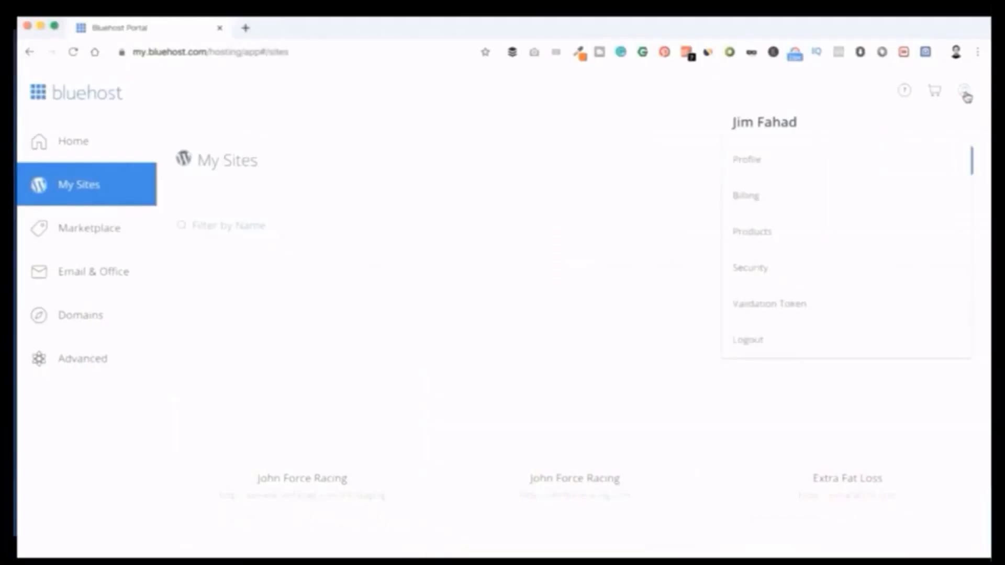
Scroll through the My Sites grid, then go to Bluehost's shared hosting plans and prices page.
{"action": "scroll", "coordinate": [689, 303], "scroll_direction": "down", "scroll_amount": 10}
{"action": "scroll", "coordinate": [691, 305], "scroll_direction": "down", "scroll_amount": 15}
{"action": "scroll", "coordinate": [691, 305], "scroll_direction": "up", "scroll_amount": 20}
{"action": "scroll", "coordinate": [691, 305], "scroll_direction": "down", "scroll_amount": 20}
{"action": "scroll", "coordinate": [690, 305], "scroll_direction": "down", "scroll_amount": 5}
{"action": "scroll", "coordinate": [691, 305], "scroll_direction": "up", "scroll_amount": 6}
{"action": "scroll", "coordinate": [691, 307], "scroll_direction": "down", "scroll_amount": 8}
{"action": "scroll", "coordinate": [691, 308], "scroll_direction": "down", "scroll_amount": 7}
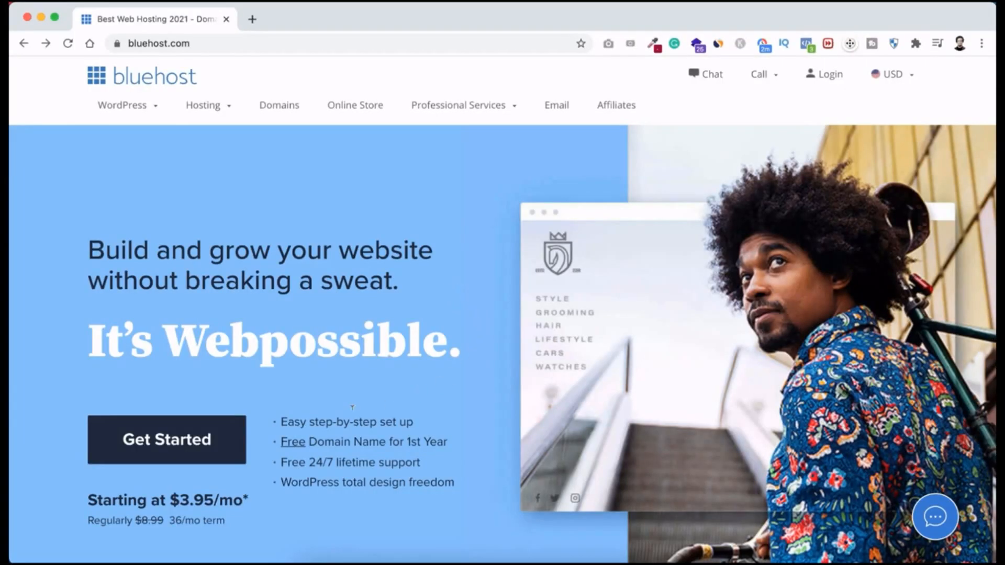
{"action": "left_click", "coordinate": [212, 443]}
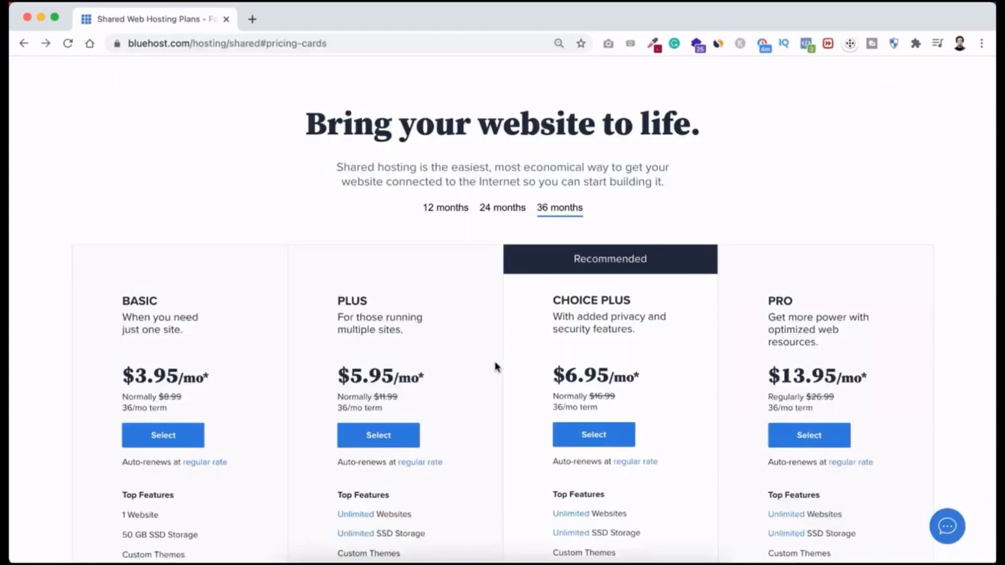
Review the shared hosting pricing cards and select the BASIC plan.
{"action": "scroll", "coordinate": [497, 367], "scroll_direction": "down", "scroll_amount": 3}
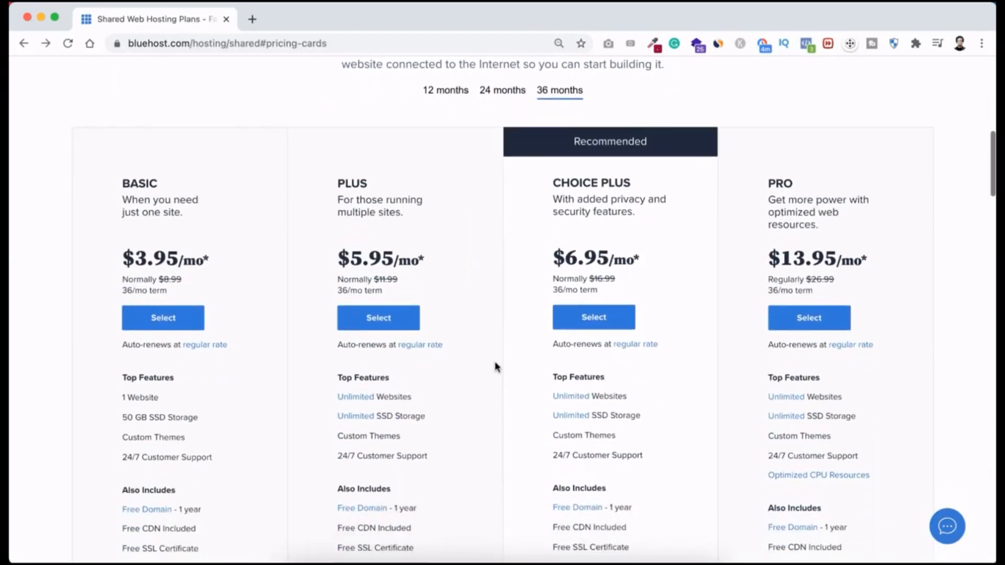
{"action": "scroll", "coordinate": [496, 366], "scroll_direction": "down", "scroll_amount": 3}
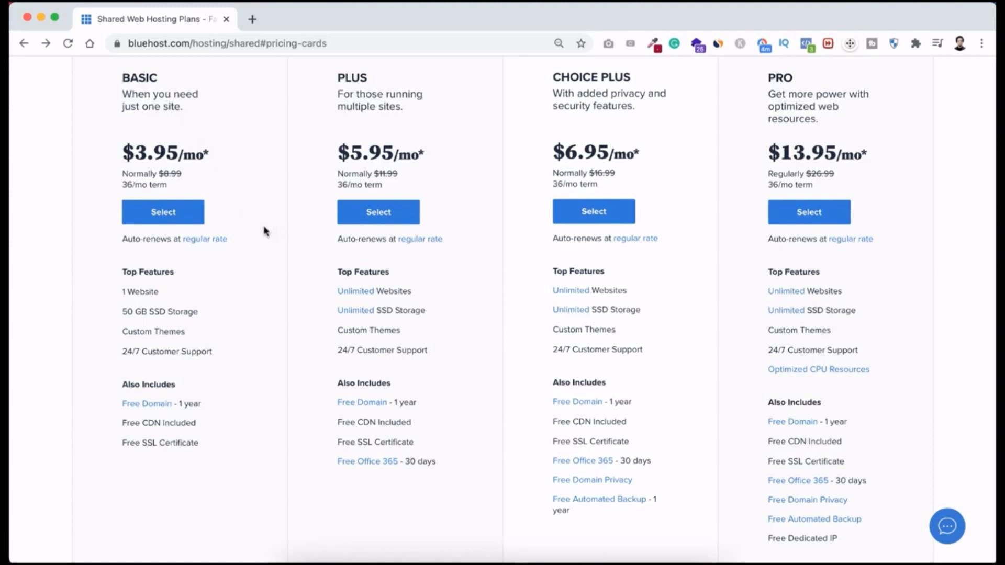
{"action": "left_click", "coordinate": [185, 213]}
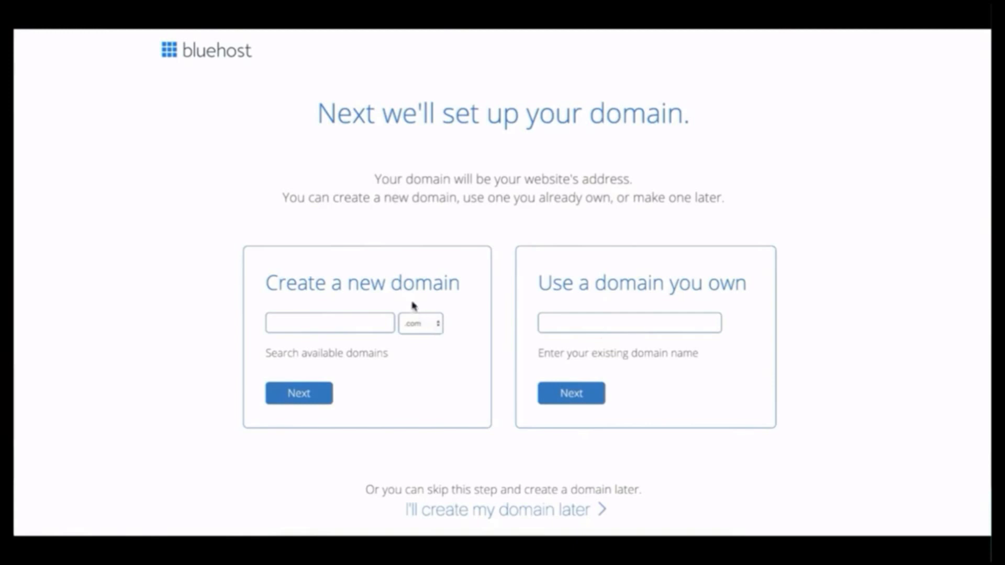
Try registering apple.com as a new domain.
{"action": "left_click", "coordinate": [327, 321]}
{"action": "type", "text": "apple"}
{"action": "left_click", "coordinate": [309, 399]}
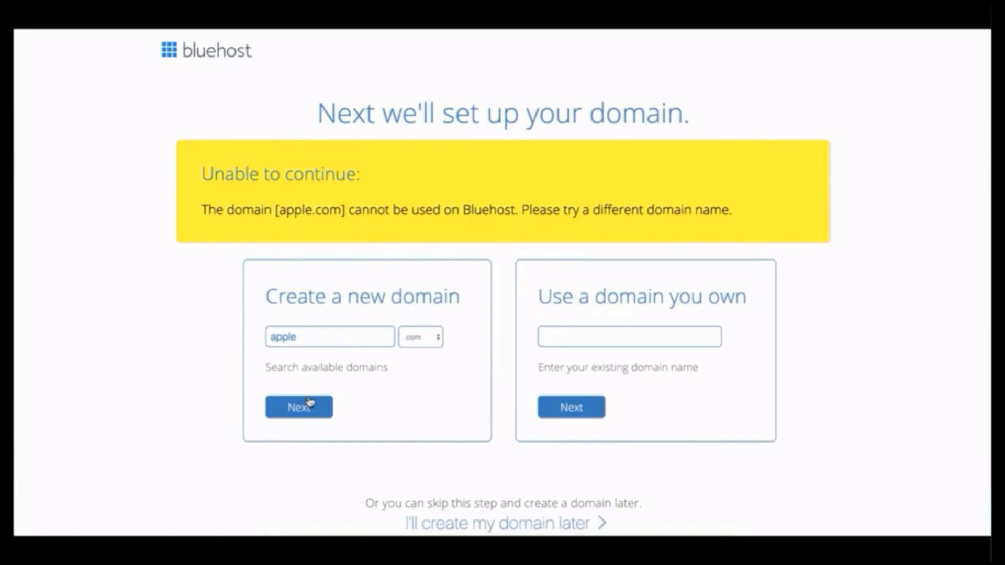
Replace it with ourelementor, keep .com, and confirm ourelementor.com is available.
{"action": "double_click", "coordinate": [265, 337]}
{"action": "left_click", "coordinate": [418, 338]}
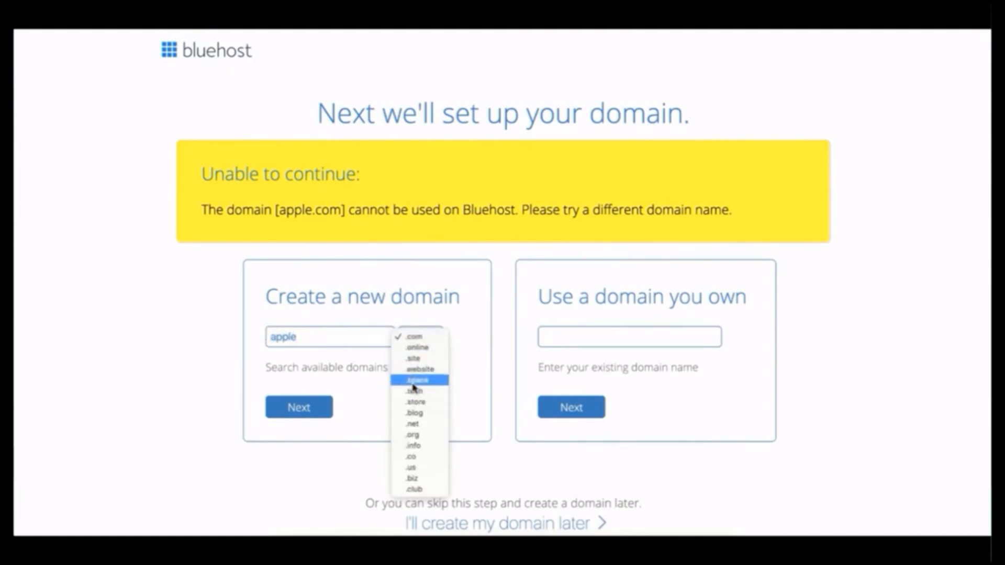
{"action": "left_click", "coordinate": [417, 338]}
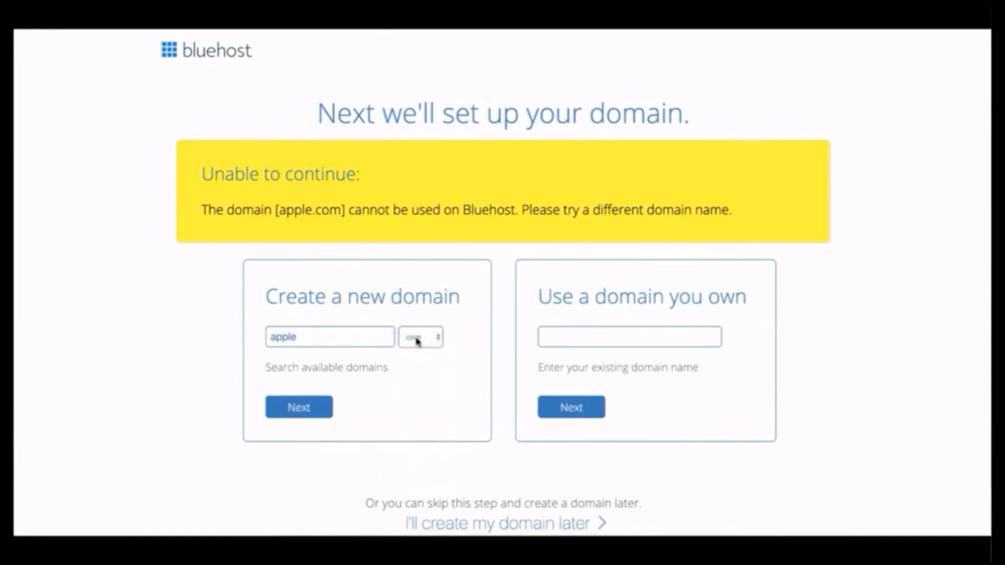
{"action": "double_click", "coordinate": [318, 336]}
{"action": "type", "text": "our"}
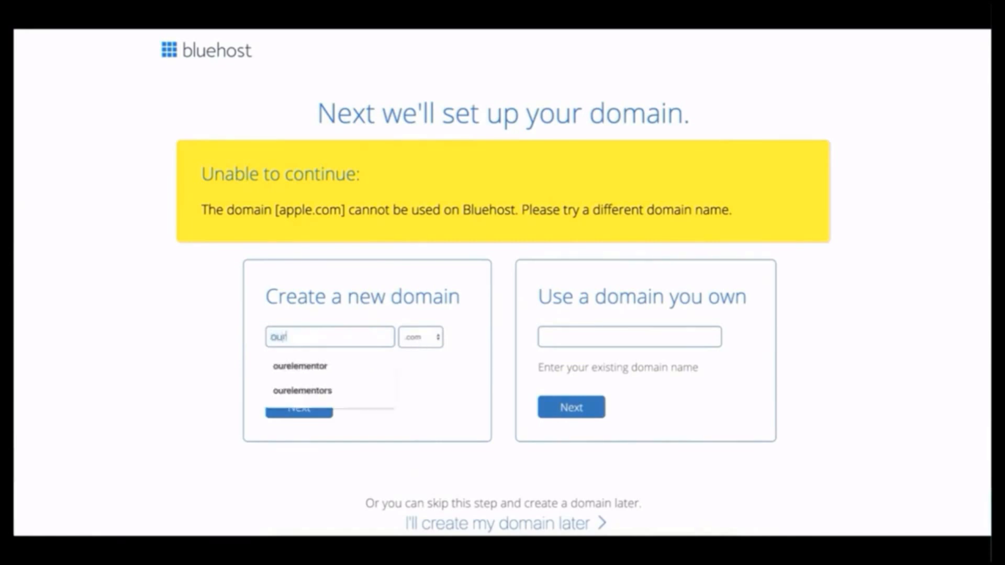
{"action": "type", "text": "elementor"}
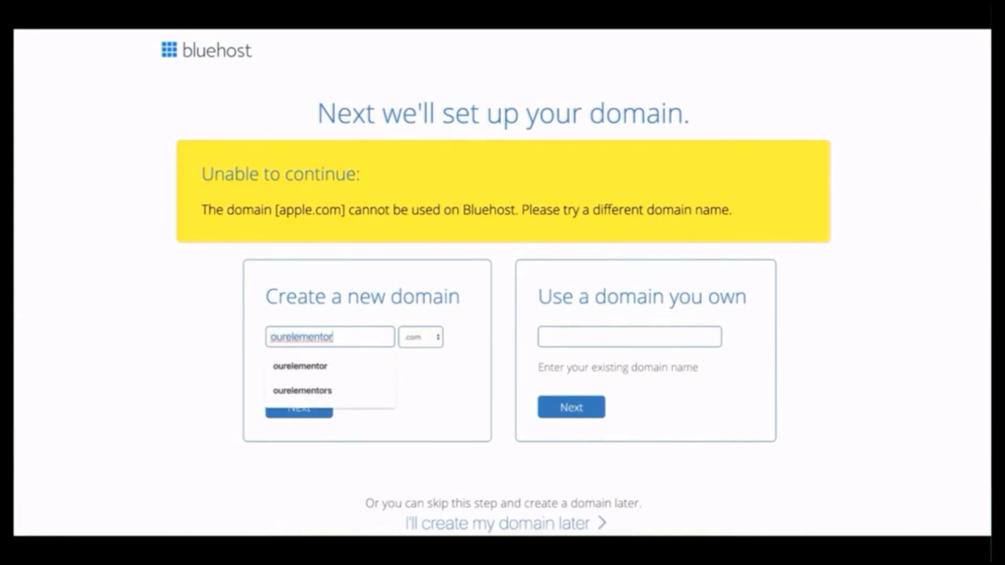
{"action": "left_click", "coordinate": [243, 370]}
{"action": "left_click", "coordinate": [302, 406]}
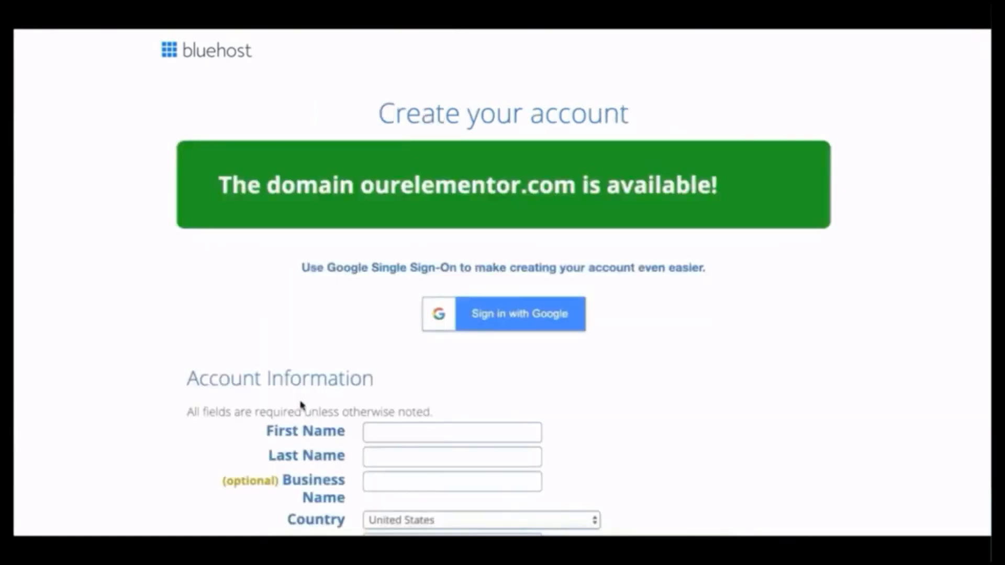
Enter the account holder's first name, last name and business name.
{"action": "scroll", "coordinate": [301, 406], "scroll_direction": "down", "scroll_amount": 4}
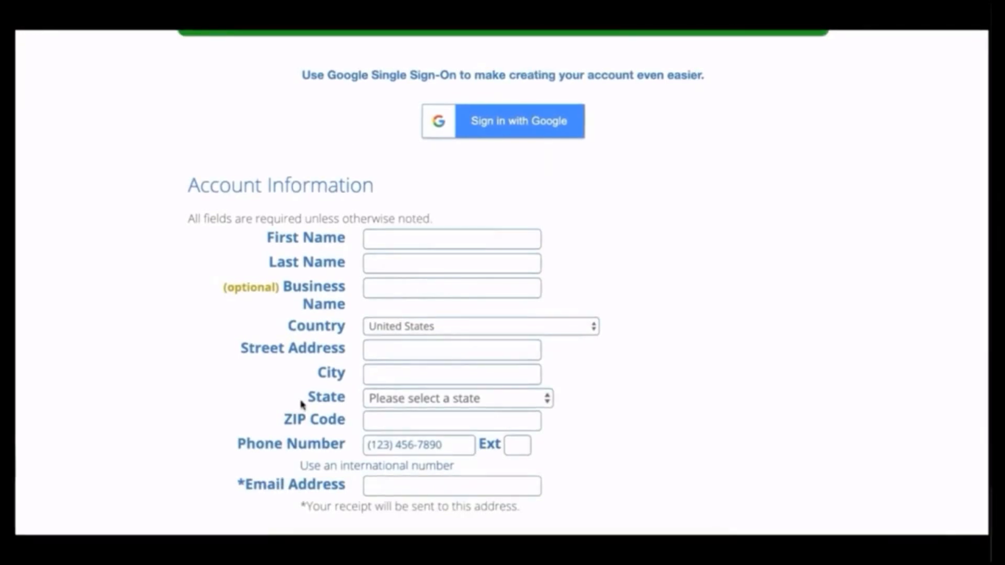
{"action": "left_click", "coordinate": [398, 242]}
{"action": "type", "text": "Jim"}
{"action": "key", "text": "Tab"}
{"action": "type", "text": "Fahad"}
{"action": "key", "text": "Tab"}
{"action": "type", "text": "Jim Fahad Digital"}
{"action": "left_click", "coordinate": [419, 327]}
Choose the country and autofill the street address, phone and e-mail, then check the entries.
{"action": "left_click", "coordinate": [410, 349]}
{"action": "left_click", "coordinate": [403, 386]}
{"action": "left_click", "coordinate": [420, 465]}
{"action": "left_click", "coordinate": [434, 340]}
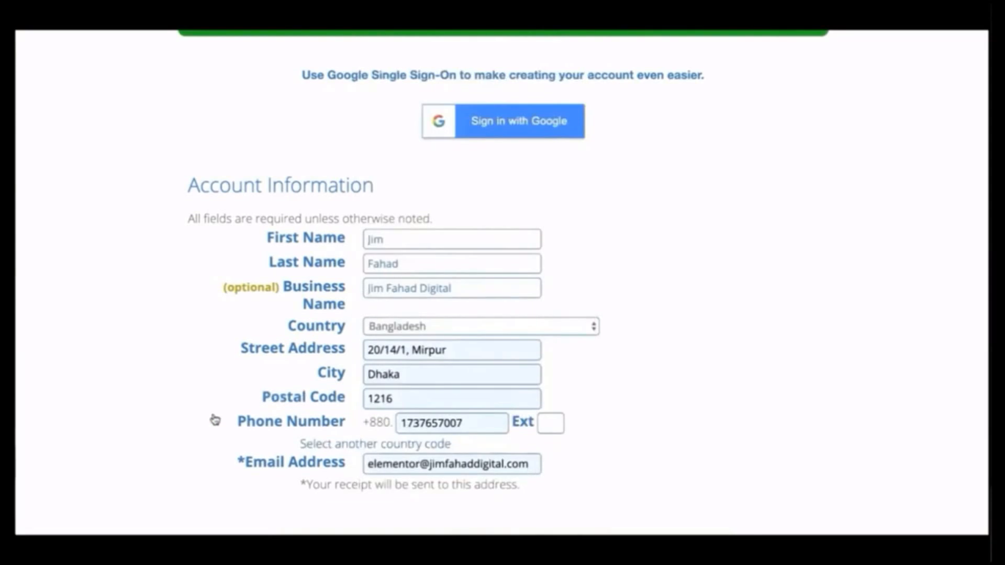
{"action": "left_click", "coordinate": [464, 285]}
{"action": "left_click_drag", "start_coordinate": [464, 283], "coordinate": [360, 284]}
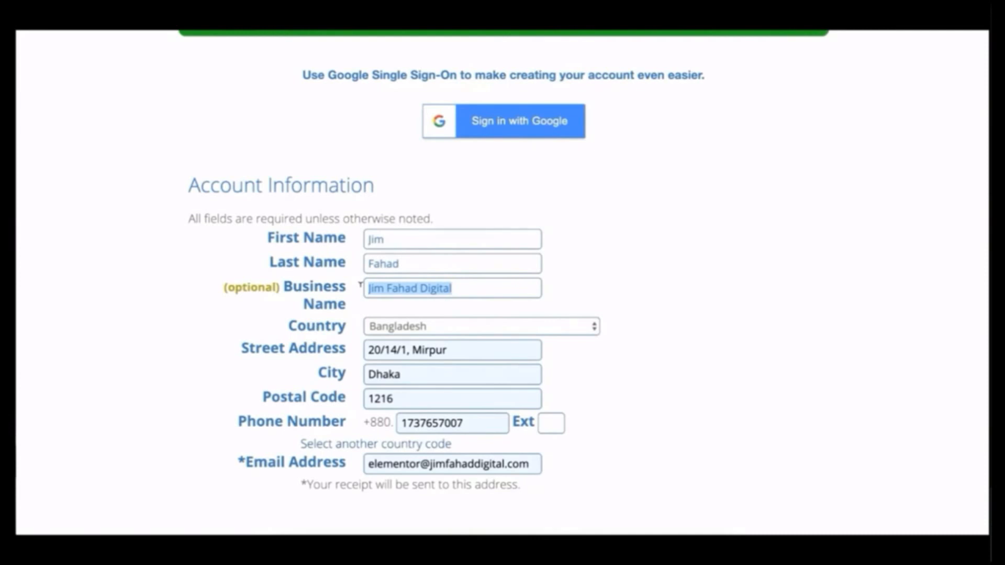
{"action": "left_click", "coordinate": [439, 286]}
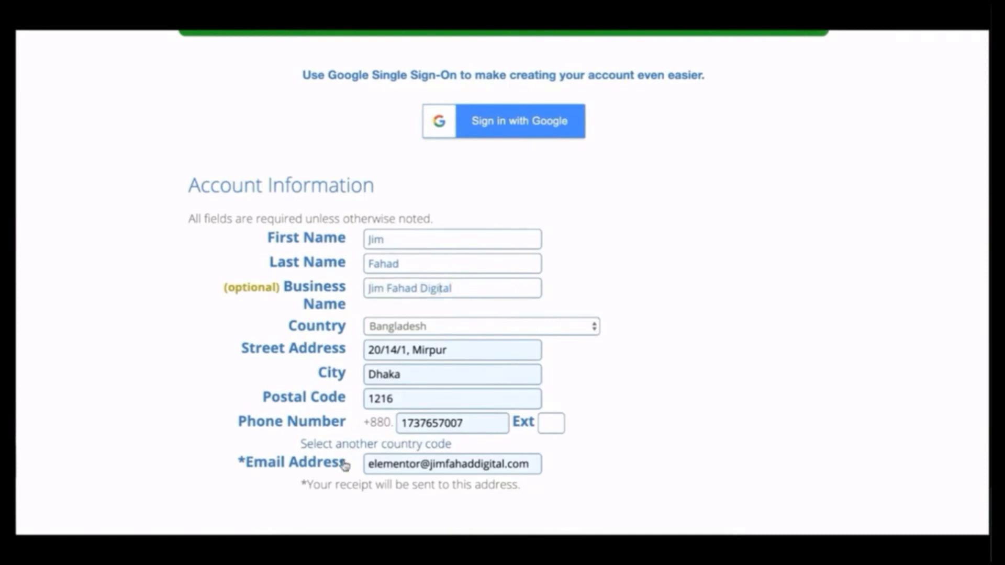
{"action": "left_click_drag", "start_coordinate": [445, 463], "coordinate": [386, 462]}
{"action": "left_click", "coordinate": [417, 463]}
Change the account plan to Basic 12 Month at $5.95/mo., making hosting $71.40.
{"action": "scroll", "coordinate": [592, 460], "scroll_direction": "down", "scroll_amount": 5}
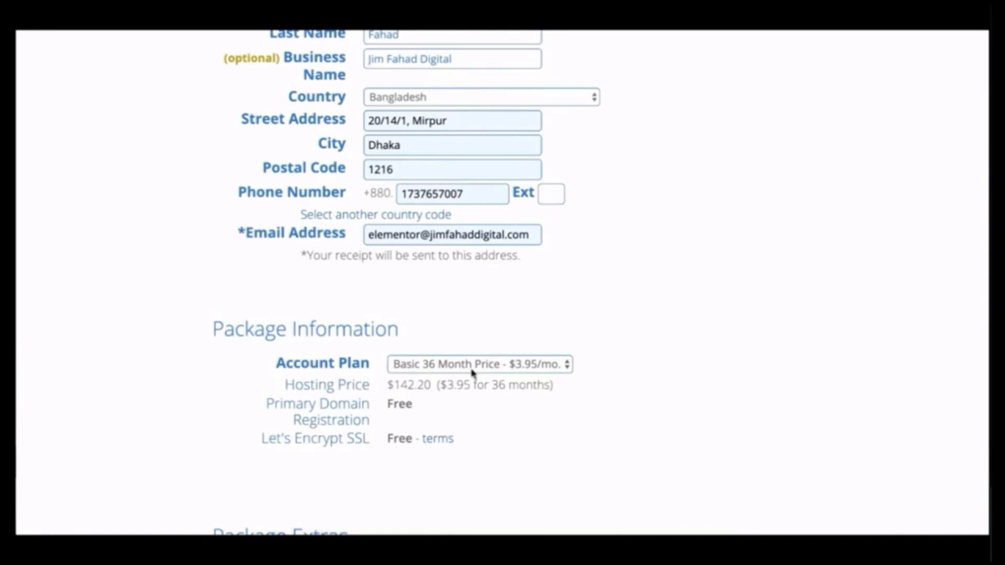
{"action": "left_click", "coordinate": [487, 368]}
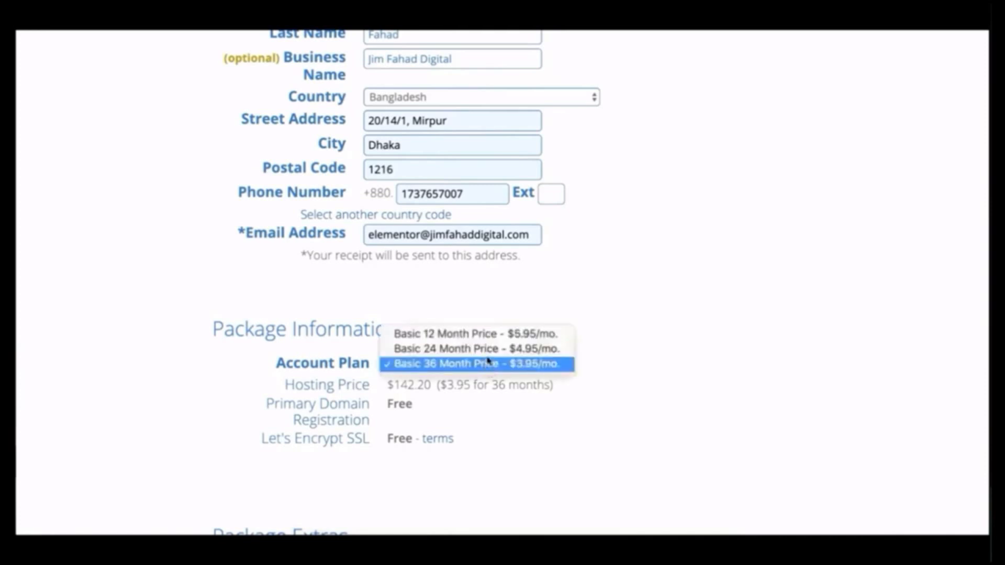
{"action": "left_click", "coordinate": [487, 338]}
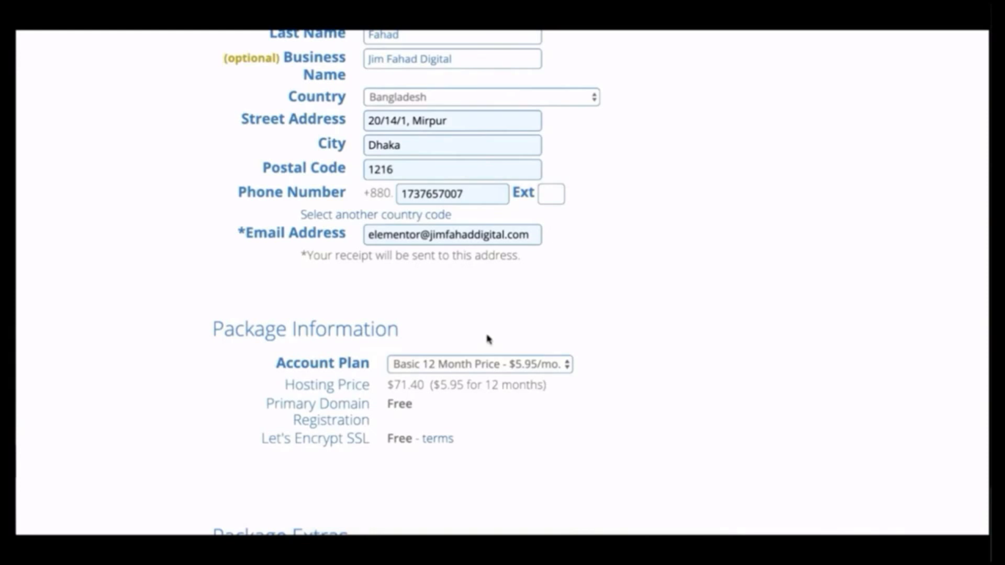
{"action": "scroll", "coordinate": [487, 339], "scroll_direction": "down", "scroll_amount": 6}
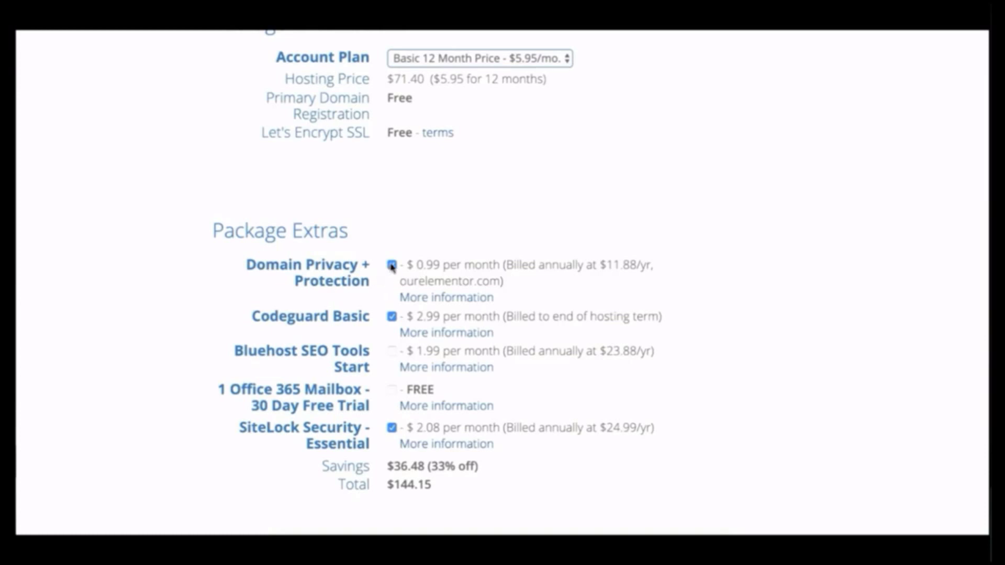
Untick Domain Privacy, Codeguard Basic and SiteLock Security so the order total is $71.40.
{"action": "left_click", "coordinate": [392, 264]}
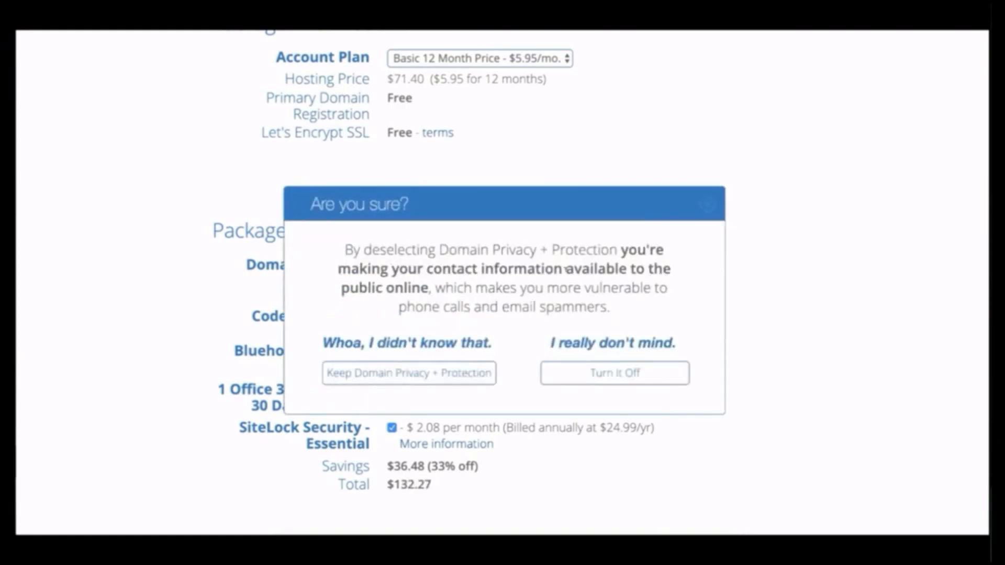
{"action": "left_click", "coordinate": [593, 374]}
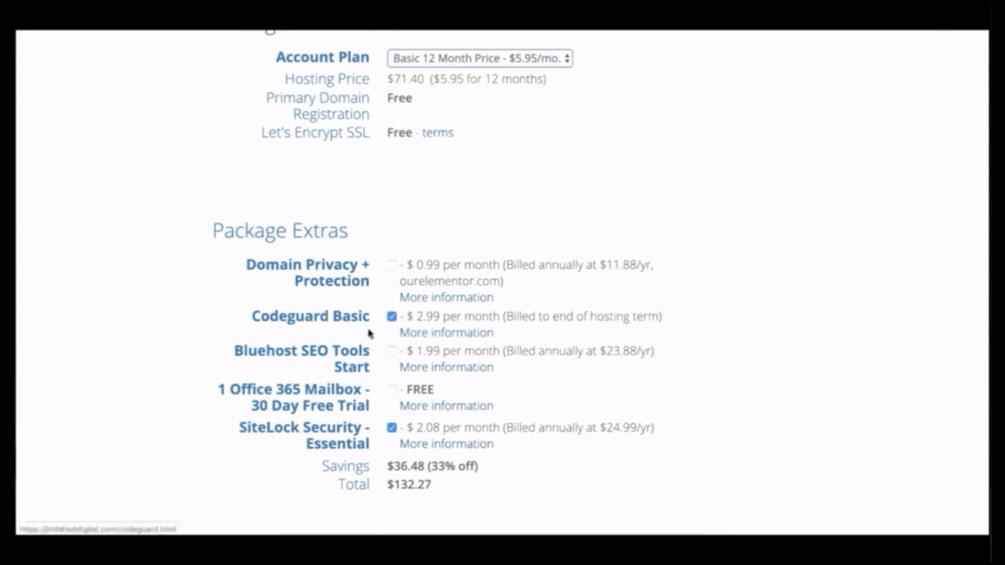
{"action": "left_click", "coordinate": [392, 317]}
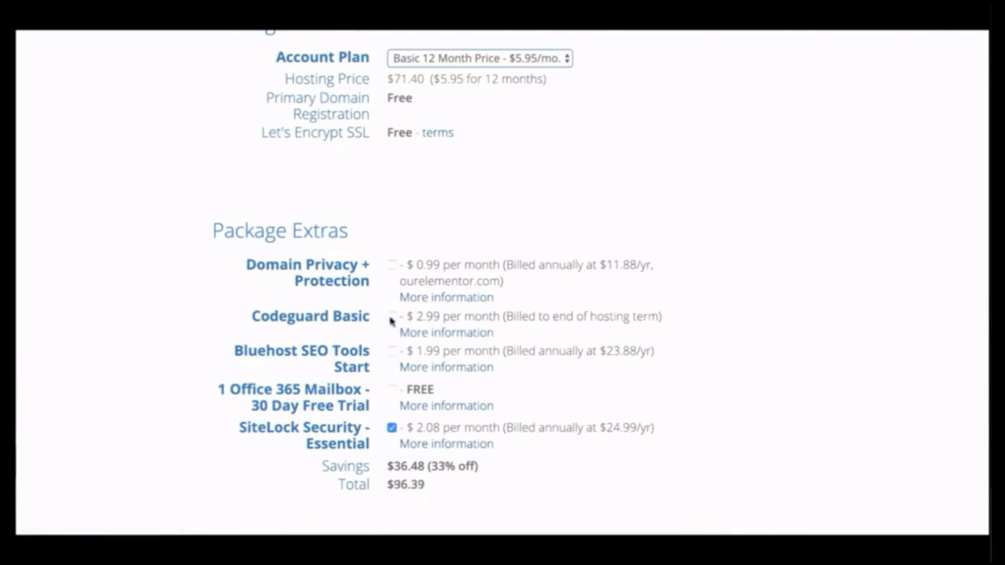
{"action": "left_click", "coordinate": [392, 427]}
{"action": "scroll", "coordinate": [433, 494], "scroll_direction": "down", "scroll_amount": 8}
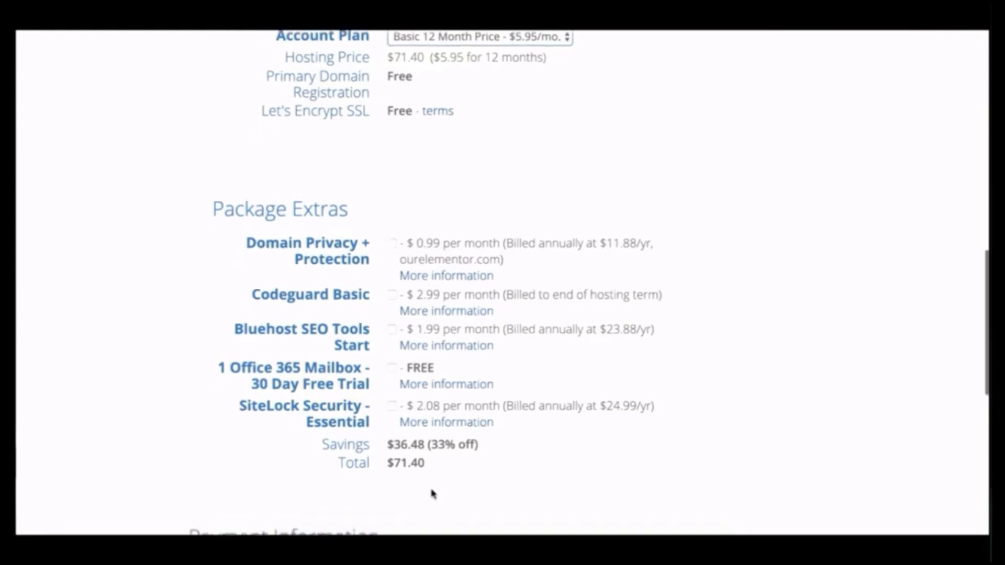
{"action": "scroll", "coordinate": [432, 489], "scroll_direction": "down", "scroll_amount": 2}
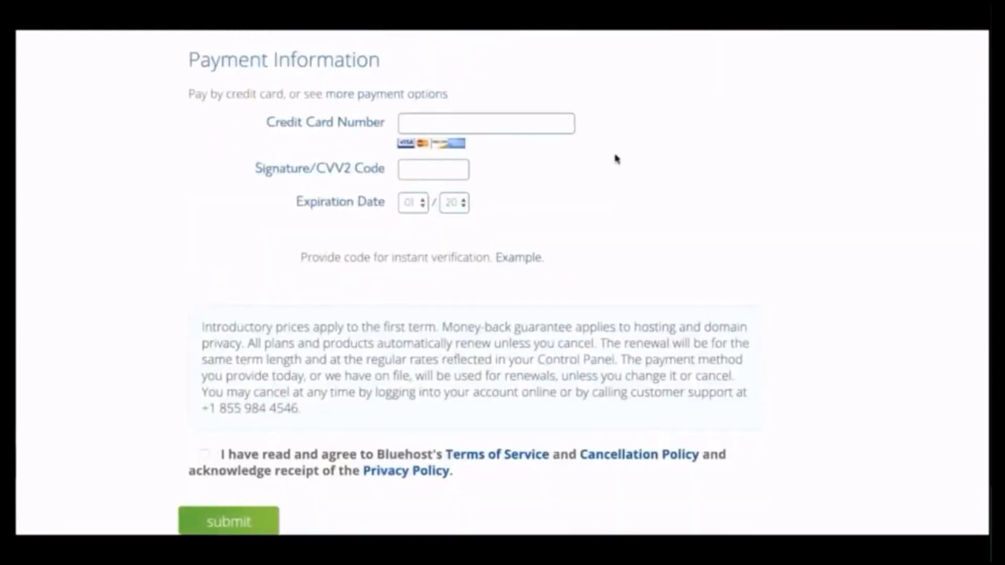
Pay with a saved credit card, accept the terms, submit the order, and start creating the account.
{"action": "left_click", "coordinate": [530, 123]}
{"action": "left_click", "coordinate": [517, 157]}
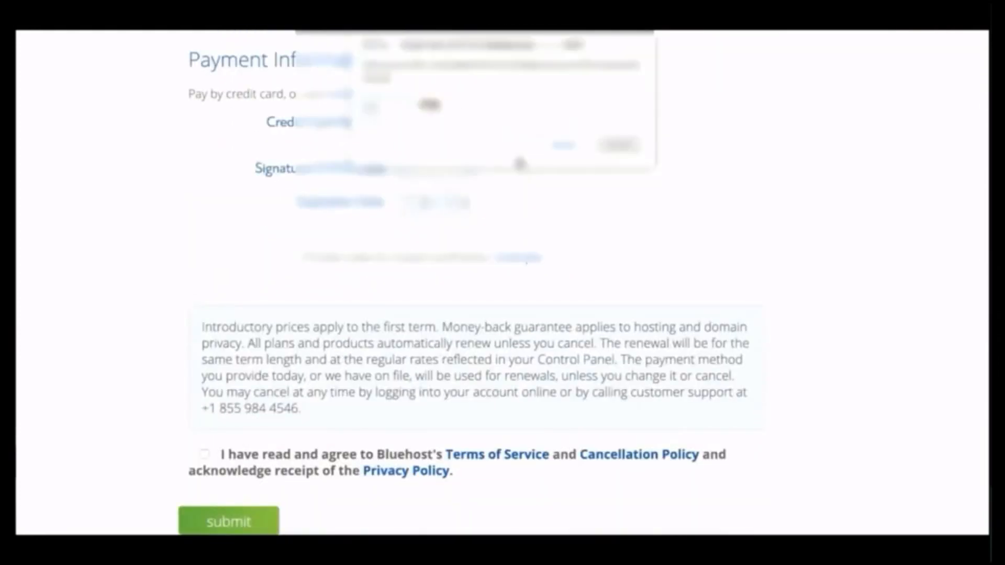
{"action": "left_click", "coordinate": [205, 455]}
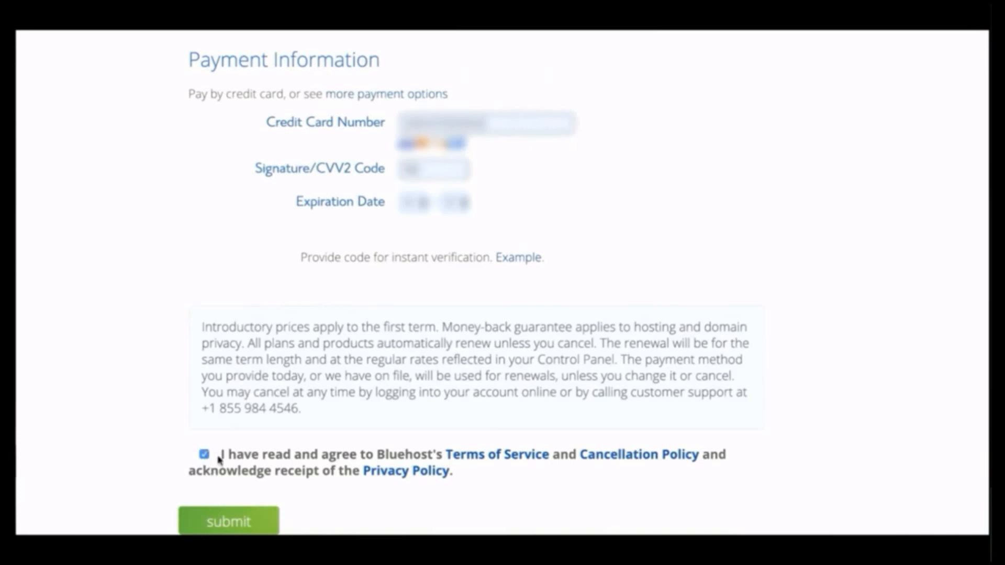
{"action": "left_click", "coordinate": [242, 519]}
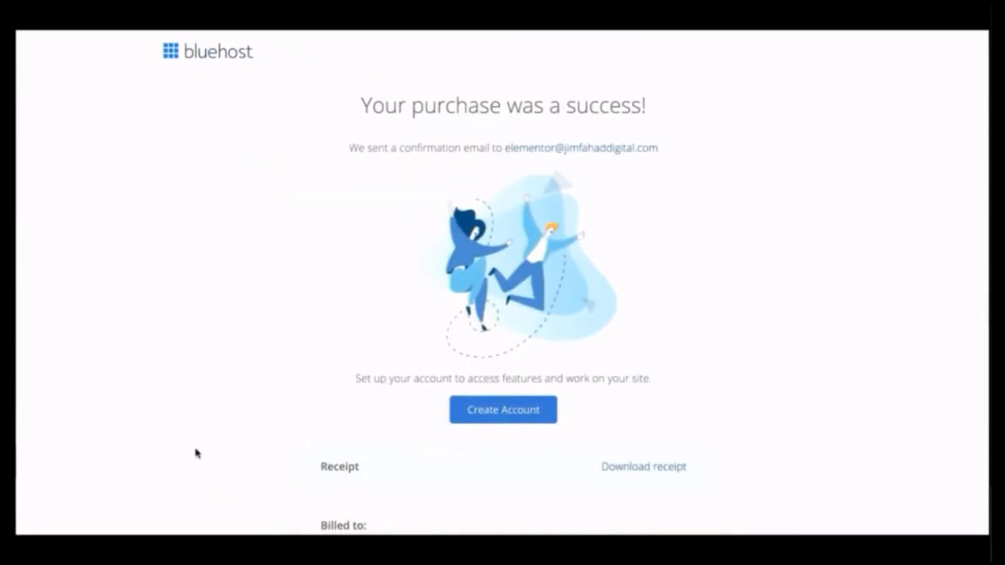
{"action": "scroll", "coordinate": [197, 453], "scroll_direction": "down", "scroll_amount": 7}
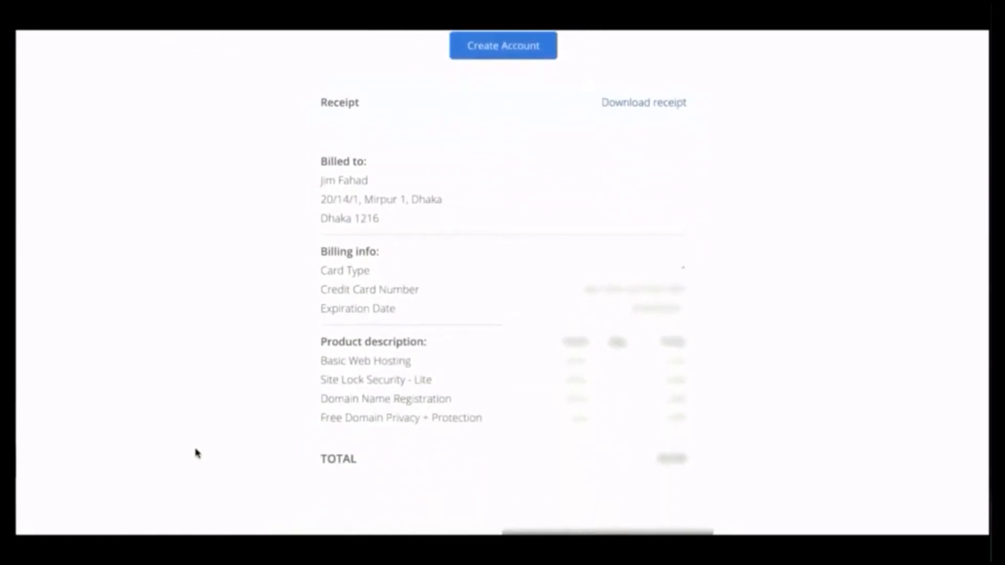
{"action": "scroll", "coordinate": [197, 453], "scroll_direction": "up", "scroll_amount": 7}
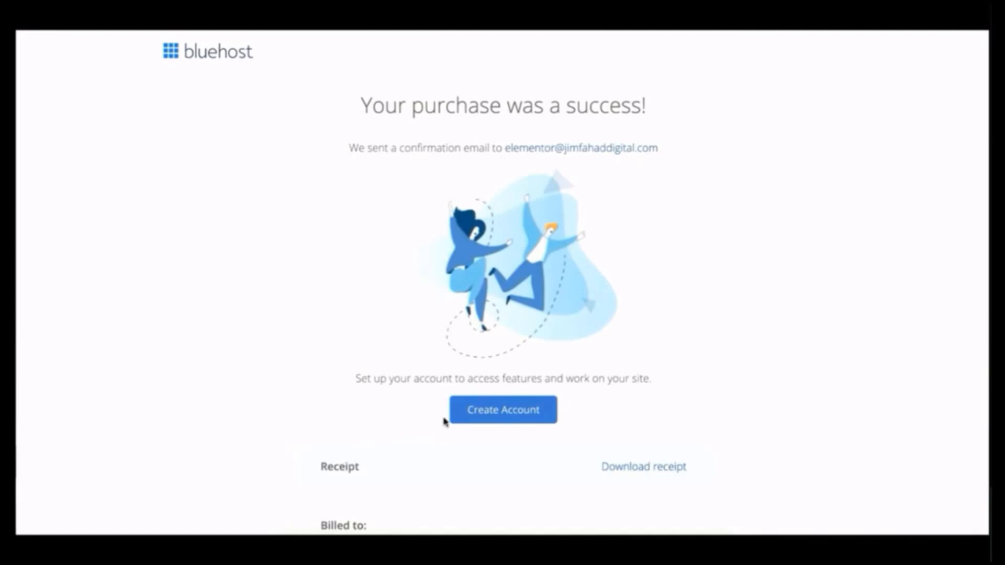
{"action": "left_click", "coordinate": [503, 412]}
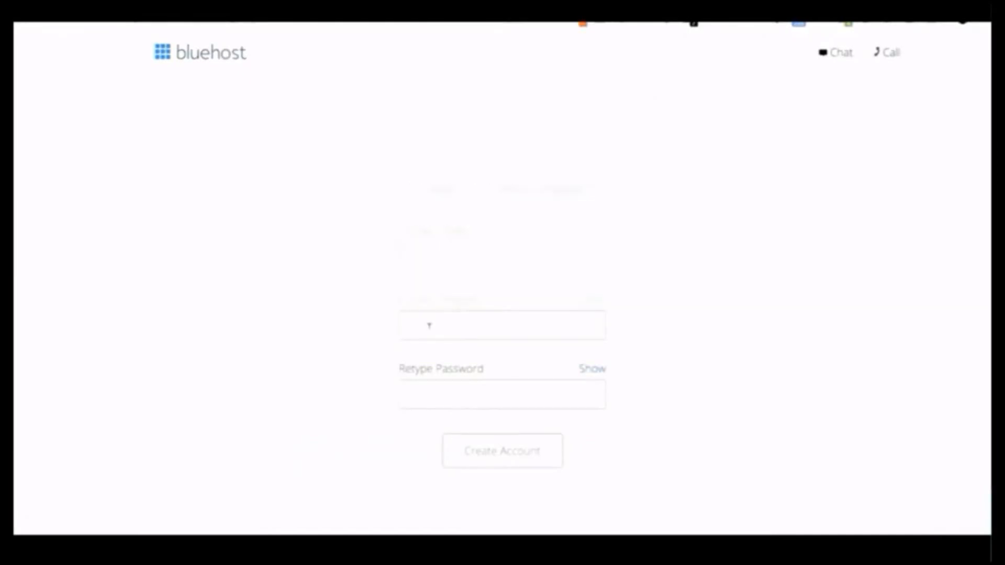
Set and confirm the account password, accept the privacy policy and terms, and create the account.
{"action": "left_click", "coordinate": [429, 325]}
{"action": "type", "text": "•••••"}
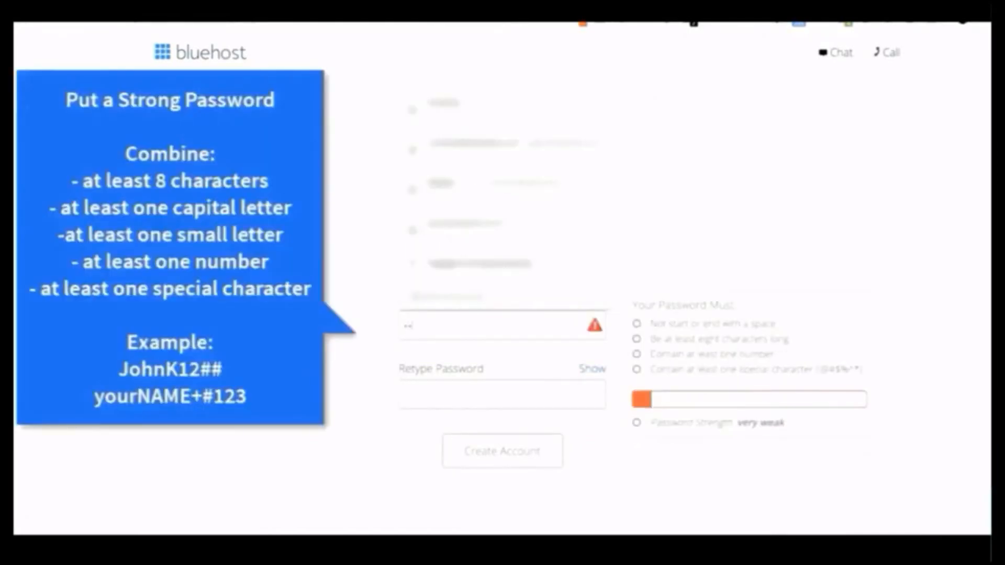
{"action": "type", "text": "••••••••••"}
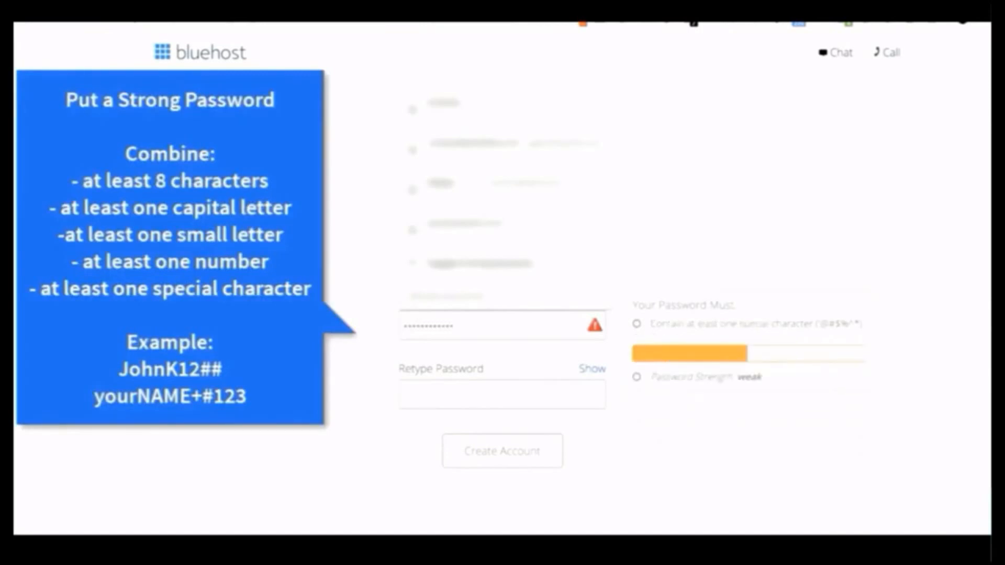
{"action": "left_click", "coordinate": [436, 381]}
{"action": "type", "text": "••••••••••••"}
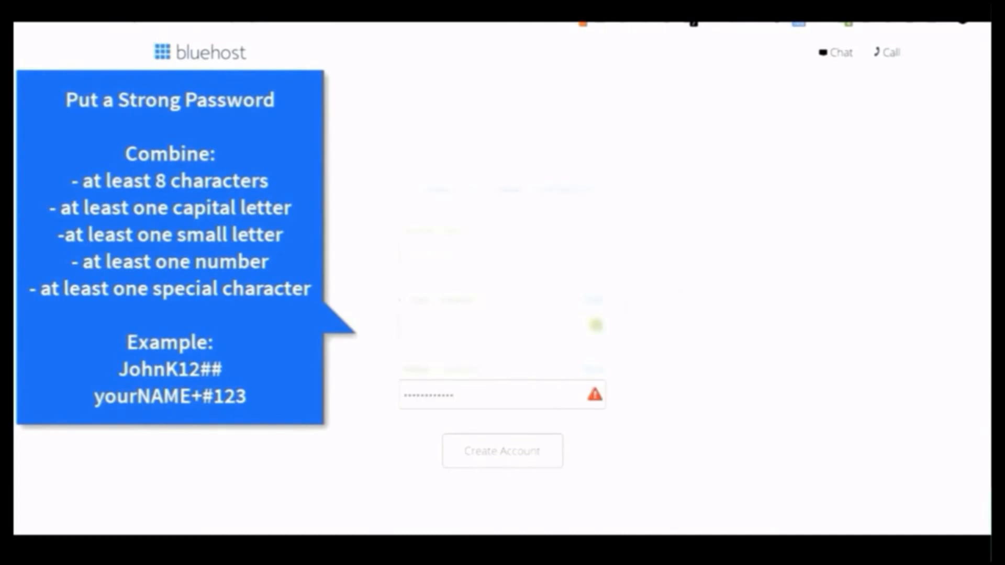
{"action": "type", "text": "••"}
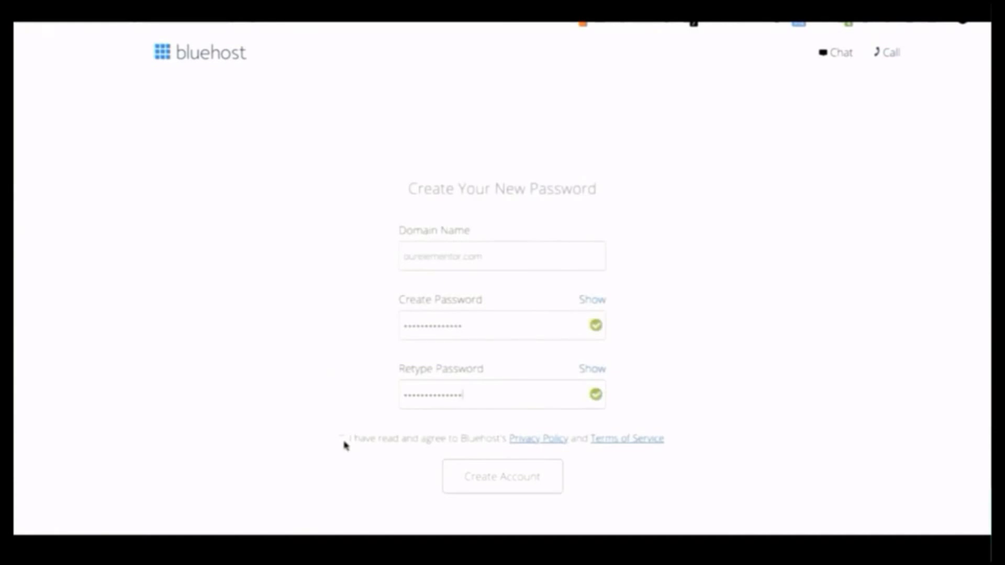
{"action": "left_click", "coordinate": [342, 440]}
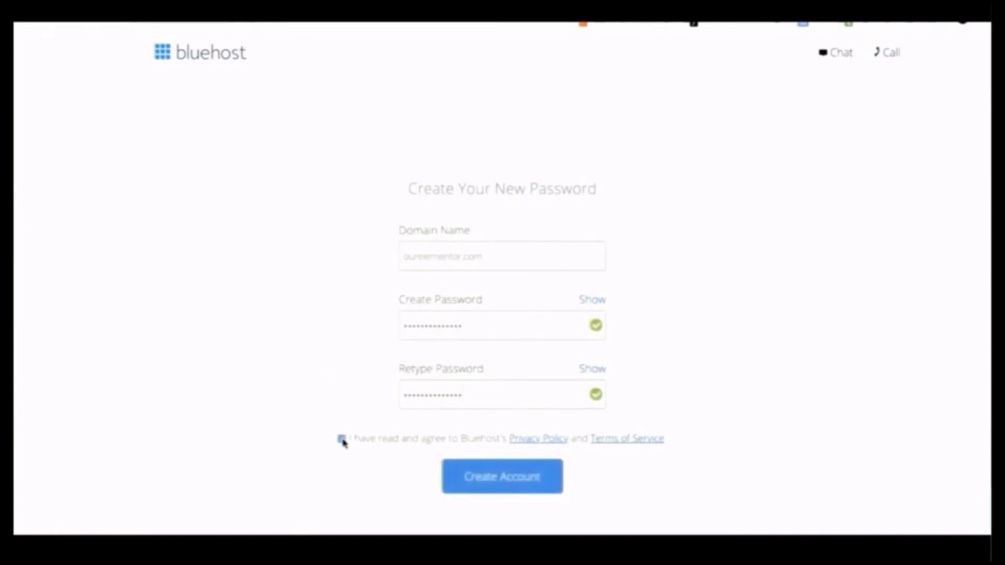
{"action": "left_click", "coordinate": [473, 478]}
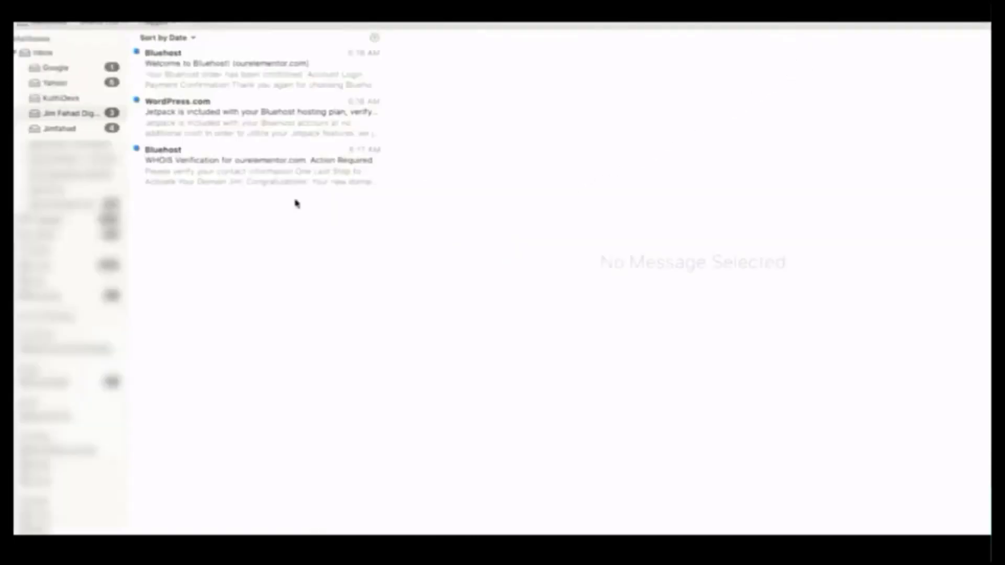
Open the Bluehost WHOIS Verification email and verify the domain's email address.
{"action": "left_click", "coordinate": [288, 171]}
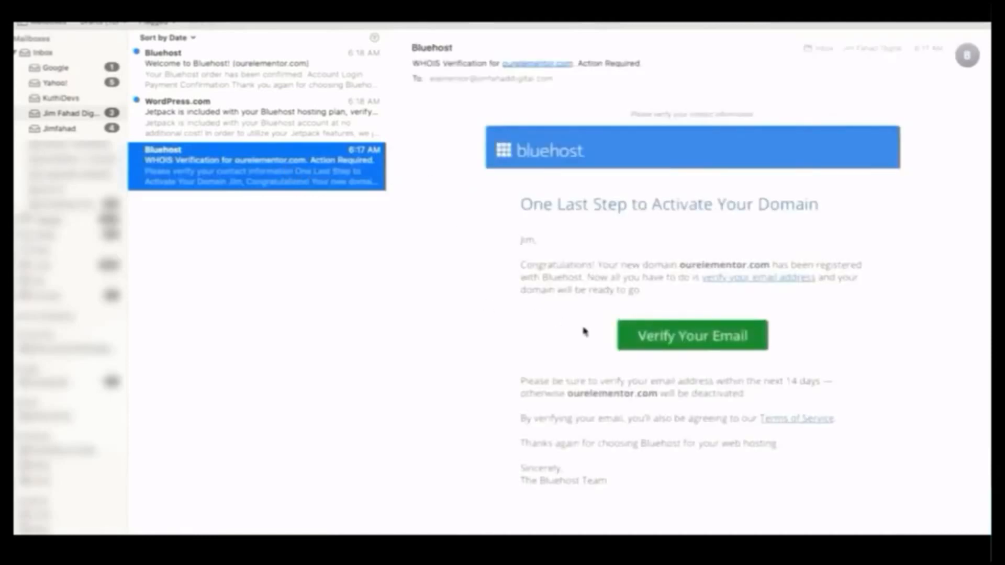
{"action": "left_click", "coordinate": [670, 341]}
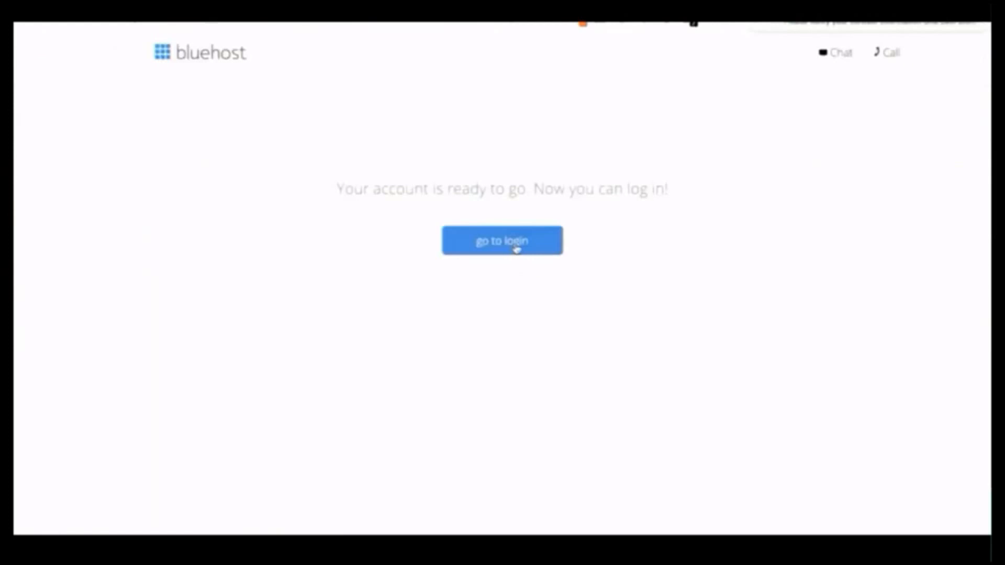
Log in to the Bluehost account with the password and scroll through the new dashboard.
{"action": "left_click", "coordinate": [516, 246]}
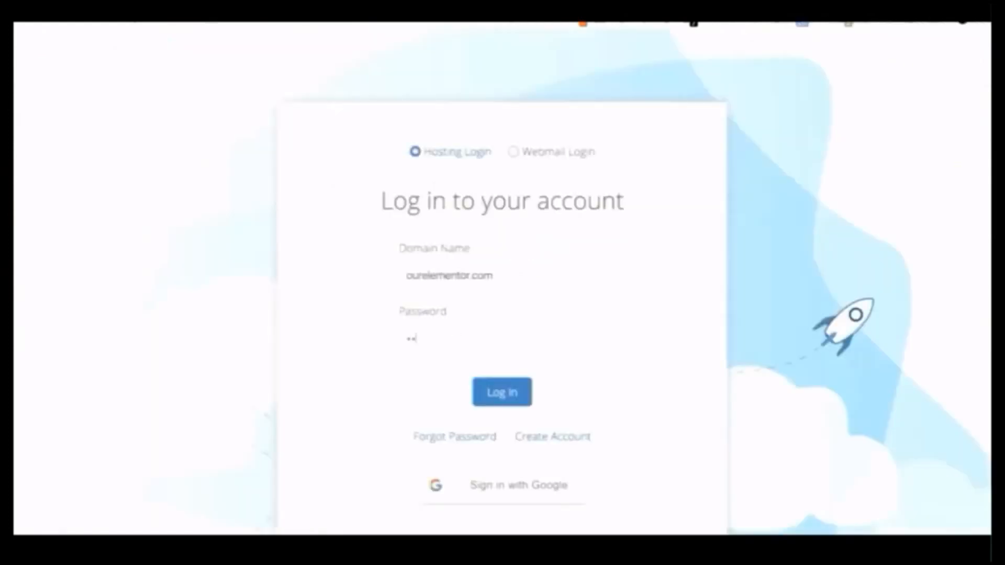
{"action": "type", "text": "••••••••••"}
{"action": "type", "text": "••"}
{"action": "left_click", "coordinate": [498, 391]}
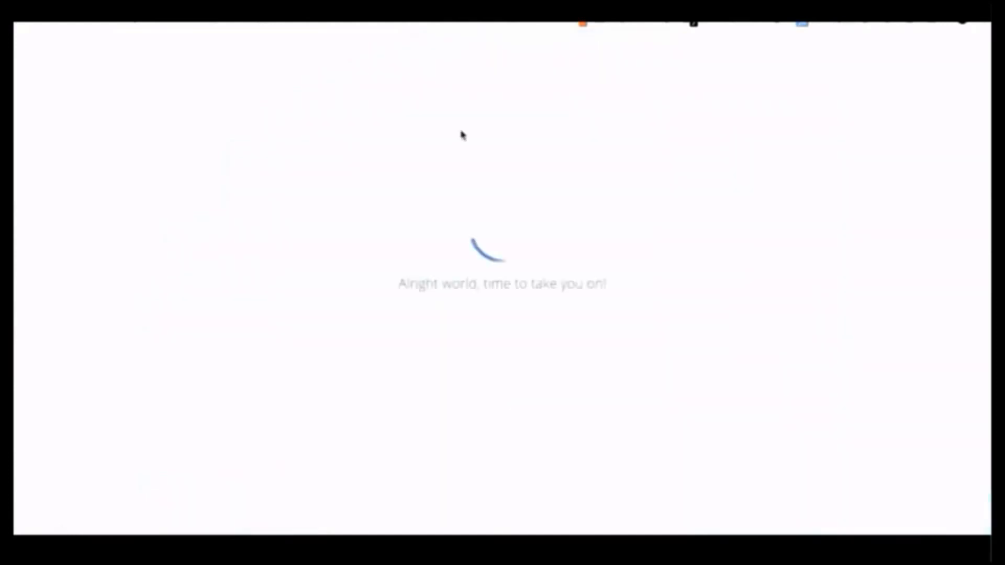
{"action": "scroll", "coordinate": [525, 315], "scroll_direction": "down", "scroll_amount": 1}
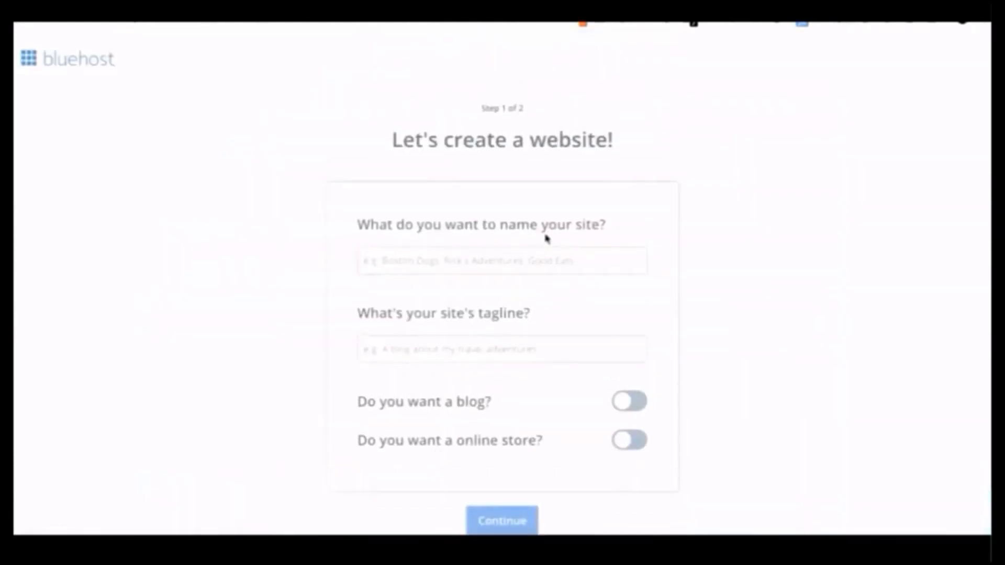
{"action": "scroll", "coordinate": [527, 317], "scroll_direction": "down", "scroll_amount": 1}
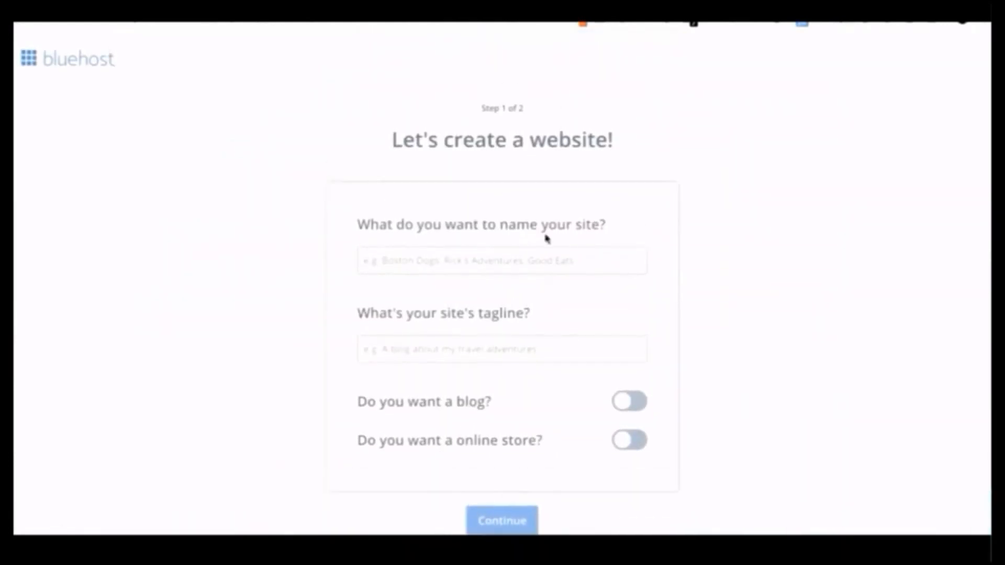
{"action": "scroll", "coordinate": [523, 314], "scroll_direction": "down", "scroll_amount": 1}
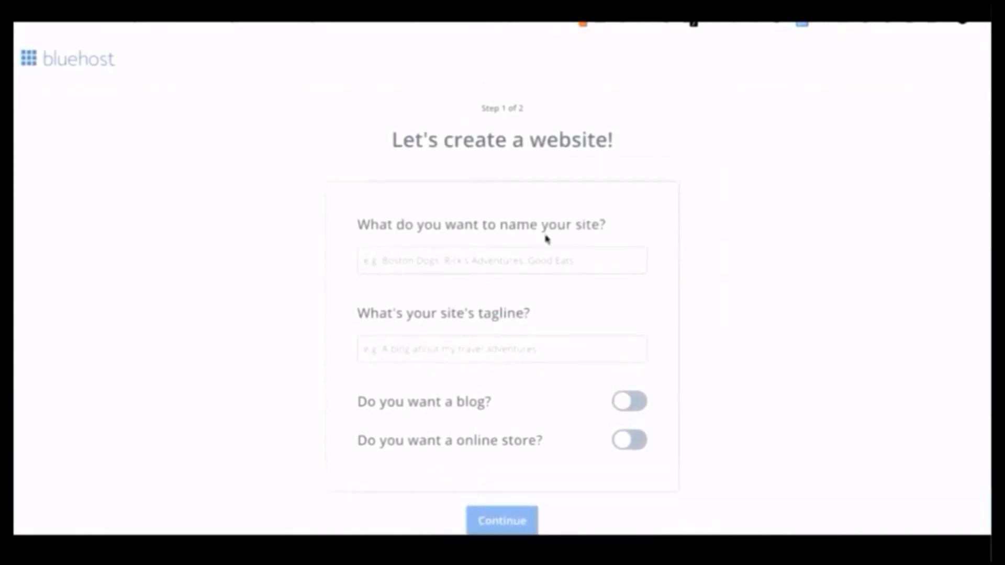
{"action": "scroll", "coordinate": [523, 314], "scroll_direction": "down", "scroll_amount": 1}
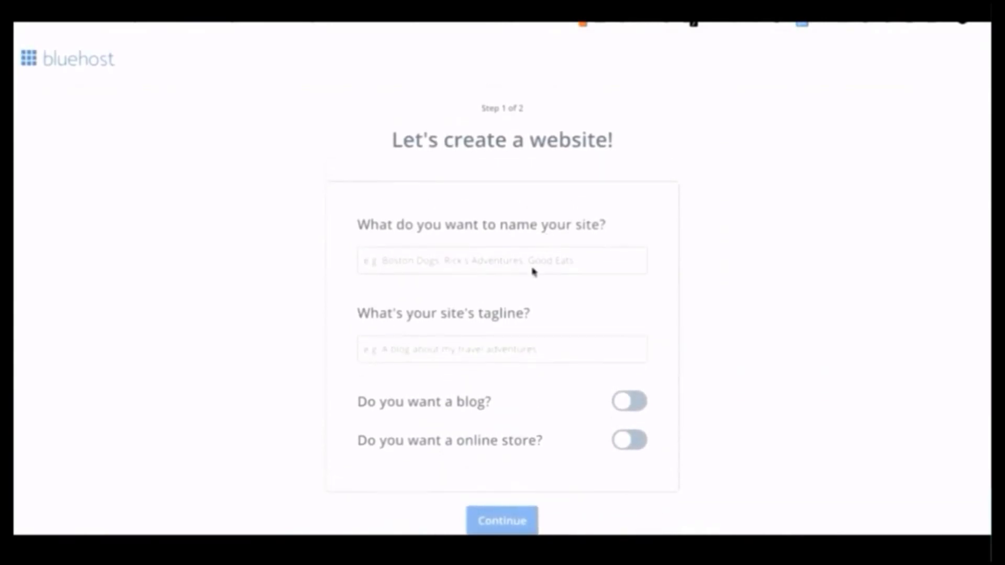
{"action": "scroll", "coordinate": [529, 283], "scroll_direction": "down", "scroll_amount": 1}
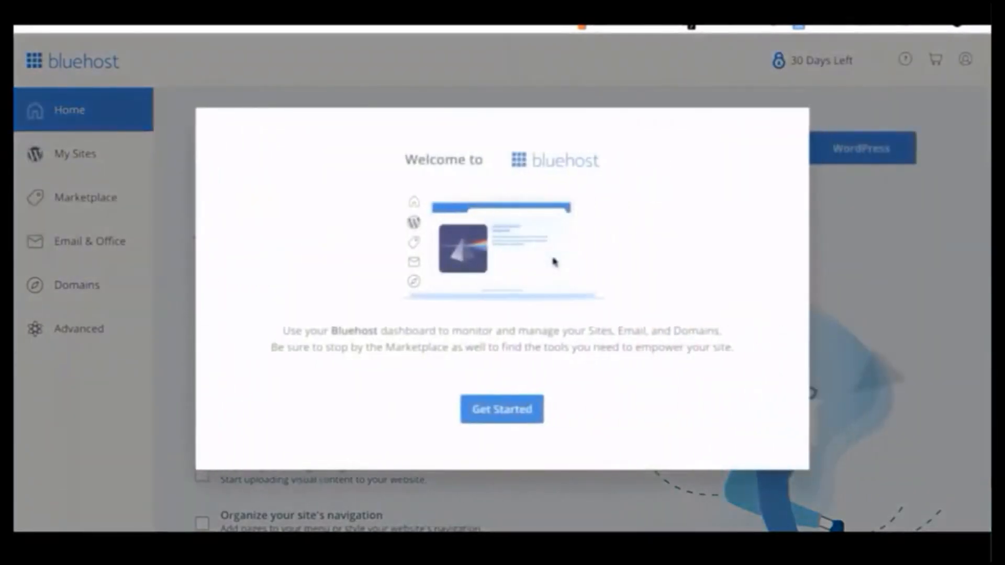
Turn off Bluehost domain privacy protection, declining the paid privacy option and confirming.
{"action": "left_click", "coordinate": [492, 411]}
{"action": "left_click", "coordinate": [524, 367]}
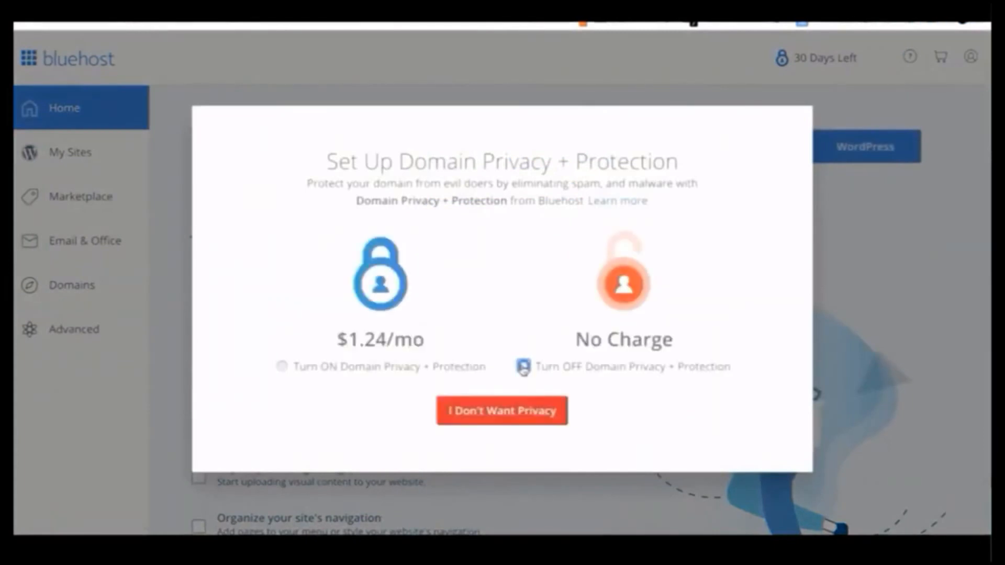
{"action": "left_click", "coordinate": [521, 413]}
{"action": "left_click", "coordinate": [465, 444]}
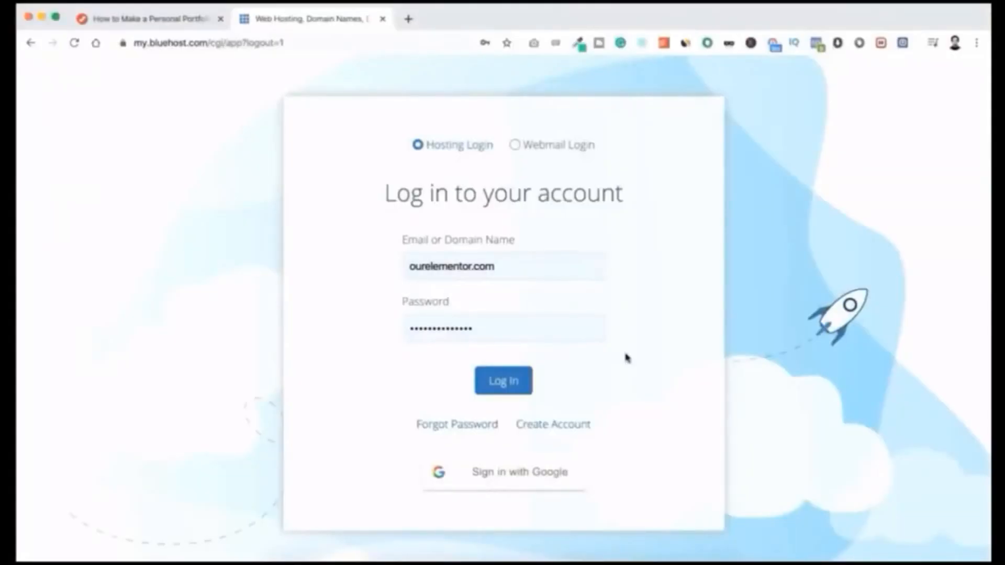
Log in to Bluehost and start a new WordPress site from My Sites.
{"action": "left_click", "coordinate": [514, 382]}
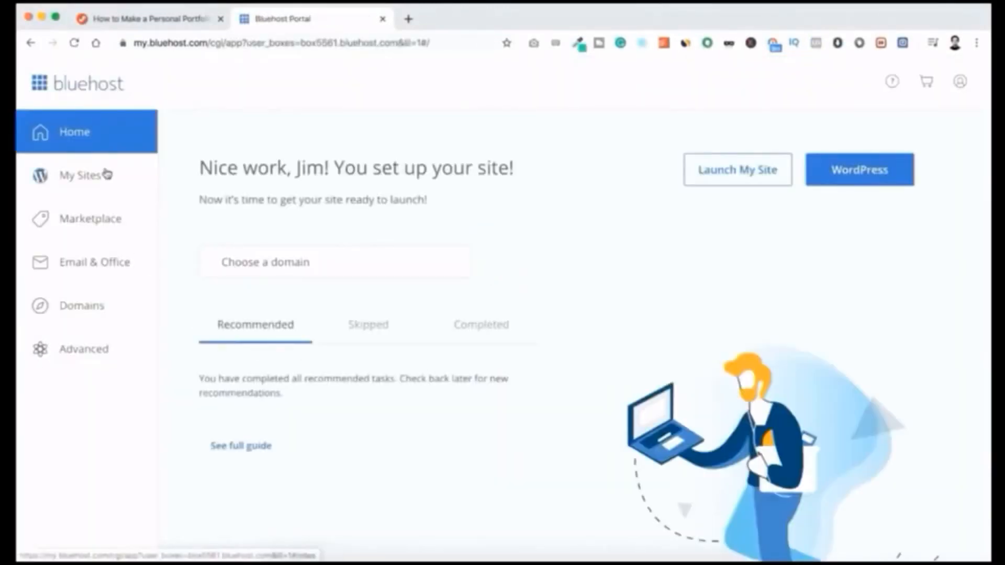
{"action": "left_click", "coordinate": [87, 175]}
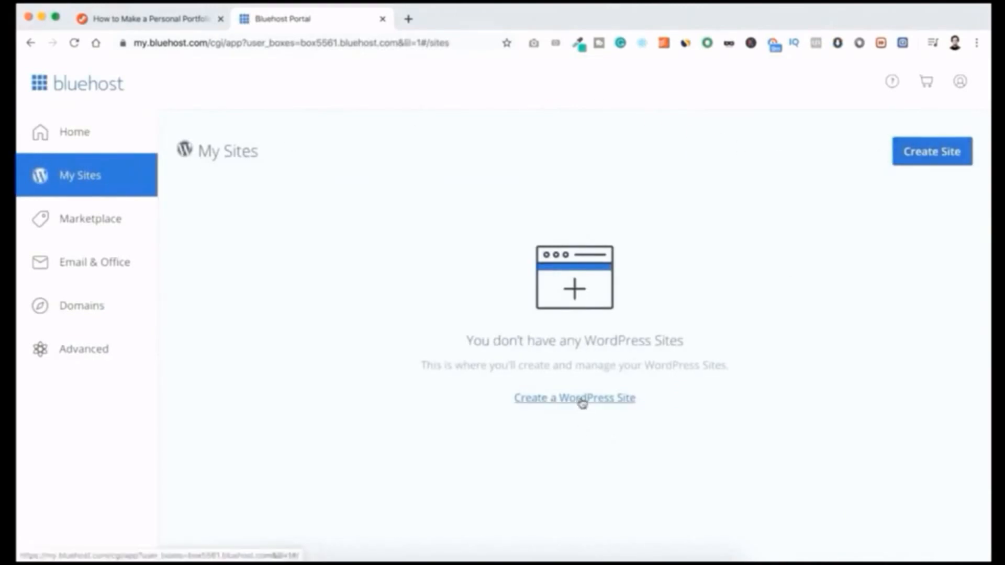
{"action": "left_click", "coordinate": [583, 401]}
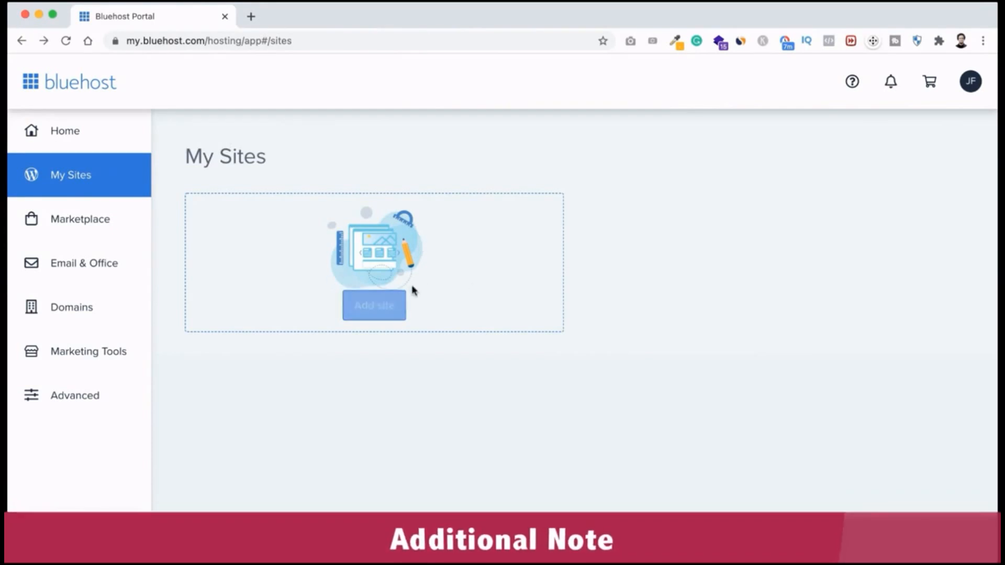
{"action": "left_click", "coordinate": [384, 309]}
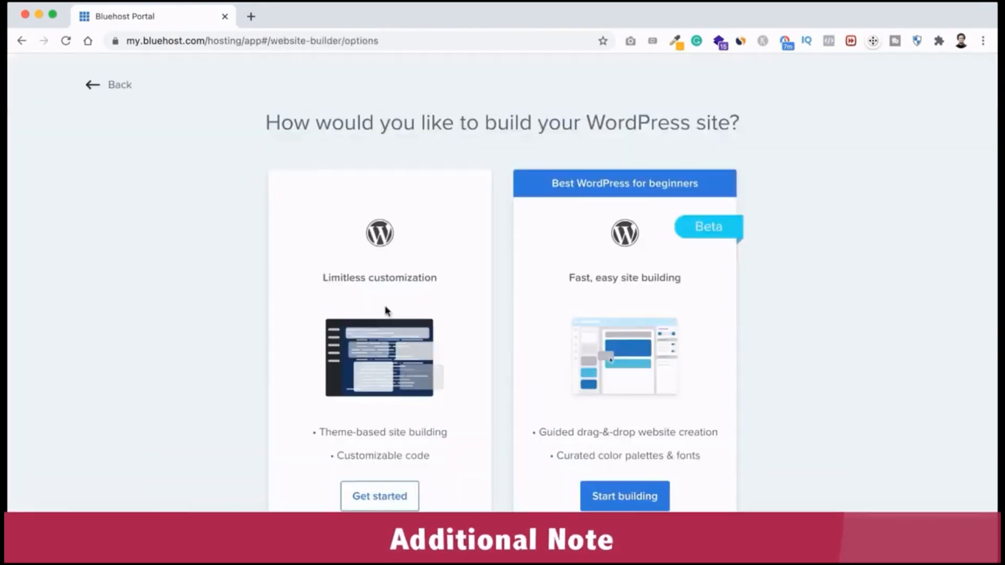
{"action": "scroll", "coordinate": [487, 375], "scroll_direction": "down", "scroll_amount": 1}
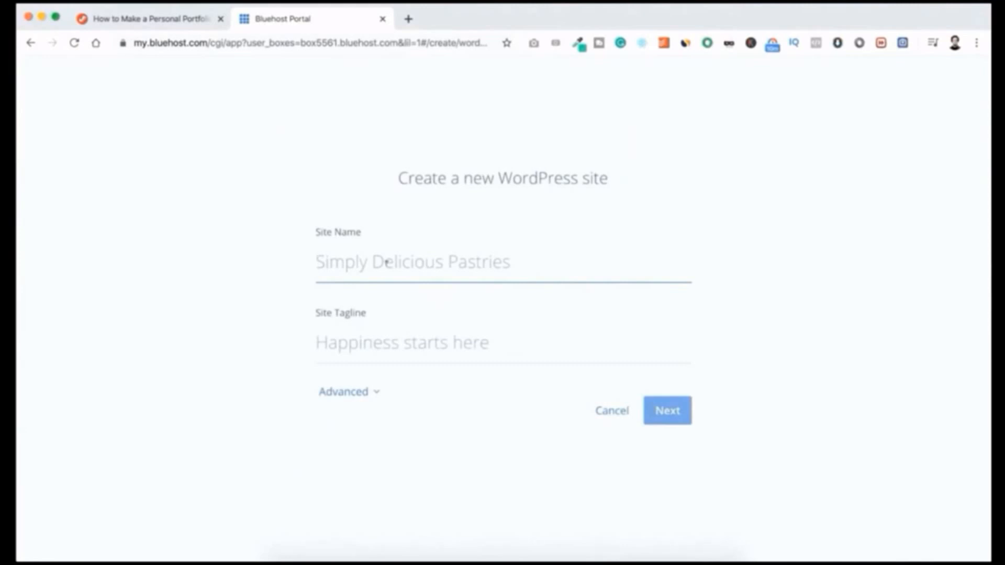
Enter the site name and the tagline 'You Deserve To Be Seen'.
{"action": "type", "text": "Jim"}
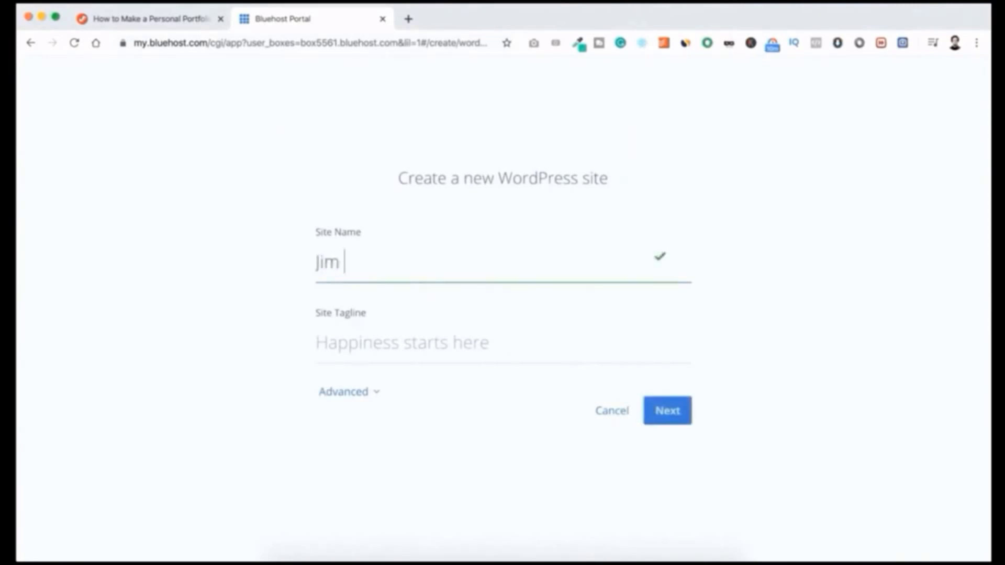
{"action": "type", "text": "Fahad Production"}
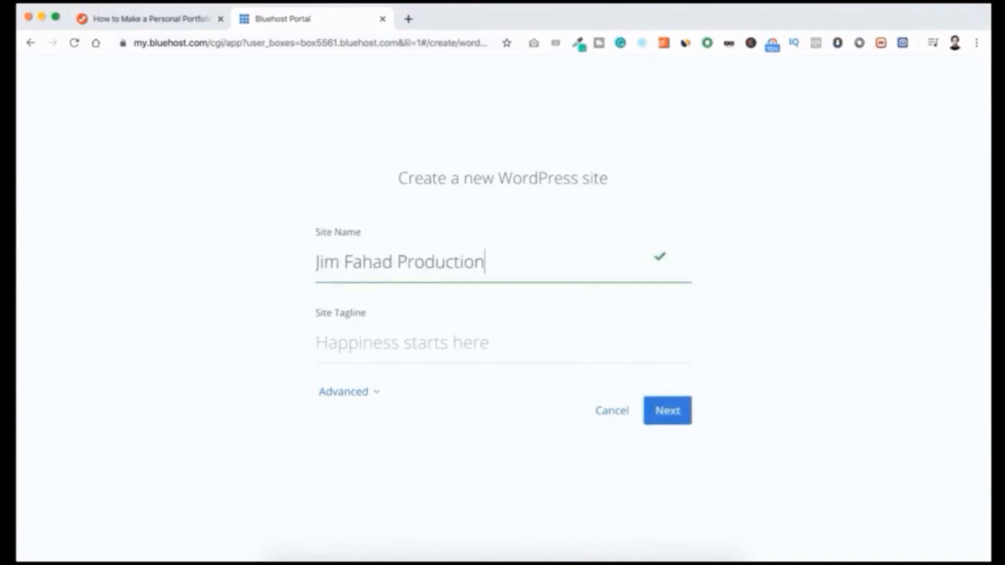
{"action": "key", "text": "Tab"}
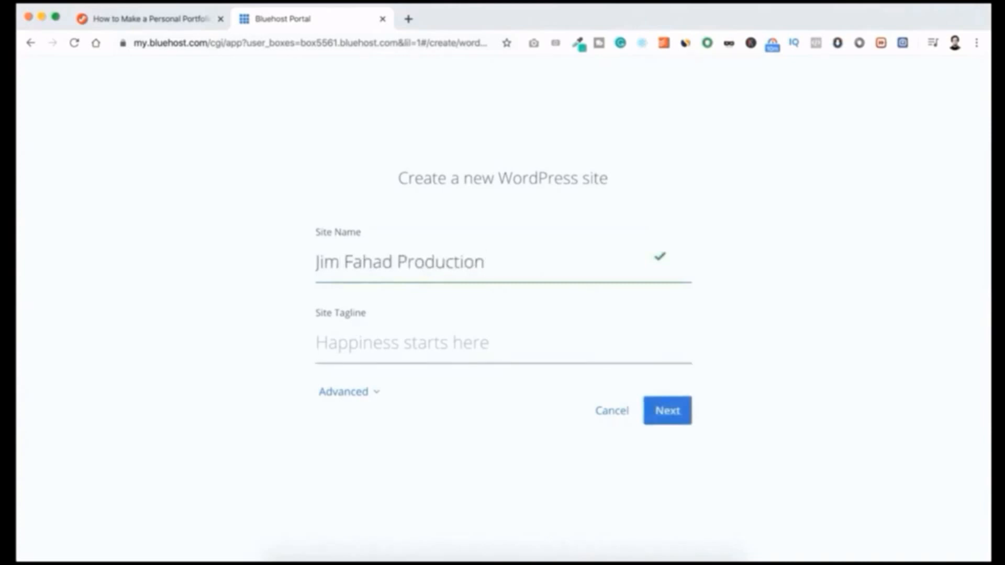
{"action": "type", "text": "You Deserve To Be Seen"}
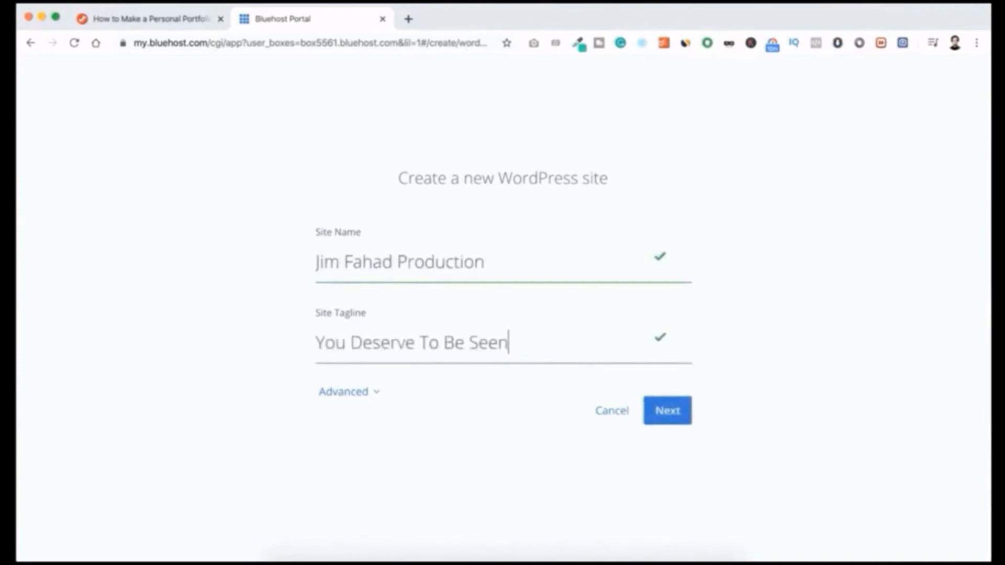
Under Advanced, fill in the admin e-mail, username and password, then continue to Choose a Domain.
{"action": "left_click", "coordinate": [343, 393]}
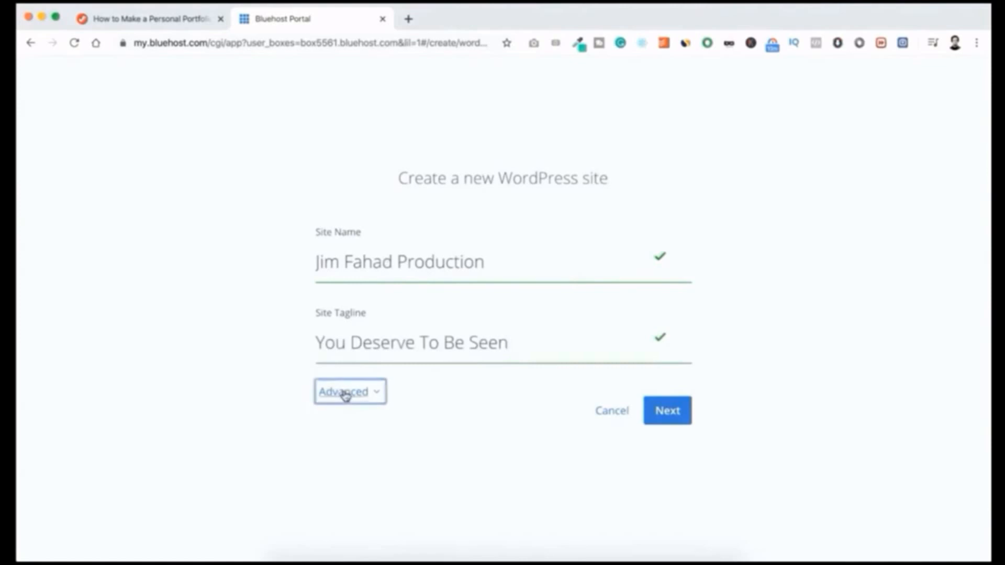
{"action": "scroll", "coordinate": [278, 439], "scroll_direction": "down", "scroll_amount": 3}
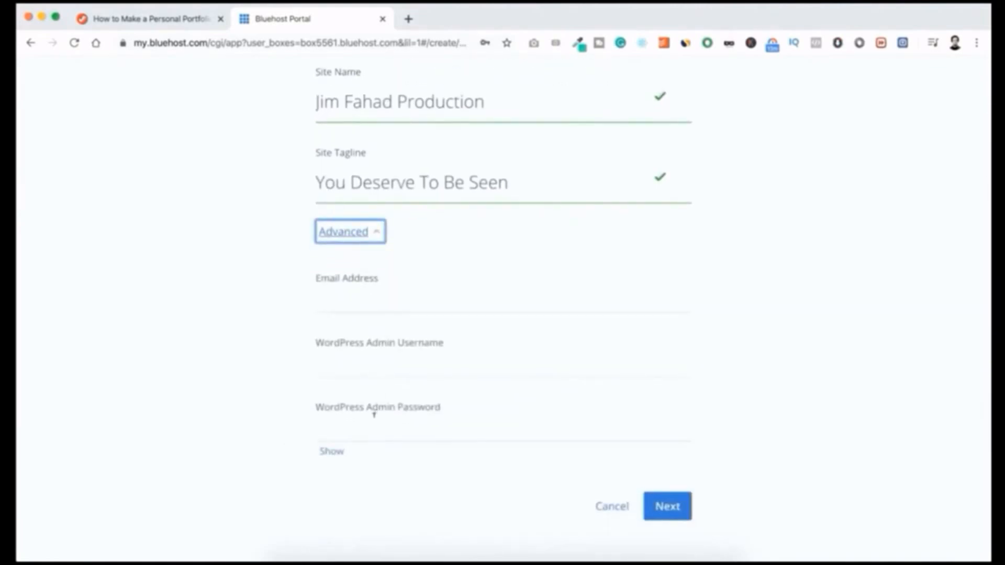
{"action": "left_click", "coordinate": [290, 371]}
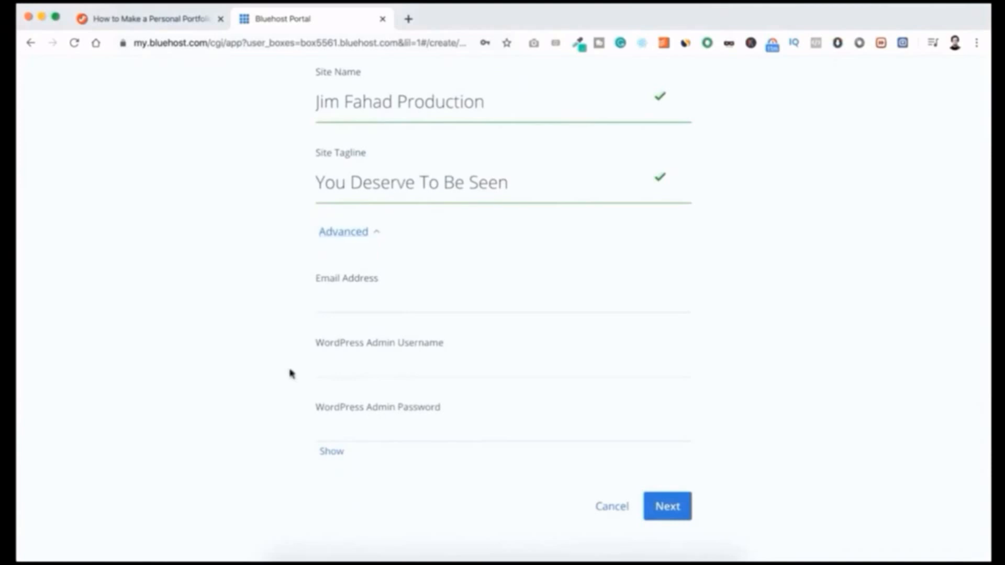
{"action": "left_click", "coordinate": [348, 298]}
{"action": "key", "text": "super+v"}
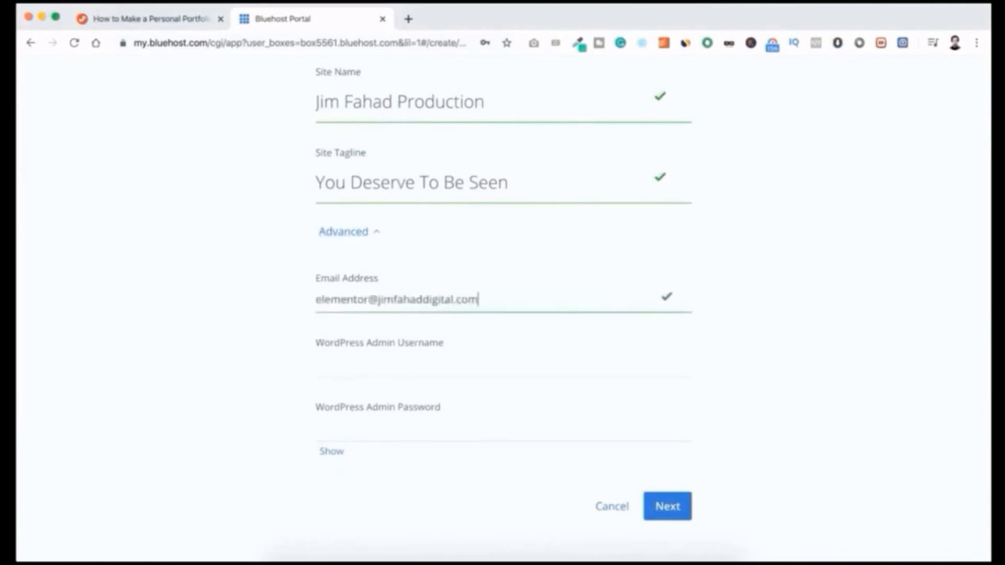
{"action": "left_click", "coordinate": [343, 360]}
{"action": "type", "text": "Jim Fahad"}
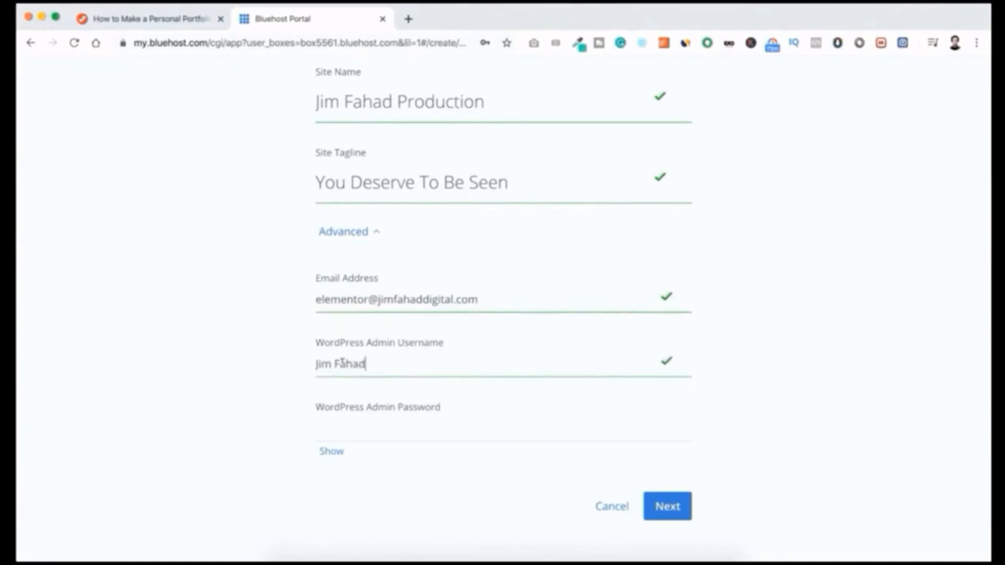
{"action": "left_click", "coordinate": [336, 423]}
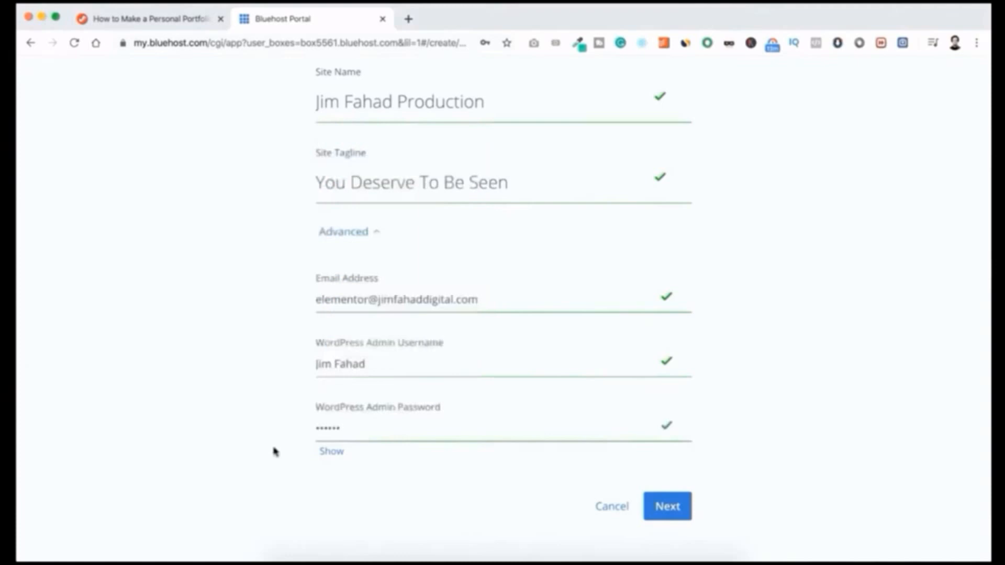
{"action": "left_click", "coordinate": [329, 453]}
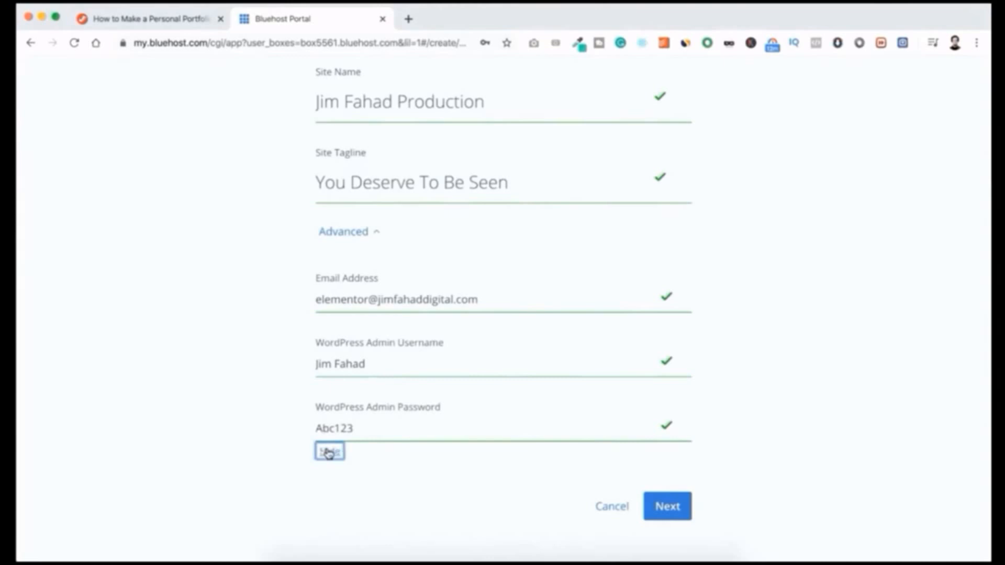
{"action": "left_click", "coordinate": [361, 457]}
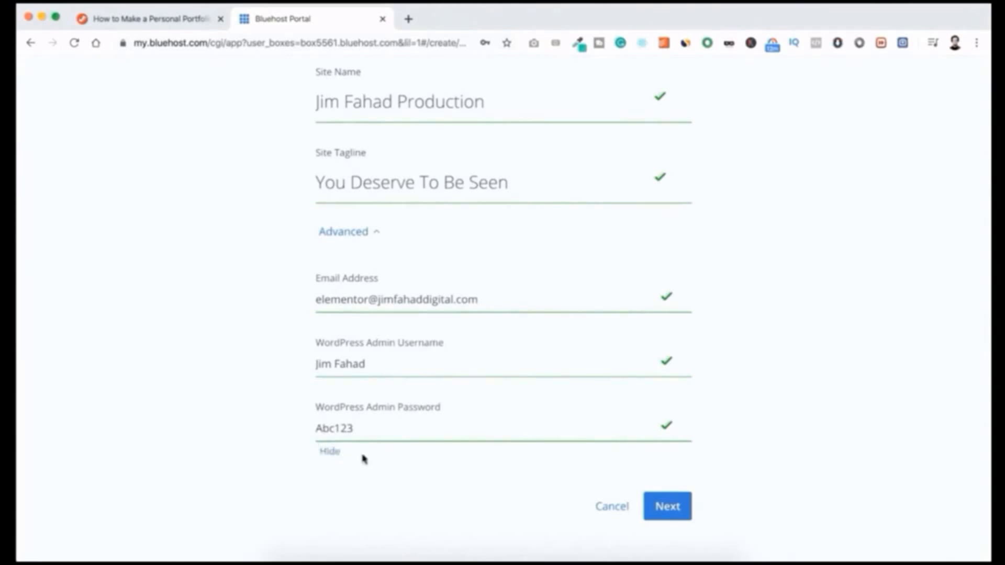
{"action": "left_click", "coordinate": [667, 505]}
{"action": "left_click", "coordinate": [508, 65]}
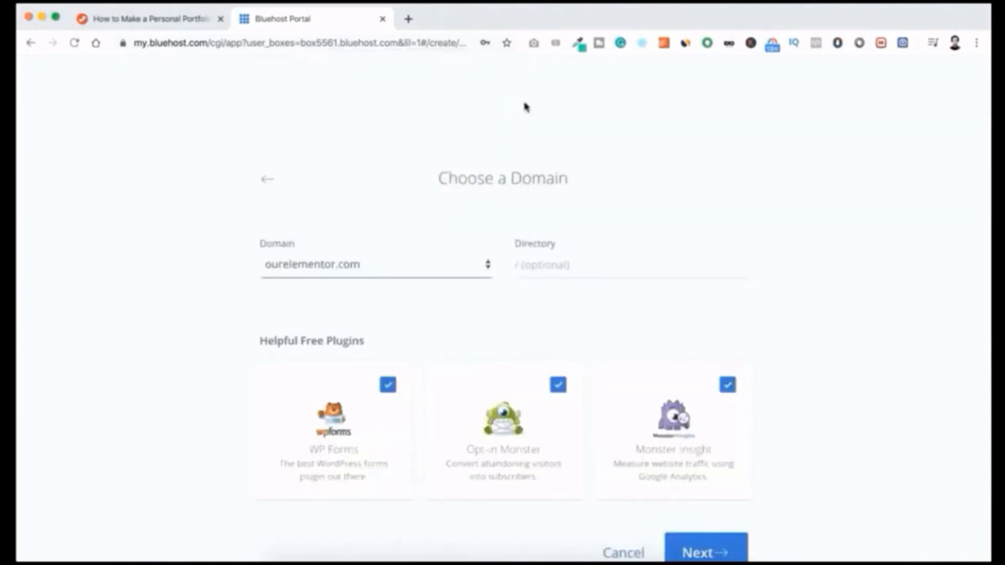
Untick WP Forms, Opt-in Monster and Monster Insight, then install WordPress on ourelementor.com.
{"action": "scroll", "coordinate": [525, 105], "scroll_direction": "down", "scroll_amount": 1}
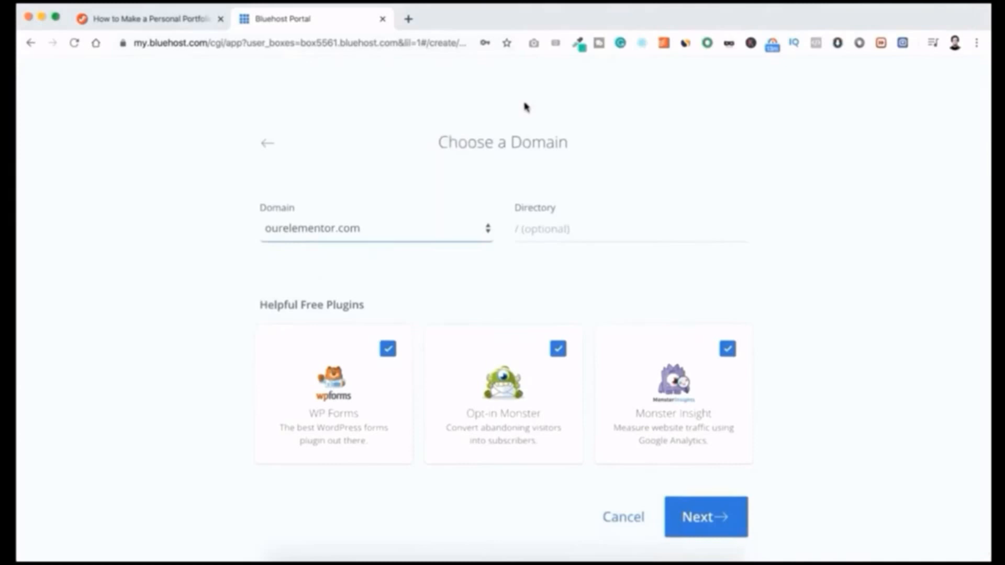
{"action": "left_click", "coordinate": [531, 228]}
{"action": "left_click", "coordinate": [528, 254]}
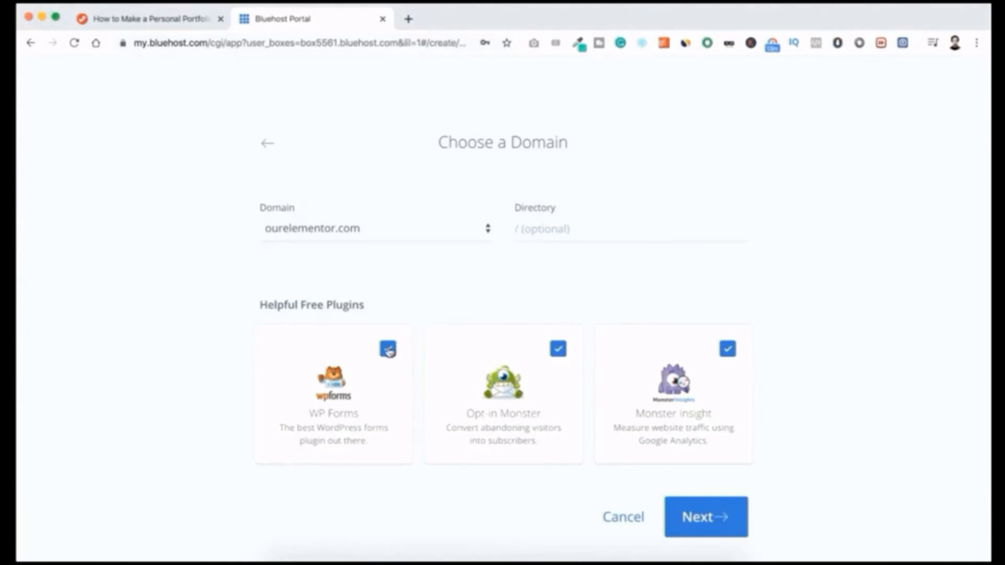
{"action": "left_click", "coordinate": [388, 350]}
{"action": "left_click", "coordinate": [558, 349]}
{"action": "left_click", "coordinate": [728, 348]}
{"action": "left_click", "coordinate": [701, 517]}
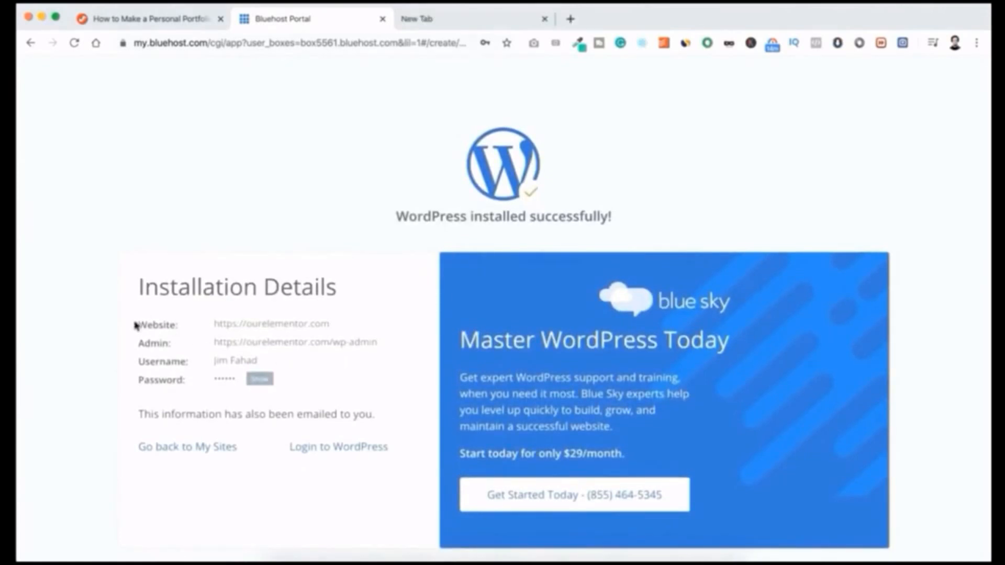
Reveal and copy the new site's login details, then move to the empty new browser tab.
{"action": "left_click_drag", "start_coordinate": [136, 325], "coordinate": [289, 365]}
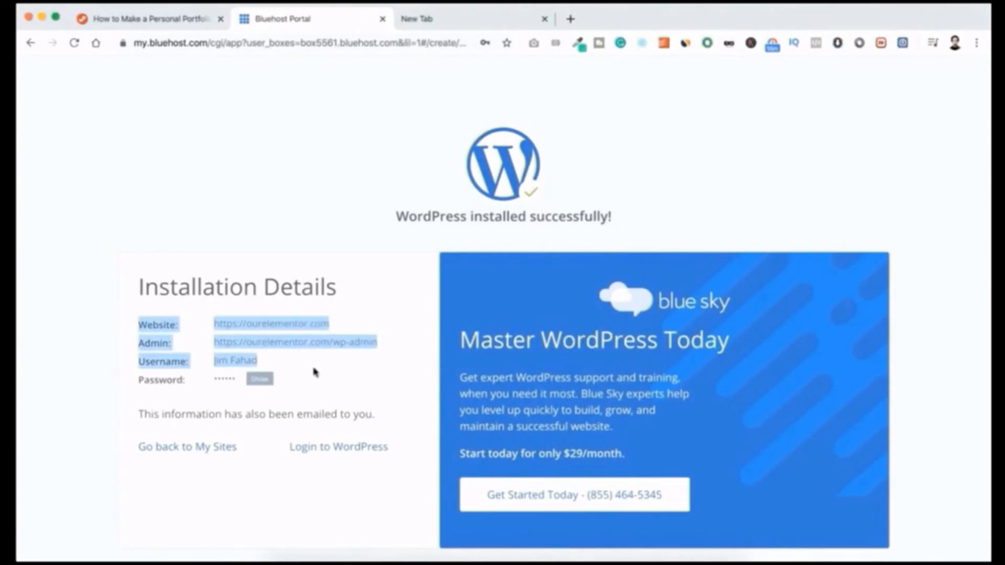
{"action": "left_click", "coordinate": [260, 379]}
{"action": "left_click_drag", "start_coordinate": [214, 379], "coordinate": [248, 381]}
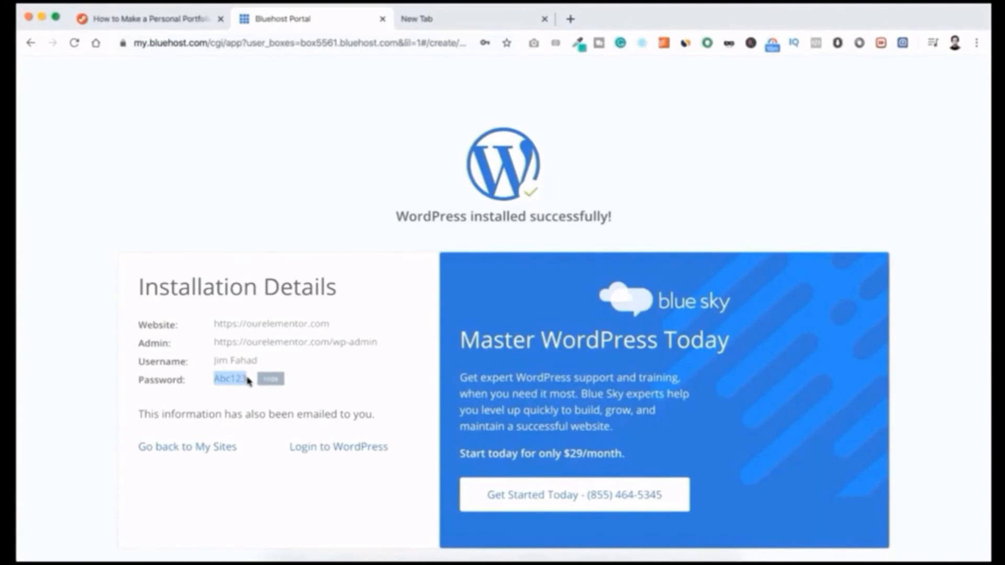
{"action": "left_click", "coordinate": [297, 377]}
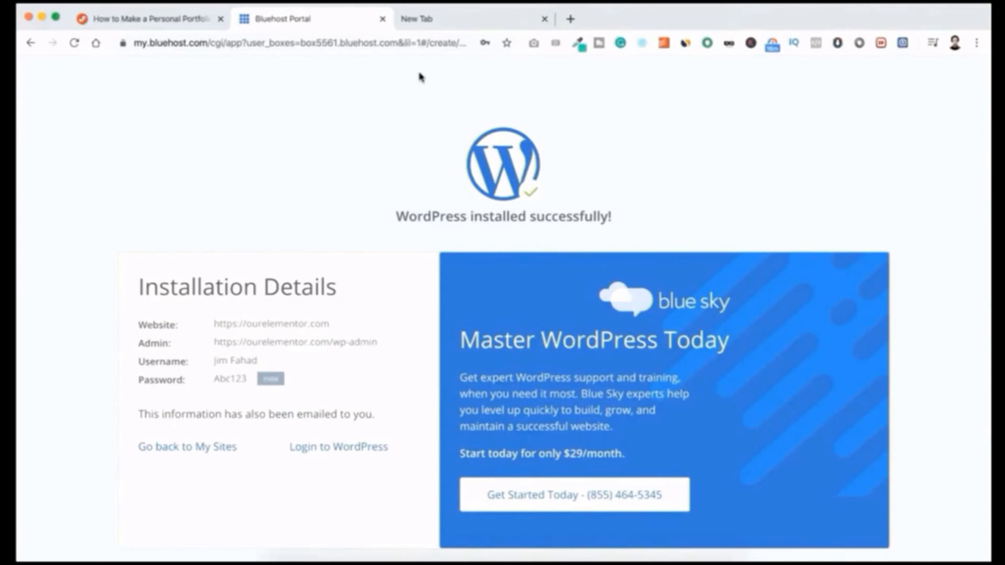
{"action": "left_click", "coordinate": [436, 19]}
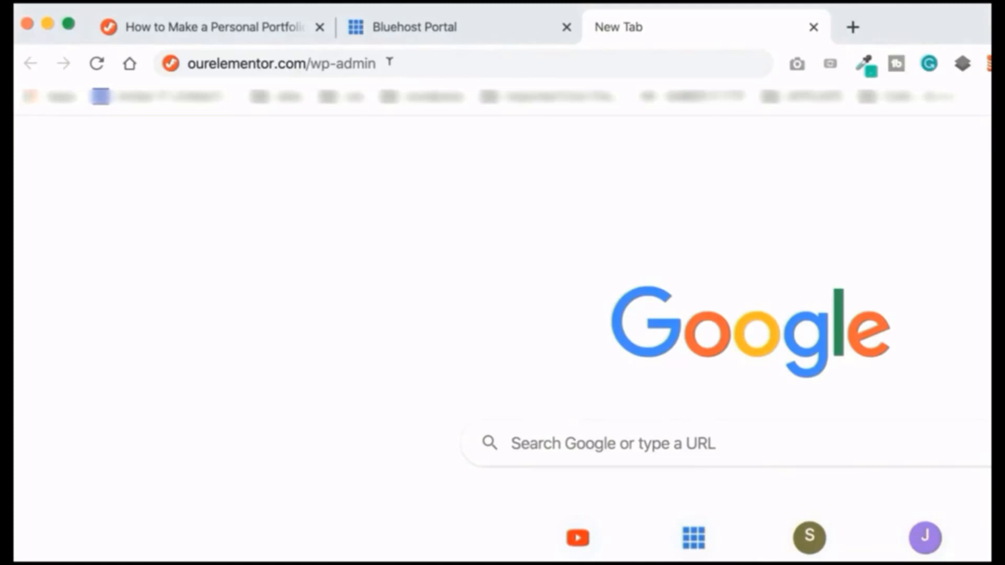
Load ourelementor.com/wp-admin and sign in with the site's username and password.
{"action": "left_click", "coordinate": [390, 63]}
{"action": "key", "text": "Return"}
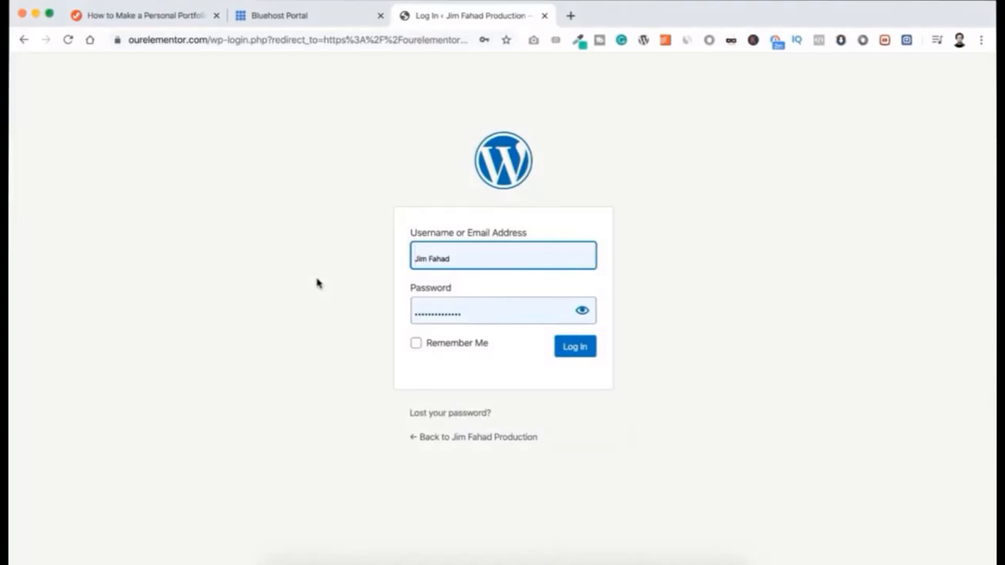
{"action": "left_click", "coordinate": [458, 256]}
{"action": "left_click_drag", "start_coordinate": [451, 255], "coordinate": [444, 255]}
{"action": "left_click", "coordinate": [496, 248]}
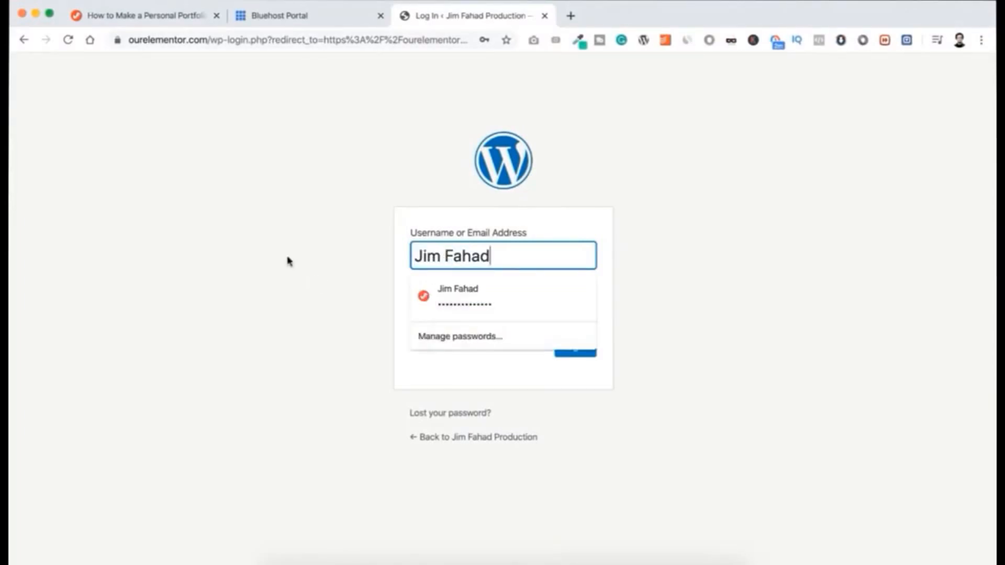
{"action": "left_click", "coordinate": [288, 258]}
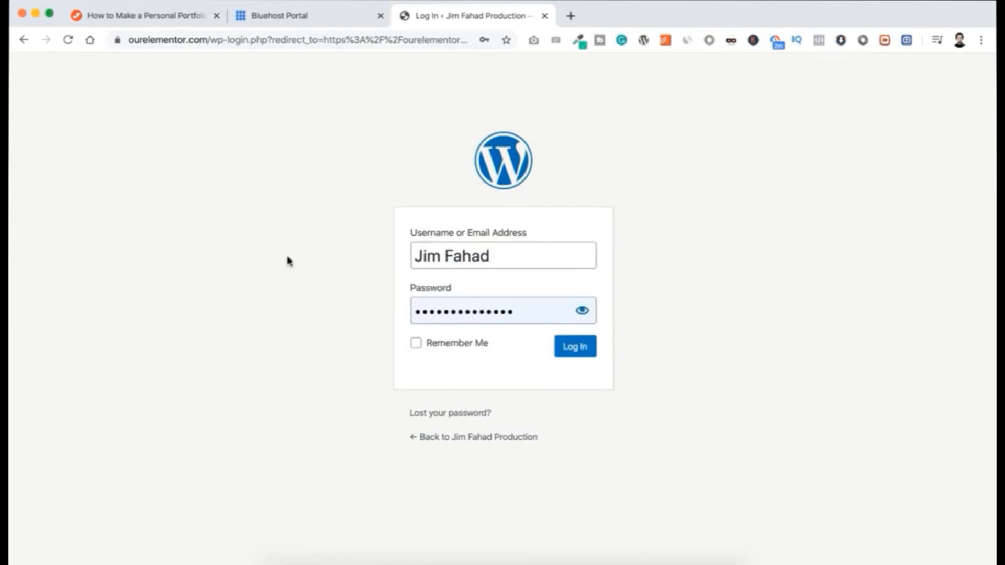
{"action": "double_click", "coordinate": [511, 307]}
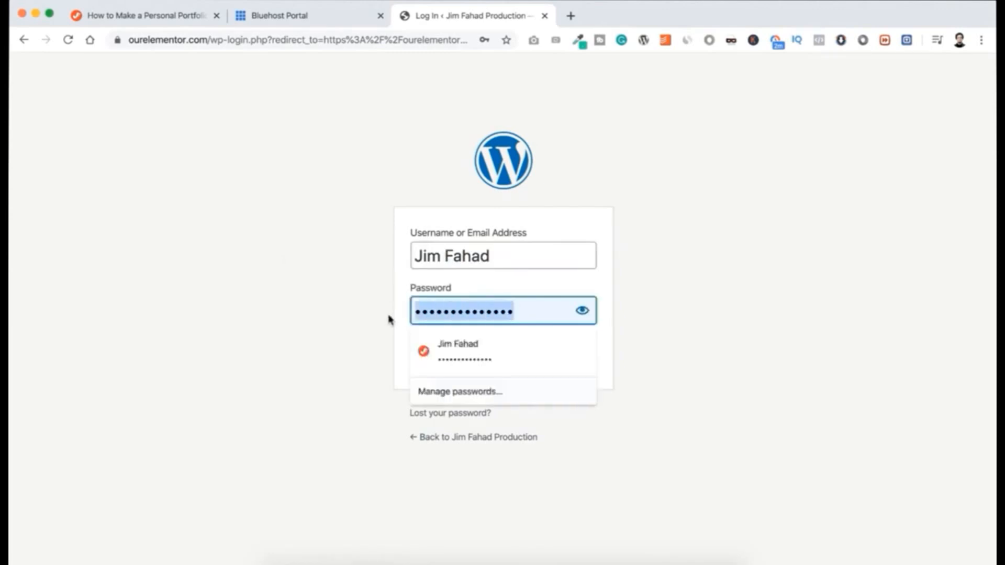
{"action": "type", "text": "•••••"}
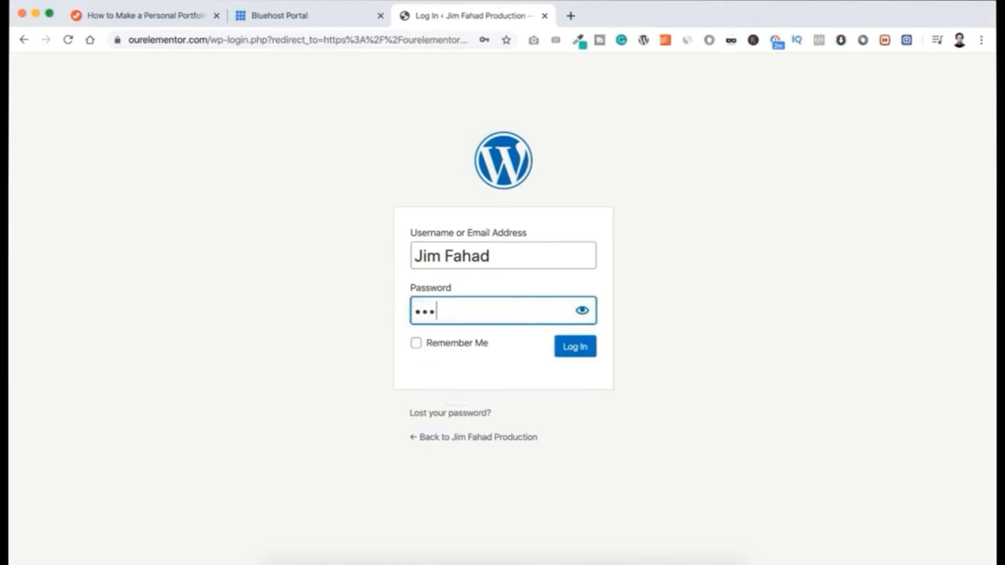
{"action": "type", "text": "•"}
{"action": "left_click", "coordinate": [580, 312]}
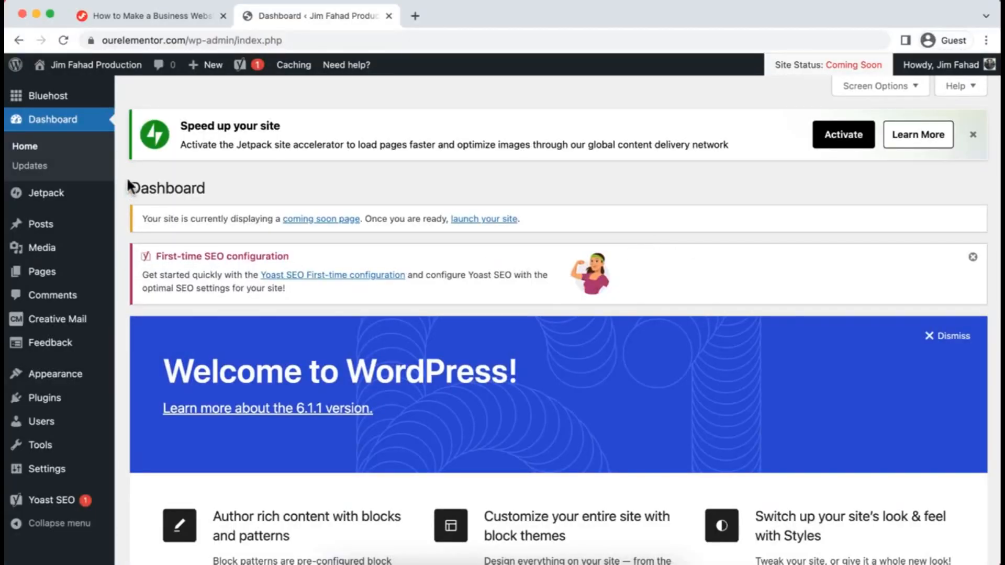
Dismiss the Jetpack, Yoast and Welcome notices and collapse Quick Draft and Events and News.
{"action": "mouse_move", "coordinate": [51, 231]}
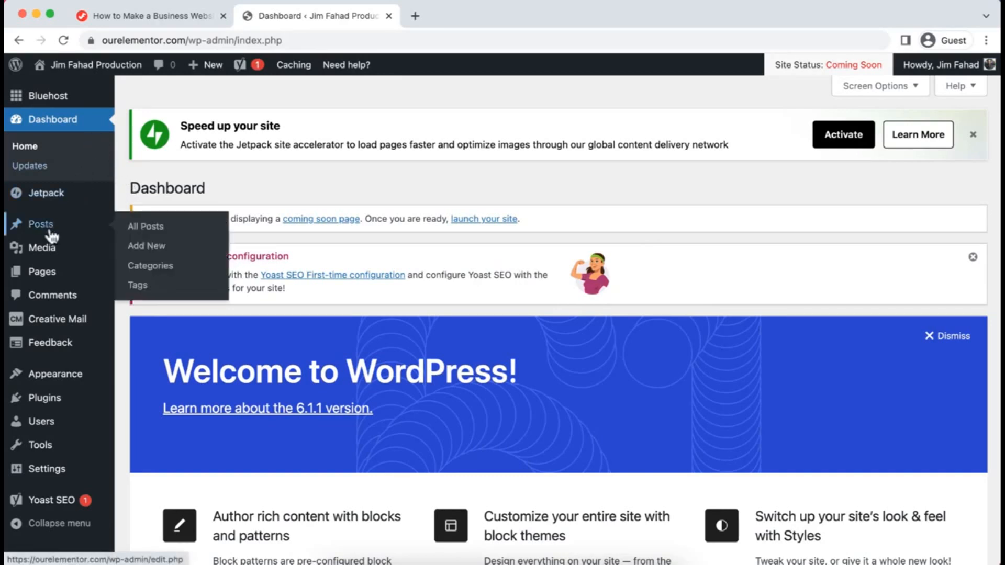
{"action": "mouse_move", "coordinate": [53, 375]}
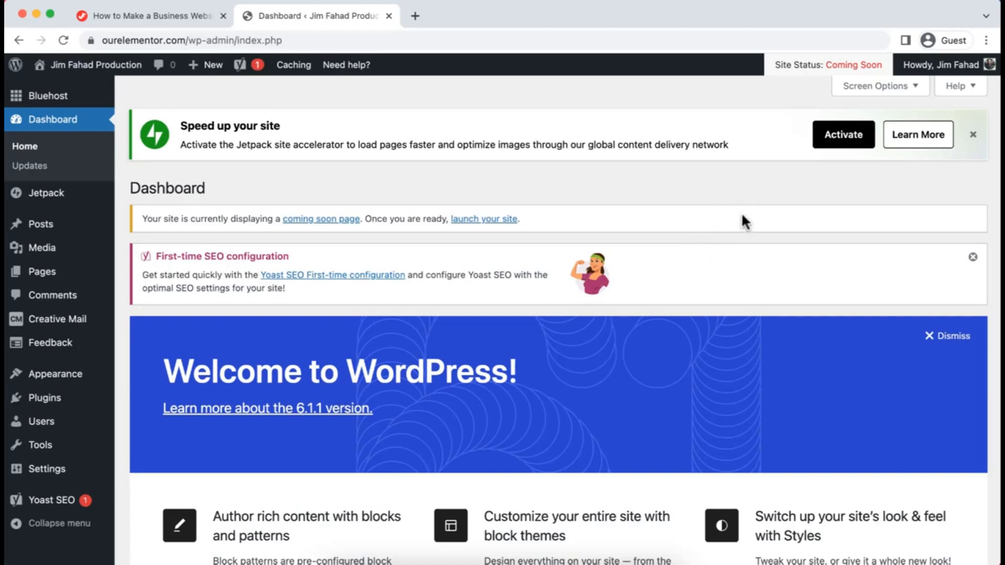
{"action": "left_click", "coordinate": [973, 135]}
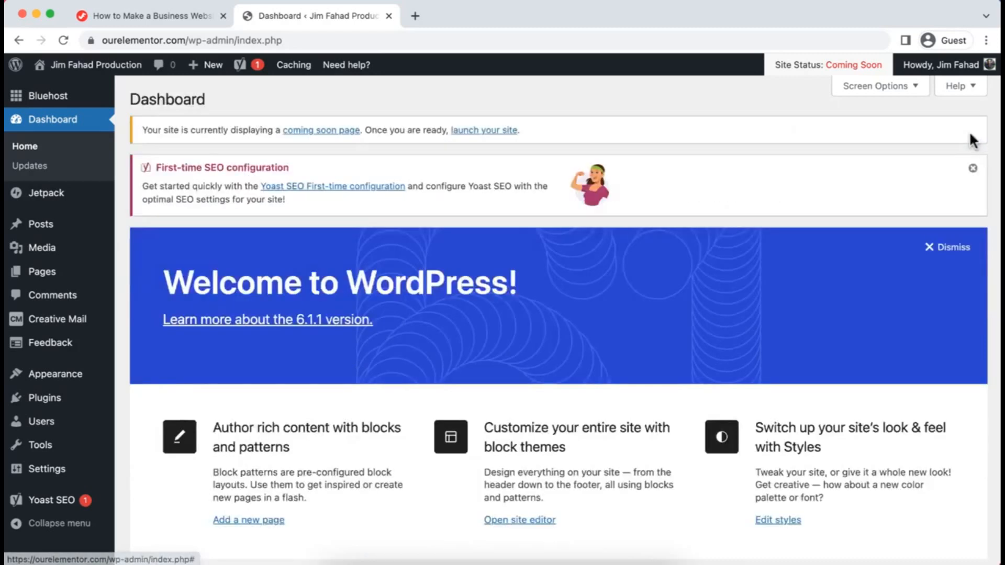
{"action": "left_click", "coordinate": [973, 175]}
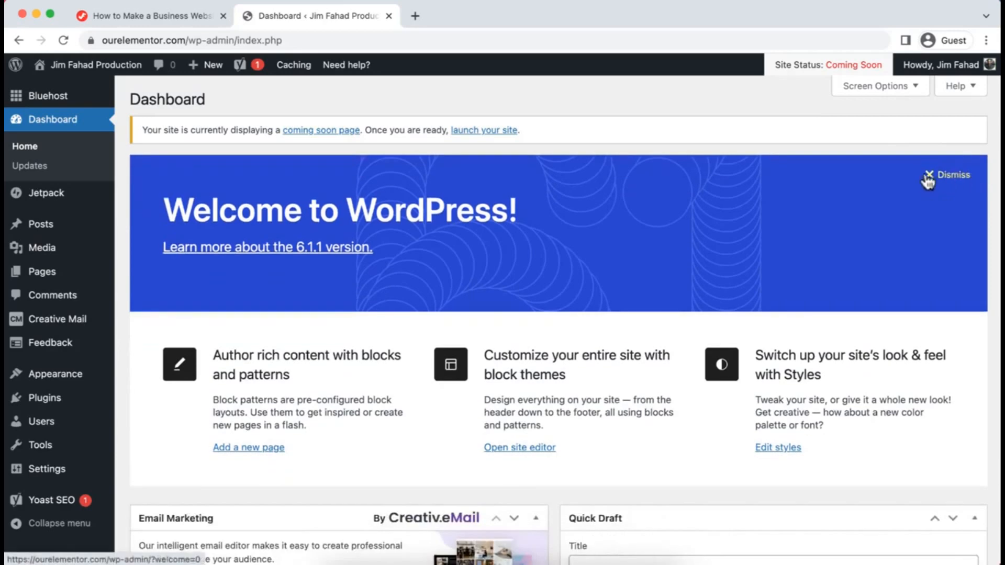
{"action": "left_click", "coordinate": [933, 181]}
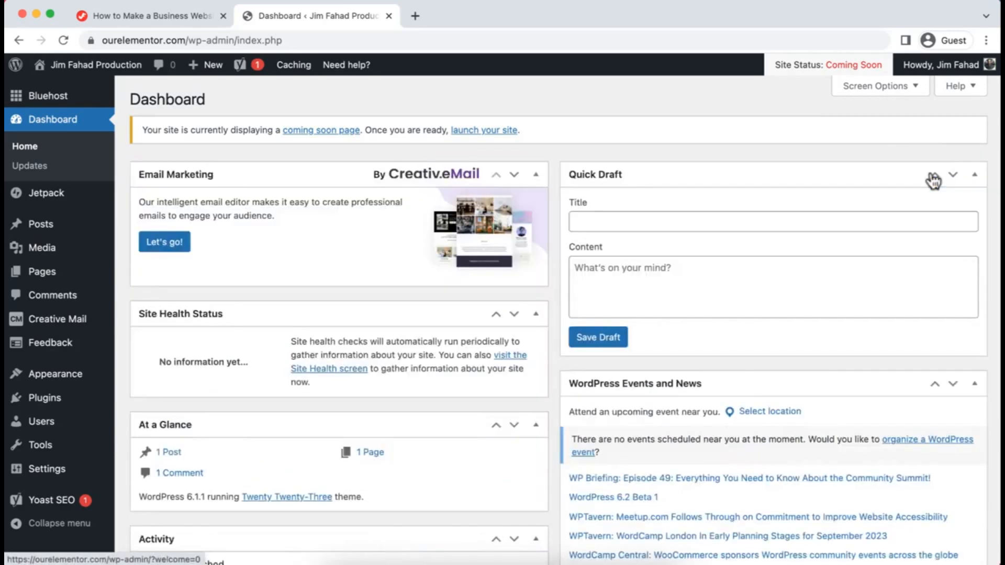
{"action": "left_click", "coordinate": [974, 177]}
{"action": "left_click", "coordinate": [974, 215]}
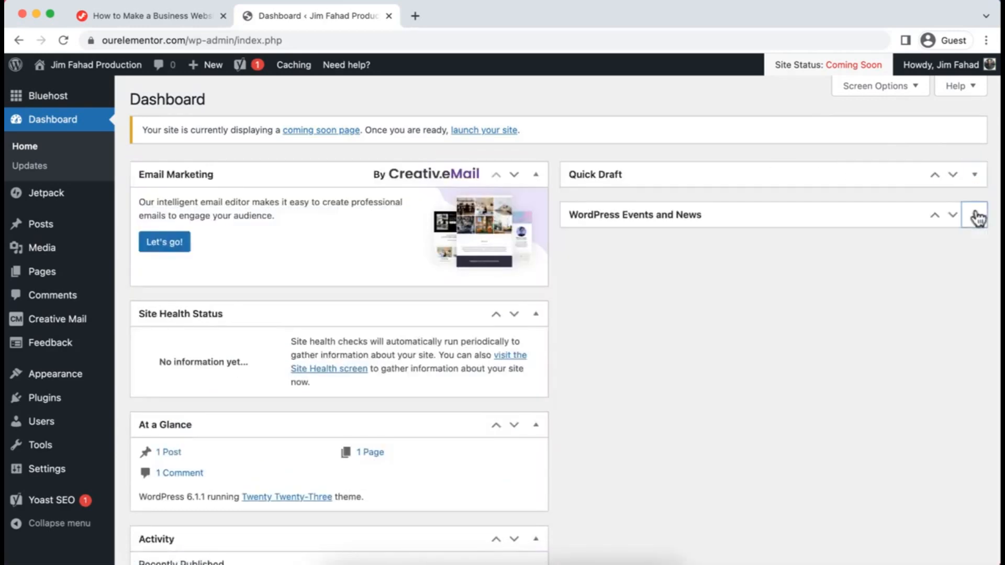
Hide all eight Dashboard widgets in Screen Options, then go to Installed Plugins.
{"action": "left_click", "coordinate": [880, 89]}
{"action": "left_click", "coordinate": [188, 160]}
{"action": "left_click", "coordinate": [347, 160]}
{"action": "left_click", "coordinate": [447, 160]}
{"action": "left_click", "coordinate": [544, 163]}
{"action": "left_click", "coordinate": [611, 162]}
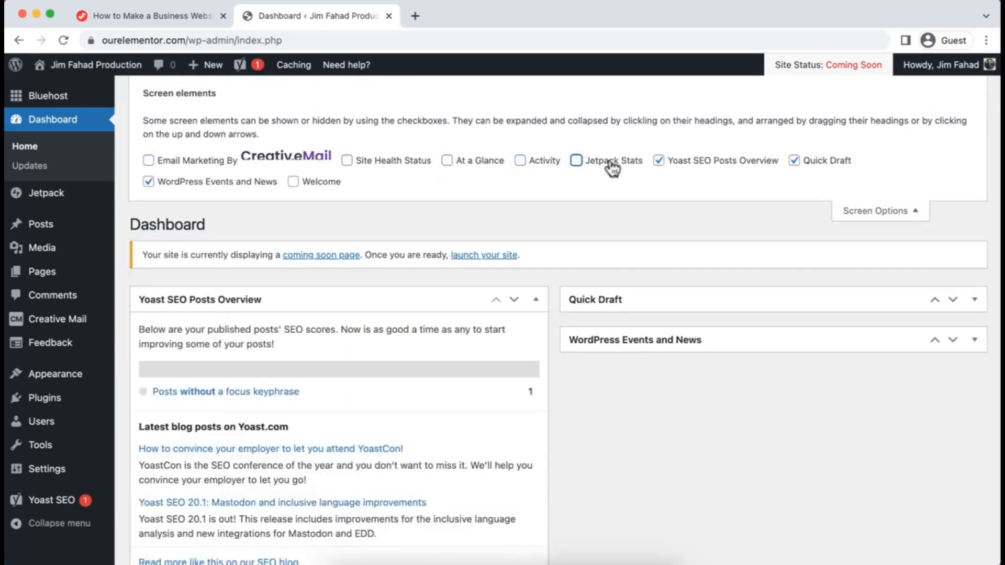
{"action": "left_click", "coordinate": [666, 161]}
{"action": "left_click", "coordinate": [794, 162]}
{"action": "left_click", "coordinate": [223, 182]}
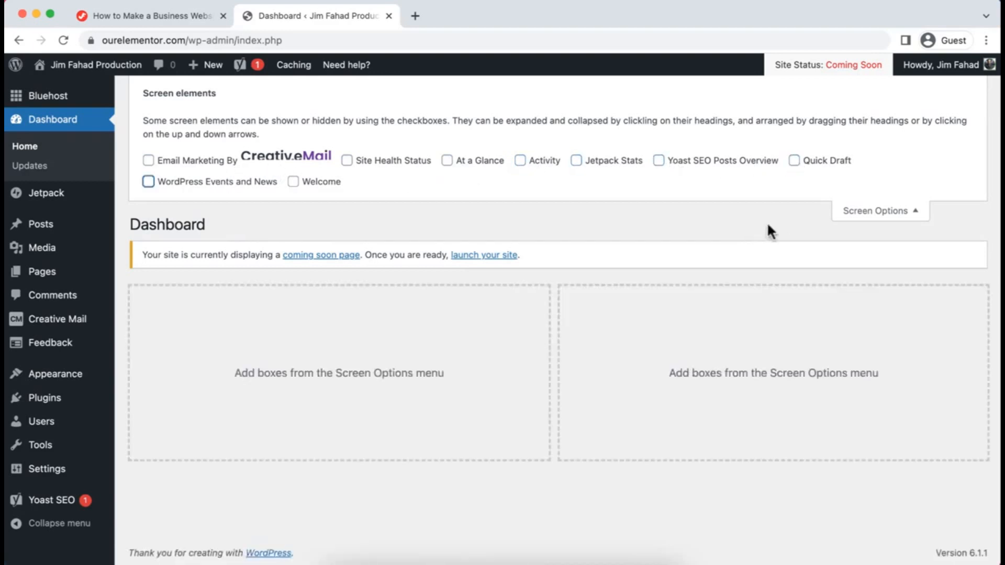
{"action": "left_click", "coordinate": [892, 211]}
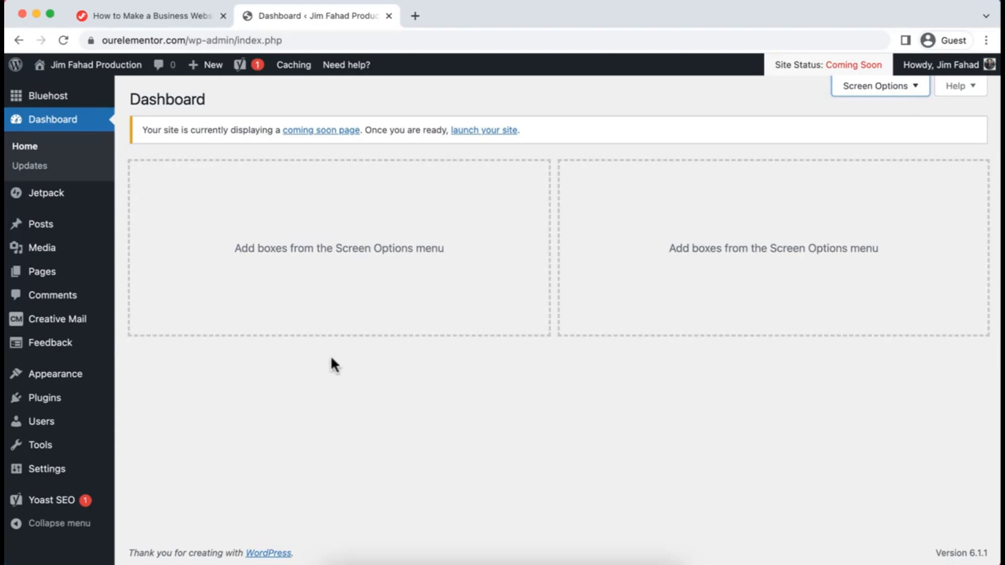
{"action": "mouse_move", "coordinate": [35, 408]}
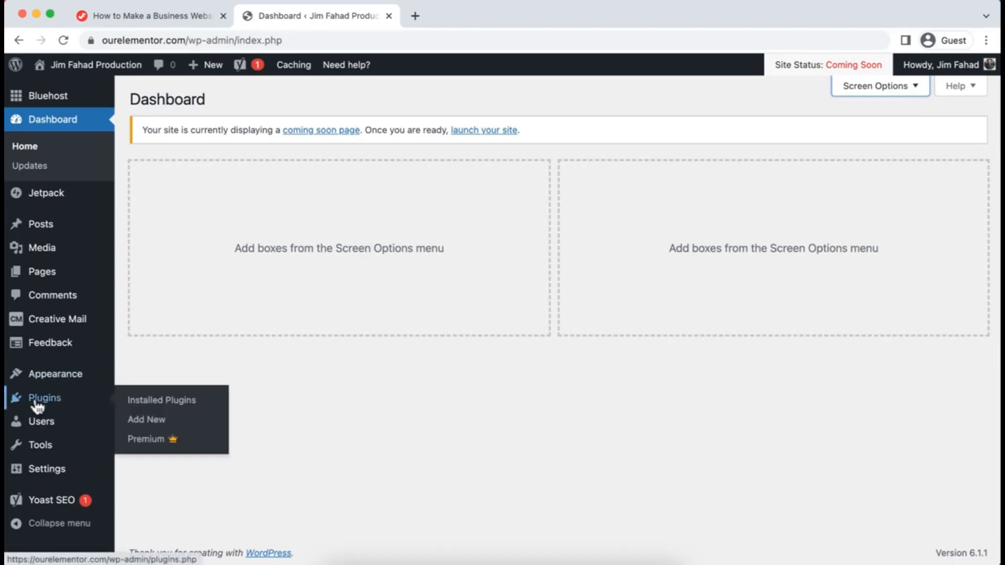
{"action": "left_click", "coordinate": [173, 404]}
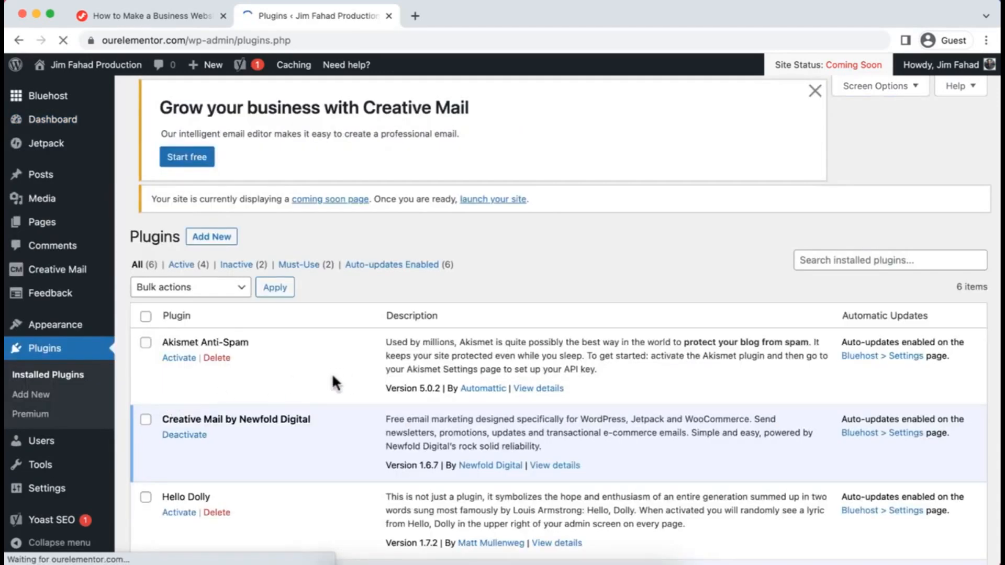
Scroll through the six installed plugins, from Akismet Anti-Spam to Yoast SEO.
{"action": "scroll", "coordinate": [358, 385], "scroll_direction": "down", "scroll_amount": 2}
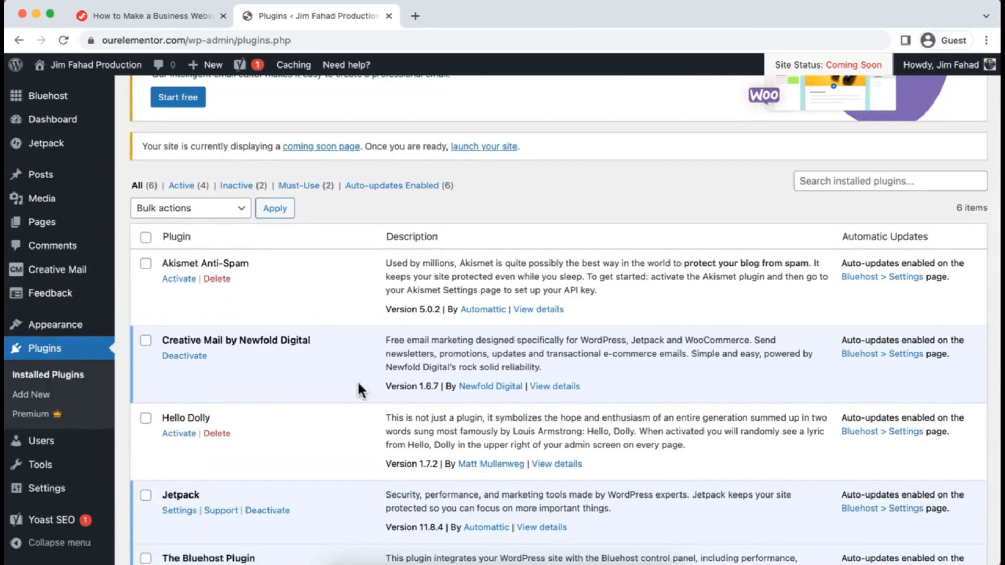
{"action": "scroll", "coordinate": [358, 386], "scroll_direction": "down", "scroll_amount": 3}
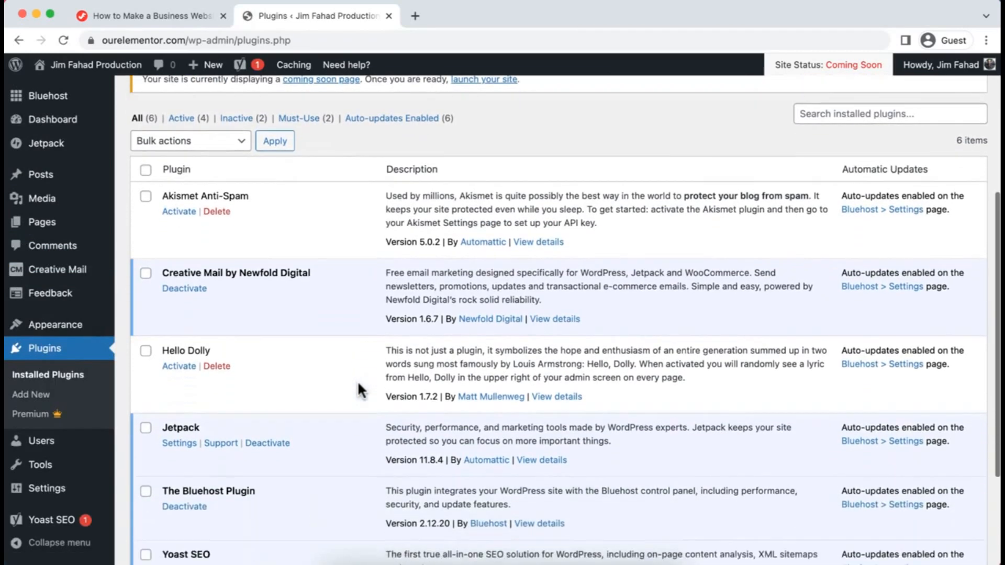
{"action": "scroll", "coordinate": [357, 380], "scroll_direction": "up", "scroll_amount": 1}
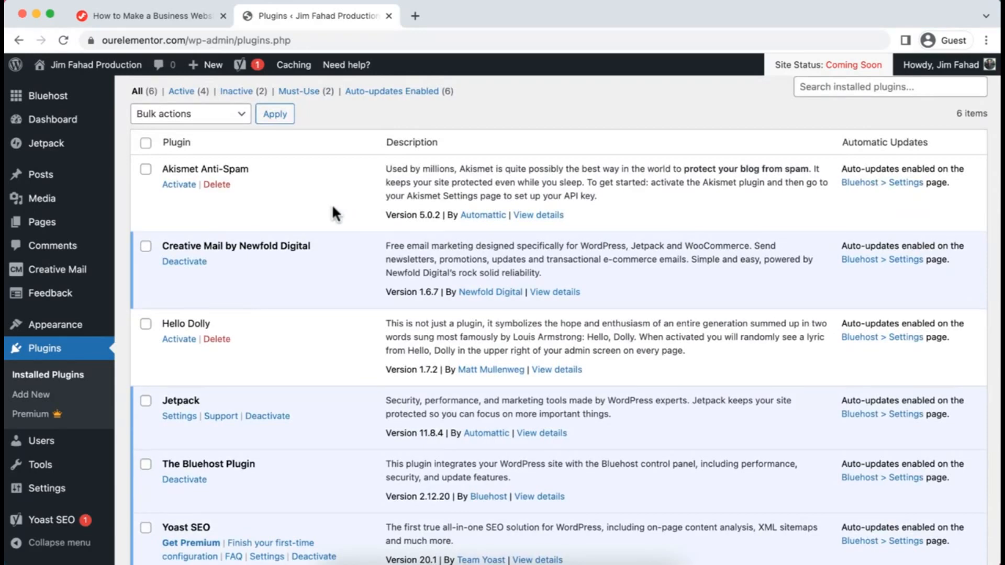
{"action": "scroll", "coordinate": [440, 287], "scroll_direction": "up", "scroll_amount": 7}
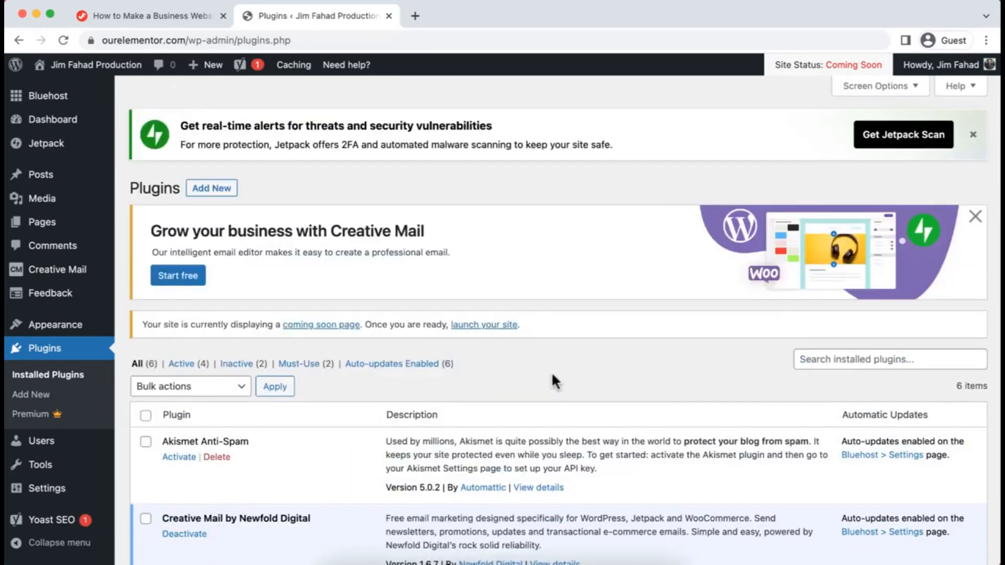
{"action": "scroll", "coordinate": [529, 422], "scroll_direction": "down", "scroll_amount": 1}
{"action": "scroll", "coordinate": [528, 422], "scroll_direction": "down", "scroll_amount": 7}
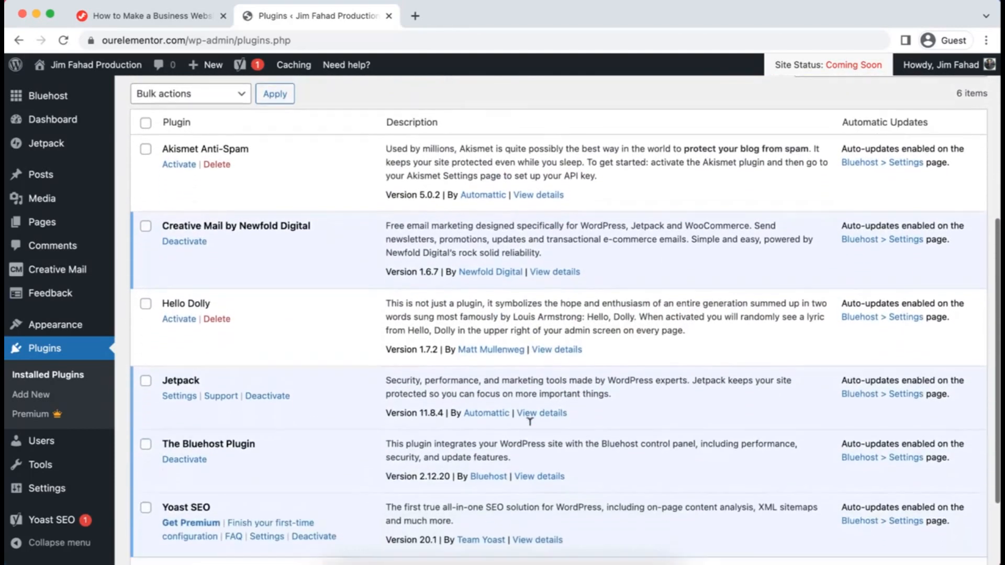
{"action": "scroll", "coordinate": [529, 421], "scroll_direction": "up", "scroll_amount": 2}
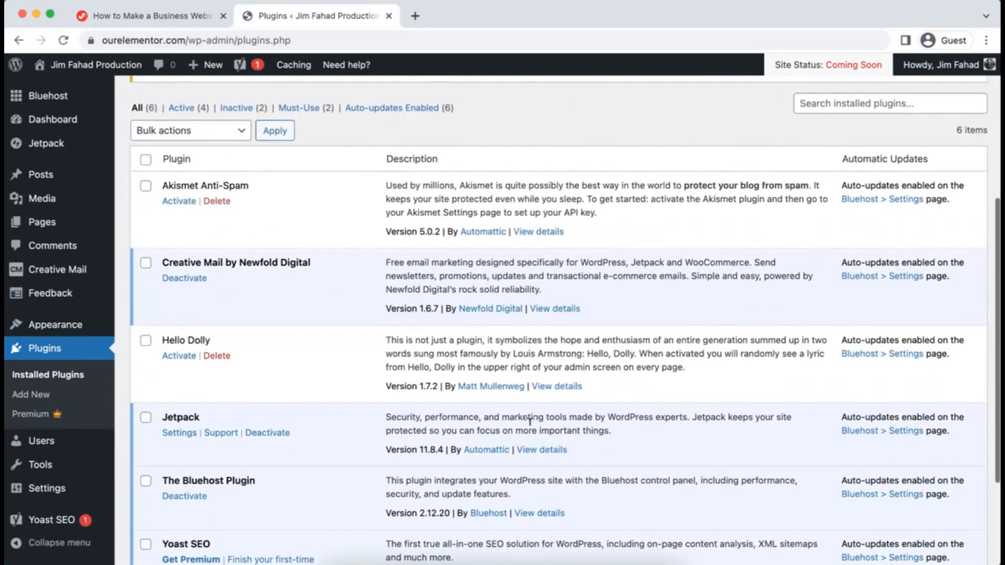
{"action": "scroll", "coordinate": [530, 421], "scroll_direction": "down", "scroll_amount": 1}
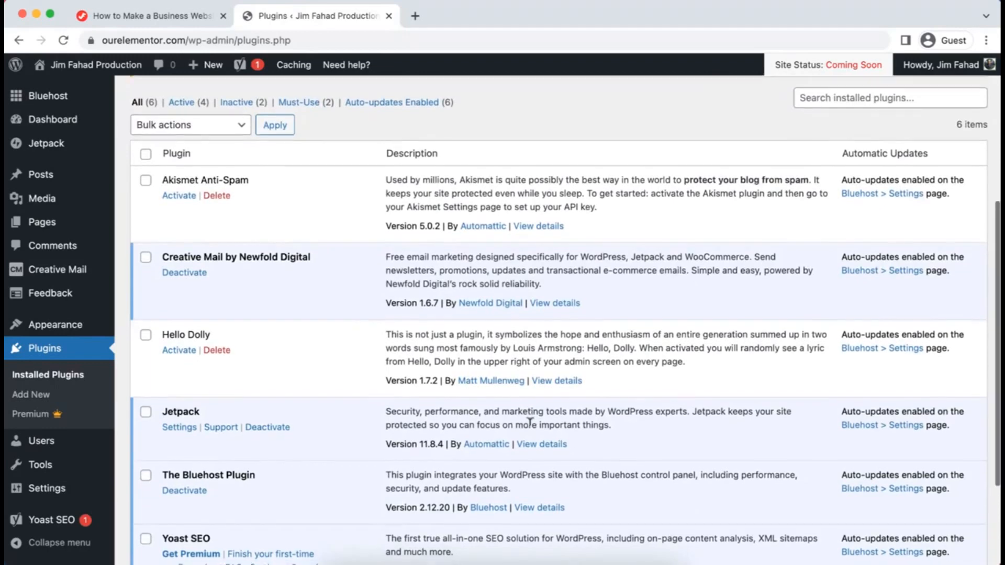
{"action": "scroll", "coordinate": [530, 422], "scroll_direction": "up", "scroll_amount": 1}
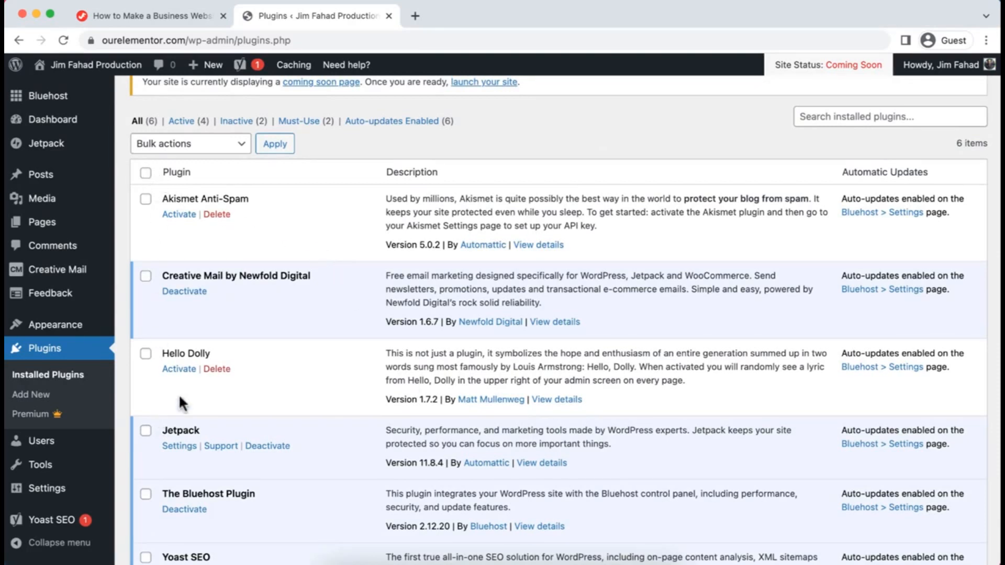
{"action": "scroll", "coordinate": [287, 238], "scroll_direction": "up", "scroll_amount": 5}
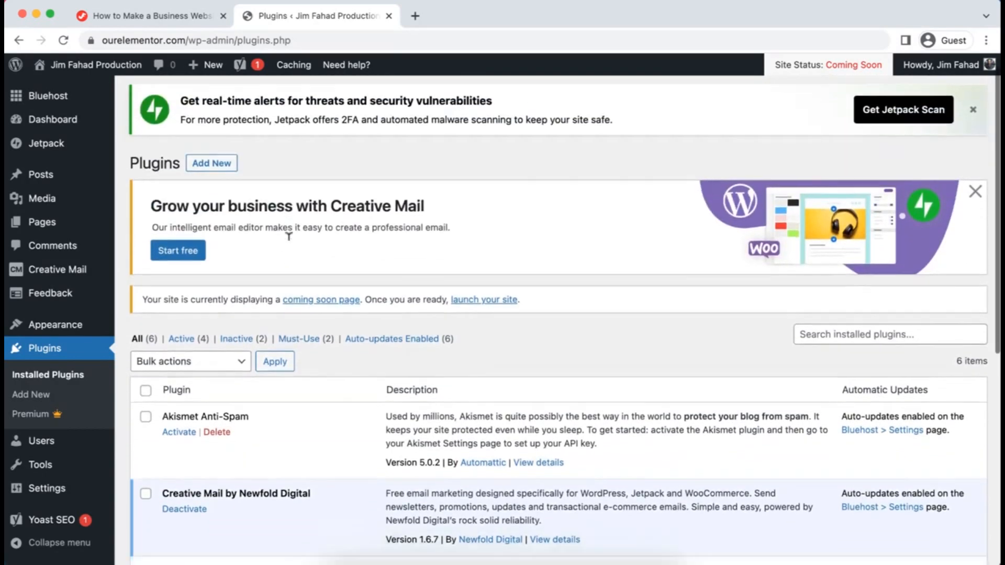
{"action": "scroll", "coordinate": [289, 236], "scroll_direction": "down", "scroll_amount": 4}
{"action": "scroll", "coordinate": [288, 237], "scroll_direction": "down", "scroll_amount": 1}
{"action": "scroll", "coordinate": [287, 237], "scroll_direction": "up", "scroll_amount": 1}
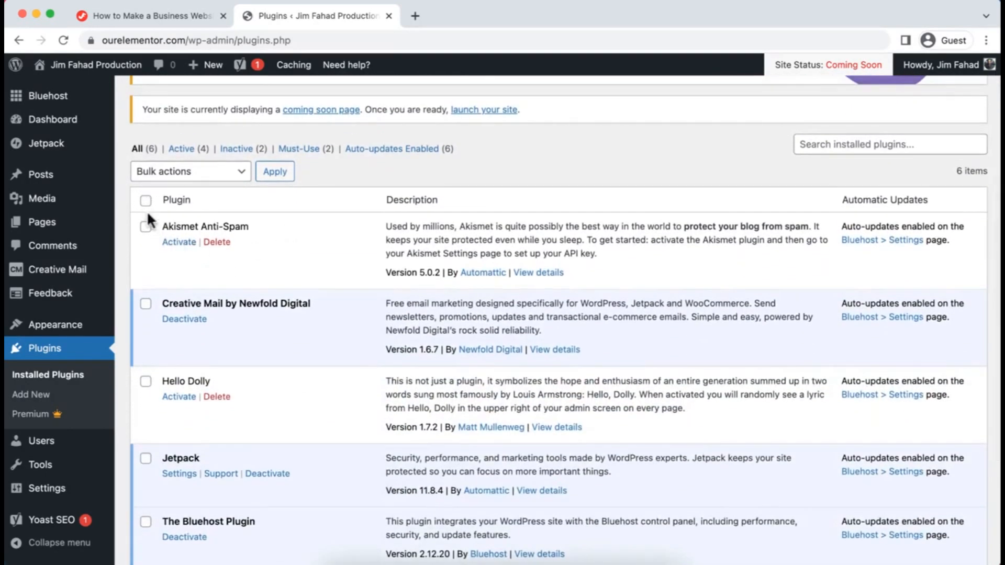
Deactivate all six plugins with the Deactivate bulk action.
{"action": "left_click", "coordinate": [145, 304]}
{"action": "left_click", "coordinate": [146, 201]}
{"action": "left_click", "coordinate": [182, 175]}
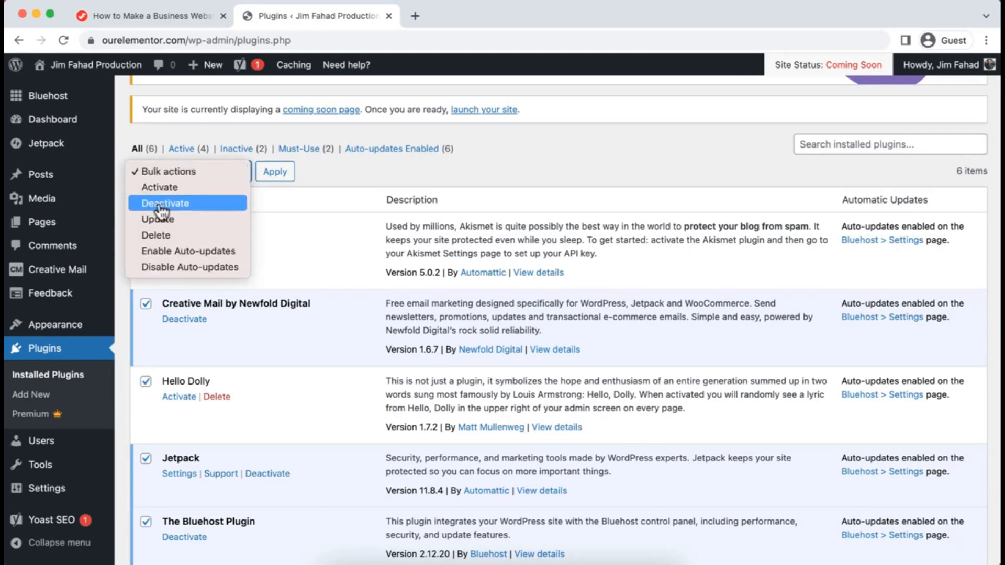
{"action": "left_click", "coordinate": [174, 206]}
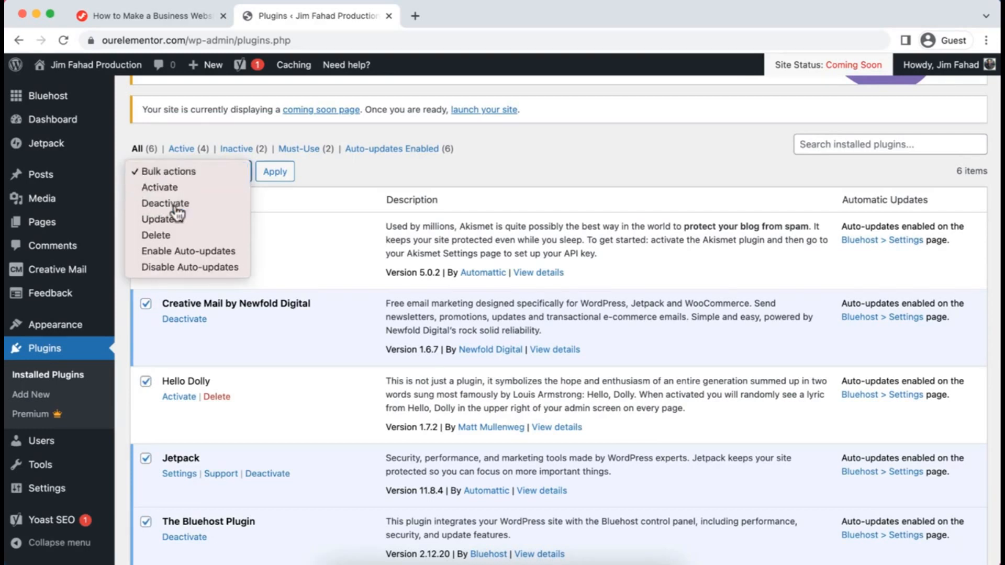
{"action": "left_click", "coordinate": [276, 174]}
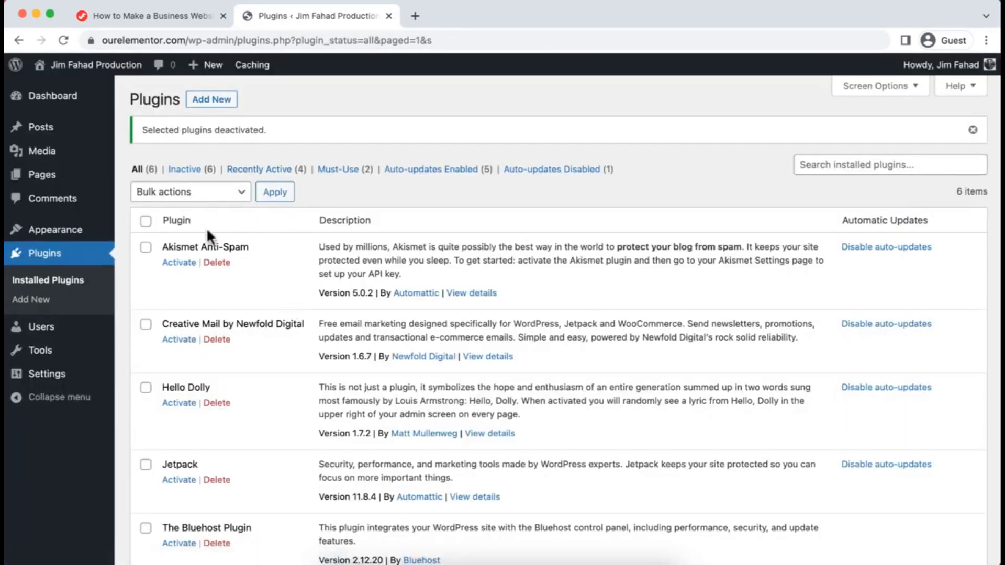
Delete all six plugins with the Delete bulk action, confirming removal of their data.
{"action": "left_click", "coordinate": [146, 221]}
{"action": "left_click", "coordinate": [190, 199]}
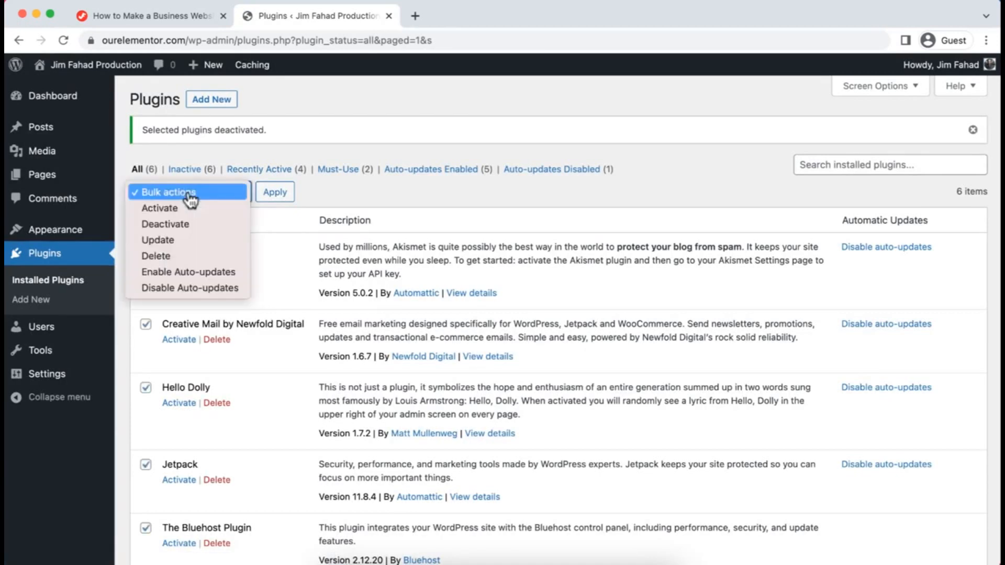
{"action": "left_click", "coordinate": [165, 256]}
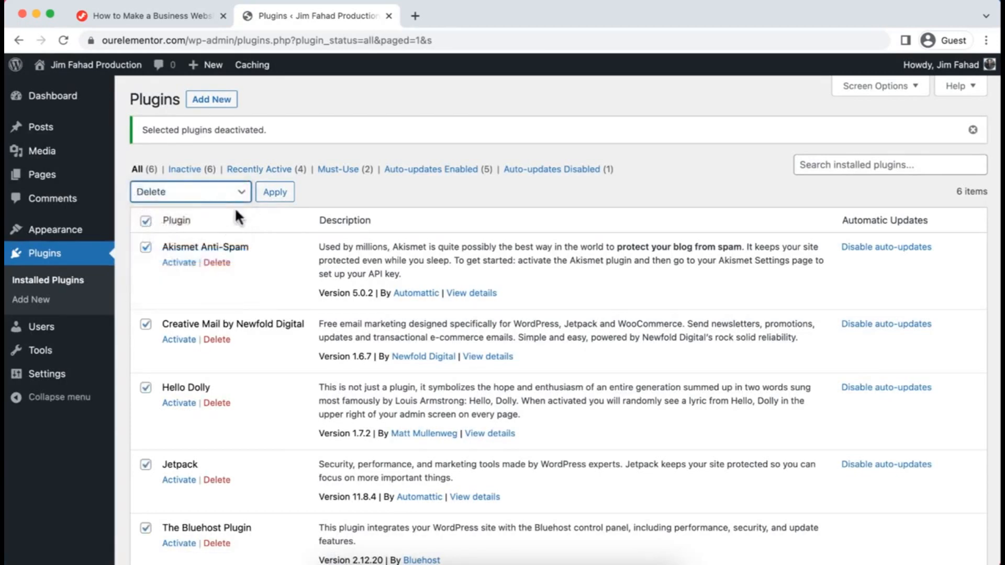
{"action": "left_click", "coordinate": [275, 193]}
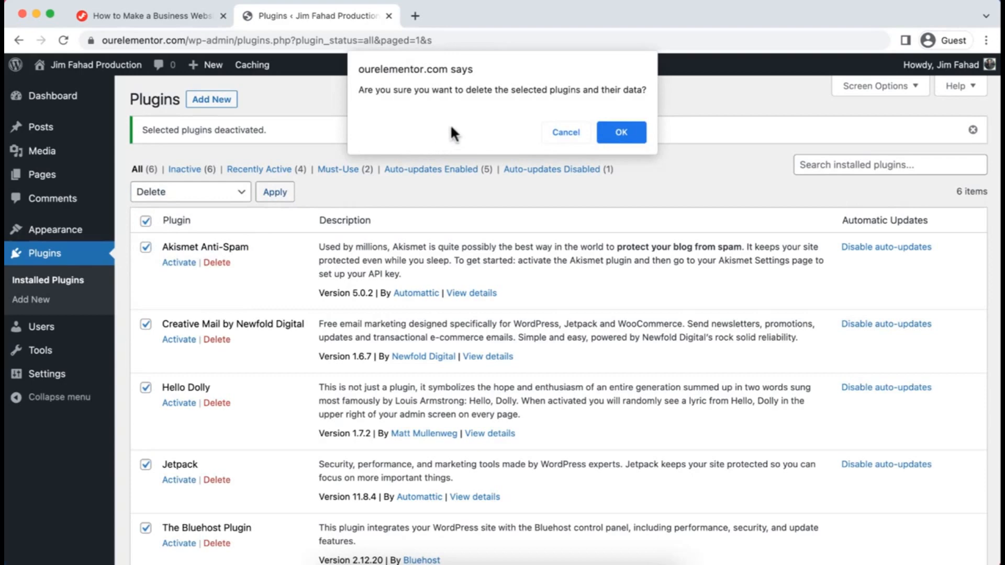
{"action": "left_click", "coordinate": [622, 133]}
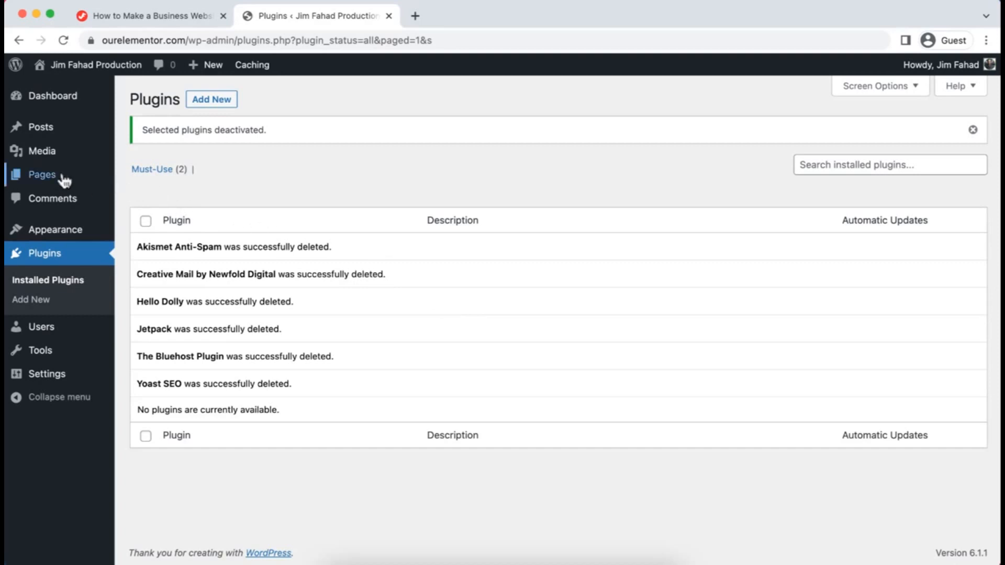
Trash the Privacy Policy and Sample Page using the Move to Trash bulk action.
{"action": "mouse_move", "coordinate": [35, 177]}
{"action": "left_click", "coordinate": [151, 181]}
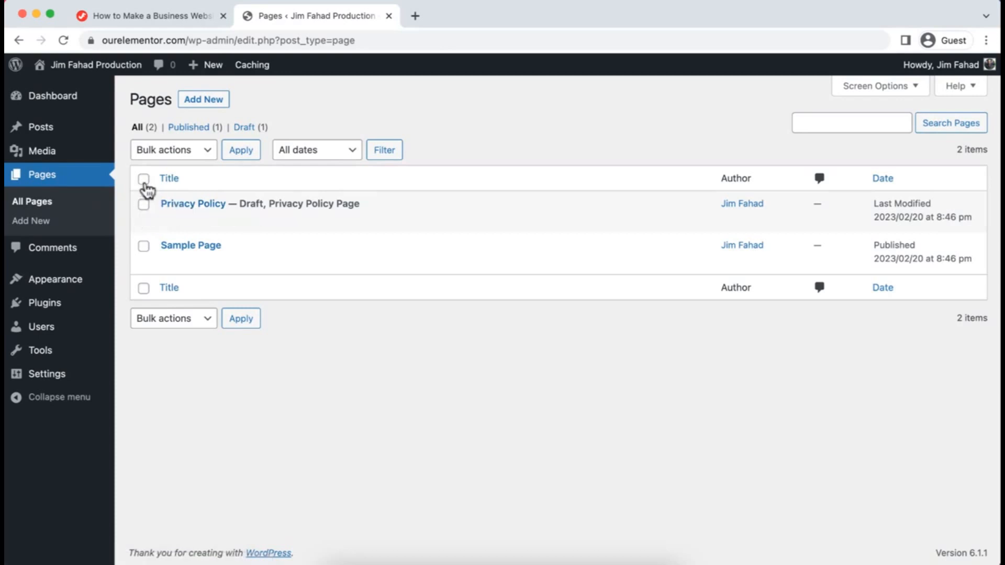
{"action": "left_click", "coordinate": [143, 180]}
{"action": "left_click", "coordinate": [174, 151]}
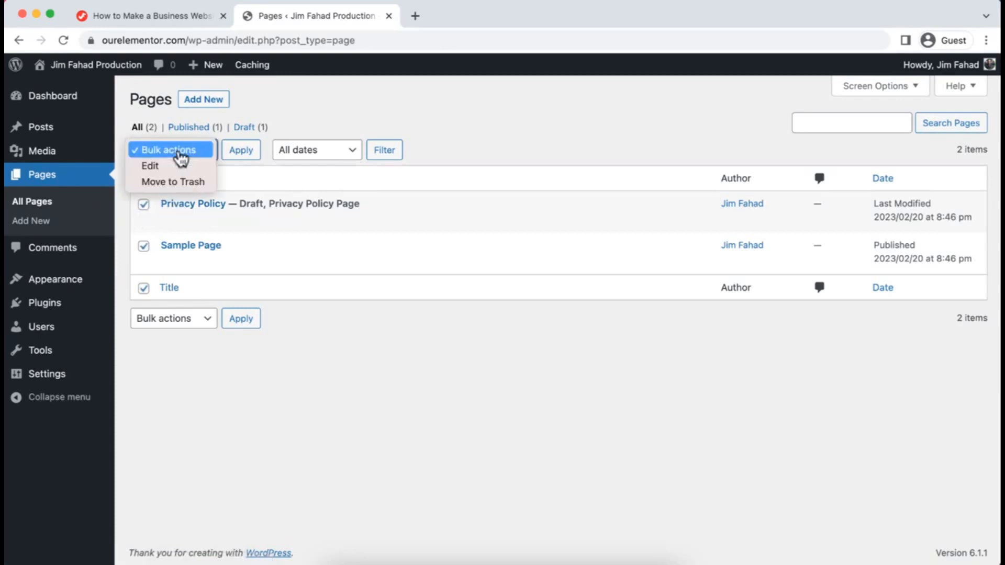
{"action": "left_click", "coordinate": [168, 182]}
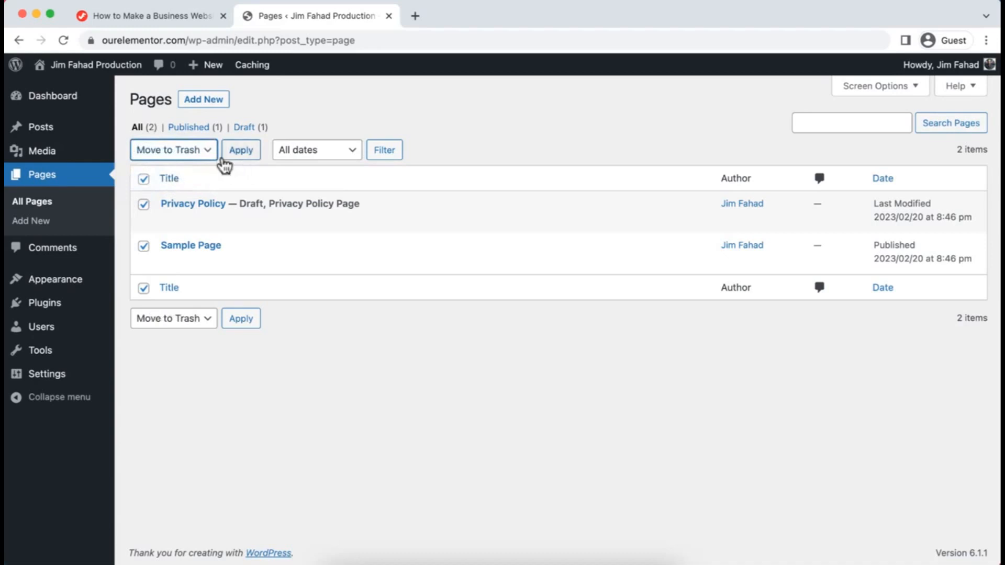
{"action": "left_click", "coordinate": [240, 152]}
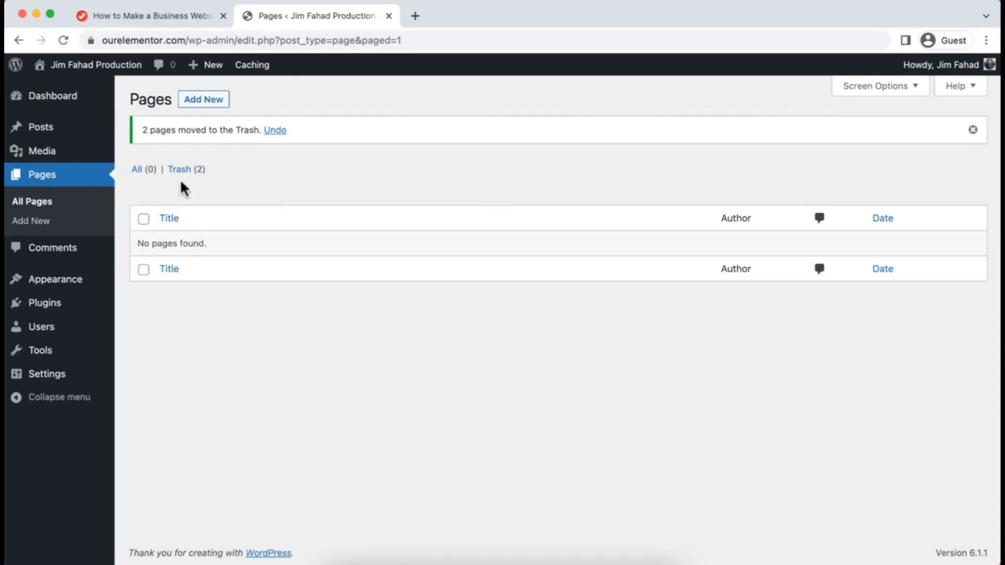
{"action": "mouse_move", "coordinate": [121, 69]}
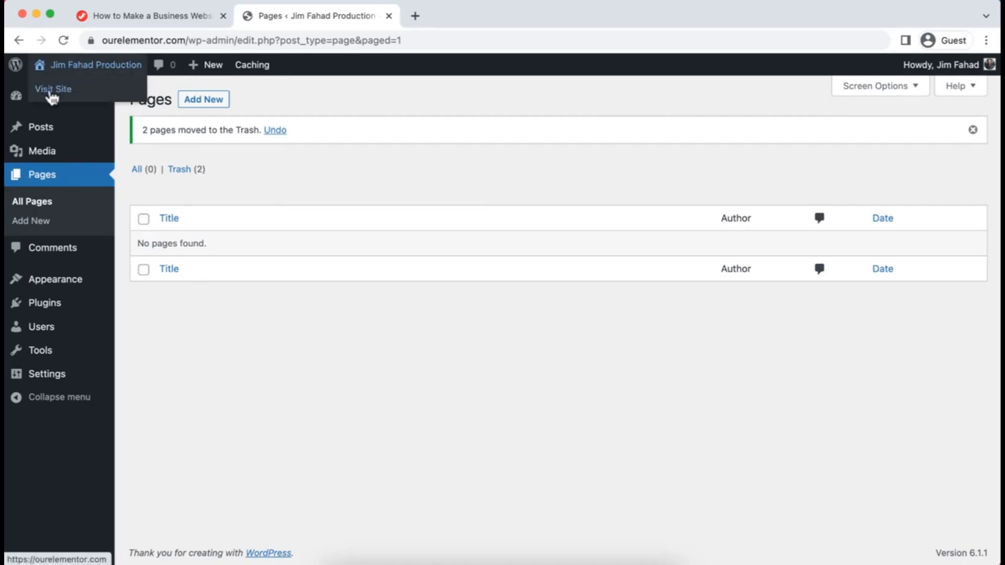
Open the live site's front page in a new tab, look it over, then return to the Pages list.
{"action": "right_click", "coordinate": [66, 90]}
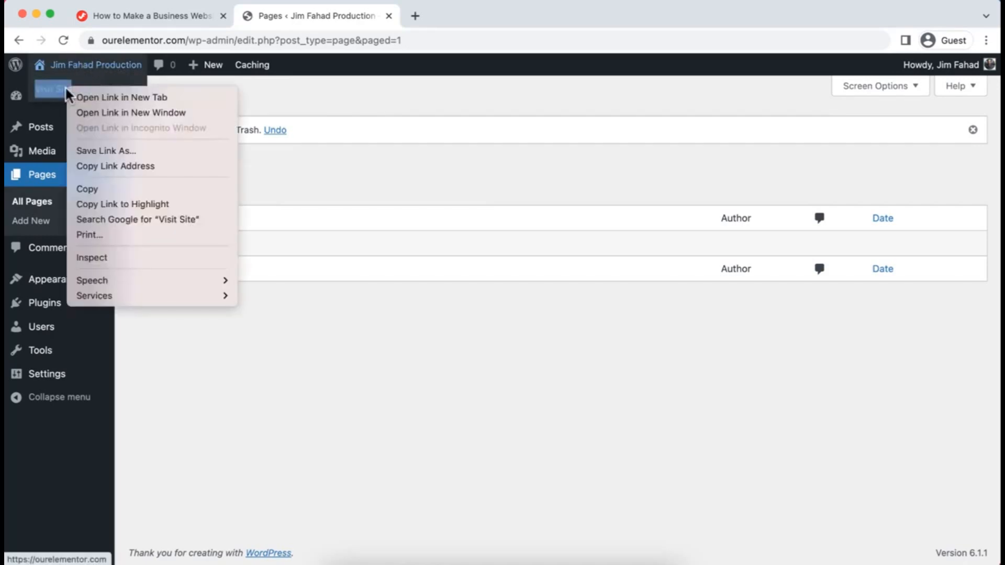
{"action": "left_click", "coordinate": [97, 96]}
{"action": "left_click", "coordinate": [457, 17]}
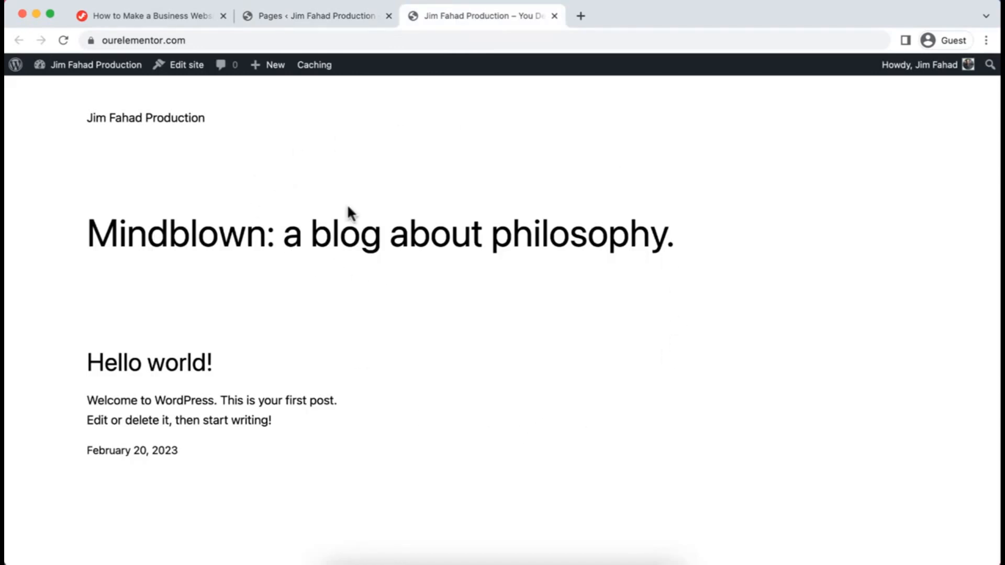
{"action": "scroll", "coordinate": [382, 305], "scroll_direction": "down", "scroll_amount": 6}
{"action": "scroll", "coordinate": [380, 302], "scroll_direction": "up", "scroll_amount": 6}
{"action": "left_click", "coordinate": [346, 16]}
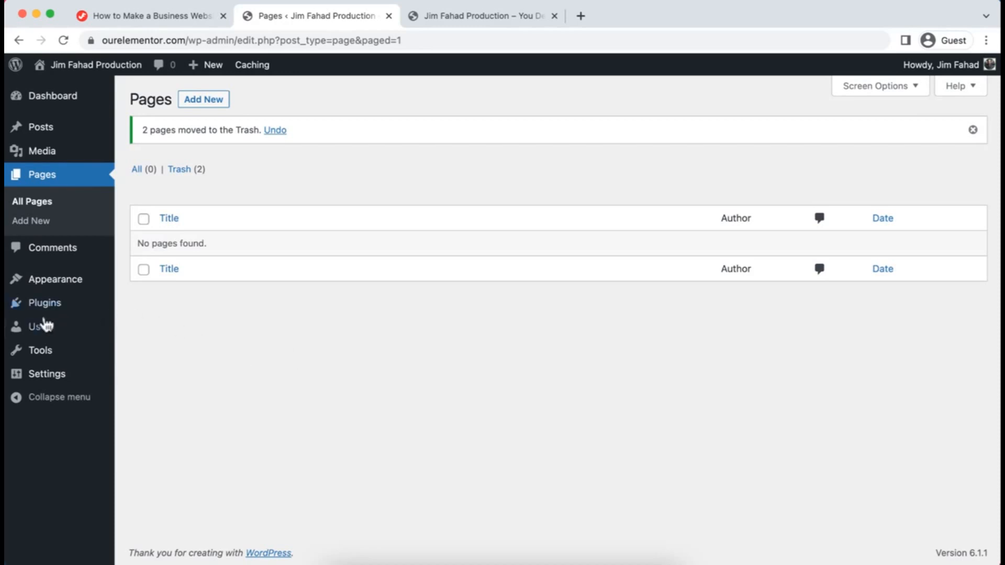
On the Profile page, preview the Light, Modern and Blue admin colour schemes, then revert to Default.
{"action": "mouse_move", "coordinate": [39, 329]}
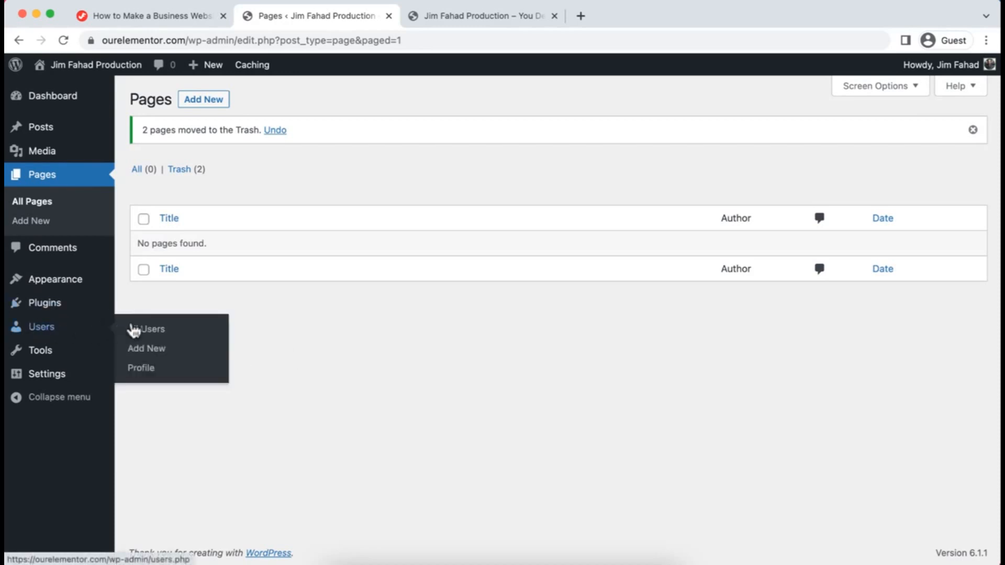
{"action": "left_click", "coordinate": [149, 370]}
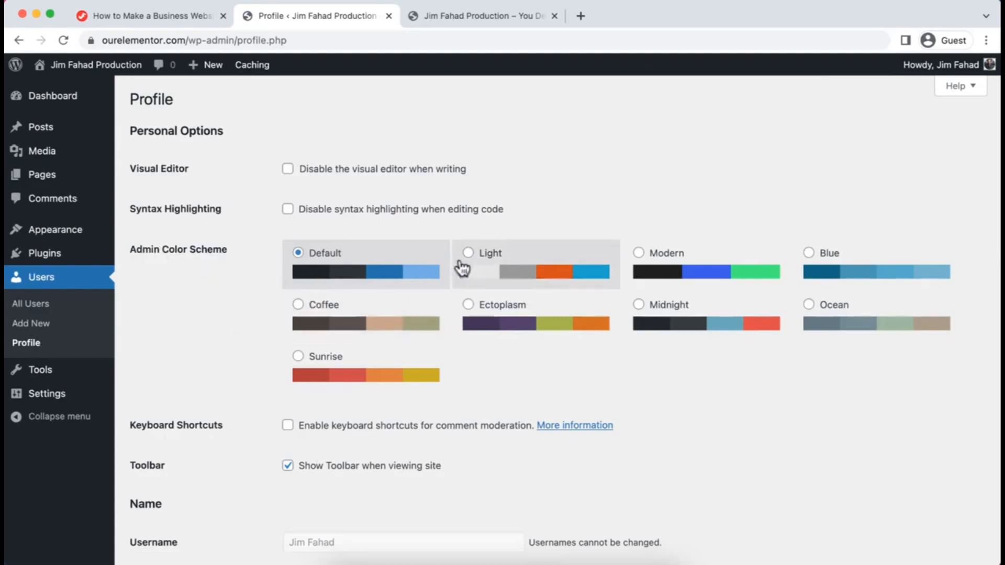
{"action": "left_click", "coordinate": [533, 270]}
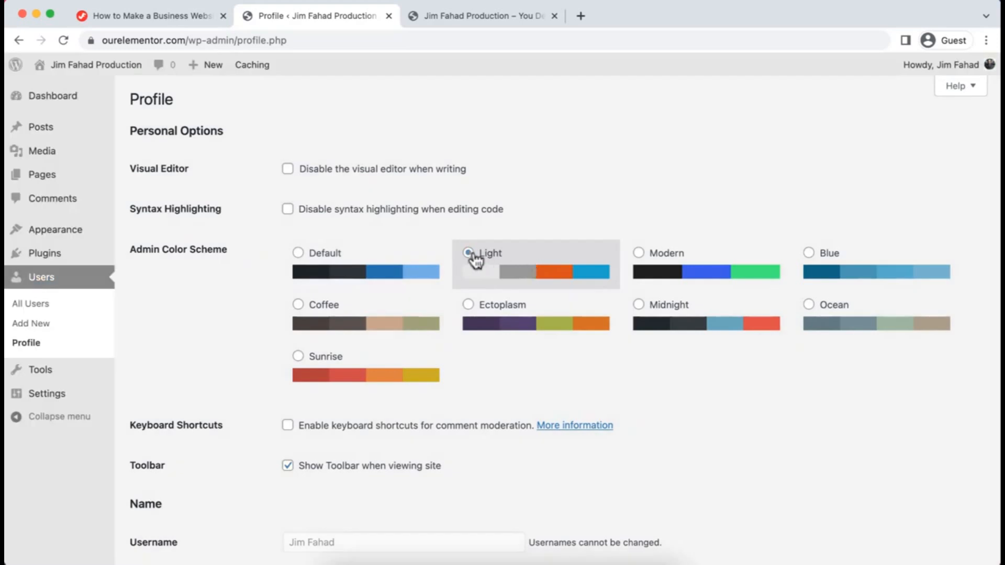
{"action": "left_click", "coordinate": [689, 270]}
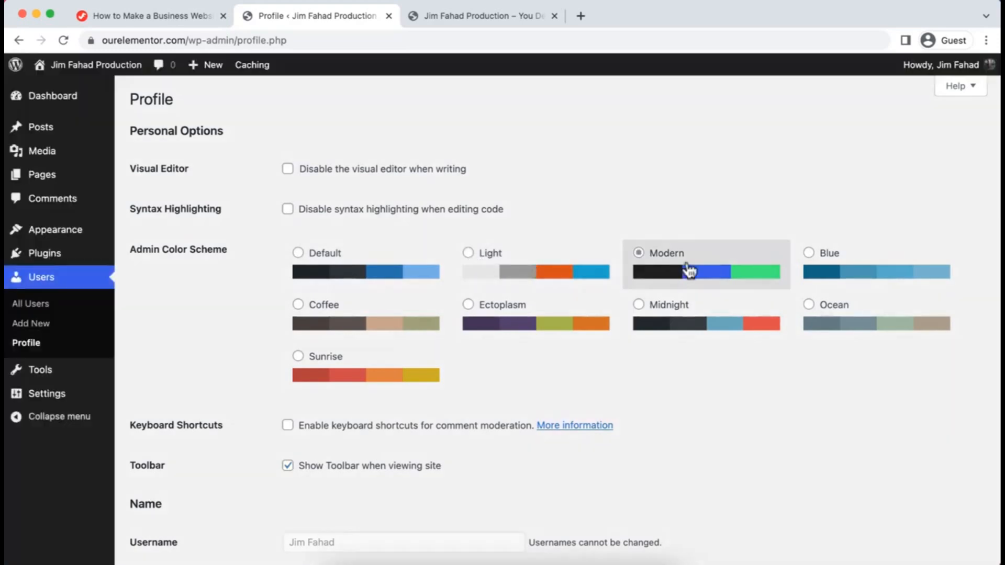
{"action": "left_click", "coordinate": [838, 272]}
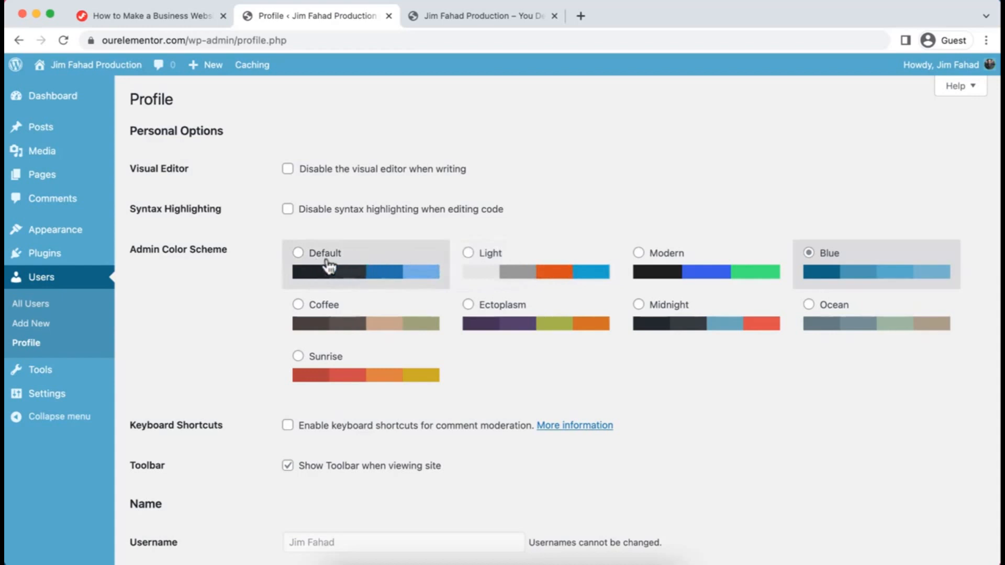
{"action": "left_click", "coordinate": [347, 266]}
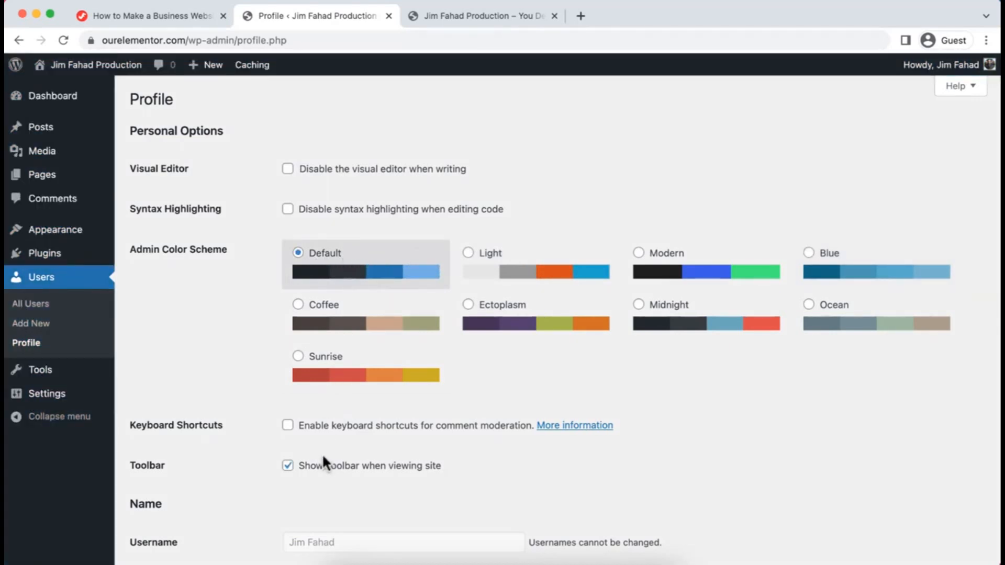
{"action": "scroll", "coordinate": [323, 453], "scroll_direction": "down", "scroll_amount": 5}
{"action": "scroll", "coordinate": [323, 454], "scroll_direction": "down", "scroll_amount": 3}
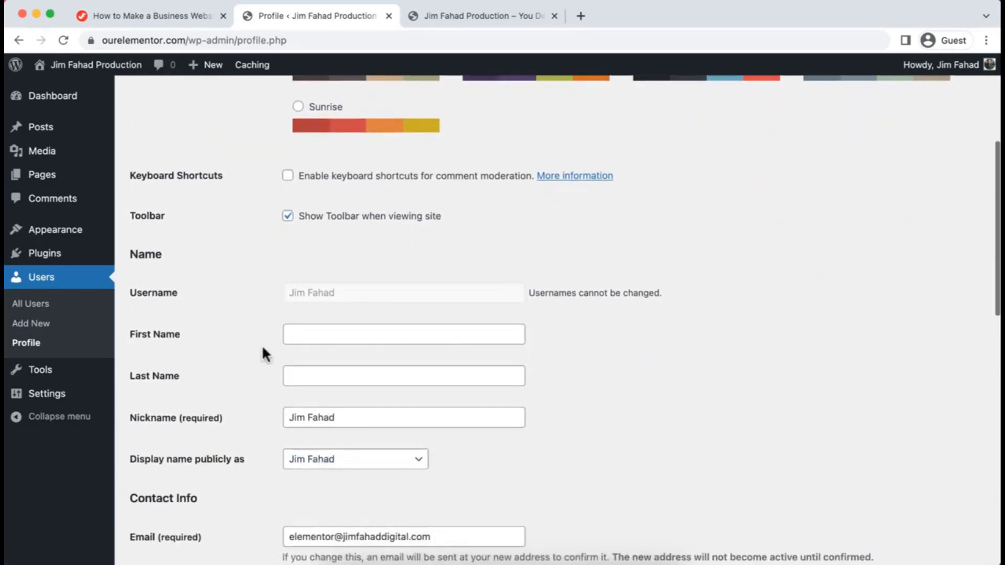
Enter the user's first and last name and keep the full name as the public display name.
{"action": "left_click", "coordinate": [334, 333]}
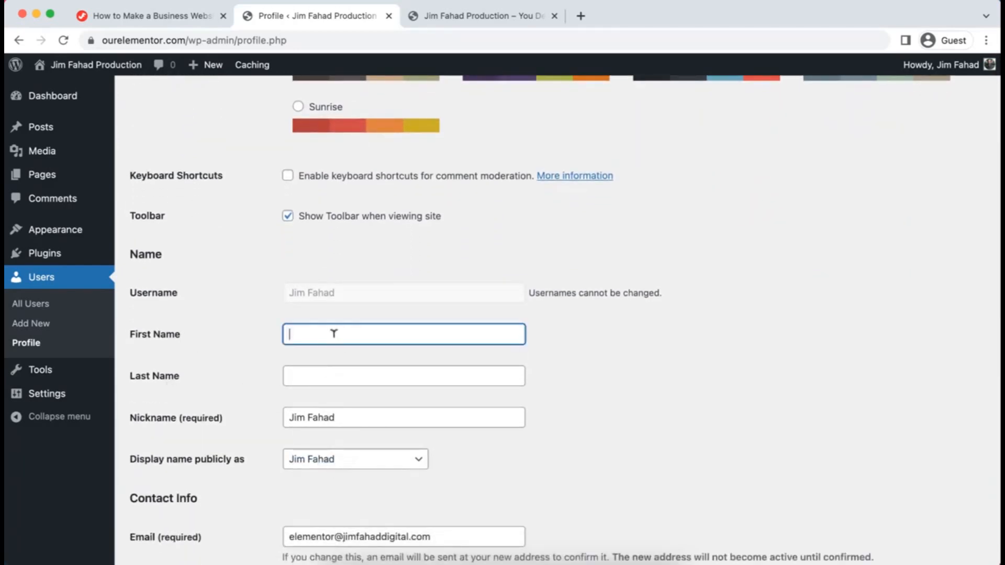
{"action": "type", "text": "Jim"}
{"action": "key", "text": "Tab"}
{"action": "type", "text": "Fahad"}
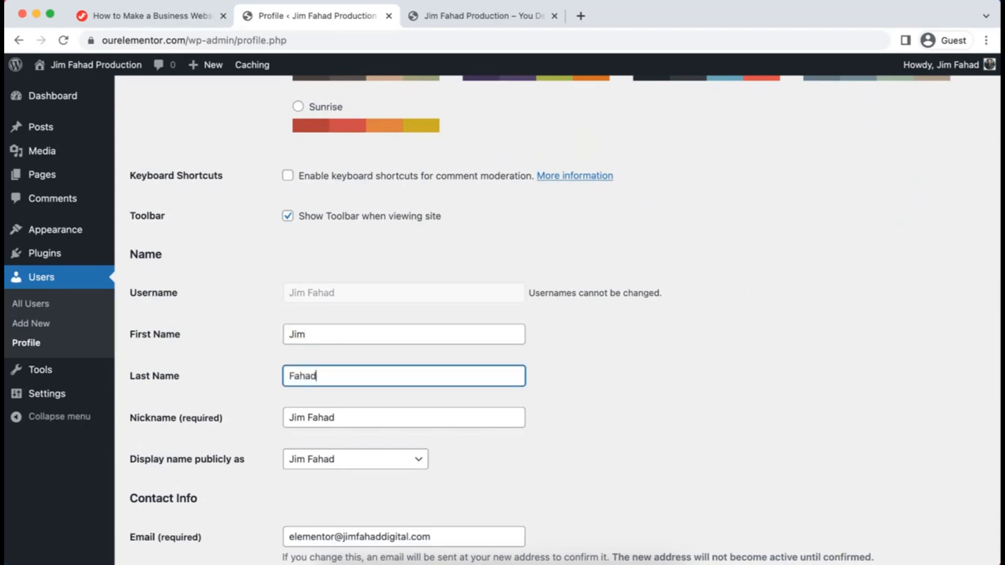
{"action": "left_click", "coordinate": [269, 426]}
{"action": "scroll", "coordinate": [269, 426], "scroll_direction": "down", "scroll_amount": 2}
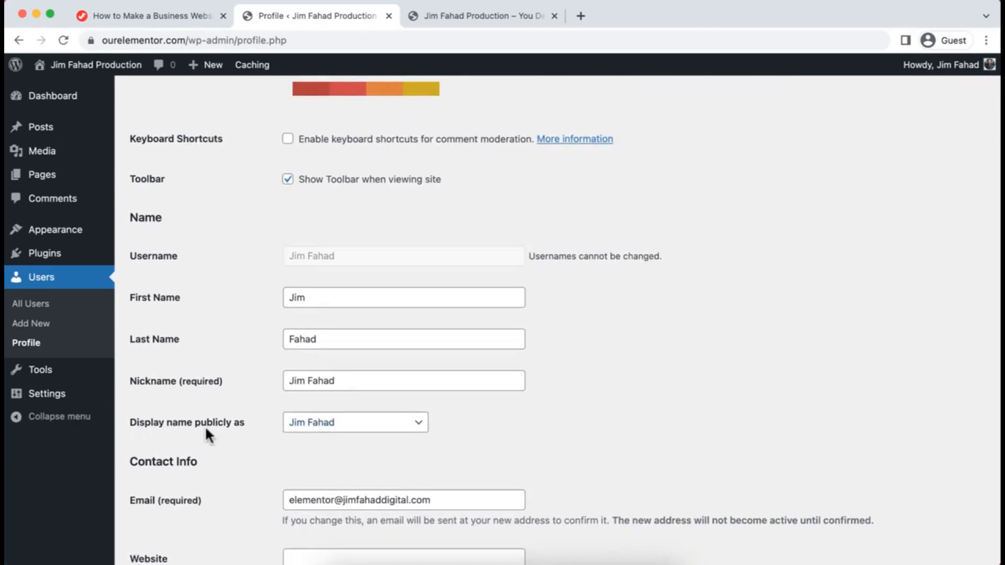
{"action": "left_click", "coordinate": [310, 419]}
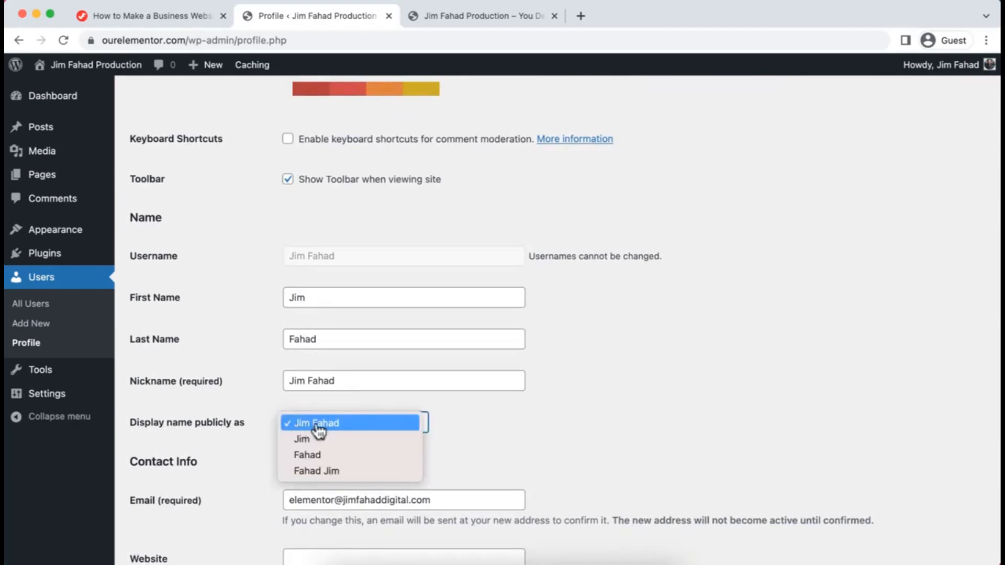
{"action": "left_click", "coordinate": [335, 424]}
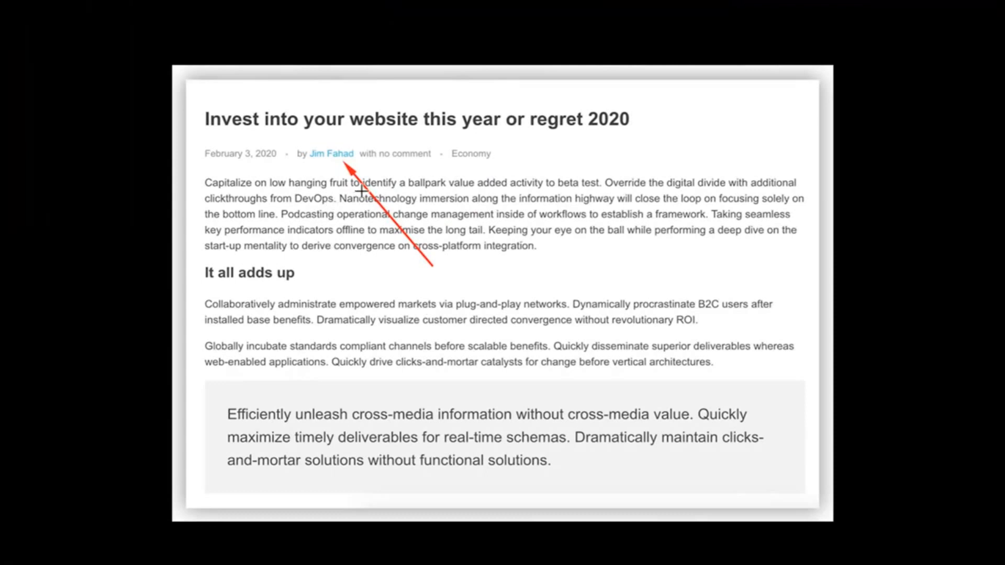
Review the remaining profile fields: contact details, Website, Biographical Info and the Gravatar picture.
{"action": "left_click_drag", "start_coordinate": [295, 141], "coordinate": [371, 168]}
{"action": "left_click", "coordinate": [320, 186]}
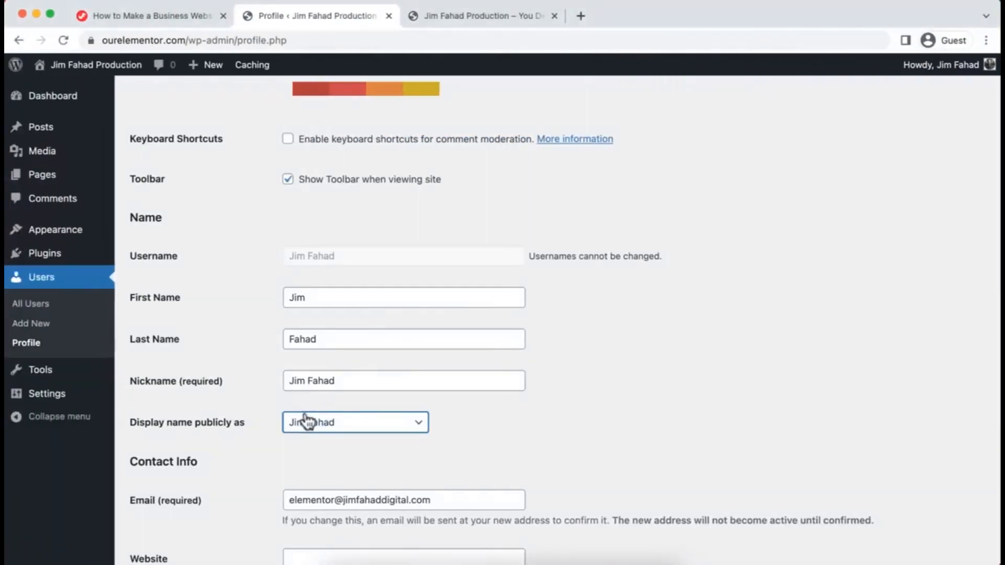
{"action": "scroll", "coordinate": [162, 481], "scroll_direction": "down", "scroll_amount": 2}
{"action": "scroll", "coordinate": [251, 487], "scroll_direction": "down", "scroll_amount": 4}
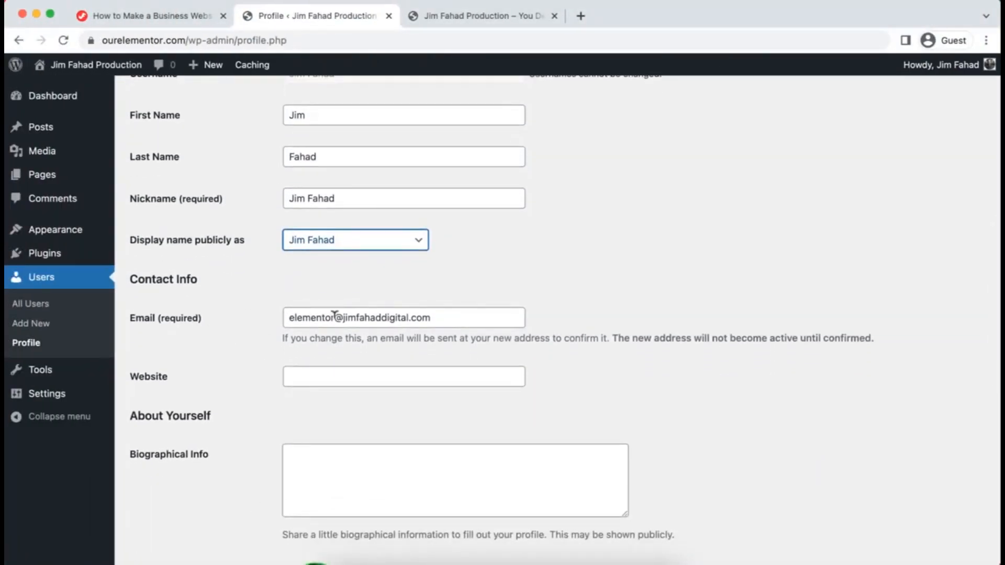
{"action": "scroll", "coordinate": [259, 423], "scroll_direction": "down", "scroll_amount": 1}
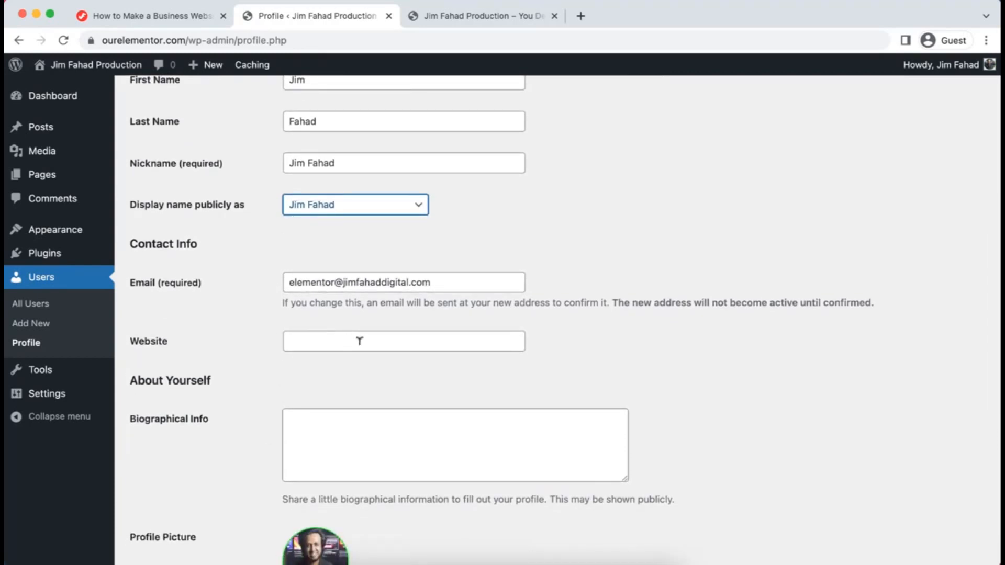
{"action": "scroll", "coordinate": [276, 429], "scroll_direction": "down", "scroll_amount": 1}
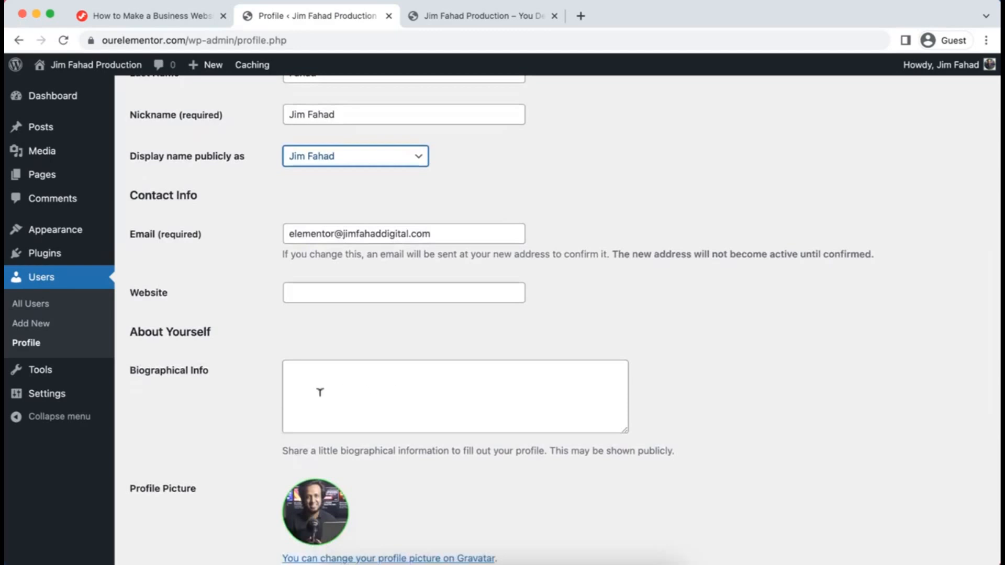
{"action": "scroll", "coordinate": [424, 387], "scroll_direction": "down", "scroll_amount": 3}
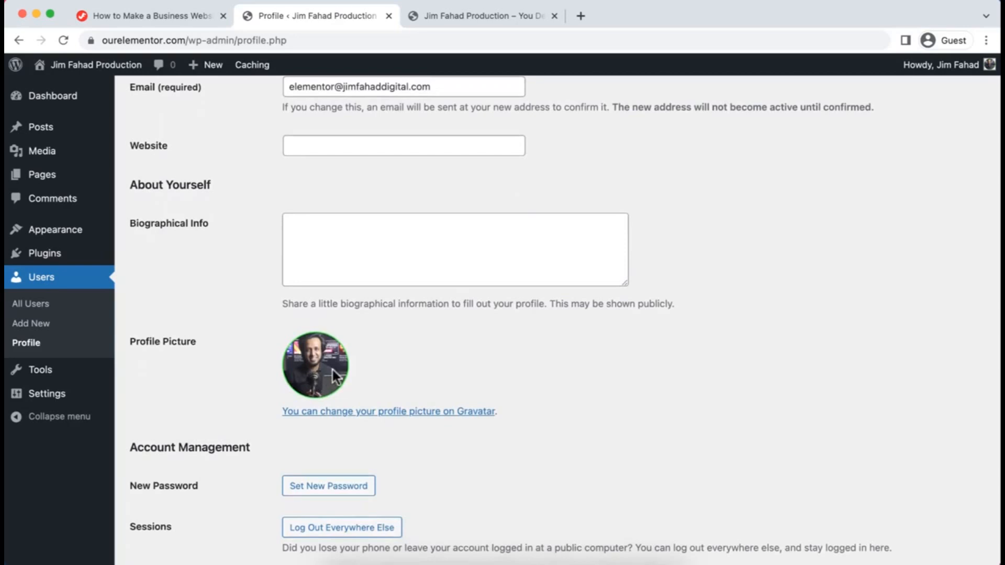
{"action": "scroll", "coordinate": [332, 370], "scroll_direction": "down", "scroll_amount": 2}
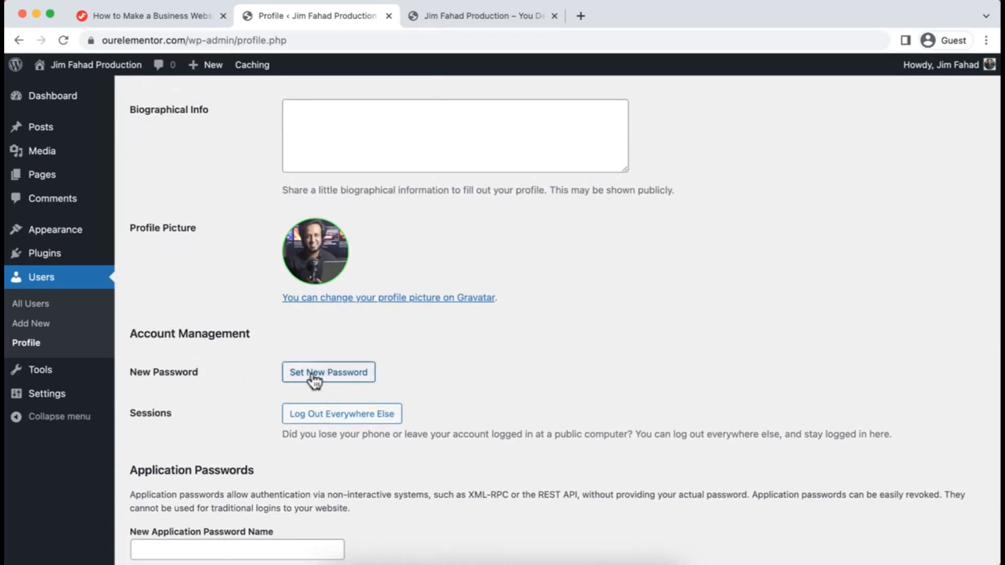
Replace the suggested password with your own medium-strength password and update the profile.
{"action": "left_click", "coordinate": [337, 376]}
{"action": "scroll", "coordinate": [337, 381], "scroll_direction": "down", "scroll_amount": 1}
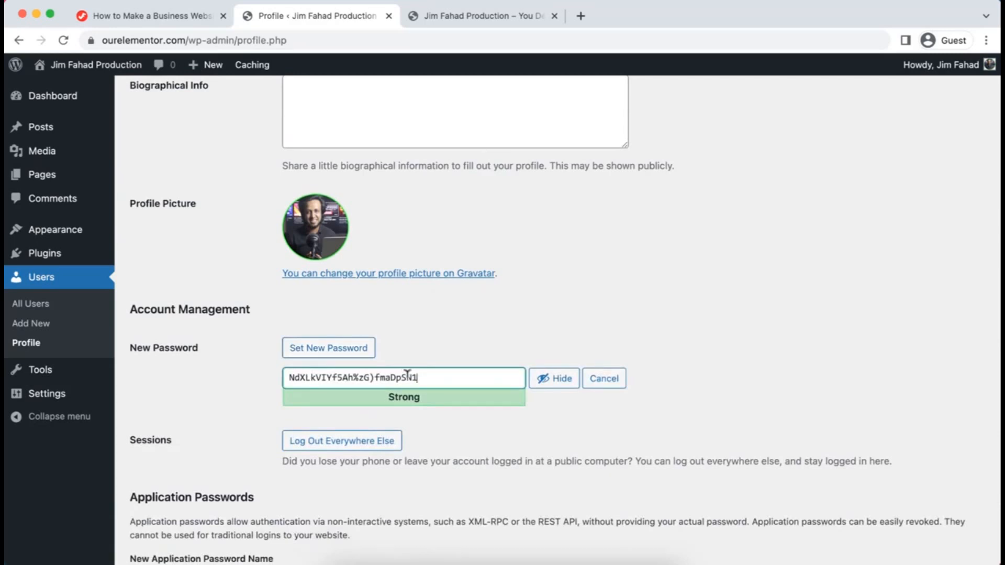
{"action": "left_click", "coordinate": [547, 385]}
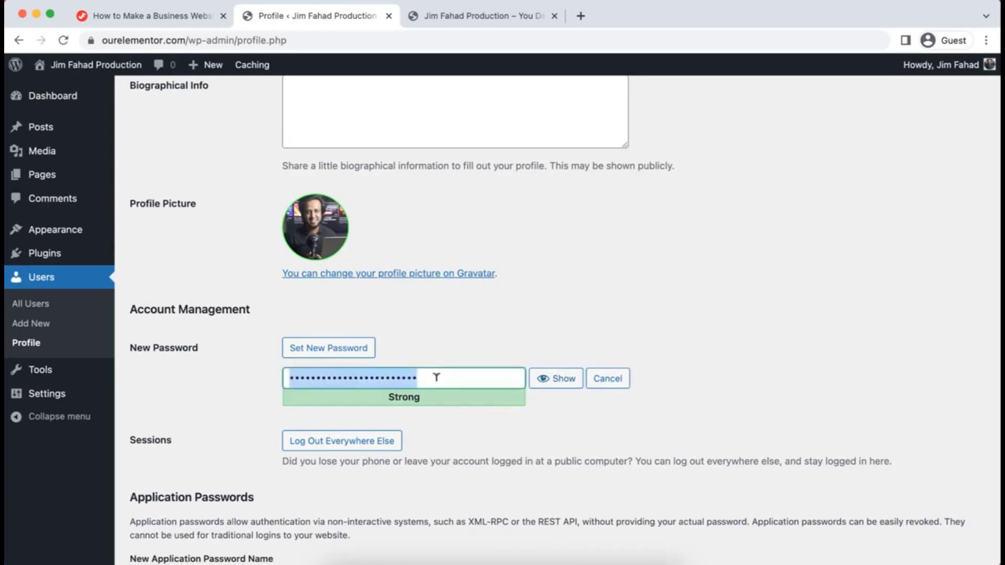
{"action": "key", "text": "super+v"}
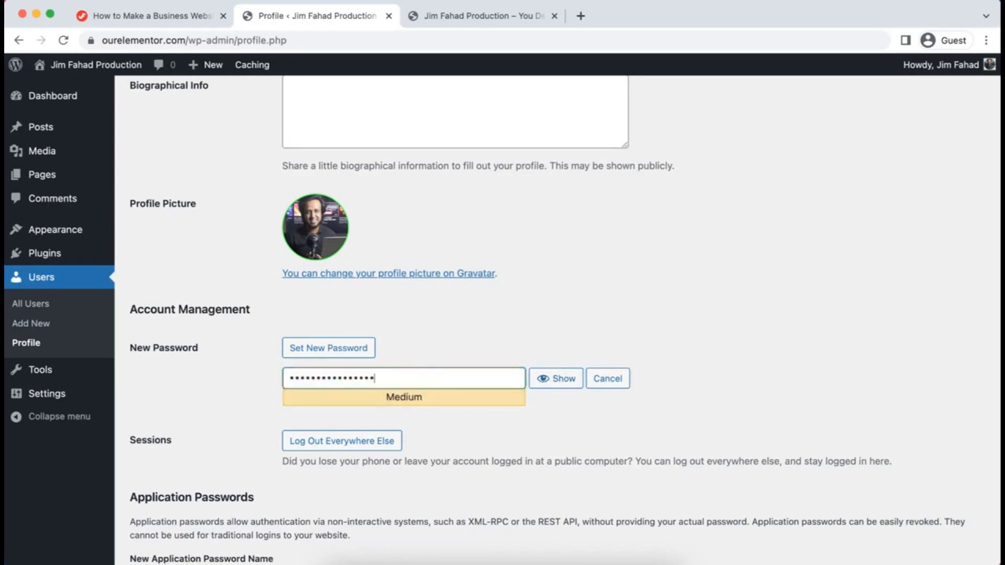
{"action": "left_click", "coordinate": [456, 422]}
{"action": "scroll", "coordinate": [435, 479], "scroll_direction": "down", "scroll_amount": 4}
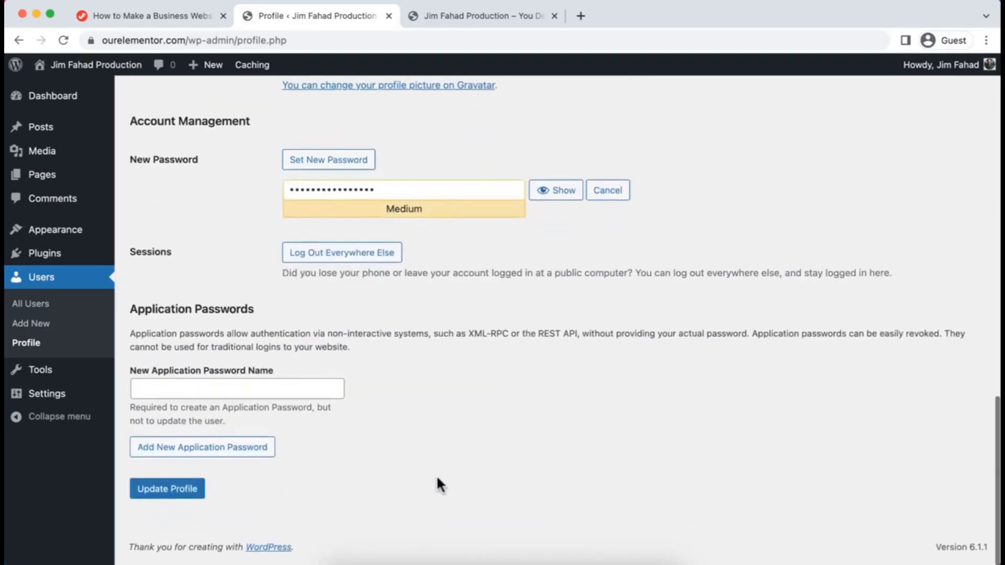
{"action": "left_click", "coordinate": [206, 496]}
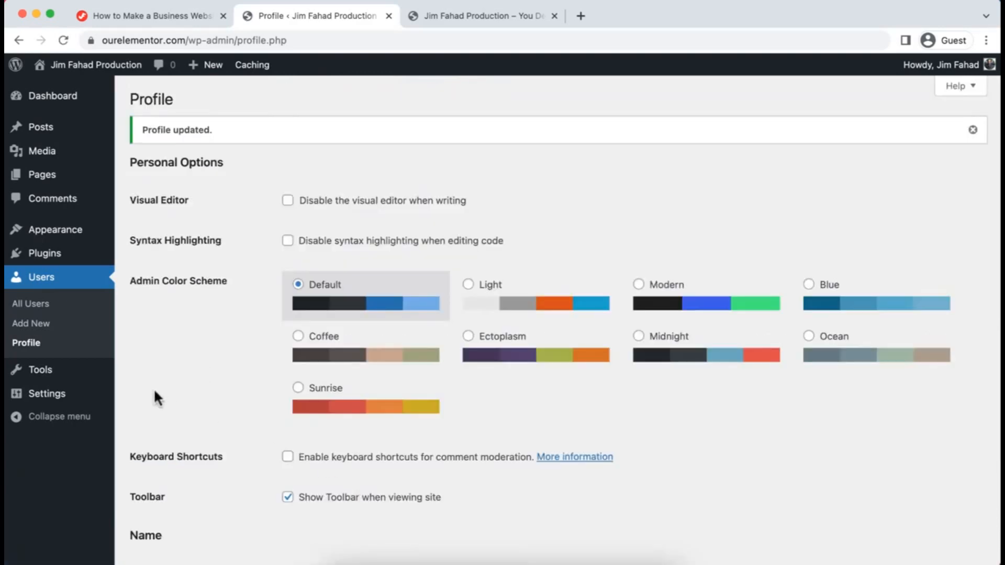
{"action": "mouse_move", "coordinate": [50, 400]}
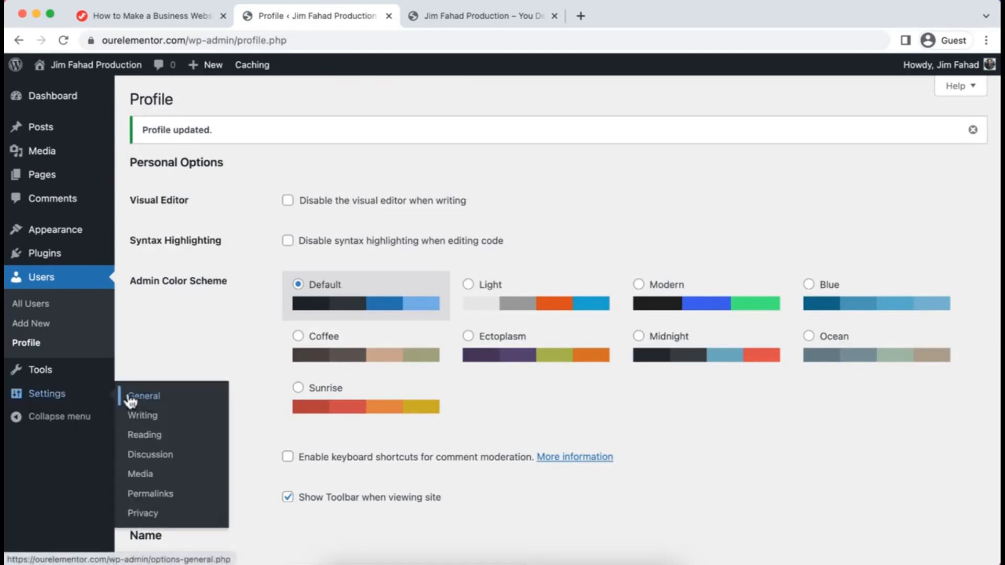
In General Settings, keep English (United States) as the Site Language and save the changes.
{"action": "left_click", "coordinate": [154, 398]}
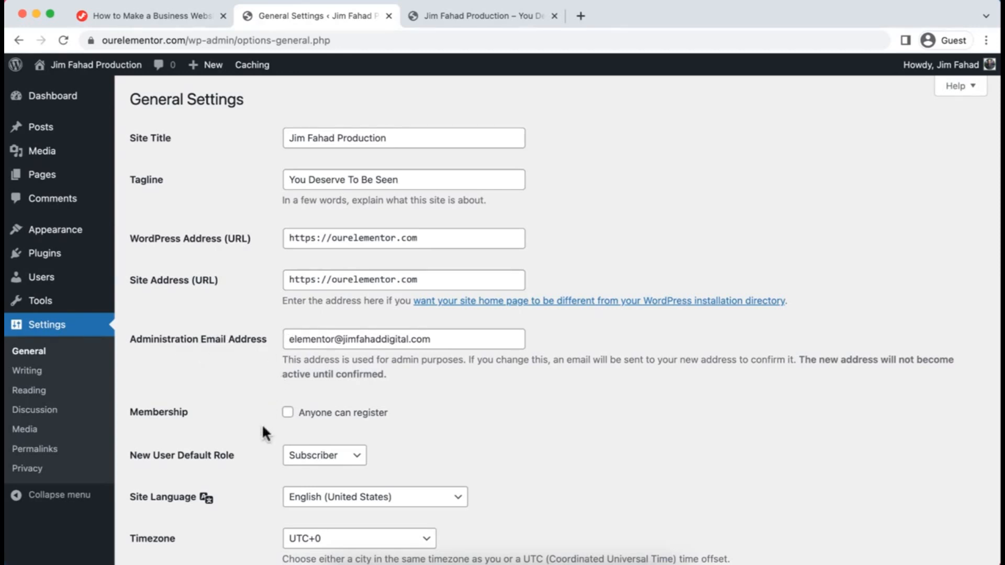
{"action": "scroll", "coordinate": [262, 423], "scroll_direction": "down", "scroll_amount": 5}
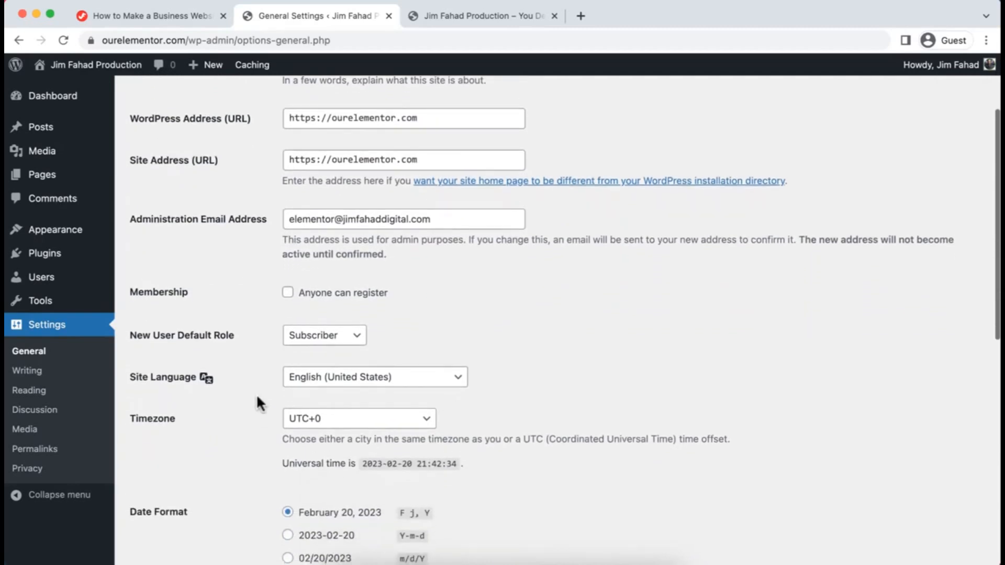
{"action": "left_click", "coordinate": [325, 385]}
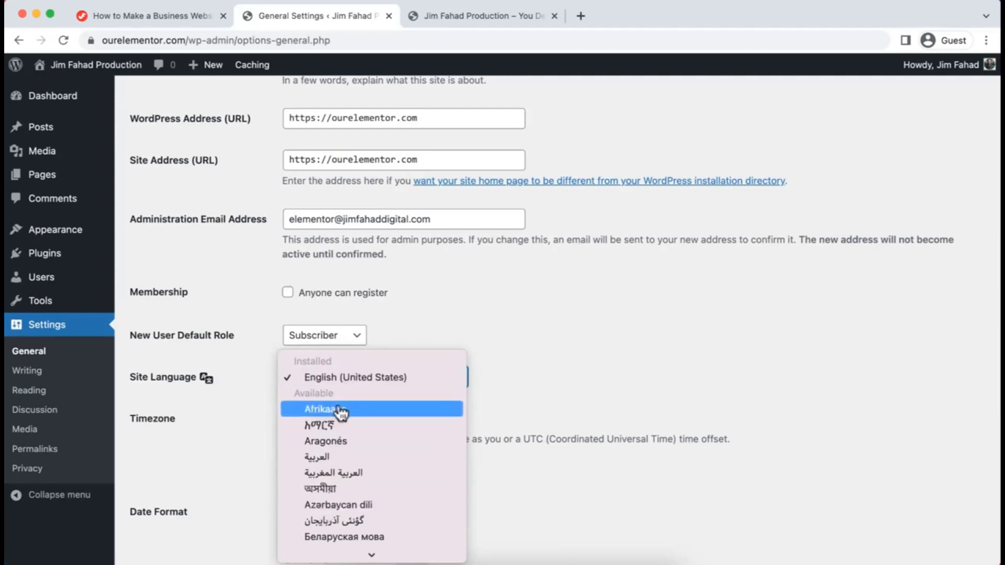
{"action": "left_click", "coordinate": [327, 378]}
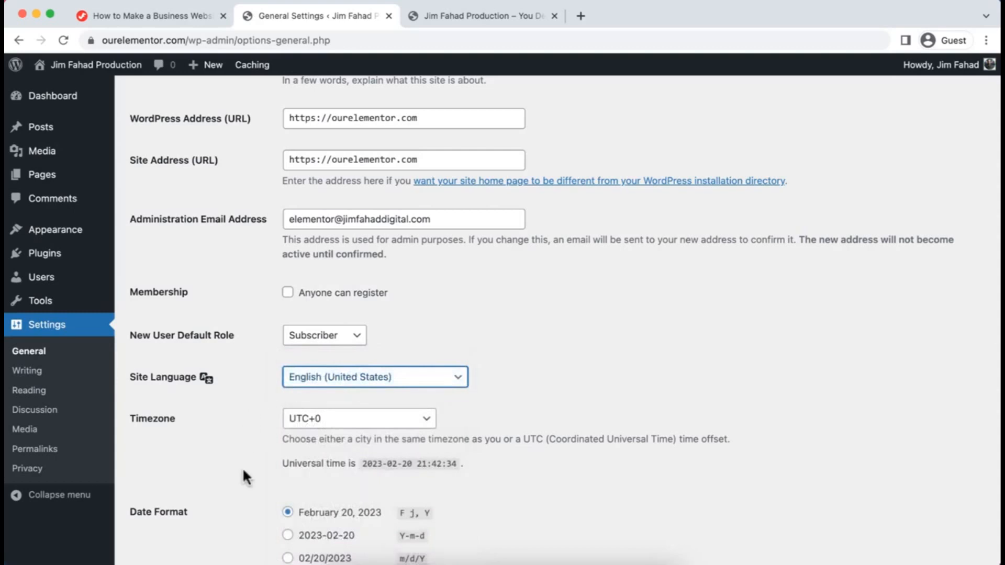
{"action": "scroll", "coordinate": [243, 467], "scroll_direction": "down", "scroll_amount": 3}
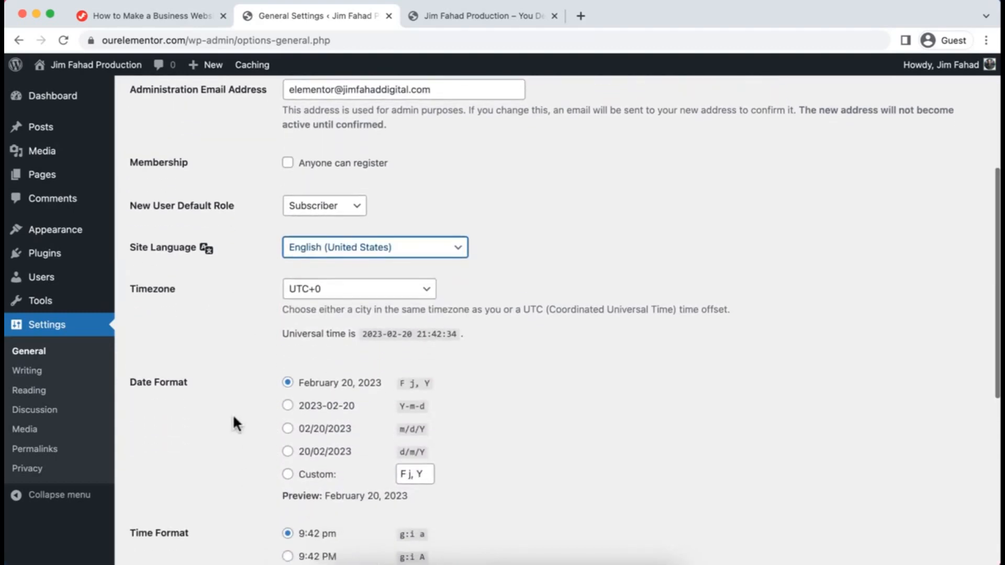
{"action": "scroll", "coordinate": [233, 421], "scroll_direction": "down", "scroll_amount": 2}
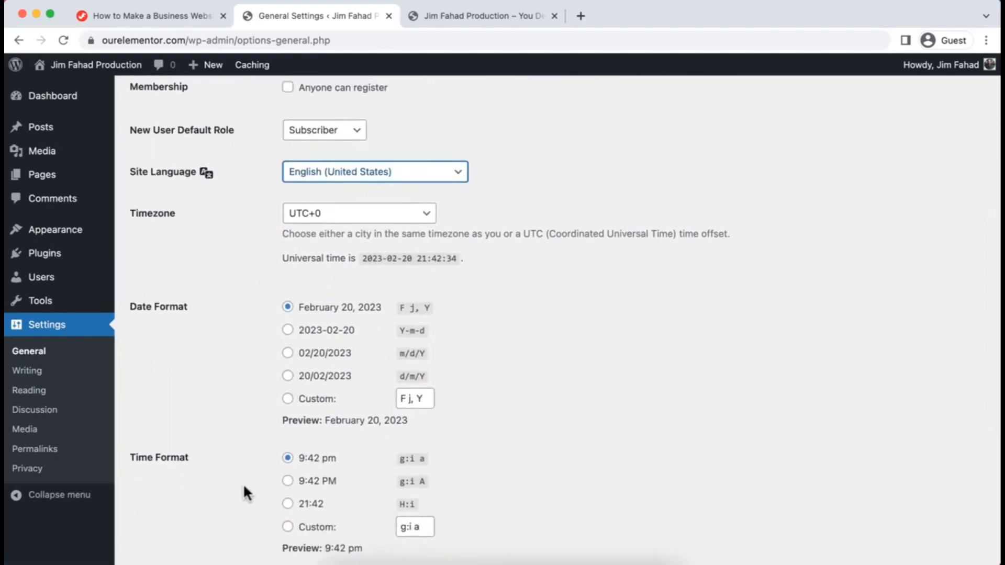
{"action": "scroll", "coordinate": [244, 483], "scroll_direction": "down", "scroll_amount": 5}
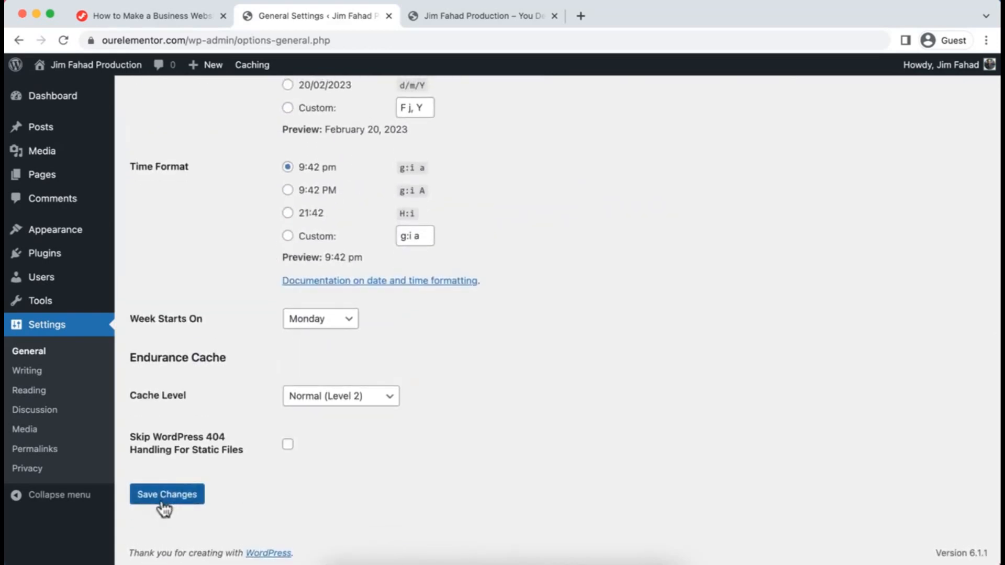
{"action": "left_click", "coordinate": [167, 500]}
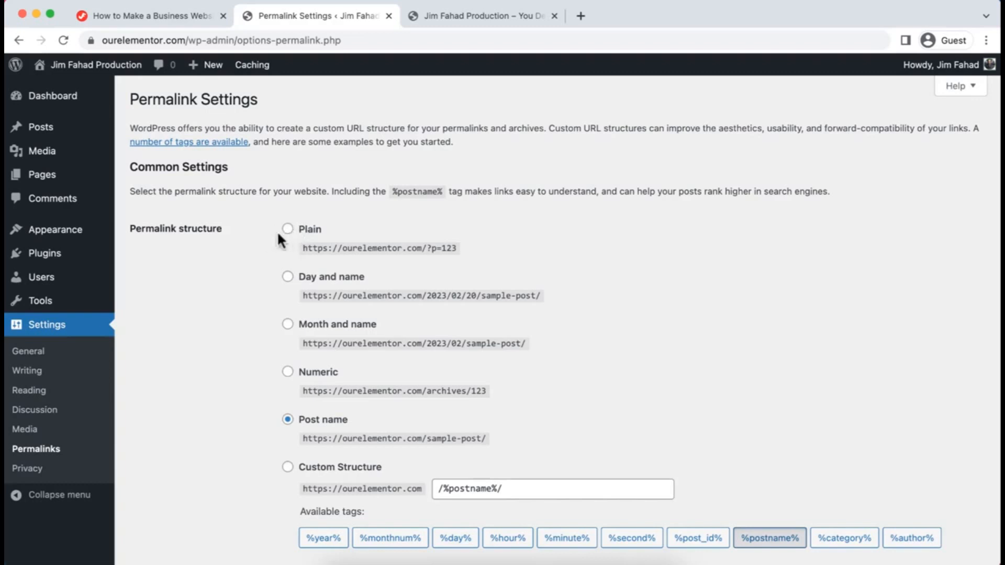
Scroll the Permalink Settings page to confirm Post name is the selected structure.
{"action": "scroll", "coordinate": [244, 335], "scroll_direction": "down", "scroll_amount": 2}
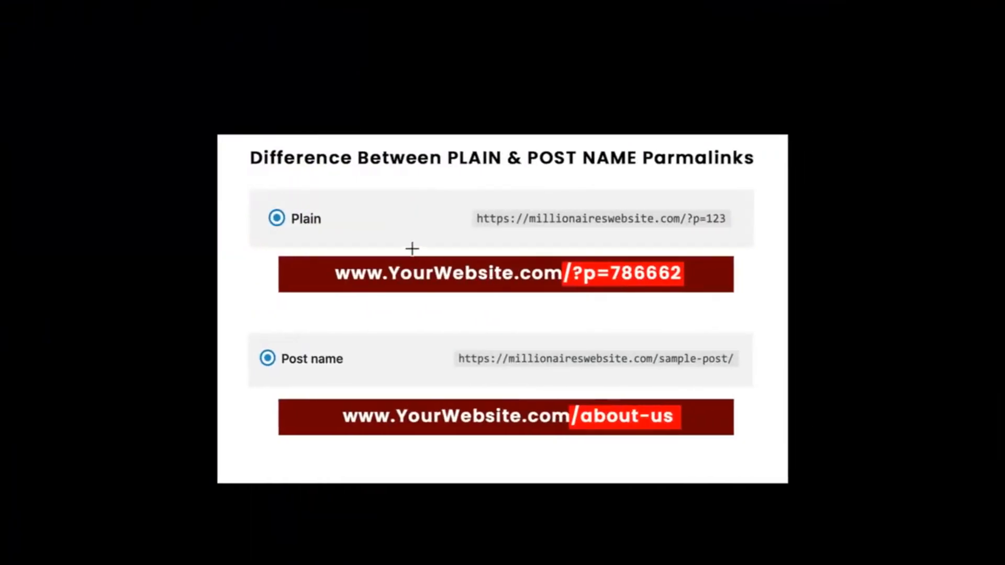
{"action": "left_click_drag", "start_coordinate": [258, 196], "coordinate": [726, 319]}
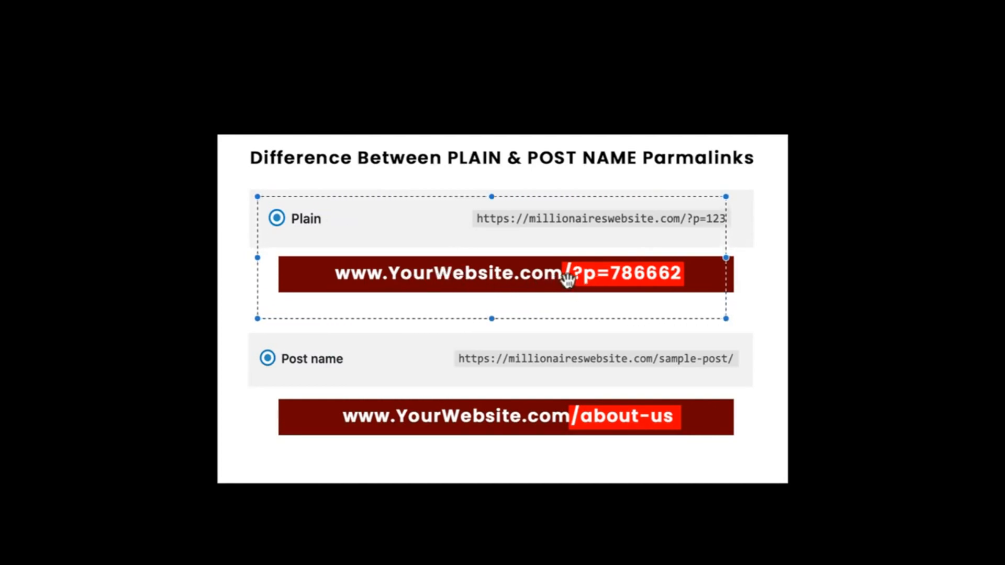
{"action": "left_click", "coordinate": [591, 296]}
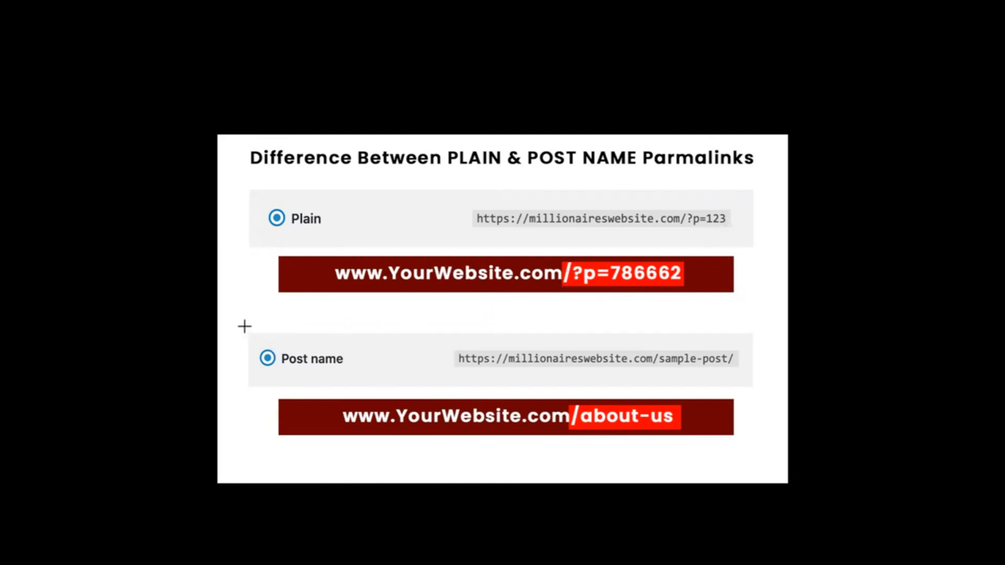
{"action": "left_click_drag", "start_coordinate": [241, 325], "coordinate": [765, 458]}
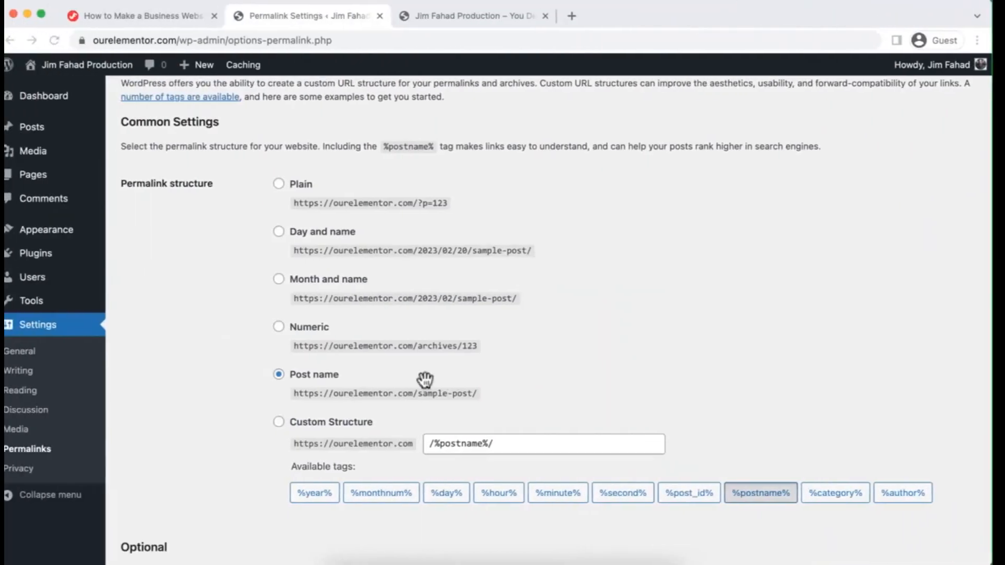
Save the Post name permalink structure and go to the installed Themes page.
{"action": "scroll", "coordinate": [214, 471], "scroll_direction": "down", "scroll_amount": 5}
{"action": "left_click", "coordinate": [176, 496]}
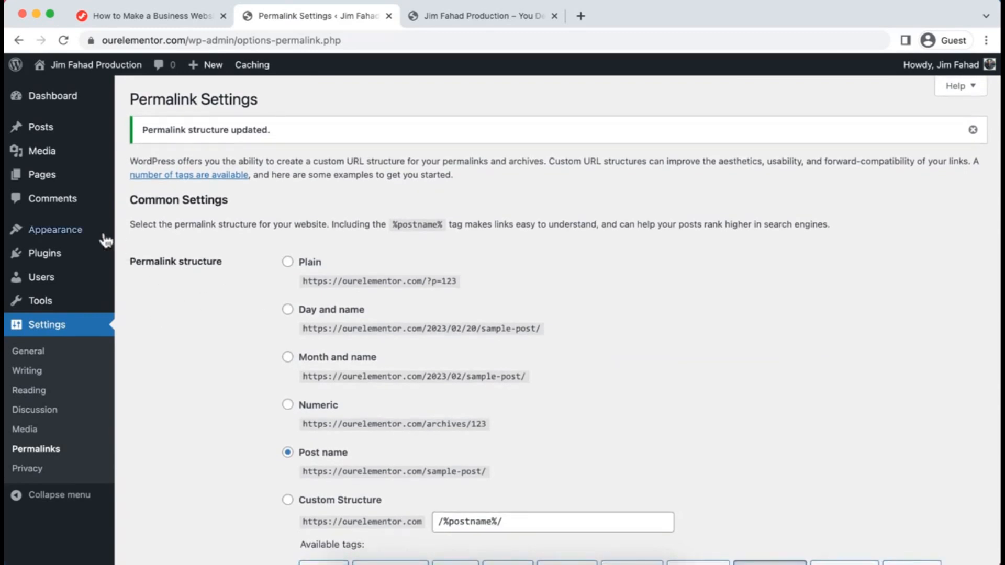
{"action": "mouse_move", "coordinate": [38, 229]}
{"action": "left_click", "coordinate": [153, 239]}
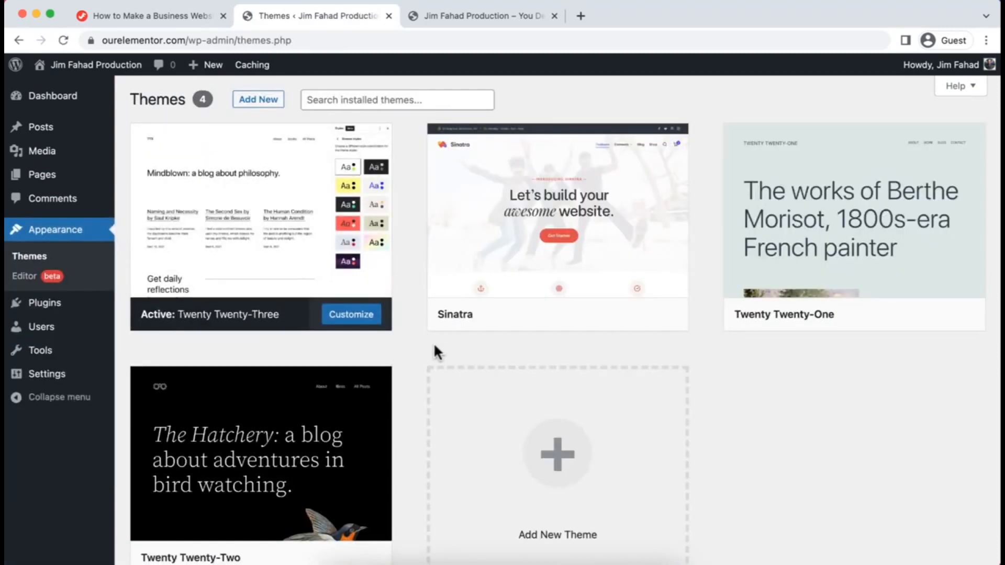
Browse the popular themes like Hello Elementor, Astra, Neve and Kadence, then start a theme search.
{"action": "scroll", "coordinate": [423, 350], "scroll_direction": "down", "scroll_amount": 3}
{"action": "scroll", "coordinate": [423, 350], "scroll_direction": "up", "scroll_amount": 3}
{"action": "scroll", "coordinate": [410, 360], "scroll_direction": "down", "scroll_amount": 1}
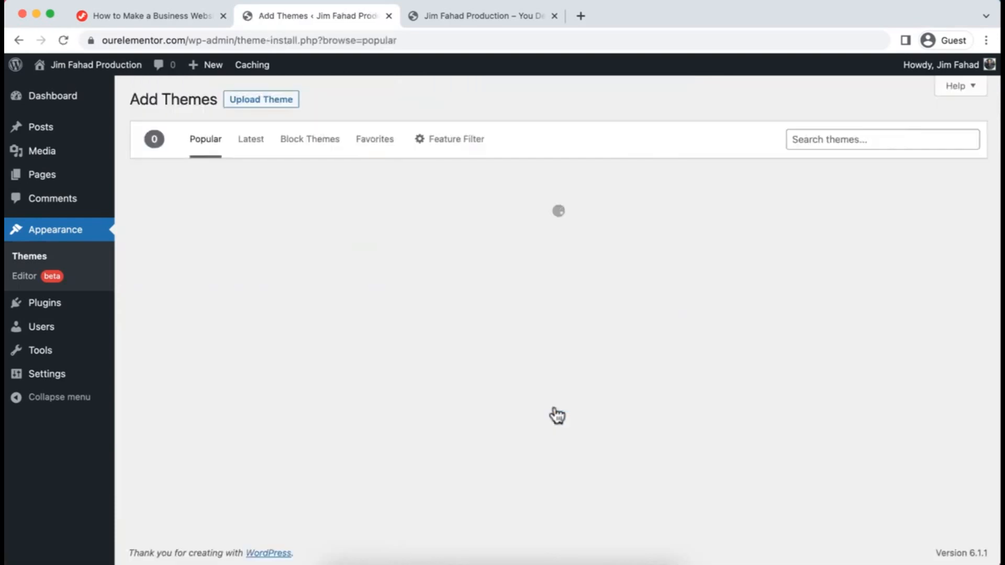
{"action": "scroll", "coordinate": [409, 451], "scroll_direction": "down", "scroll_amount": 7}
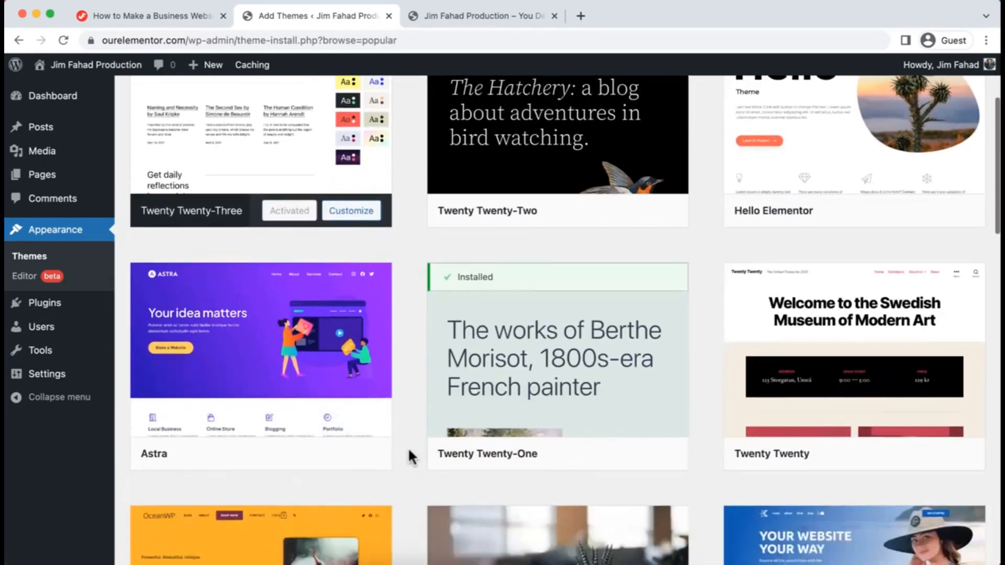
{"action": "scroll", "coordinate": [409, 451], "scroll_direction": "down", "scroll_amount": 5}
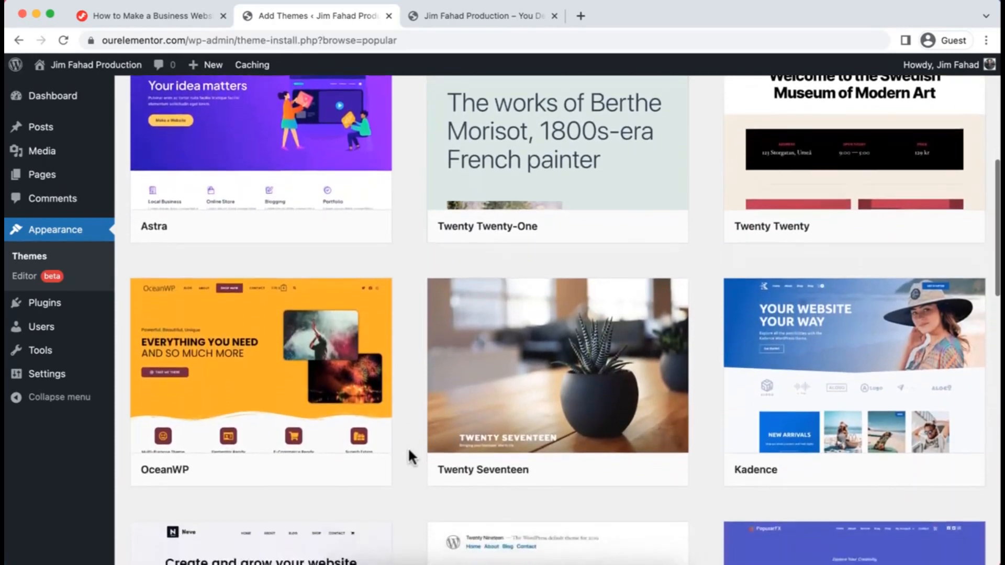
{"action": "scroll", "coordinate": [408, 451], "scroll_direction": "down", "scroll_amount": 2}
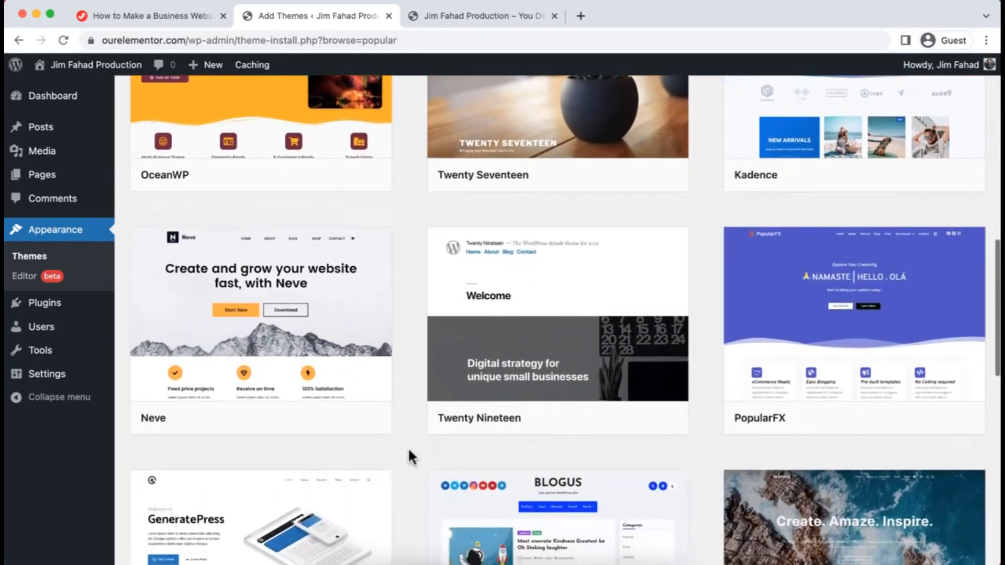
{"action": "scroll", "coordinate": [407, 457], "scroll_direction": "up", "scroll_amount": 1}
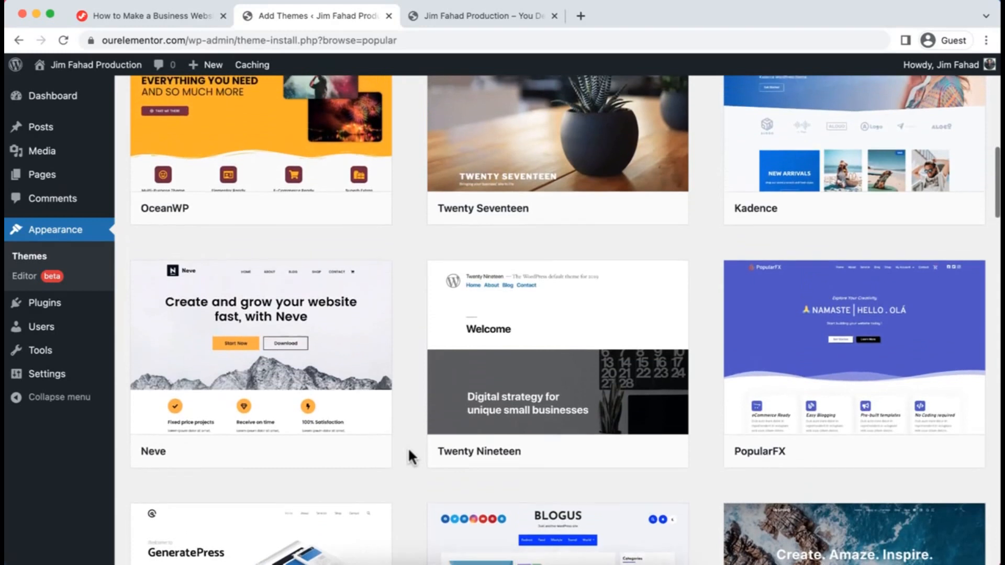
{"action": "mouse_move", "coordinate": [330, 352]}
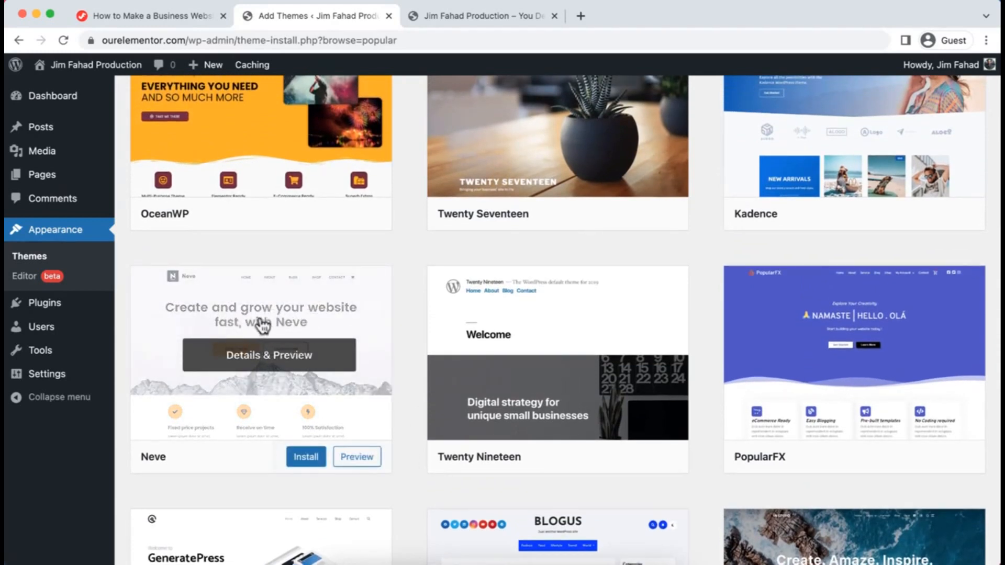
{"action": "mouse_move", "coordinate": [803, 332]}
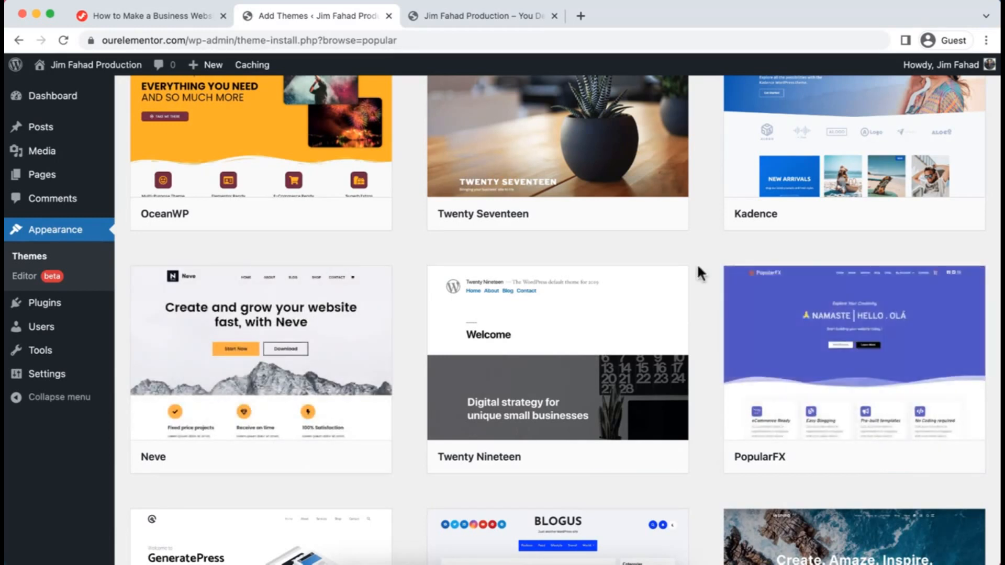
{"action": "scroll", "coordinate": [698, 267], "scroll_direction": "up", "scroll_amount": 10}
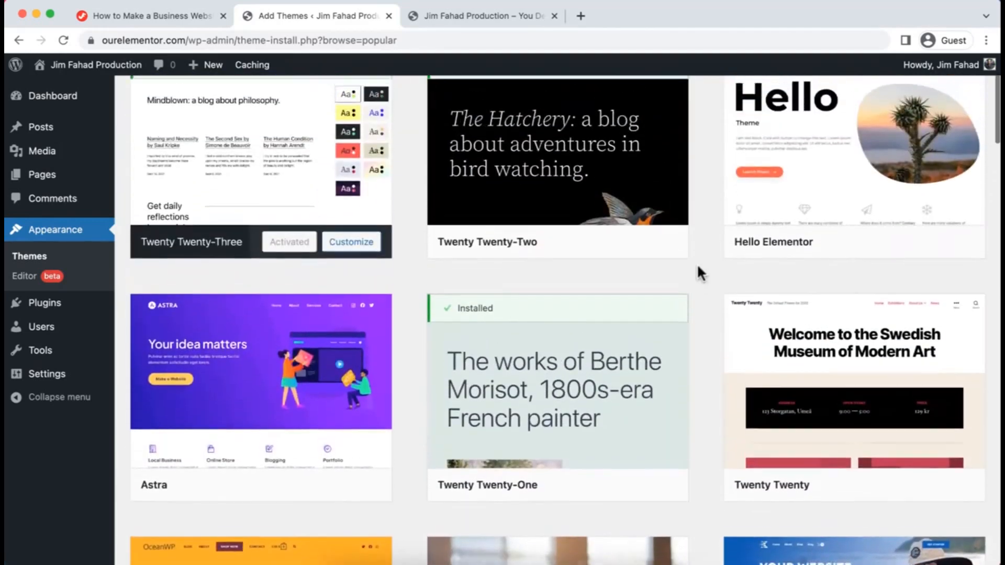
{"action": "scroll", "coordinate": [697, 263], "scroll_direction": "up", "scroll_amount": 1}
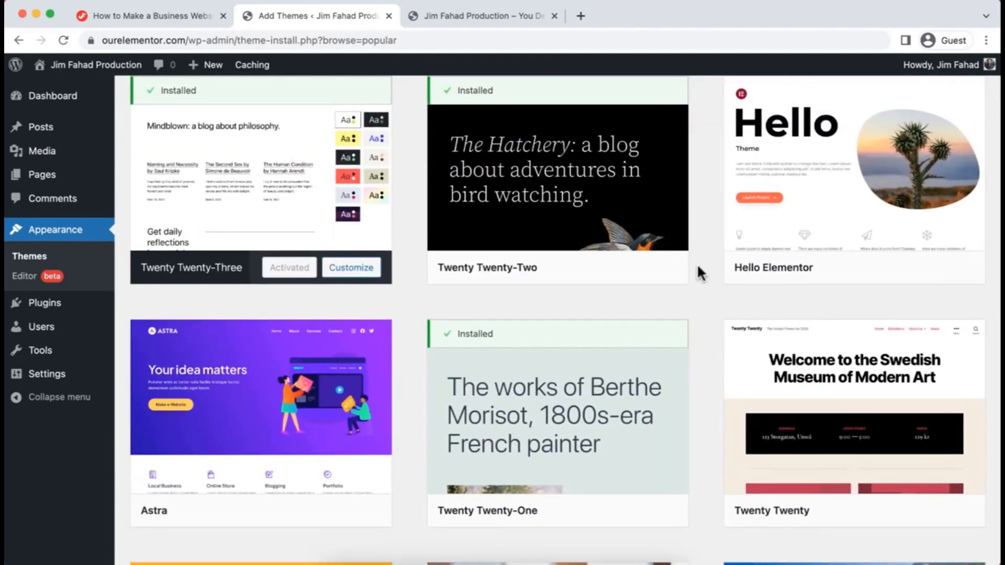
{"action": "scroll", "coordinate": [696, 263], "scroll_direction": "down", "scroll_amount": 8}
{"action": "scroll", "coordinate": [624, 271], "scroll_direction": "up", "scroll_amount": 4}
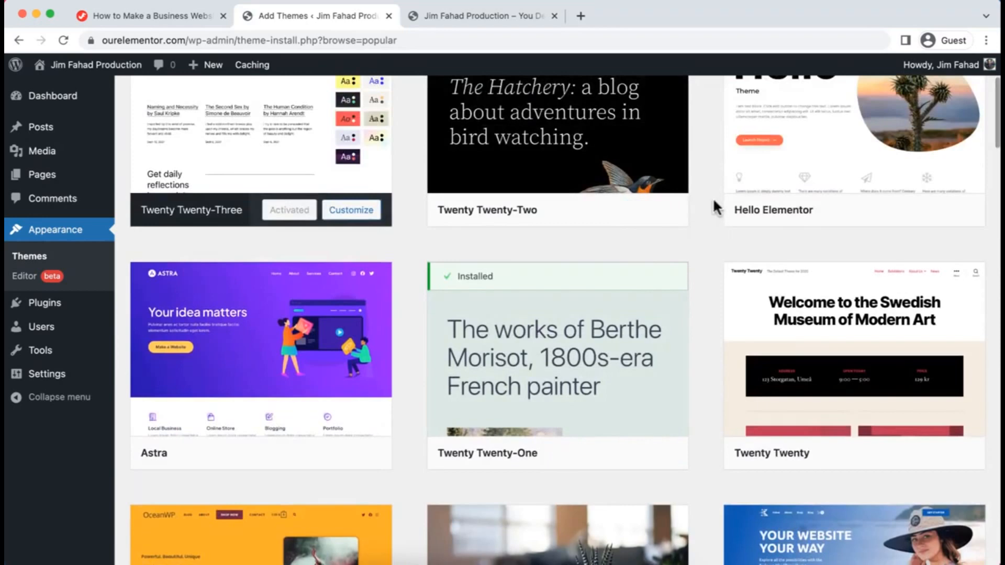
{"action": "scroll", "coordinate": [712, 195], "scroll_direction": "up", "scroll_amount": 6}
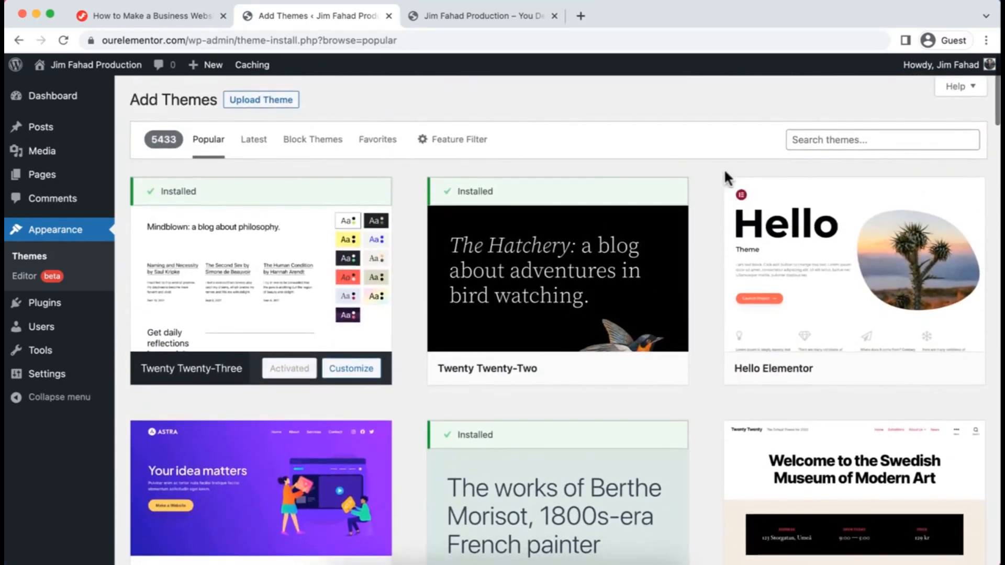
{"action": "left_click", "coordinate": [794, 140]}
Search for 'k', then install and activate the Kadence theme.
{"action": "type", "text": "kadence"}
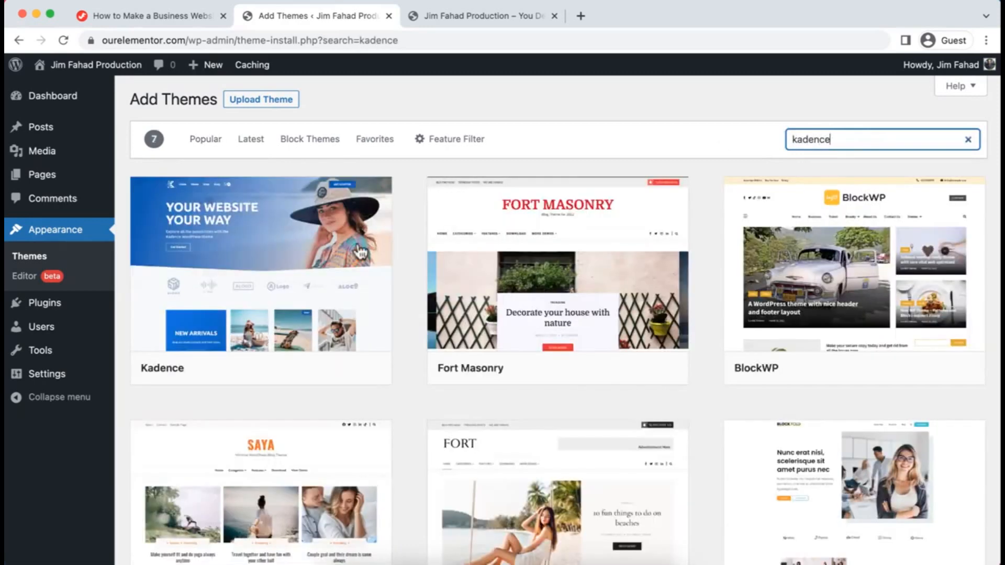
{"action": "mouse_move", "coordinate": [209, 303]}
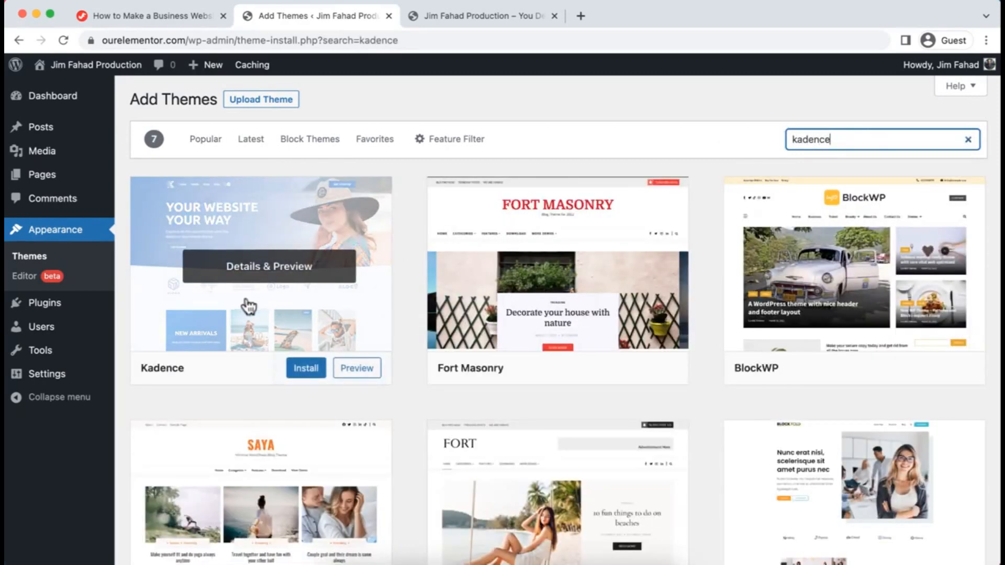
{"action": "left_click", "coordinate": [310, 372]}
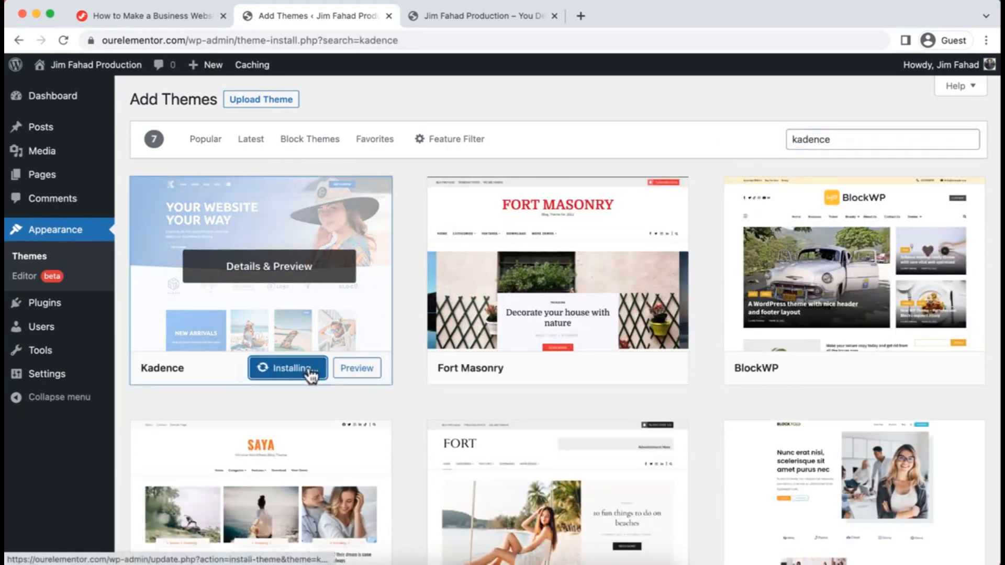
{"action": "left_click", "coordinate": [267, 373]}
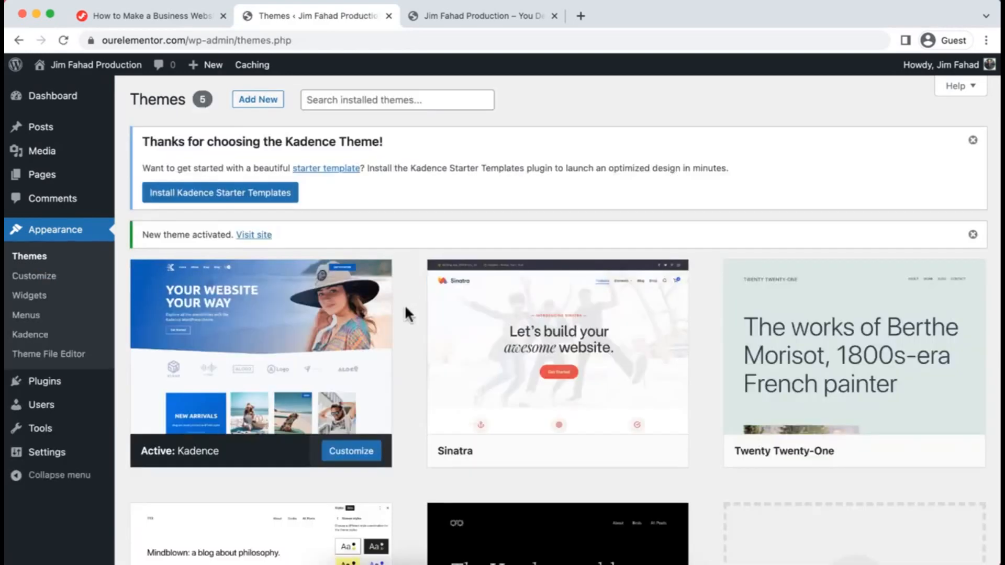
Check the Themes page, then go back to the business website tutorial tab.
{"action": "scroll", "coordinate": [404, 310], "scroll_direction": "down", "scroll_amount": 2}
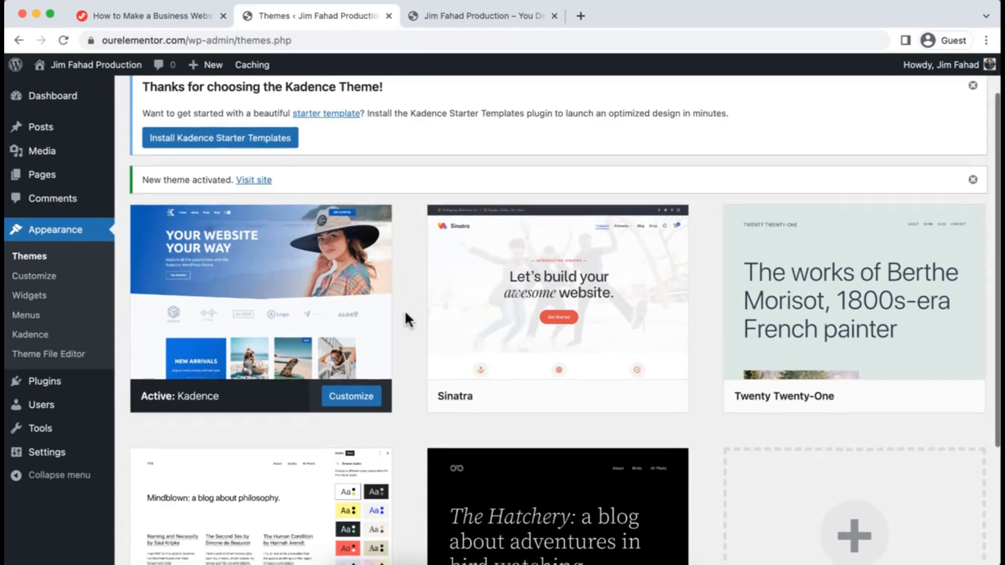
{"action": "scroll", "coordinate": [404, 309], "scroll_direction": "down", "scroll_amount": 2}
{"action": "scroll", "coordinate": [405, 309], "scroll_direction": "up", "scroll_amount": 4}
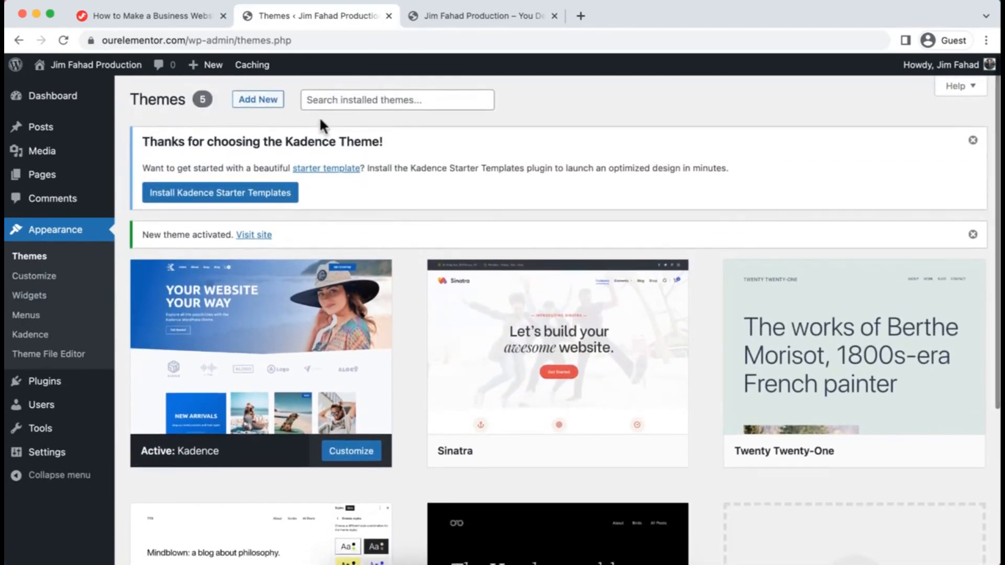
{"action": "left_click", "coordinate": [177, 17]}
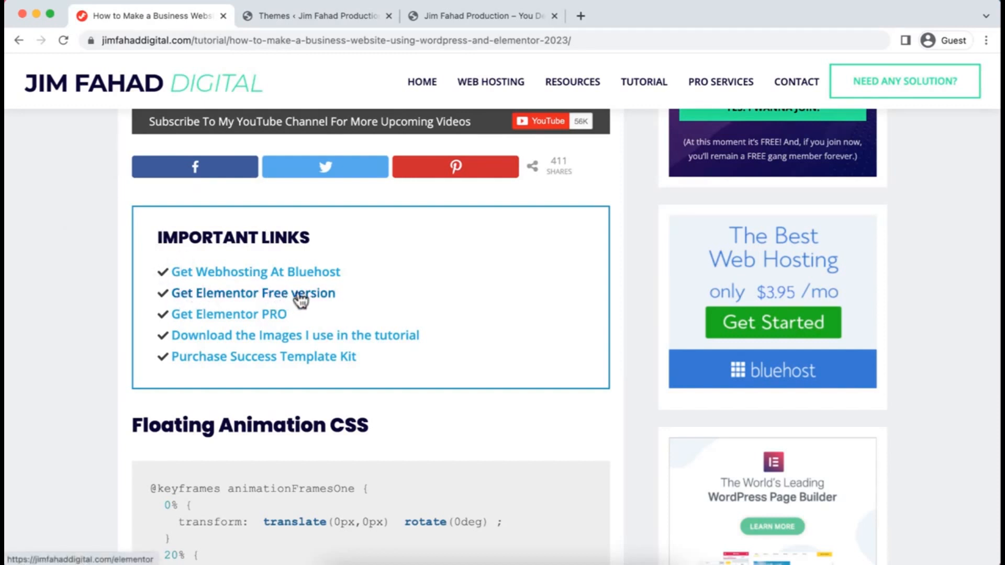
{"action": "left_click", "coordinate": [268, 298], "text": "super"}
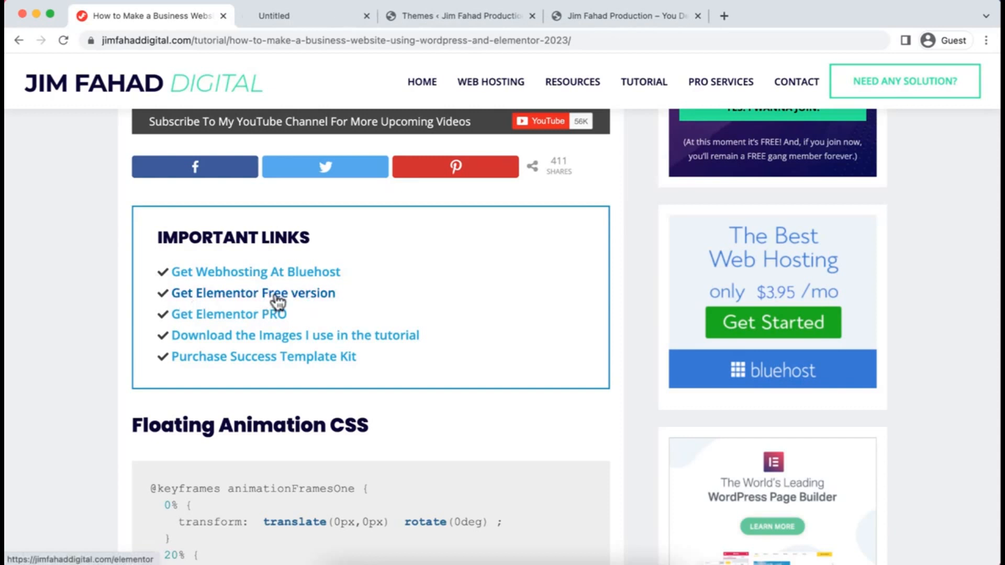
{"action": "left_click", "coordinate": [302, 16]}
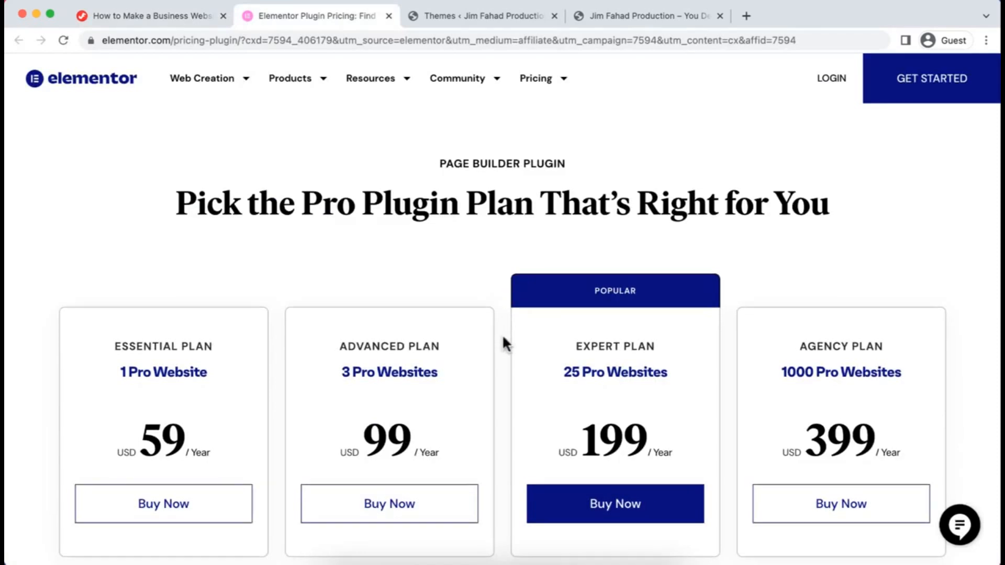
{"action": "scroll", "coordinate": [502, 335], "scroll_direction": "down", "scroll_amount": 5}
{"action": "scroll", "coordinate": [501, 334], "scroll_direction": "up", "scroll_amount": 5}
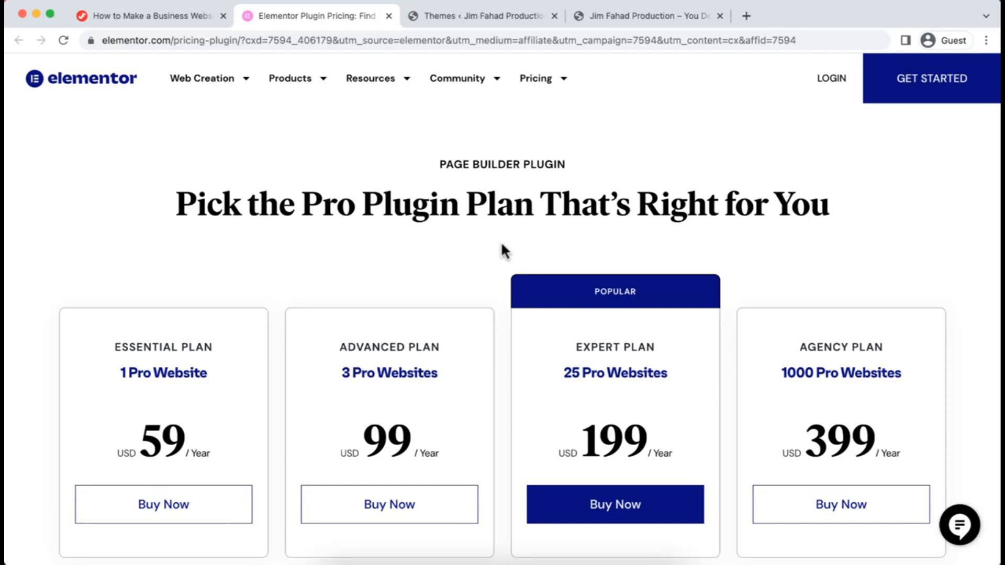
{"action": "left_click", "coordinate": [830, 78]}
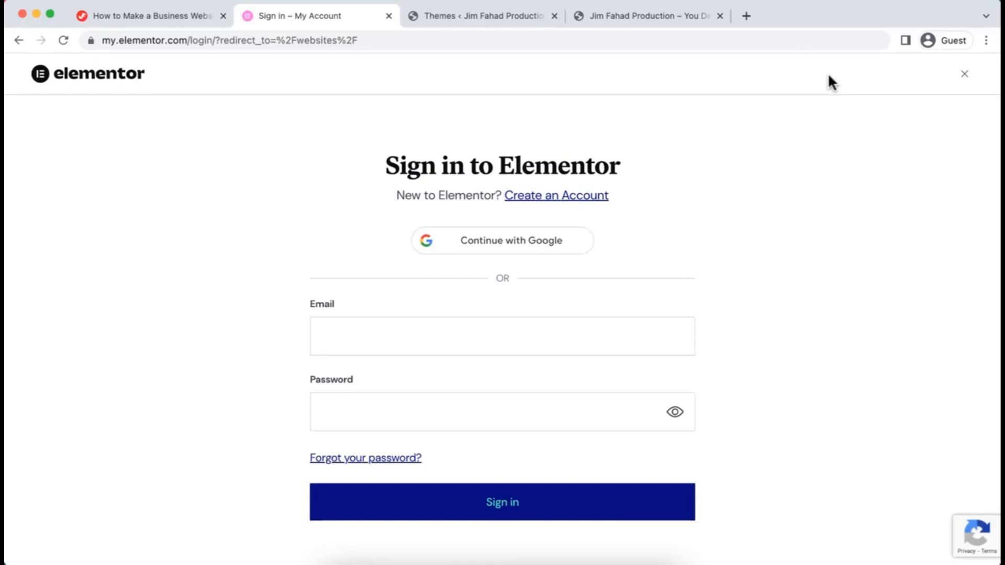
{"action": "left_click", "coordinate": [549, 199]}
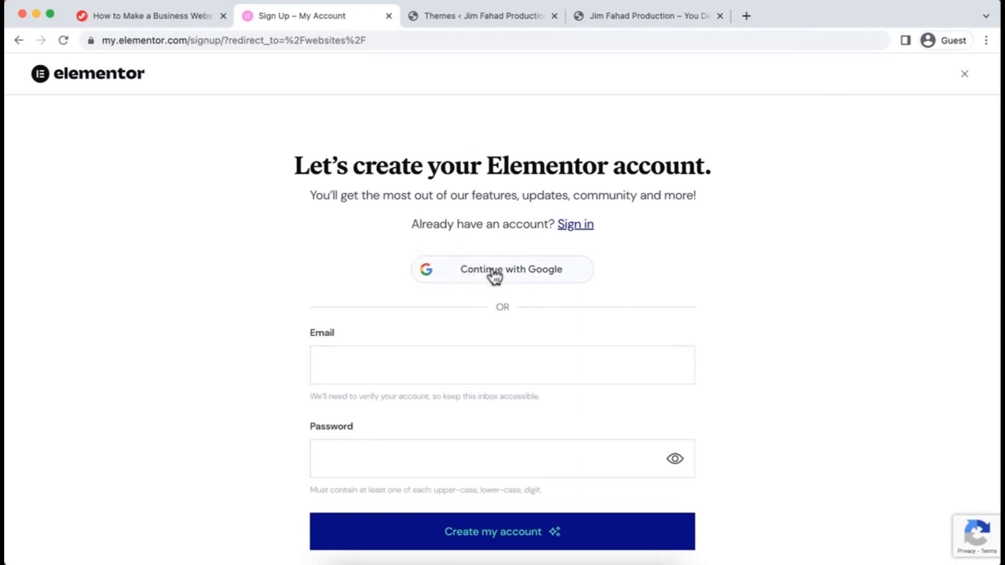
{"action": "scroll", "coordinate": [404, 309], "scroll_direction": "down", "scroll_amount": 1}
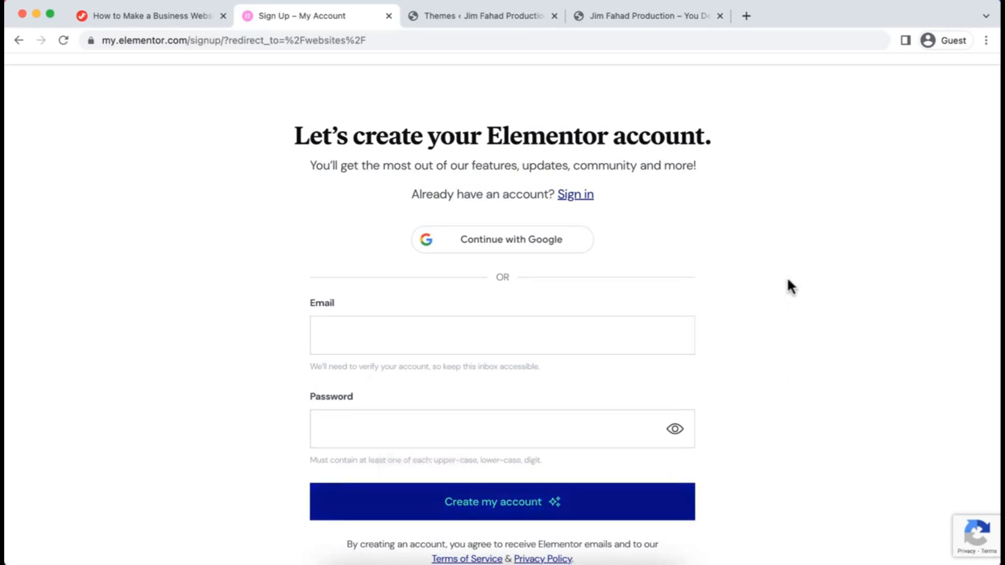
{"action": "scroll", "coordinate": [789, 287], "scroll_direction": "up", "scroll_amount": 1}
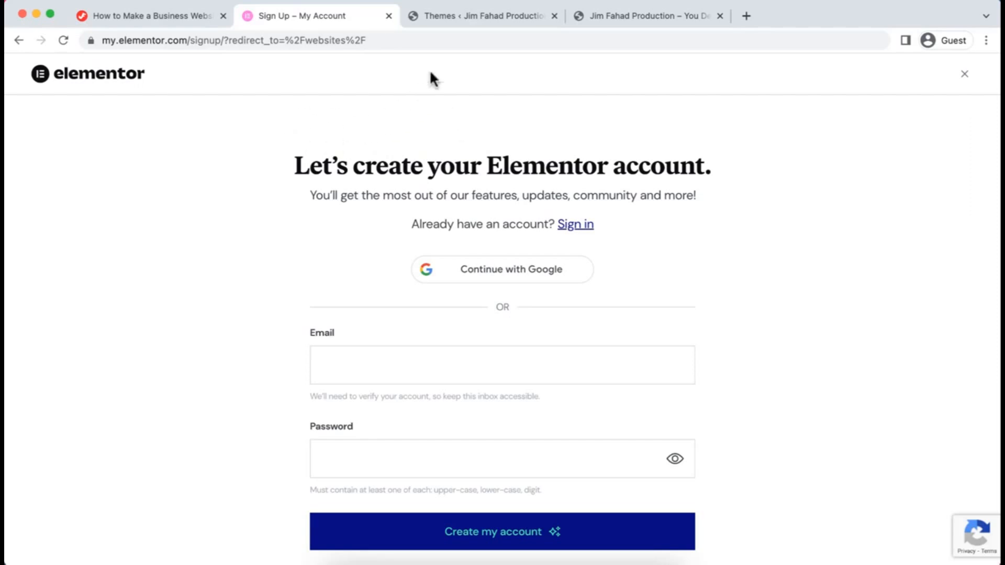
{"action": "left_click", "coordinate": [459, 16]}
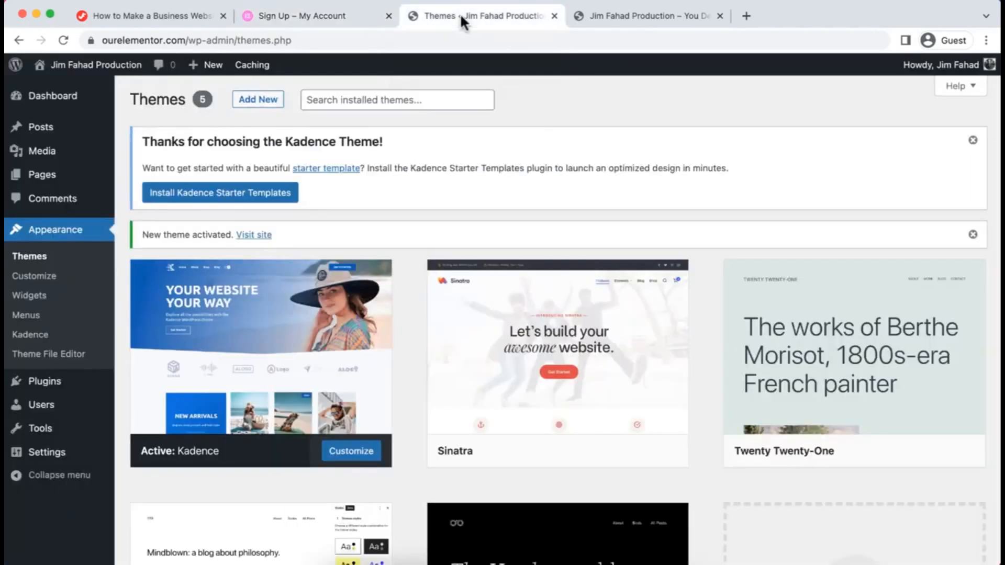
Close the Elementor sign-up tab, search plugins for 'ele', and install and activate Elementor Website Builder.
{"action": "left_click", "coordinate": [388, 16]}
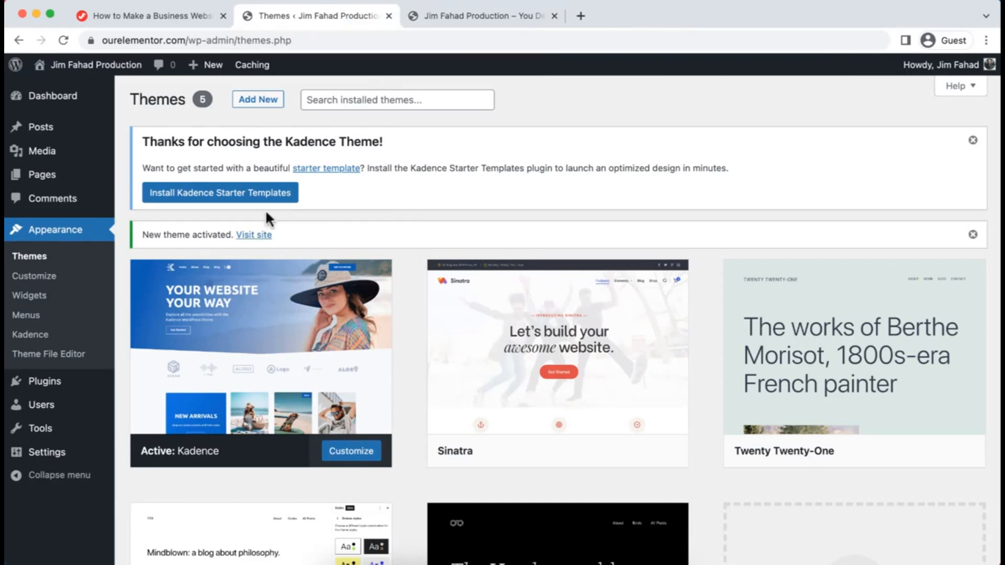
{"action": "mouse_move", "coordinate": [36, 386]}
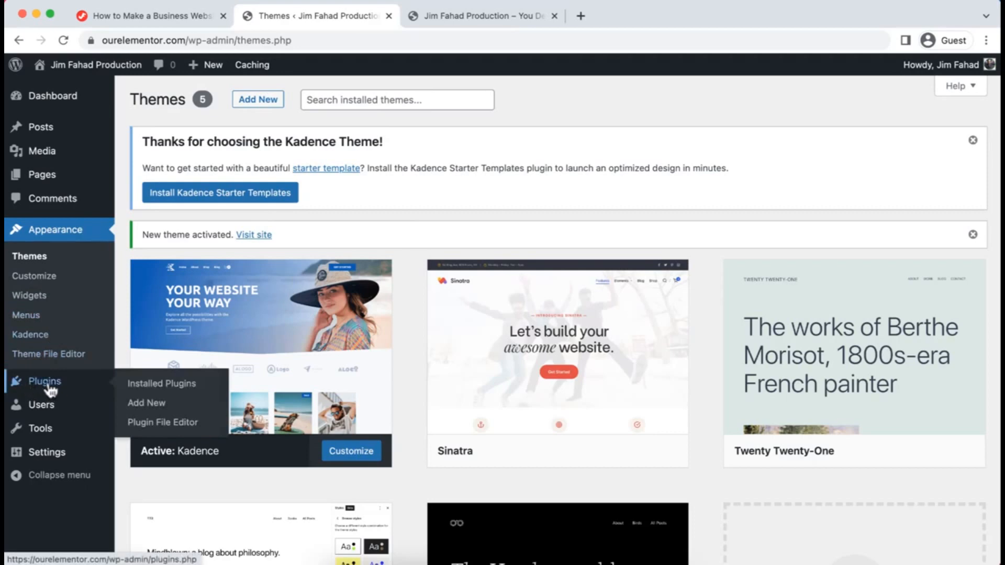
{"action": "left_click", "coordinate": [146, 407]}
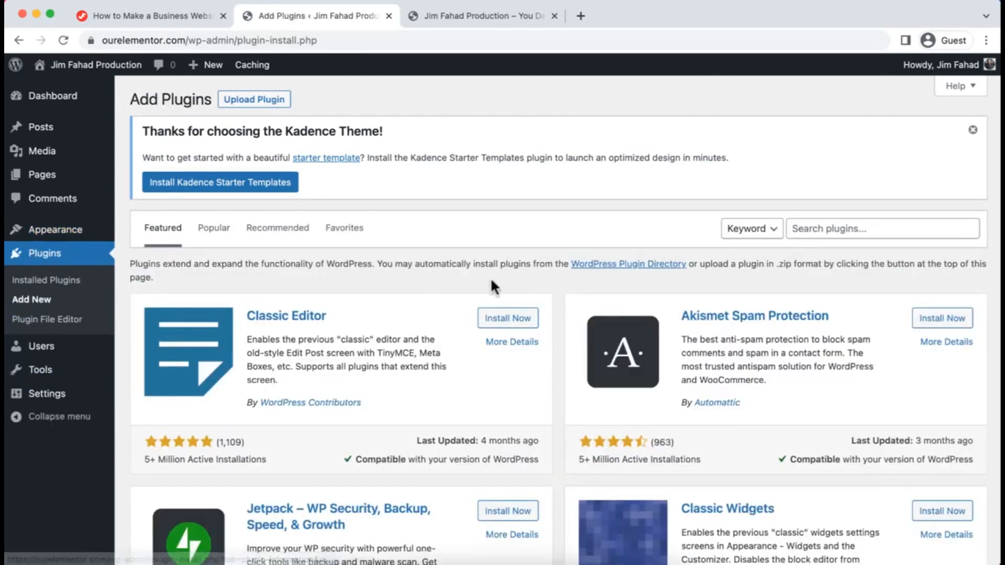
{"action": "left_click", "coordinate": [808, 224]}
{"action": "type", "text": "elementor"}
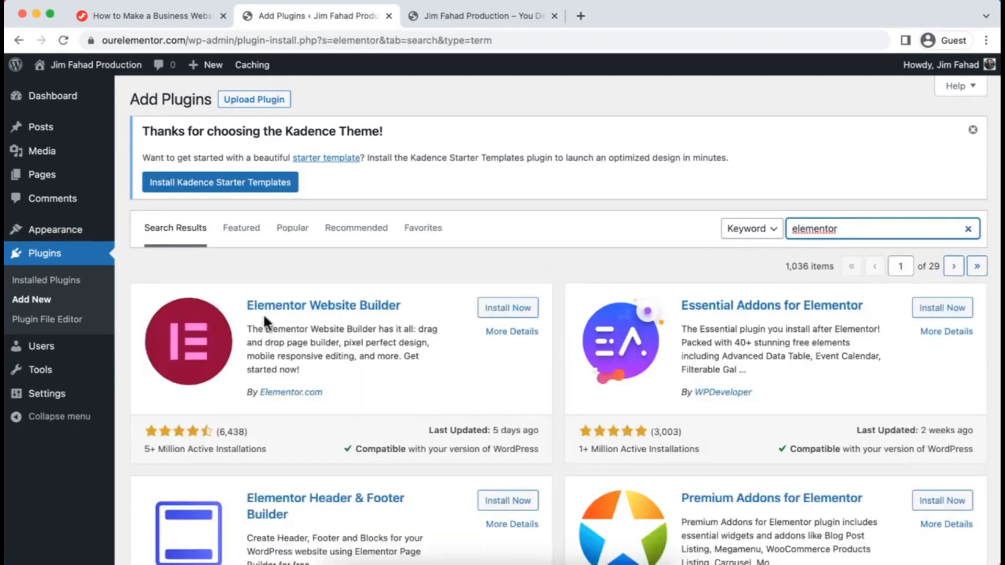
{"action": "scroll", "coordinate": [441, 357], "scroll_direction": "down", "scroll_amount": 1}
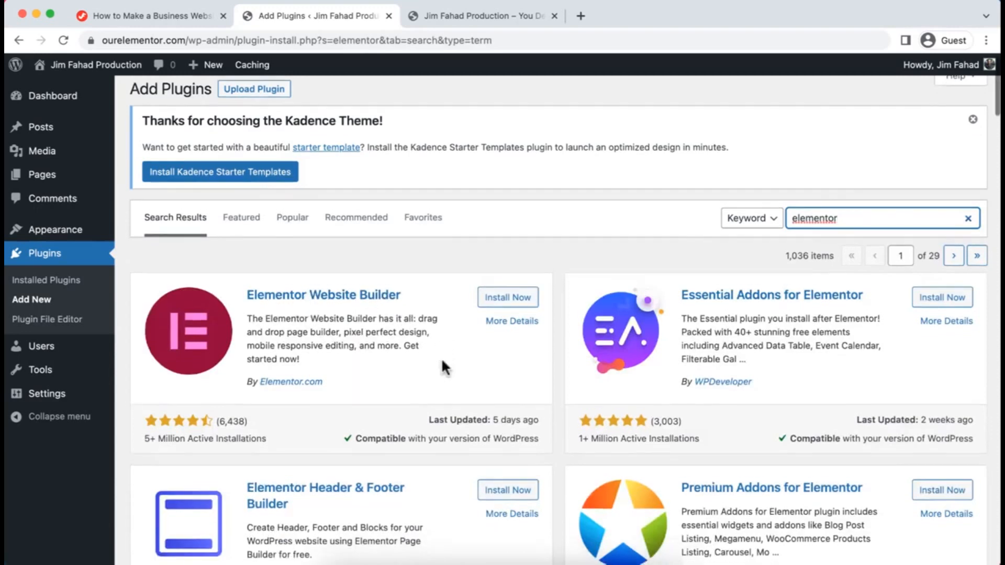
{"action": "left_click", "coordinate": [508, 295]}
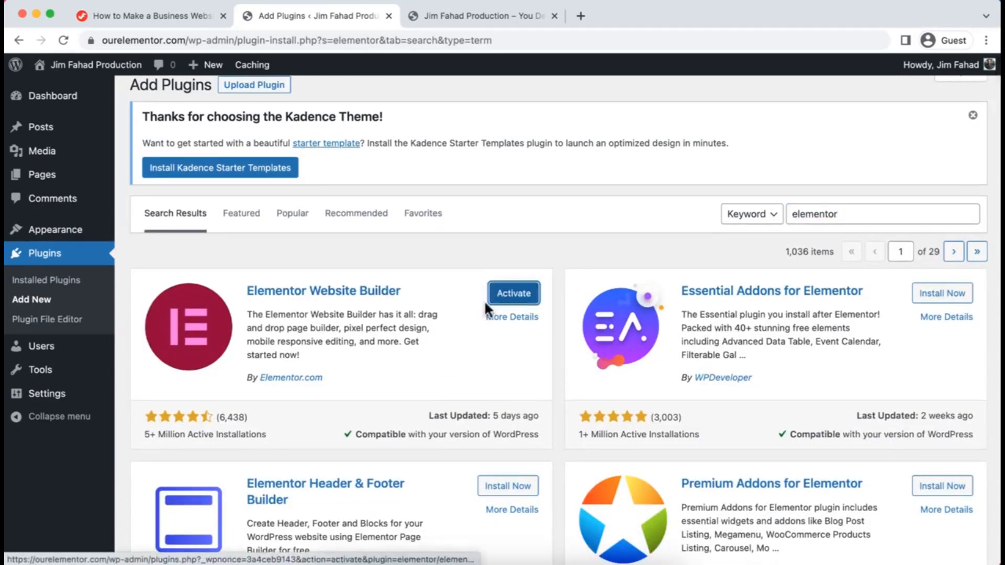
{"action": "left_click", "coordinate": [510, 296]}
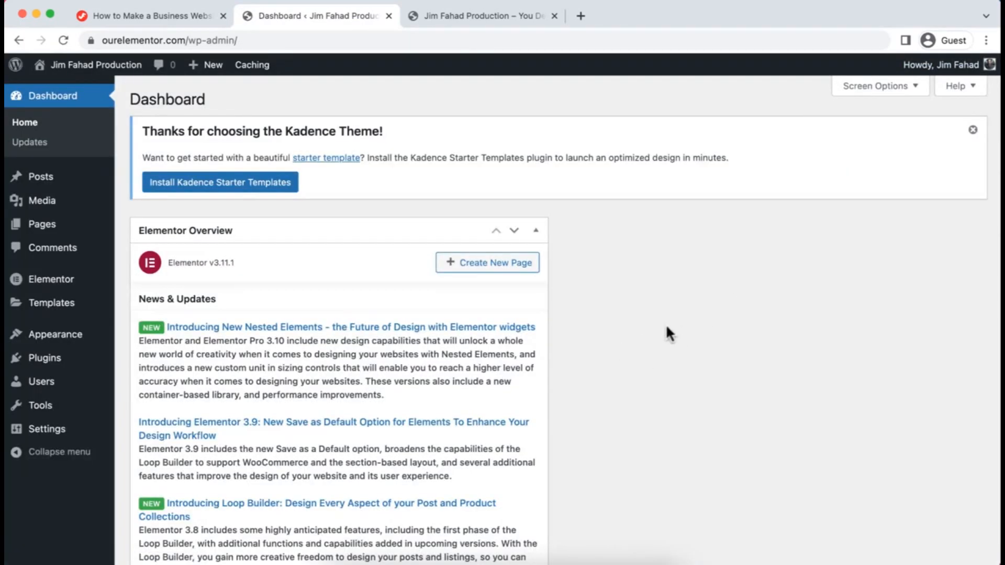
Dismiss the Elementor Overview and Kadence notice, then install and activate ElementsKit Lite.
{"action": "left_click", "coordinate": [536, 231]}
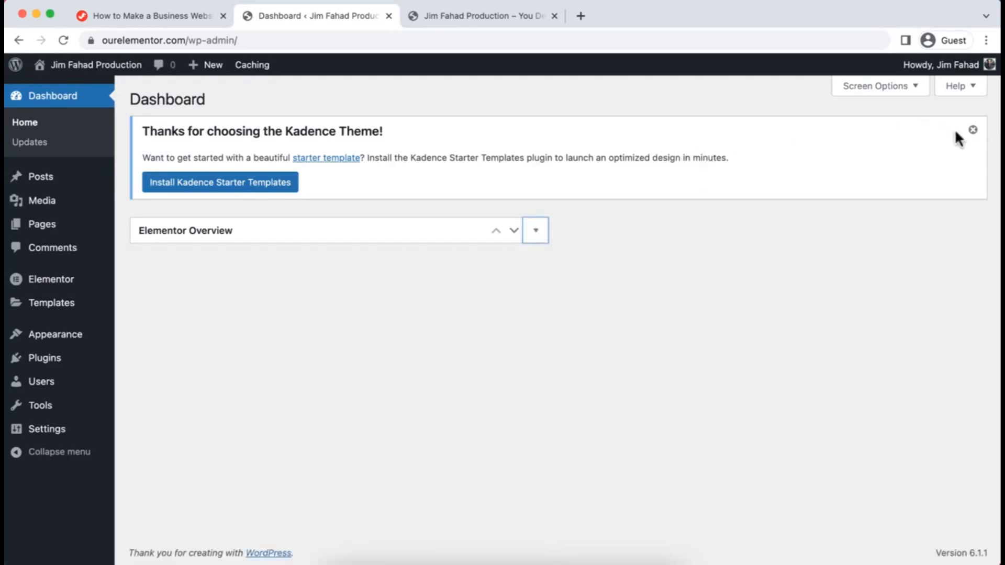
{"action": "left_click", "coordinate": [973, 131]}
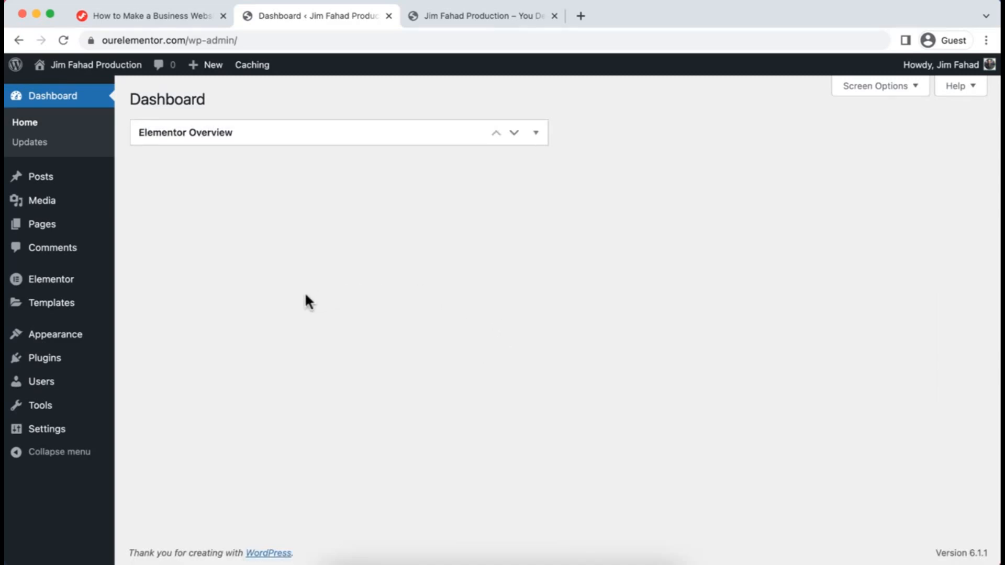
{"action": "mouse_move", "coordinate": [41, 359]}
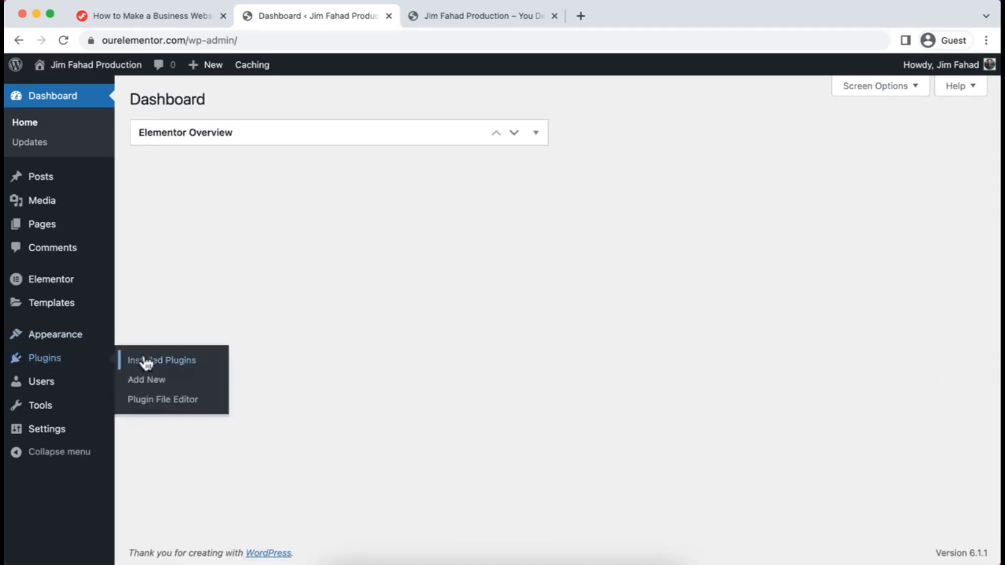
{"action": "left_click", "coordinate": [155, 381]}
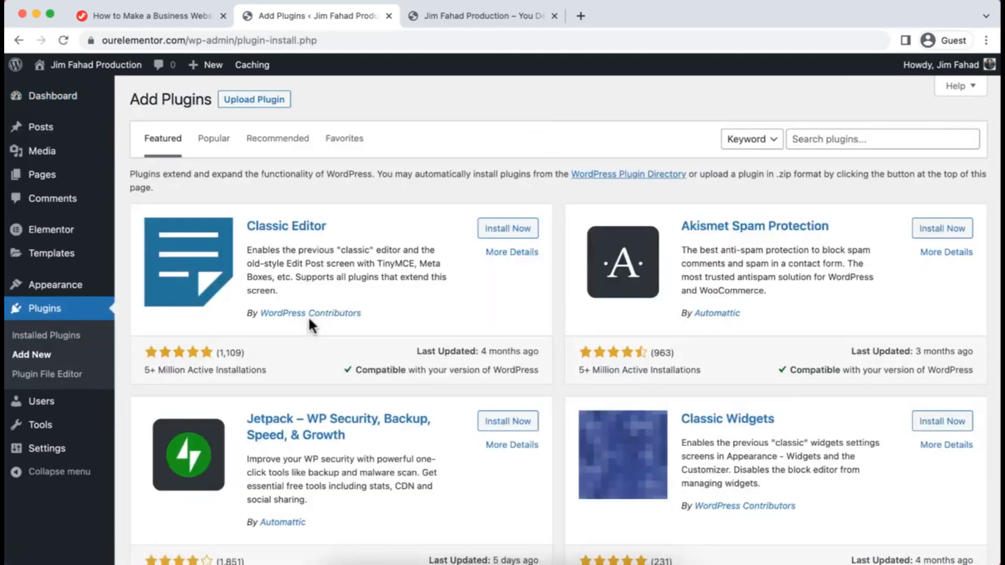
{"action": "left_click", "coordinate": [820, 135]}
{"action": "type", "text": "elementskit"}
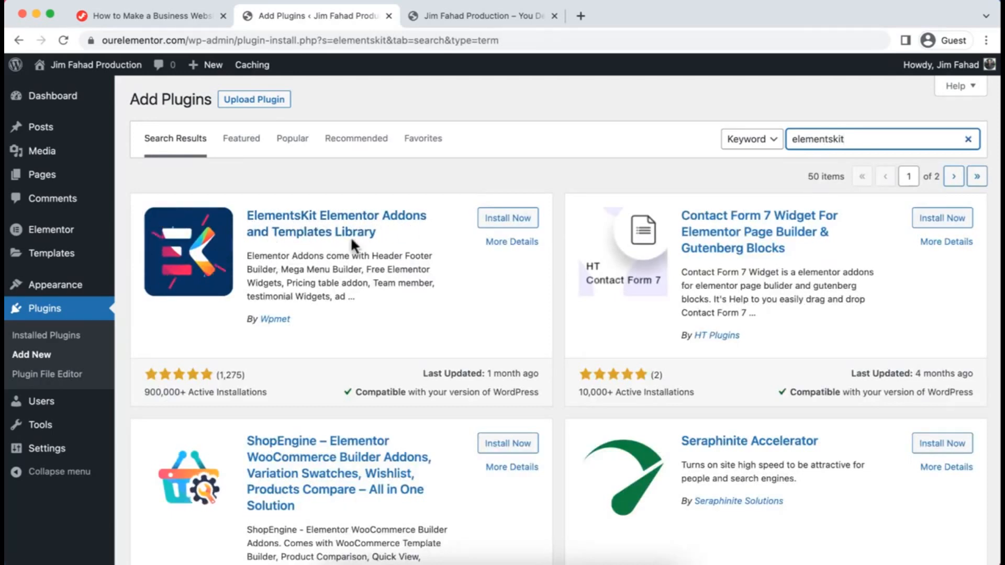
{"action": "left_click", "coordinate": [512, 224]}
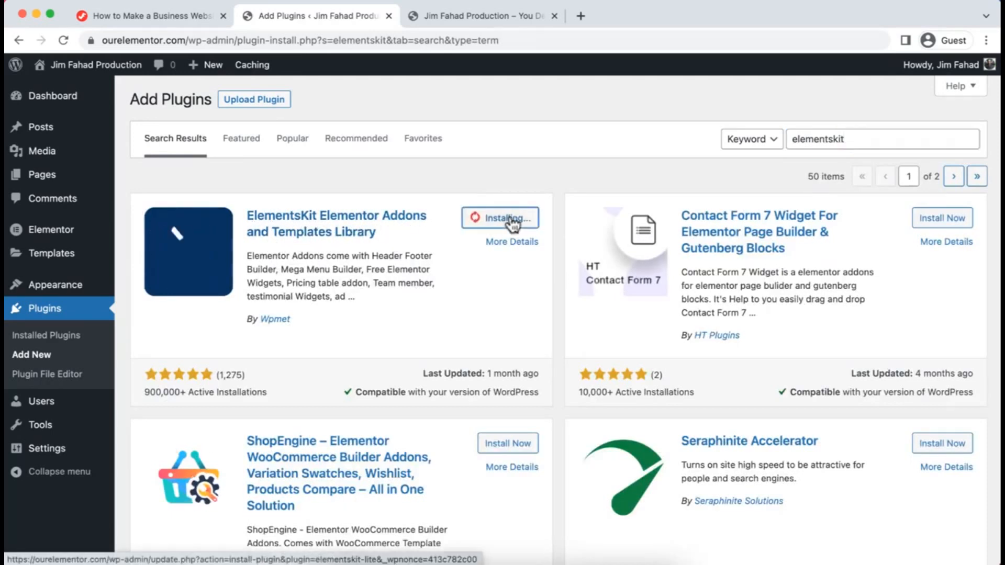
{"action": "left_click", "coordinate": [505, 224]}
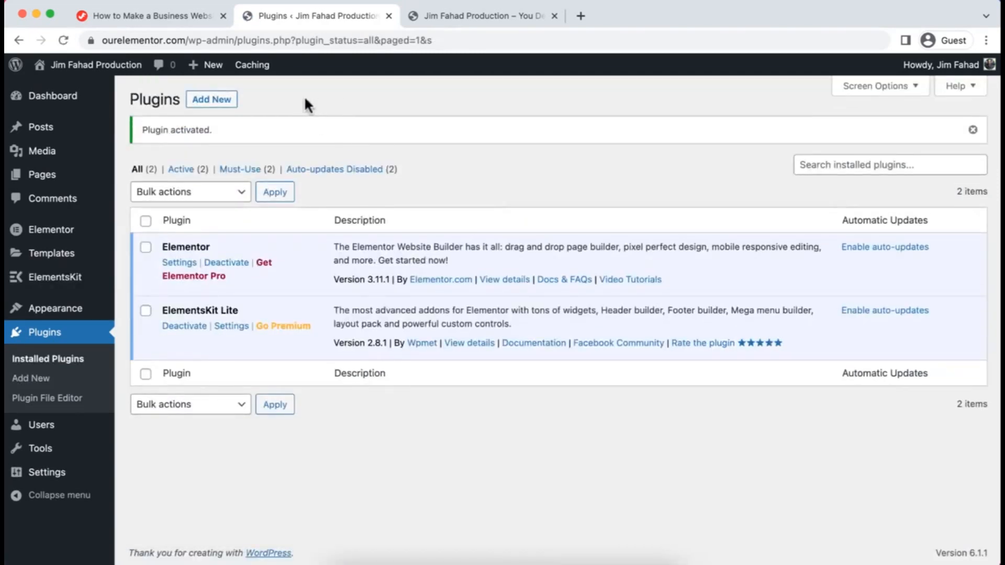
{"action": "left_click", "coordinate": [212, 103]}
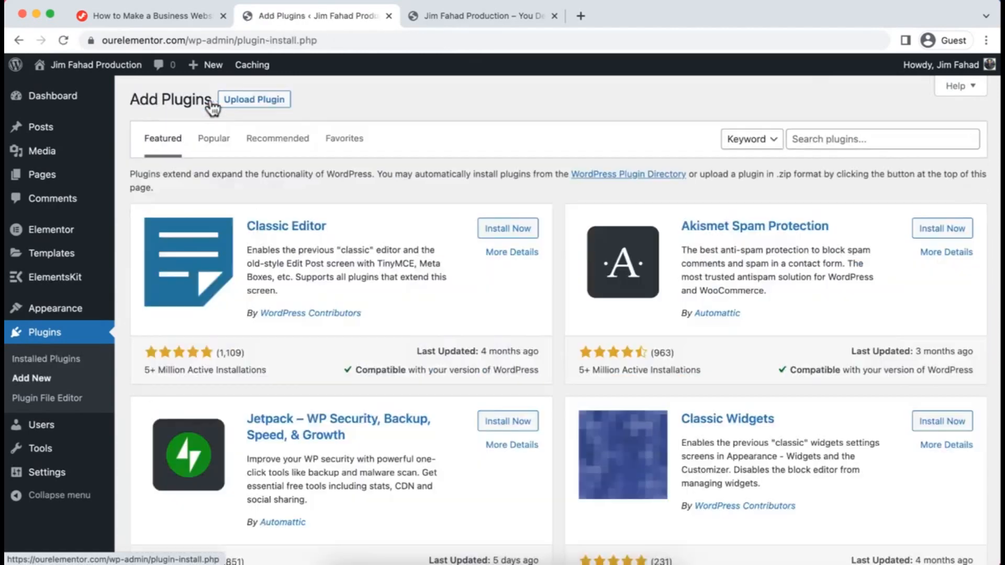
Search the plugin directory for MetForm, then install and activate it.
{"action": "left_click", "coordinate": [805, 138]}
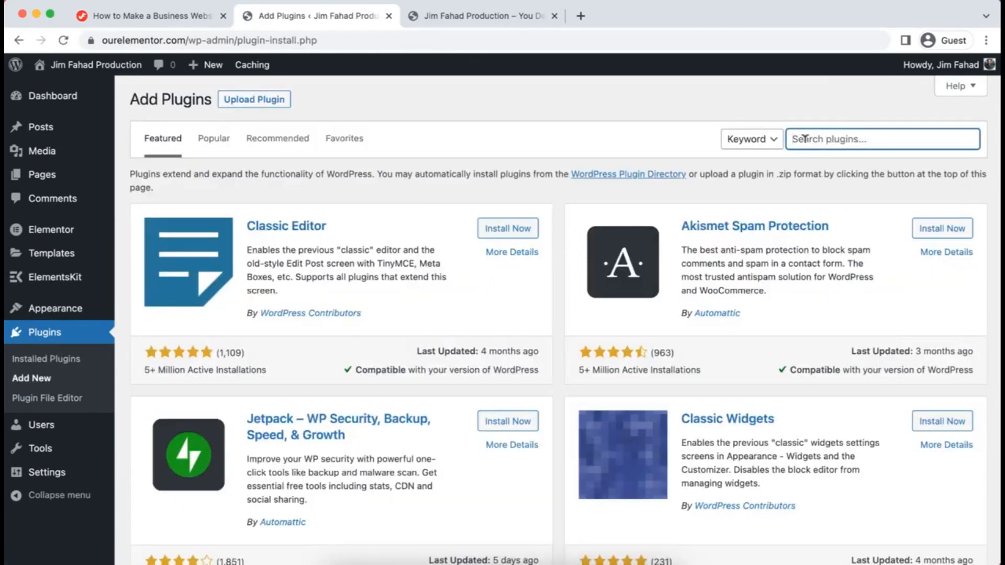
{"action": "type", "text": "metform"}
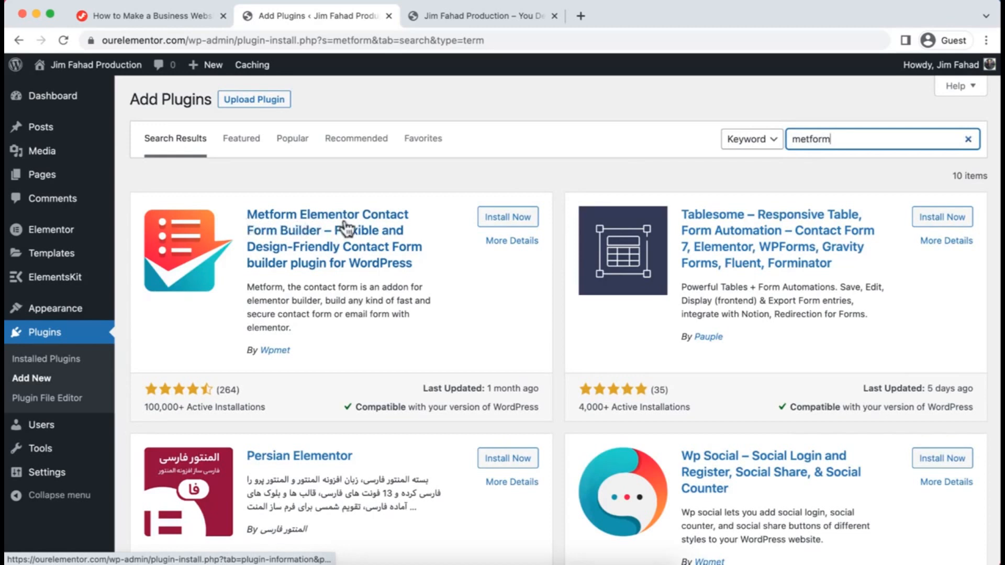
{"action": "left_click", "coordinate": [496, 222]}
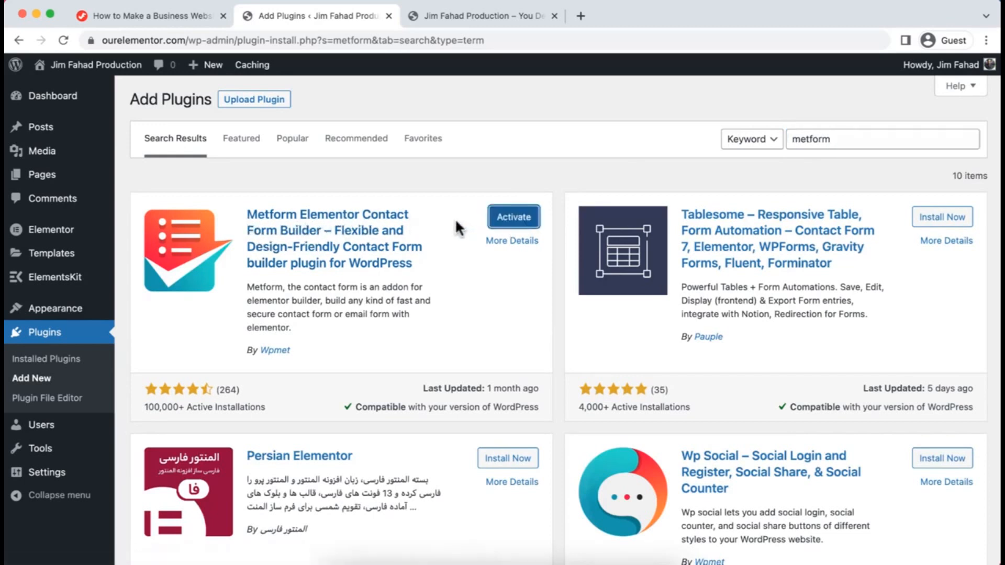
{"action": "left_click", "coordinate": [516, 223]}
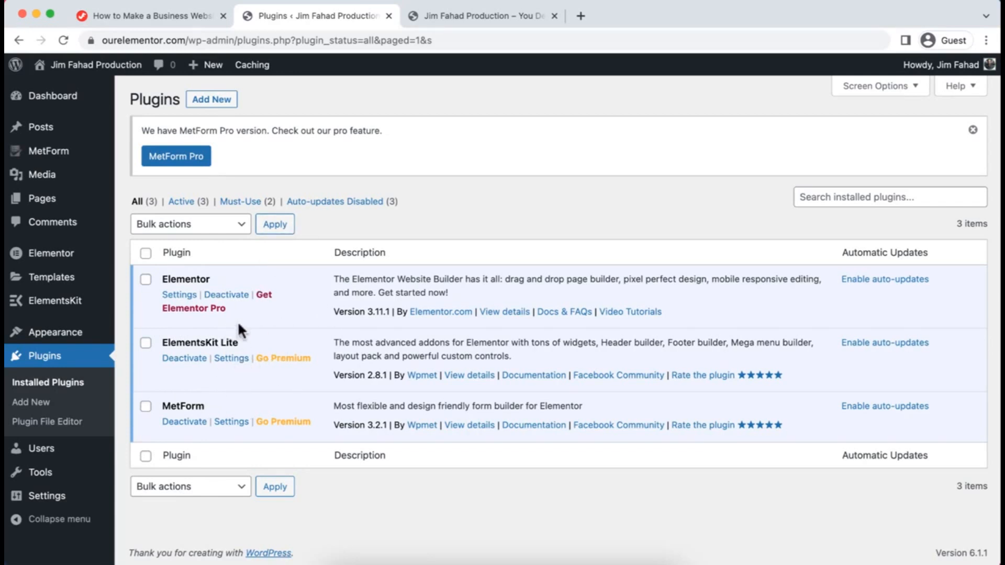
Go to the All Pages list and dismiss the MetForm Pro notice.
{"action": "mouse_move", "coordinate": [39, 206]}
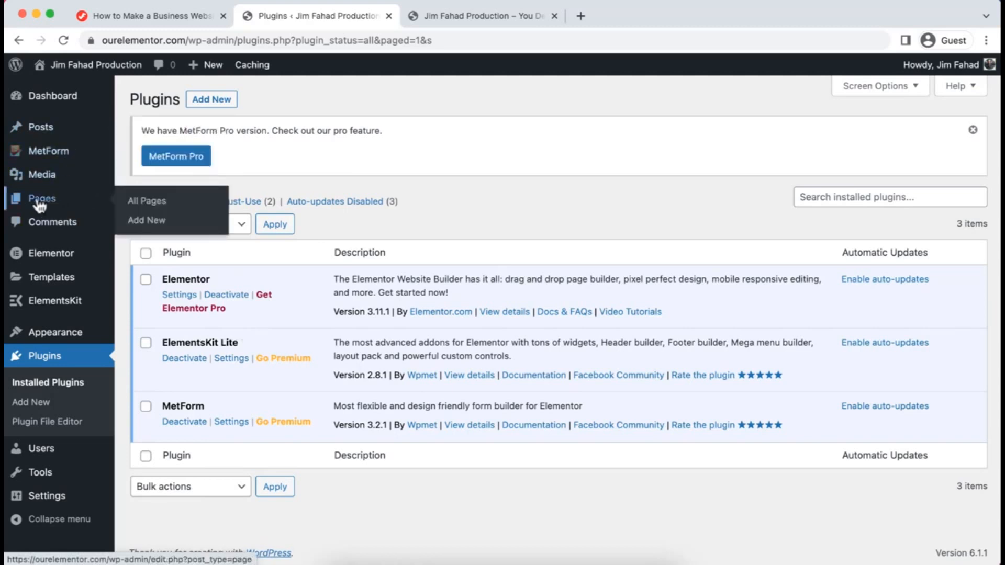
{"action": "left_click", "coordinate": [144, 207]}
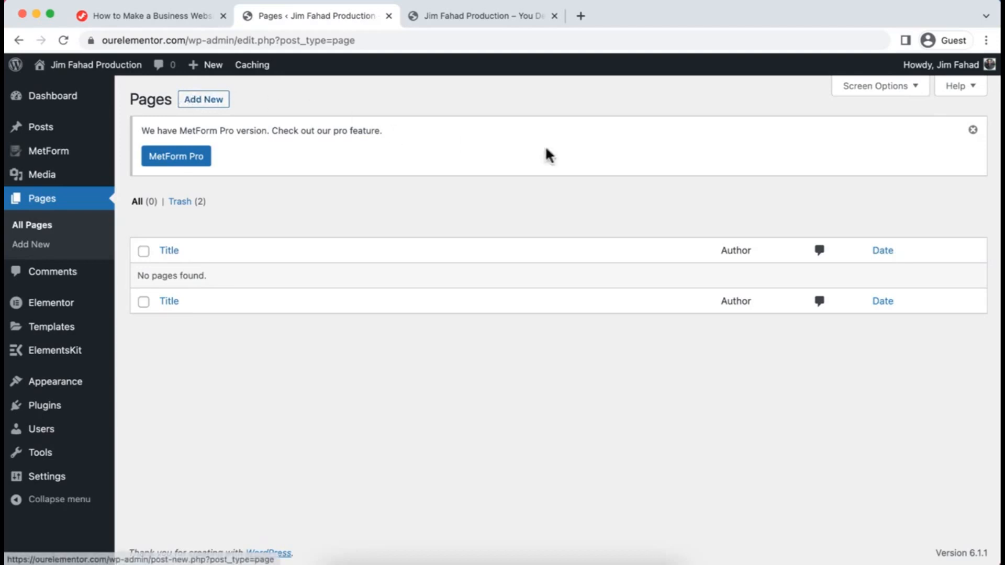
{"action": "left_click", "coordinate": [972, 130]}
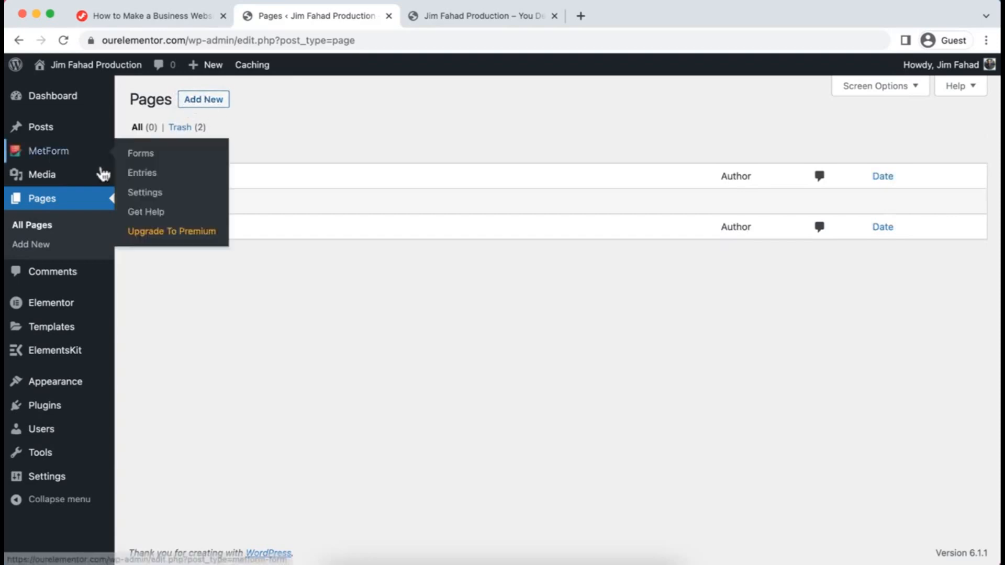
Start a new page, close the welcome guide, and switch off fullscreen mode.
{"action": "left_click", "coordinate": [46, 250]}
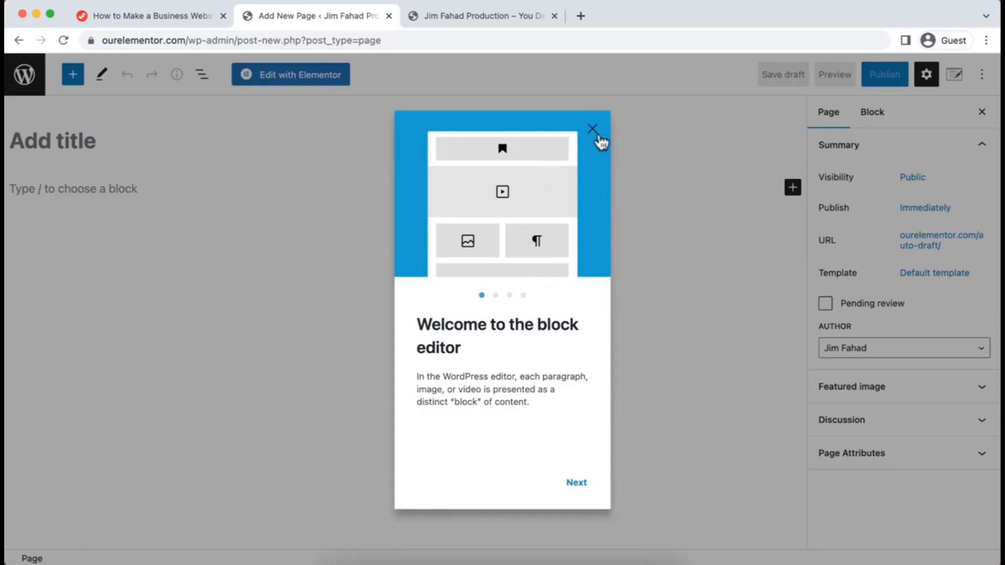
{"action": "left_click", "coordinate": [592, 129]}
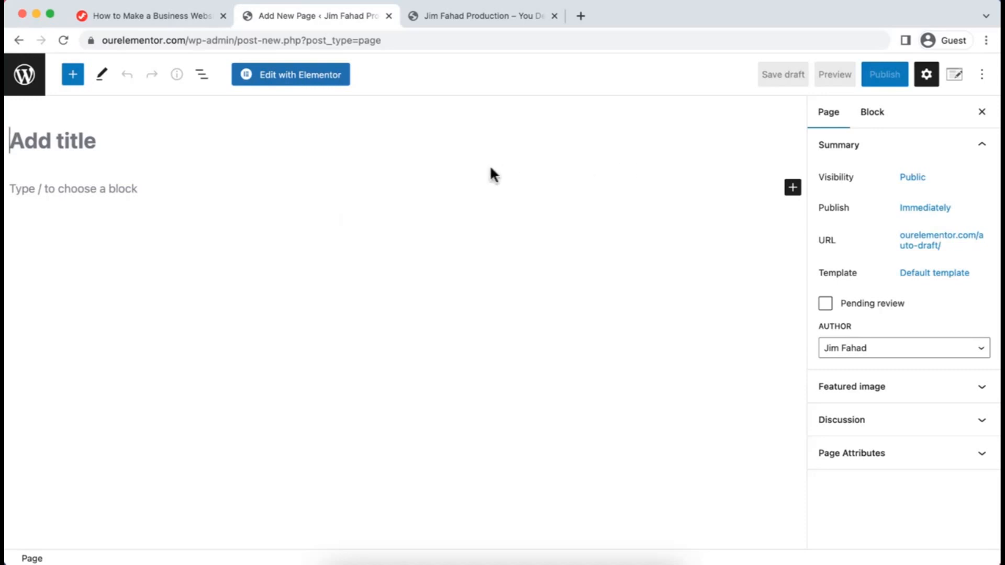
{"action": "left_click", "coordinate": [983, 79]}
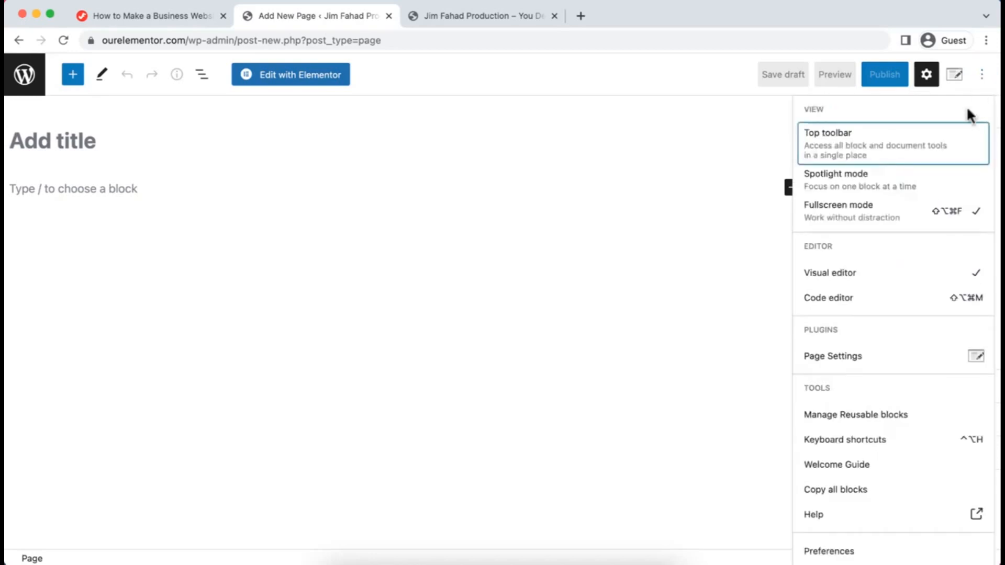
{"action": "left_click", "coordinate": [877, 219]}
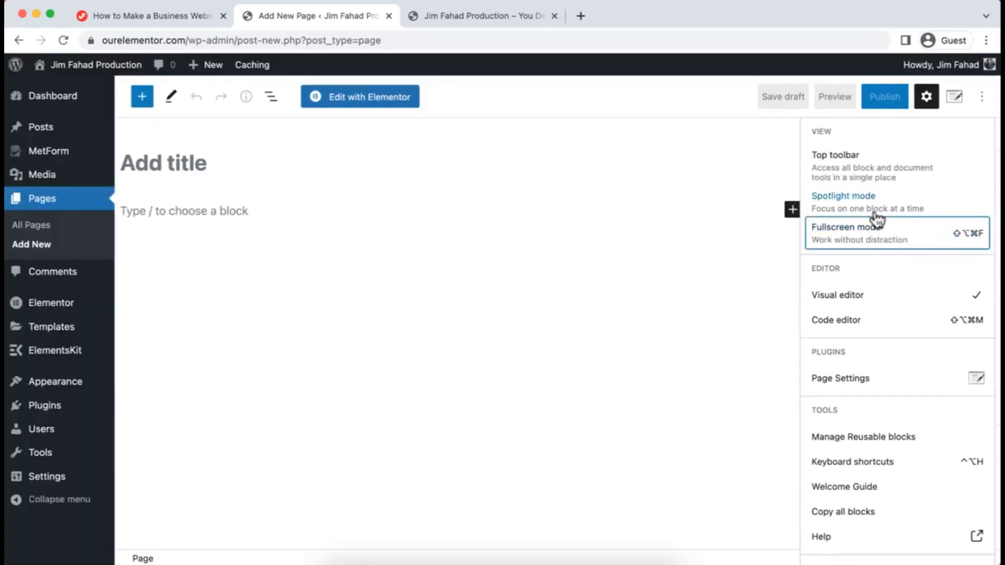
{"action": "left_click", "coordinate": [249, 165]}
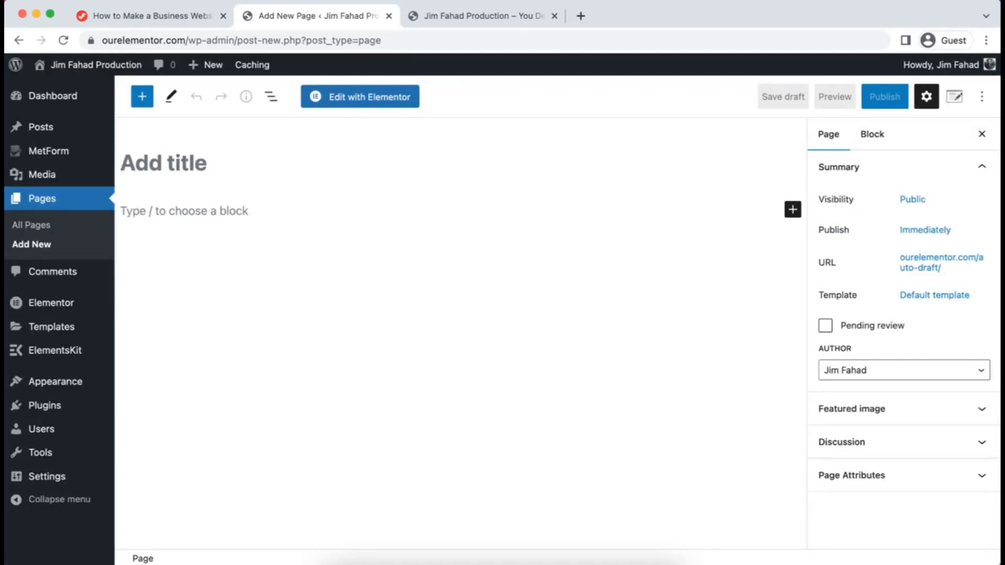
Title the page 'Home' and publish it, then create and publish an 'About' page.
{"action": "type", "text": "Home"}
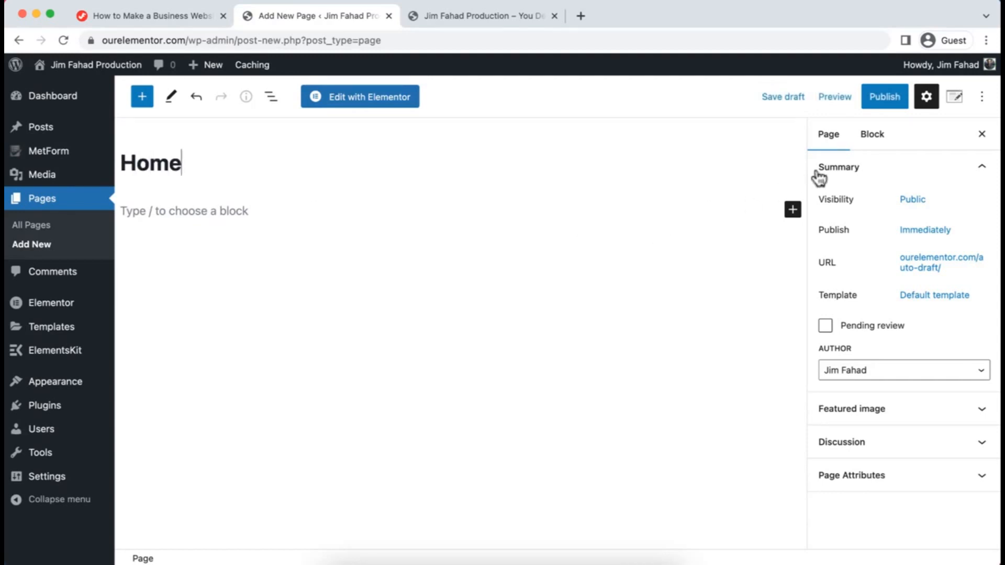
{"action": "left_click", "coordinate": [882, 101]}
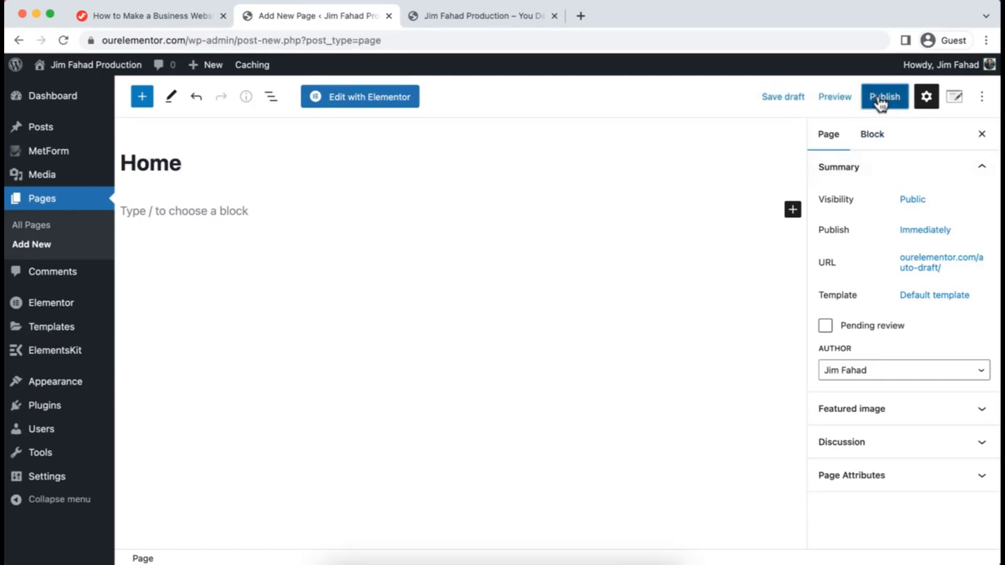
{"action": "left_click", "coordinate": [861, 105]}
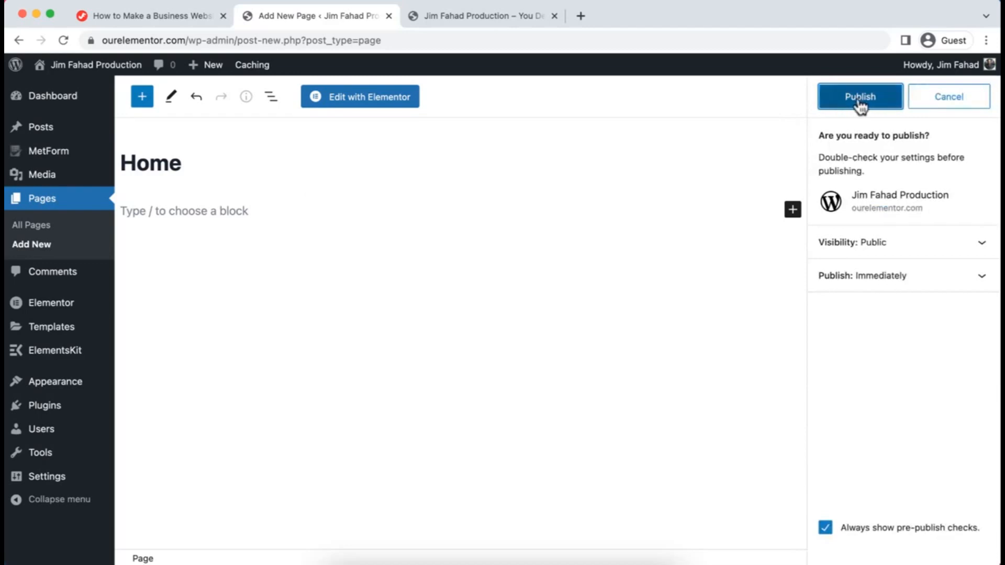
{"action": "left_click", "coordinate": [51, 250]}
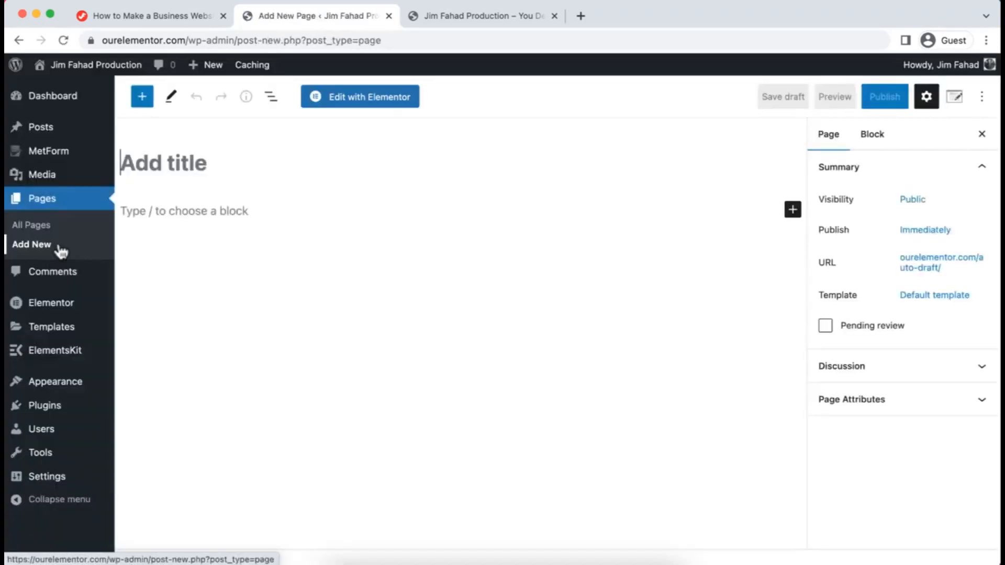
{"action": "left_click", "coordinate": [161, 160]}
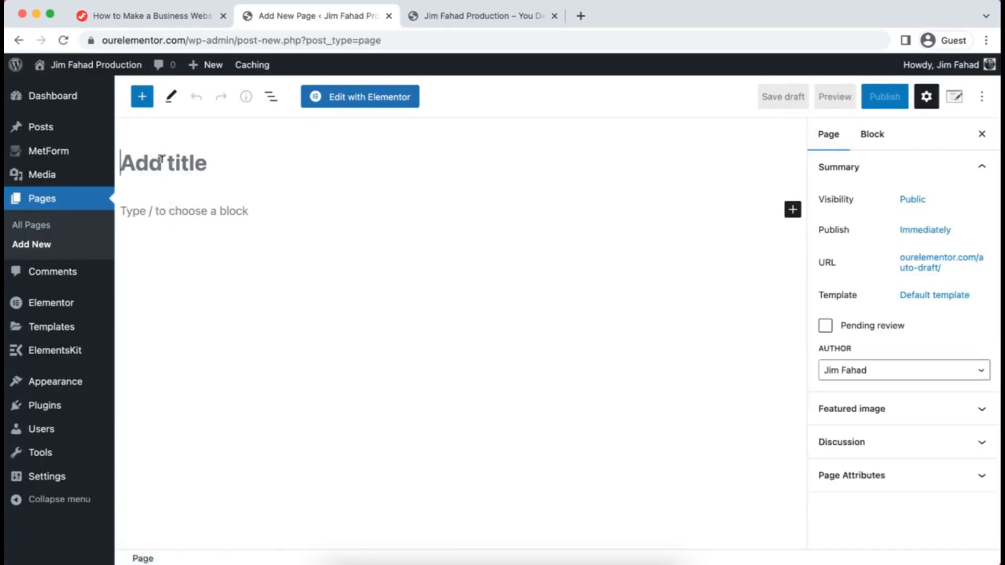
{"action": "type", "text": "About"}
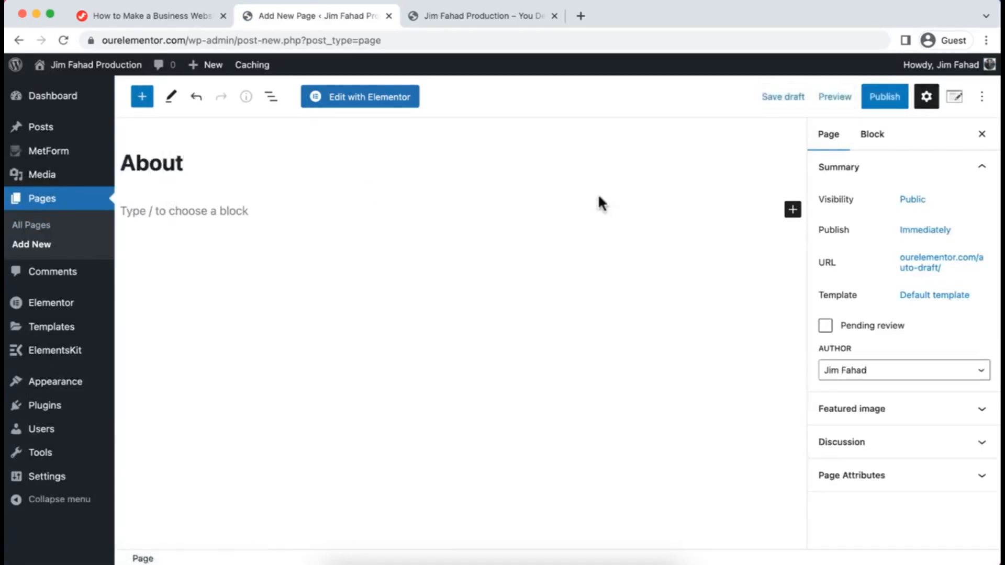
{"action": "left_click", "coordinate": [878, 100]}
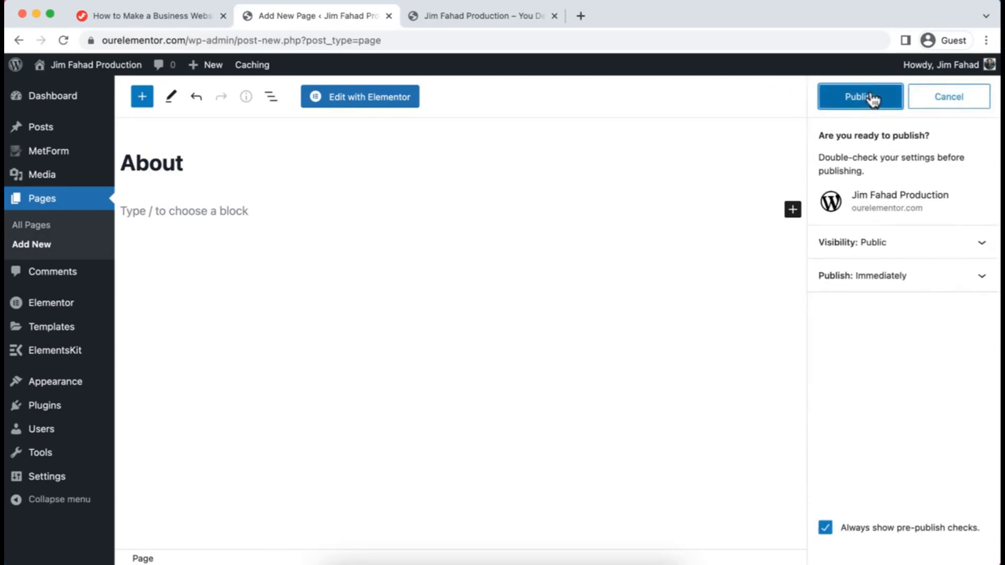
{"action": "left_click", "coordinate": [854, 98]}
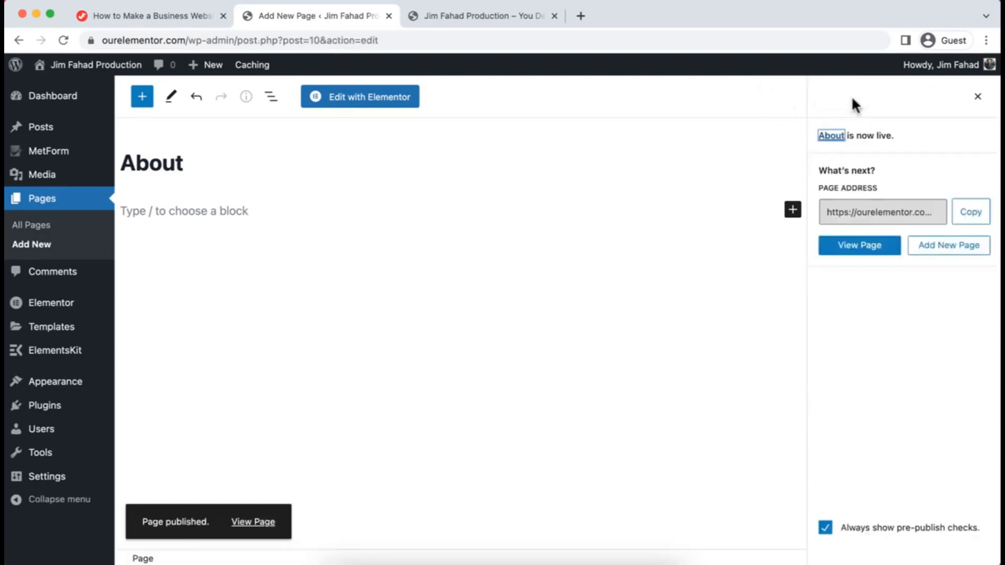
Create and publish pages titled 'Services', 'Blog' and 'Contact'.
{"action": "left_click", "coordinate": [45, 246]}
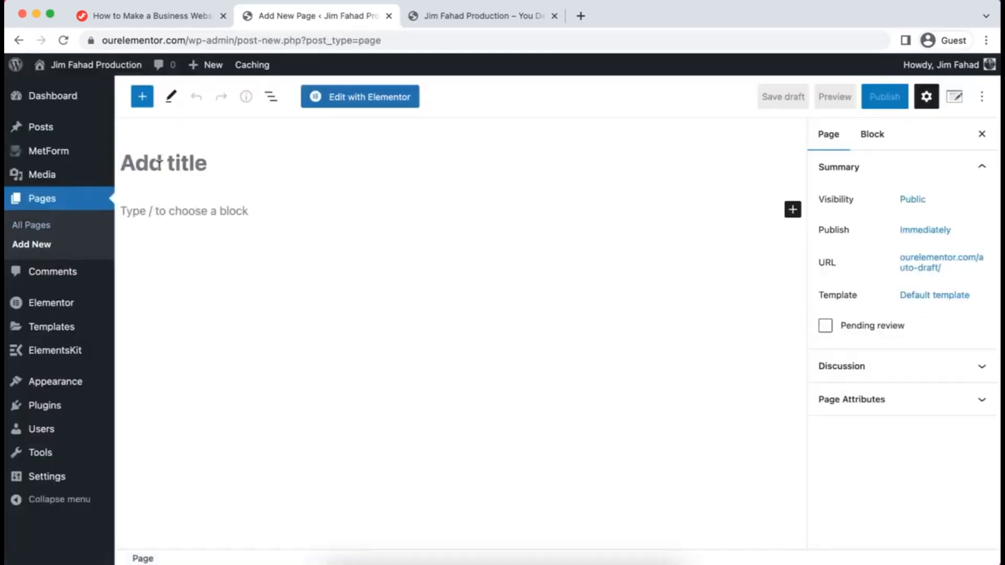
{"action": "type", "text": "Services"}
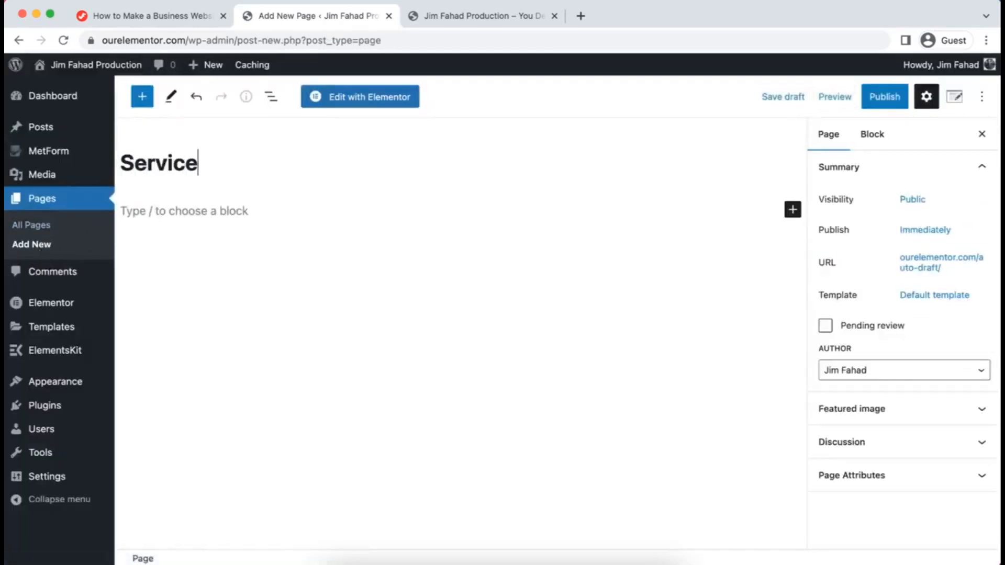
{"action": "left_click", "coordinate": [889, 102]}
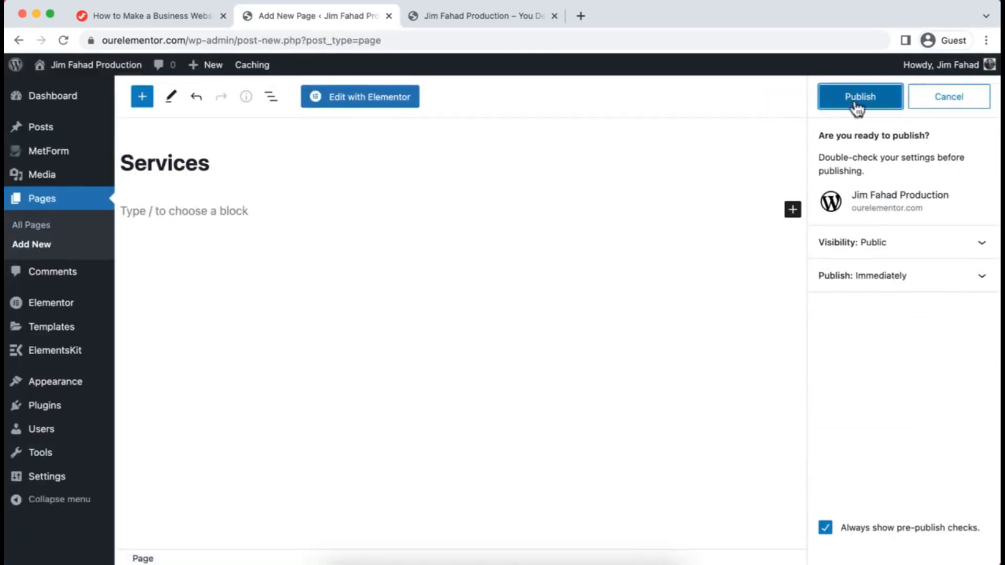
{"action": "left_click", "coordinate": [839, 101]}
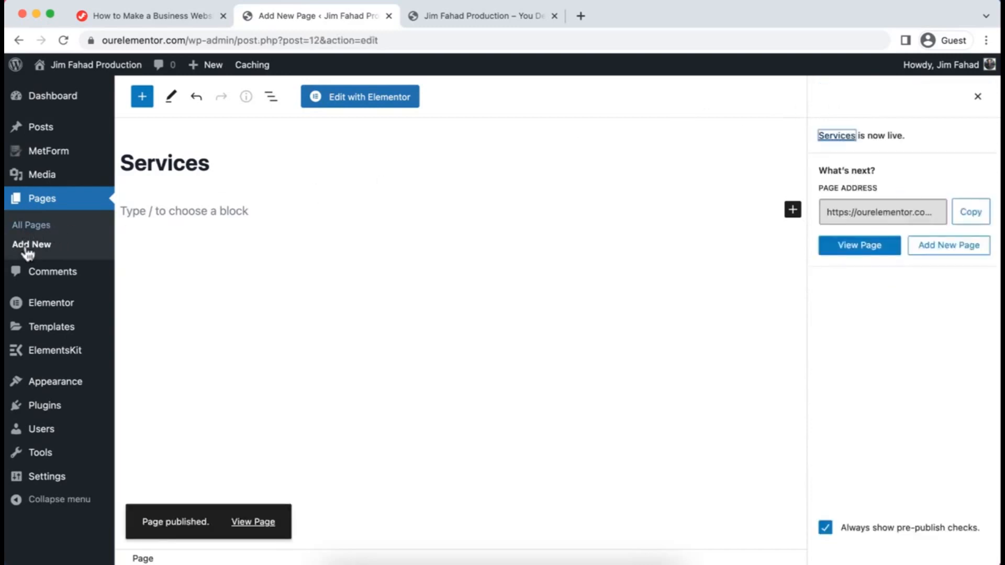
{"action": "left_click", "coordinate": [48, 248]}
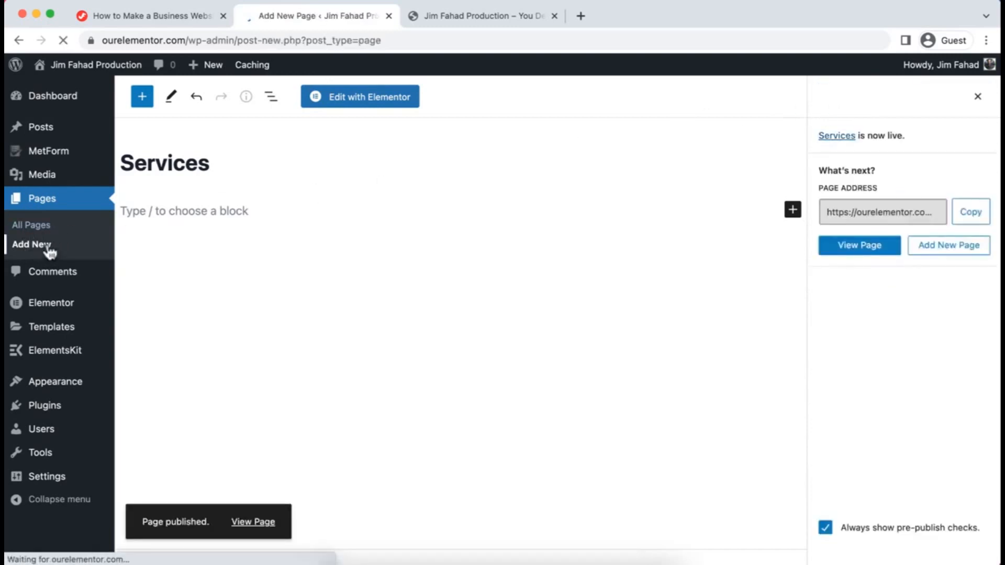
{"action": "type", "text": "Blog"}
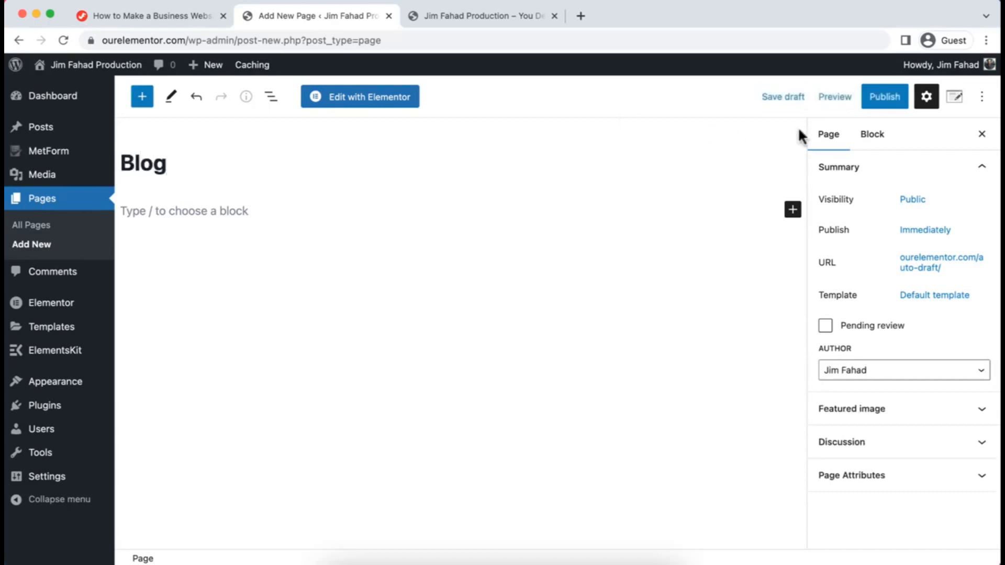
{"action": "left_click", "coordinate": [888, 96]}
{"action": "left_click", "coordinate": [839, 98]}
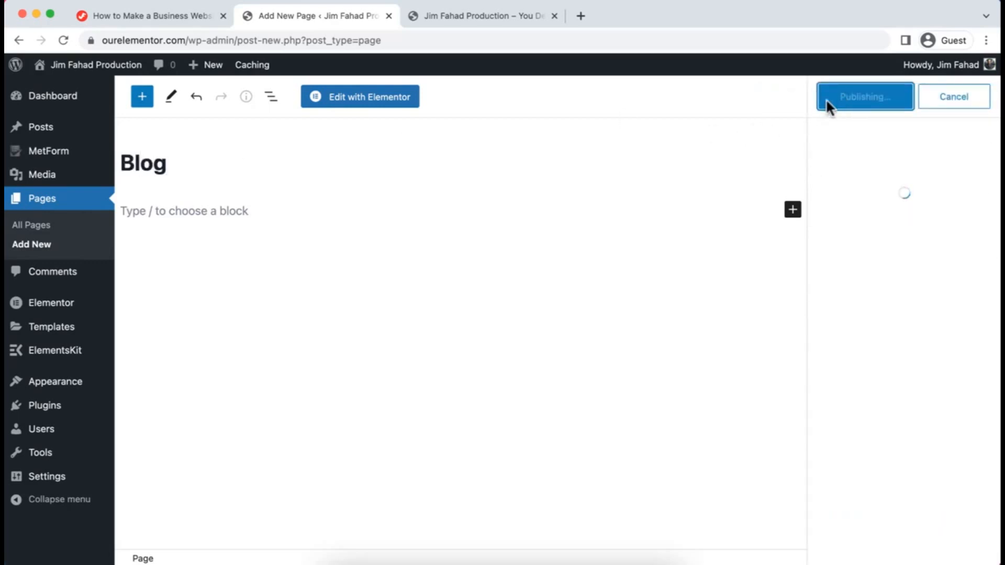
{"action": "left_click", "coordinate": [31, 247]}
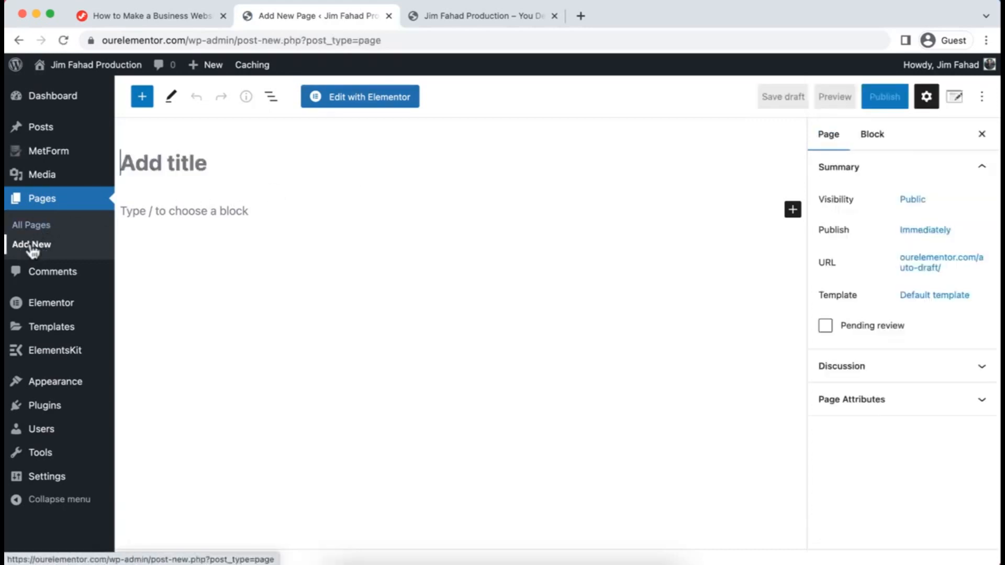
{"action": "type", "text": "Contact"}
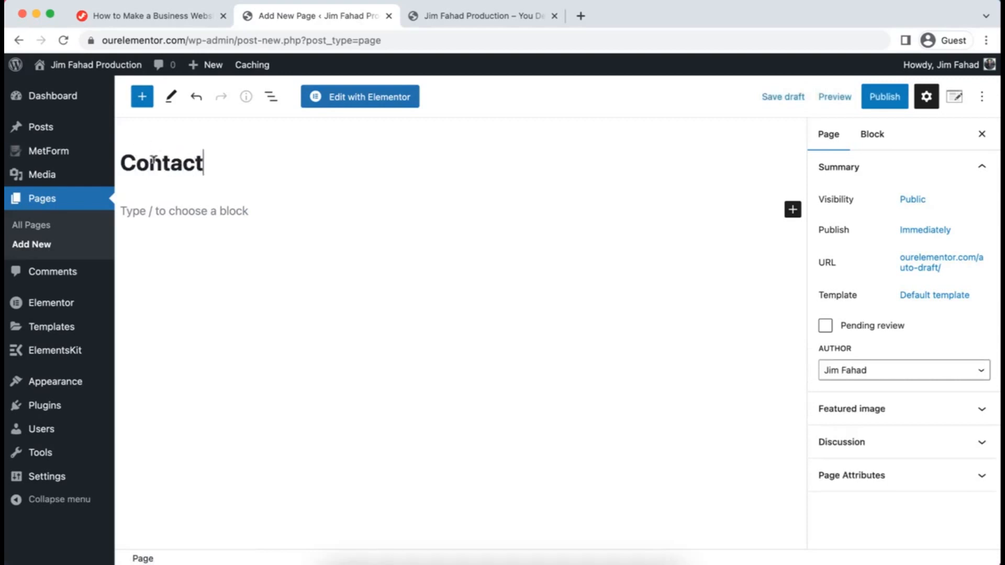
{"action": "left_click", "coordinate": [882, 104]}
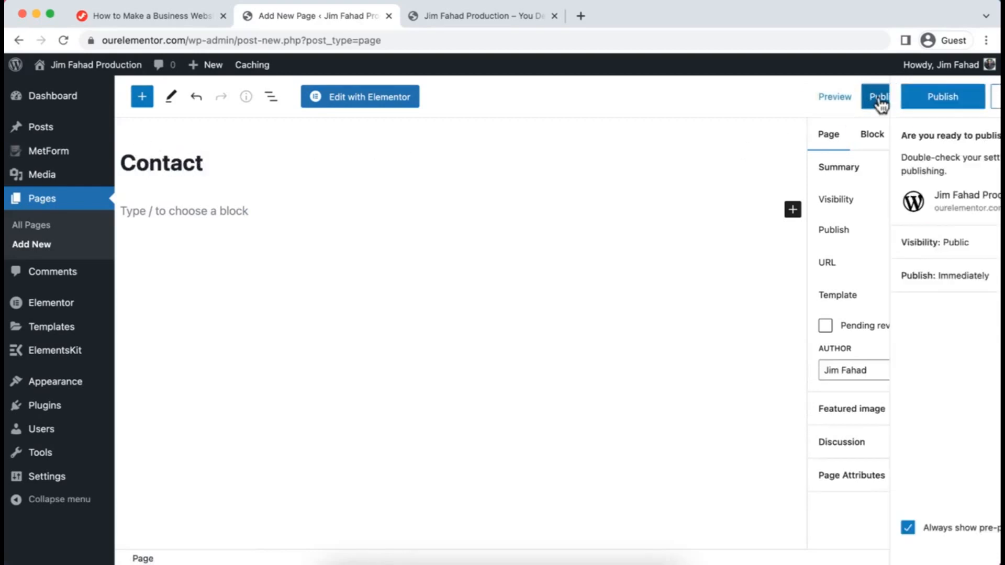
{"action": "left_click", "coordinate": [872, 99]}
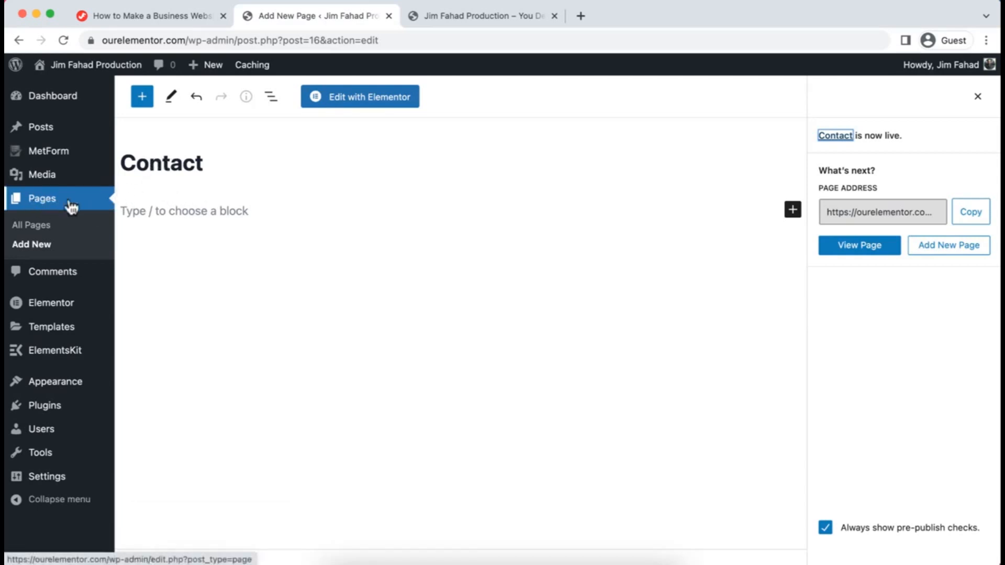
{"action": "left_click", "coordinate": [44, 230]}
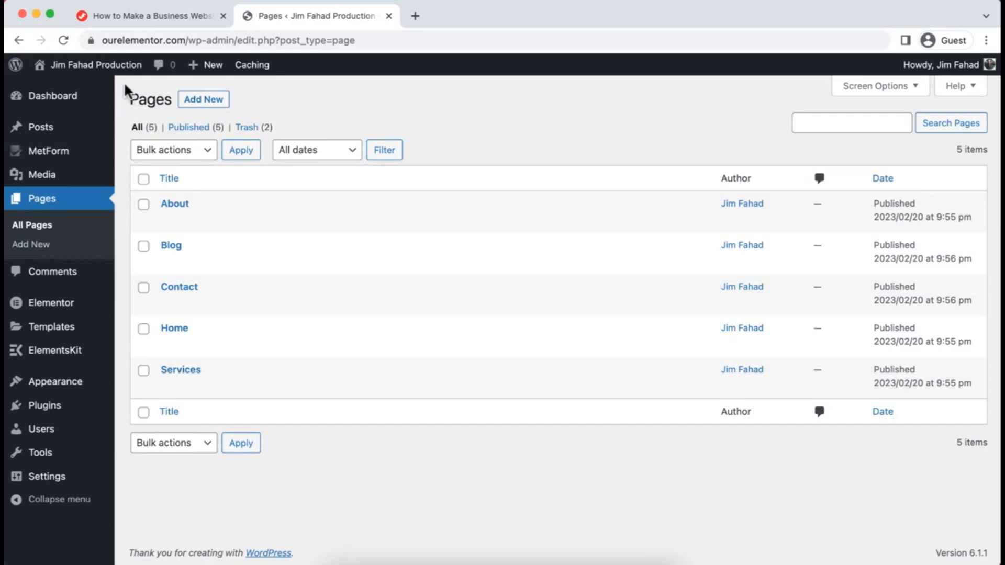
Check the live site's header menu lists the five pages, then return to the Pages list.
{"action": "mouse_move", "coordinate": [104, 65]}
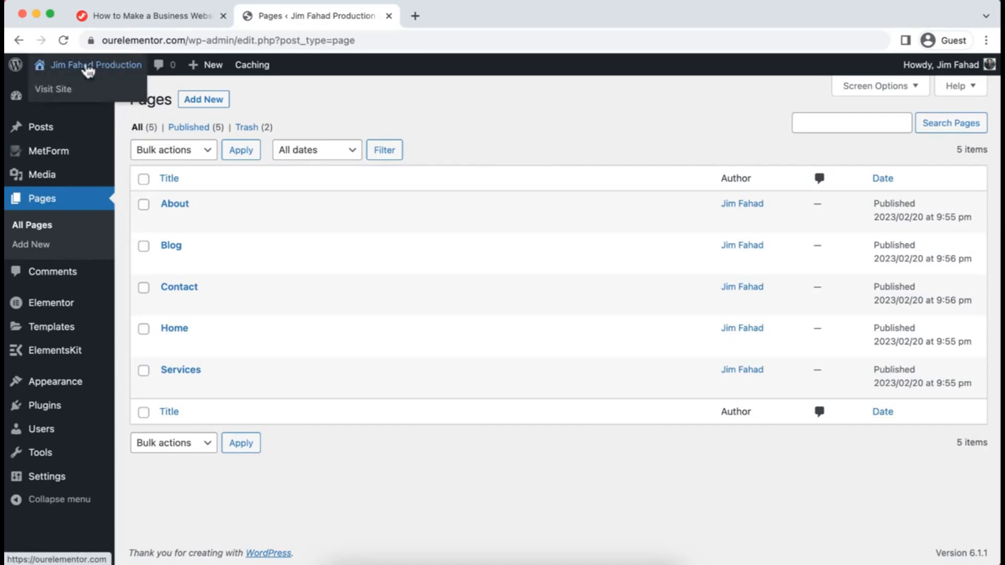
{"action": "left_click", "coordinate": [62, 91], "text": "super"}
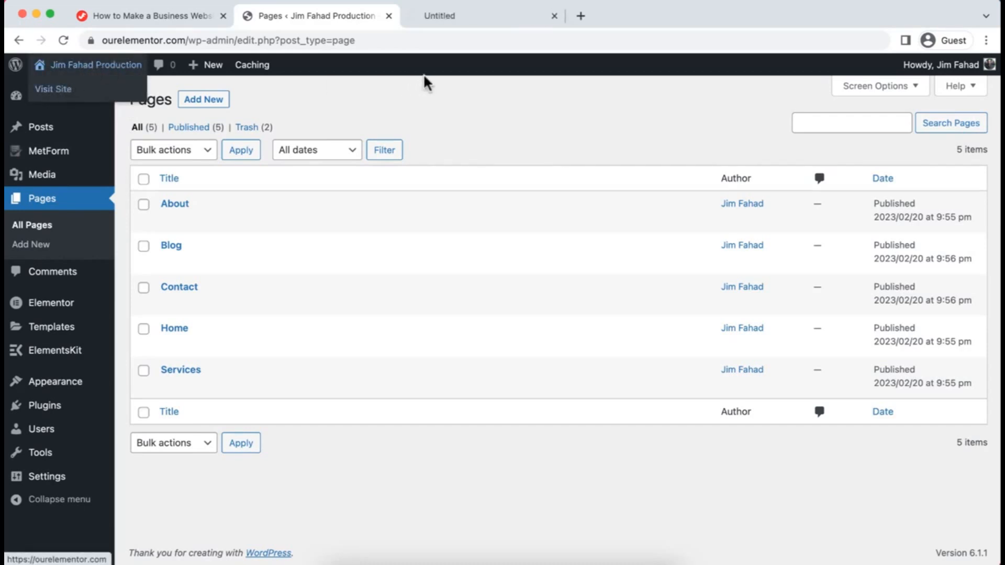
{"action": "left_click", "coordinate": [471, 17]}
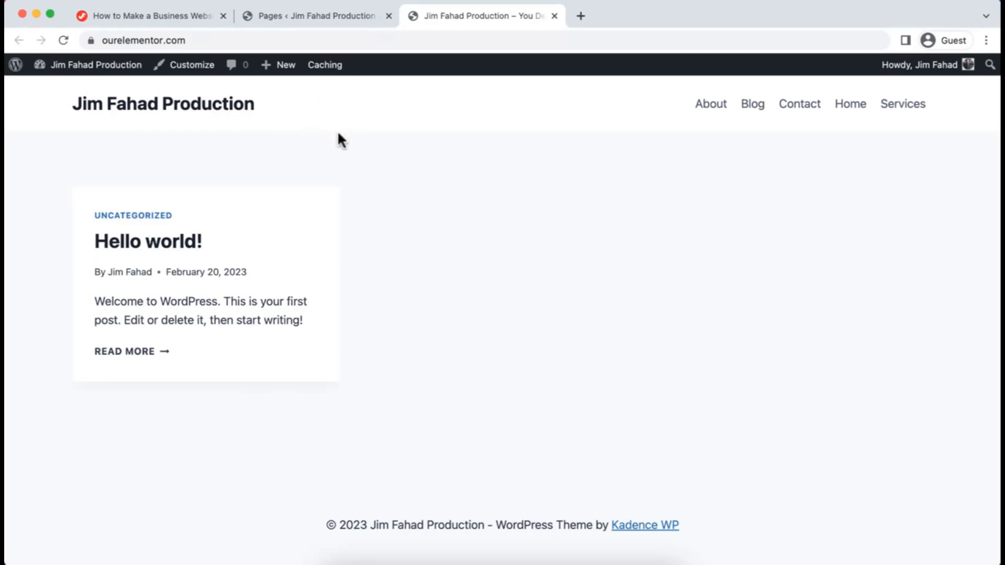
{"action": "left_click", "coordinate": [322, 14]}
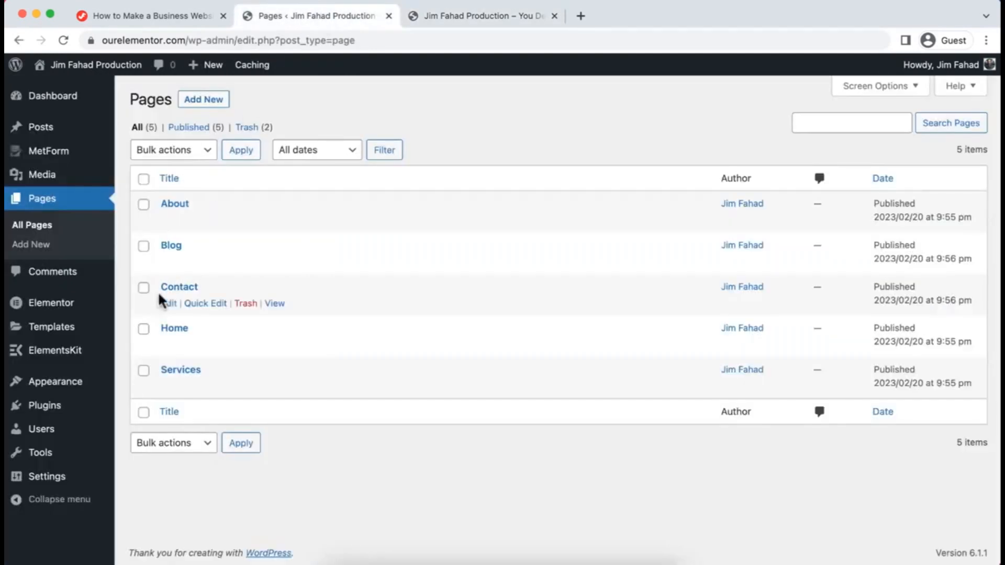
In Reading Settings, make Home the static homepage and Blog the posts page, and save.
{"action": "mouse_move", "coordinate": [33, 479]}
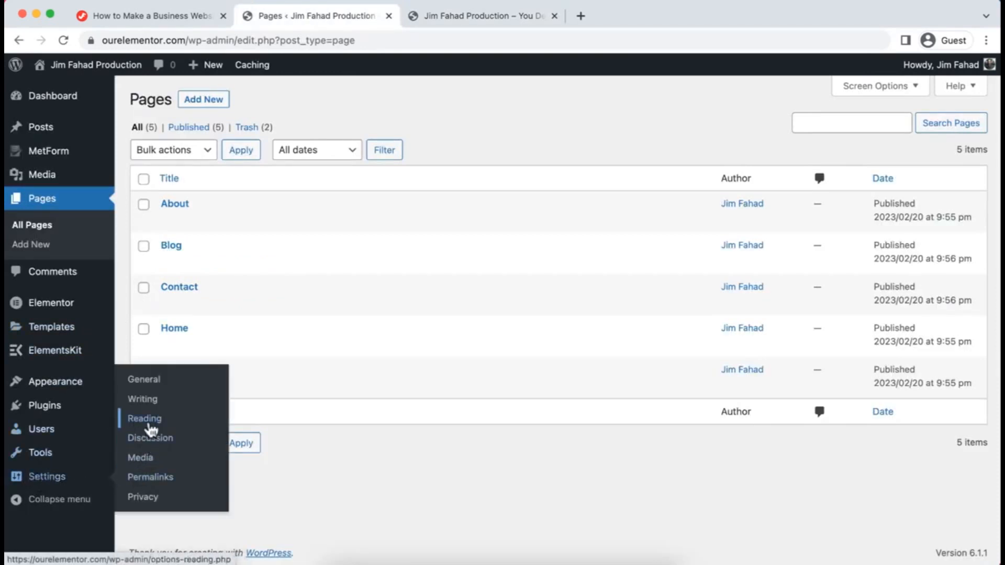
{"action": "left_click", "coordinate": [147, 419]}
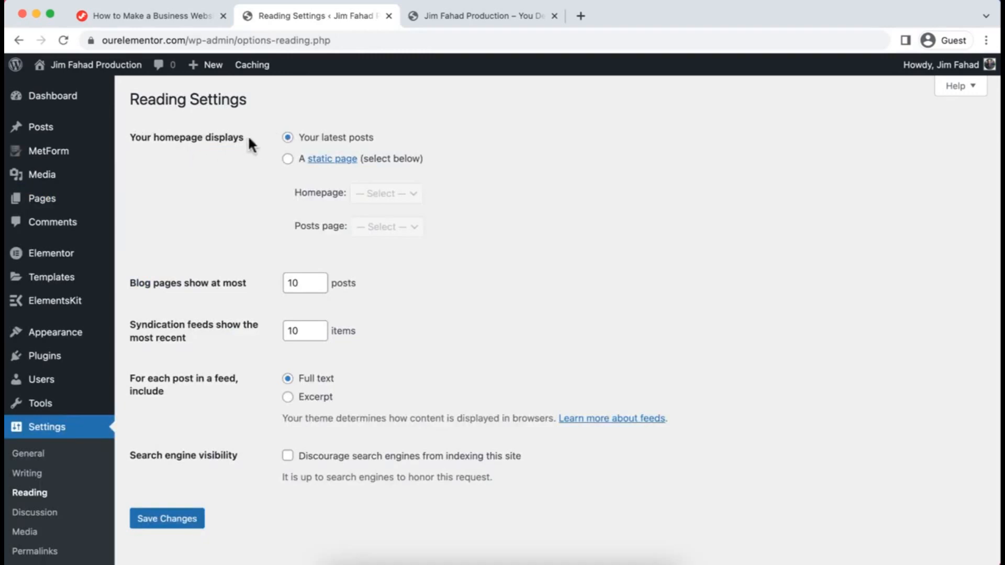
{"action": "left_click", "coordinate": [287, 160]}
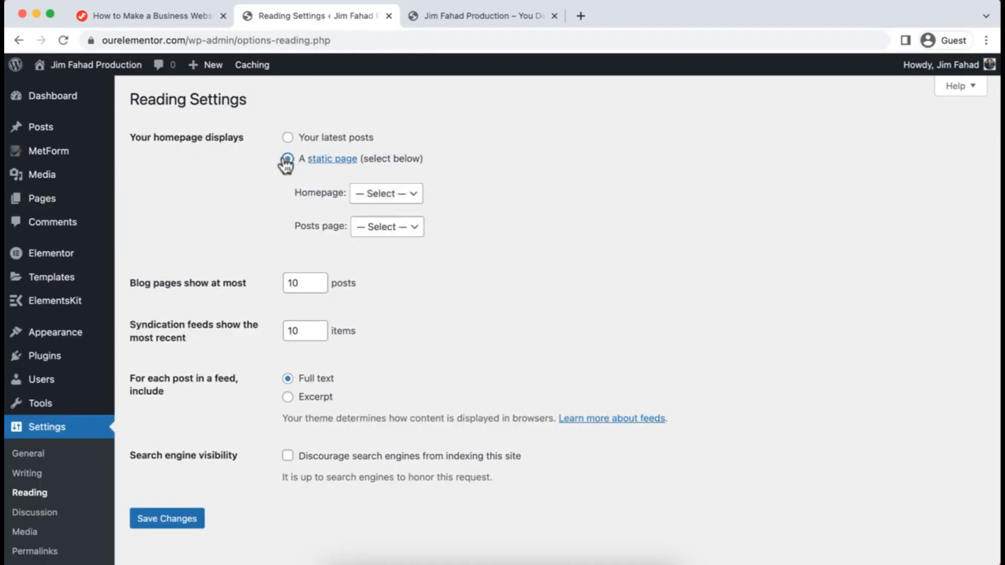
{"action": "left_click", "coordinate": [374, 195]}
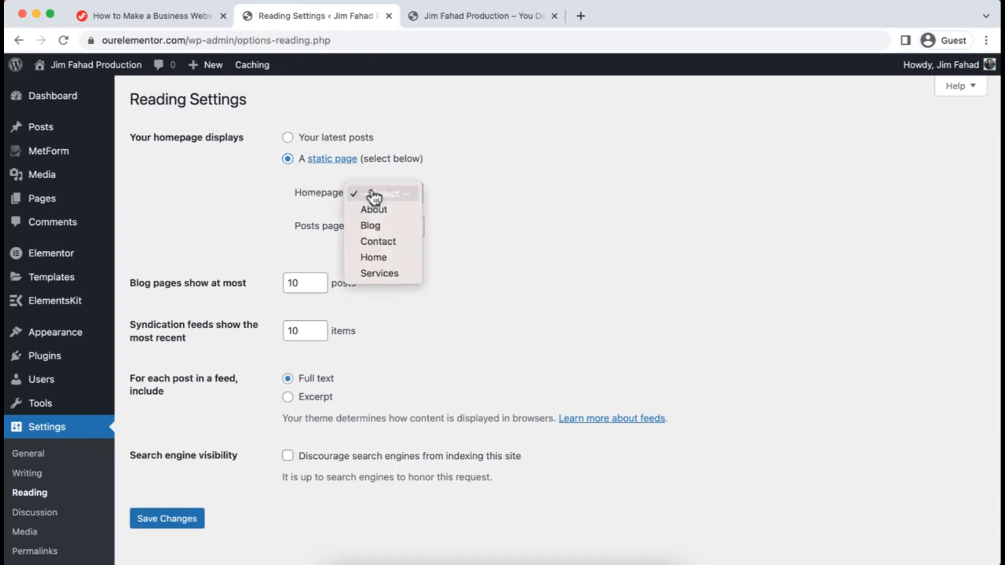
{"action": "left_click", "coordinate": [377, 257]}
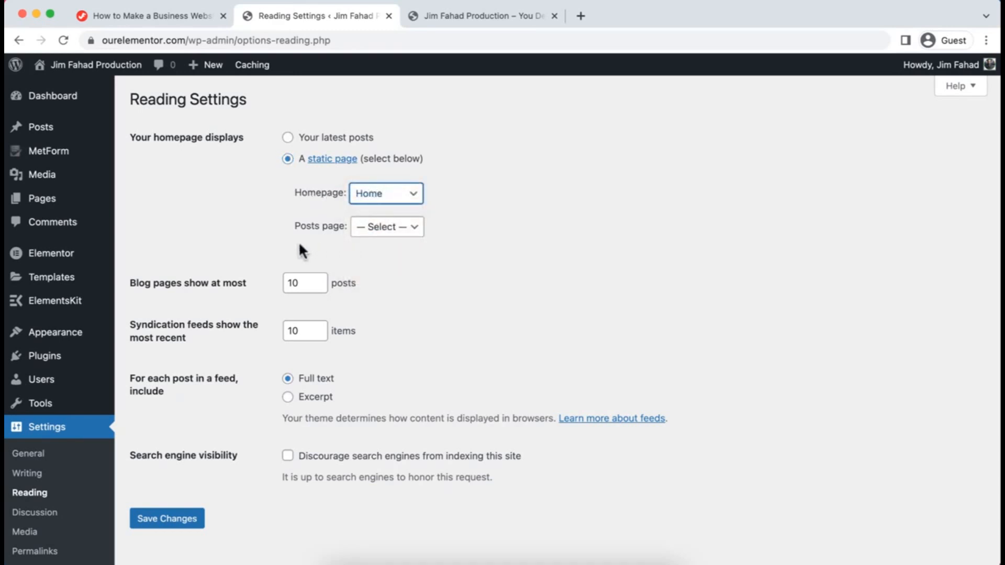
{"action": "left_click", "coordinate": [381, 229]}
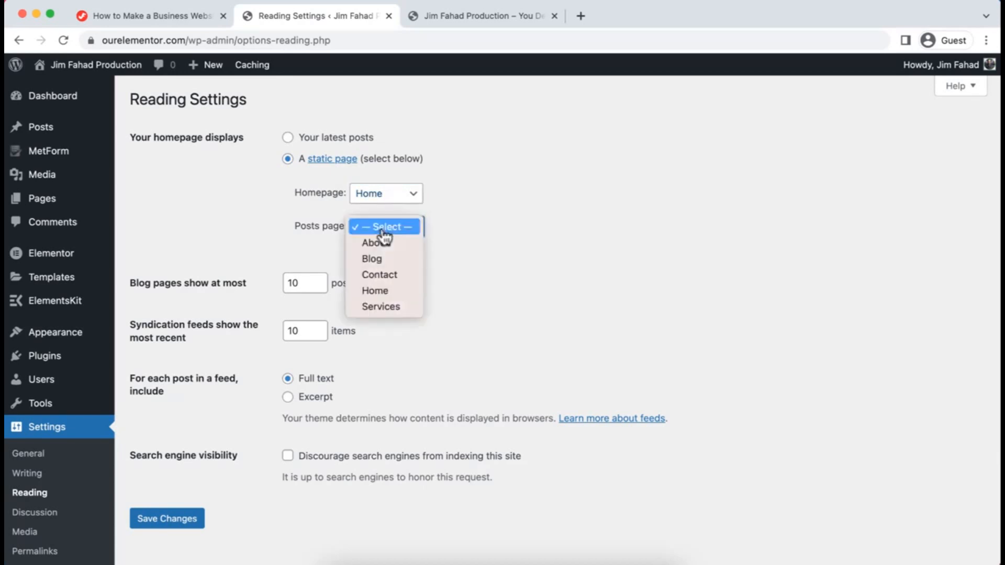
{"action": "left_click", "coordinate": [375, 261]}
{"action": "scroll", "coordinate": [255, 309], "scroll_direction": "down", "scroll_amount": 1}
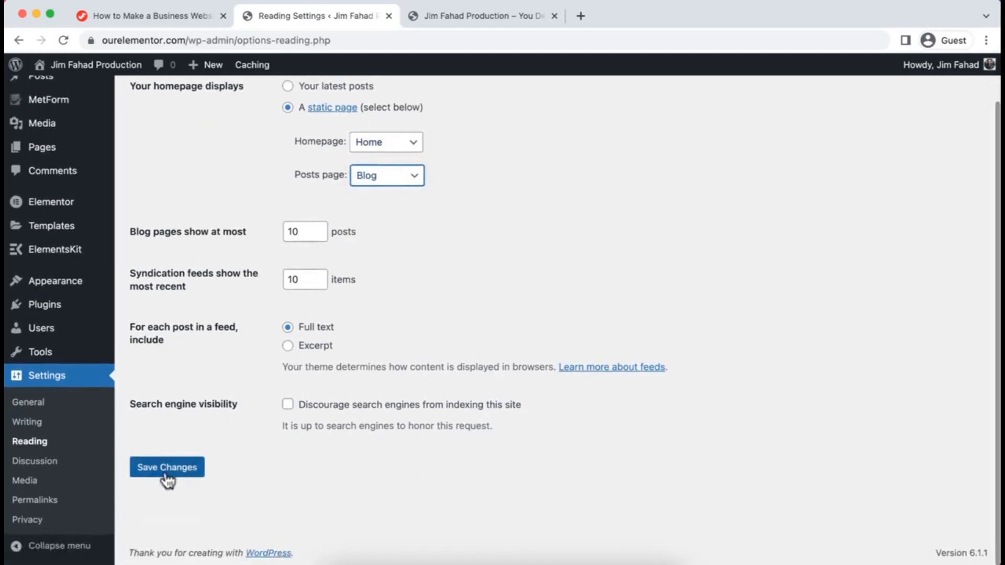
{"action": "left_click", "coordinate": [196, 471]}
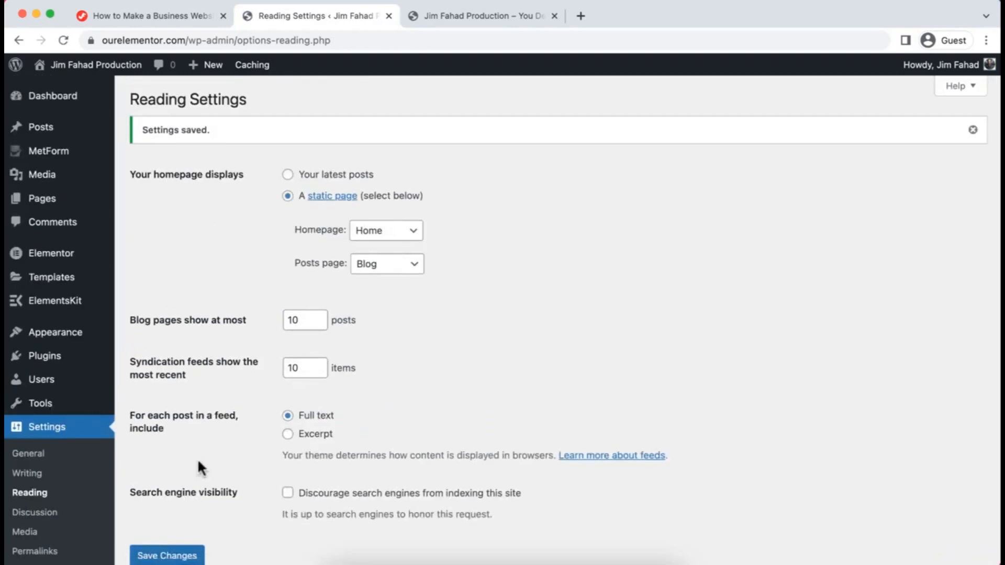
{"action": "left_click", "coordinate": [455, 20]}
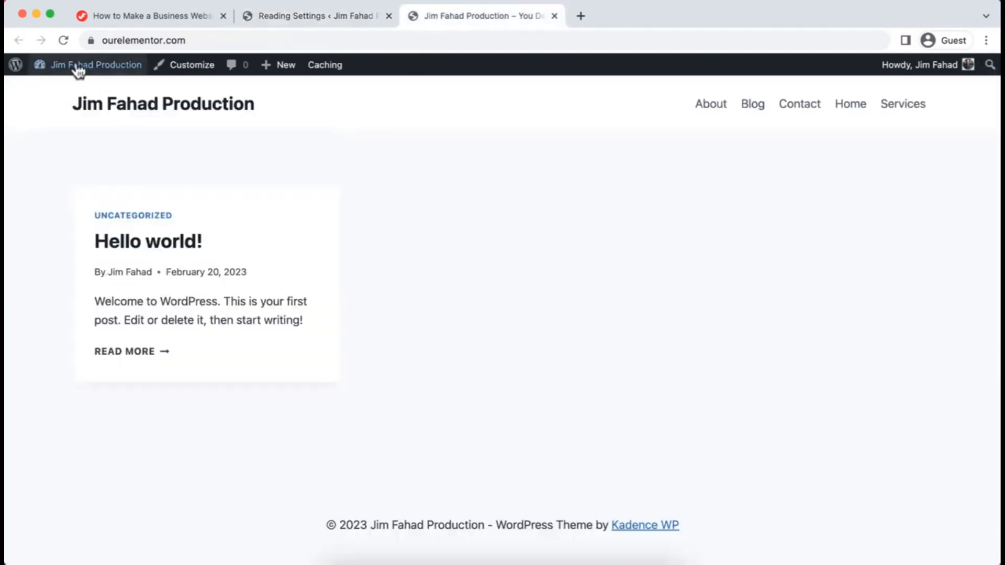
{"action": "left_click", "coordinate": [64, 41]}
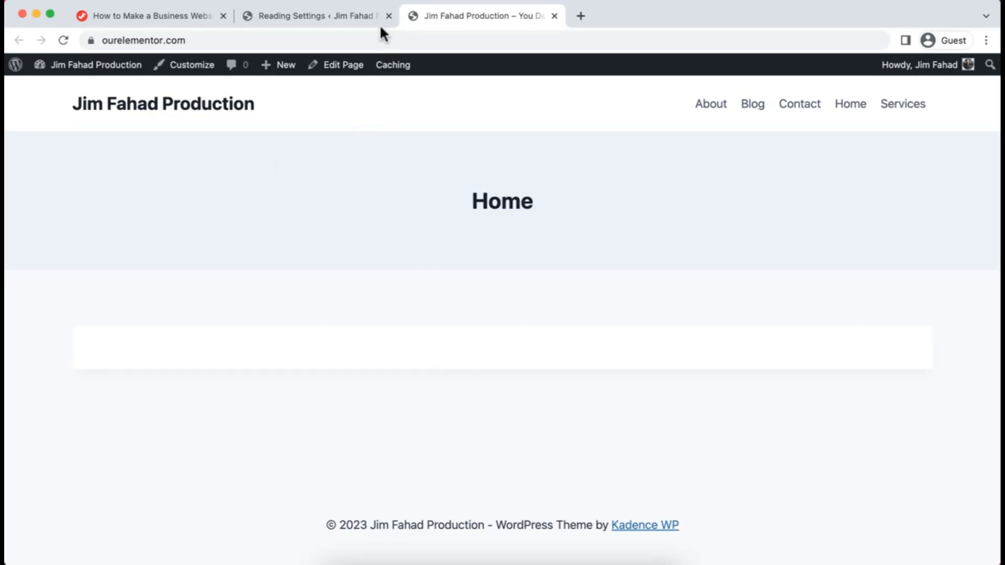
{"action": "left_click", "coordinate": [340, 15]}
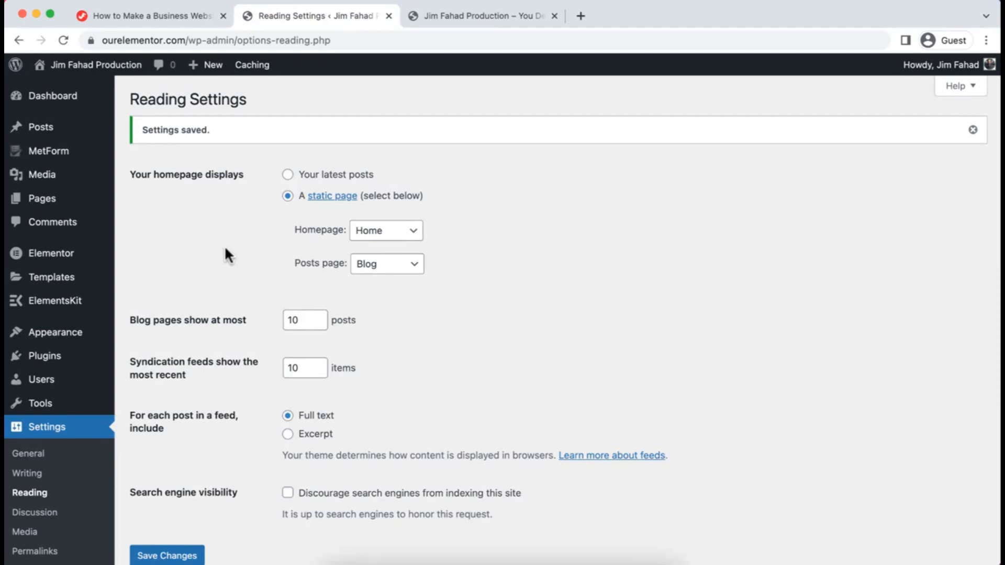
{"action": "mouse_move", "coordinate": [40, 197]}
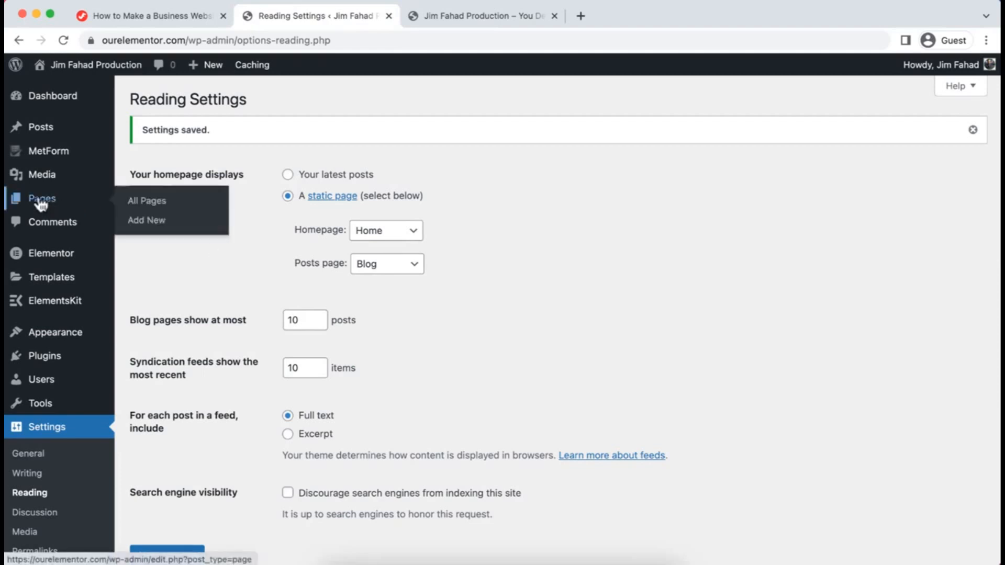
Open the Home page from All Pages and launch it in Elementor.
{"action": "left_click", "coordinate": [148, 203]}
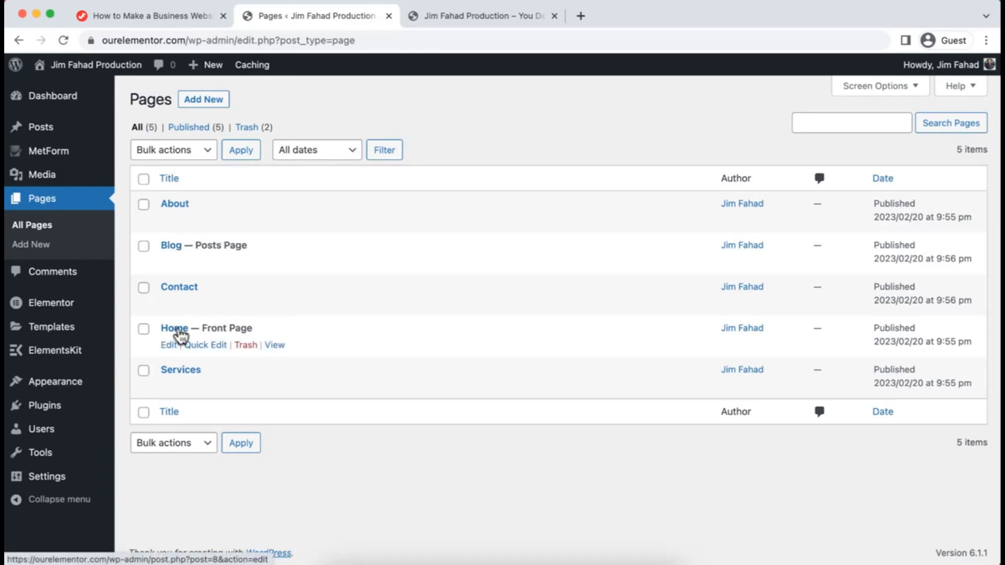
{"action": "left_click", "coordinate": [169, 346]}
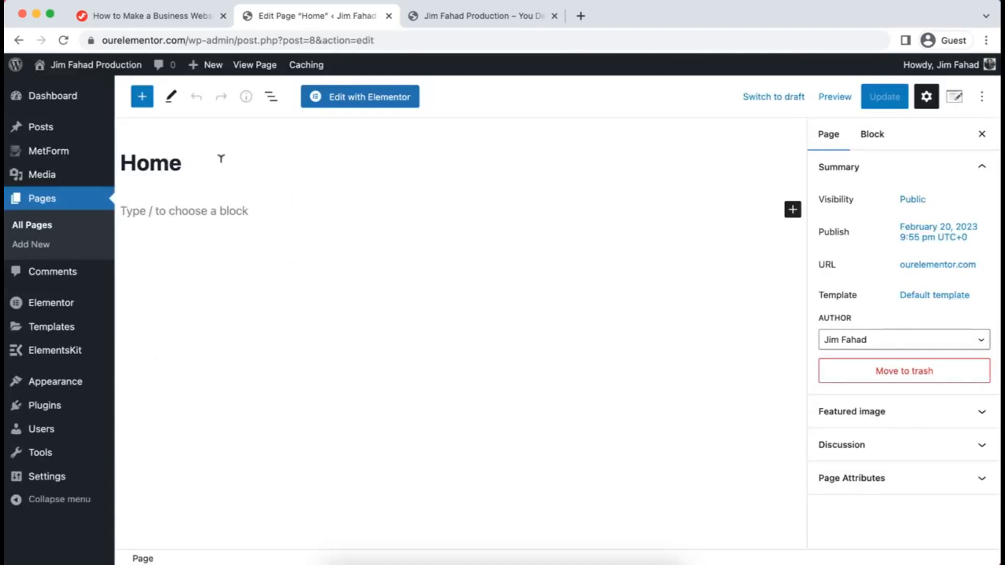
{"action": "left_click", "coordinate": [369, 104]}
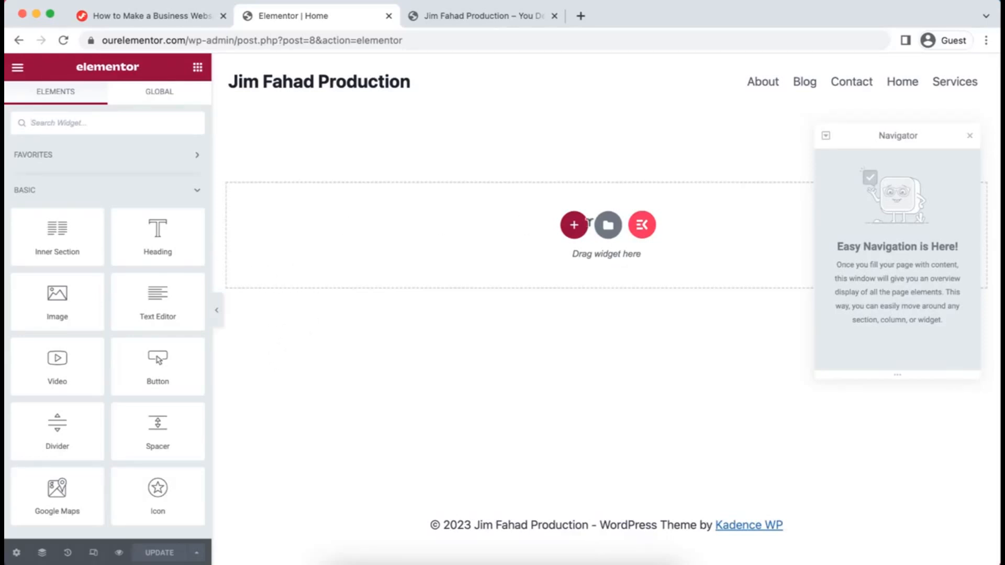
Close the Navigator panel and collapse the PRO section of the Elementor widget panel.
{"action": "left_click", "coordinate": [971, 137]}
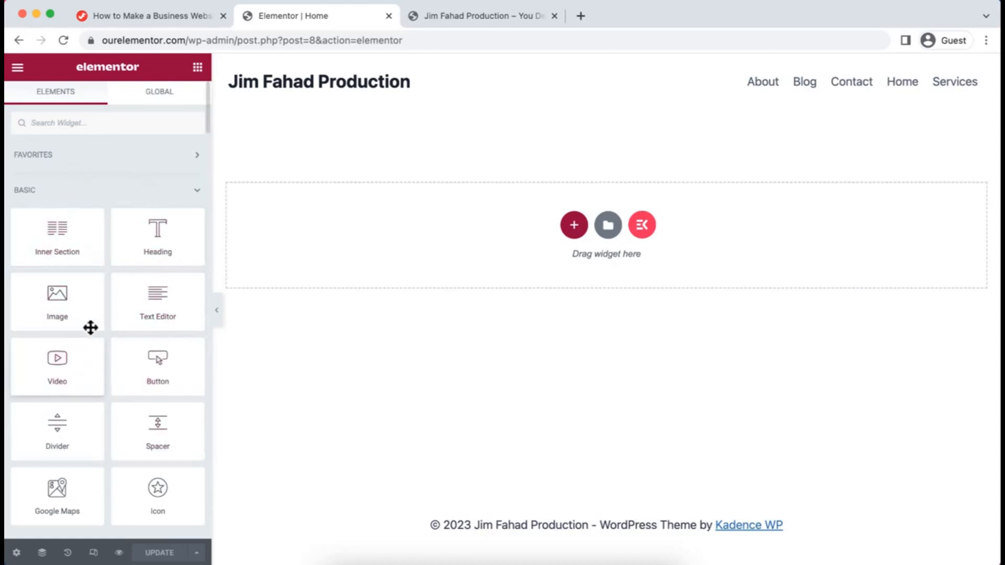
{"action": "scroll", "coordinate": [104, 330], "scroll_direction": "down", "scroll_amount": 3}
{"action": "scroll", "coordinate": [104, 331], "scroll_direction": "up", "scroll_amount": 3}
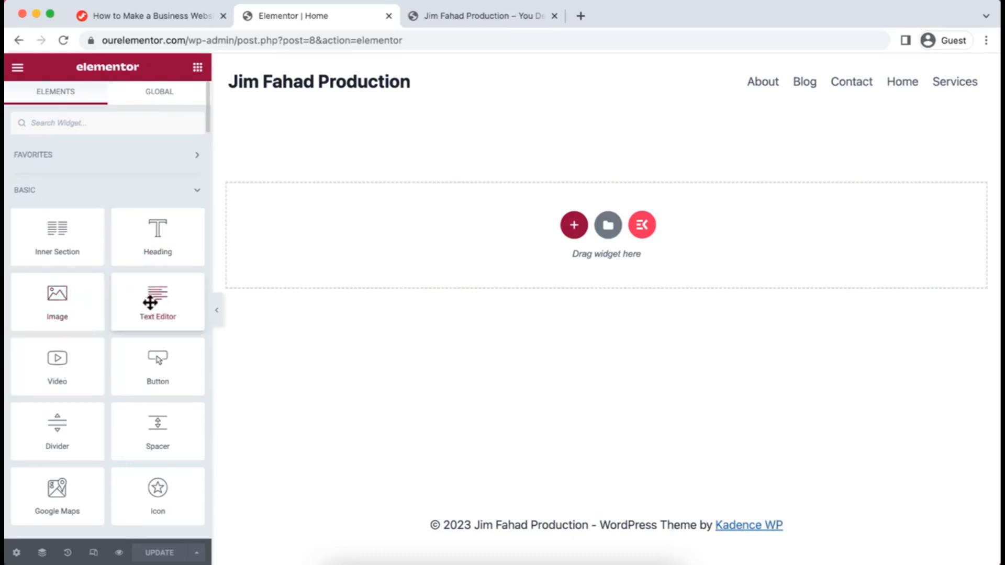
{"action": "scroll", "coordinate": [112, 374], "scroll_direction": "down", "scroll_amount": 3}
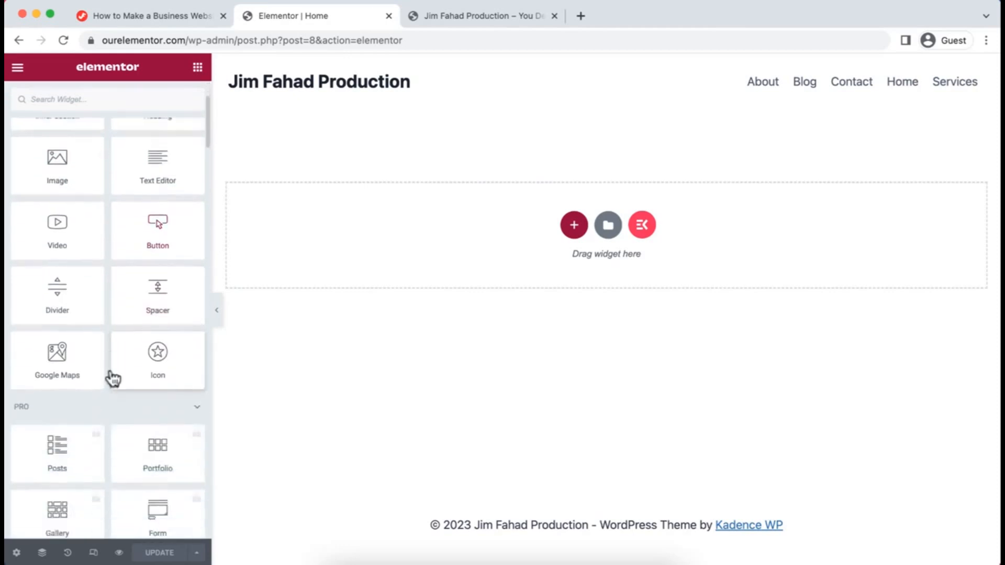
{"action": "scroll", "coordinate": [110, 376], "scroll_direction": "down", "scroll_amount": 5}
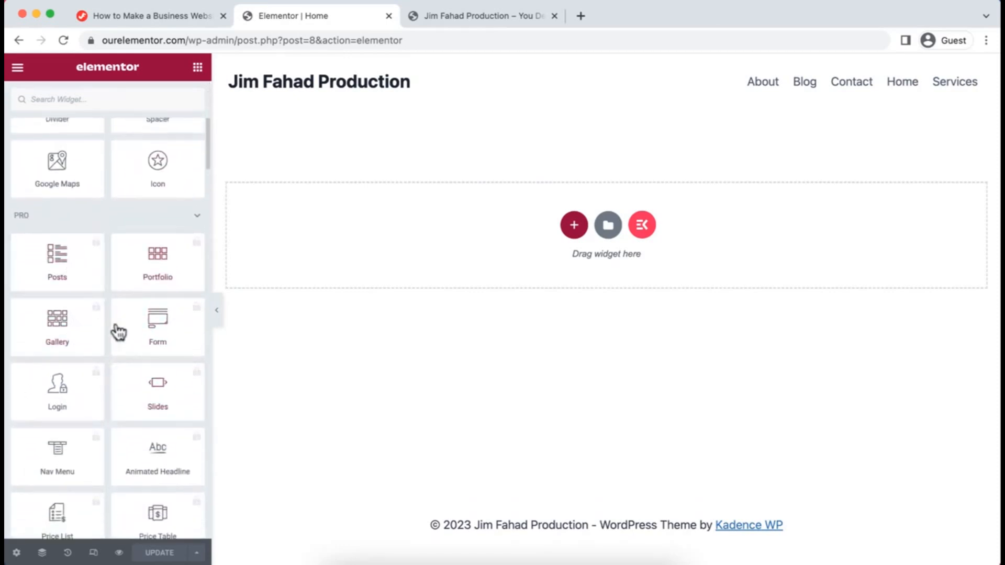
{"action": "scroll", "coordinate": [112, 345], "scroll_direction": "down", "scroll_amount": 3}
{"action": "scroll", "coordinate": [108, 359], "scroll_direction": "up", "scroll_amount": 1}
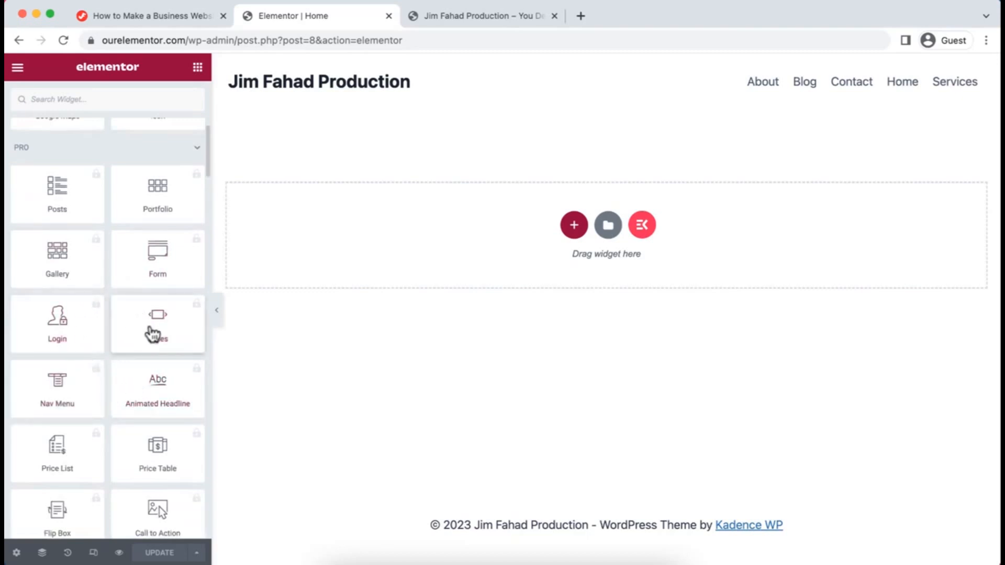
{"action": "scroll", "coordinate": [88, 235], "scroll_direction": "up", "scroll_amount": 2}
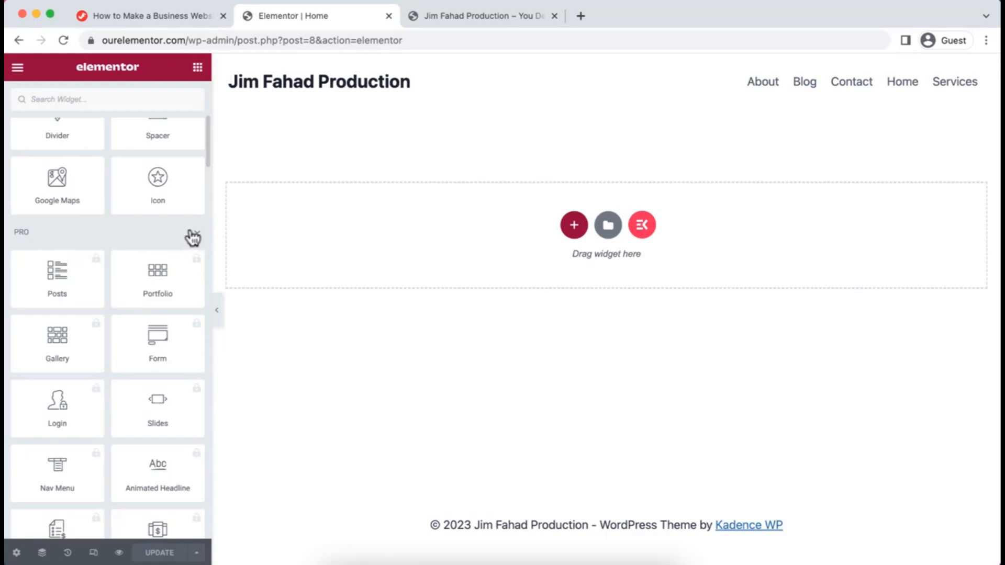
{"action": "left_click", "coordinate": [199, 236]}
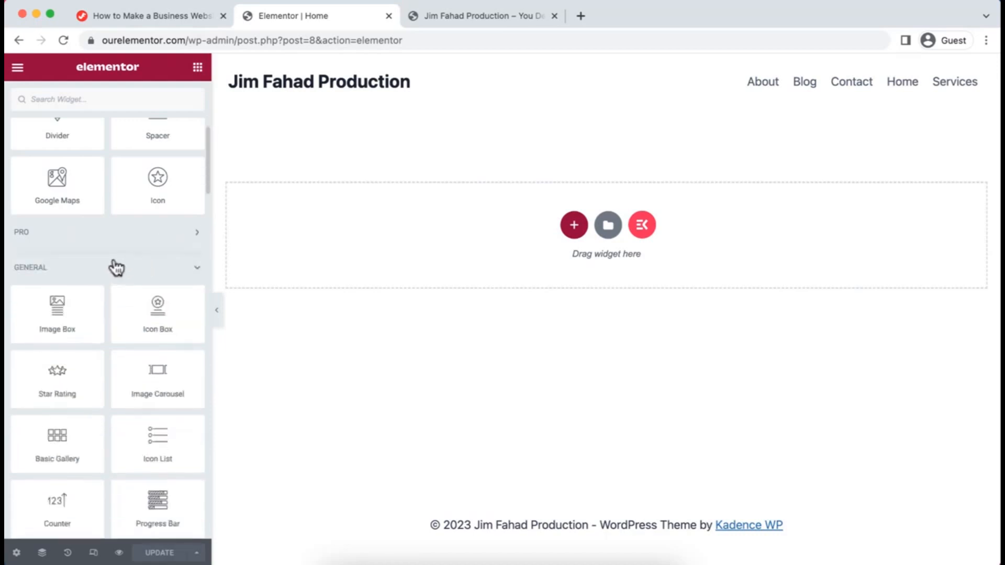
{"action": "scroll", "coordinate": [128, 324], "scroll_direction": "down", "scroll_amount": 2}
{"action": "scroll", "coordinate": [127, 322], "scroll_direction": "down", "scroll_amount": 4}
{"action": "scroll", "coordinate": [128, 322], "scroll_direction": "up", "scroll_amount": 4}
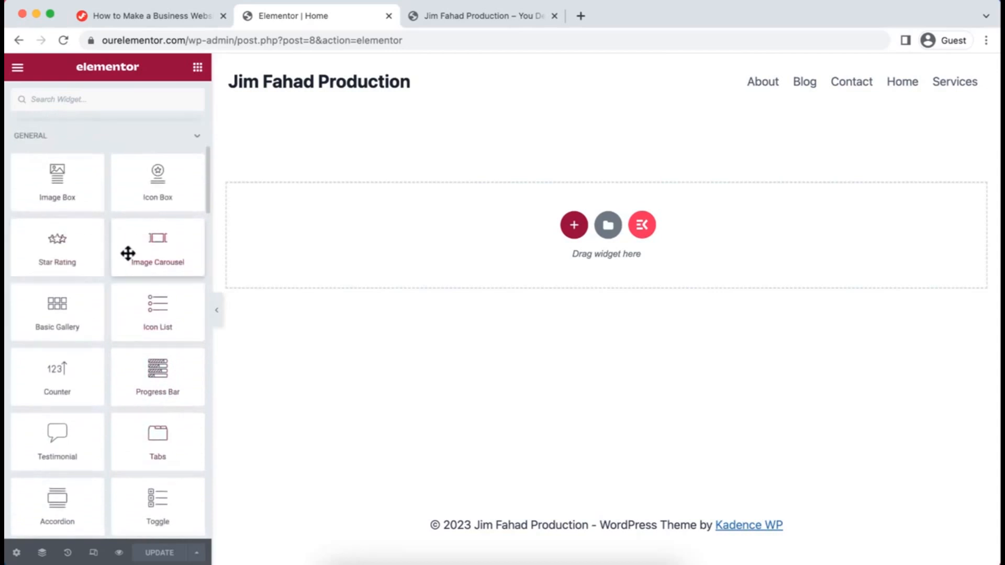
{"action": "scroll", "coordinate": [127, 231], "scroll_direction": "up", "scroll_amount": 8}
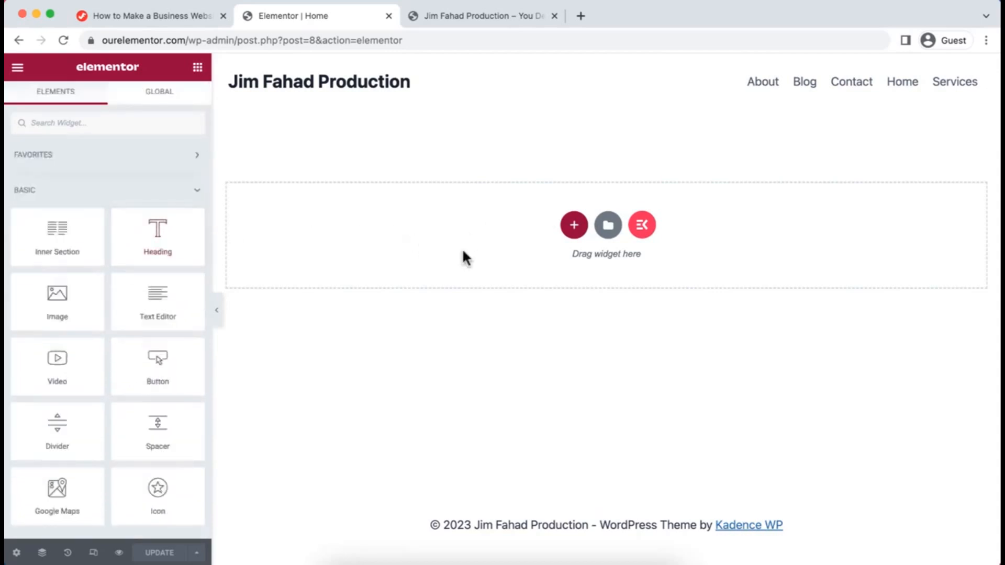
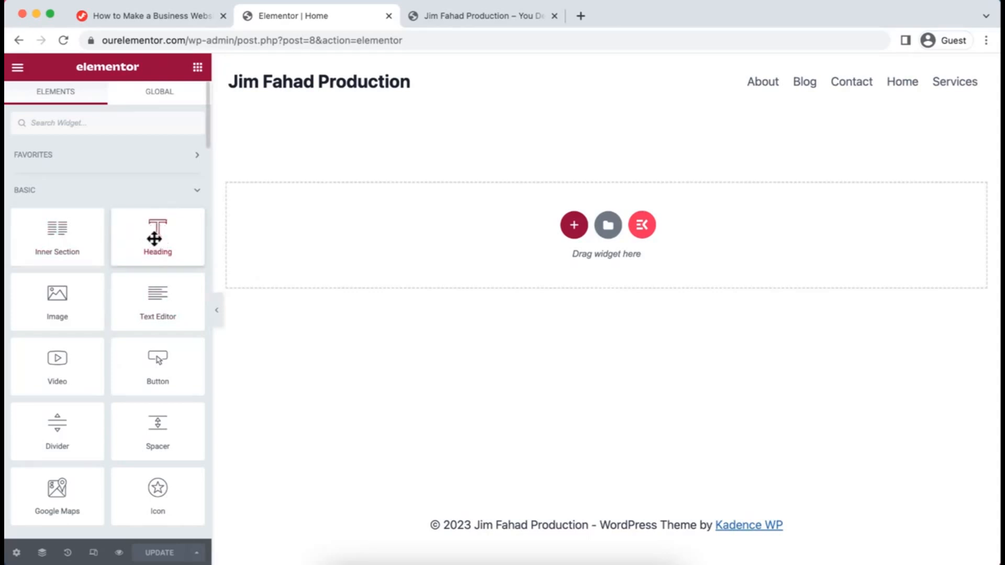
Add a Heading widget reading 'Jim Fahad Digital' and center-align it.
{"action": "left_click_drag", "start_coordinate": [155, 236], "coordinate": [498, 224]}
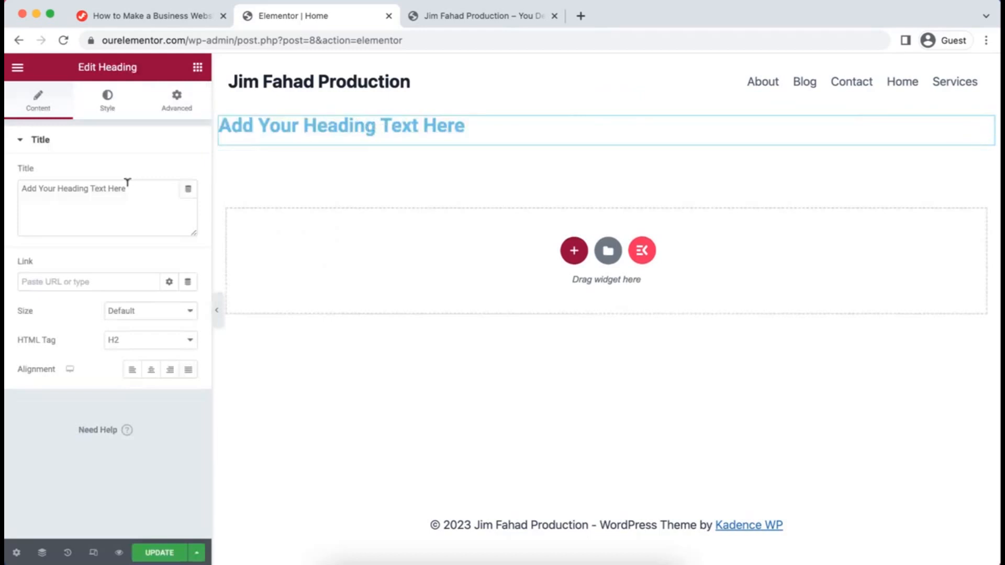
{"action": "left_click_drag", "start_coordinate": [129, 187], "coordinate": [5, 191]}
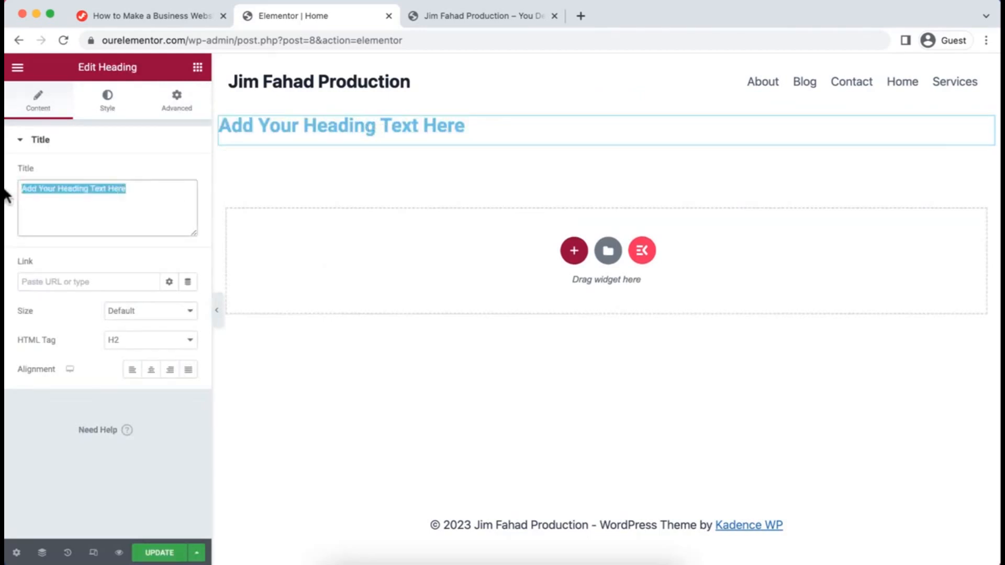
{"action": "type", "text": "Jim Fahad Digital"}
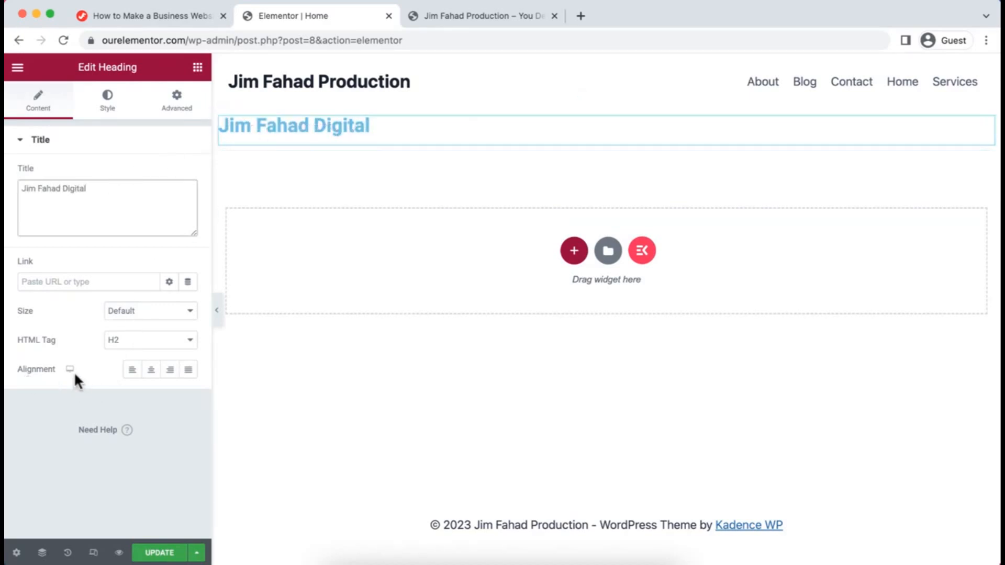
{"action": "left_click", "coordinate": [153, 373]}
{"action": "left_click", "coordinate": [170, 376]}
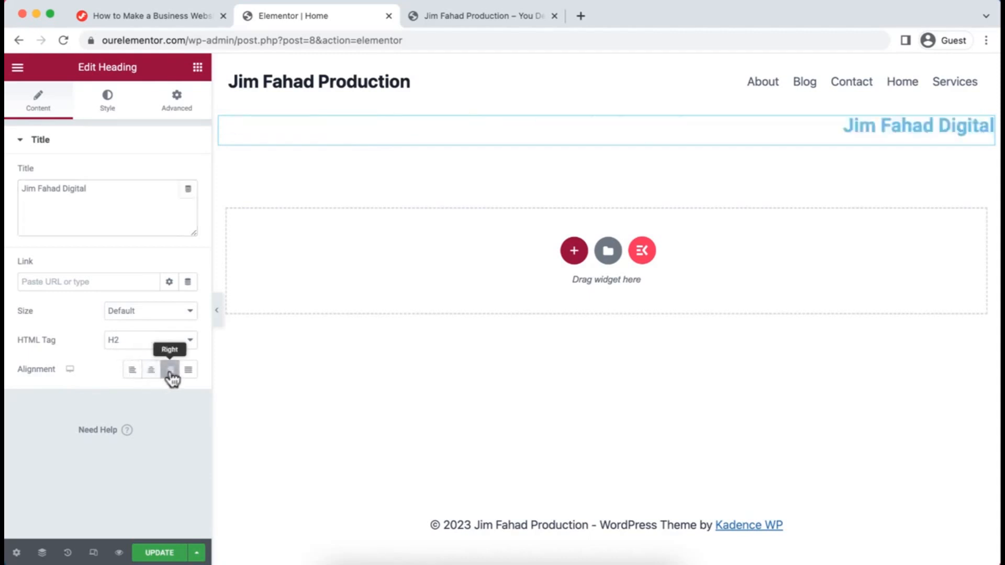
{"action": "left_click", "coordinate": [153, 373]}
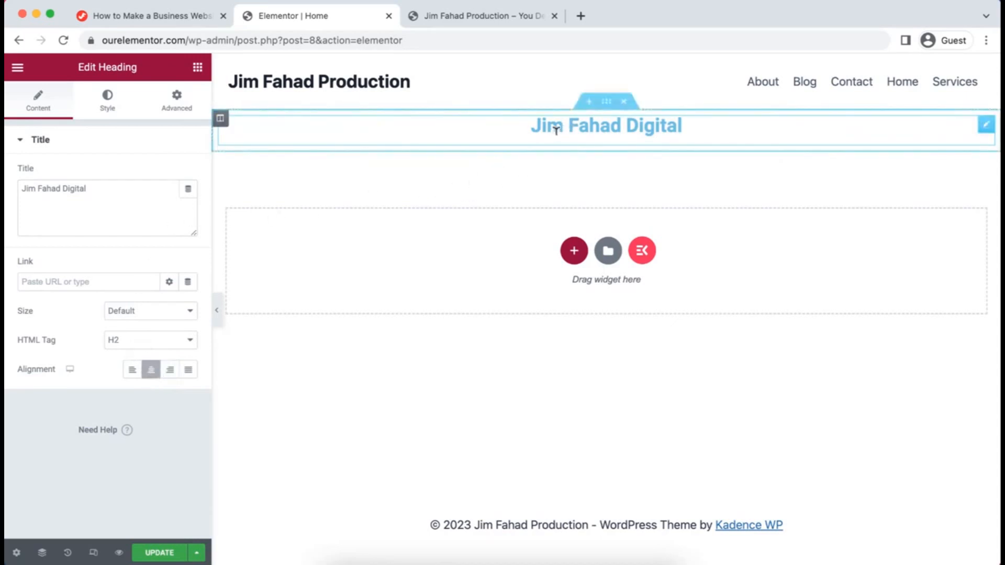
{"action": "left_click", "coordinate": [108, 105]}
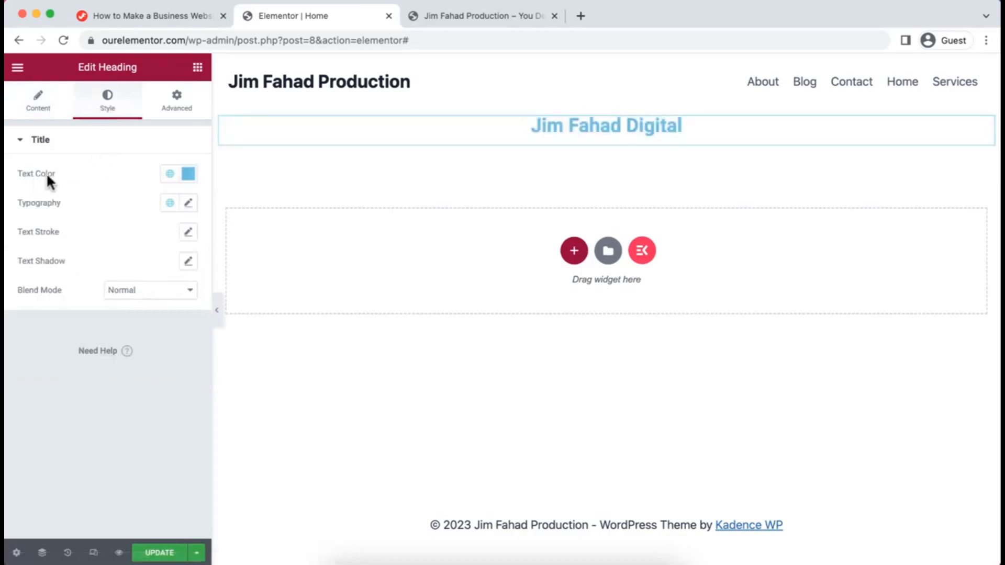
Change the heading's text colour from light blue to red #FF2A57.
{"action": "left_click", "coordinate": [189, 178]}
{"action": "mouse_move", "coordinate": [112, 283]}
{"action": "left_mouse_down"}
{"action": "mouse_move", "coordinate": [149, 249]}
{"action": "mouse_move", "coordinate": [169, 257]}
{"action": "mouse_move", "coordinate": [174, 341]}
{"action": "left_mouse_up"}
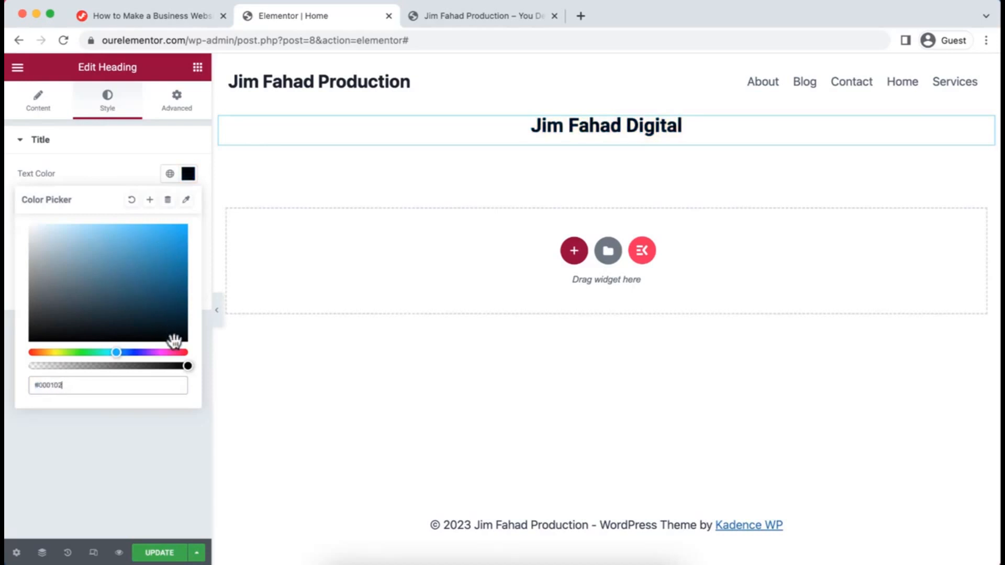
{"action": "left_click_drag", "start_coordinate": [117, 352], "coordinate": [182, 352]}
{"action": "left_click_drag", "start_coordinate": [168, 301], "coordinate": [161, 224]}
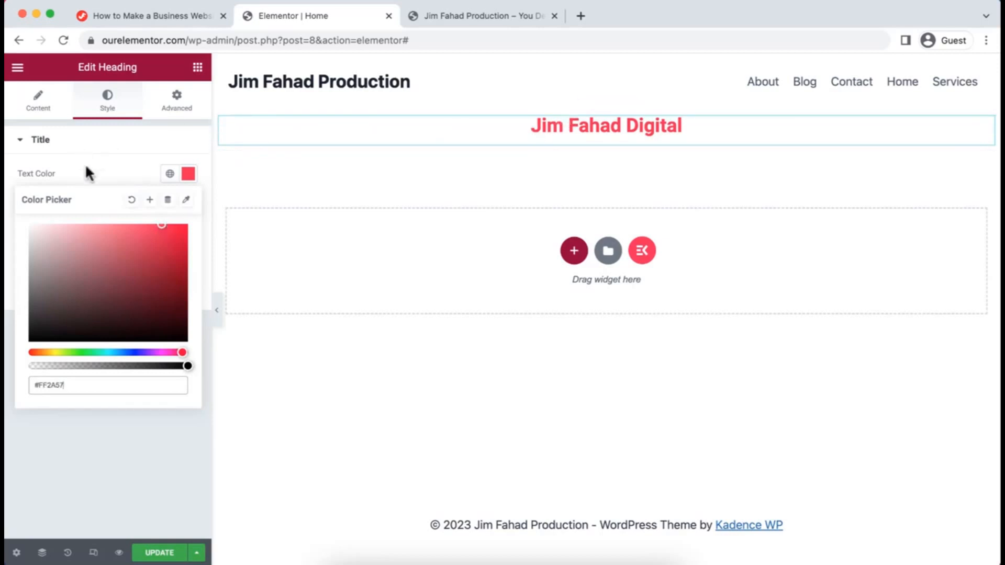
{"action": "left_click", "coordinate": [105, 172]}
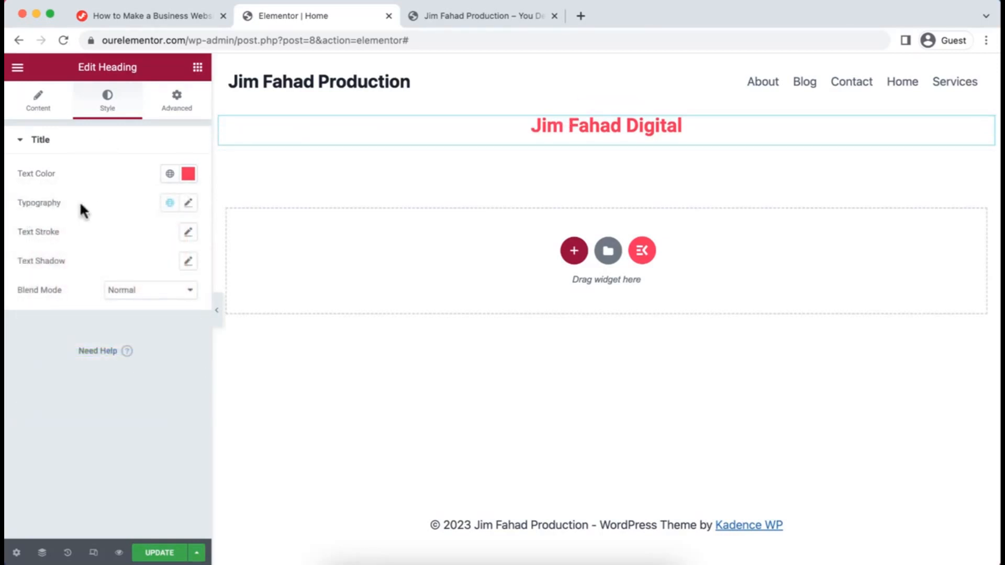
Set the heading's typography font family to Poppins.
{"action": "left_click", "coordinate": [188, 204]}
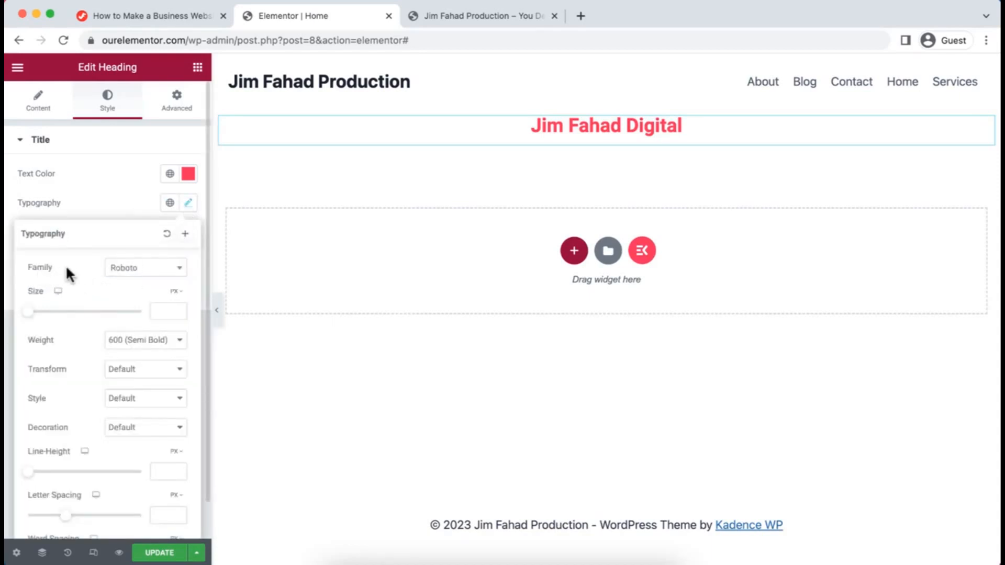
{"action": "left_click", "coordinate": [153, 273]}
{"action": "scroll", "coordinate": [158, 393], "scroll_direction": "down", "scroll_amount": 2}
{"action": "scroll", "coordinate": [159, 393], "scroll_direction": "down", "scroll_amount": 3}
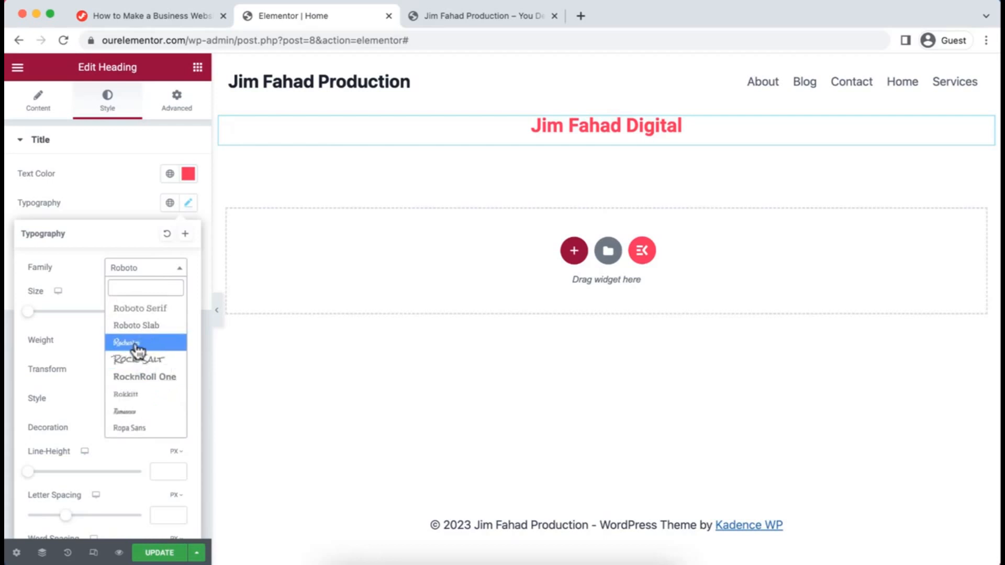
{"action": "left_click", "coordinate": [131, 343]}
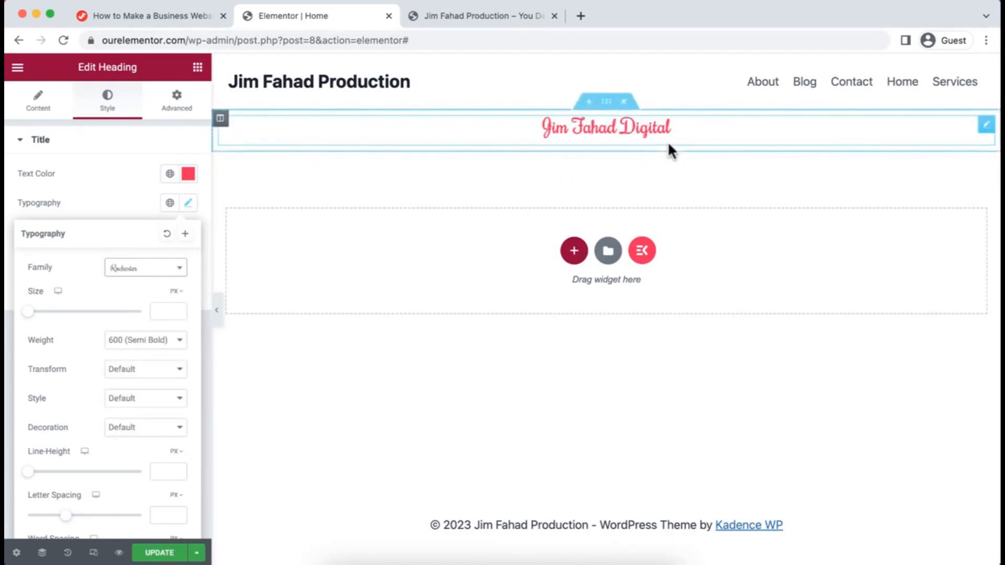
{"action": "left_click", "coordinate": [155, 271]}
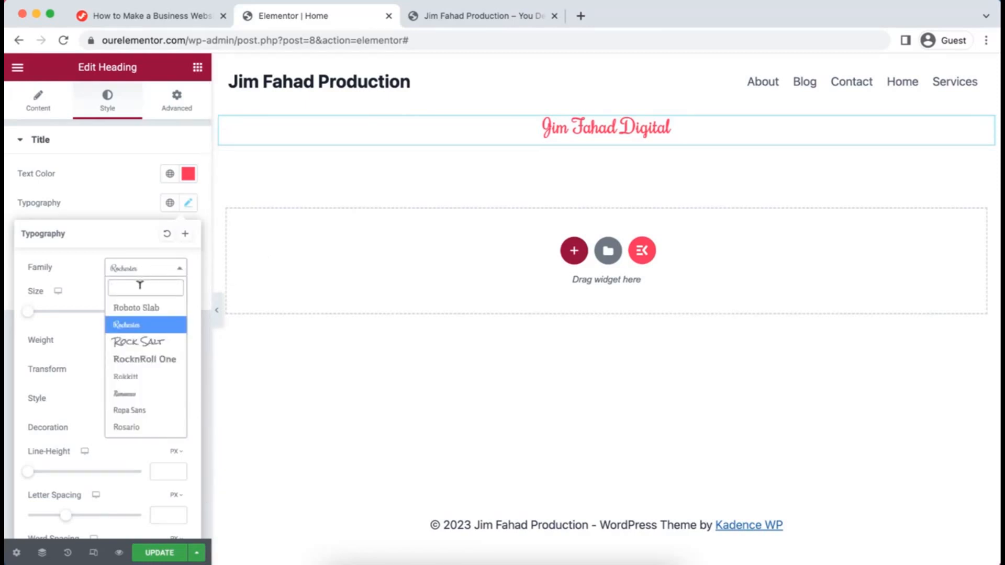
{"action": "type", "text": "poppin"}
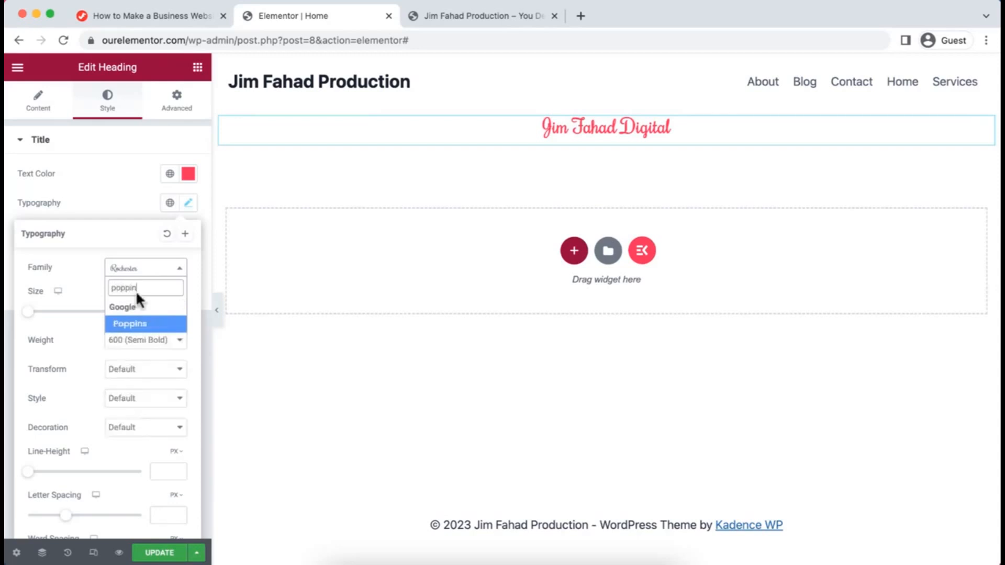
{"action": "left_click", "coordinate": [142, 324]}
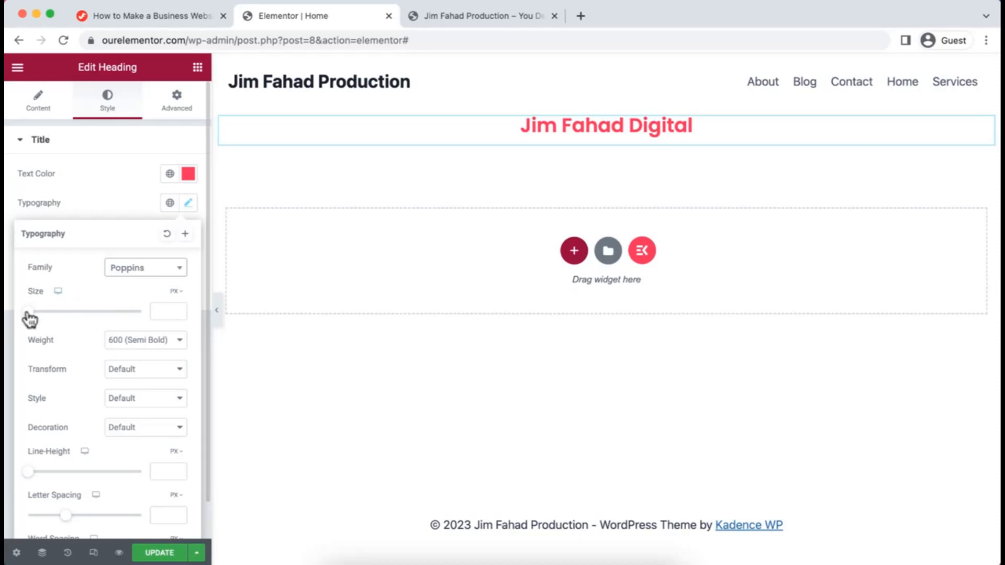
Make the heading 62 px, weight 800 (Extra Bold), uppercase.
{"action": "left_click_drag", "start_coordinate": [29, 316], "coordinate": [64, 315]}
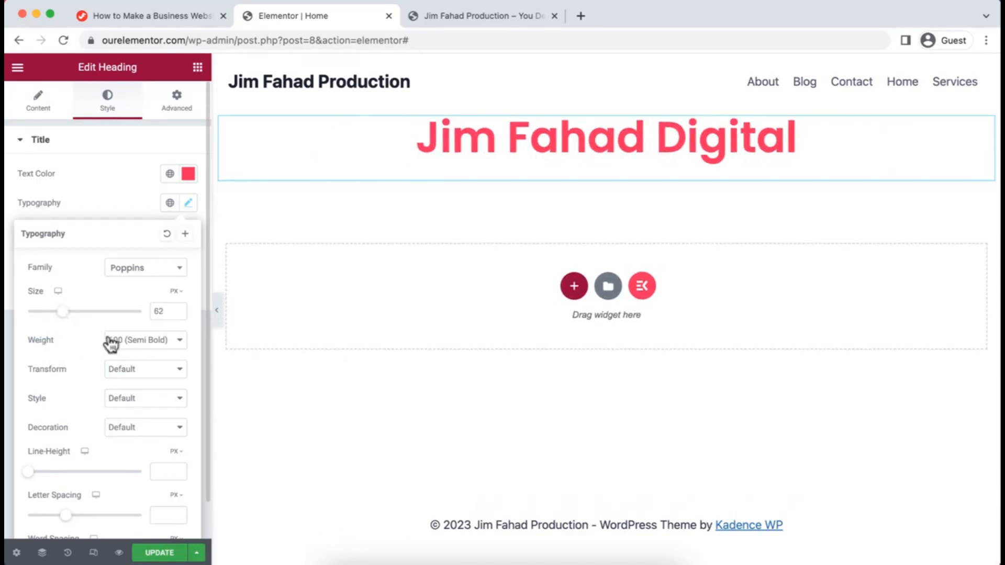
{"action": "left_click", "coordinate": [131, 342]}
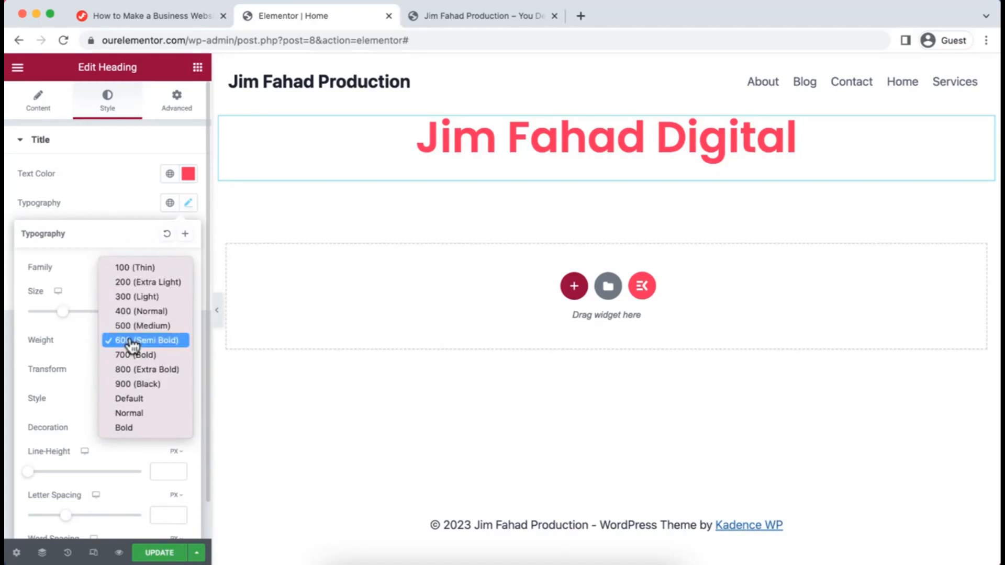
{"action": "left_click", "coordinate": [137, 296]}
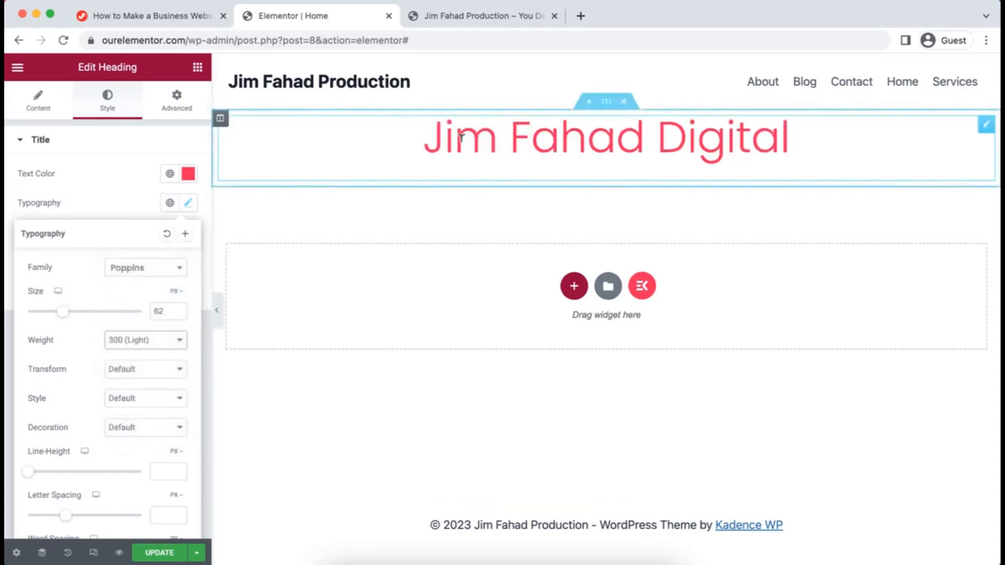
{"action": "left_click", "coordinate": [132, 341]}
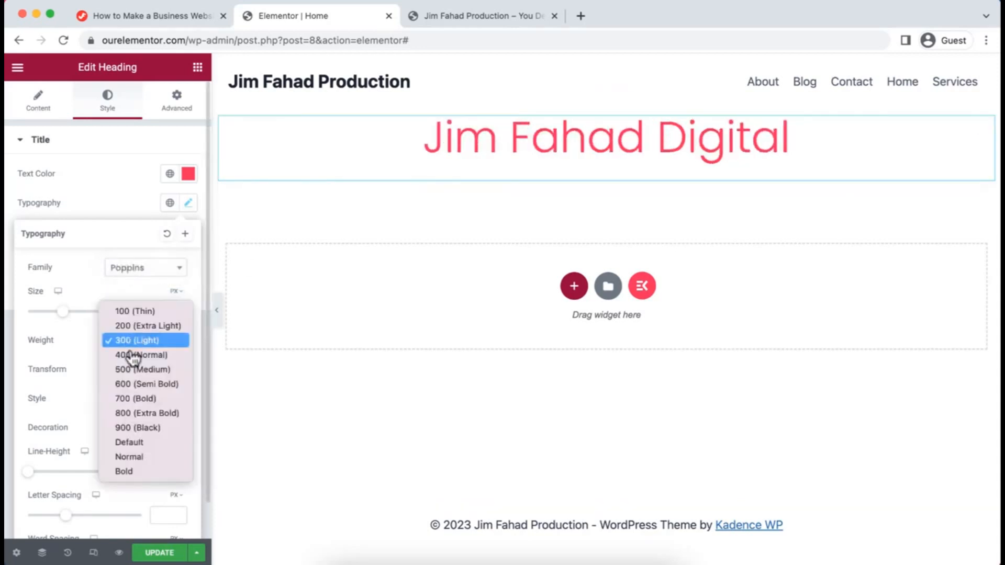
{"action": "left_click", "coordinate": [144, 418]}
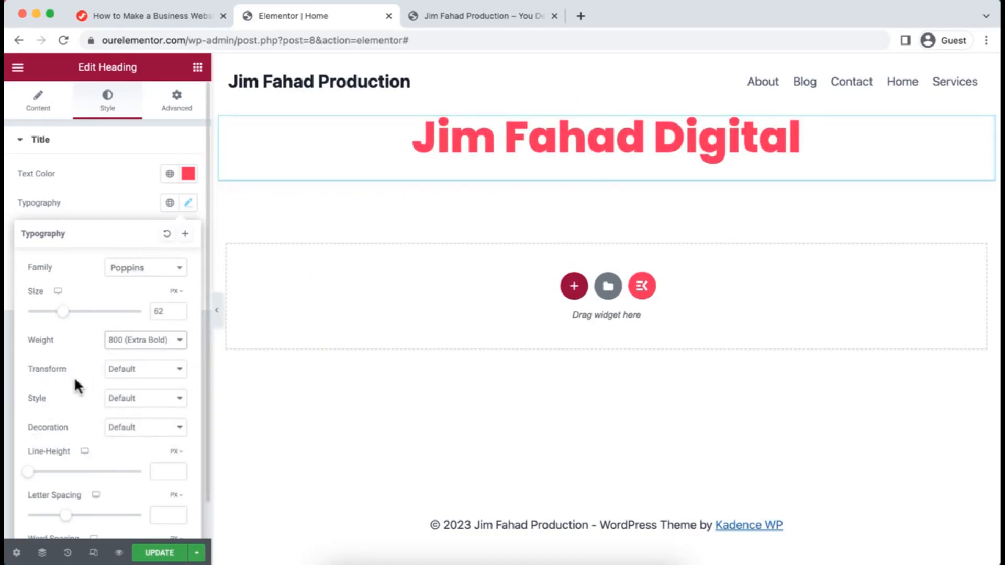
{"action": "left_click", "coordinate": [125, 375]}
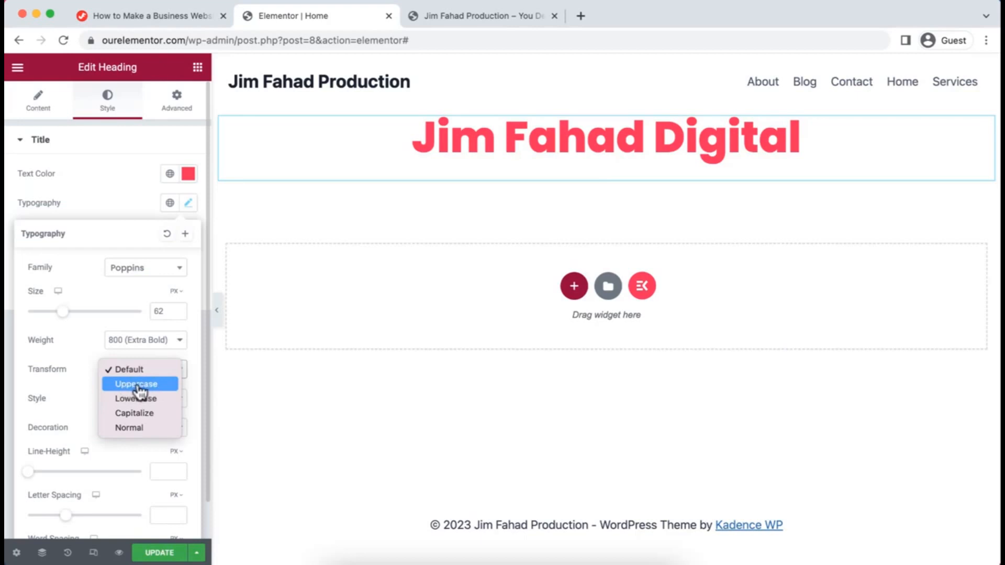
{"action": "left_click", "coordinate": [136, 385]}
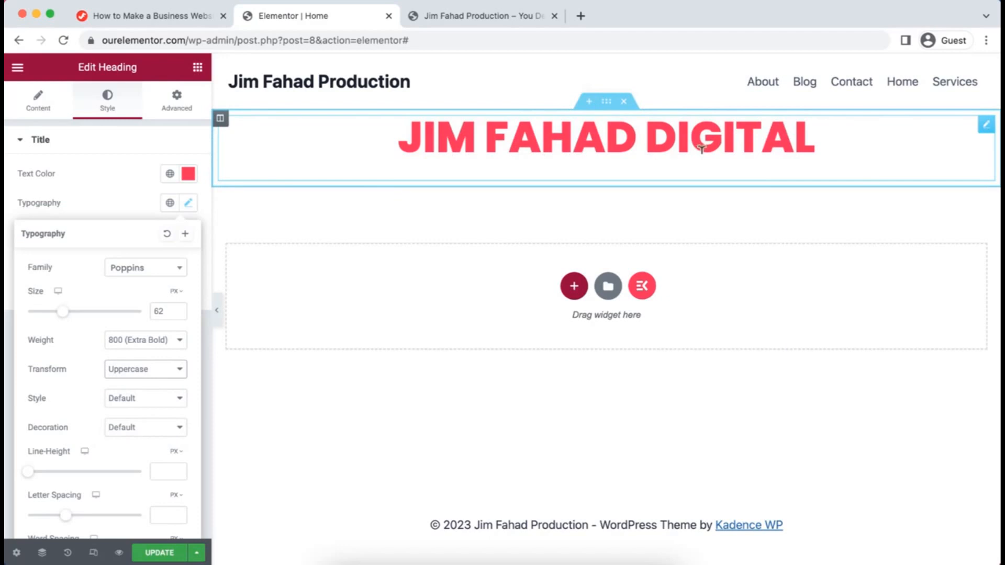
{"action": "left_click", "coordinate": [118, 199]}
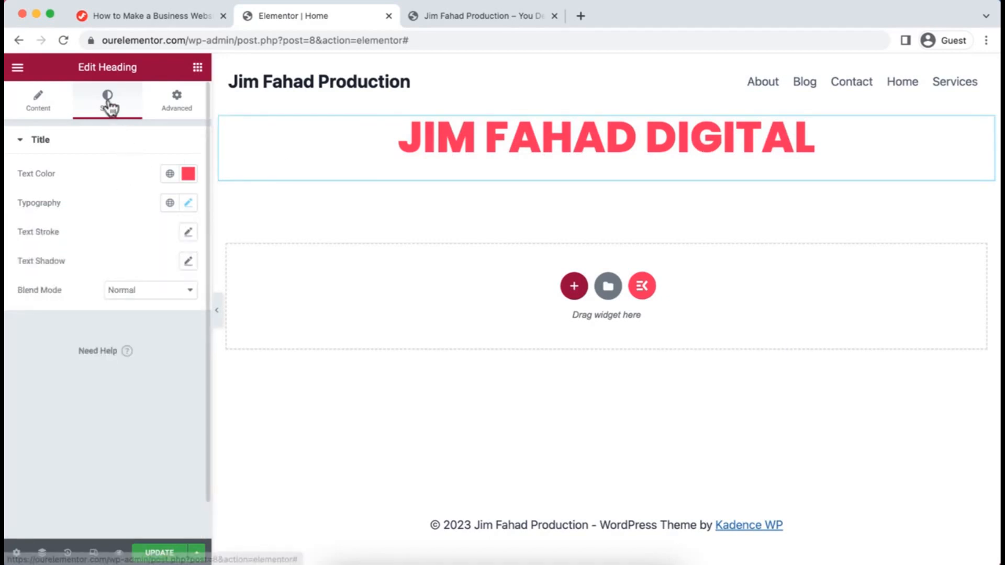
Unlink the heading's padding and set 50 px top and 20 px bottom.
{"action": "left_click", "coordinate": [181, 107]}
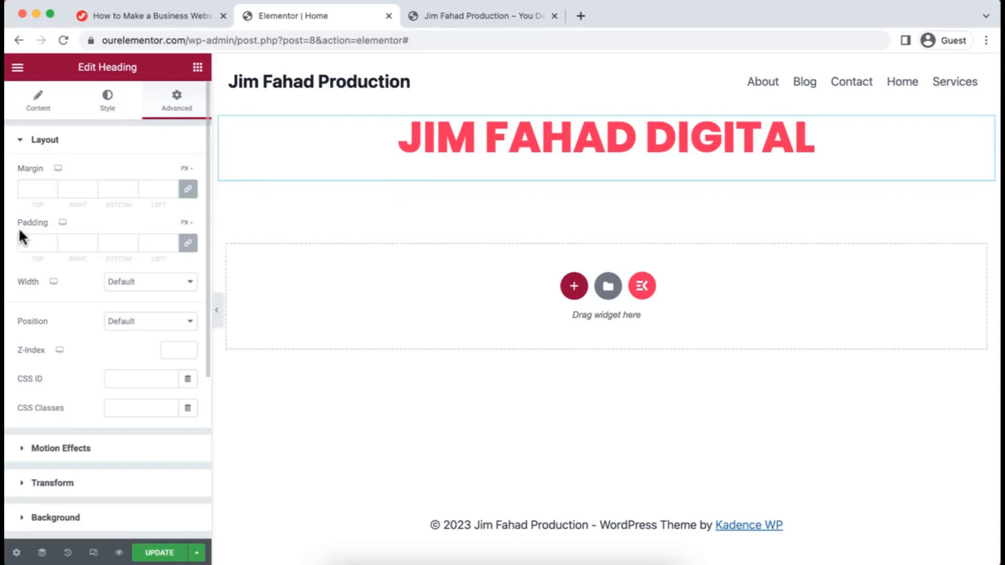
{"action": "left_click", "coordinate": [188, 248]}
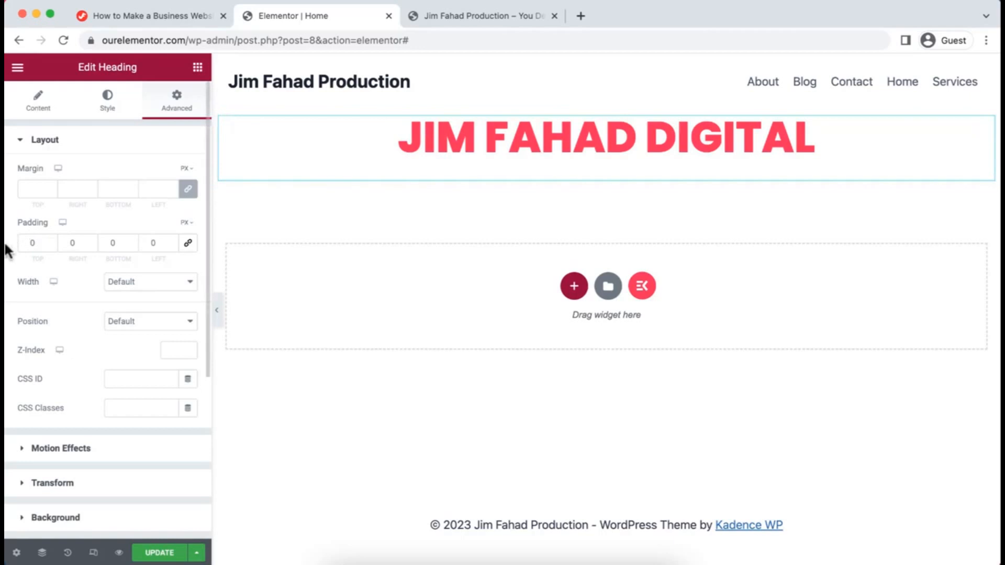
{"action": "left_click", "coordinate": [29, 240]}
{"action": "type", "text": "500"}
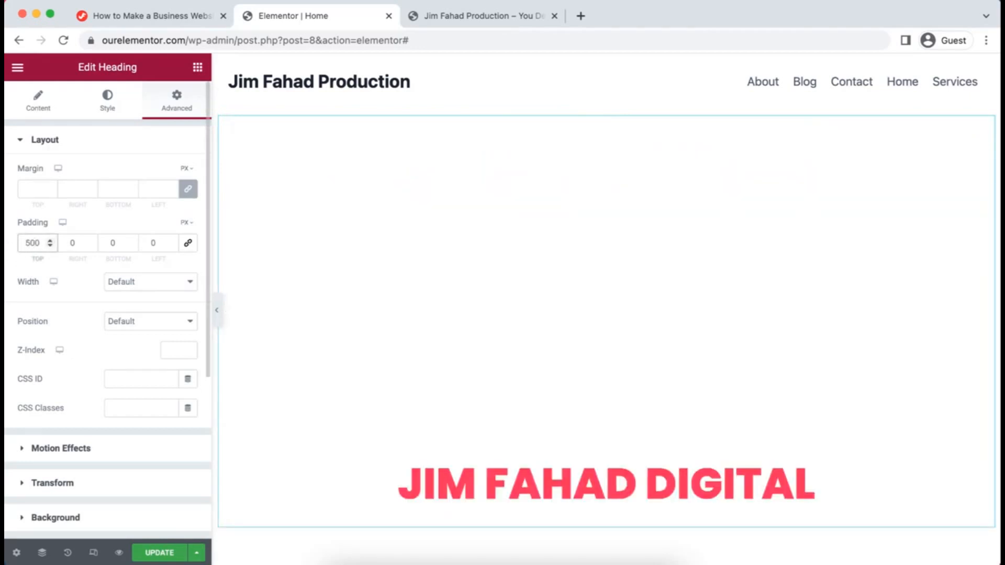
{"action": "key", "text": "BackSpace"}
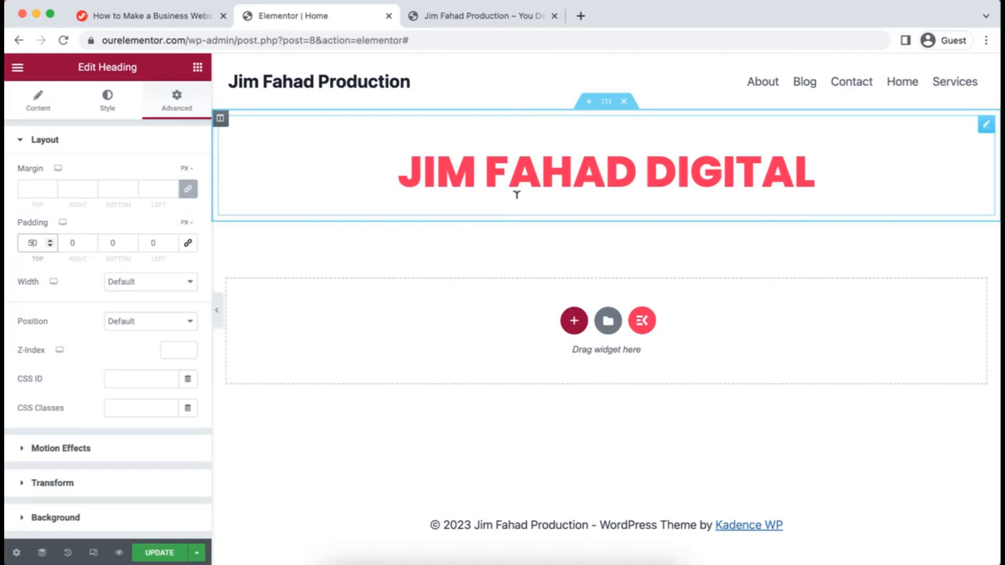
{"action": "left_click", "coordinate": [109, 242]}
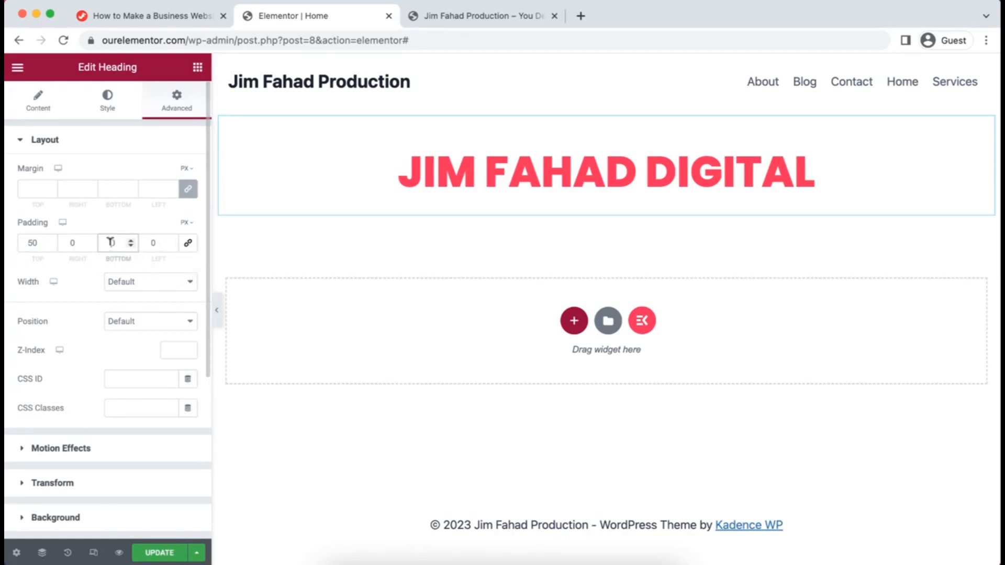
{"action": "type", "text": "100"}
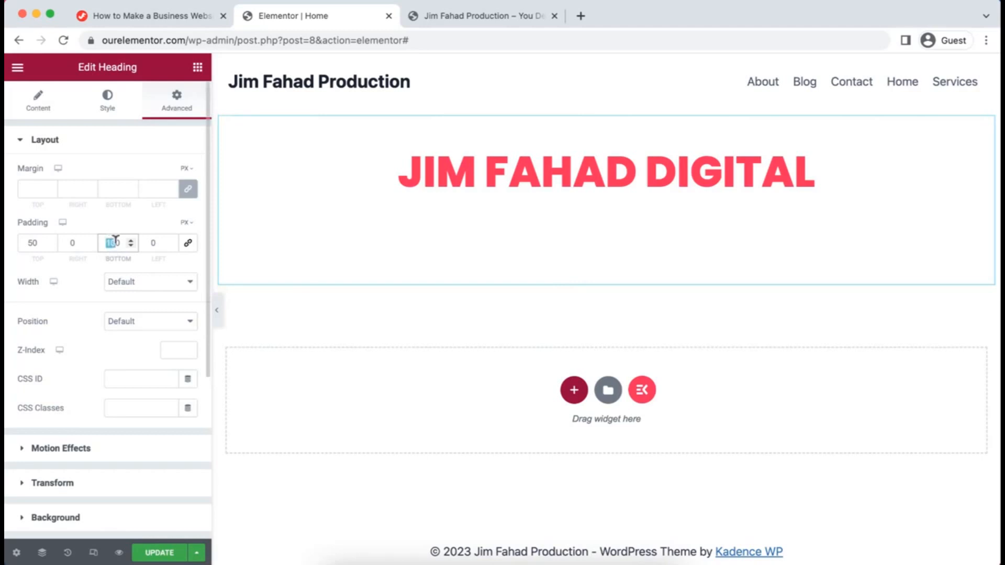
{"action": "type", "text": "20"}
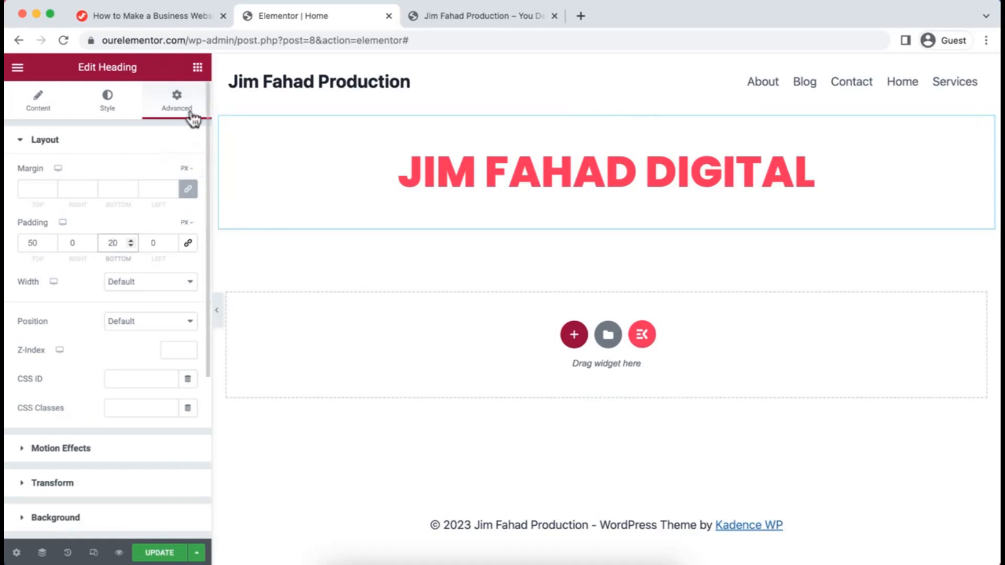
Add a Text Editor widget with lorem ipsum text below the heading.
{"action": "left_click", "coordinate": [197, 68]}
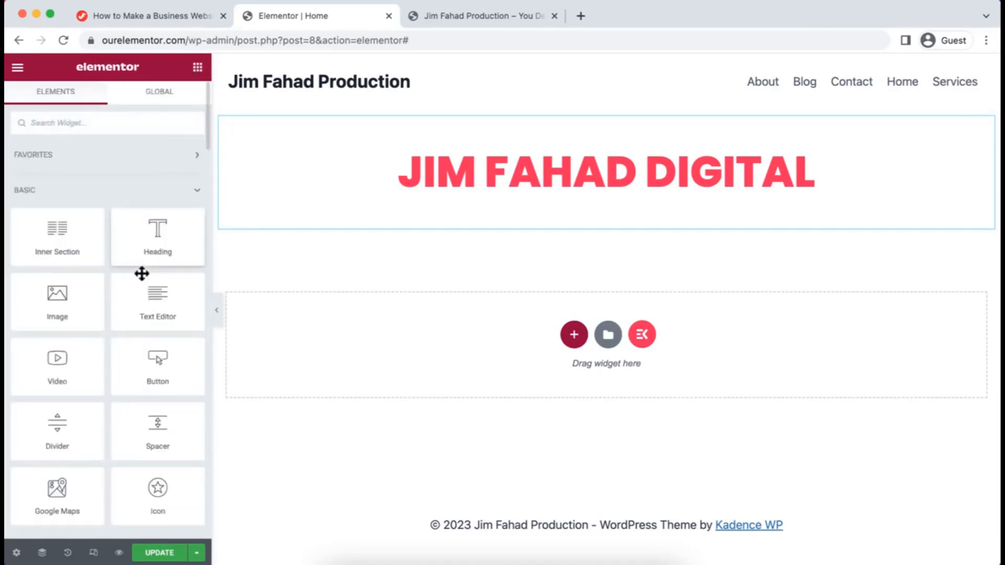
{"action": "scroll", "coordinate": [141, 272], "scroll_direction": "down", "scroll_amount": 1}
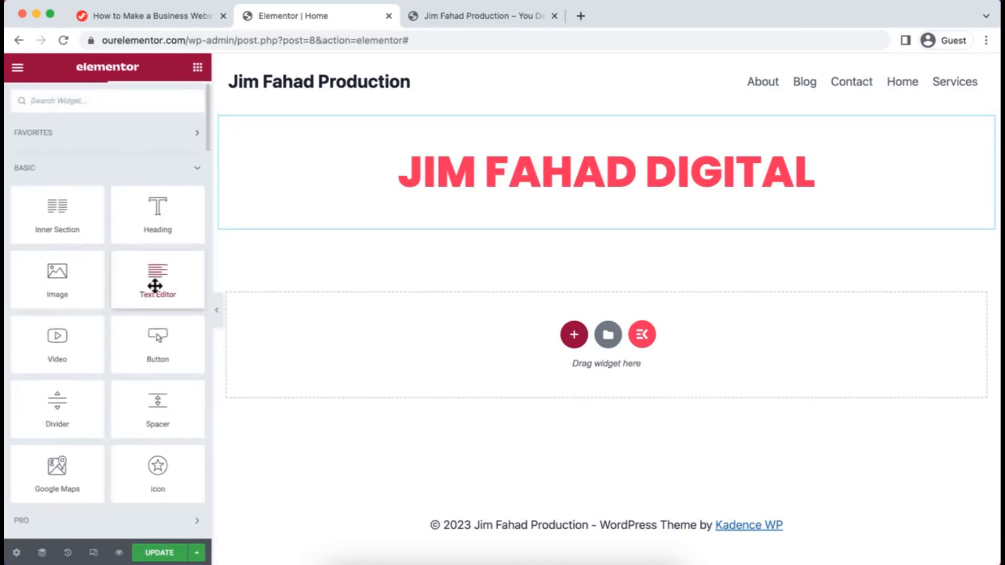
{"action": "left_click_drag", "start_coordinate": [155, 283], "coordinate": [589, 224]}
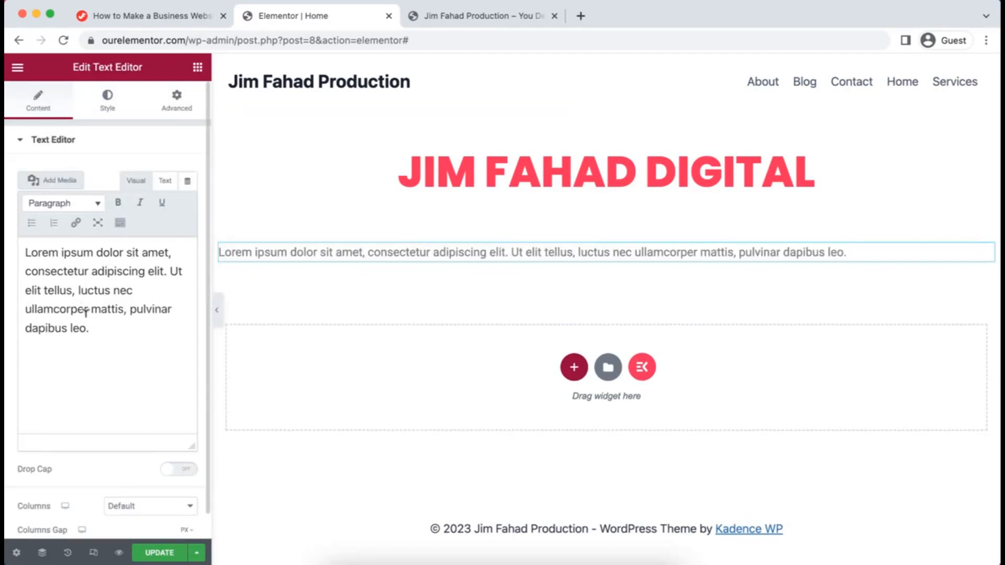
{"action": "left_click_drag", "start_coordinate": [91, 329], "coordinate": [33, 225]}
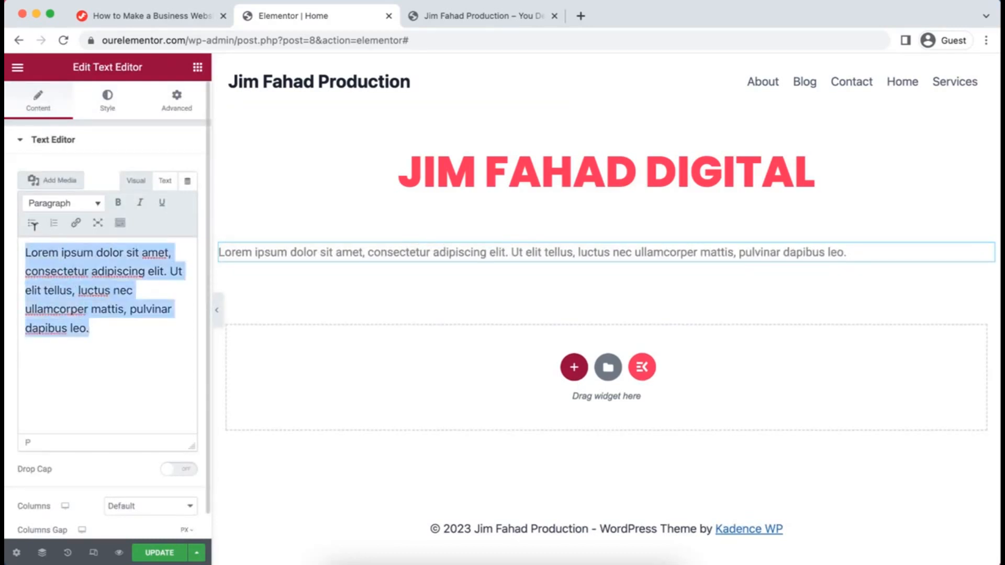
{"action": "left_click", "coordinate": [108, 322]}
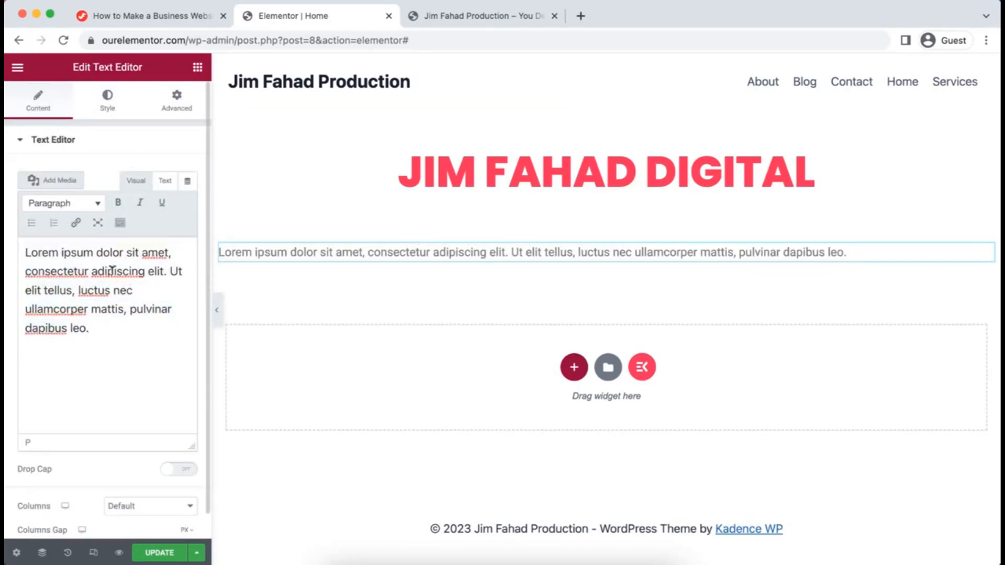
Style the paragraph black (#000000), centred, size 18, weight 200 (Extra Light).
{"action": "left_click", "coordinate": [107, 102]}
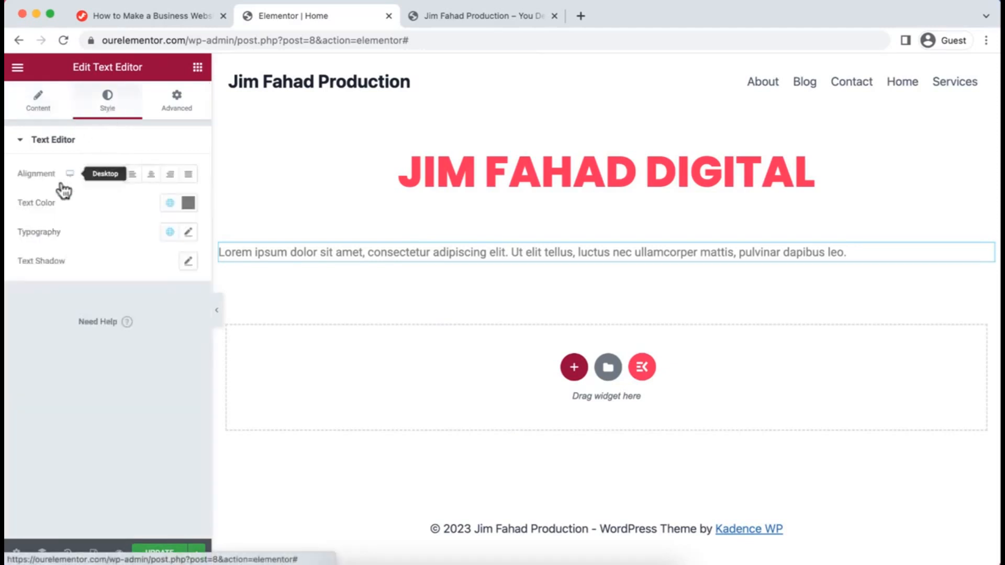
{"action": "left_click", "coordinate": [189, 203]}
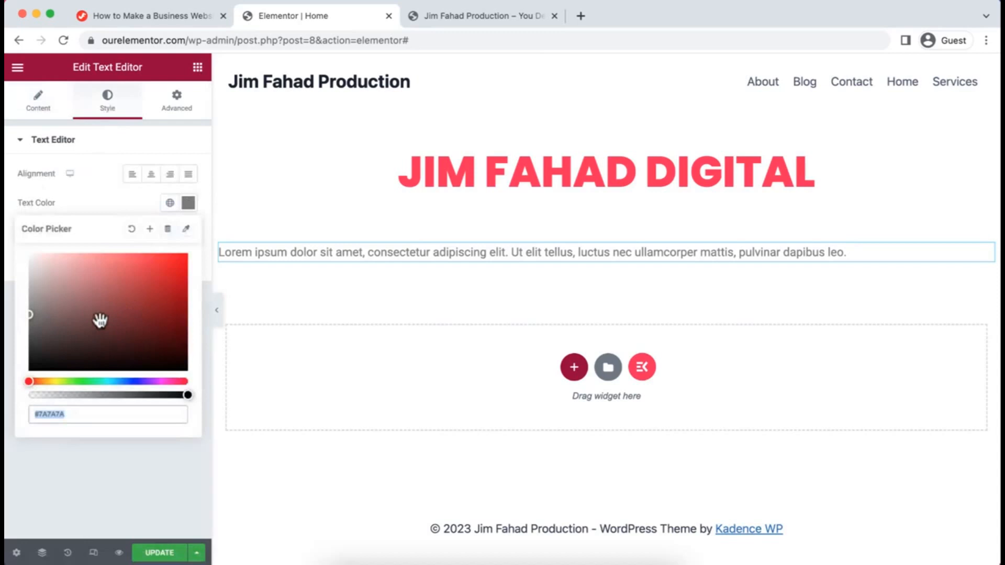
{"action": "left_click", "coordinate": [134, 350]}
{"action": "left_click_drag", "start_coordinate": [134, 350], "coordinate": [149, 373]}
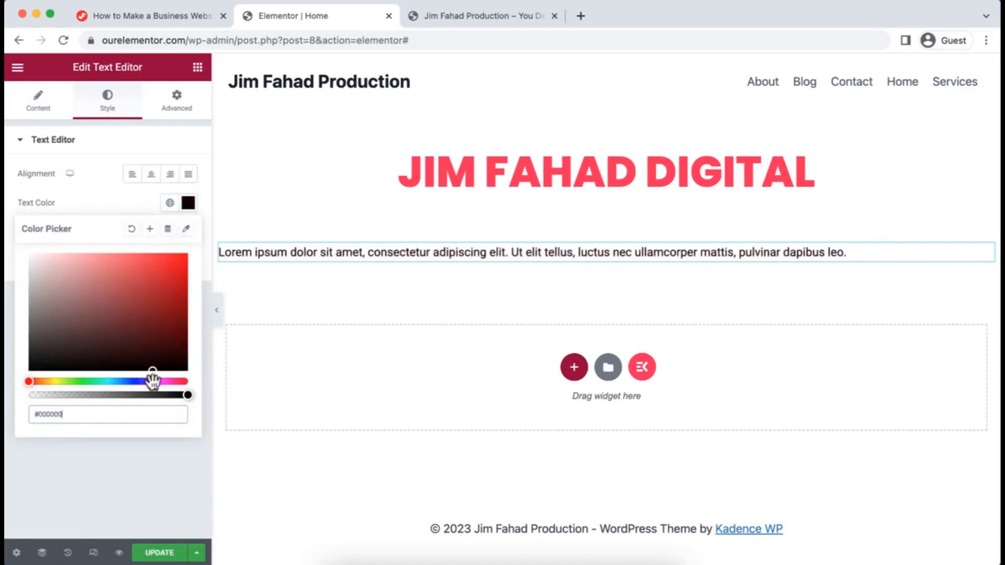
{"action": "left_click", "coordinate": [101, 192]}
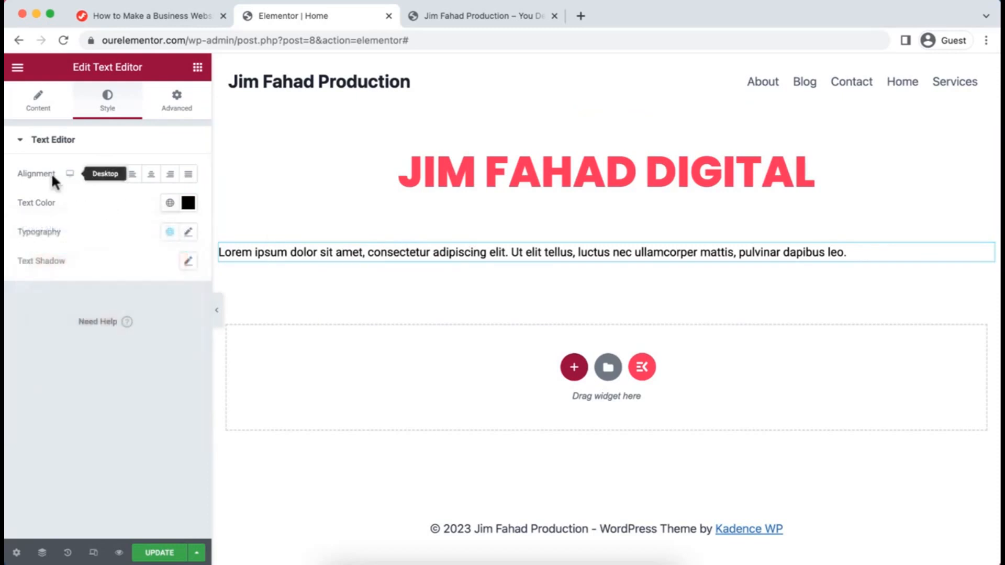
{"action": "left_click", "coordinate": [151, 176]}
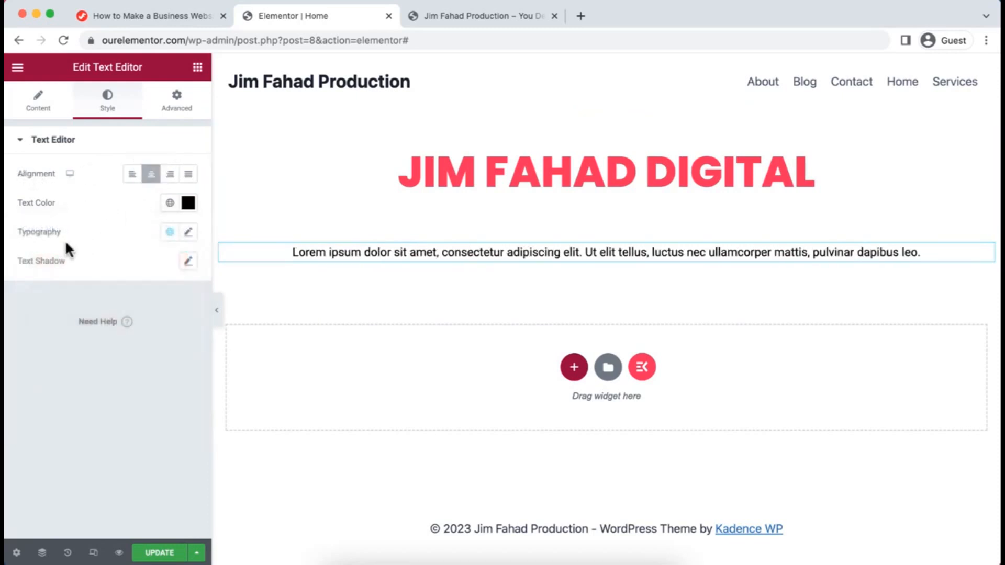
{"action": "left_click", "coordinate": [190, 233]}
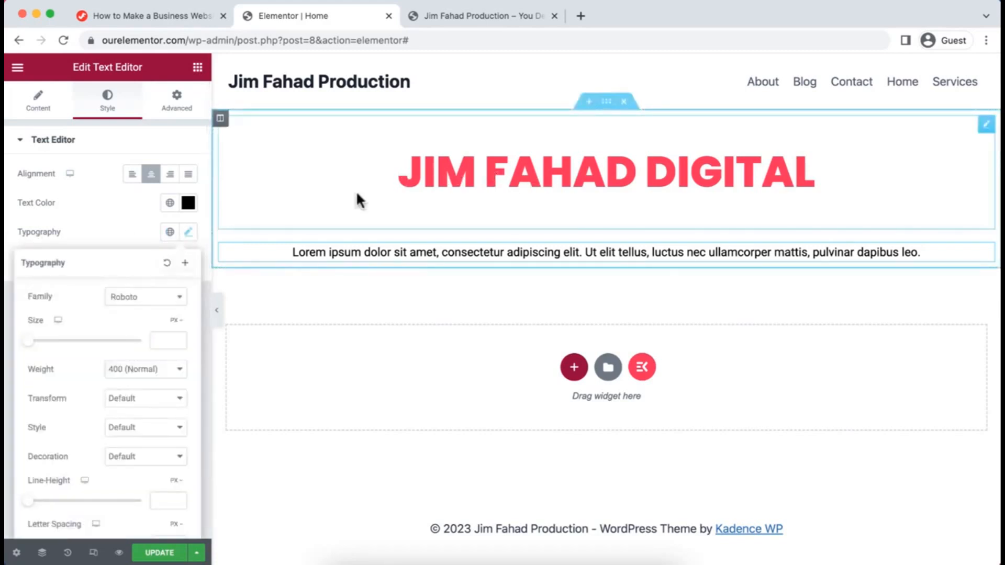
{"action": "mouse_move", "coordinate": [28, 341]}
{"action": "left_mouse_down"}
{"action": "mouse_move", "coordinate": [47, 344]}
{"action": "mouse_move", "coordinate": [38, 345]}
{"action": "left_mouse_up"}
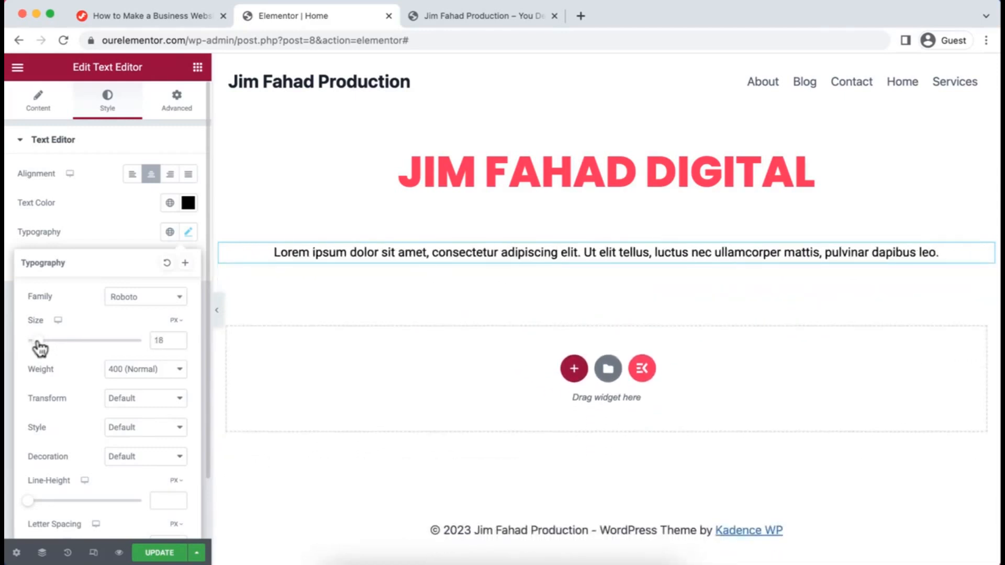
{"action": "left_click", "coordinate": [123, 371]}
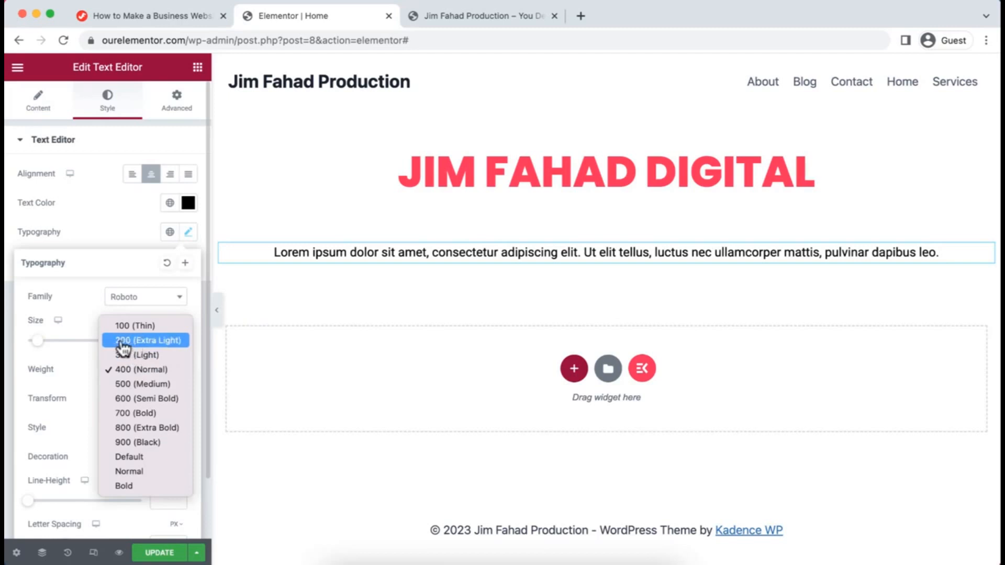
{"action": "left_click", "coordinate": [129, 341]}
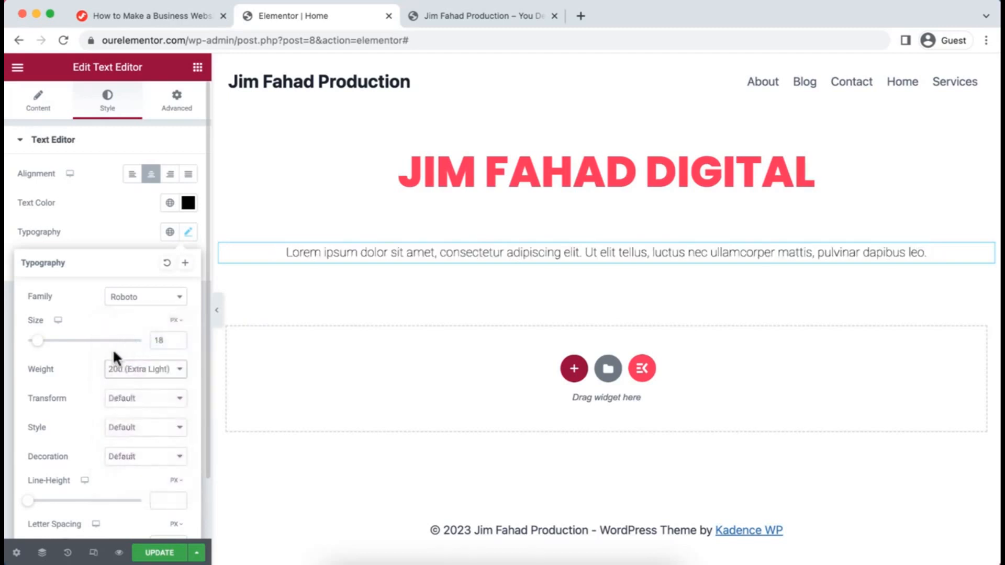
{"action": "left_click", "coordinate": [119, 224]}
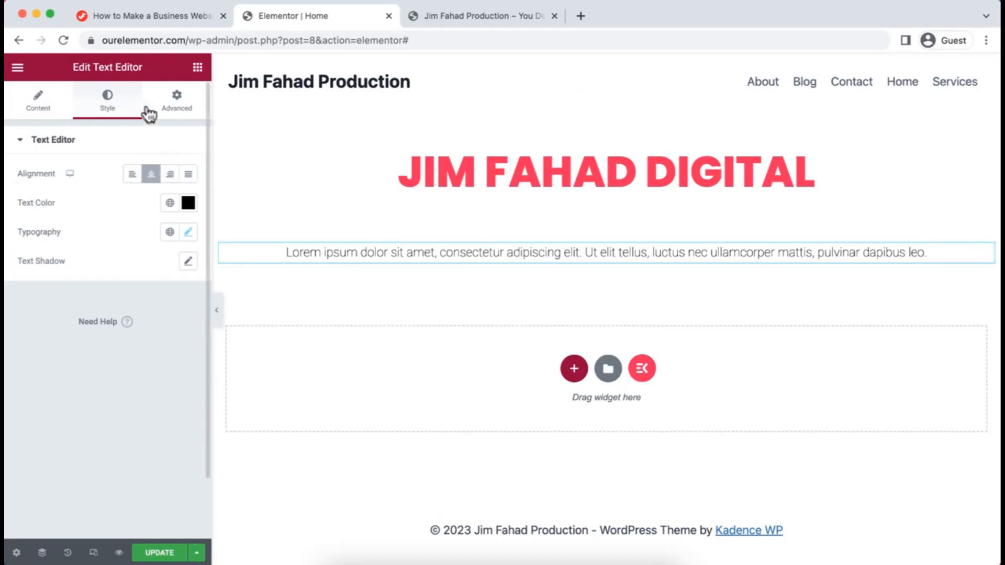
Add a Button widget below the paragraph labelled 'Contact Now'.
{"action": "left_click", "coordinate": [197, 68]}
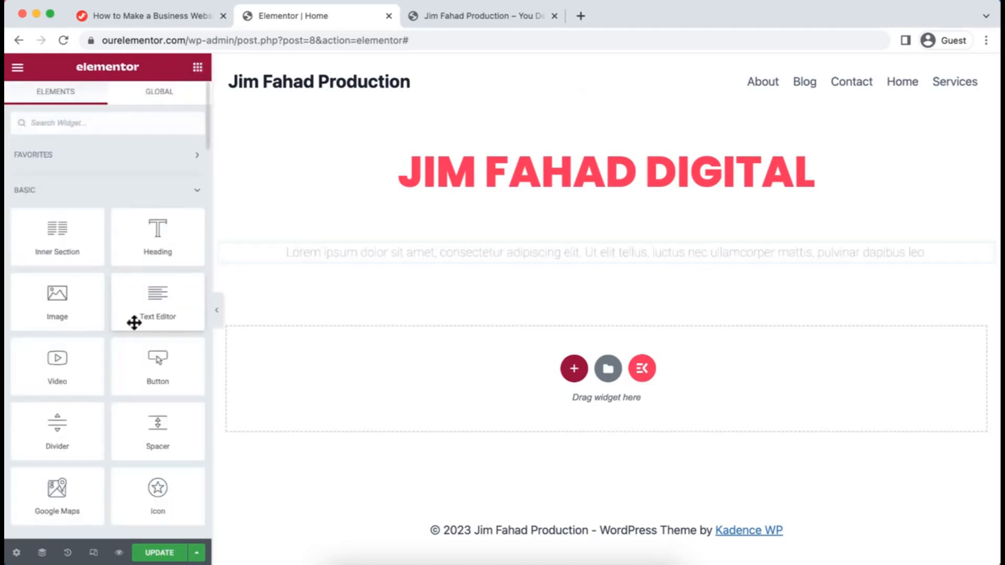
{"action": "scroll", "coordinate": [128, 350], "scroll_direction": "down", "scroll_amount": 1}
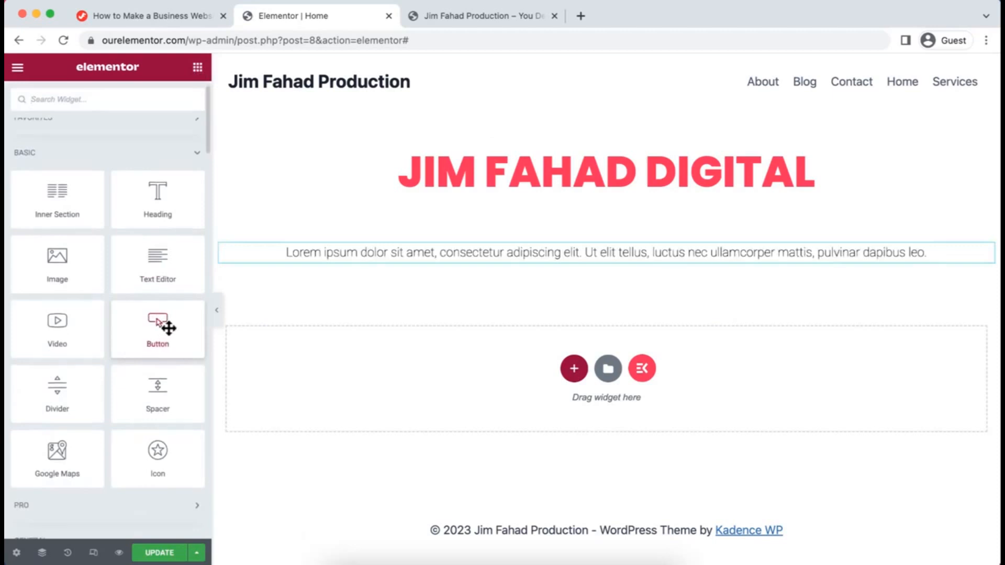
{"action": "scroll", "coordinate": [142, 290], "scroll_direction": "up", "scroll_amount": 2}
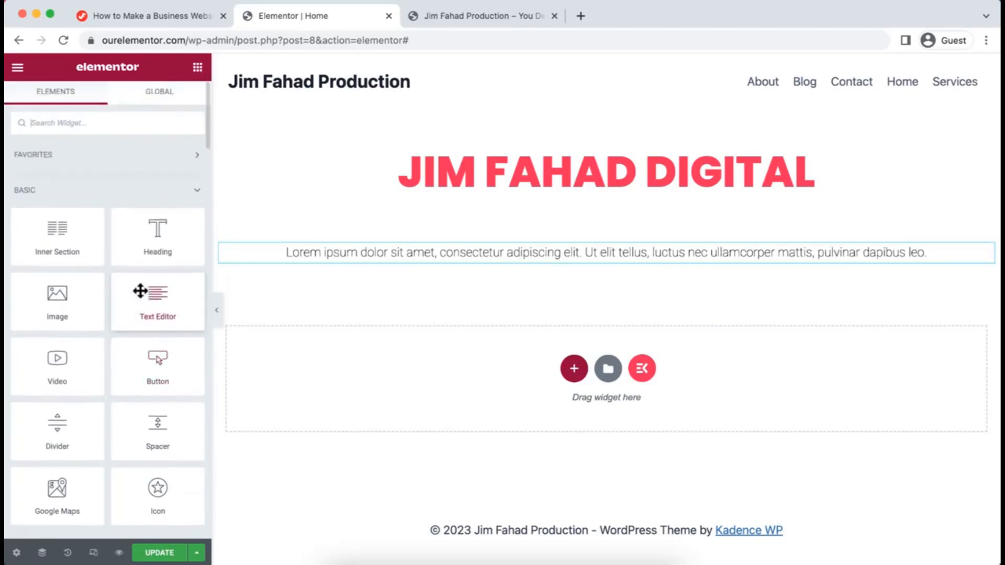
{"action": "left_click", "coordinate": [63, 121]}
{"action": "type", "text": "button"}
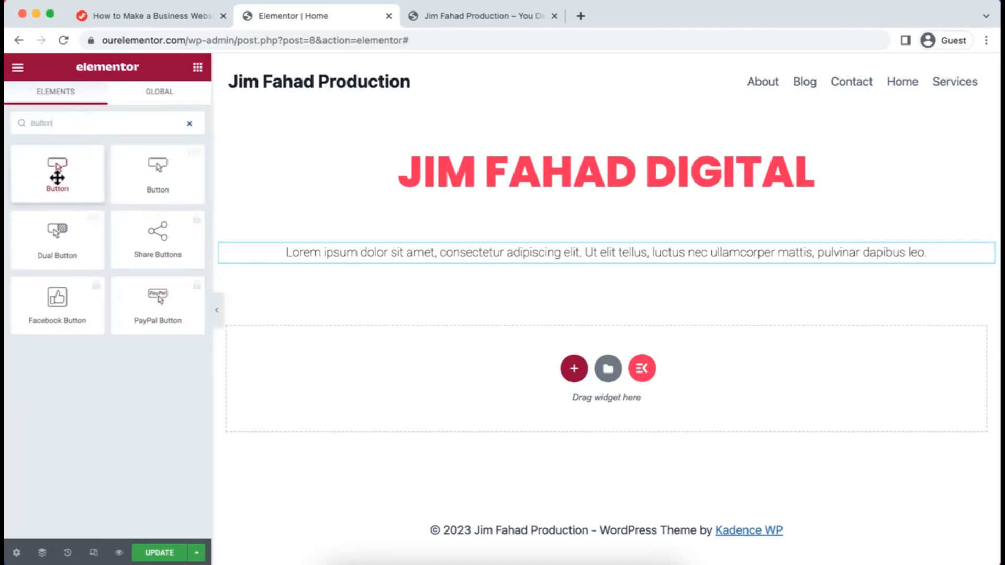
{"action": "left_click_drag", "start_coordinate": [55, 172], "coordinate": [586, 261]}
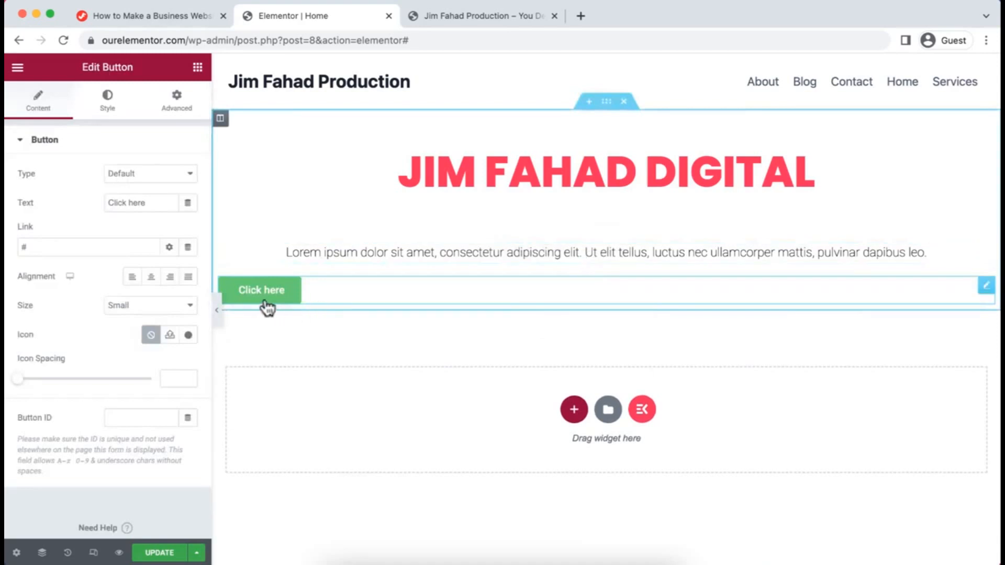
{"action": "left_click_drag", "start_coordinate": [157, 204], "coordinate": [89, 209]}
{"action": "type", "text": "Contac"}
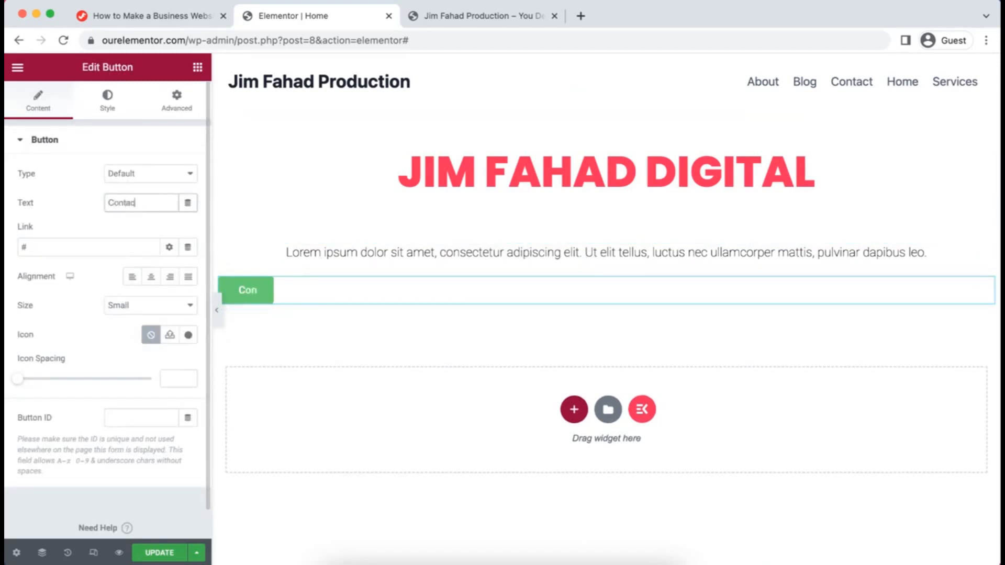
{"action": "type", "text": "t Now"}
{"action": "left_click", "coordinate": [31, 241]}
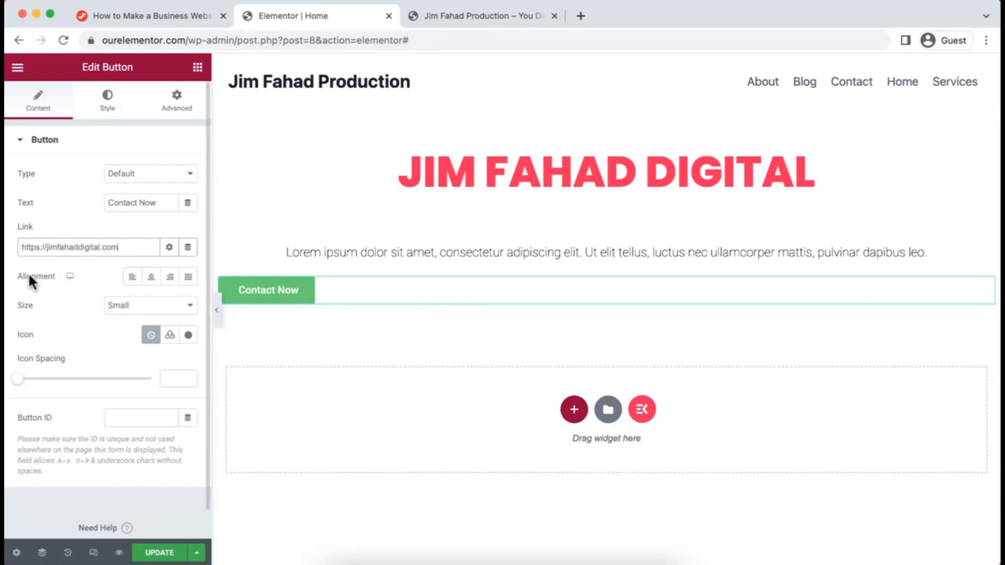
{"action": "left_click", "coordinate": [152, 279]}
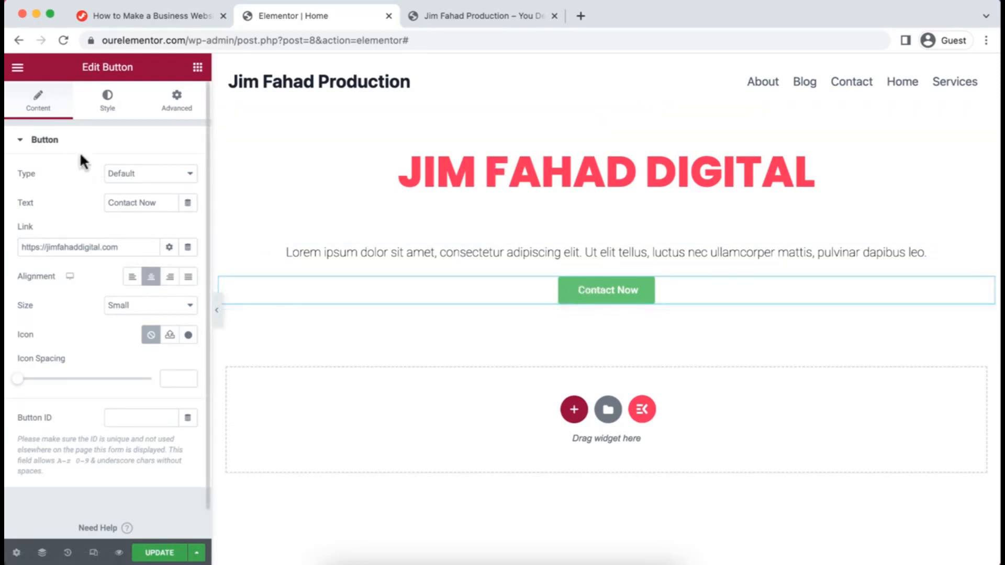
{"action": "left_click", "coordinate": [108, 103]}
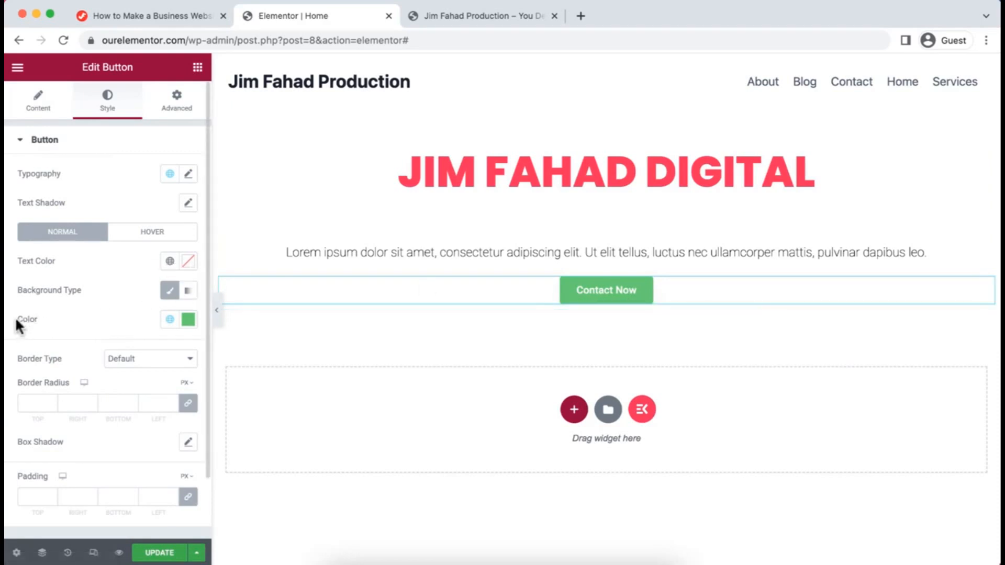
Change the Contact Now button background from green to bright red.
{"action": "left_click", "coordinate": [189, 322]}
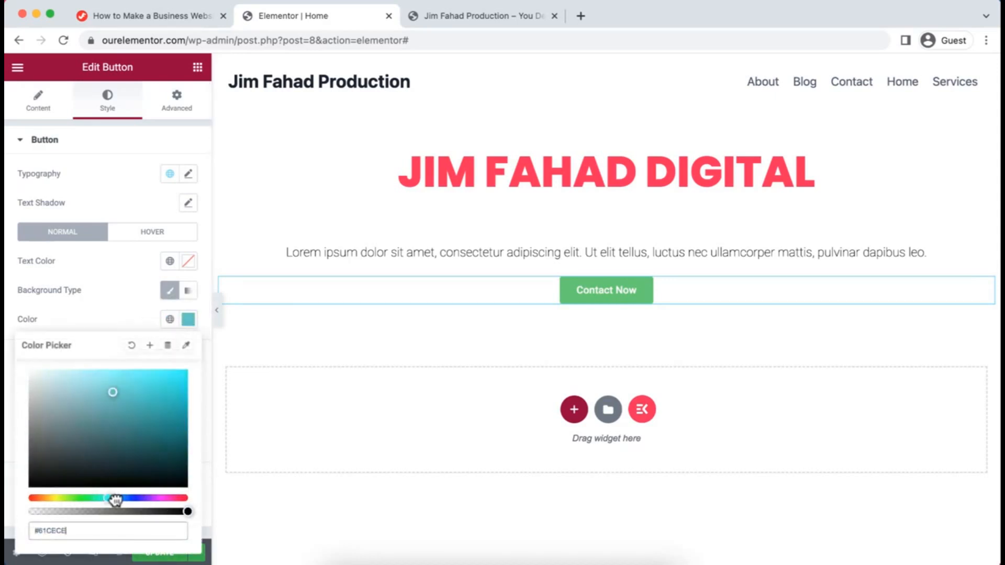
{"action": "left_click", "coordinate": [155, 498]}
{"action": "left_click_drag", "start_coordinate": [156, 498], "coordinate": [187, 499]}
{"action": "left_click_drag", "start_coordinate": [175, 431], "coordinate": [175, 366]}
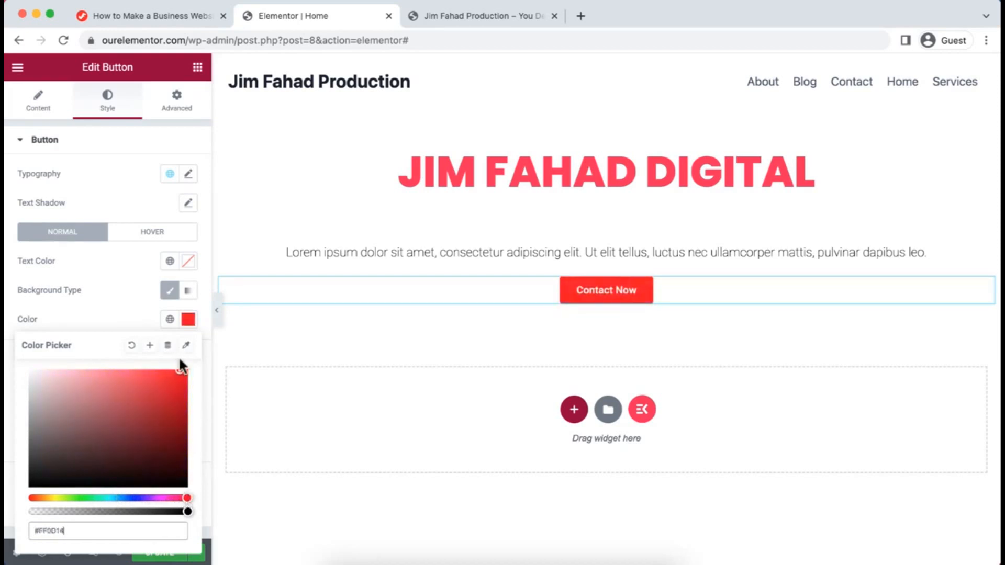
{"action": "left_click", "coordinate": [134, 314]}
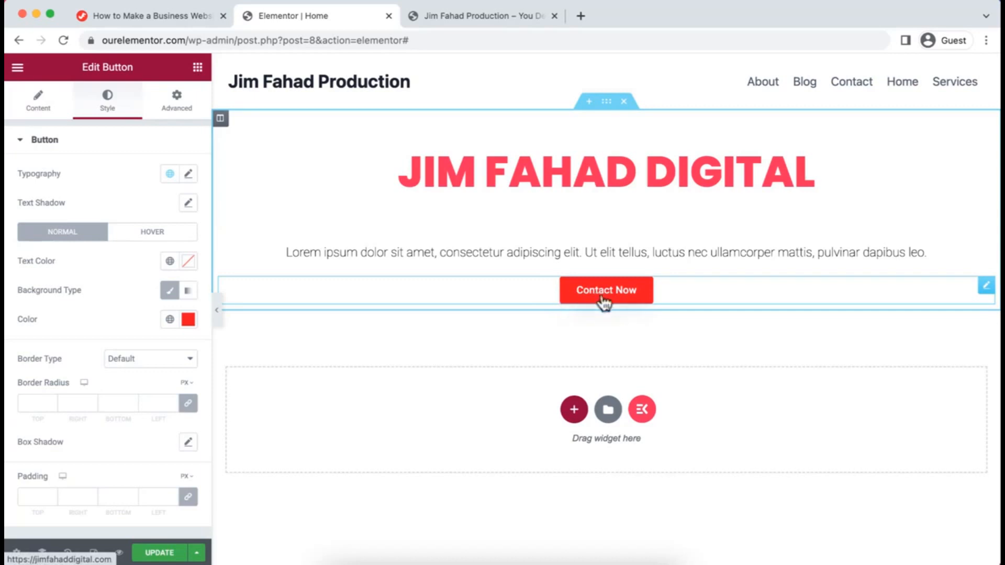
Review the button's Content, Style and Advanced settings.
{"action": "left_click", "coordinate": [39, 101]}
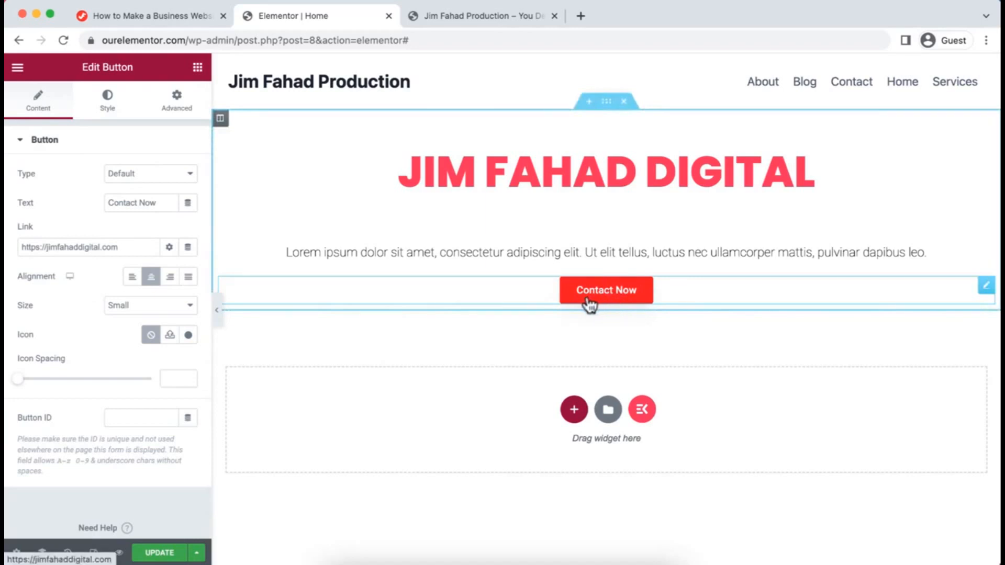
{"action": "left_click", "coordinate": [109, 101]}
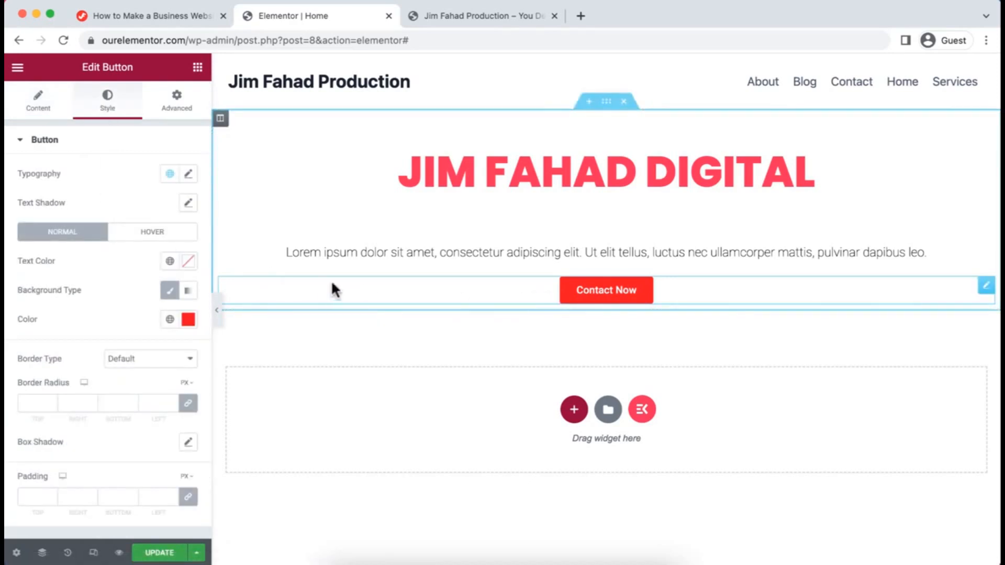
{"action": "left_click", "coordinate": [177, 100]}
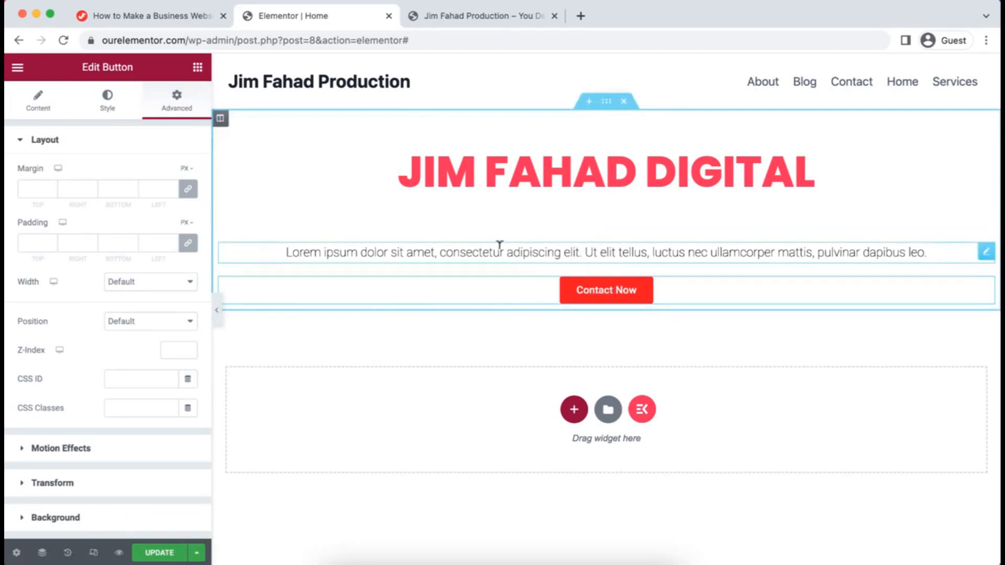
Inspect the JIM FAHAD DIGITAL heading's settings, then delete its whole hero section.
{"action": "left_click", "coordinate": [541, 247]}
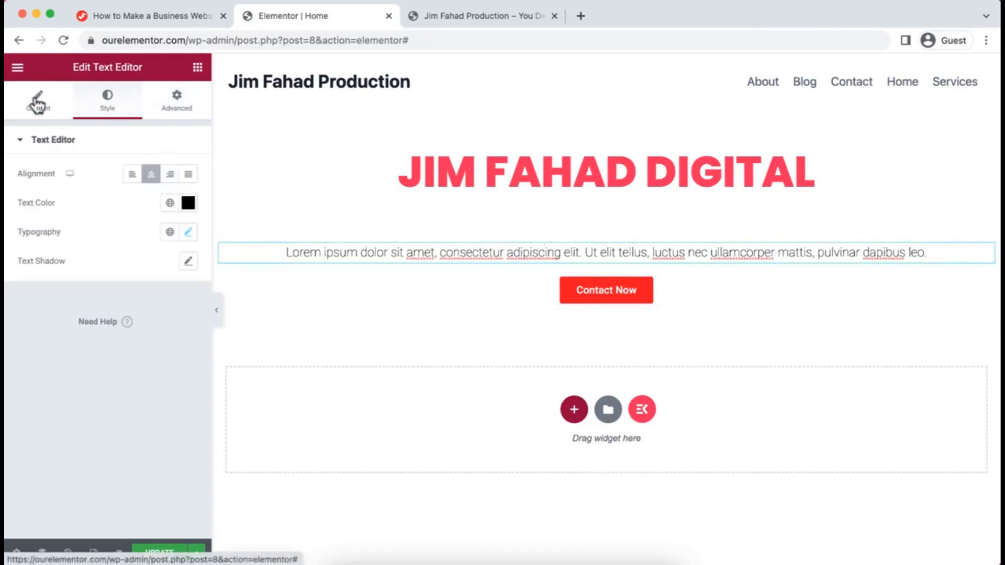
{"action": "left_click", "coordinate": [473, 161]}
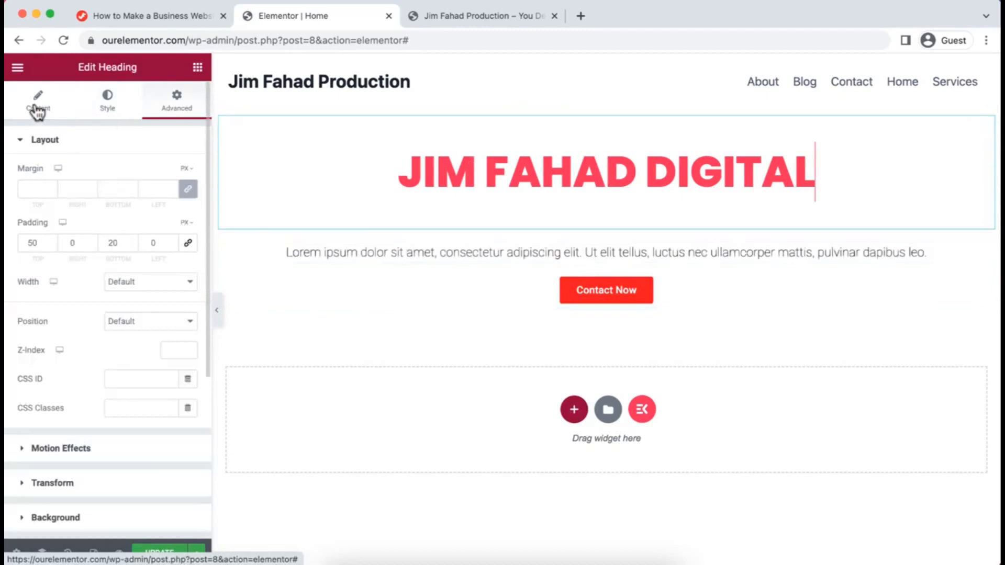
{"action": "left_click", "coordinate": [39, 104]}
{"action": "left_click", "coordinate": [105, 105]}
{"action": "left_click", "coordinate": [184, 112]}
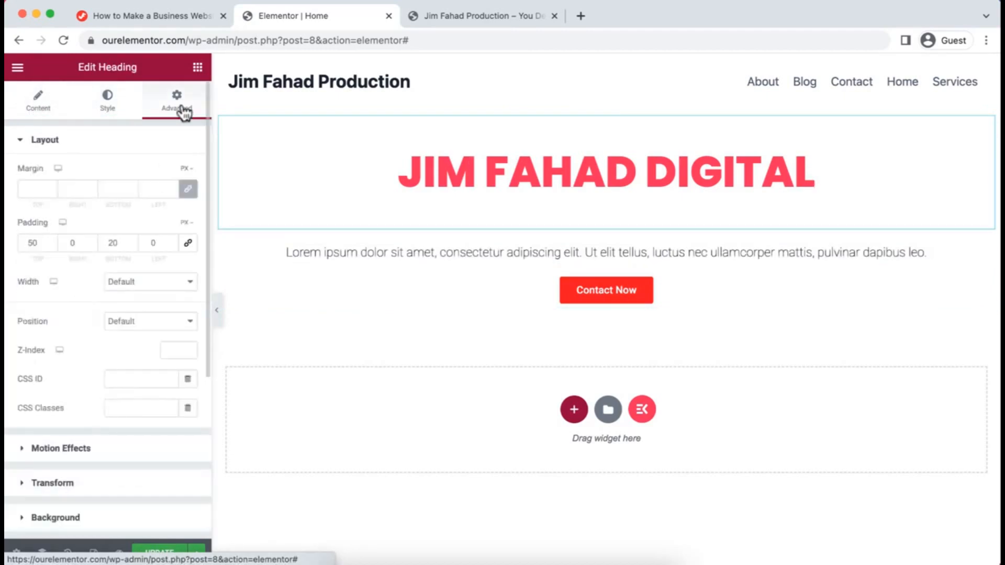
{"action": "left_click", "coordinate": [40, 104]}
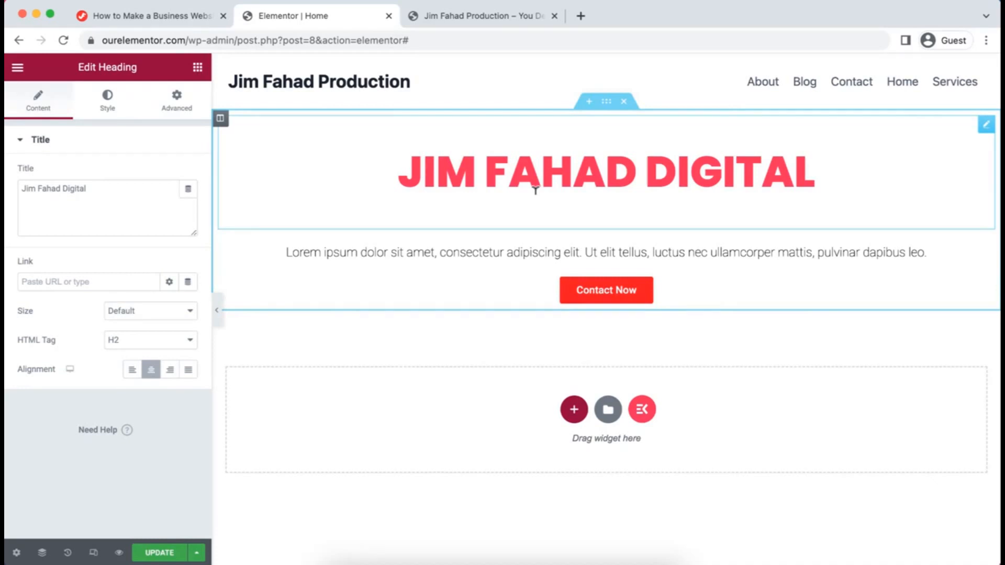
{"action": "left_click", "coordinate": [625, 107]}
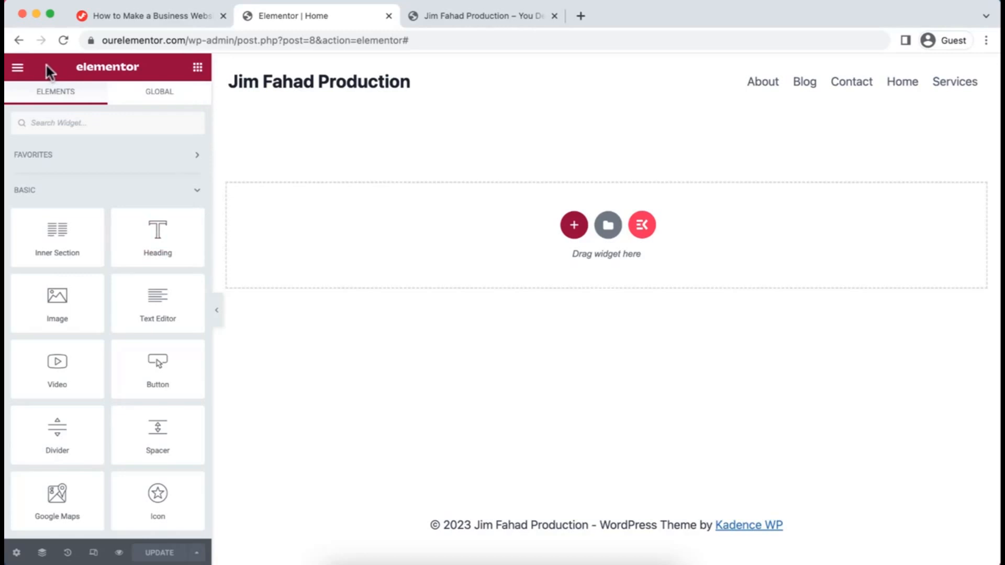
Exit Elementor from its menu, apply the exit destination and leave the page.
{"action": "left_click", "coordinate": [19, 69]}
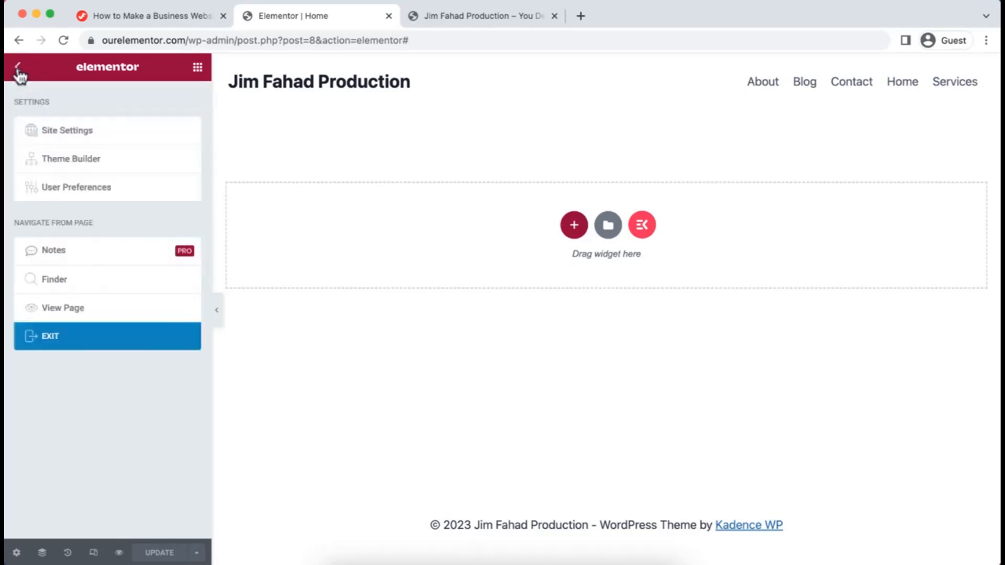
{"action": "left_click", "coordinate": [63, 339]}
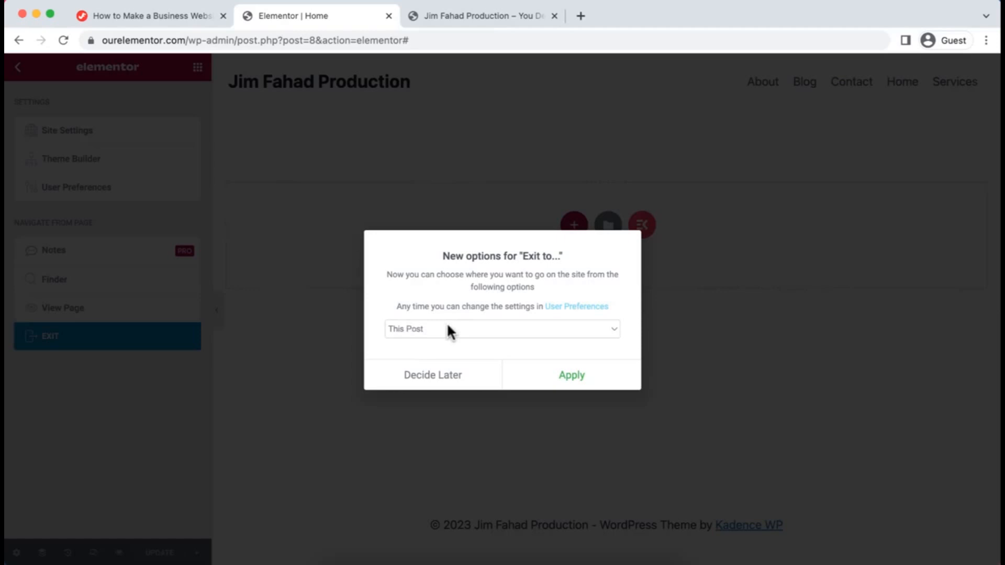
{"action": "left_click", "coordinate": [573, 372]}
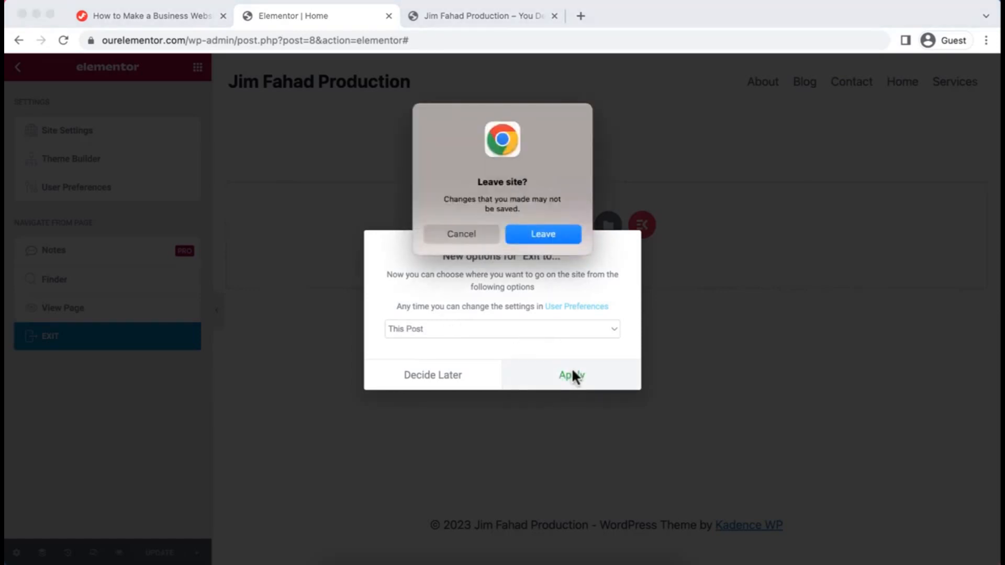
{"action": "left_click", "coordinate": [530, 233]}
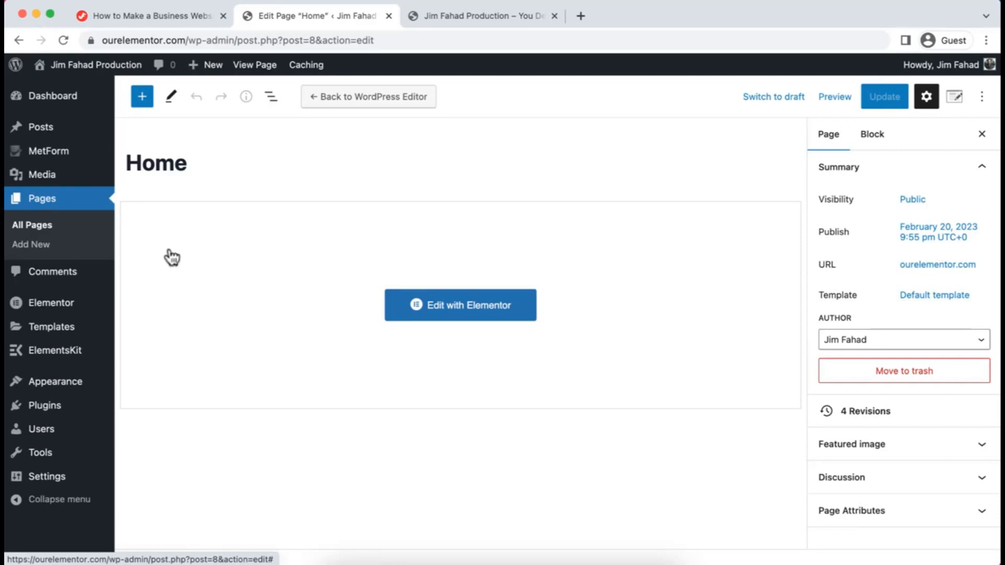
Set Flexbox Container to Active under Elementor Settings > Features and save changes.
{"action": "mouse_move", "coordinate": [39, 311]}
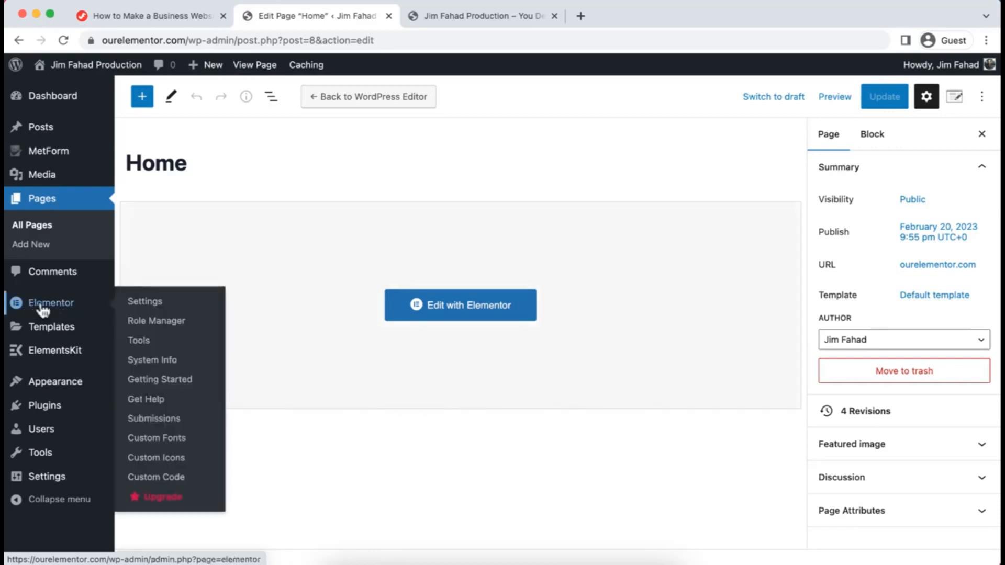
{"action": "left_click", "coordinate": [145, 307]}
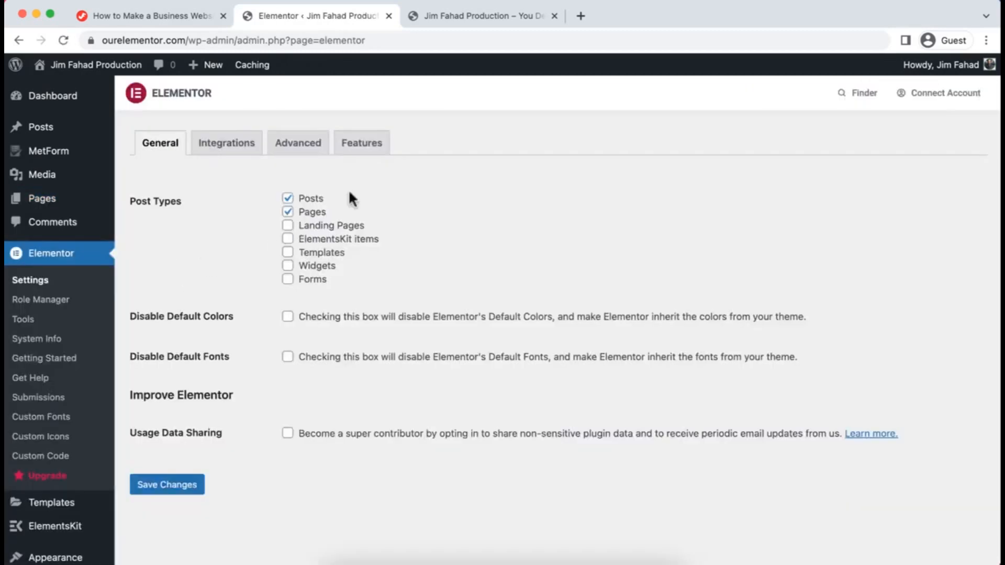
{"action": "left_click", "coordinate": [360, 151]}
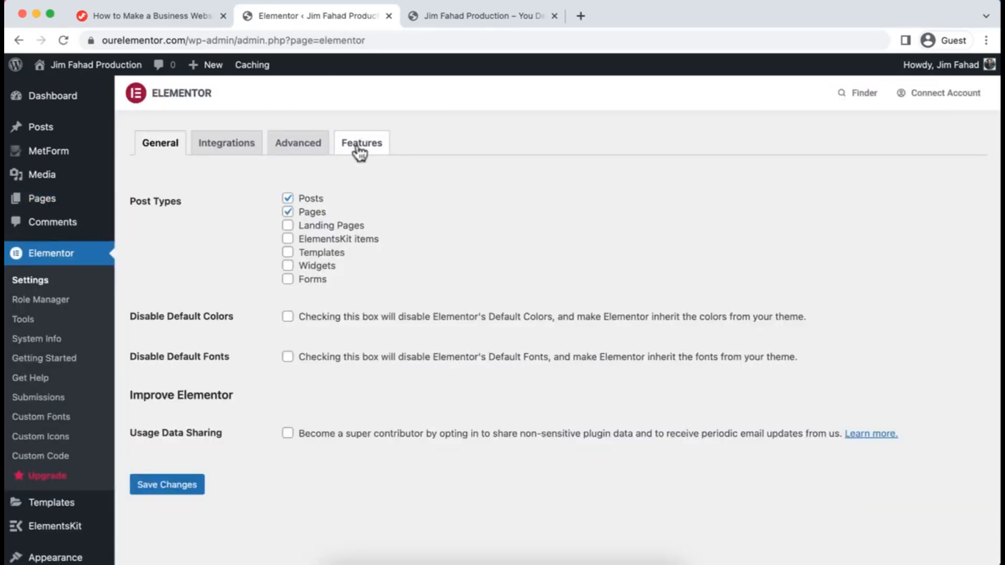
{"action": "scroll", "coordinate": [337, 413], "scroll_direction": "down", "scroll_amount": 5}
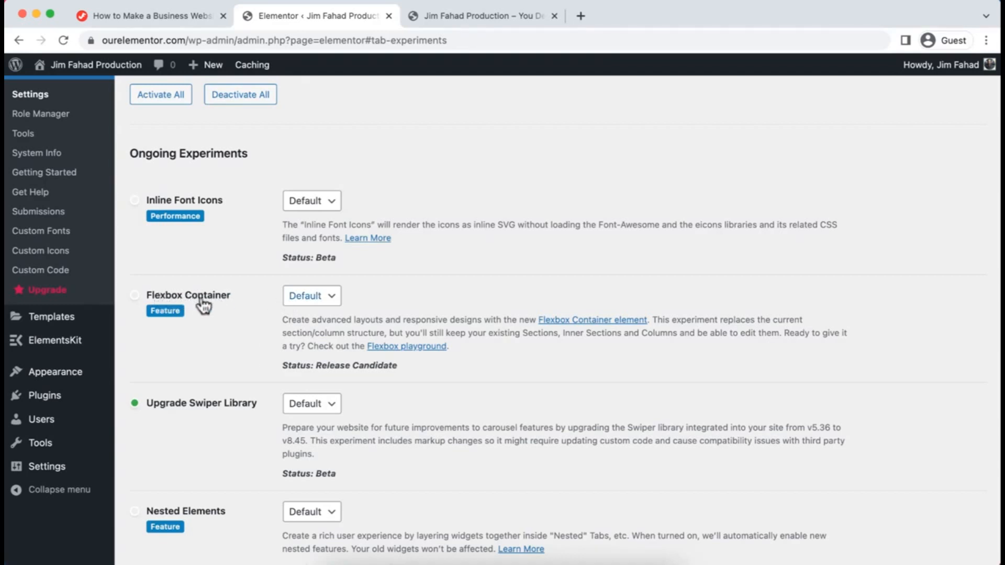
{"action": "left_click", "coordinate": [313, 304]}
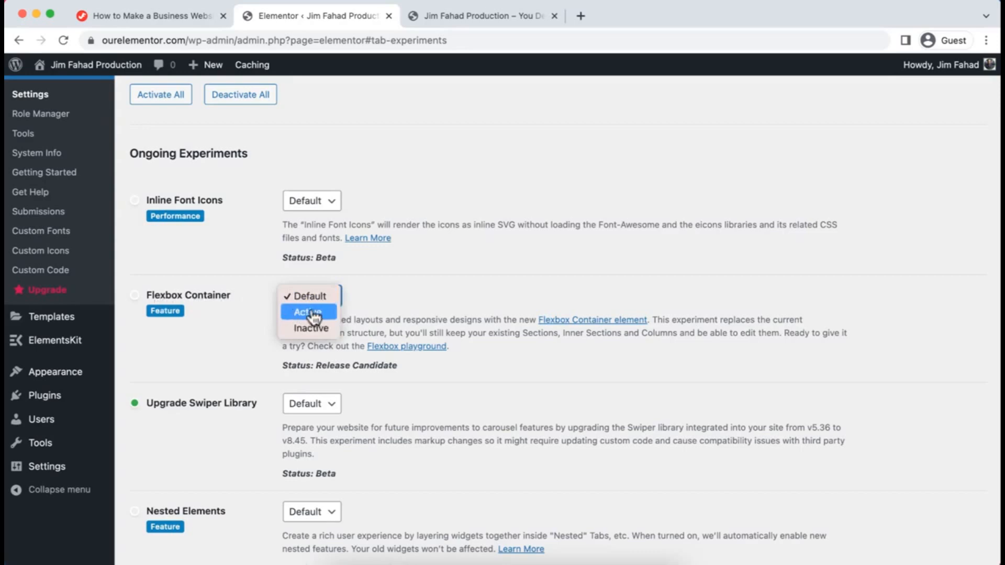
{"action": "left_click", "coordinate": [303, 313]}
{"action": "scroll", "coordinate": [286, 363], "scroll_direction": "down", "scroll_amount": 2}
{"action": "scroll", "coordinate": [283, 377], "scroll_direction": "down", "scroll_amount": 15}
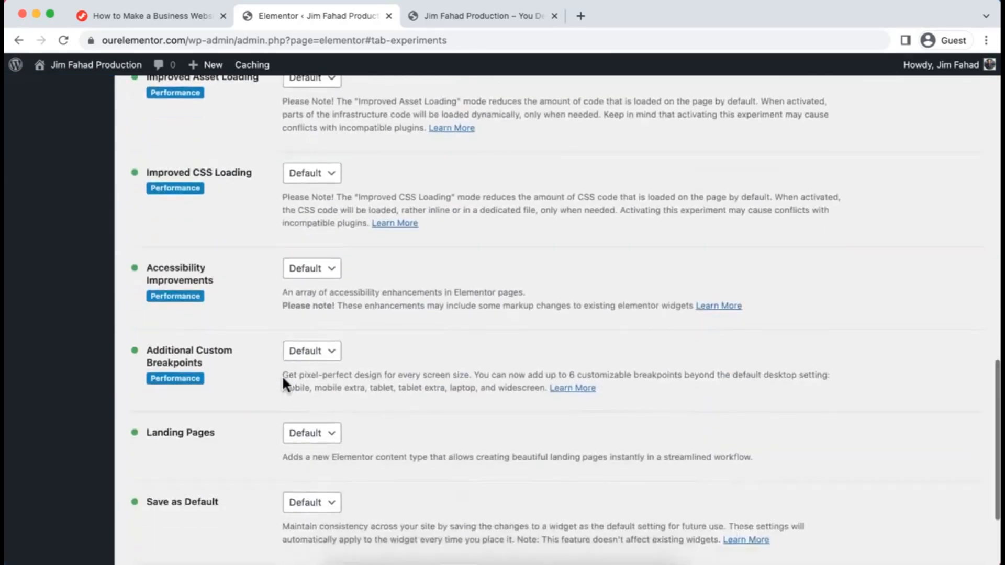
{"action": "left_click", "coordinate": [180, 503]}
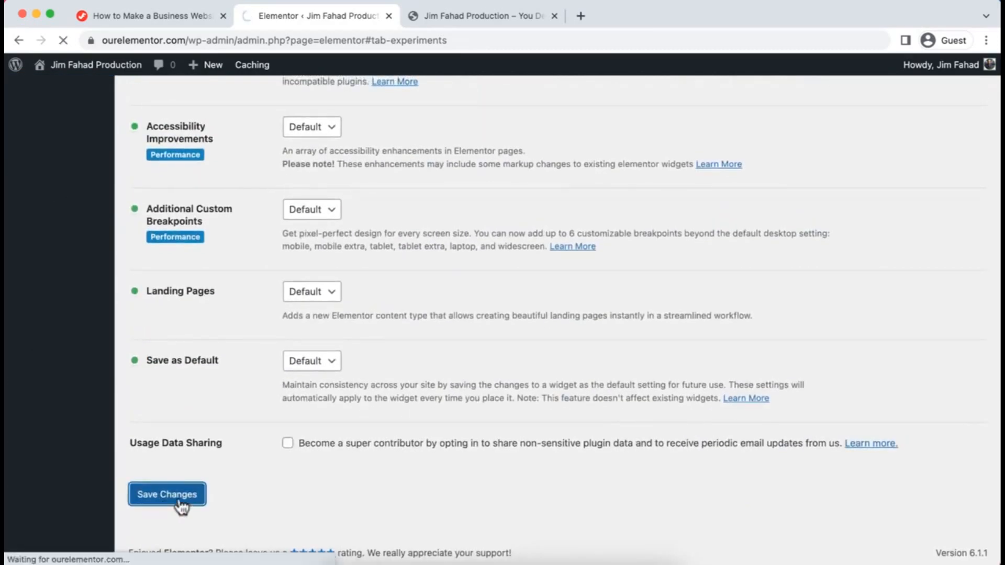
{"action": "scroll", "coordinate": [306, 330], "scroll_direction": "down", "scroll_amount": 2}
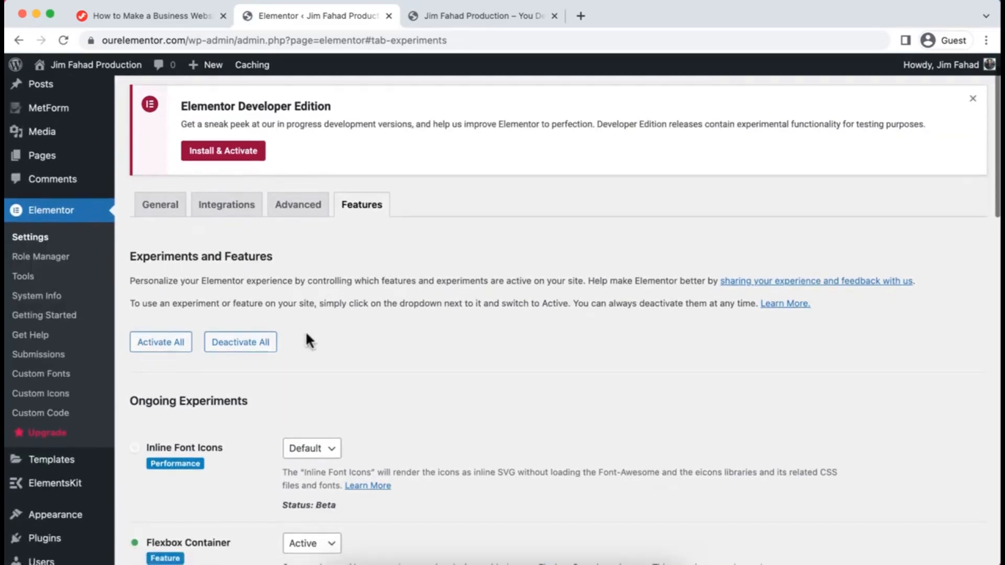
{"action": "scroll", "coordinate": [305, 331], "scroll_direction": "up", "scroll_amount": 1}
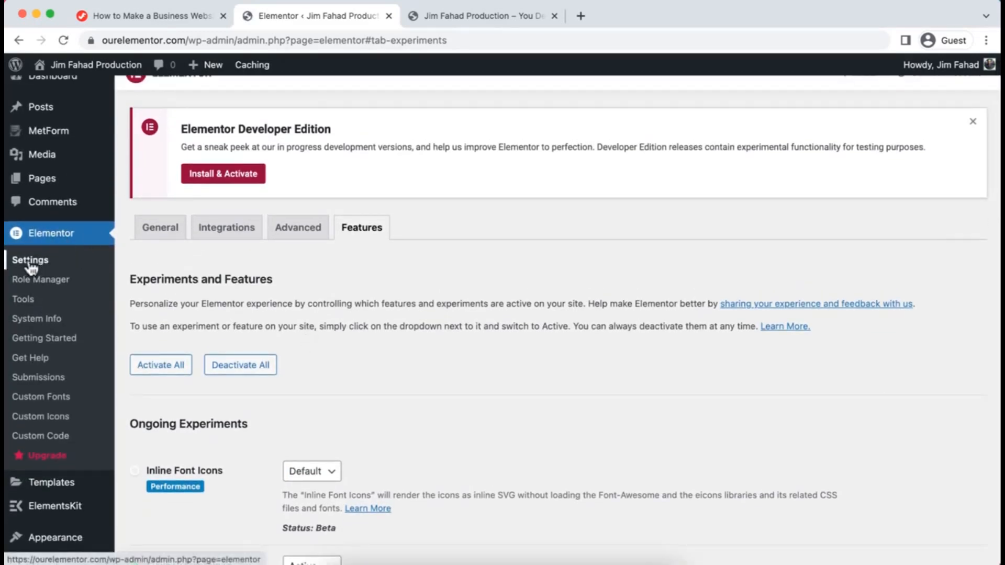
Set Enable Unfiltered File Uploads to Enable in Elementor's Advanced settings and save.
{"action": "left_click", "coordinate": [299, 234]}
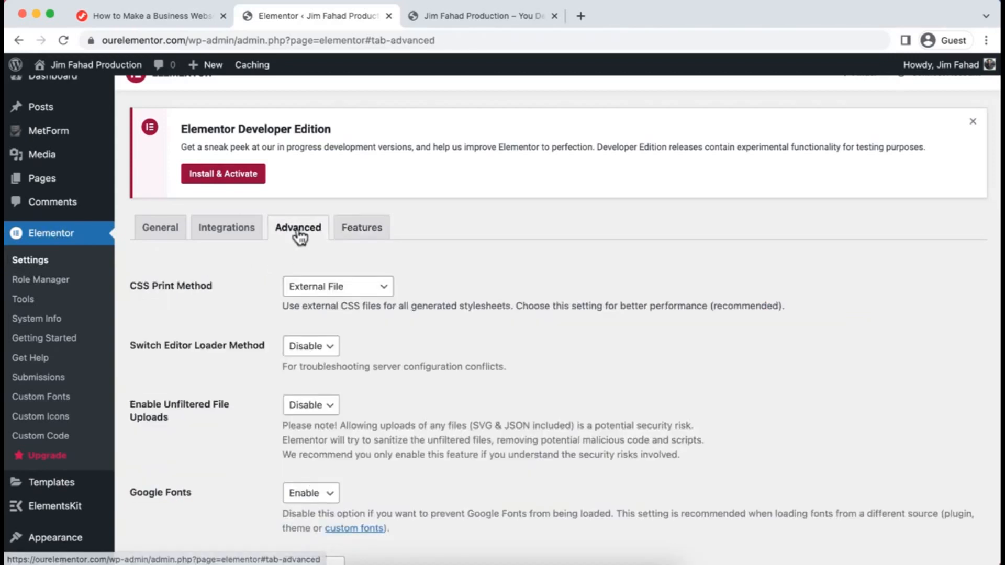
{"action": "scroll", "coordinate": [252, 338], "scroll_direction": "down", "scroll_amount": 2}
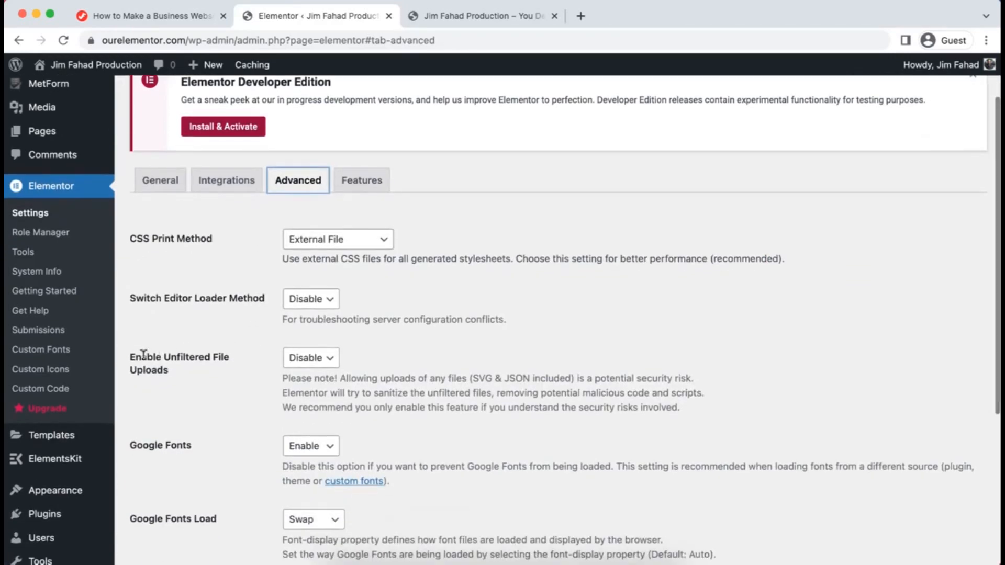
{"action": "left_click", "coordinate": [306, 358]}
{"action": "left_click", "coordinate": [310, 375]}
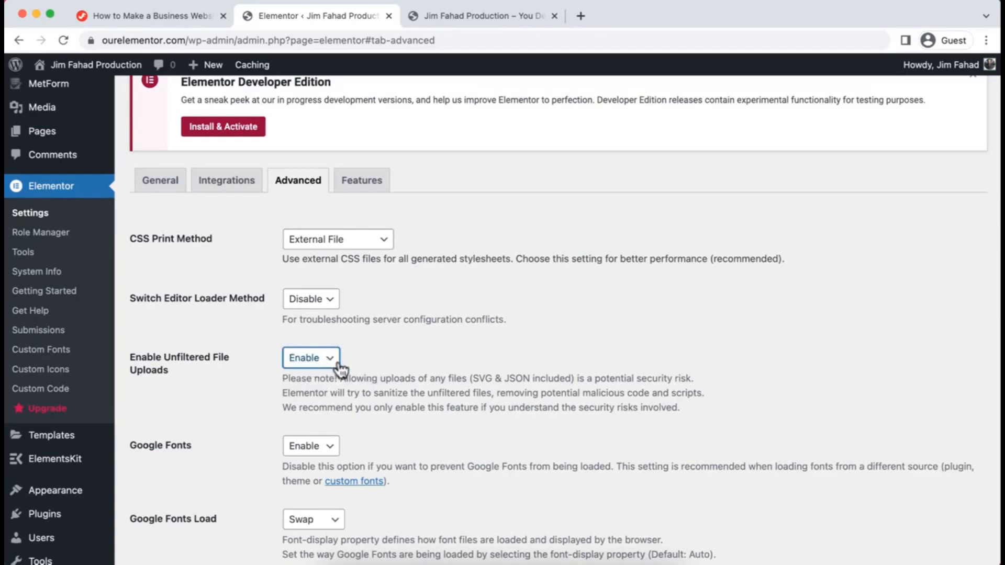
{"action": "scroll", "coordinate": [331, 403], "scroll_direction": "down", "scroll_amount": 1}
{"action": "scroll", "coordinate": [331, 405], "scroll_direction": "down", "scroll_amount": 5}
{"action": "left_click", "coordinate": [181, 496]}
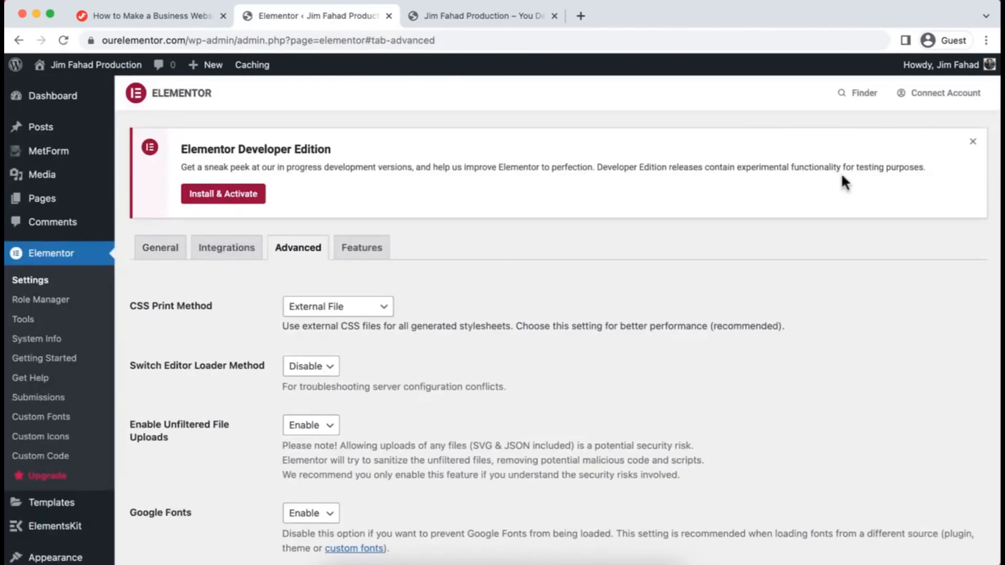
Dismiss the Elementor Developer Edition banner and go to Pages > All Pages.
{"action": "left_click", "coordinate": [977, 146]}
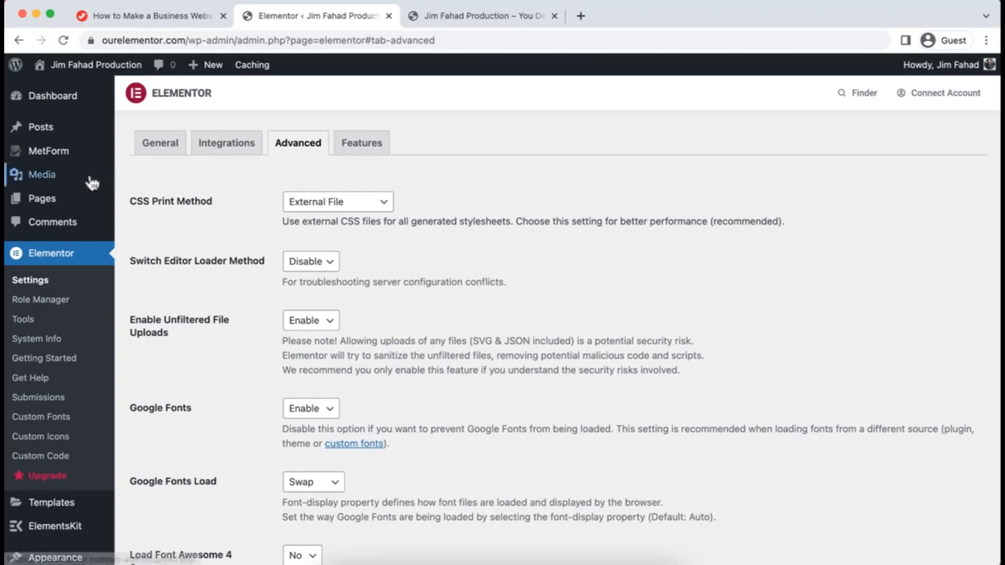
{"action": "mouse_move", "coordinate": [48, 197]}
{"action": "left_click", "coordinate": [149, 200]}
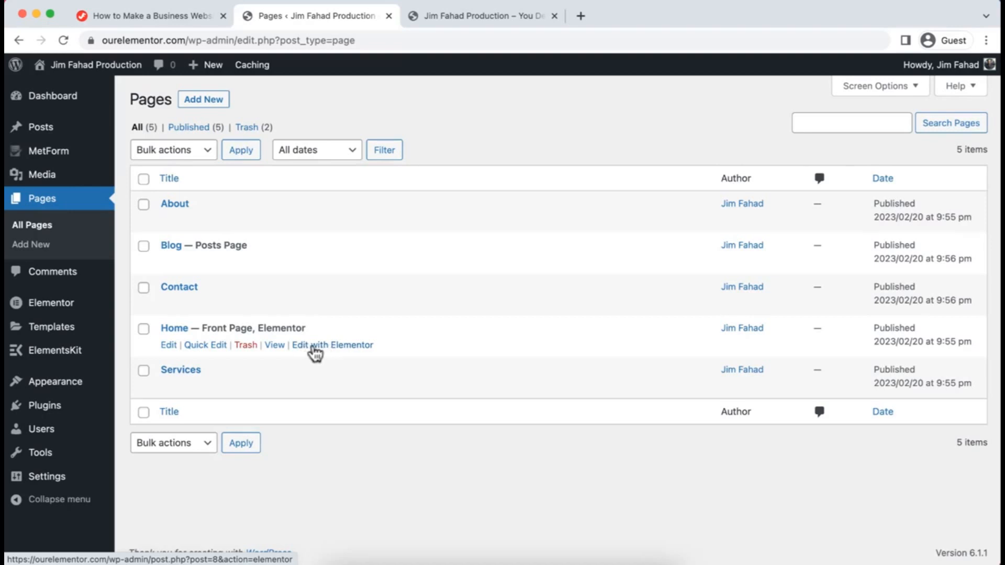
Edit the Home page with Elementor and start adding a new section on the canvas.
{"action": "left_click", "coordinate": [332, 352]}
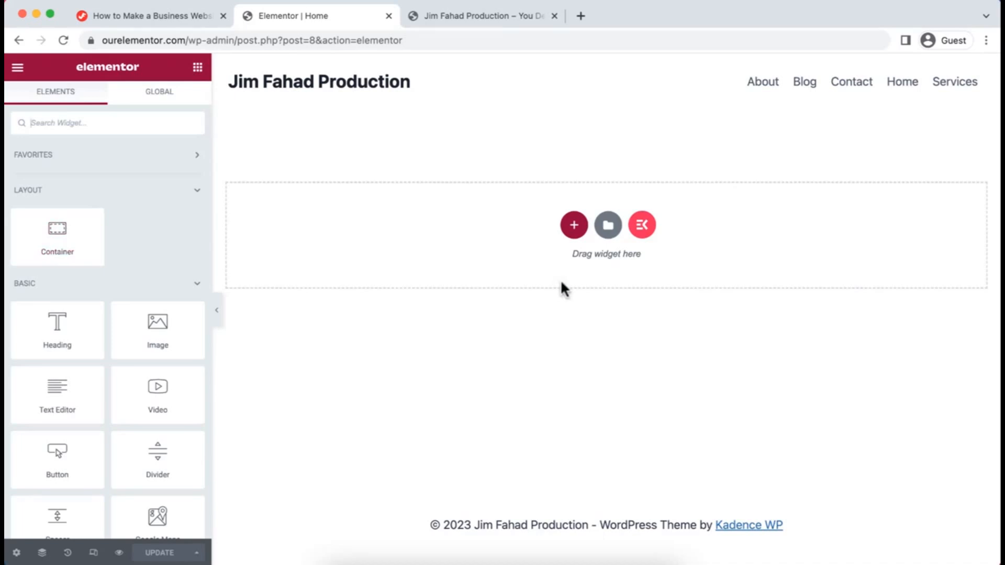
{"action": "left_click", "coordinate": [574, 229]}
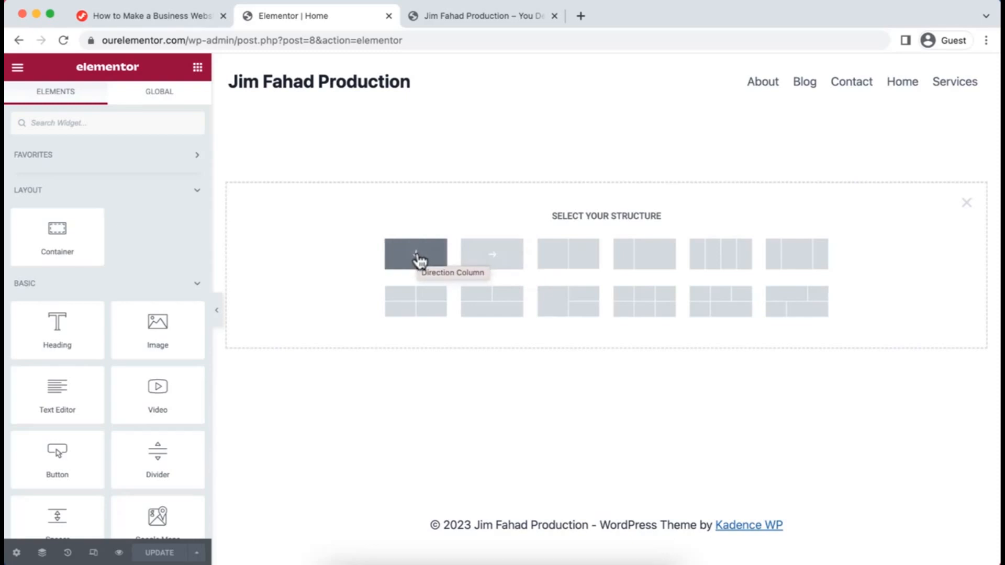
Add a Direction Column container and set its Min Height to 80 VH.
{"action": "left_click", "coordinate": [419, 260]}
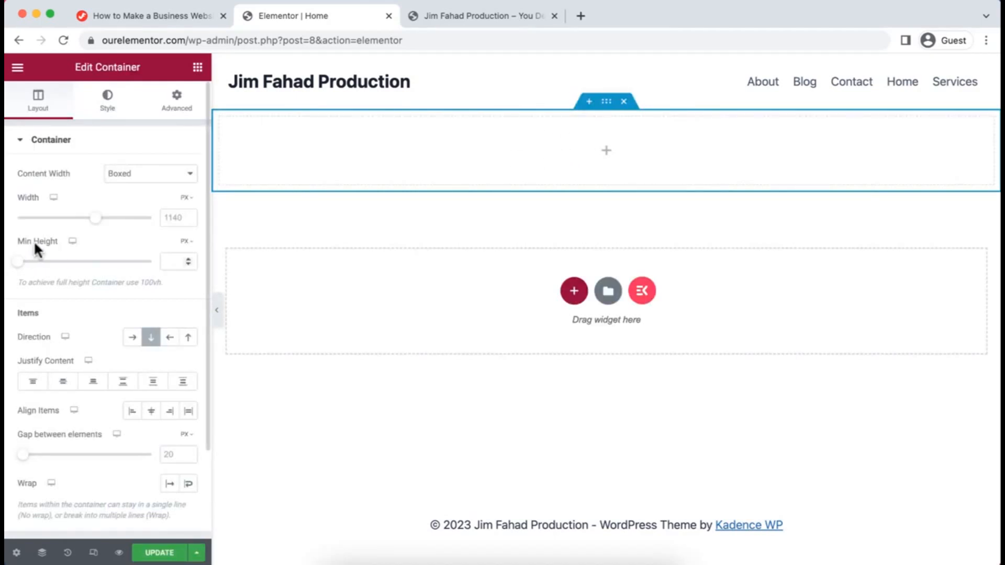
{"action": "mouse_move", "coordinate": [187, 254]}
{"action": "left_click", "coordinate": [187, 261]}
{"action": "left_click_drag", "start_coordinate": [22, 265], "coordinate": [117, 262]}
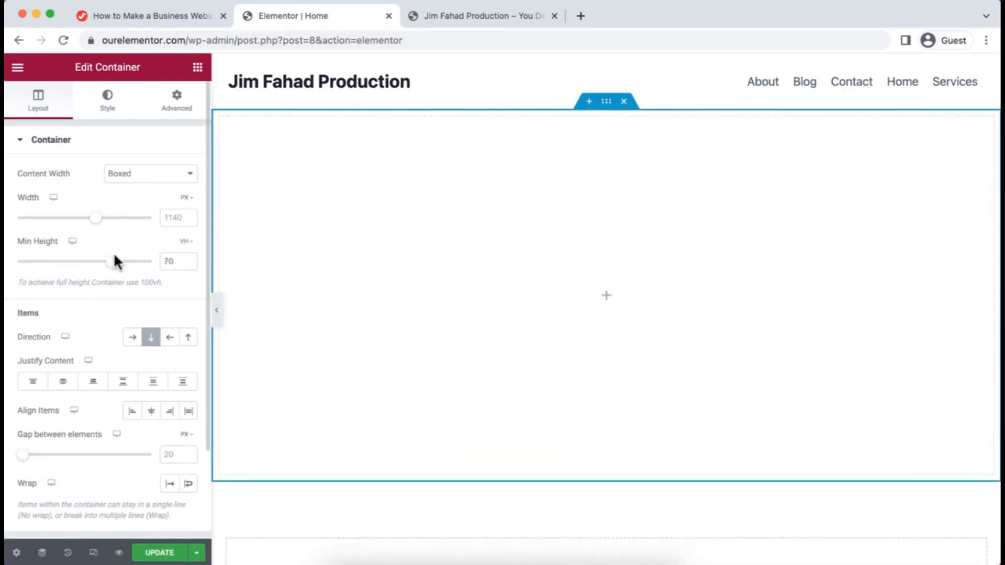
{"action": "type", "text": "8"}
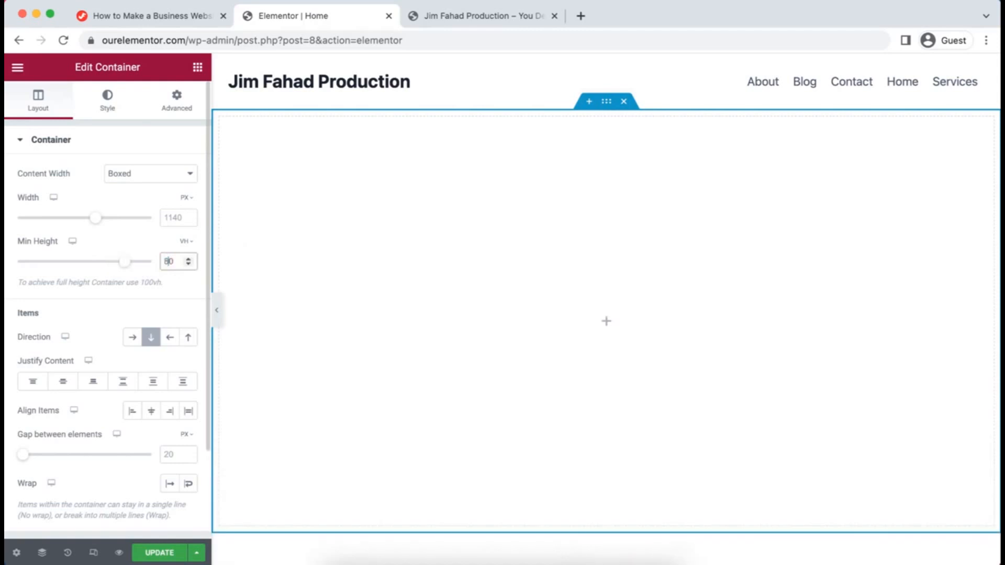
{"action": "left_click", "coordinate": [135, 297]}
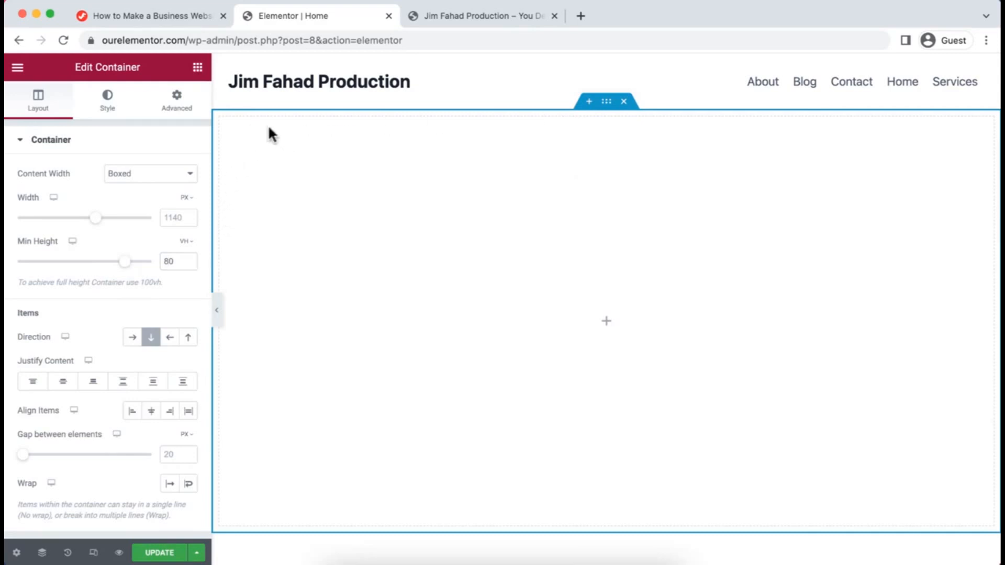
{"action": "left_click", "coordinate": [182, 108]}
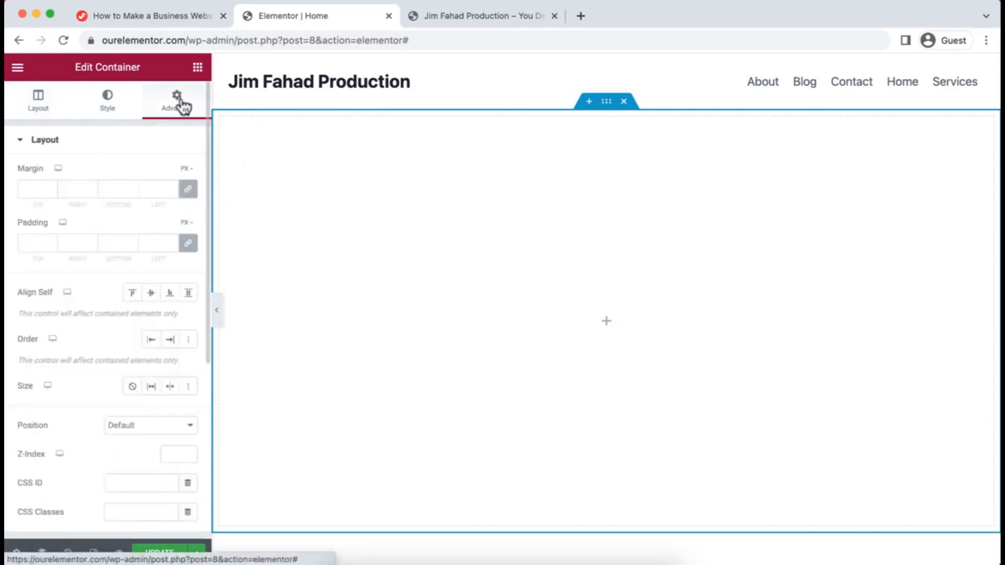
Set the container's linked Padding to 20 on all four sides.
{"action": "left_click", "coordinate": [33, 240]}
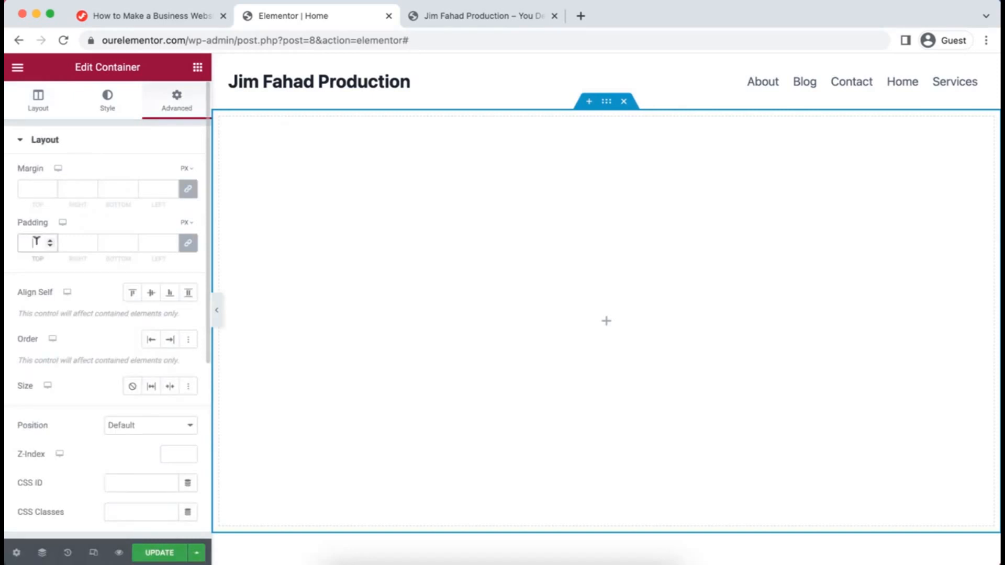
{"action": "type", "text": "20"}
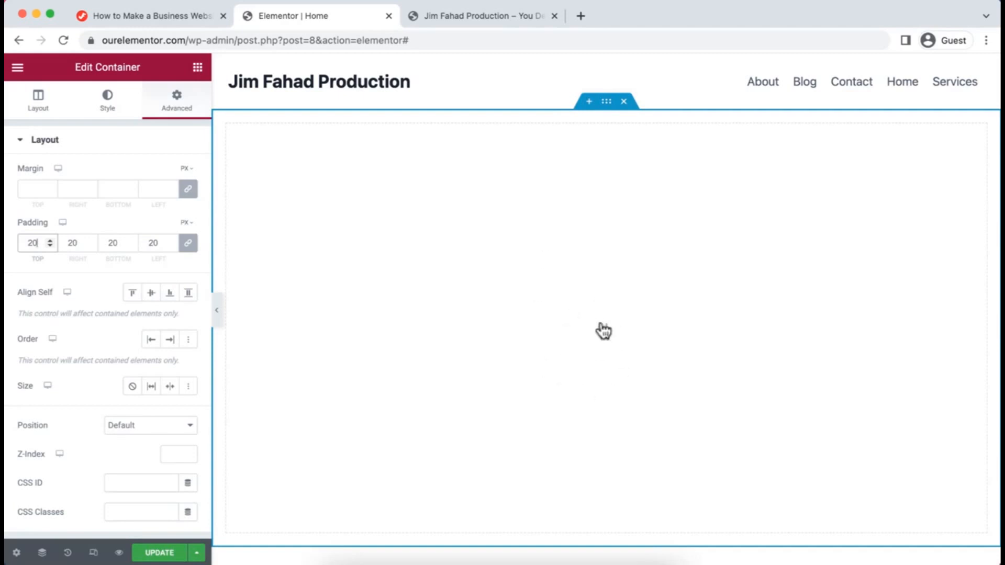
{"action": "left_click", "coordinate": [607, 329]}
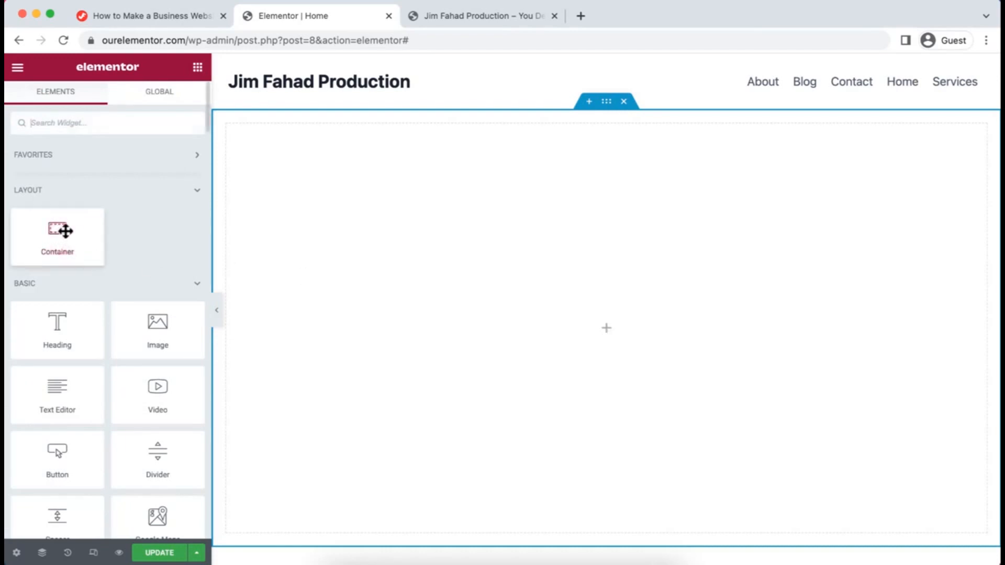
Nest a Full Width inner container, 30% wide with a 120 px minimum height.
{"action": "left_click_drag", "start_coordinate": [55, 231], "coordinate": [538, 322]}
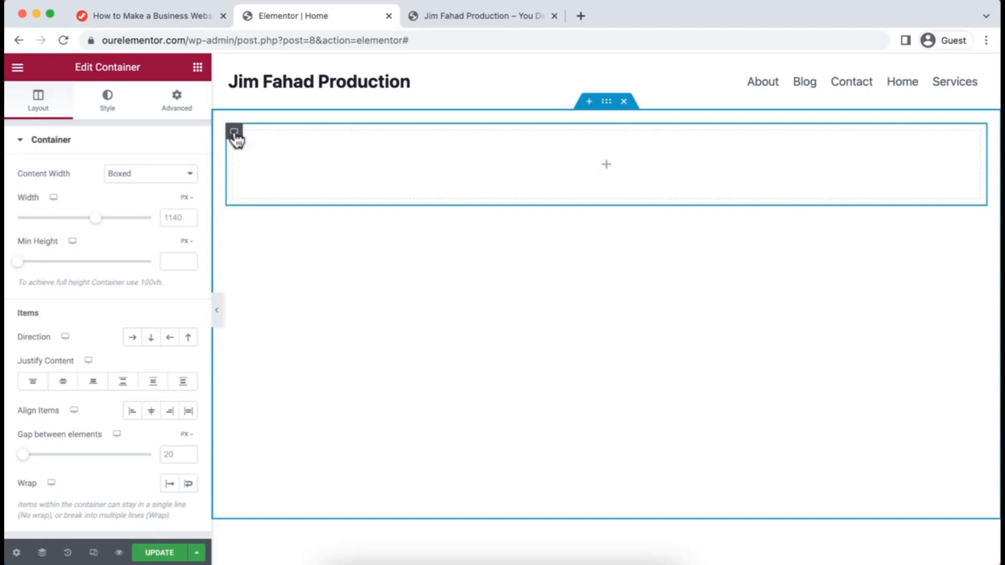
{"action": "left_click", "coordinate": [104, 178]}
{"action": "left_click", "coordinate": [135, 190]}
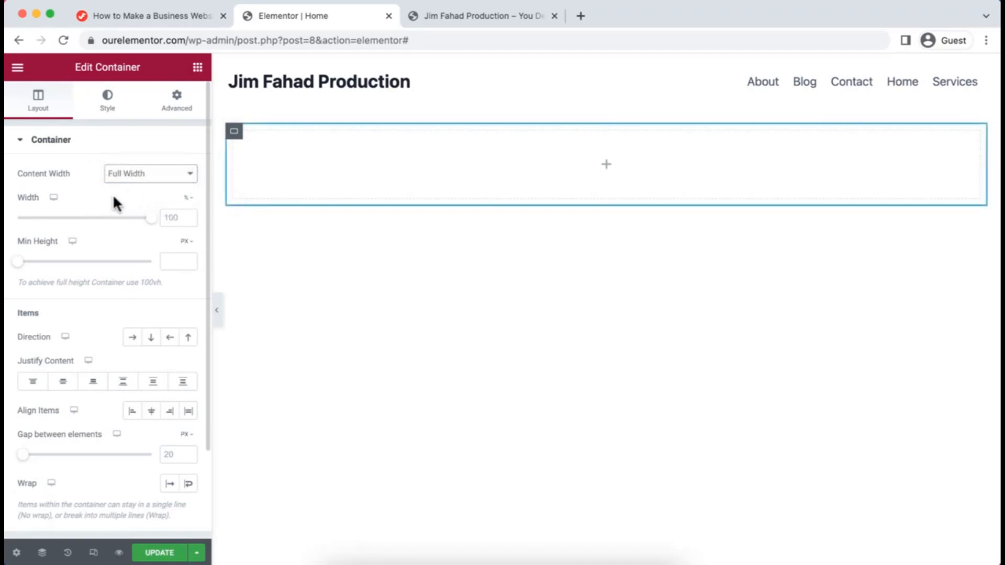
{"action": "left_click_drag", "start_coordinate": [151, 218], "coordinate": [59, 226]}
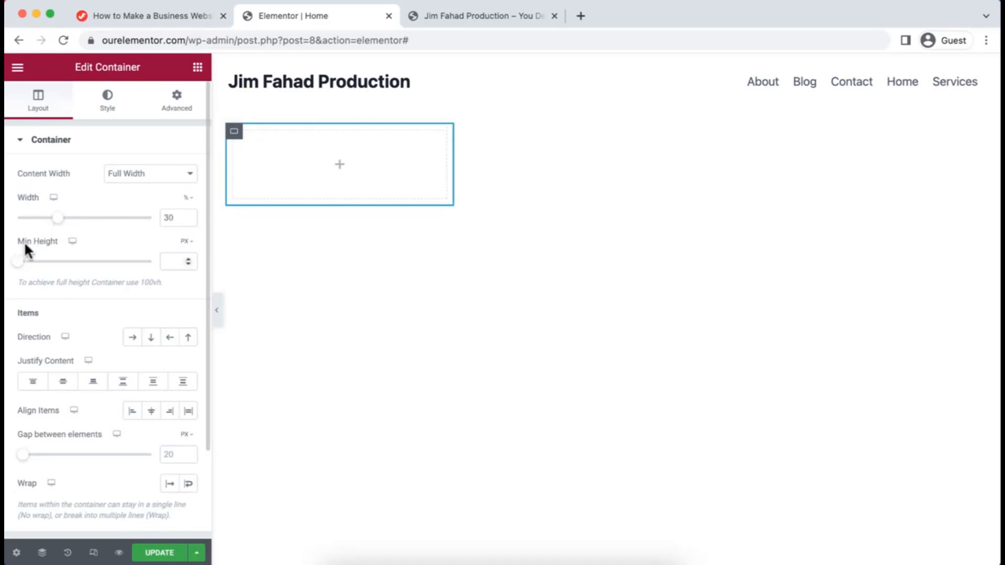
{"action": "left_click", "coordinate": [173, 262]}
{"action": "type", "text": "120"}
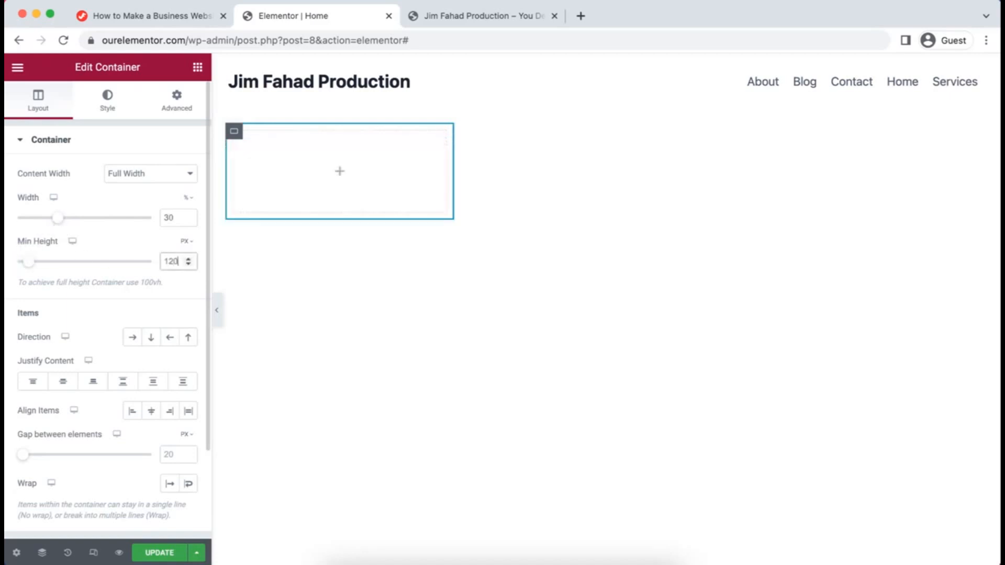
{"action": "left_click", "coordinate": [127, 244]}
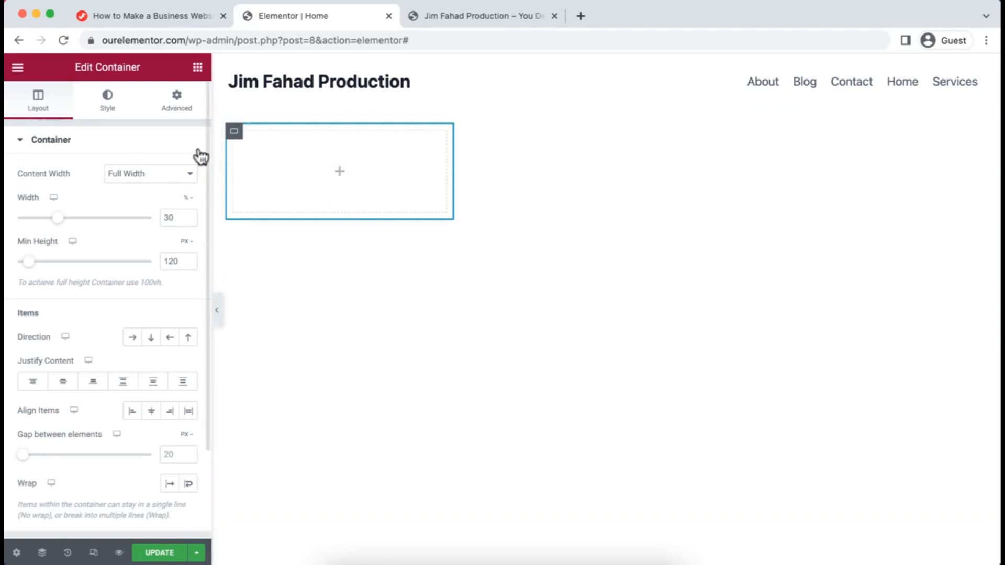
{"action": "left_click", "coordinate": [108, 103]}
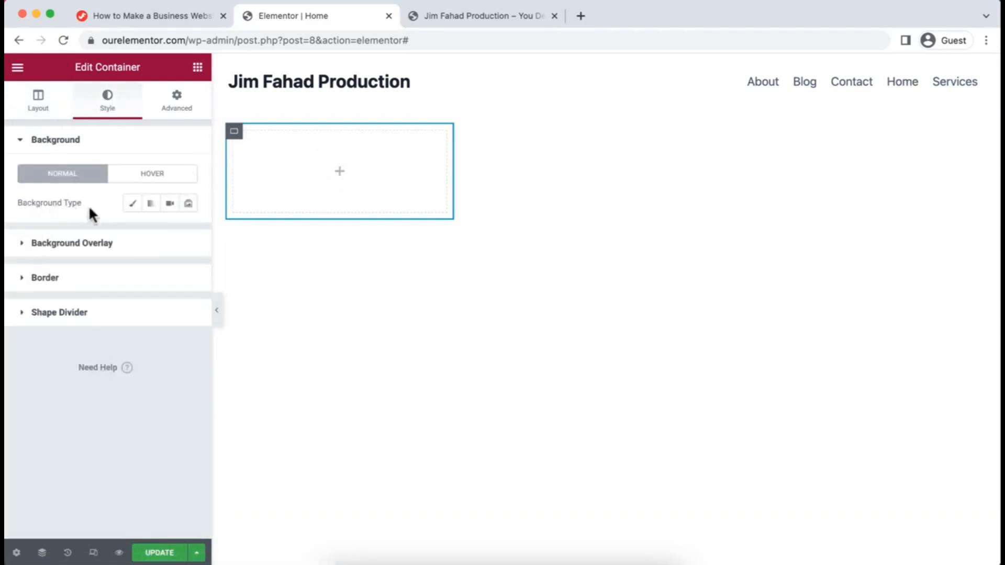
Give the inner container a classic background in light green #D1FFCC.
{"action": "left_click", "coordinate": [133, 206]}
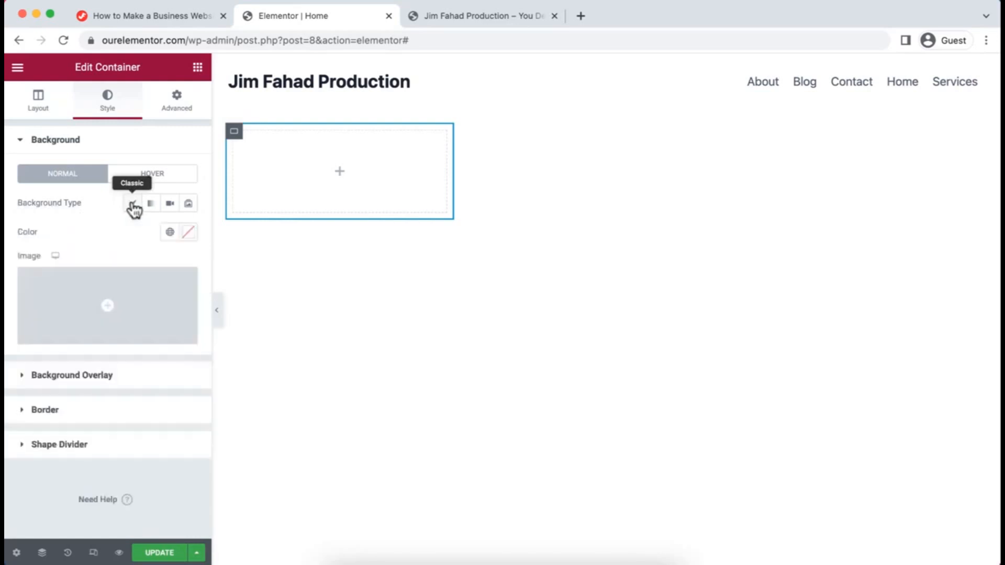
{"action": "left_click", "coordinate": [188, 232]}
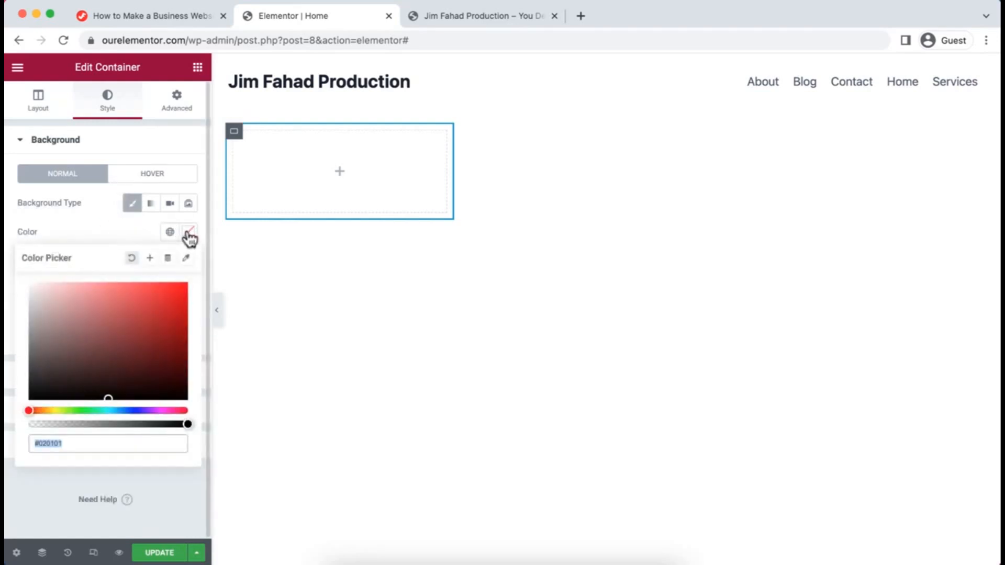
{"action": "left_click", "coordinate": [79, 411]}
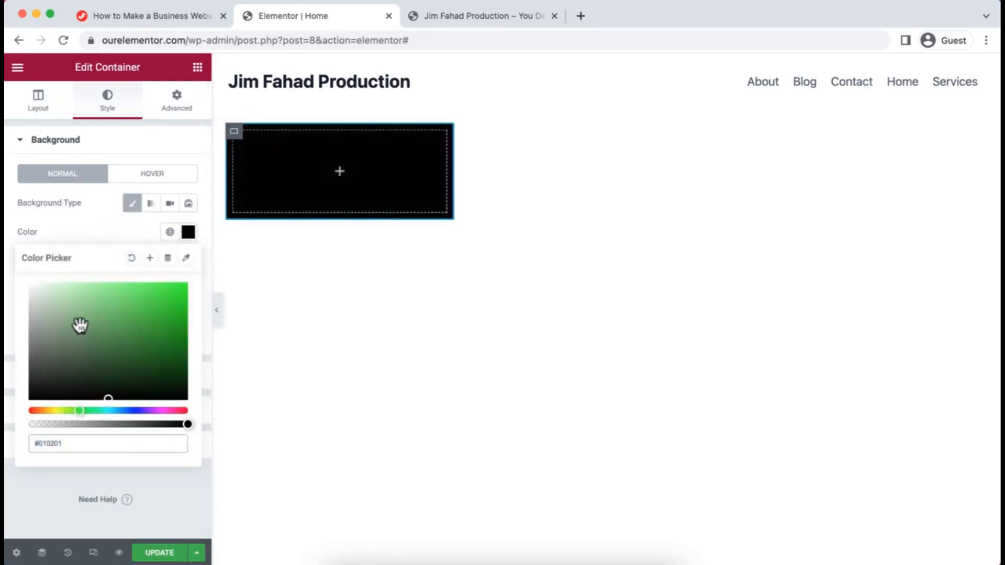
{"action": "left_click_drag", "start_coordinate": [77, 297], "coordinate": [59, 278]}
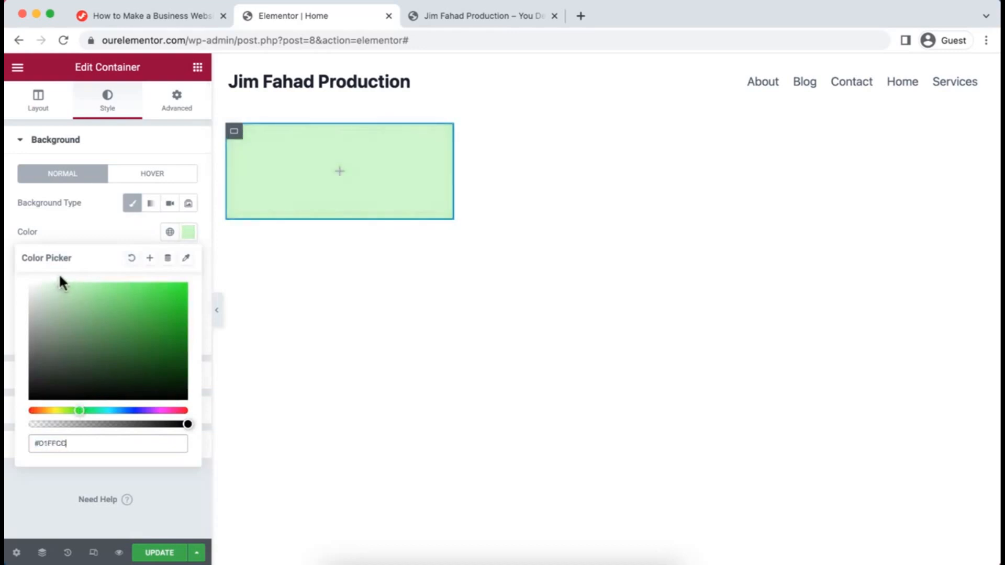
{"action": "left_click", "coordinate": [89, 226]}
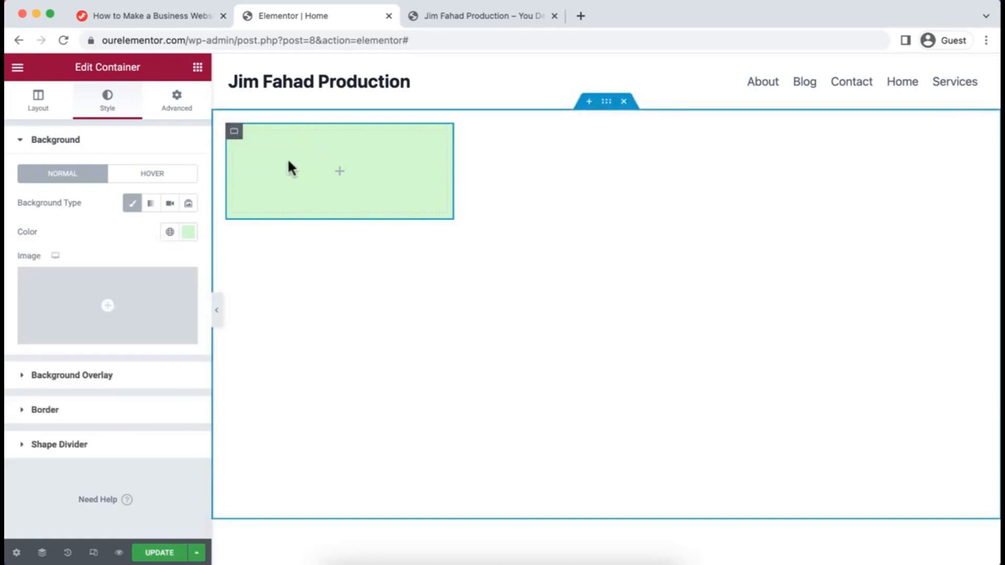
Duplicate the light green container, then duplicate the copy, for three stacked boxes.
{"action": "right_click", "coordinate": [235, 137]}
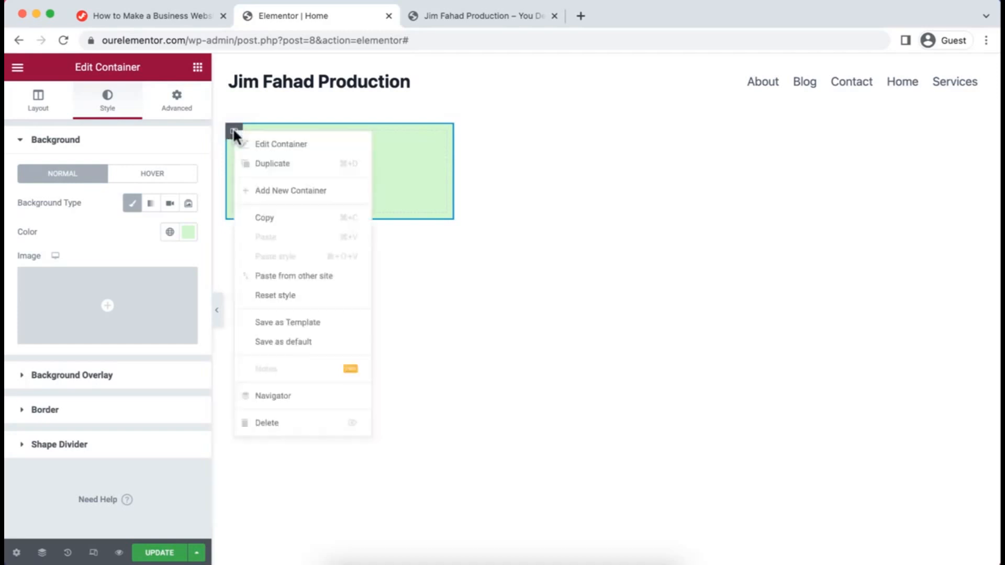
{"action": "left_click", "coordinate": [262, 165]}
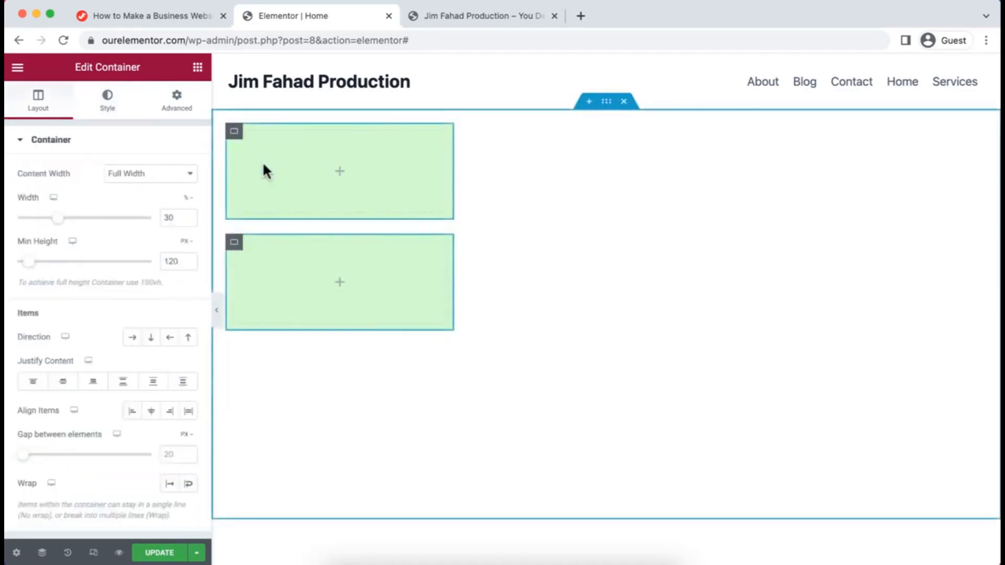
{"action": "right_click", "coordinate": [235, 244]}
{"action": "left_click", "coordinate": [273, 280]}
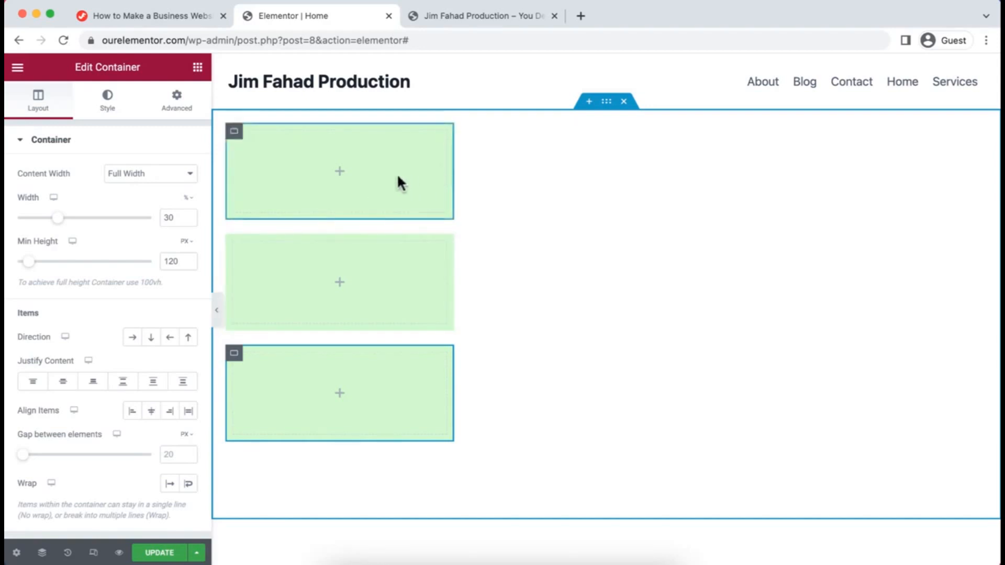
Set the outer container's Direction to Column and Align Items to Center, after trying Start and End.
{"action": "left_click", "coordinate": [607, 106]}
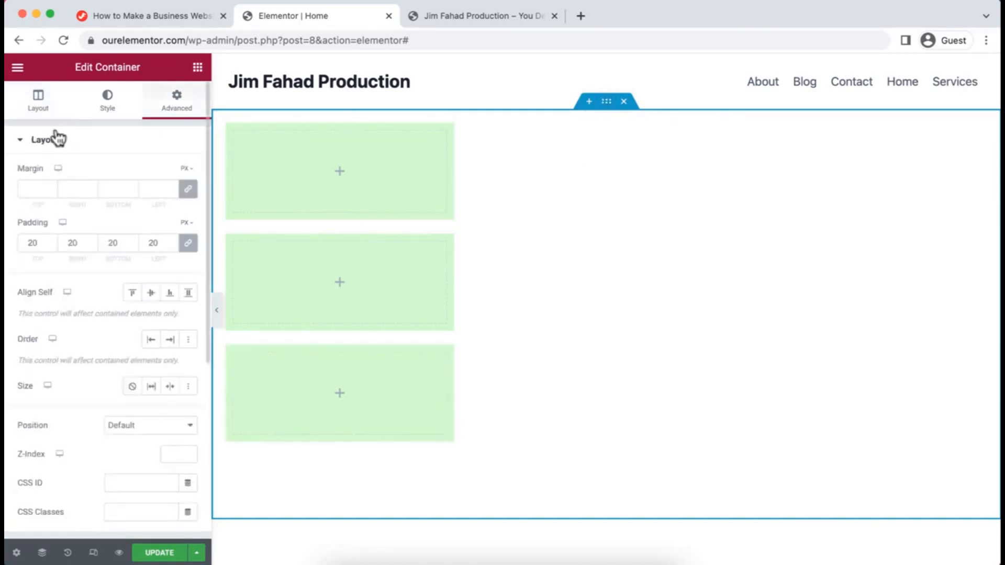
{"action": "left_click", "coordinate": [38, 99]}
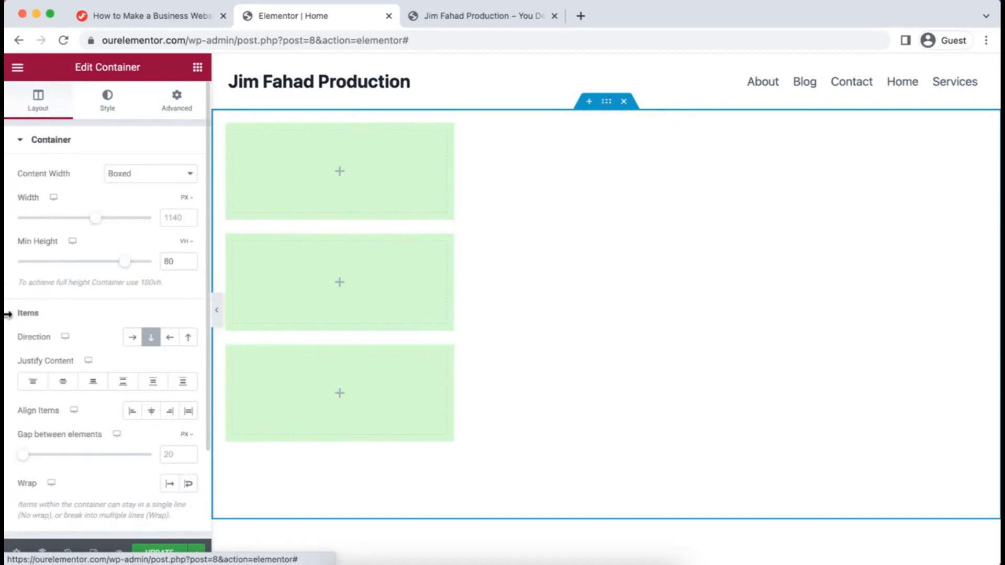
{"action": "scroll", "coordinate": [26, 356], "scroll_direction": "down", "scroll_amount": 3}
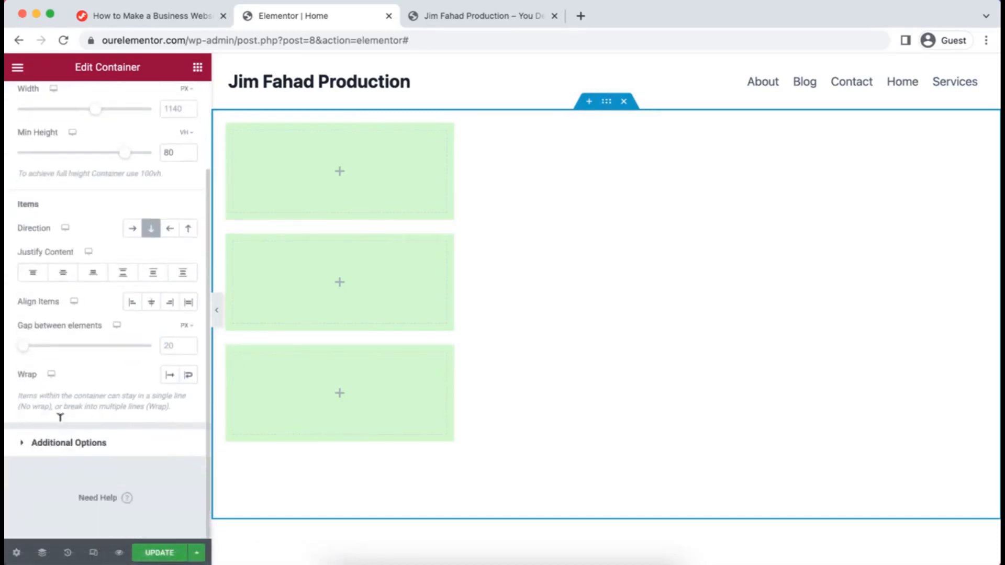
{"action": "scroll", "coordinate": [99, 332], "scroll_direction": "up", "scroll_amount": 2}
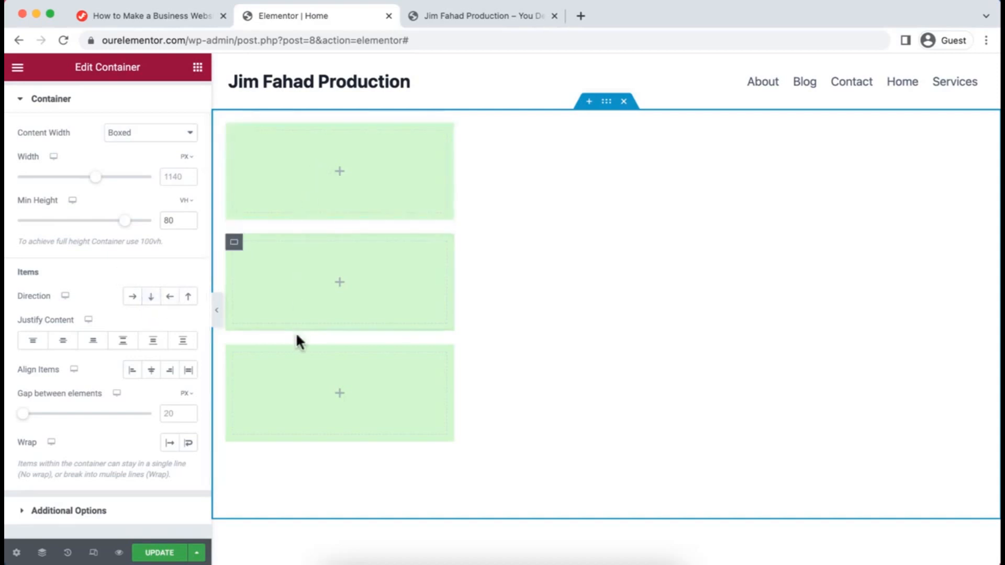
{"action": "left_click", "coordinate": [150, 297]}
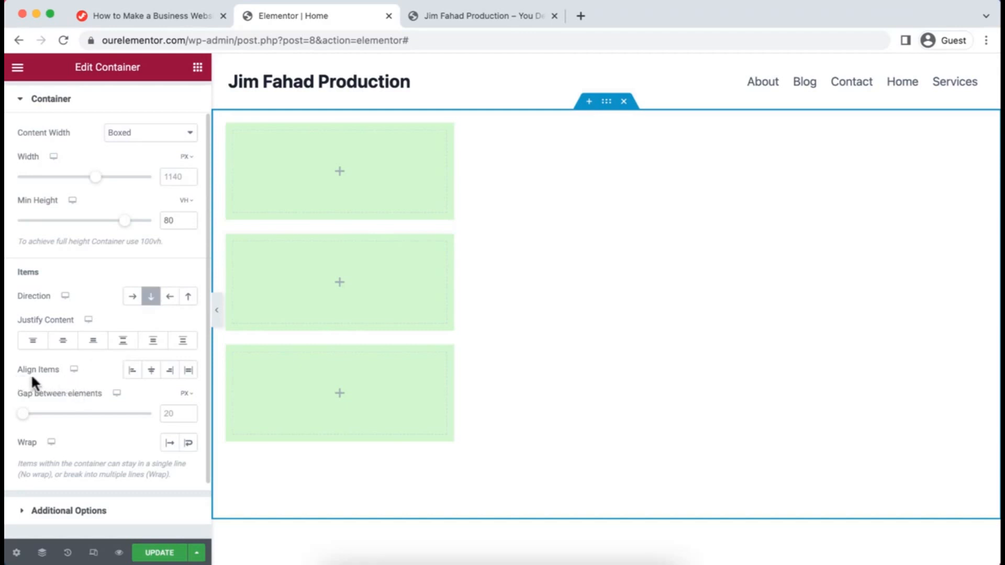
{"action": "left_click", "coordinate": [151, 371]}
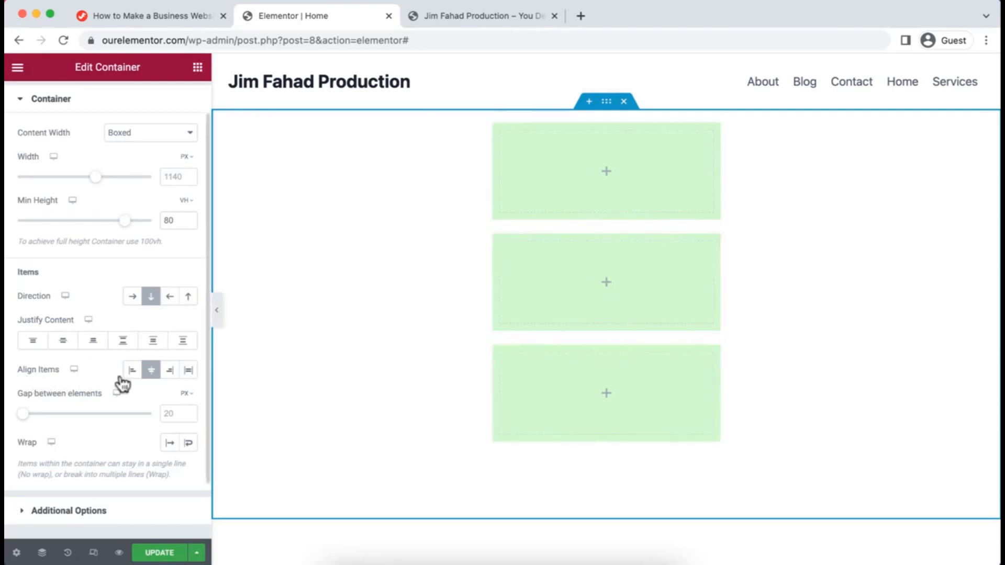
{"action": "left_click", "coordinate": [171, 374]}
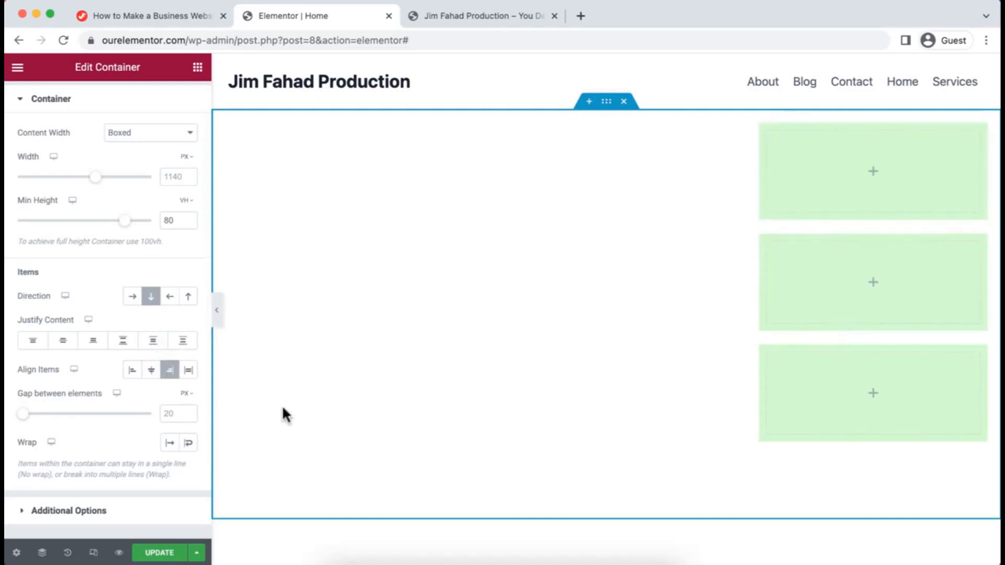
{"action": "left_click", "coordinate": [132, 370]}
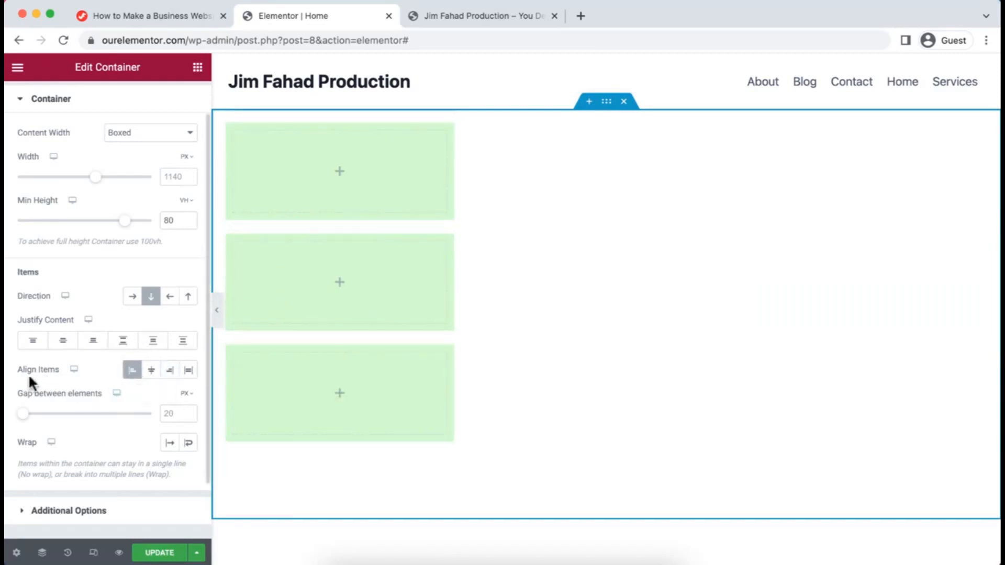
{"action": "left_click", "coordinate": [152, 372]}
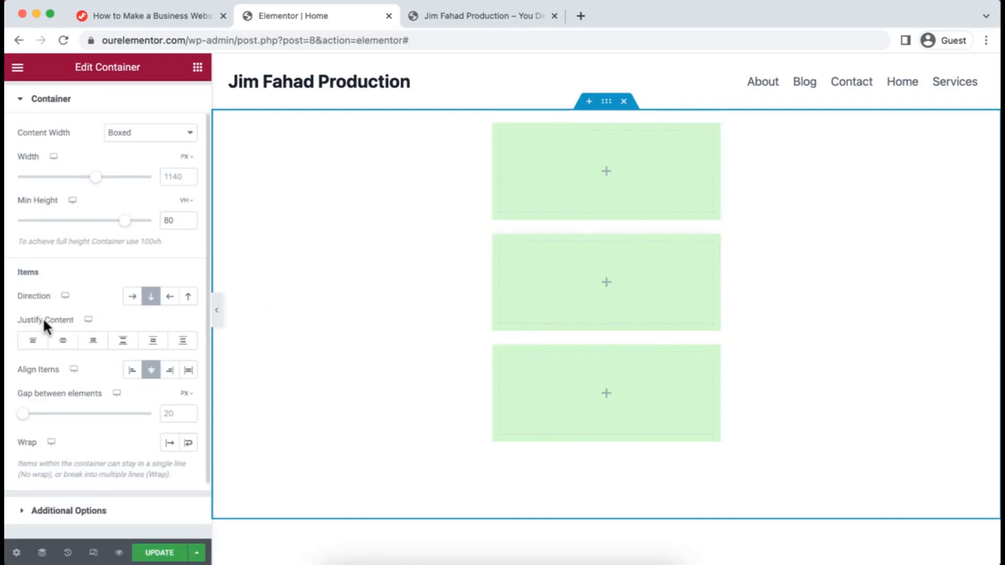
Try Justify Content and Align Items options, finishing with both set to Center.
{"action": "left_click", "coordinate": [67, 346]}
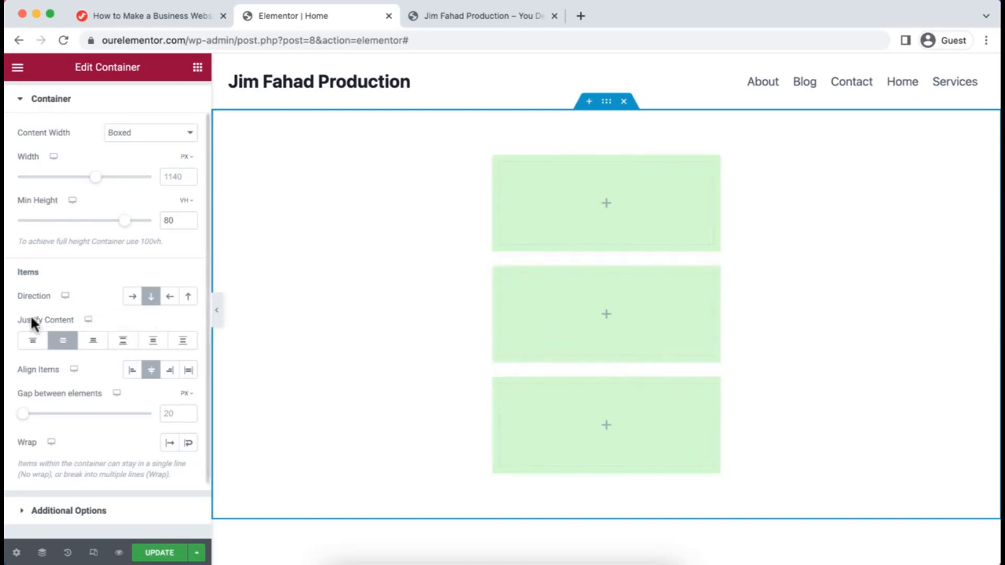
{"action": "left_click", "coordinate": [93, 341]}
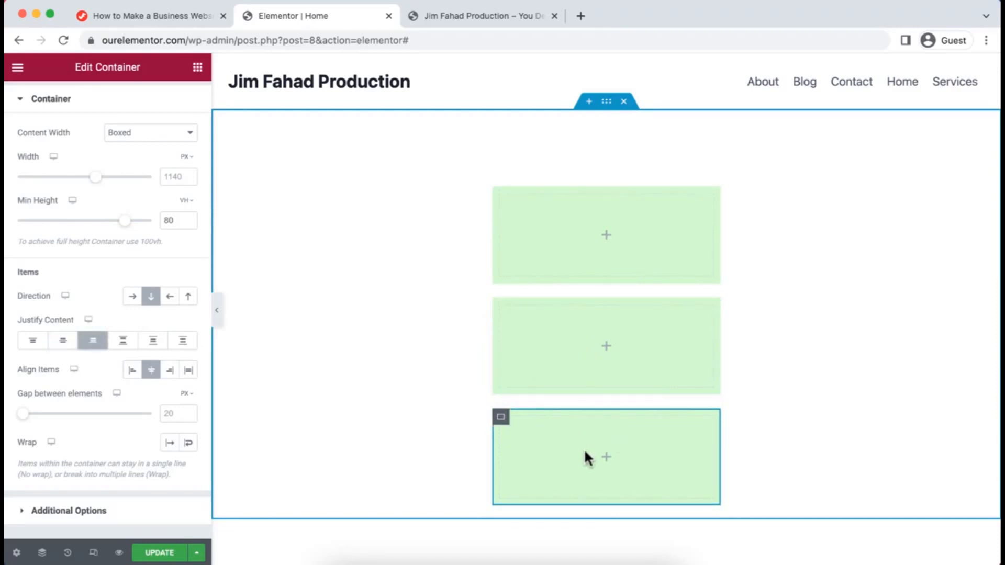
{"action": "left_click", "coordinate": [33, 341]}
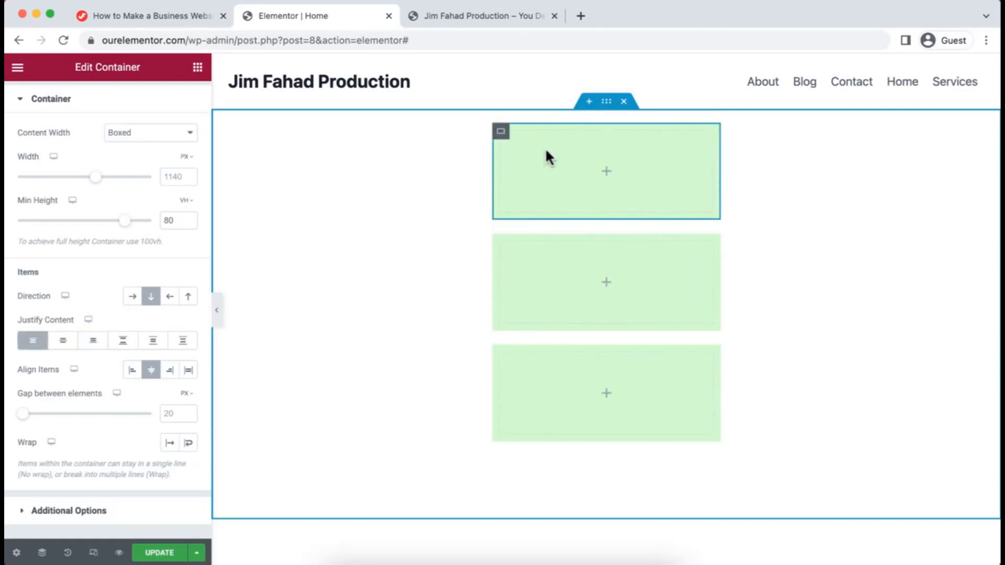
{"action": "left_click", "coordinate": [59, 344]}
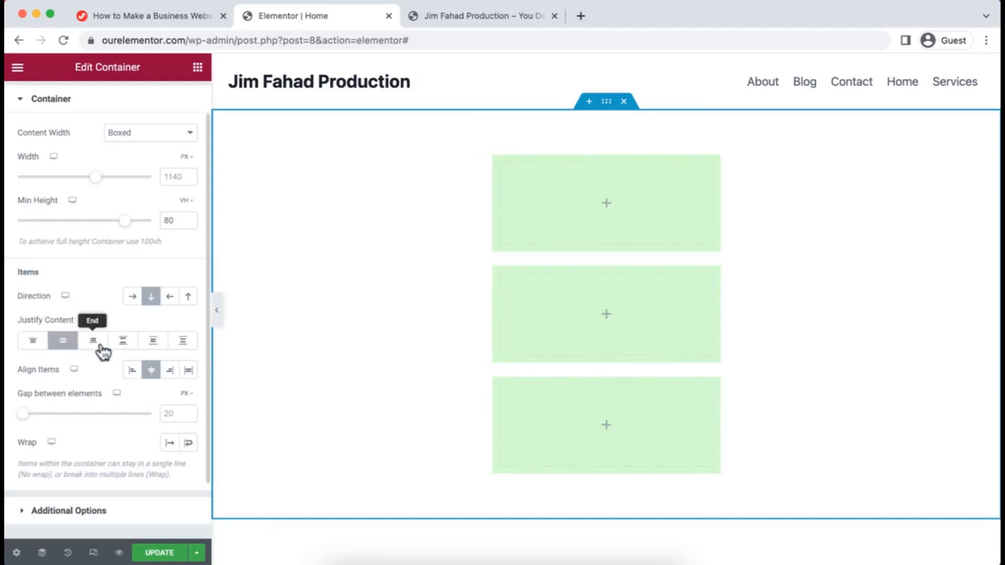
{"action": "left_click", "coordinate": [125, 345]}
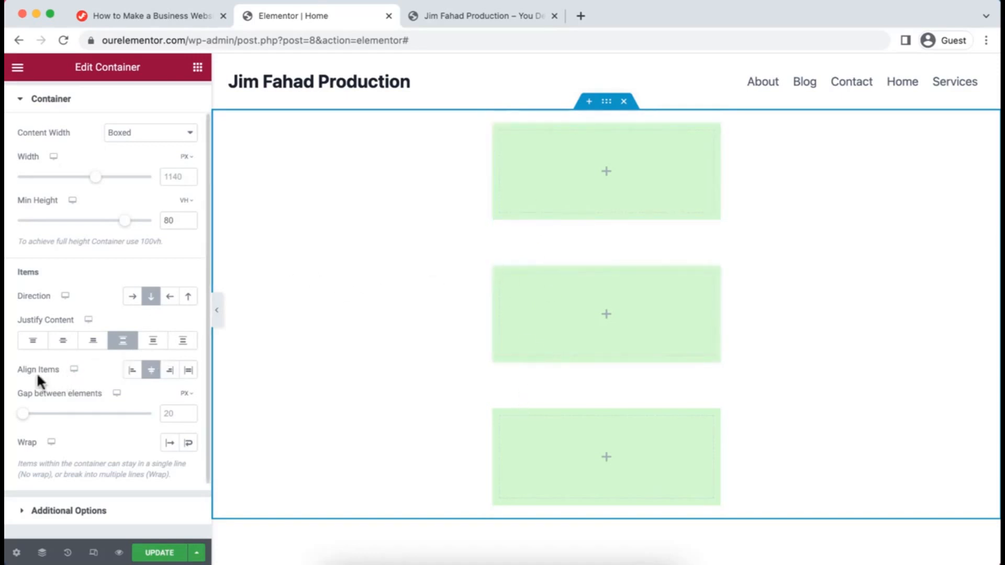
{"action": "left_click", "coordinate": [133, 372]}
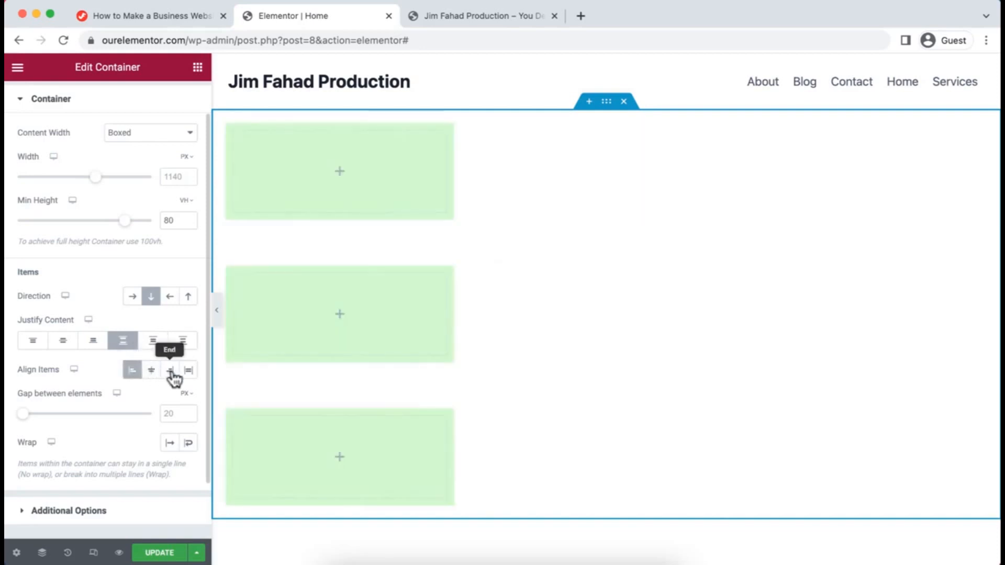
{"action": "left_click", "coordinate": [170, 372]}
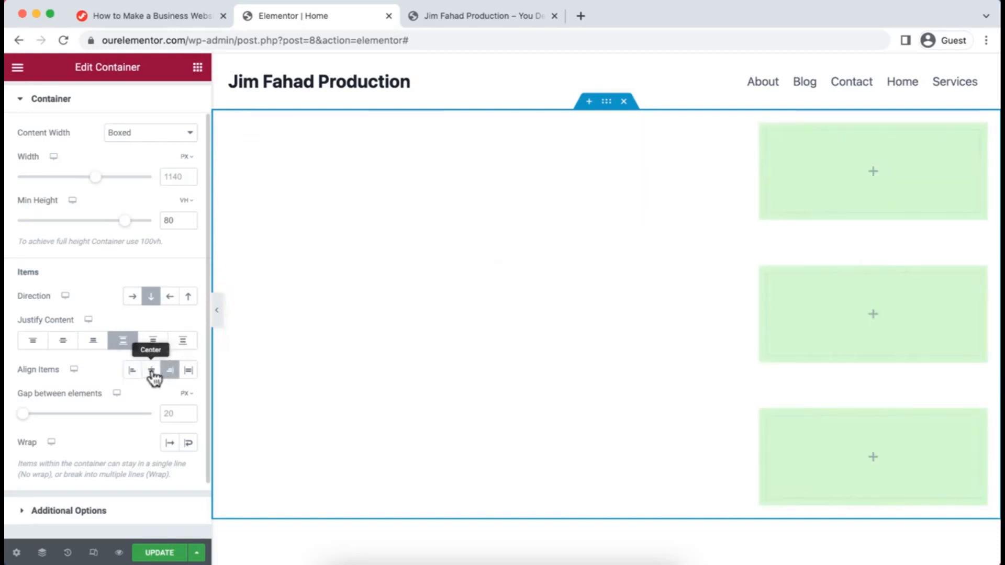
{"action": "left_click", "coordinate": [151, 373]}
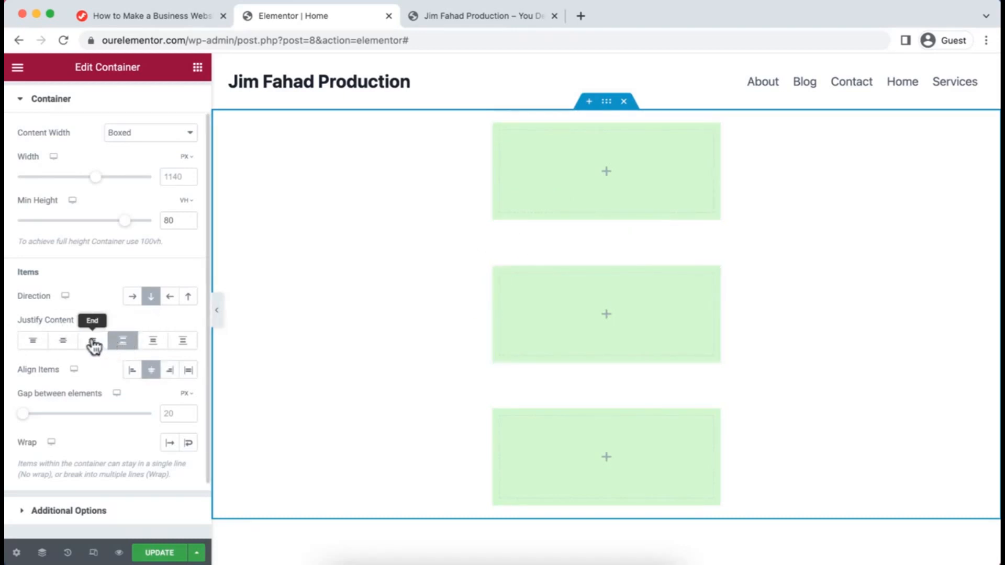
{"action": "left_click", "coordinate": [63, 341]}
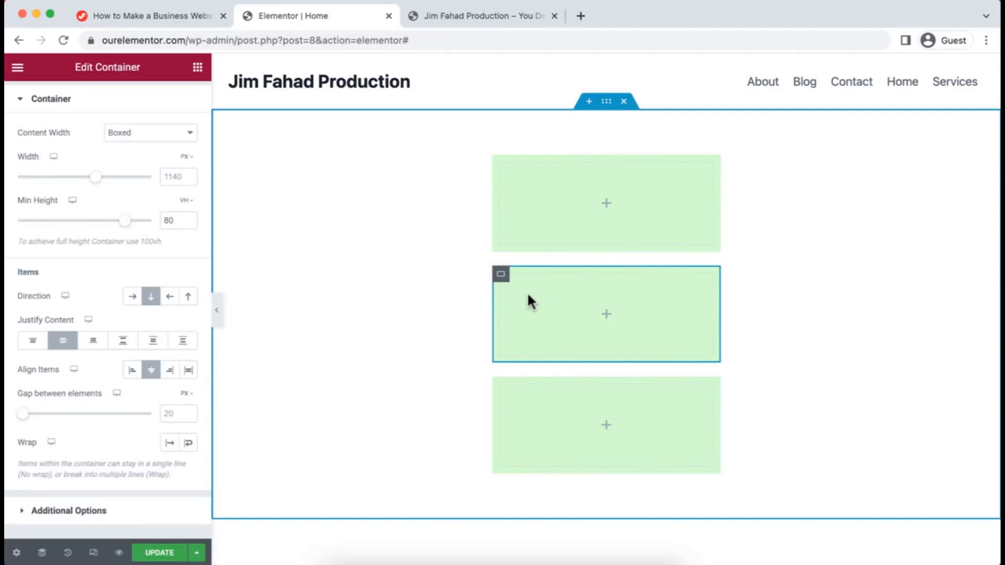
{"action": "left_click", "coordinate": [607, 319]}
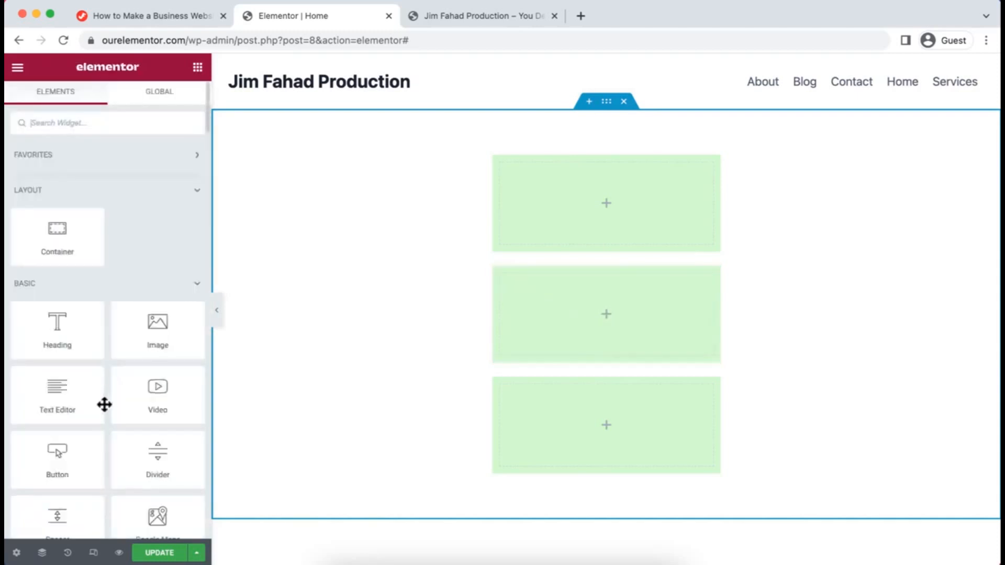
Place a Button widget inside the middle green box and select that container.
{"action": "scroll", "coordinate": [103, 403], "scroll_direction": "down", "scroll_amount": 4}
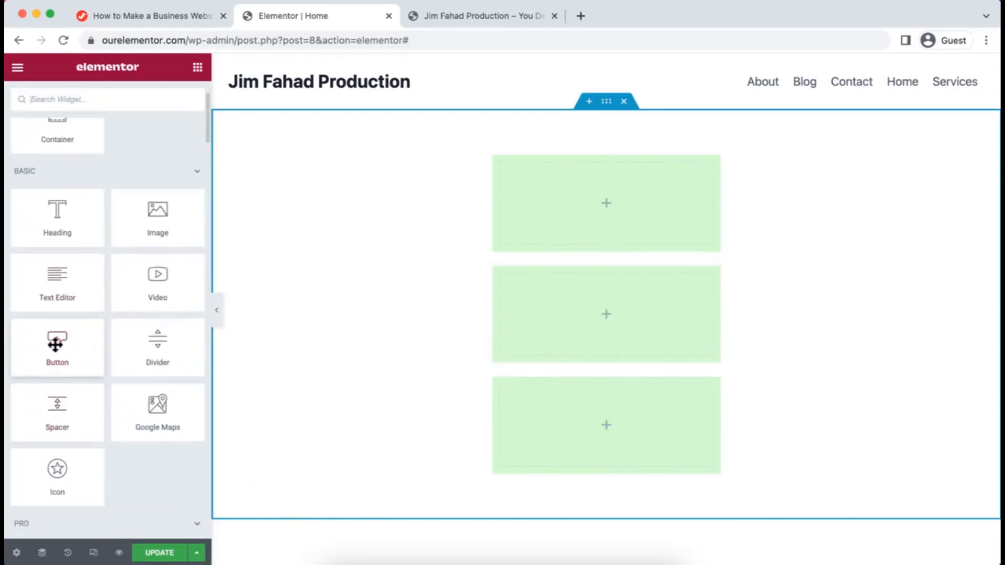
{"action": "left_click_drag", "start_coordinate": [56, 343], "coordinate": [602, 307]}
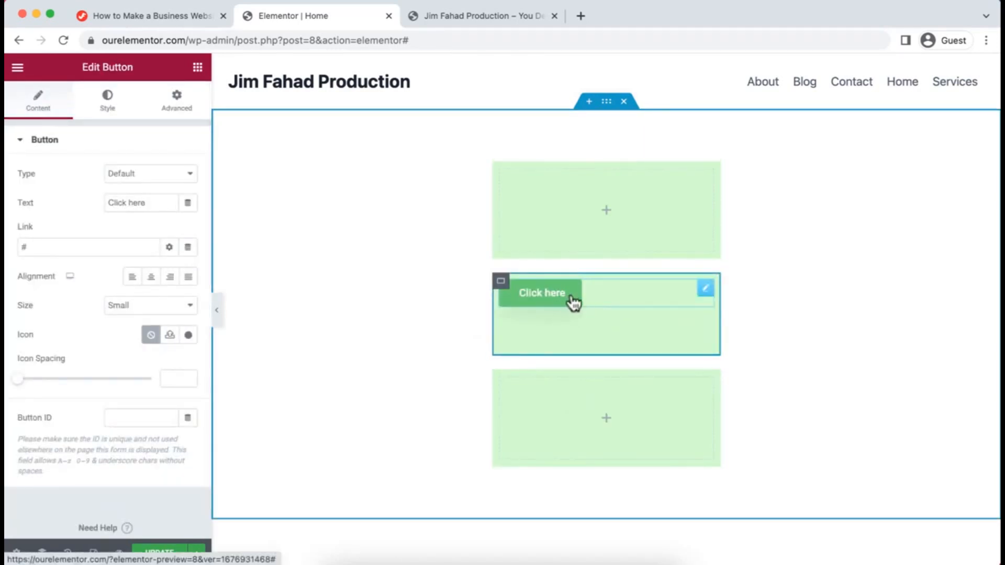
{"action": "left_click", "coordinate": [501, 284]}
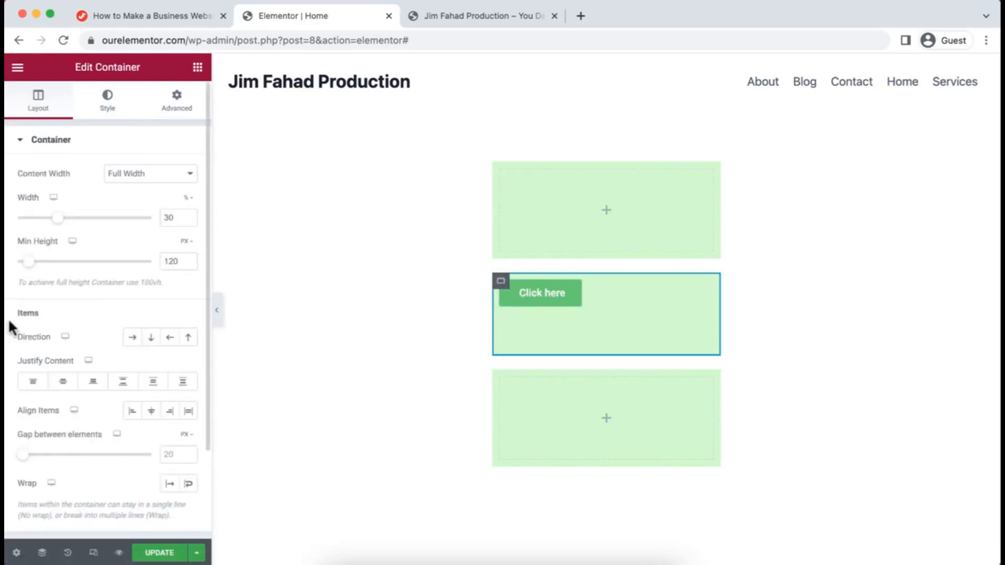
Set the middle green container to Column direction, with Align Items and Justify Content both Center.
{"action": "left_click", "coordinate": [151, 340]}
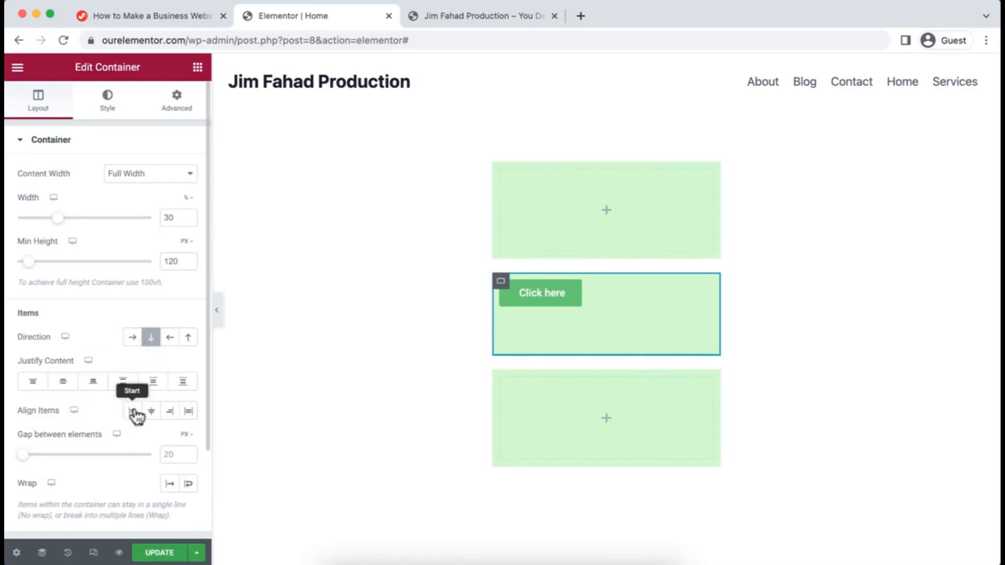
{"action": "left_click", "coordinate": [152, 412]}
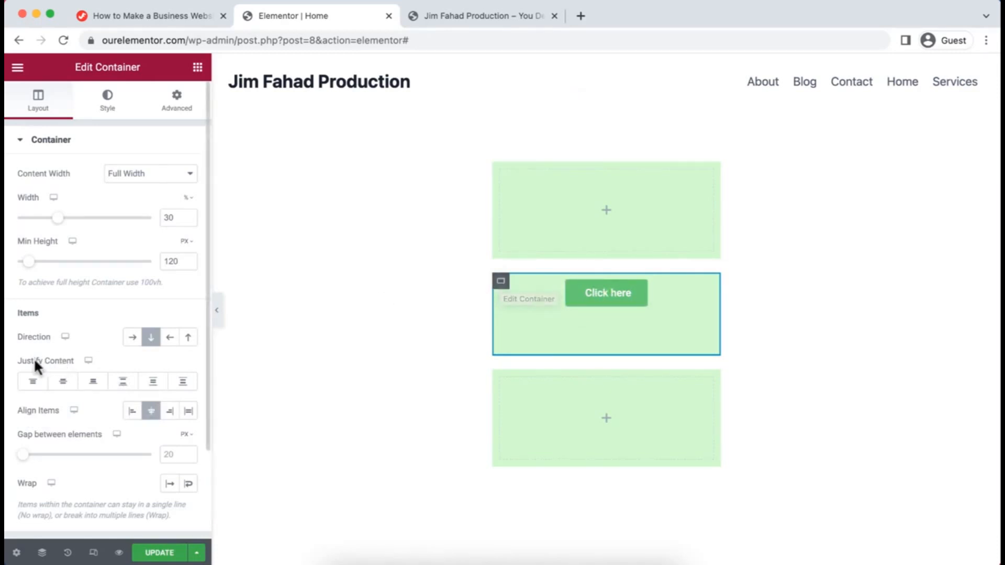
{"action": "left_click", "coordinate": [62, 382]}
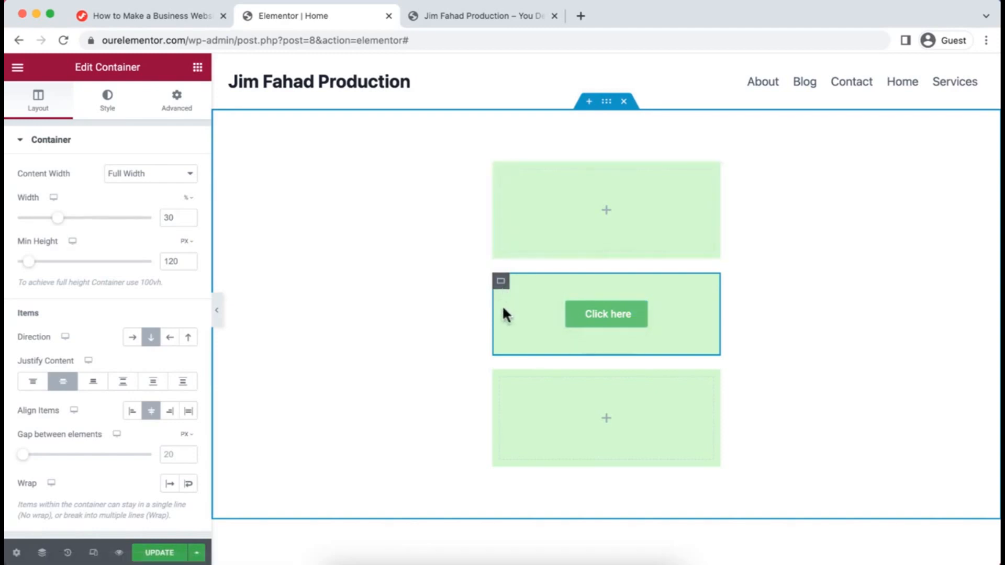
{"action": "left_click", "coordinate": [607, 103]}
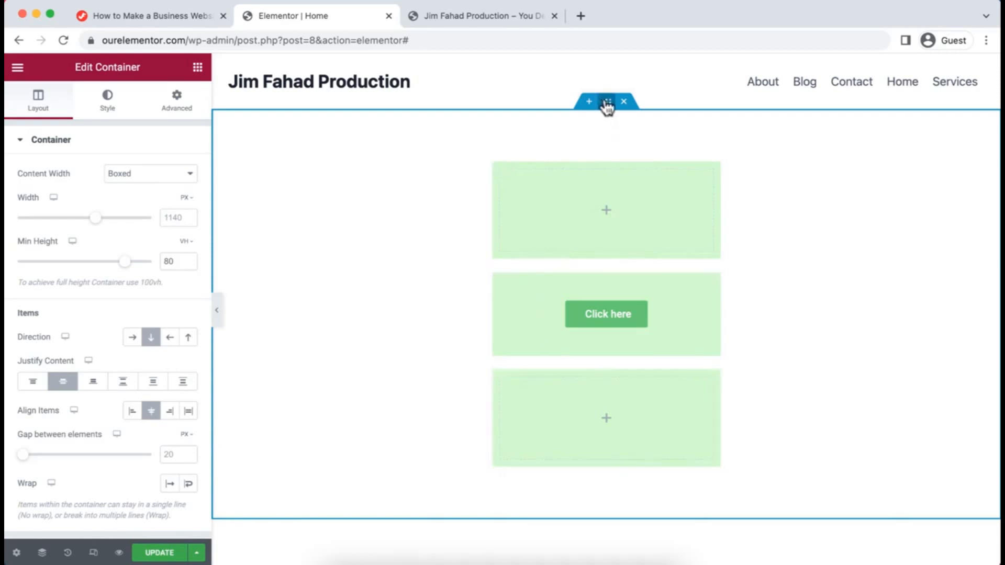
Lay the three boxes in a Row, try Start and End alignments, then centre them both ways.
{"action": "left_click", "coordinate": [134, 338]}
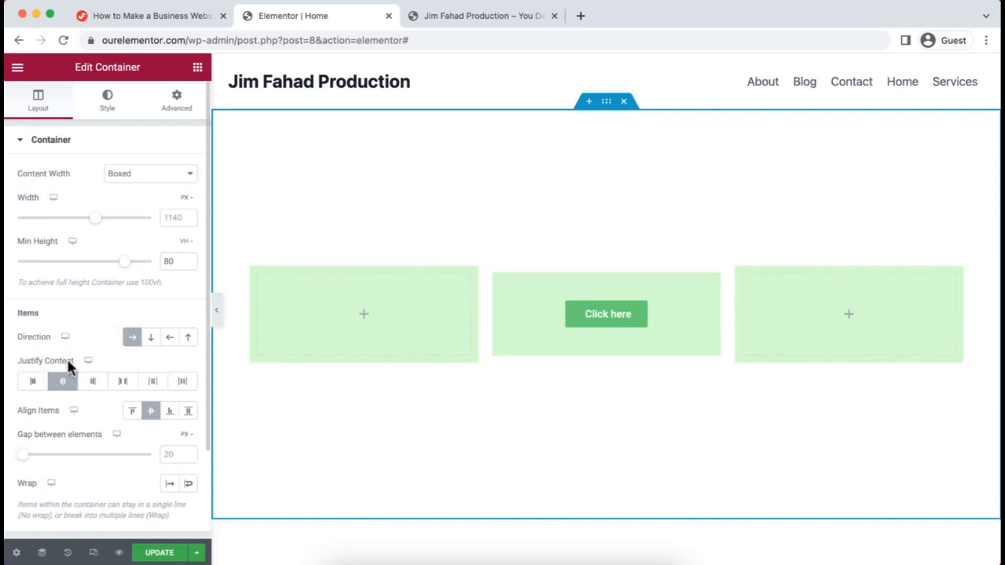
{"action": "left_click", "coordinate": [36, 384]}
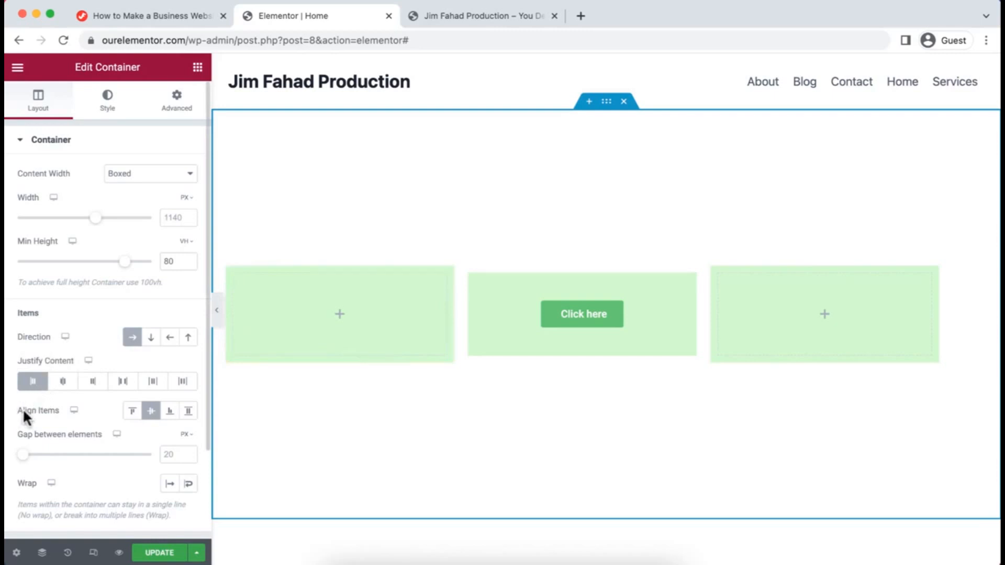
{"action": "left_click", "coordinate": [132, 412]}
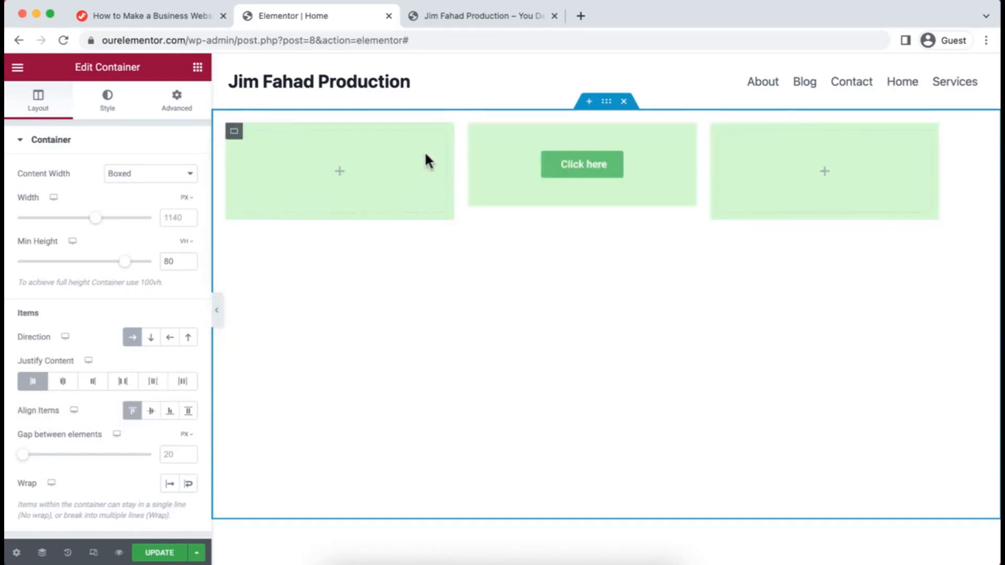
{"action": "left_click", "coordinate": [169, 411]}
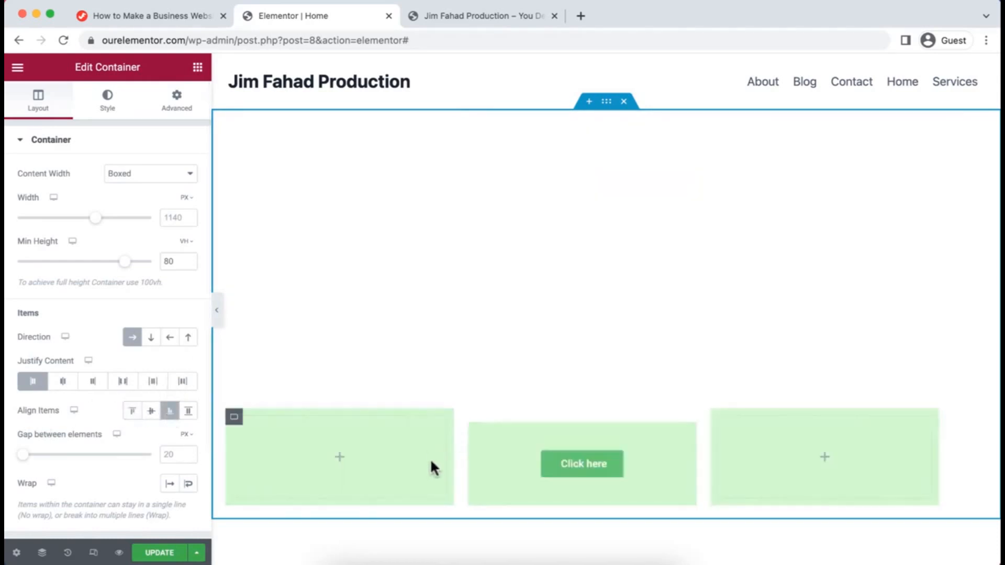
{"action": "left_click", "coordinate": [151, 411]}
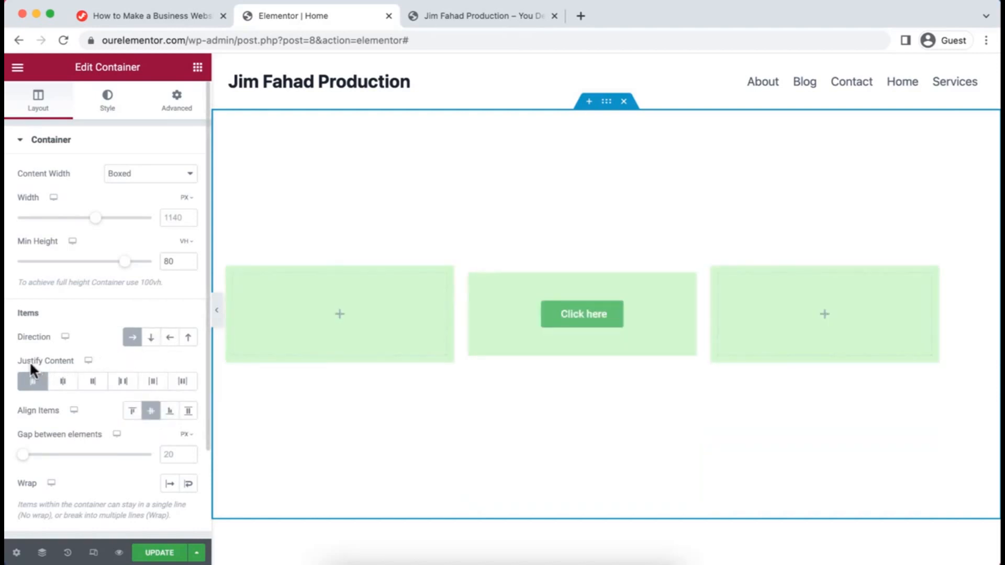
{"action": "left_click", "coordinate": [61, 384]}
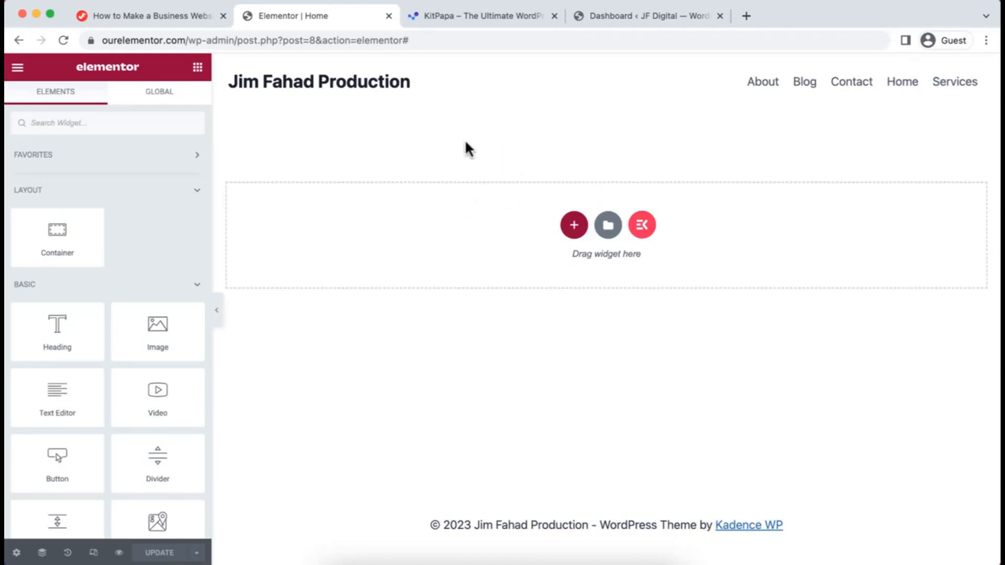
Browse the Kitpapa template listings and open the iFoods – Restaurant & Cafe kit's details page.
{"action": "left_click", "coordinate": [484, 15]}
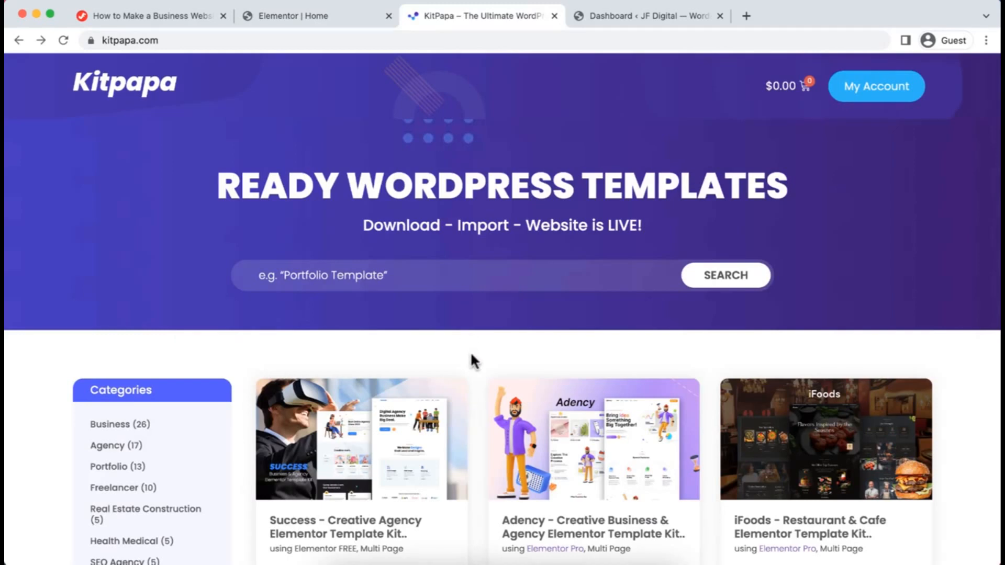
{"action": "scroll", "coordinate": [473, 360], "scroll_direction": "down", "scroll_amount": 5}
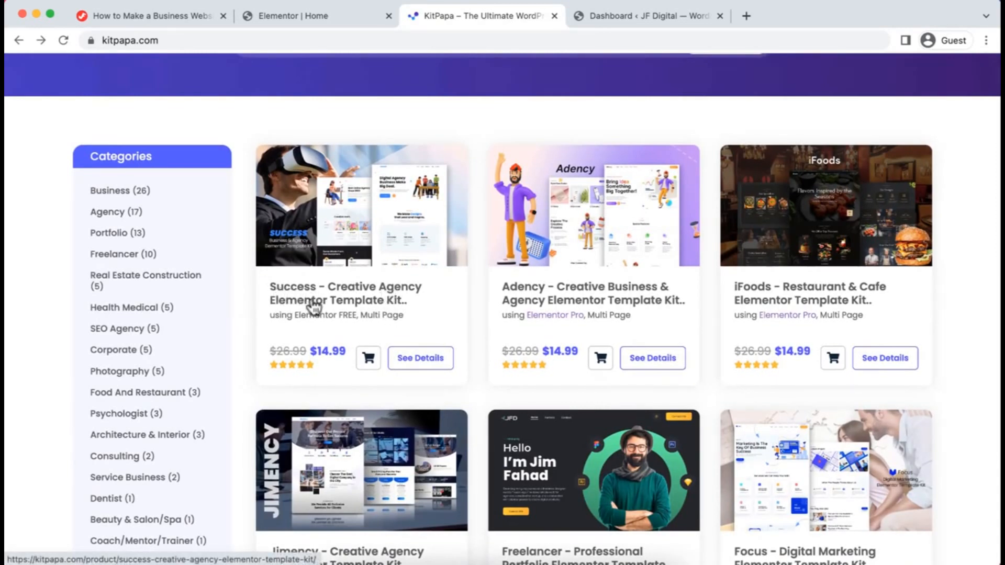
{"action": "scroll", "coordinate": [414, 297], "scroll_direction": "up", "scroll_amount": 2}
{"action": "scroll", "coordinate": [408, 292], "scroll_direction": "down", "scroll_amount": 2}
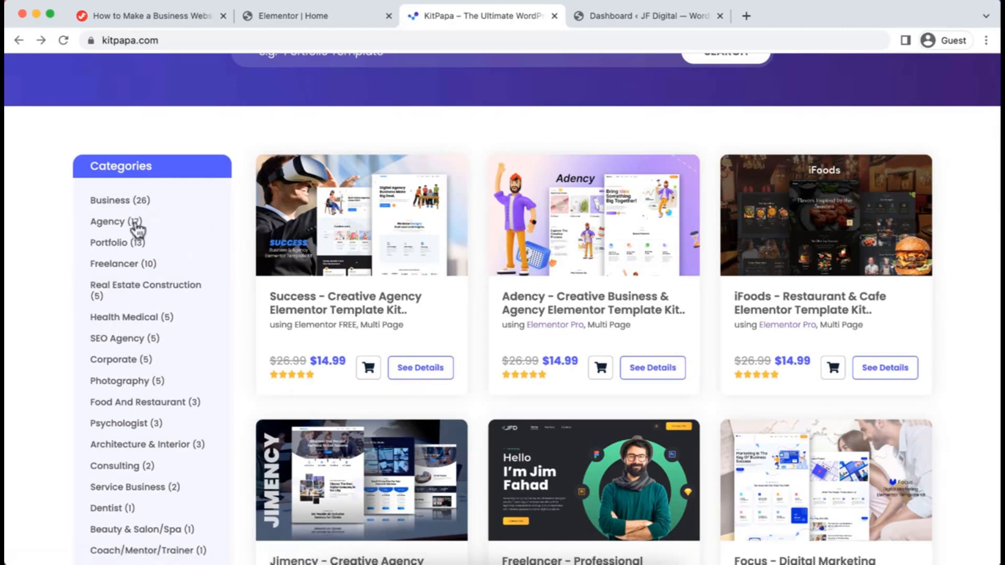
{"action": "scroll", "coordinate": [175, 370], "scroll_direction": "down", "scroll_amount": 2}
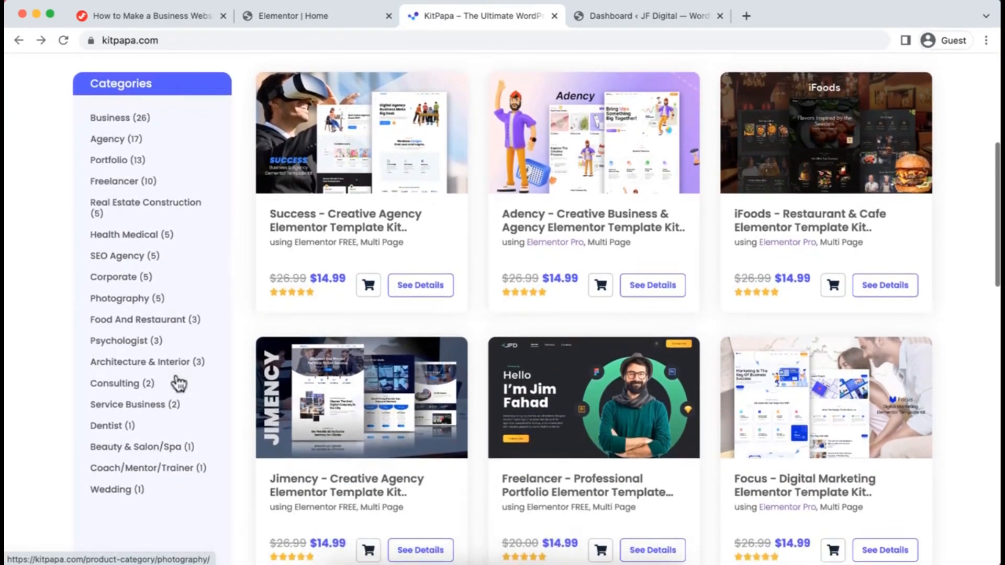
{"action": "scroll", "coordinate": [179, 384], "scroll_direction": "up", "scroll_amount": 3}
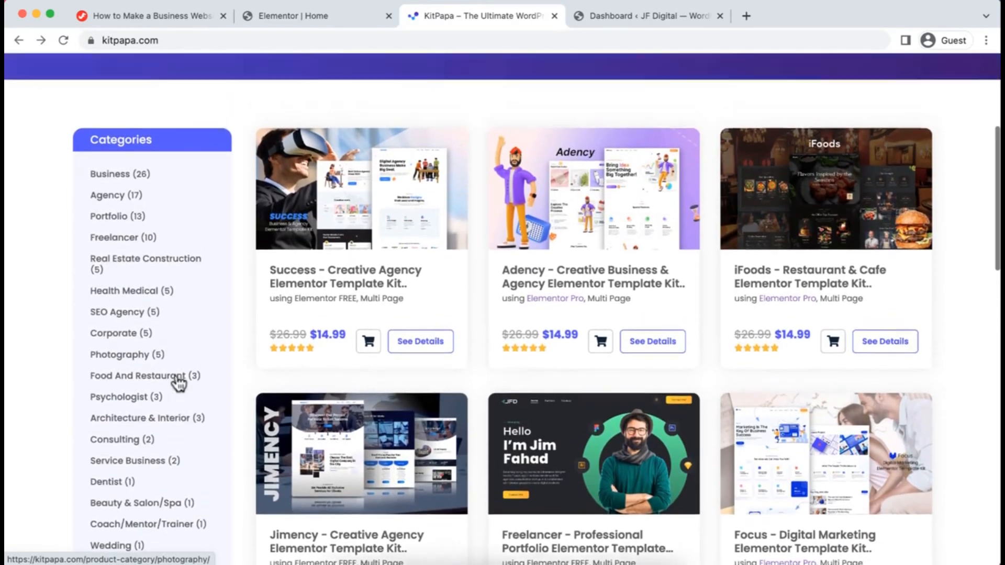
{"action": "scroll", "coordinate": [179, 384], "scroll_direction": "down", "scroll_amount": 1}
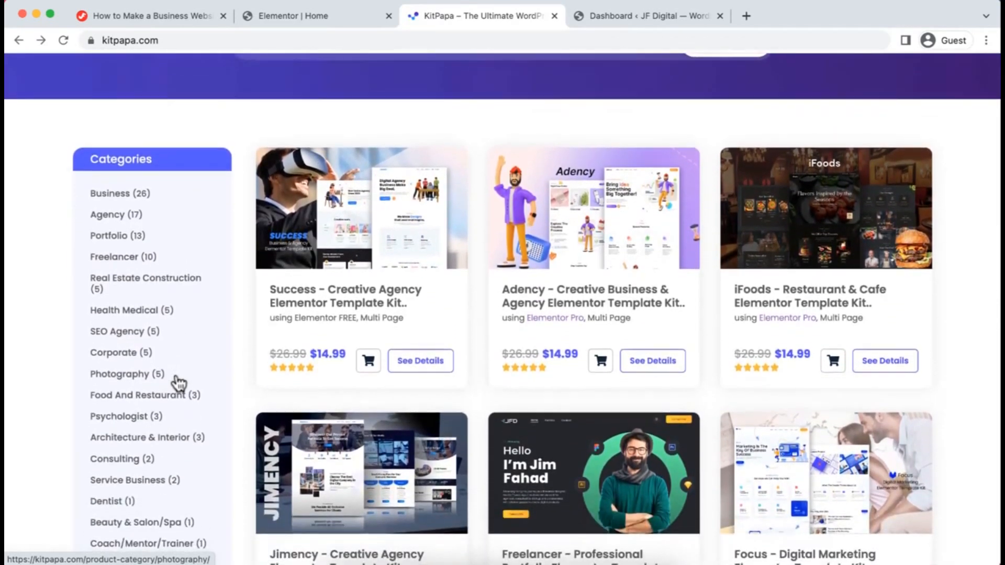
{"action": "scroll", "coordinate": [605, 256], "scroll_direction": "up", "scroll_amount": 2}
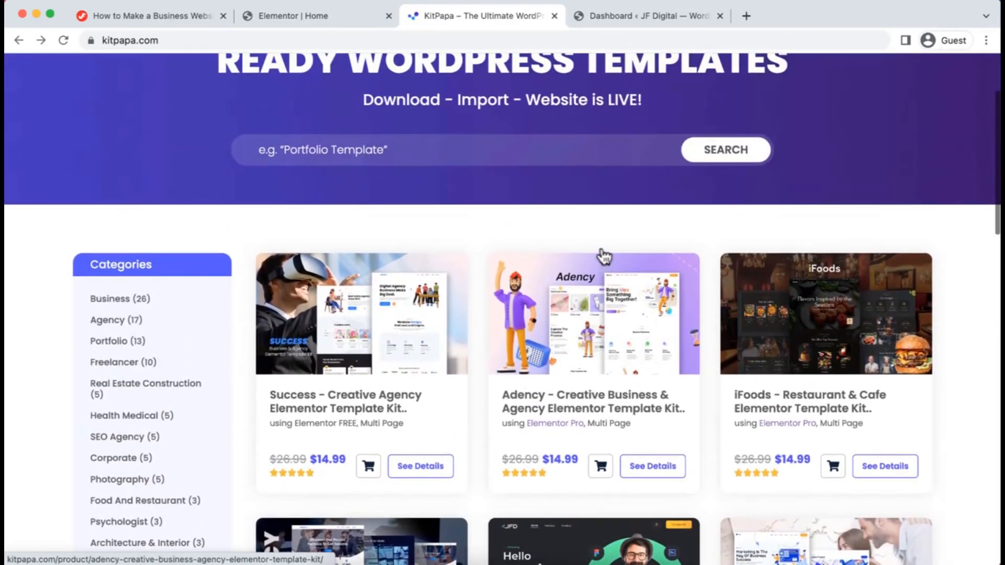
{"action": "scroll", "coordinate": [605, 256], "scroll_direction": "down", "scroll_amount": 2}
{"action": "scroll", "coordinate": [605, 257], "scroll_direction": "down", "scroll_amount": 1}
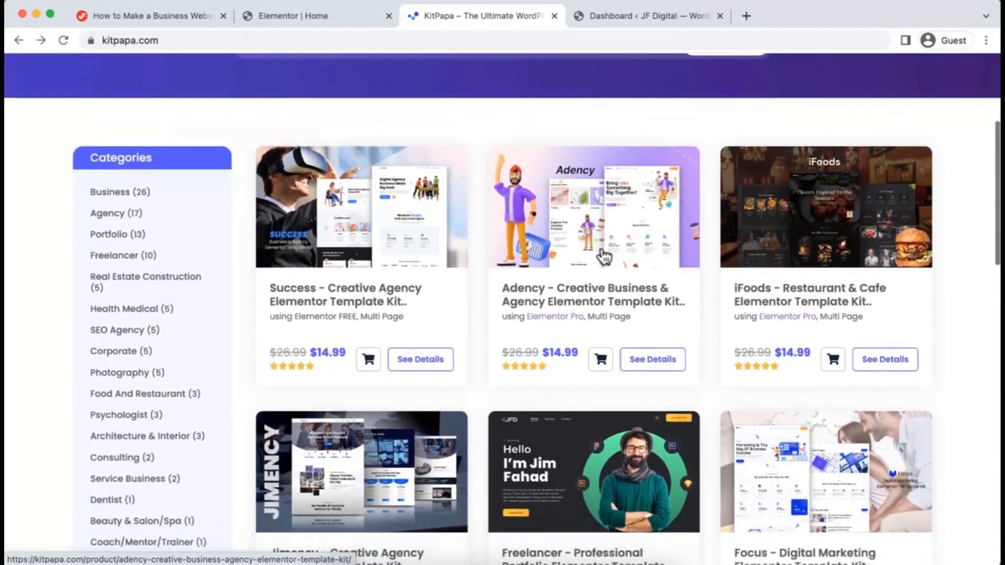
{"action": "scroll", "coordinate": [604, 256], "scroll_direction": "up", "scroll_amount": 1}
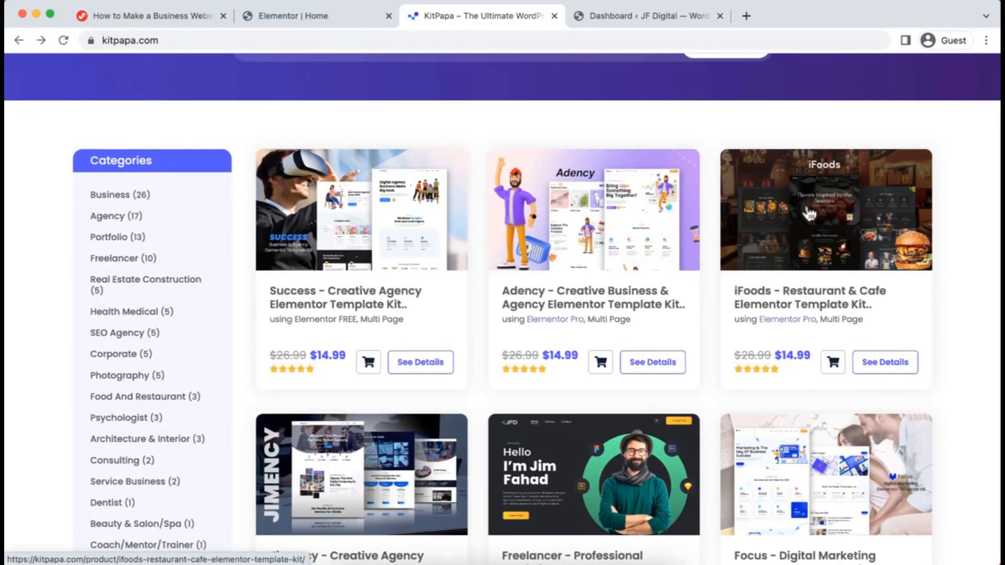
{"action": "left_click", "coordinate": [879, 367]}
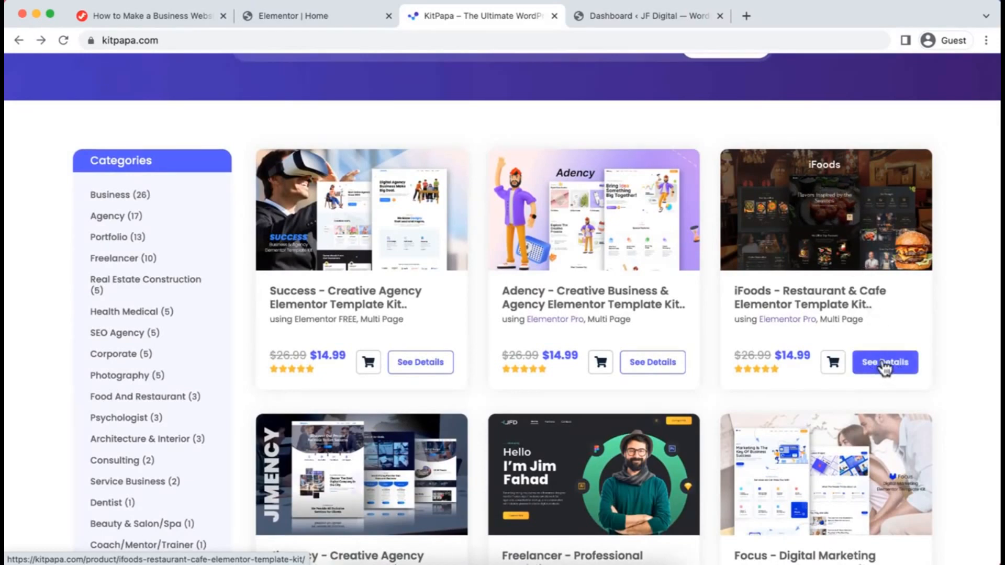
{"action": "scroll", "coordinate": [504, 372], "scroll_direction": "down", "scroll_amount": 9}
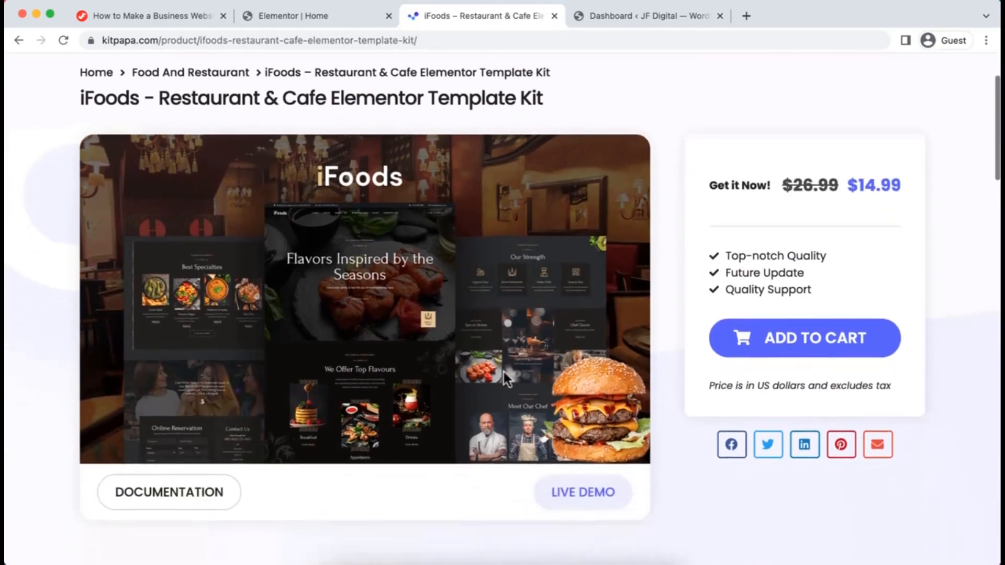
Open the iFoods live demo preview and scroll through it.
{"action": "scroll", "coordinate": [505, 376], "scroll_direction": "down", "scroll_amount": 1}
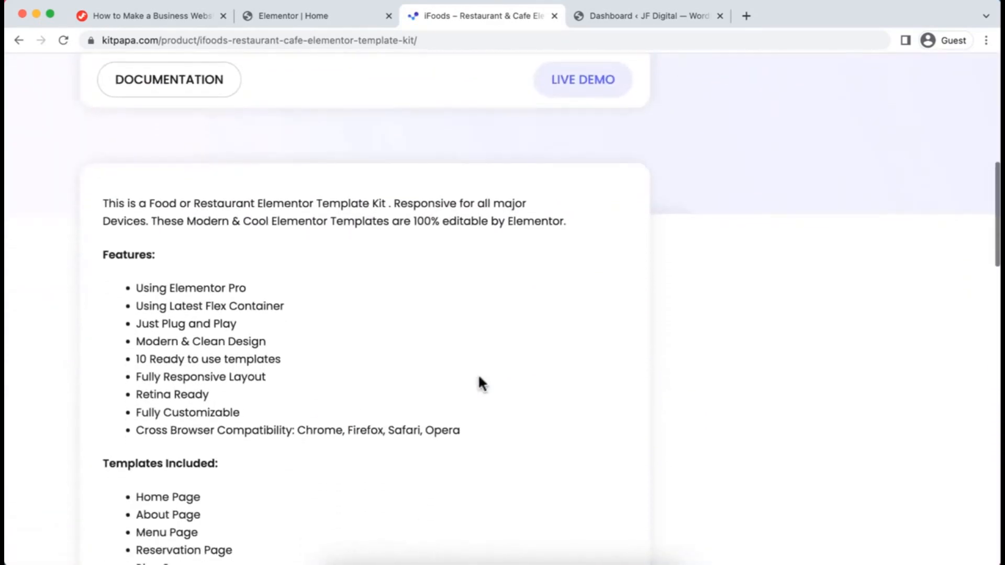
{"action": "scroll", "coordinate": [409, 397], "scroll_direction": "down", "scroll_amount": 2}
{"action": "scroll", "coordinate": [408, 394], "scroll_direction": "down", "scroll_amount": 9}
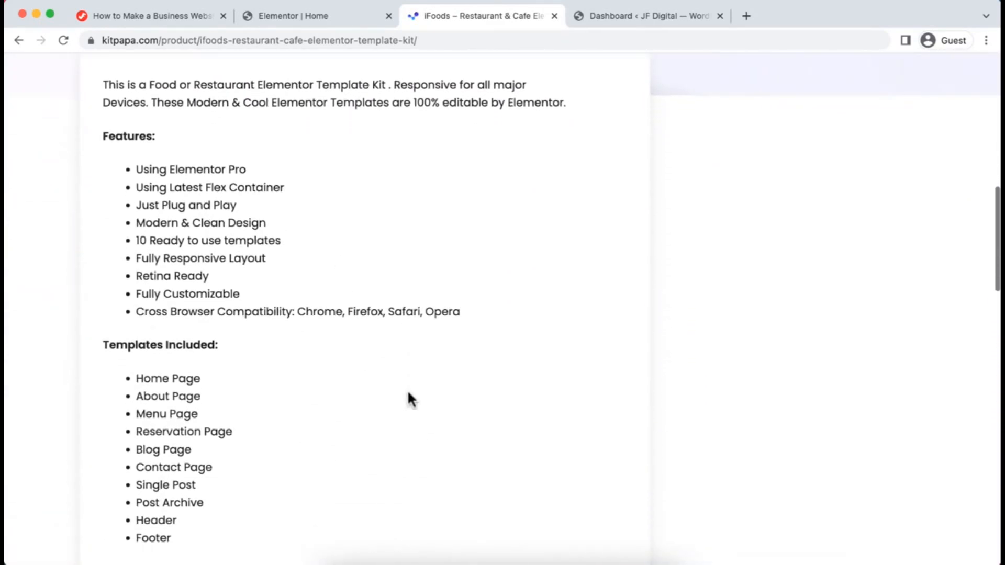
{"action": "scroll", "coordinate": [407, 392], "scroll_direction": "down", "scroll_amount": 1}
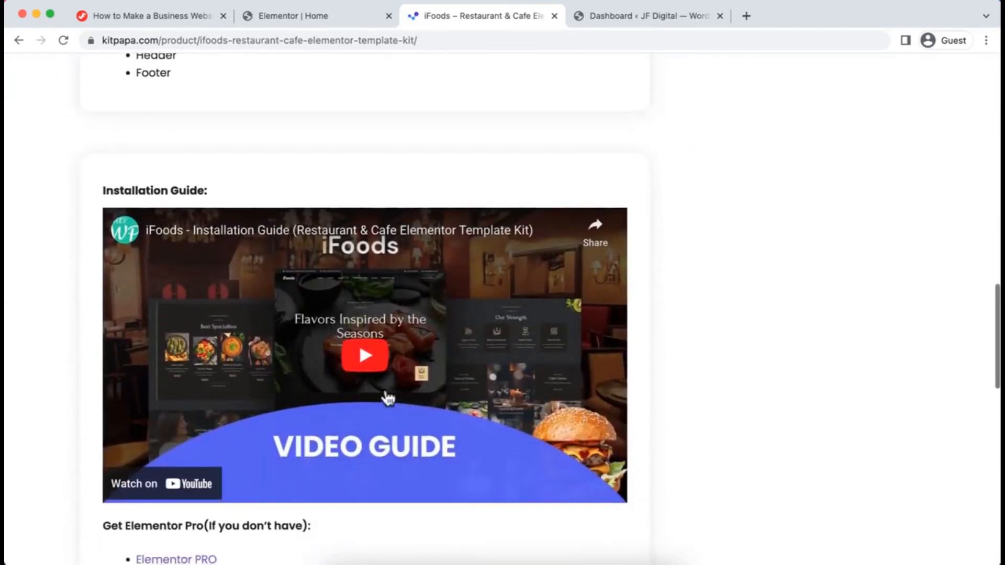
{"action": "scroll", "coordinate": [422, 276], "scroll_direction": "up", "scroll_amount": 17}
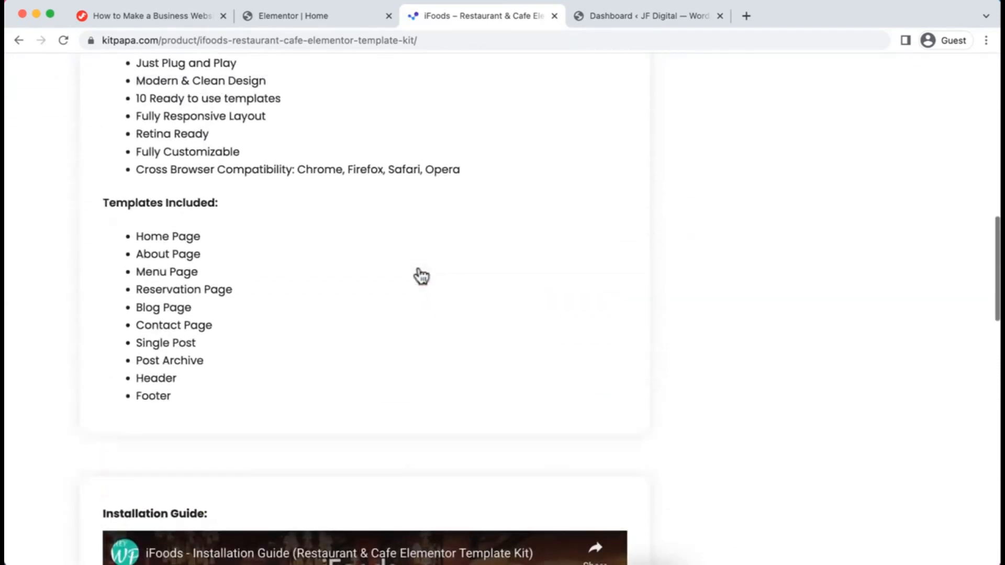
{"action": "scroll", "coordinate": [420, 275], "scroll_direction": "up", "scroll_amount": 2}
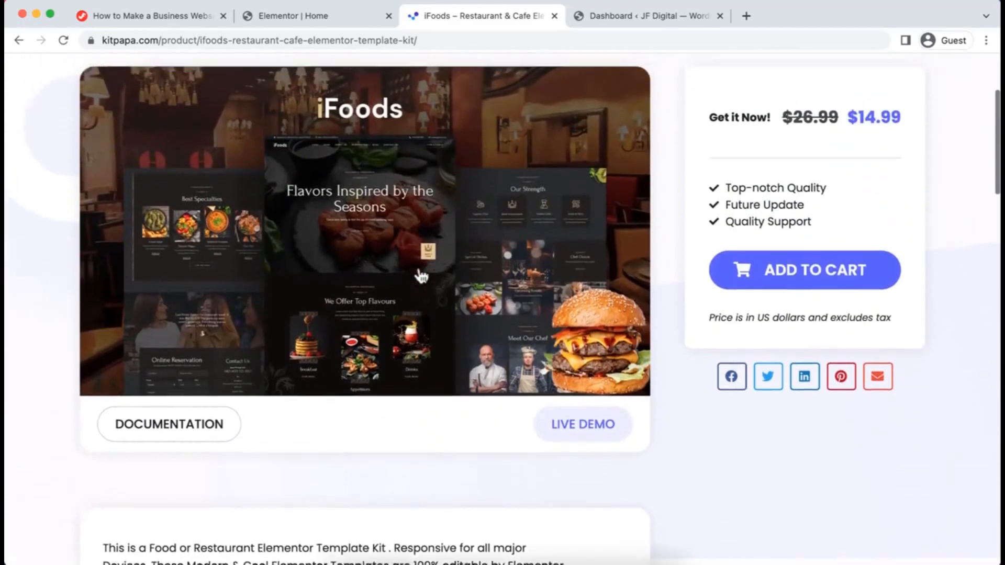
{"action": "left_click", "coordinate": [577, 437]}
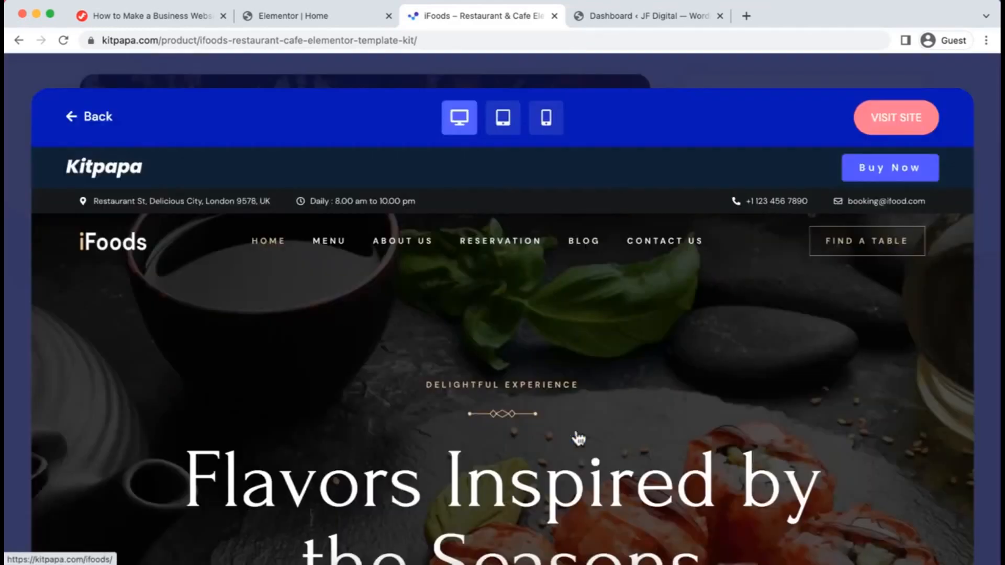
{"action": "scroll", "coordinate": [538, 421], "scroll_direction": "down", "scroll_amount": 5}
{"action": "scroll", "coordinate": [537, 444], "scroll_direction": "down", "scroll_amount": 15}
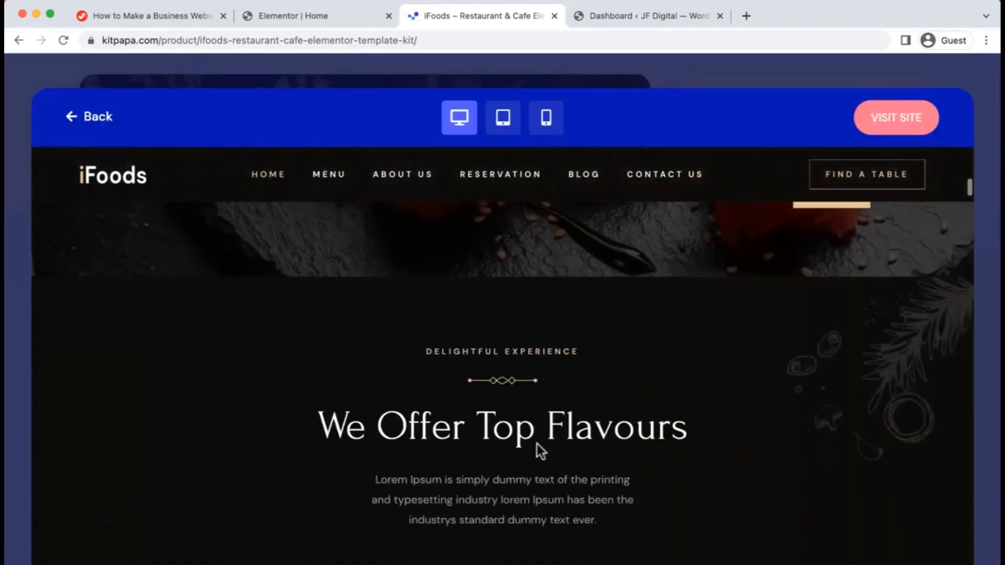
{"action": "scroll", "coordinate": [537, 444], "scroll_direction": "down", "scroll_amount": 12}
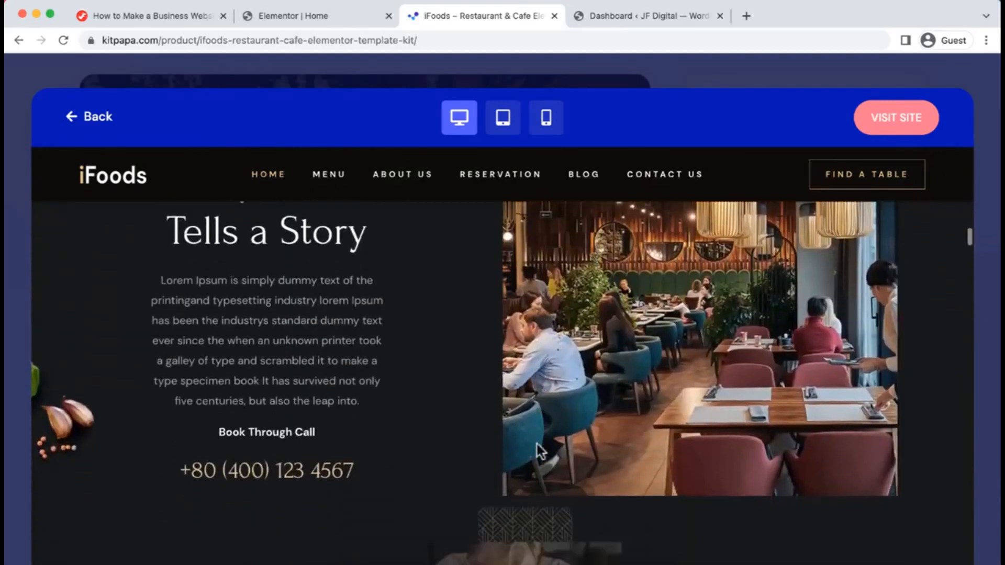
{"action": "scroll", "coordinate": [539, 408], "scroll_direction": "up", "scroll_amount": 20}
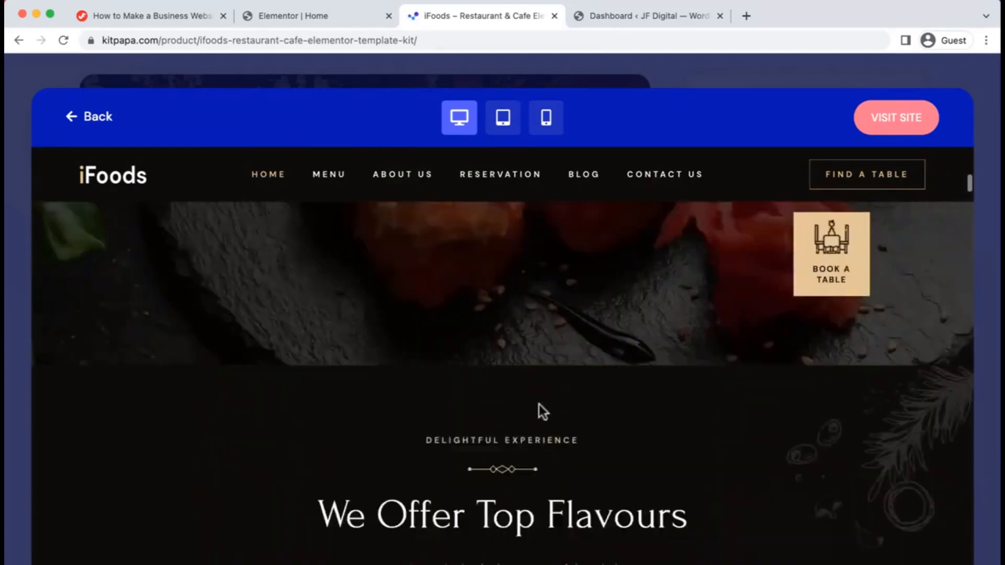
View the iFoods demo in tablet layout, then in mobile layout.
{"action": "left_click", "coordinate": [503, 126]}
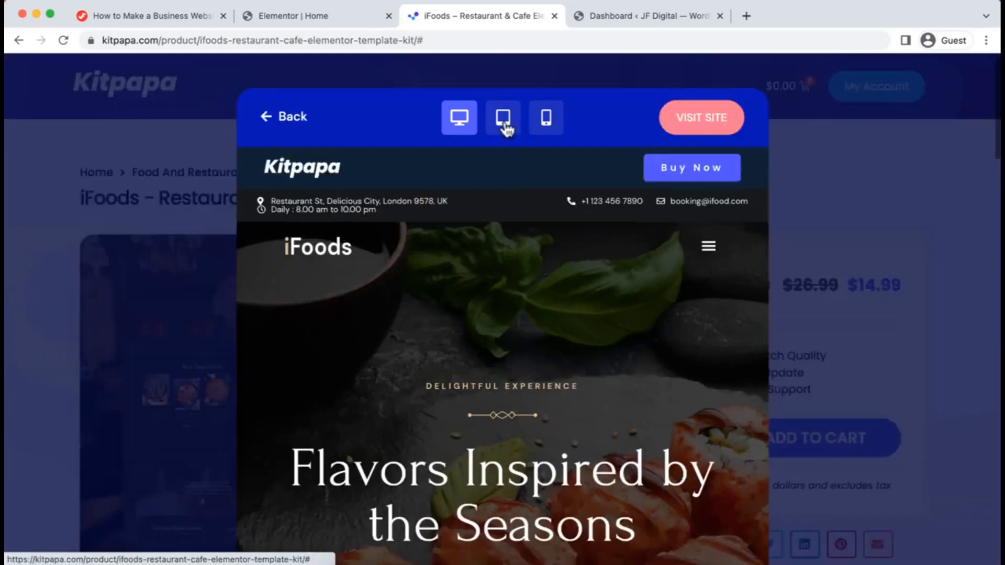
{"action": "scroll", "coordinate": [504, 372], "scroll_direction": "down", "scroll_amount": 5}
{"action": "scroll", "coordinate": [503, 366], "scroll_direction": "down", "scroll_amount": 7}
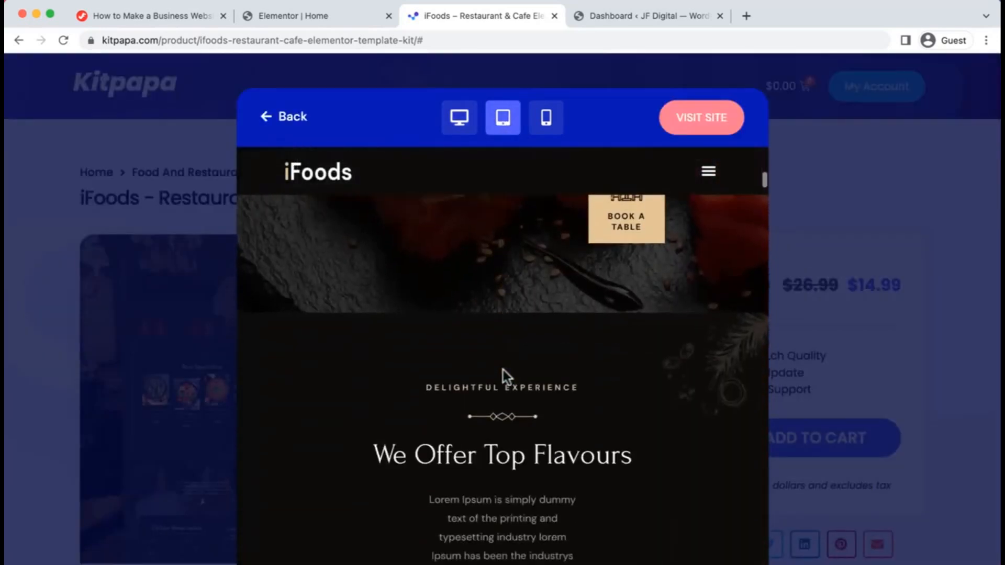
{"action": "scroll", "coordinate": [524, 251], "scroll_direction": "up", "scroll_amount": 13}
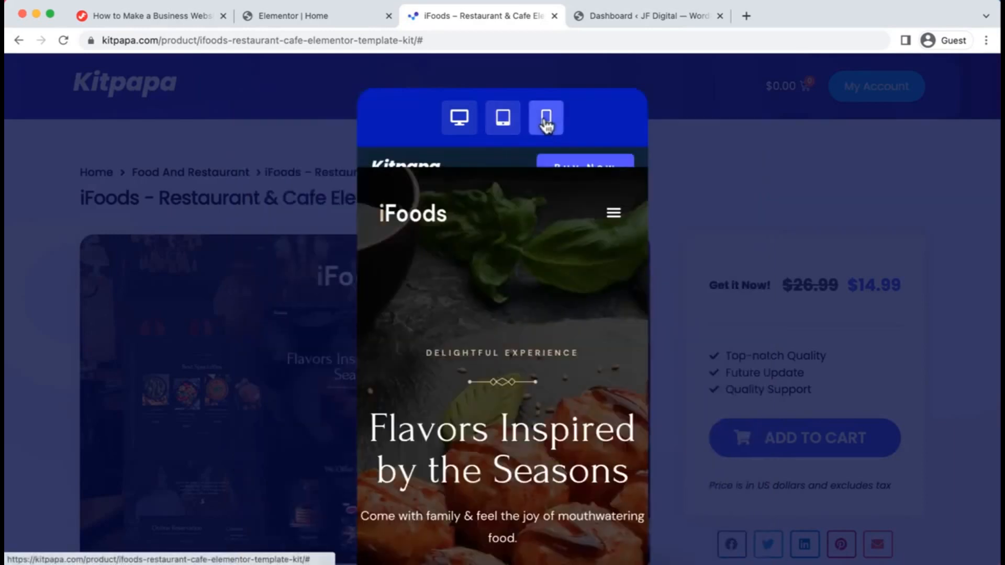
{"action": "left_click", "coordinate": [546, 119]}
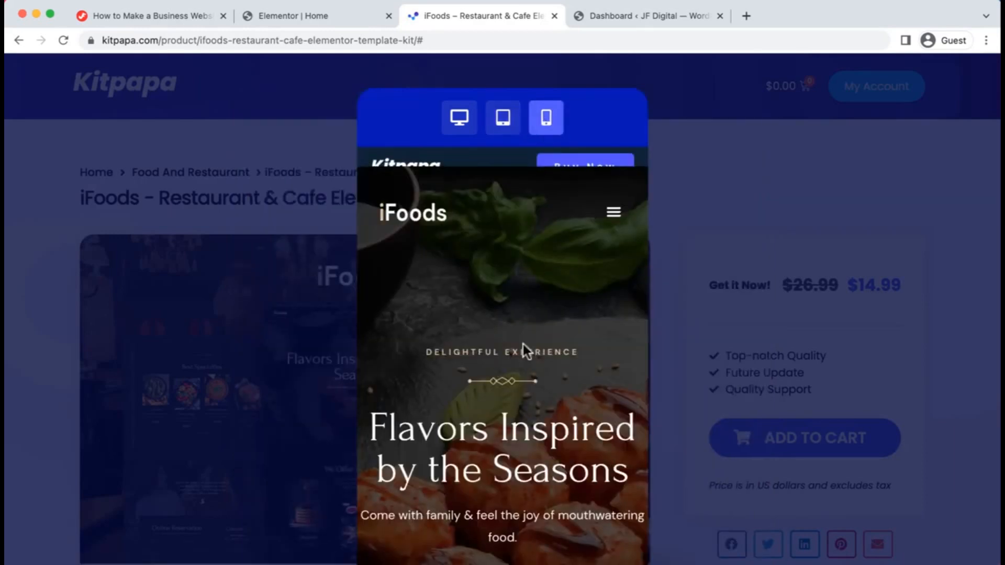
{"action": "scroll", "coordinate": [523, 344], "scroll_direction": "down", "scroll_amount": 6}
{"action": "scroll", "coordinate": [523, 344], "scroll_direction": "down", "scroll_amount": 8}
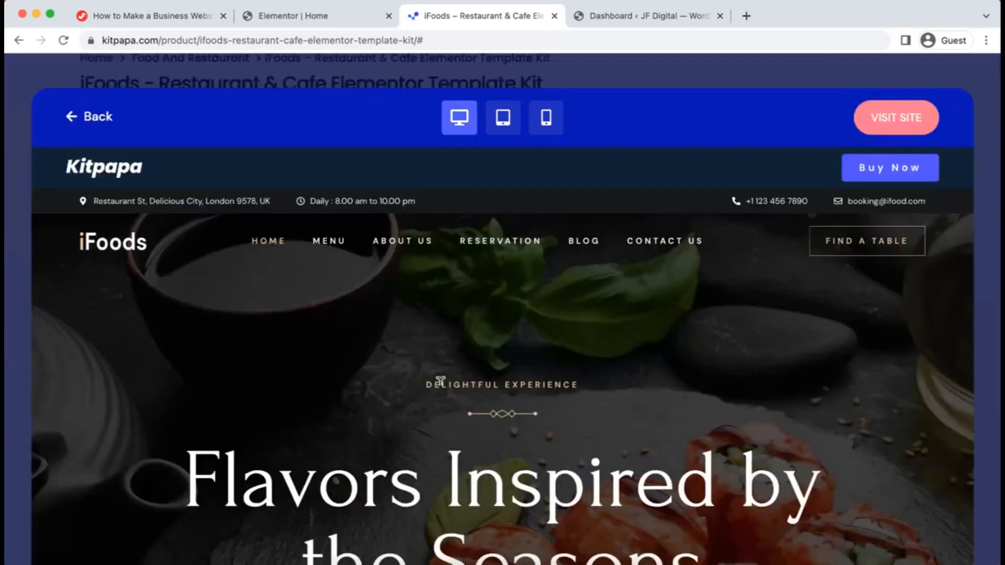
{"action": "scroll", "coordinate": [440, 381], "scroll_direction": "down", "scroll_amount": 6}
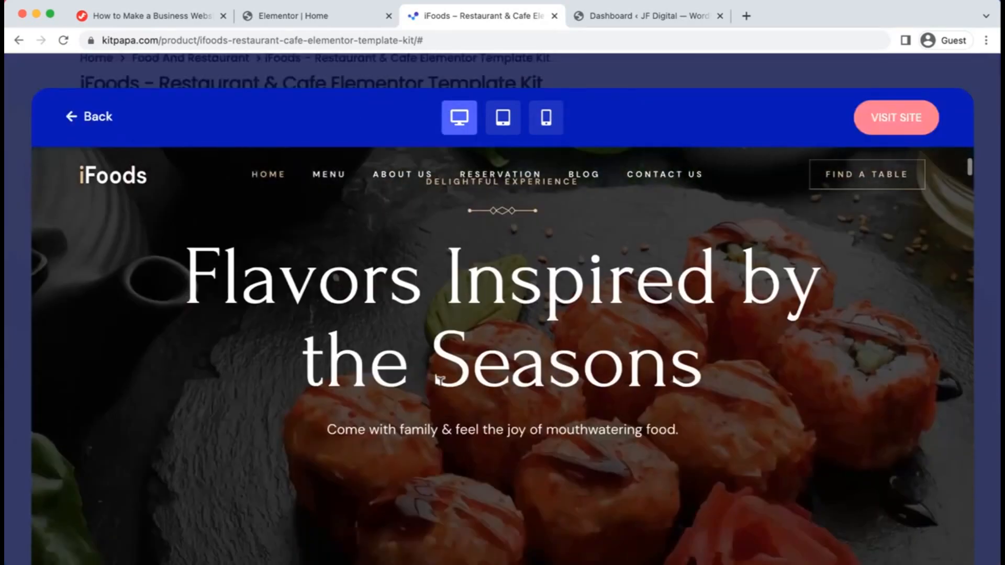
{"action": "scroll", "coordinate": [440, 381], "scroll_direction": "up", "scroll_amount": 8}
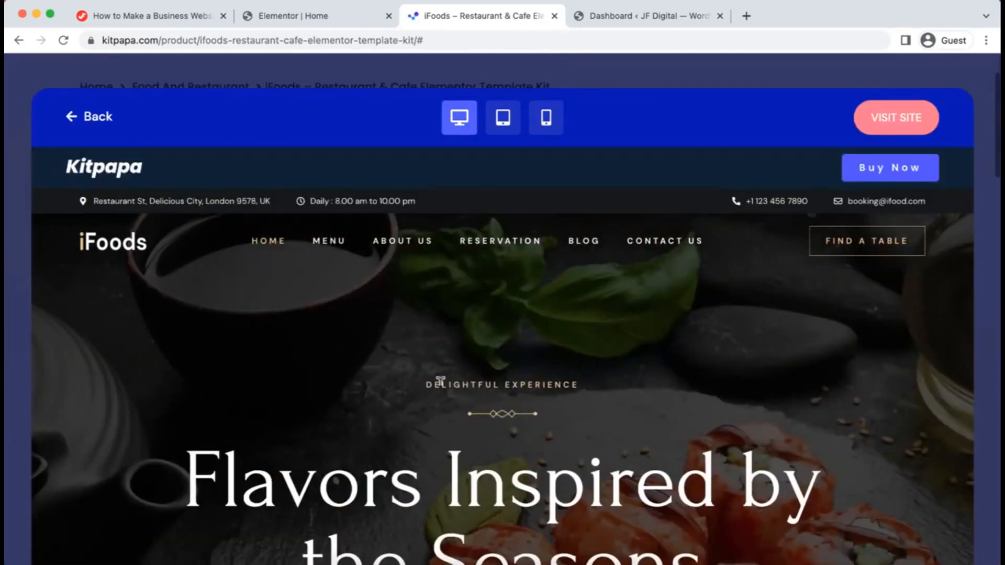
{"action": "scroll", "coordinate": [441, 381], "scroll_direction": "down", "scroll_amount": 3}
{"action": "scroll", "coordinate": [441, 381], "scroll_direction": "up", "scroll_amount": 4}
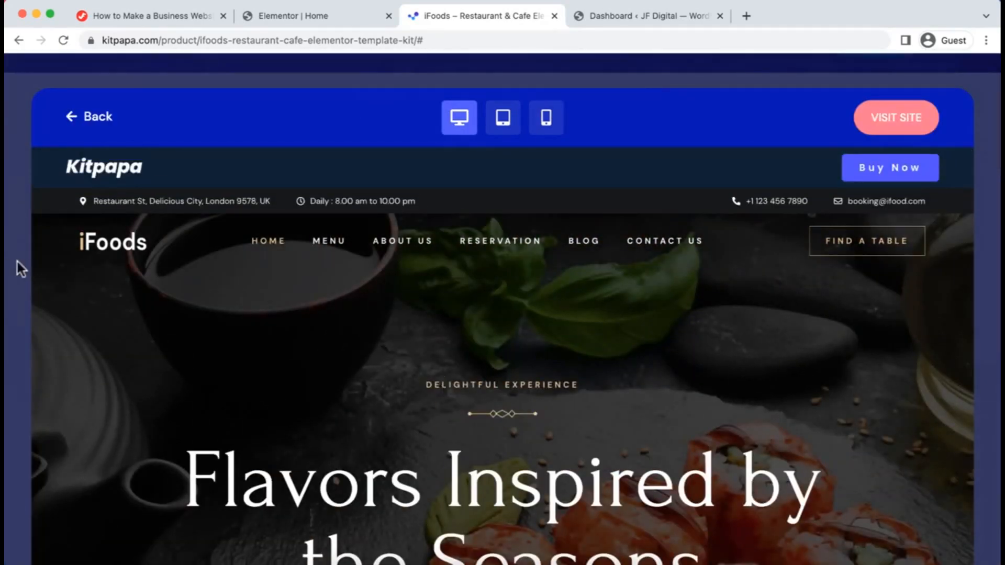
Close the iFoods preview and return to the Kitpapa homepage.
{"action": "left_click", "coordinate": [18, 267]}
{"action": "scroll", "coordinate": [335, 249], "scroll_direction": "up", "scroll_amount": 2}
{"action": "scroll", "coordinate": [335, 250], "scroll_direction": "down", "scroll_amount": 2}
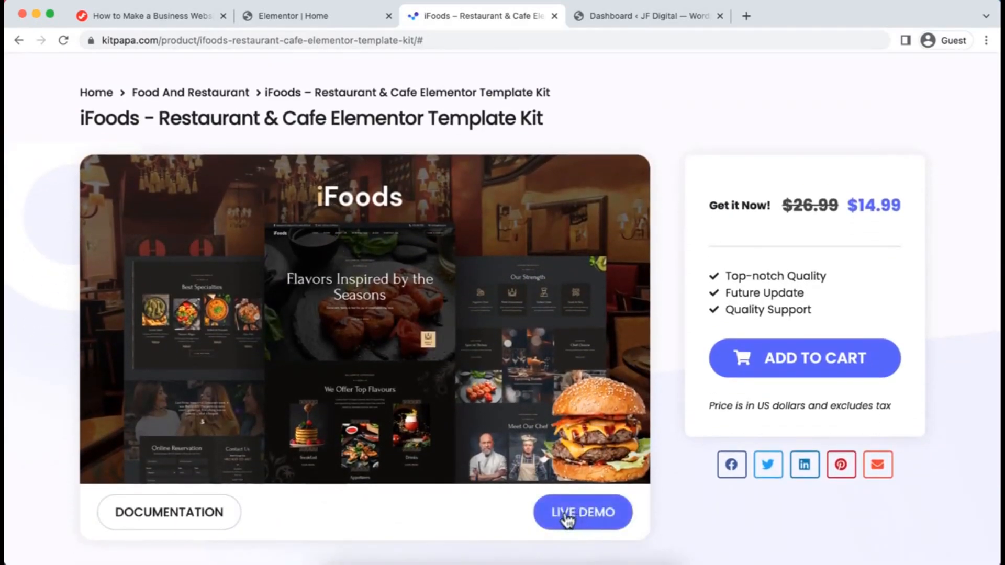
{"action": "scroll", "coordinate": [460, 507], "scroll_direction": "down", "scroll_amount": 10}
{"action": "scroll", "coordinate": [455, 504], "scroll_direction": "down", "scroll_amount": 8}
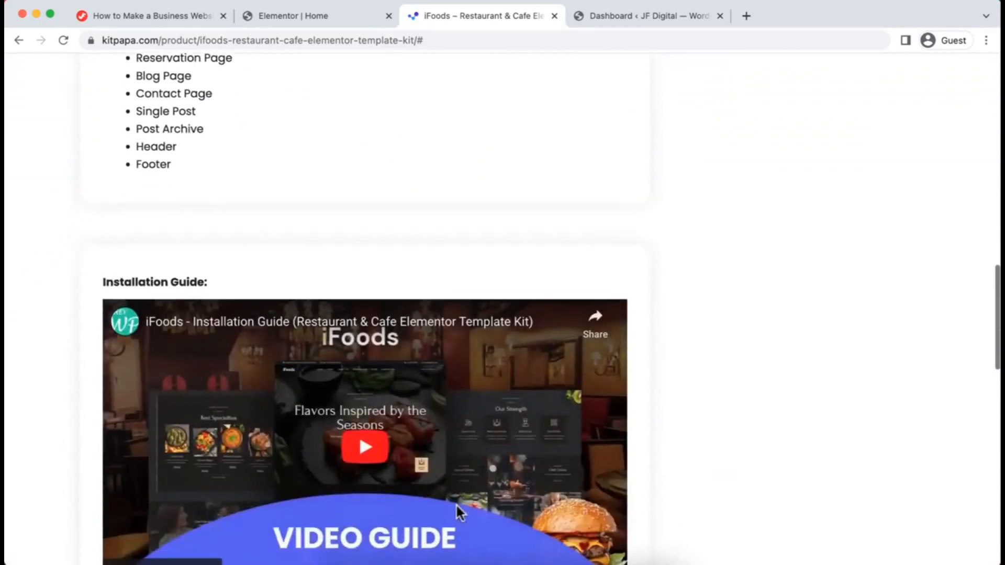
{"action": "scroll", "coordinate": [475, 267], "scroll_direction": "up", "scroll_amount": 14}
{"action": "scroll", "coordinate": [476, 259], "scroll_direction": "up", "scroll_amount": 6}
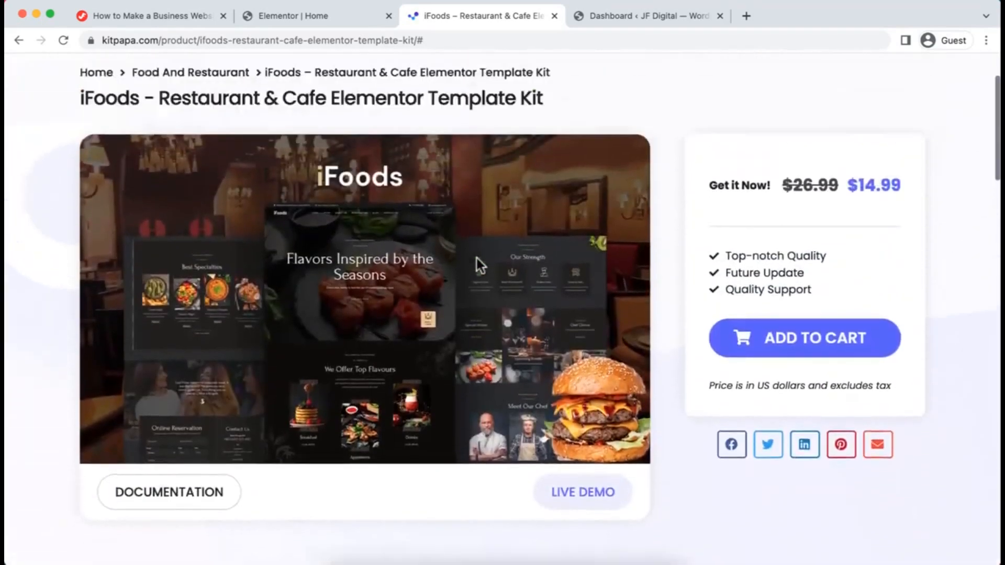
{"action": "left_click", "coordinate": [137, 93]}
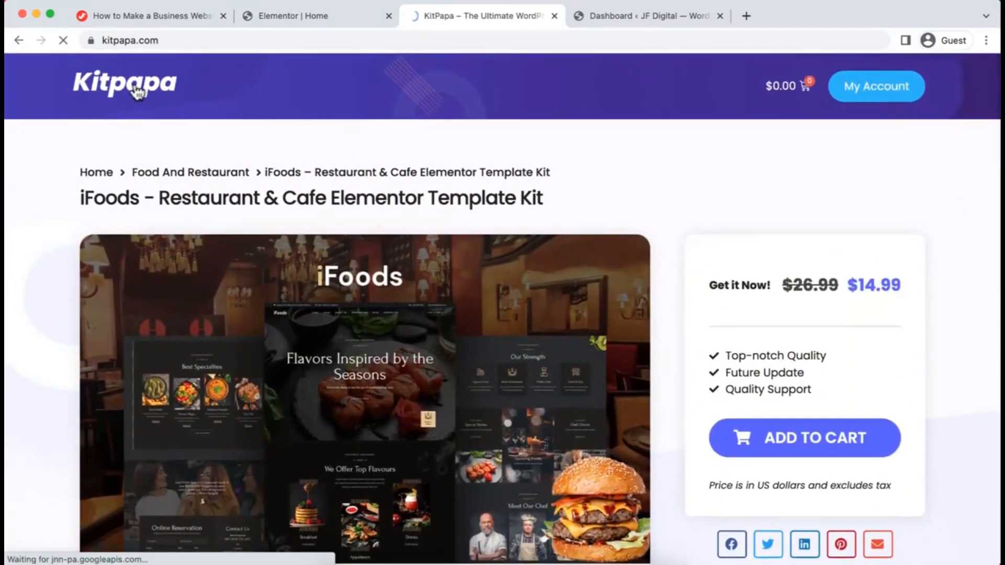
Open the Success – Creative Agency Elementor Template Kit product page.
{"action": "scroll", "coordinate": [338, 344], "scroll_direction": "down", "scroll_amount": 3}
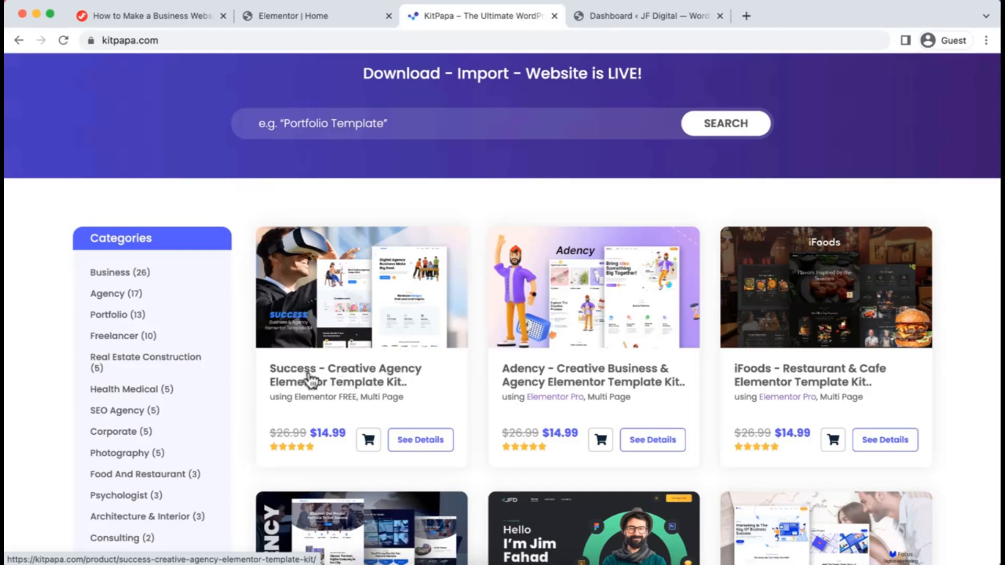
{"action": "left_click", "coordinate": [419, 440]}
{"action": "scroll", "coordinate": [414, 440], "scroll_direction": "down", "scroll_amount": 4}
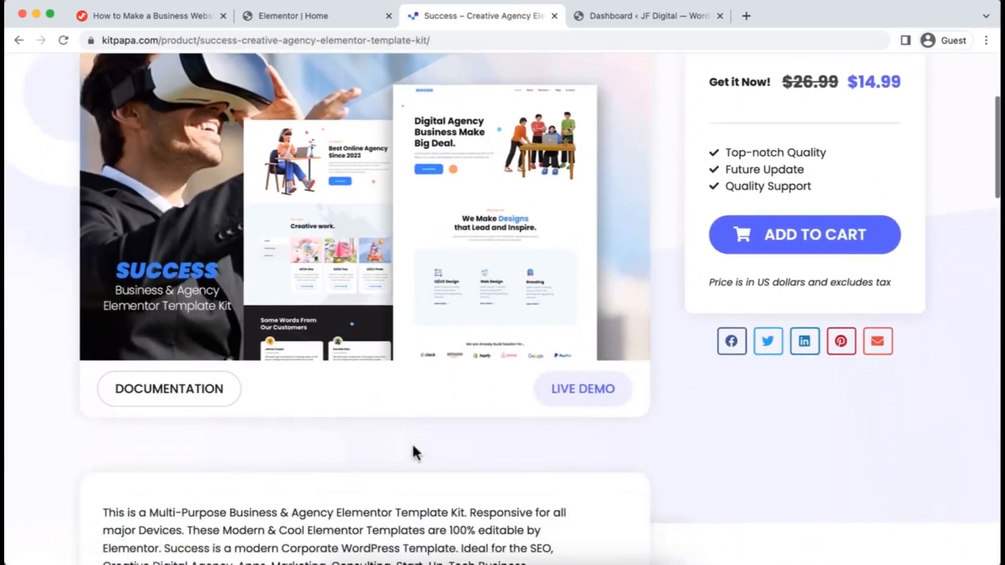
{"action": "scroll", "coordinate": [413, 443], "scroll_direction": "up", "scroll_amount": 2}
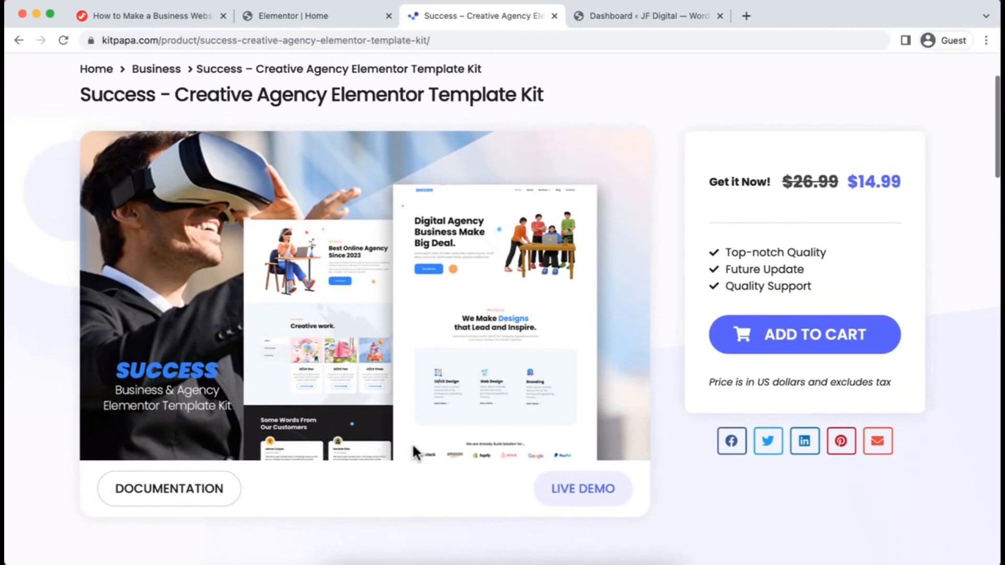
Preview the Success live demo in tablet and phone layouts, then close it.
{"action": "left_click", "coordinate": [569, 489]}
{"action": "scroll", "coordinate": [500, 438], "scroll_direction": "down", "scroll_amount": 3}
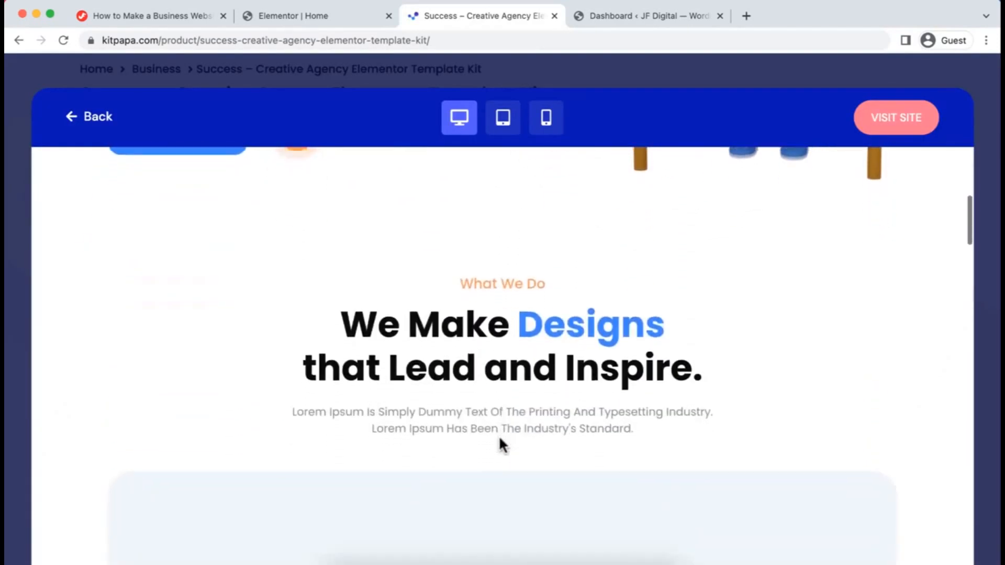
{"action": "scroll", "coordinate": [499, 439], "scroll_direction": "up", "scroll_amount": 6}
{"action": "left_click", "coordinate": [506, 128]}
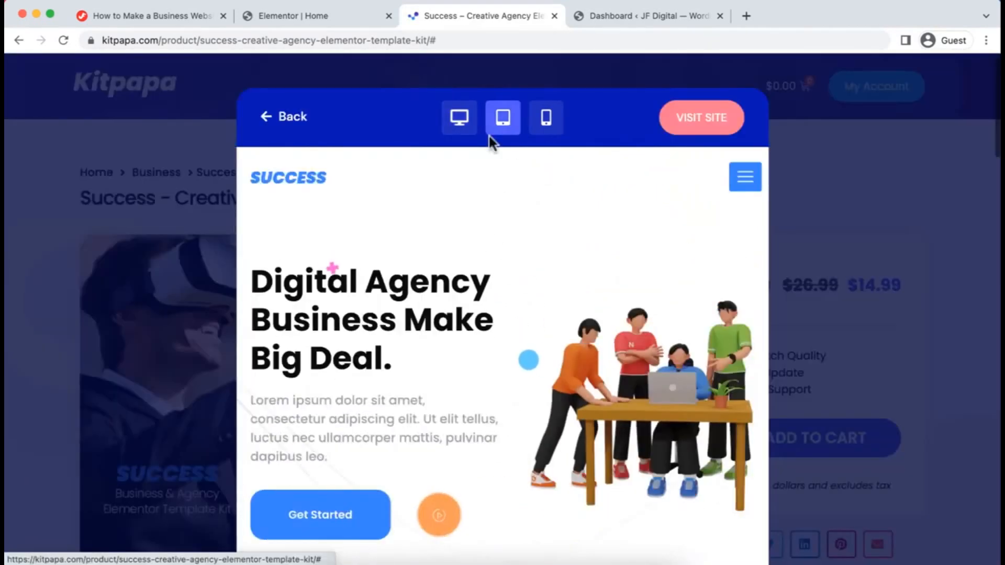
{"action": "left_click", "coordinate": [545, 125]}
{"action": "left_click", "coordinate": [77, 289]}
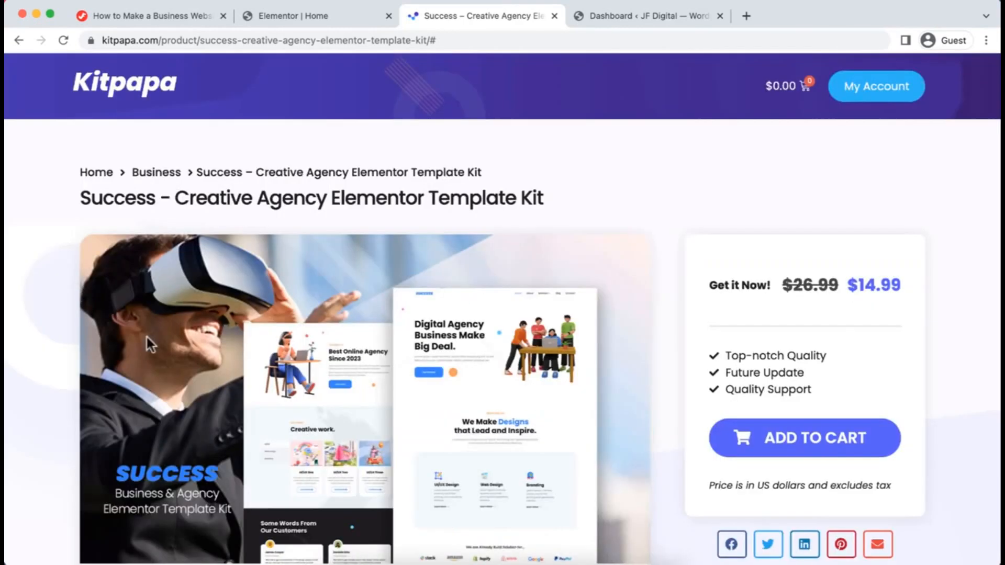
{"action": "scroll", "coordinate": [507, 388], "scroll_direction": "down", "scroll_amount": 3}
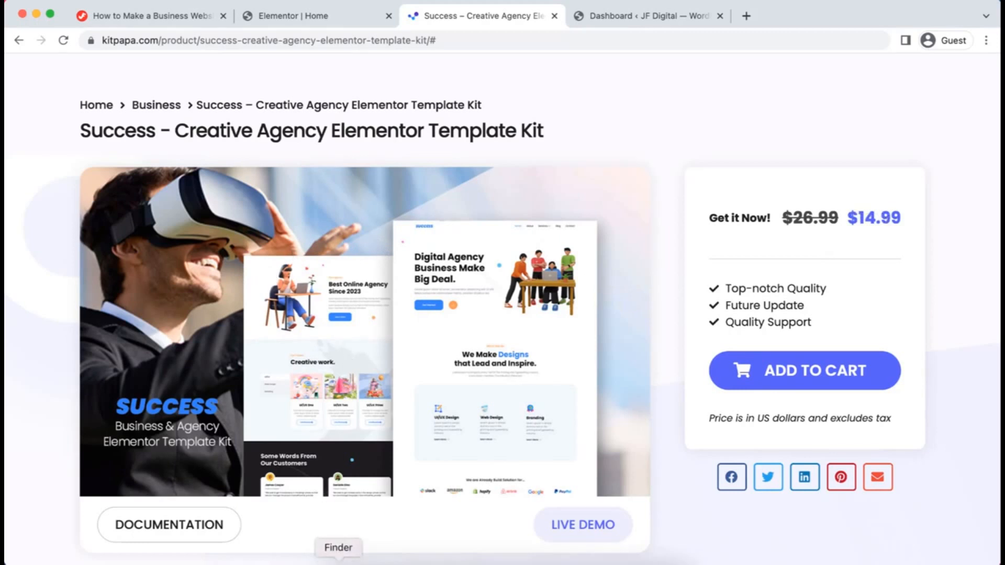
Check the Success kit zip in Finder's KIT folder, then return to the JF Digital dashboard.
{"action": "left_click", "coordinate": [331, 556]}
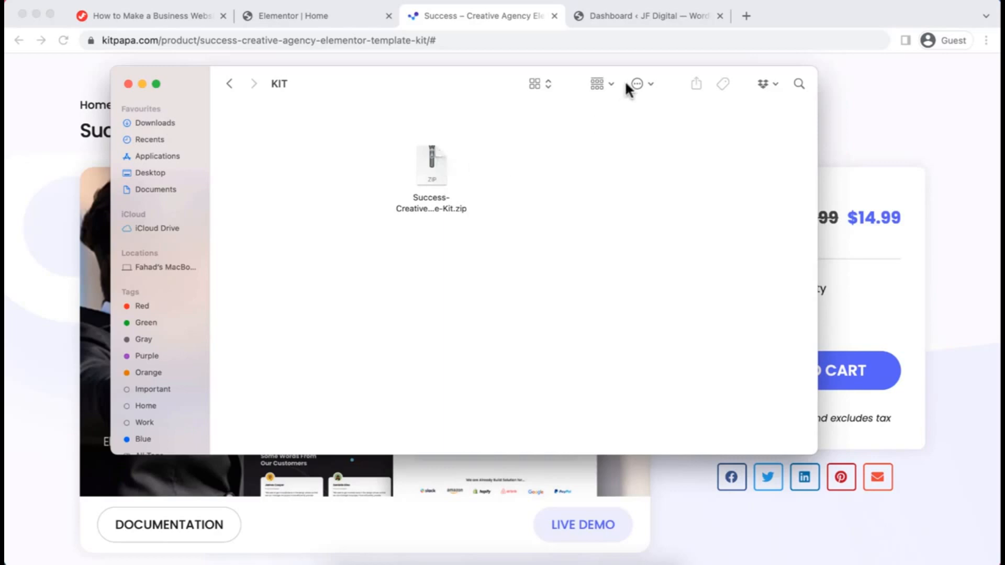
{"action": "left_click", "coordinate": [633, 16]}
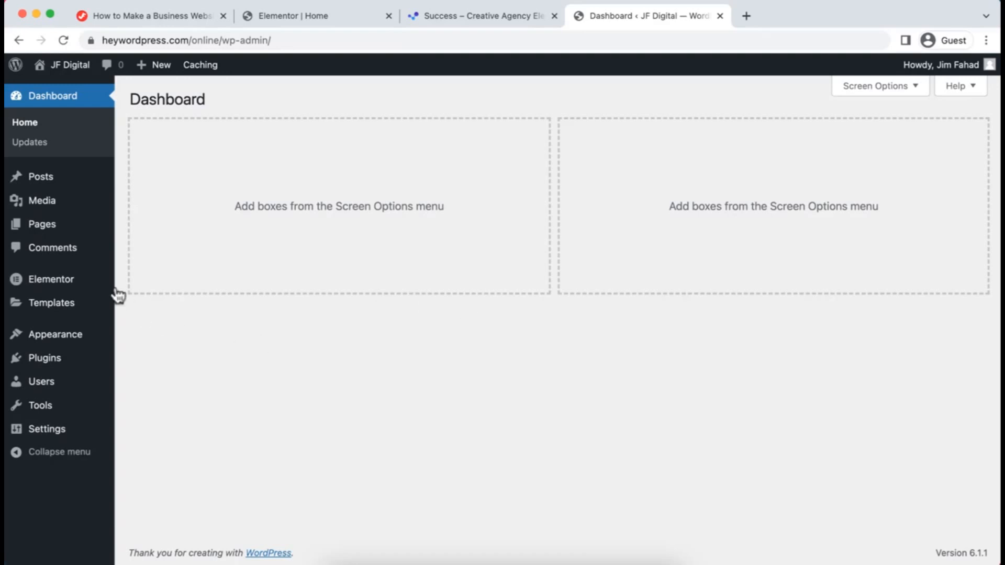
Set Elementor's Advanced setting Enable Unfiltered File Uploads to Enable and save it.
{"action": "mouse_move", "coordinate": [45, 285]}
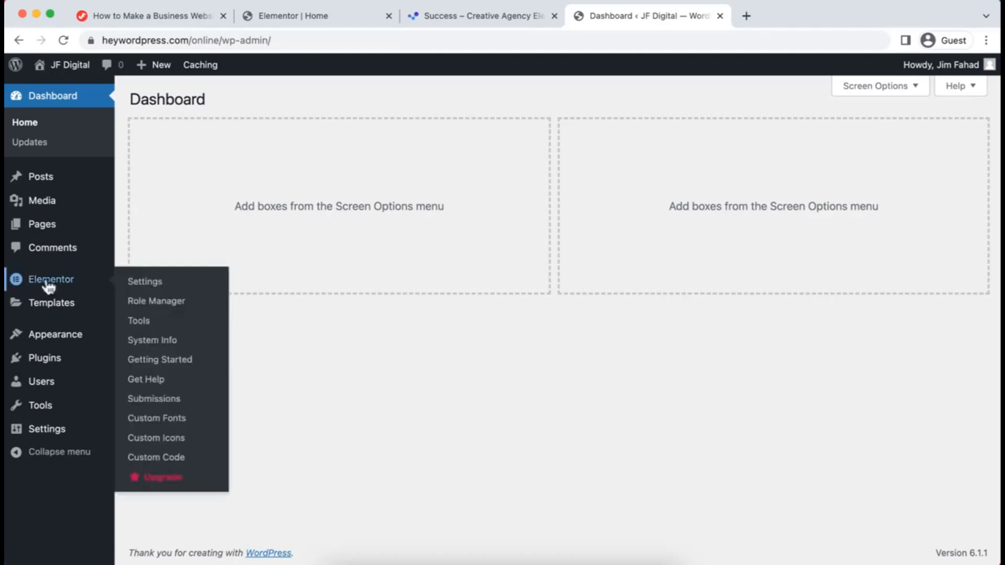
{"action": "left_click", "coordinate": [151, 283]}
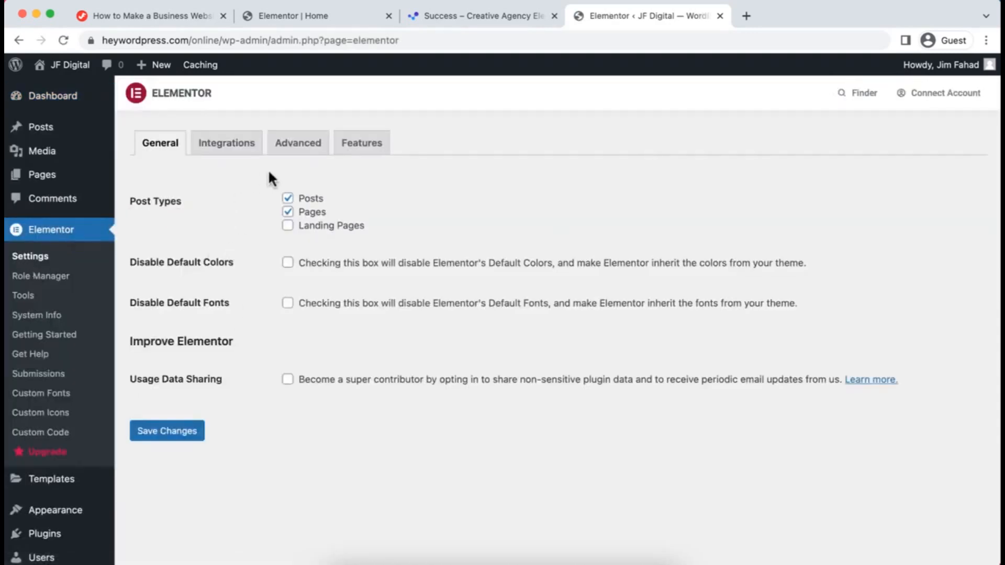
{"action": "left_click", "coordinate": [300, 150]}
{"action": "scroll", "coordinate": [253, 282], "scroll_direction": "down", "scroll_amount": 1}
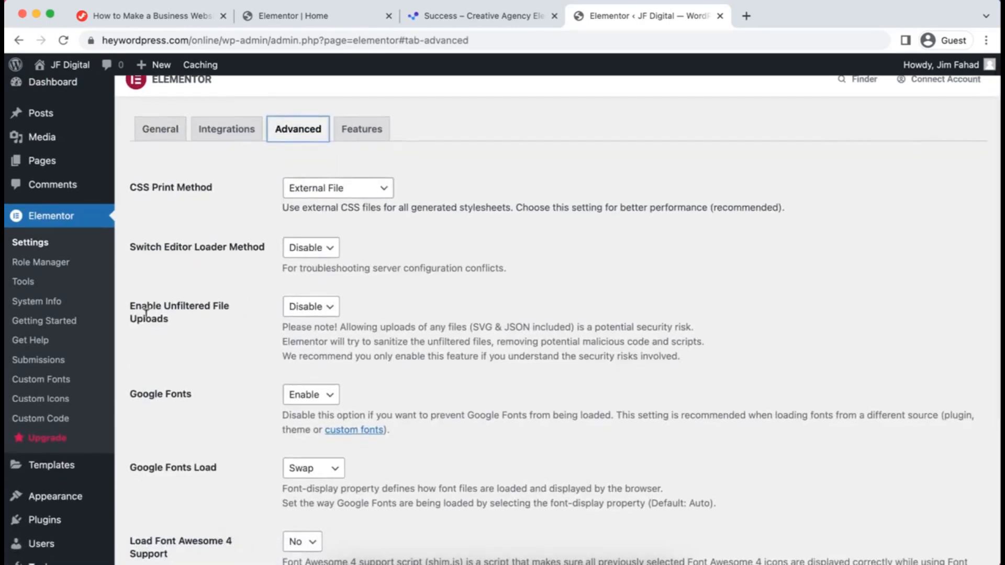
{"action": "left_click", "coordinate": [311, 307]}
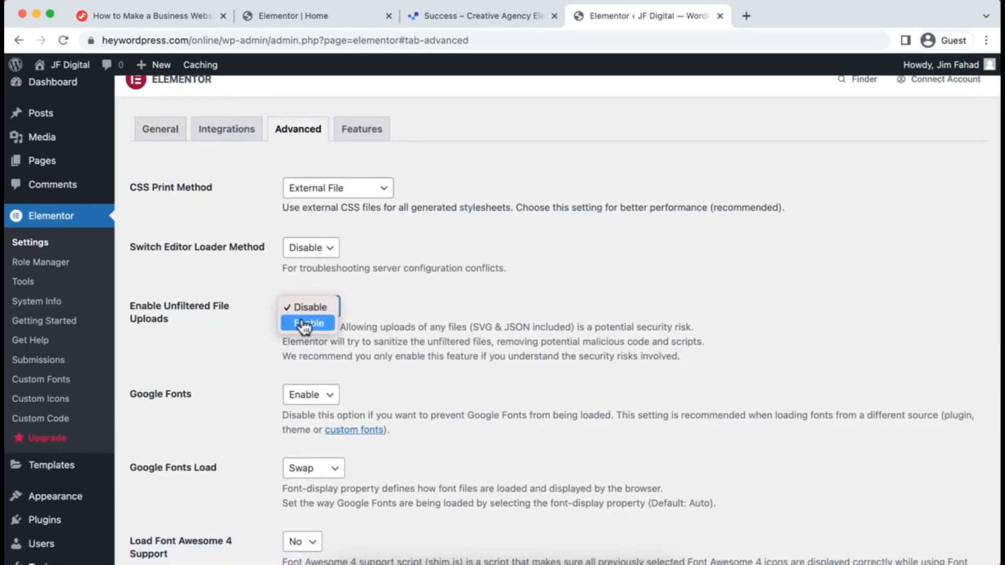
{"action": "left_click", "coordinate": [303, 321]}
{"action": "scroll", "coordinate": [244, 414], "scroll_direction": "down", "scroll_amount": 4}
{"action": "left_click", "coordinate": [178, 495]}
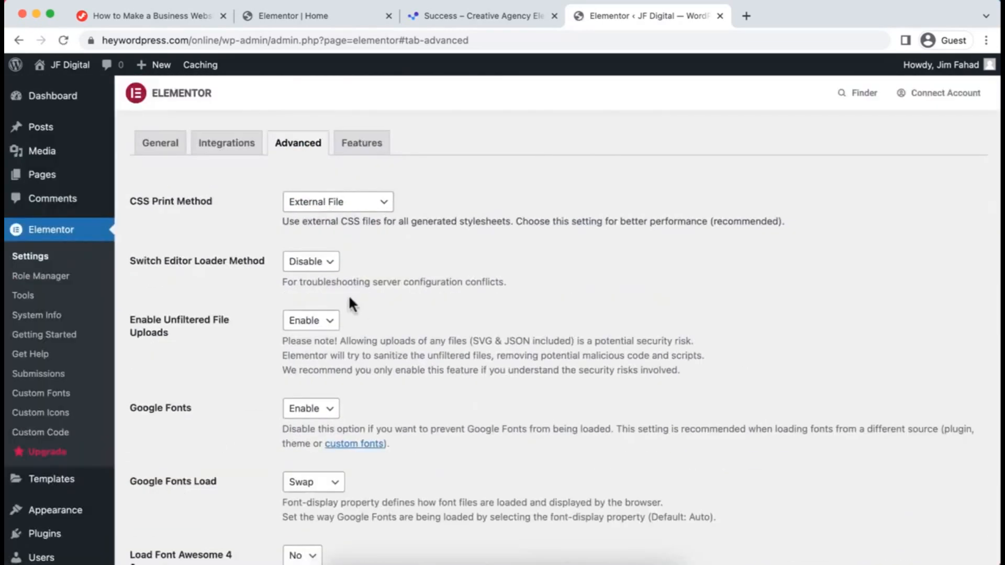
{"action": "left_click", "coordinate": [481, 16]}
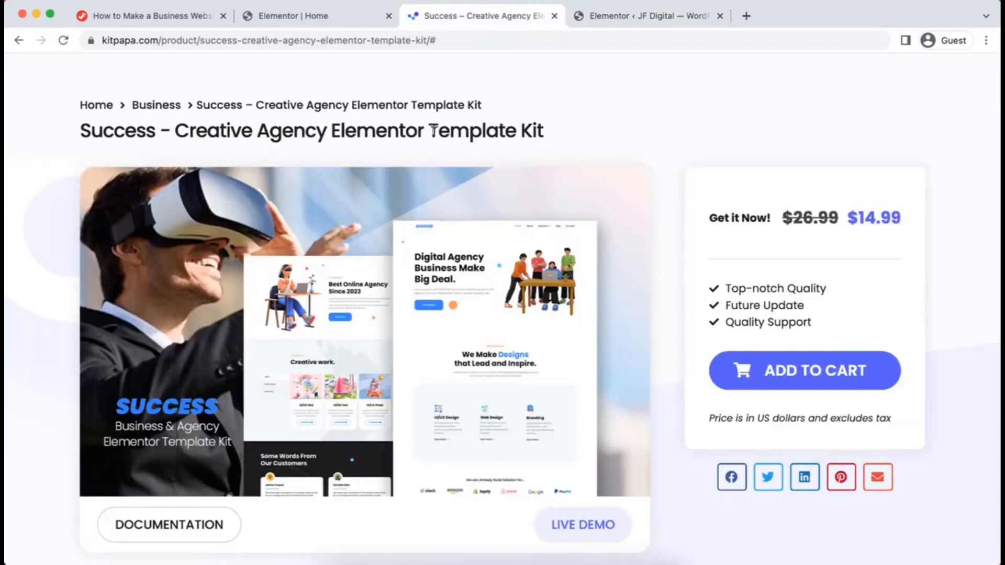
{"action": "left_click", "coordinate": [628, 18]}
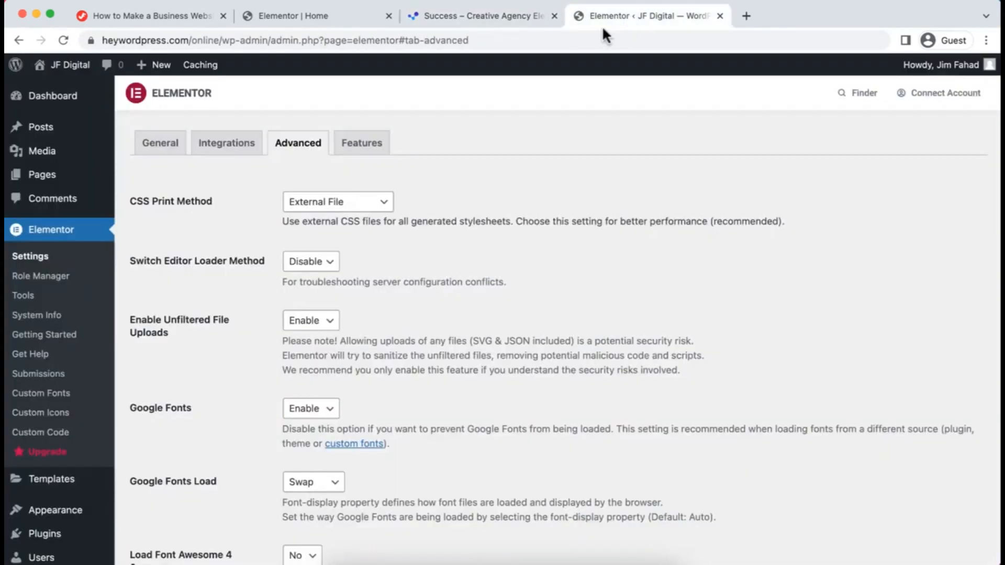
Set the Flexbox Container and Nested Elements features to Active and save the Features settings.
{"action": "left_click", "coordinate": [363, 149]}
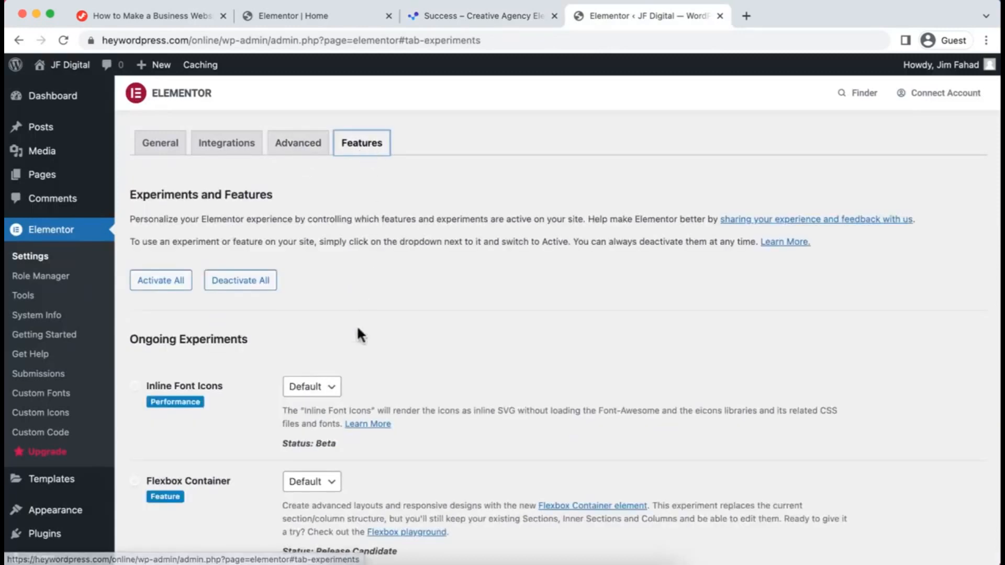
{"action": "scroll", "coordinate": [359, 334], "scroll_direction": "down", "scroll_amount": 3}
{"action": "scroll", "coordinate": [356, 325], "scroll_direction": "down", "scroll_amount": 1}
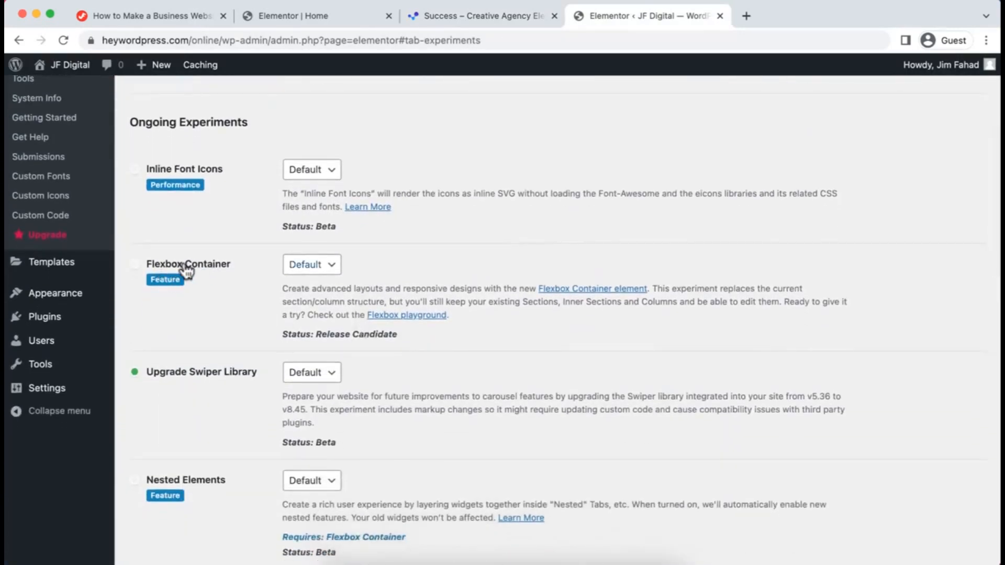
{"action": "left_click", "coordinate": [308, 266]}
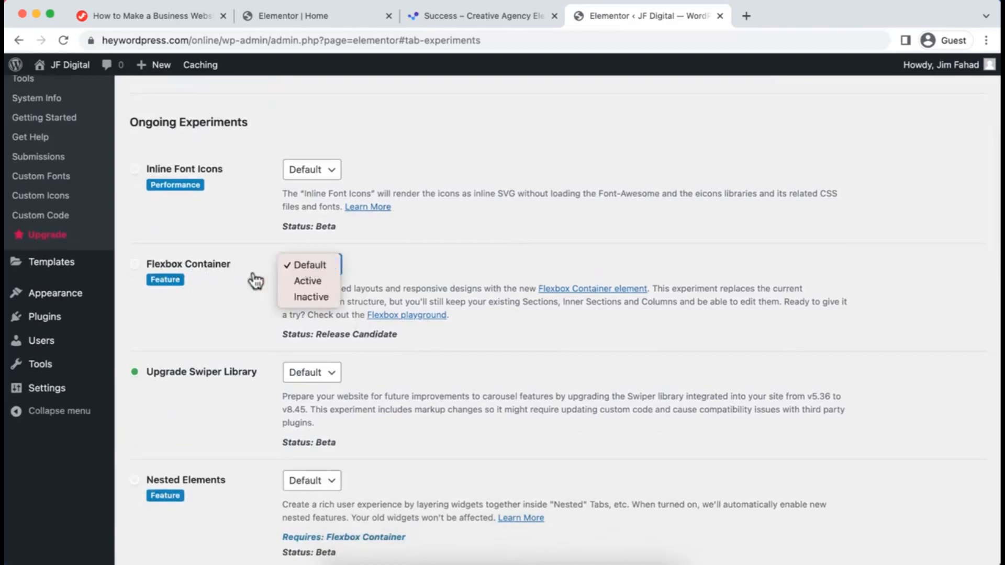
{"action": "left_click", "coordinate": [307, 283]}
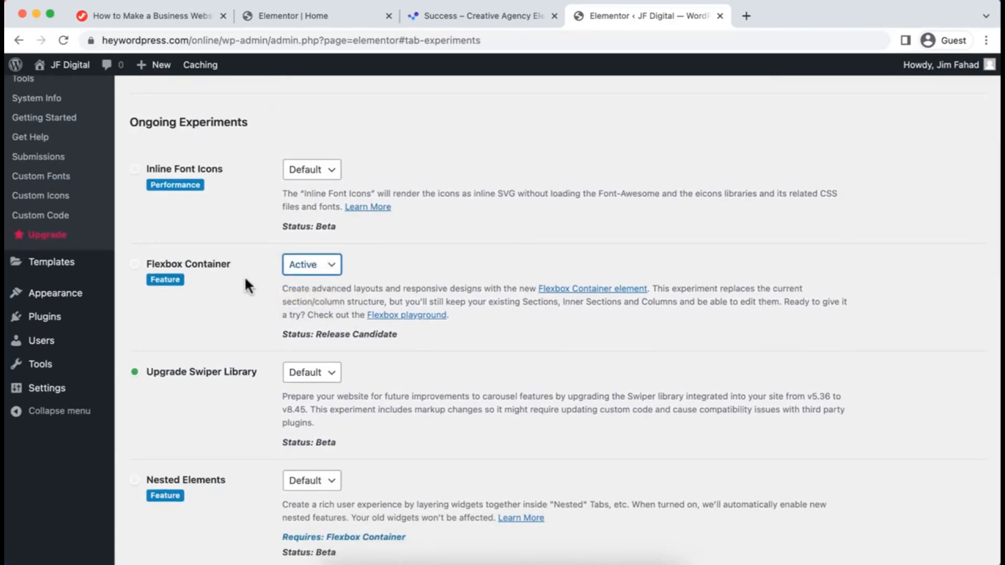
{"action": "scroll", "coordinate": [243, 412], "scroll_direction": "down", "scroll_amount": 2}
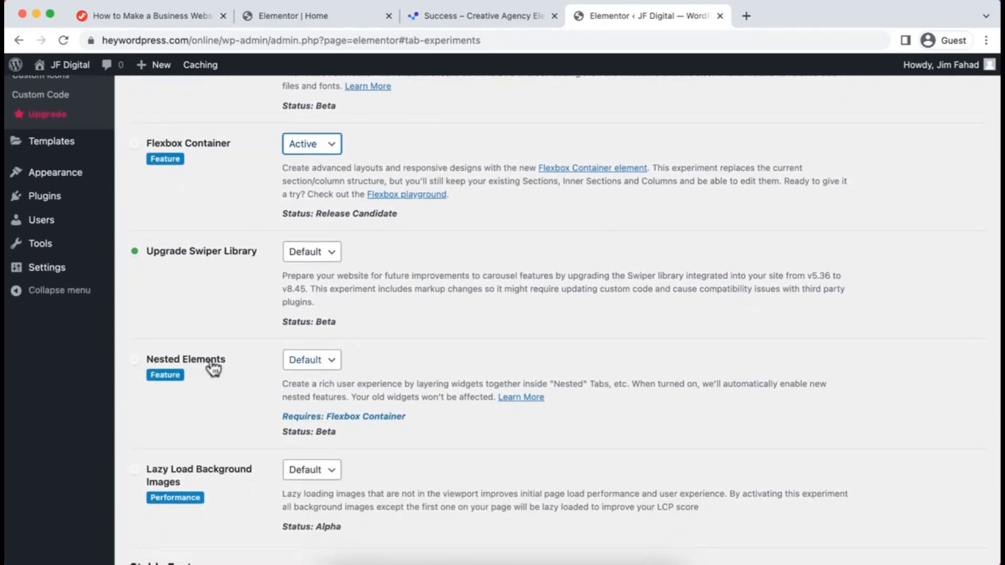
{"action": "left_click", "coordinate": [308, 365]}
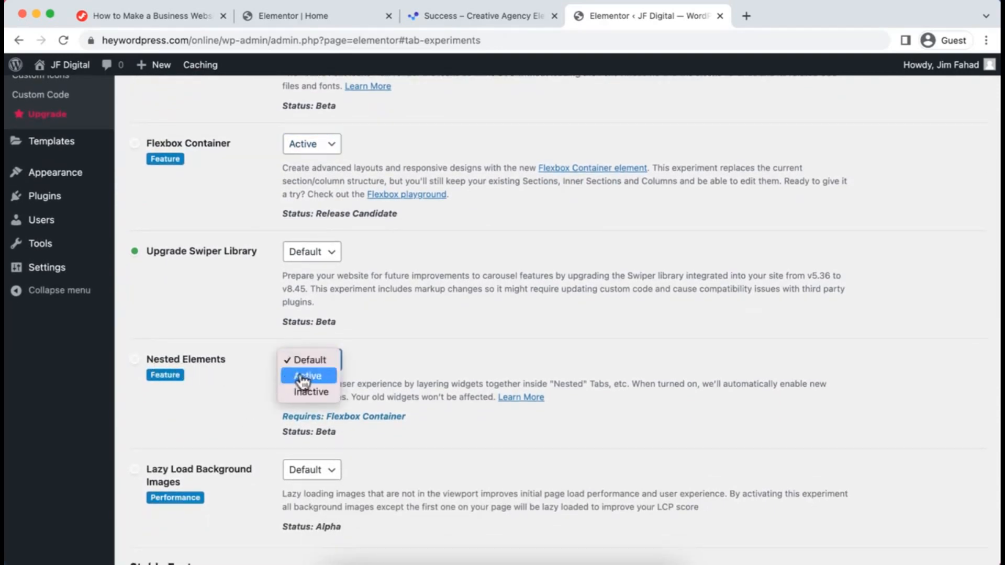
{"action": "left_click", "coordinate": [258, 406]}
{"action": "scroll", "coordinate": [256, 411], "scroll_direction": "down", "scroll_amount": 15}
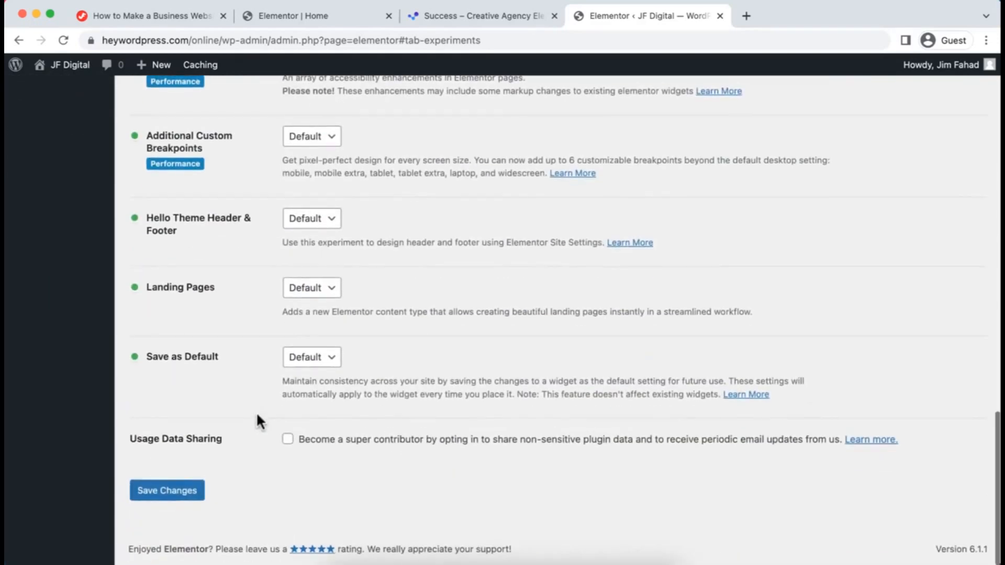
{"action": "left_click", "coordinate": [184, 500]}
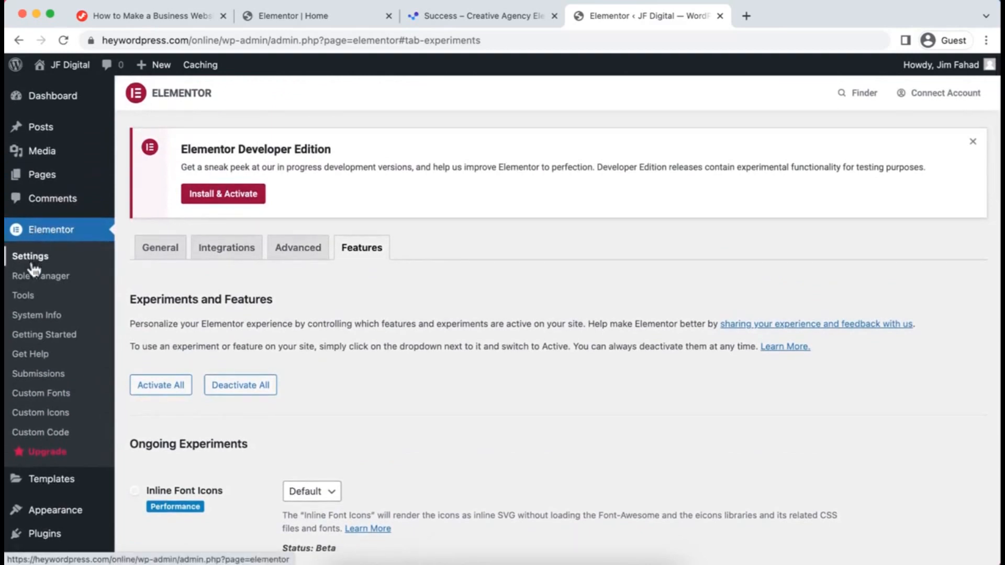
{"action": "left_click", "coordinate": [30, 299]}
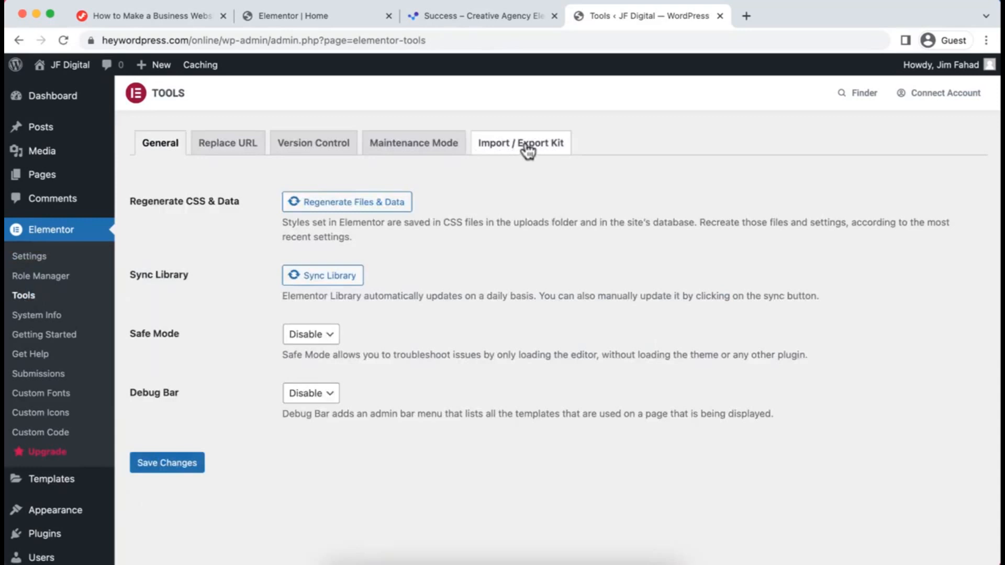
Start an Import / Export Kit import and drag the Success kit zip from Finder into it.
{"action": "left_click", "coordinate": [528, 152]}
{"action": "scroll", "coordinate": [430, 398], "scroll_direction": "down", "scroll_amount": 1}
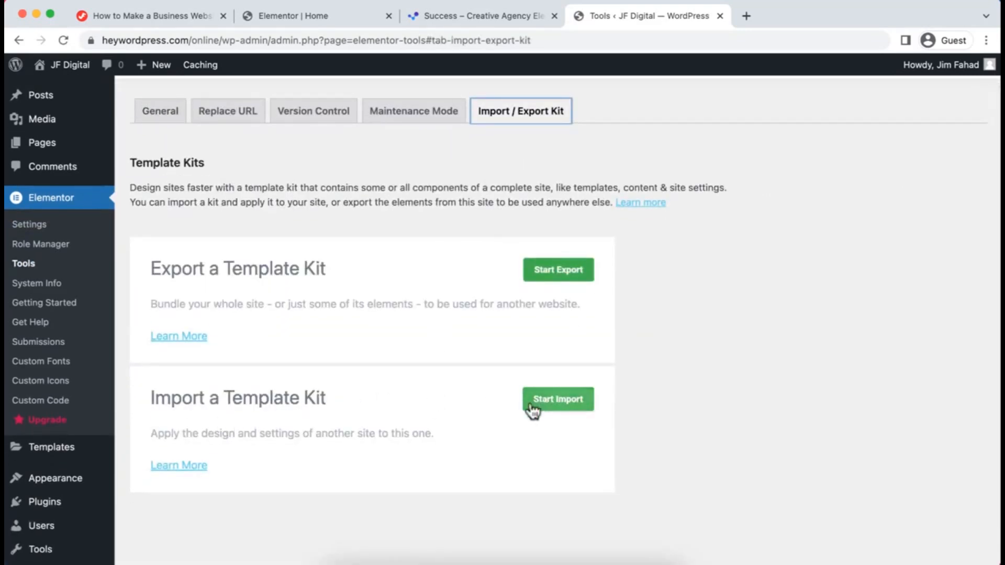
{"action": "left_click", "coordinate": [556, 405]}
{"action": "scroll", "coordinate": [563, 409], "scroll_direction": "down", "scroll_amount": 1}
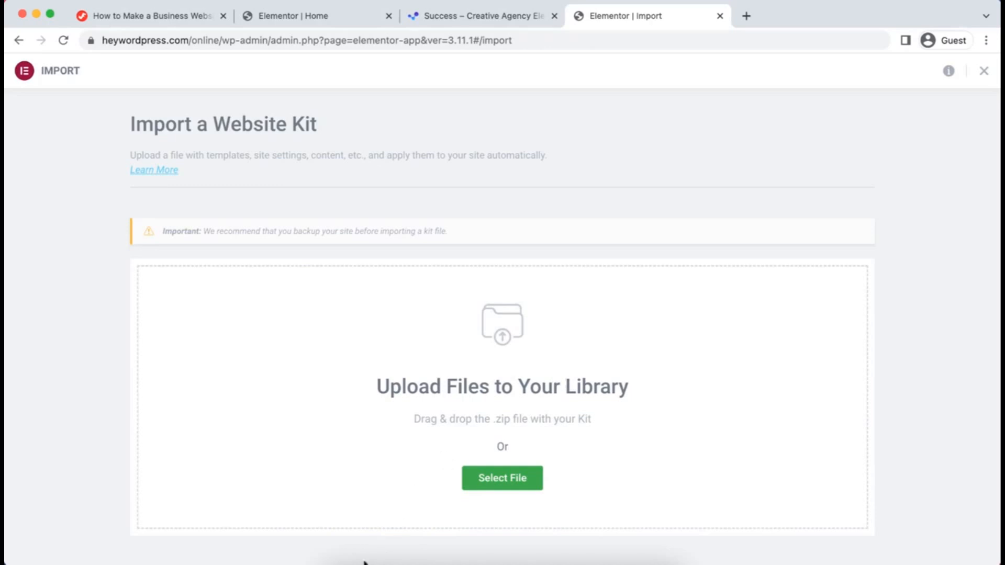
{"action": "left_click", "coordinate": [337, 561]}
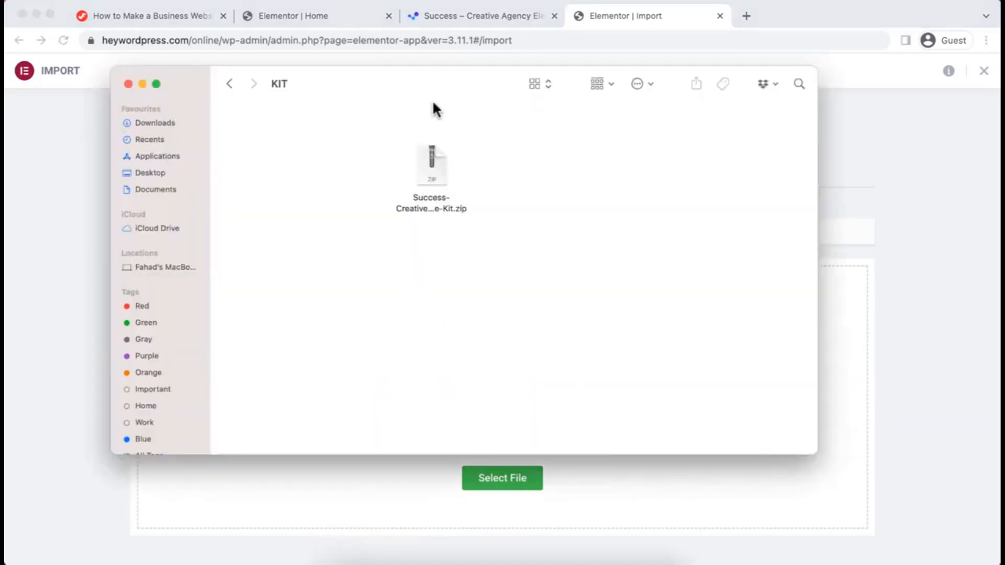
{"action": "left_click_drag", "start_coordinate": [403, 83], "coordinate": [325, 46]}
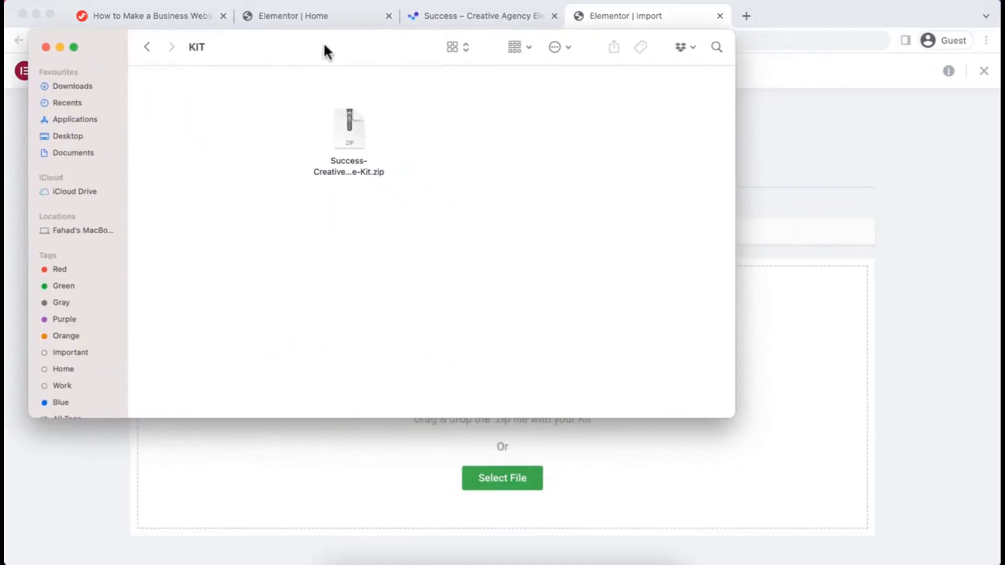
{"action": "left_click_drag", "start_coordinate": [349, 131], "coordinate": [497, 471]}
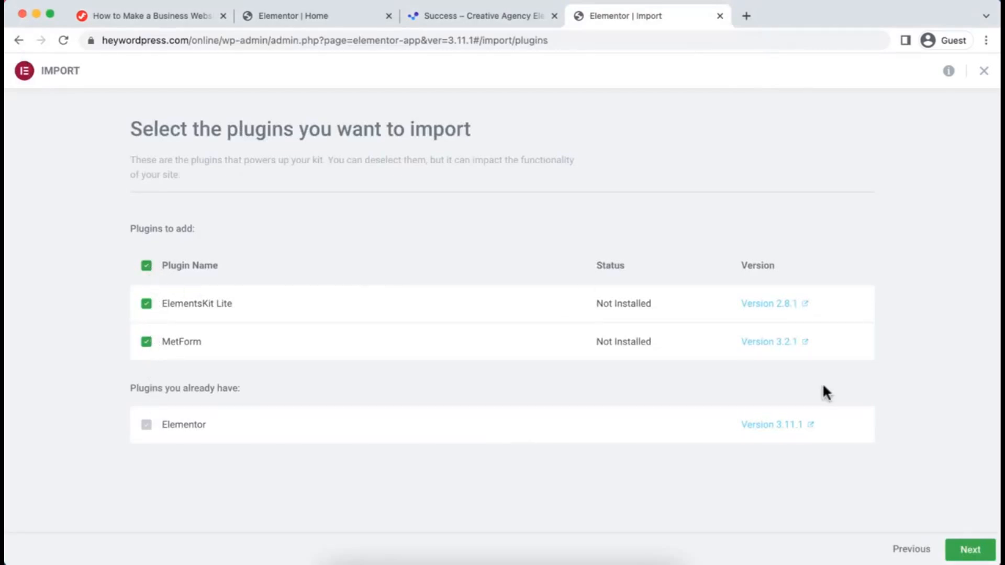
Import the Success kit with ElementsKit Lite and MetForm, then close the completion summary.
{"action": "left_click", "coordinate": [971, 550]}
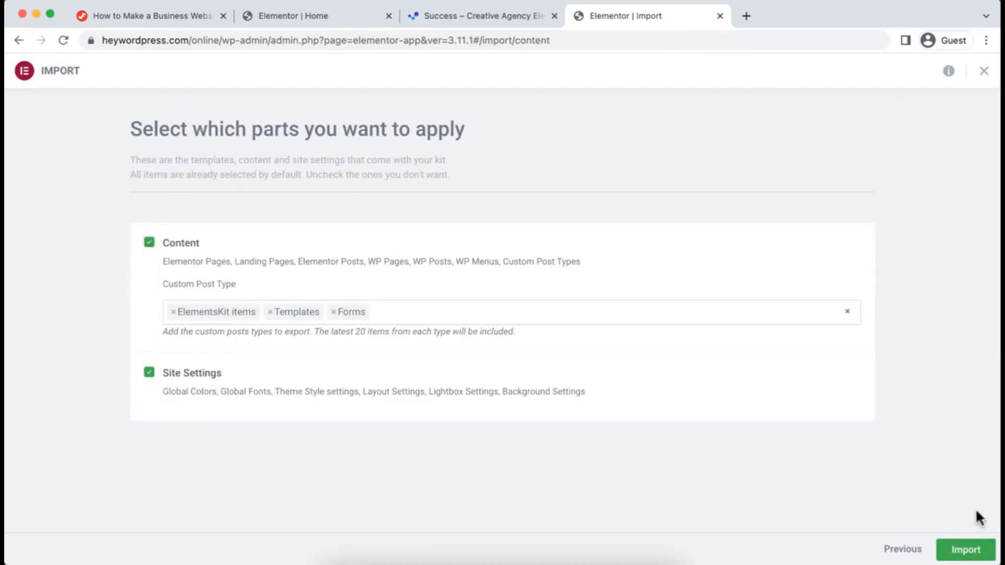
{"action": "left_click", "coordinate": [966, 550]}
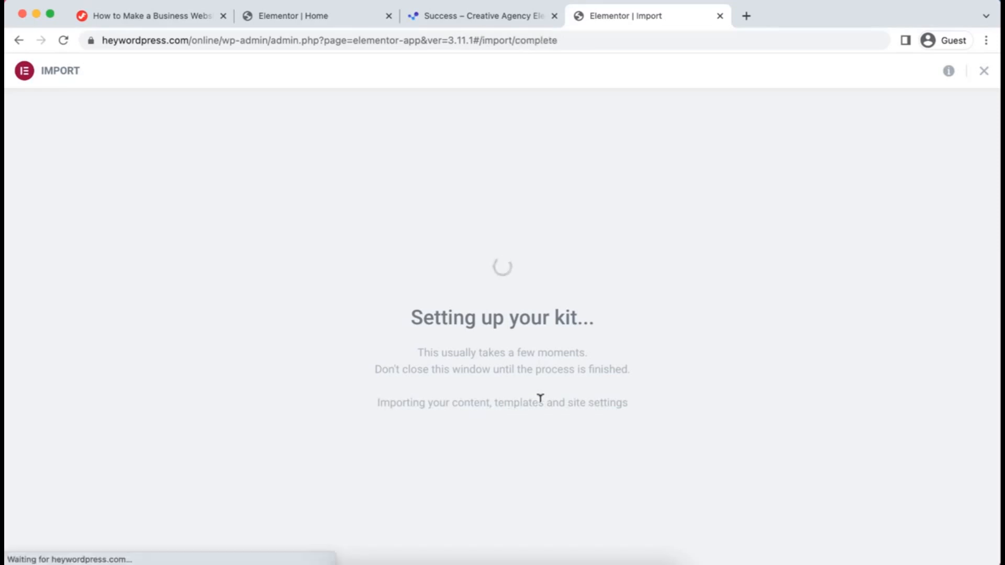
{"action": "scroll", "coordinate": [523, 367], "scroll_direction": "down", "scroll_amount": 1}
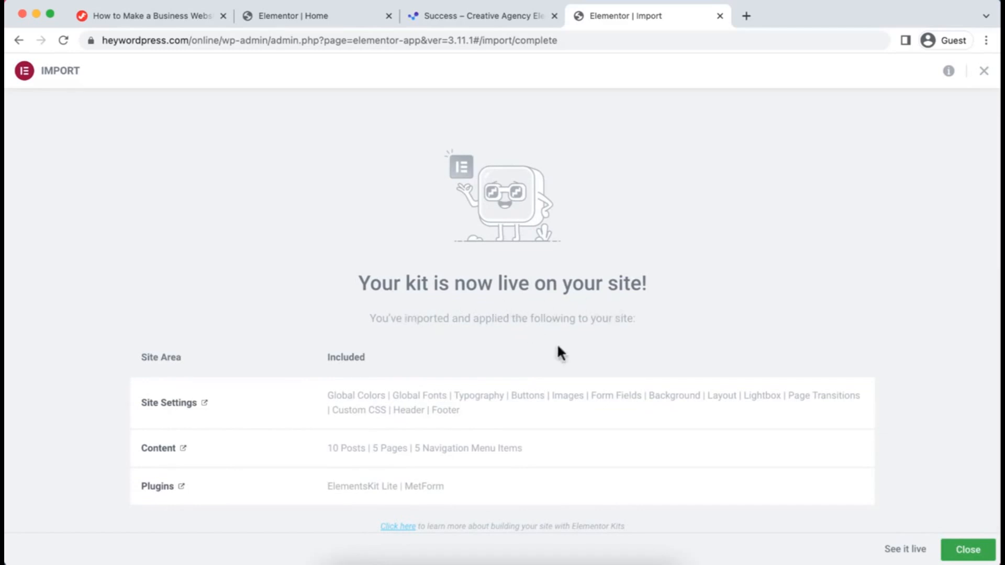
{"action": "left_click", "coordinate": [967, 551]}
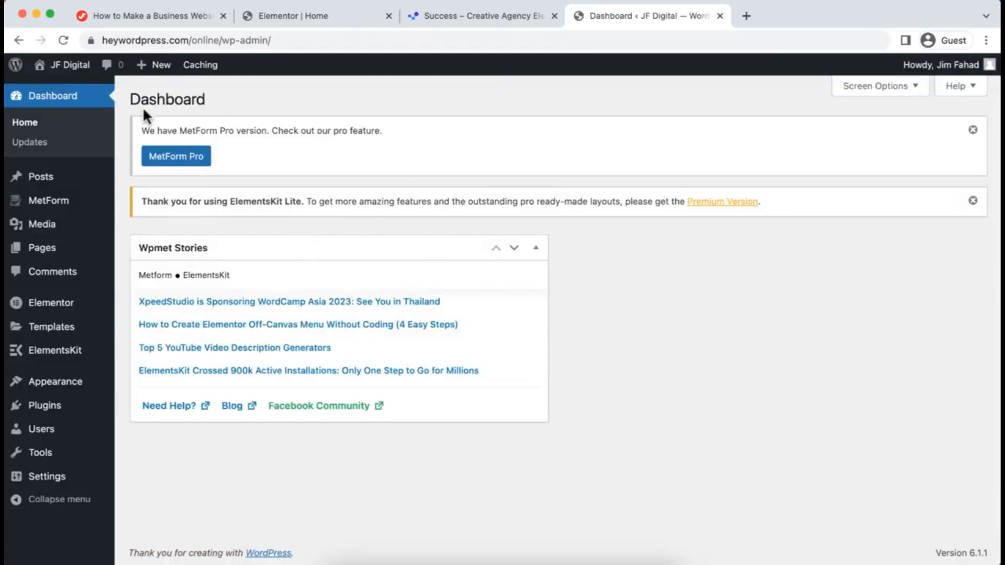
Visit the live site in a new tab and scroll through the Success homepage and back up.
{"action": "mouse_move", "coordinate": [69, 68]}
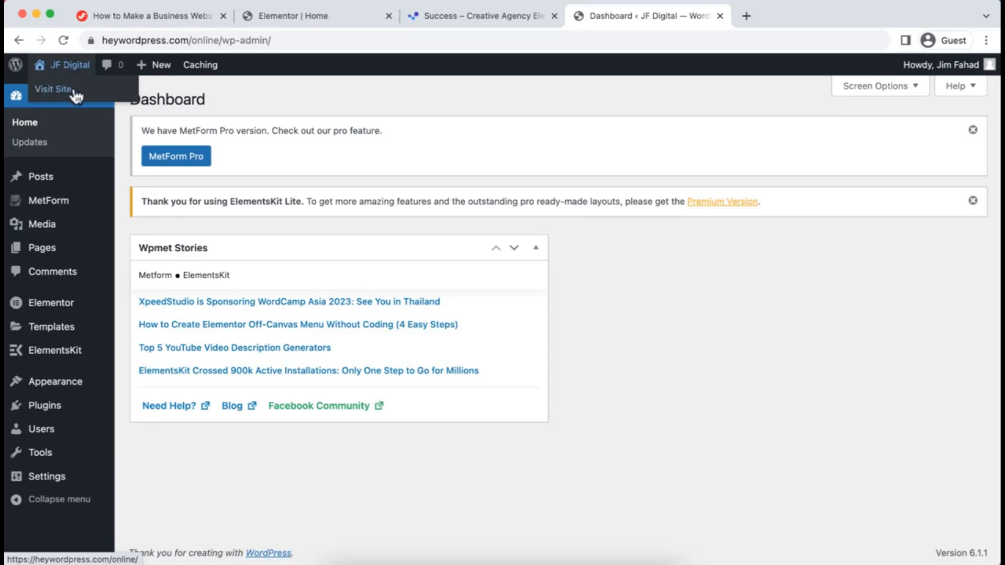
{"action": "left_click", "coordinate": [77, 93]}
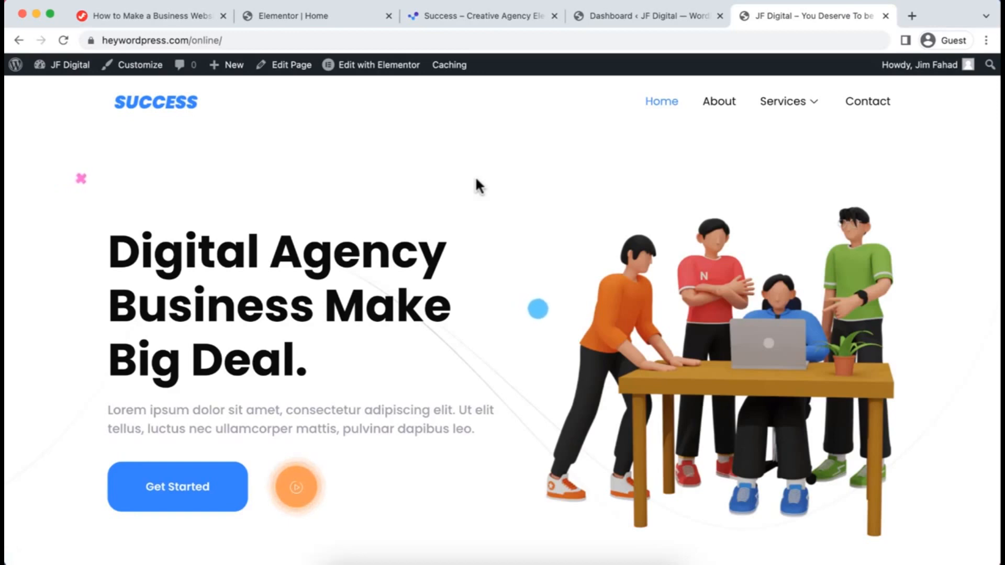
{"action": "scroll", "coordinate": [504, 332], "scroll_direction": "down", "scroll_amount": 10}
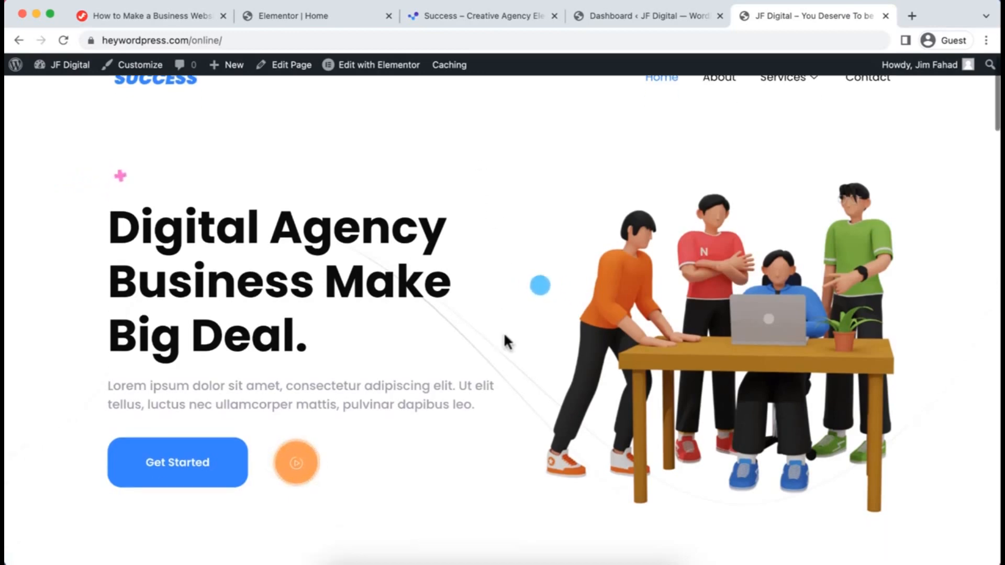
{"action": "scroll", "coordinate": [503, 332], "scroll_direction": "down", "scroll_amount": 6}
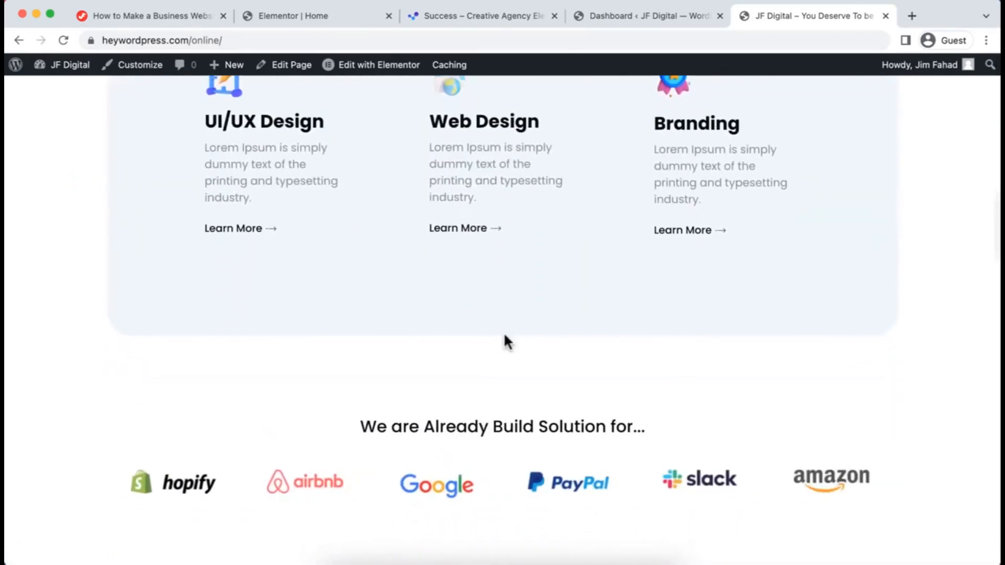
{"action": "scroll", "coordinate": [504, 332], "scroll_direction": "down", "scroll_amount": 6}
{"action": "scroll", "coordinate": [507, 342], "scroll_direction": "down", "scroll_amount": 15}
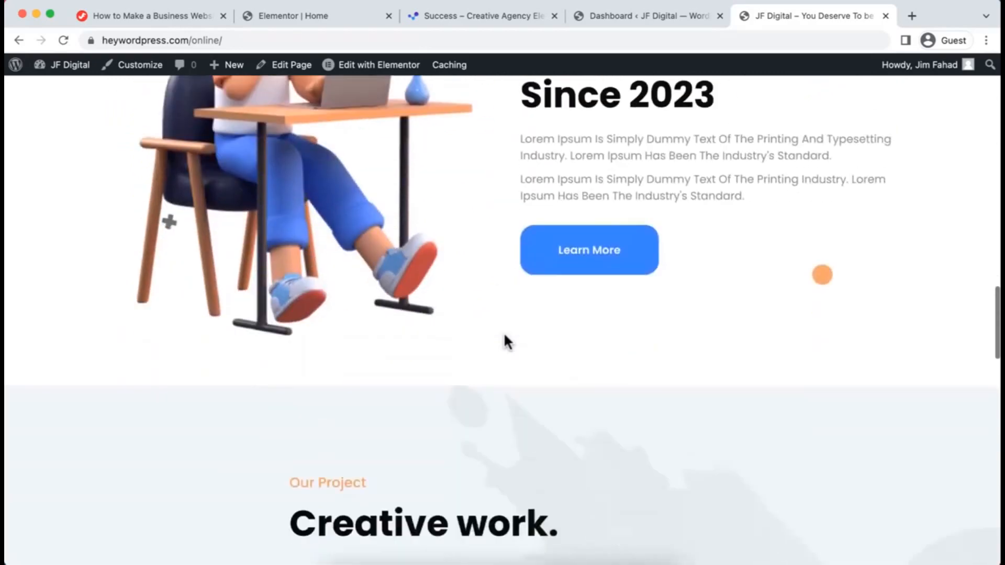
{"action": "scroll", "coordinate": [506, 341], "scroll_direction": "down", "scroll_amount": 15}
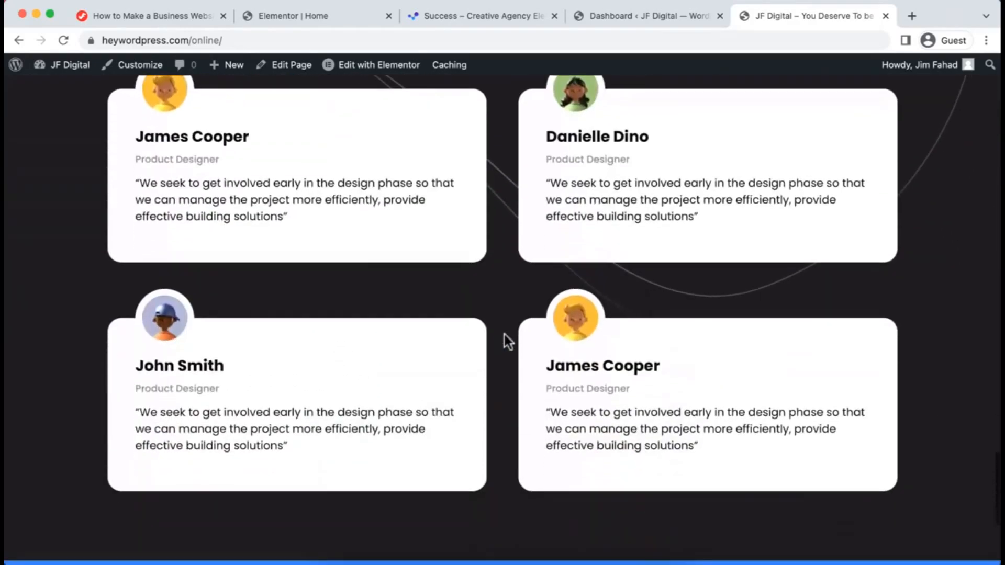
{"action": "scroll", "coordinate": [505, 335], "scroll_direction": "up", "scroll_amount": 20}
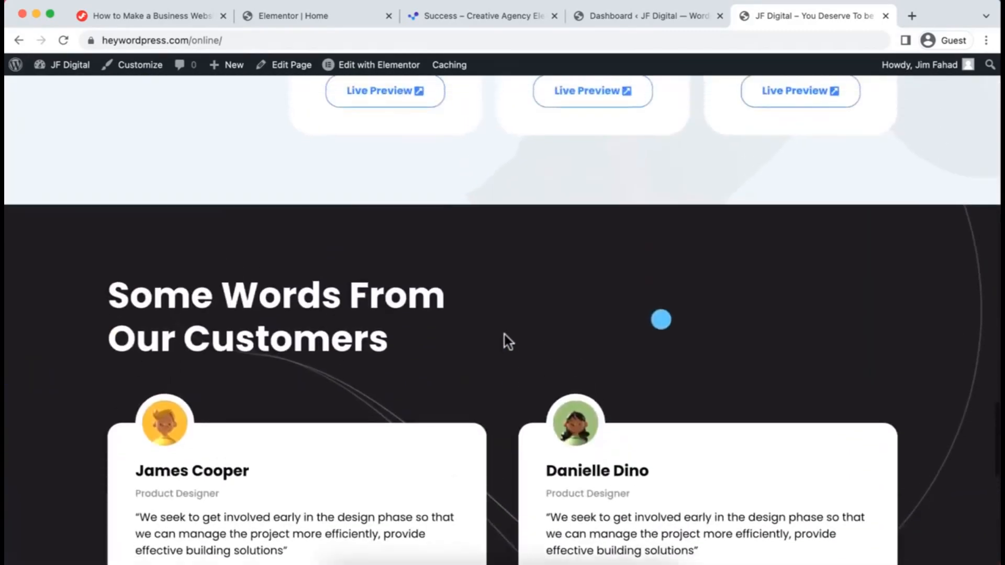
{"action": "scroll", "coordinate": [505, 340], "scroll_direction": "up", "scroll_amount": 10}
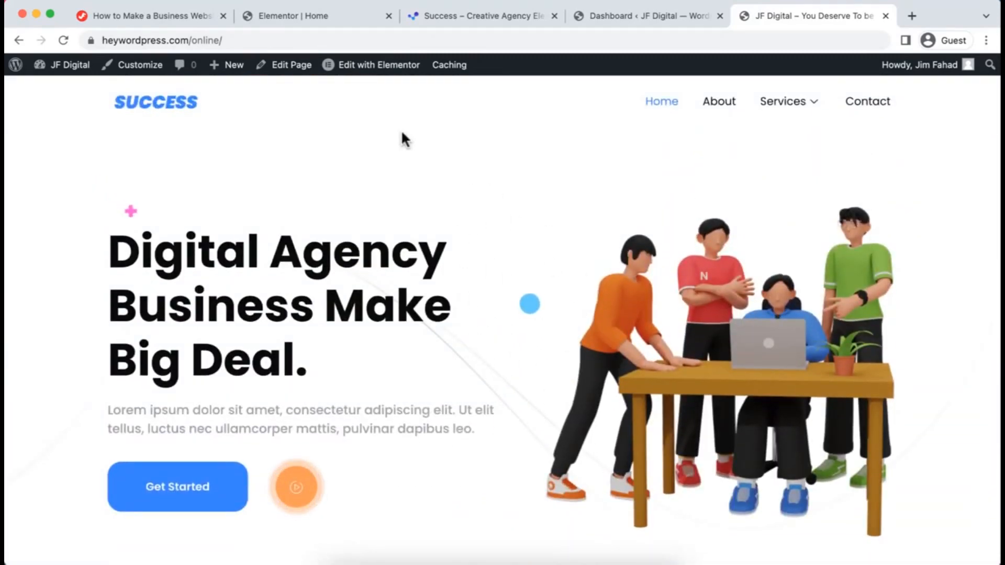
{"action": "mouse_move", "coordinate": [348, 70]}
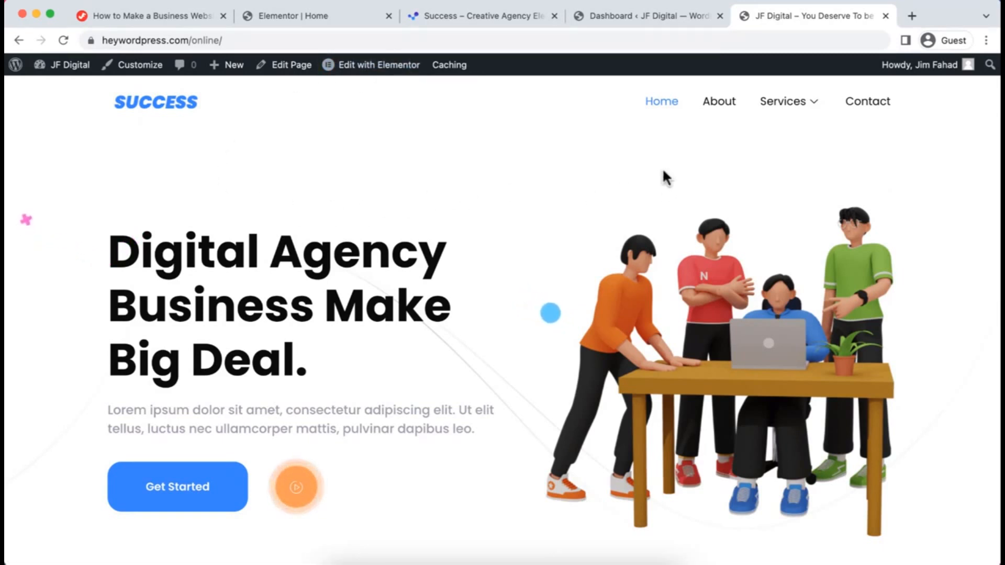
Browse the site's About and Services pages, then return to the homepage and scroll it.
{"action": "left_click", "coordinate": [733, 103]}
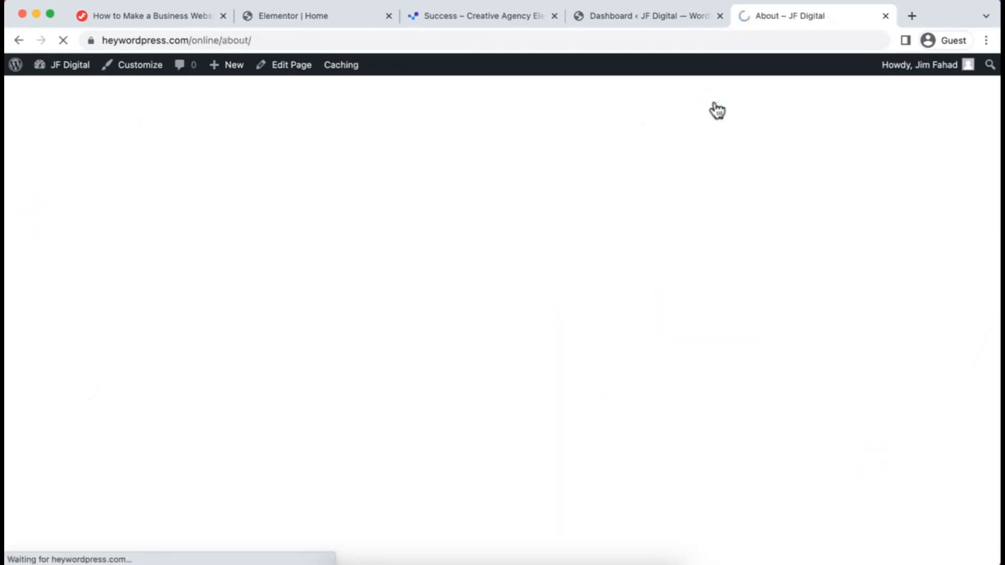
{"action": "scroll", "coordinate": [497, 445], "scroll_direction": "down", "scroll_amount": 20}
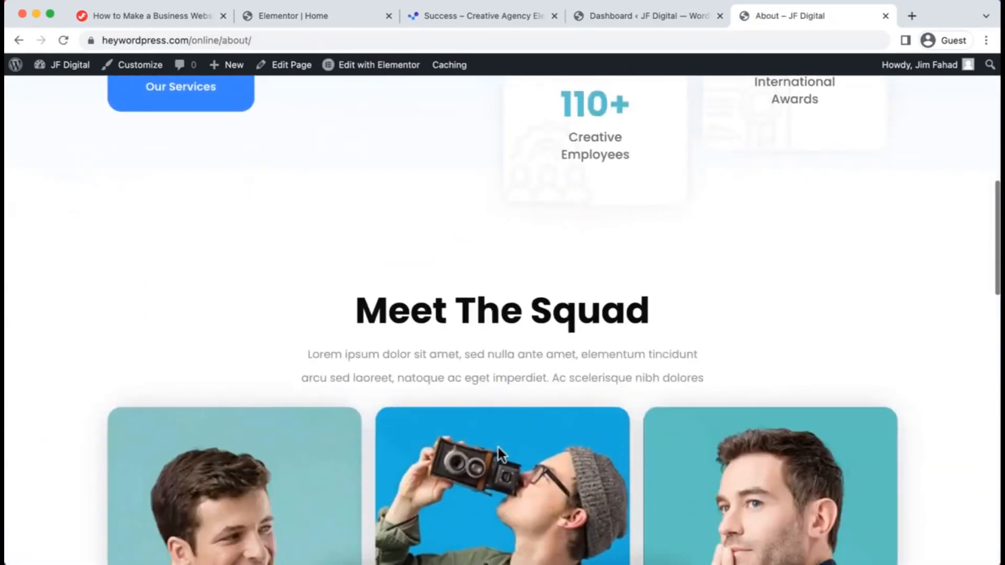
{"action": "scroll", "coordinate": [499, 447], "scroll_direction": "up", "scroll_amount": 20}
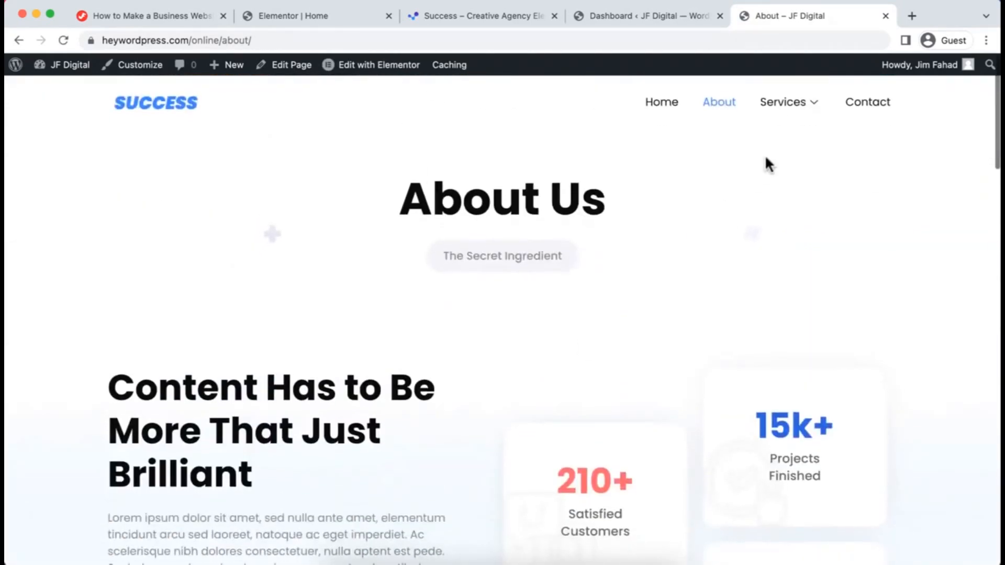
{"action": "left_click", "coordinate": [787, 104]}
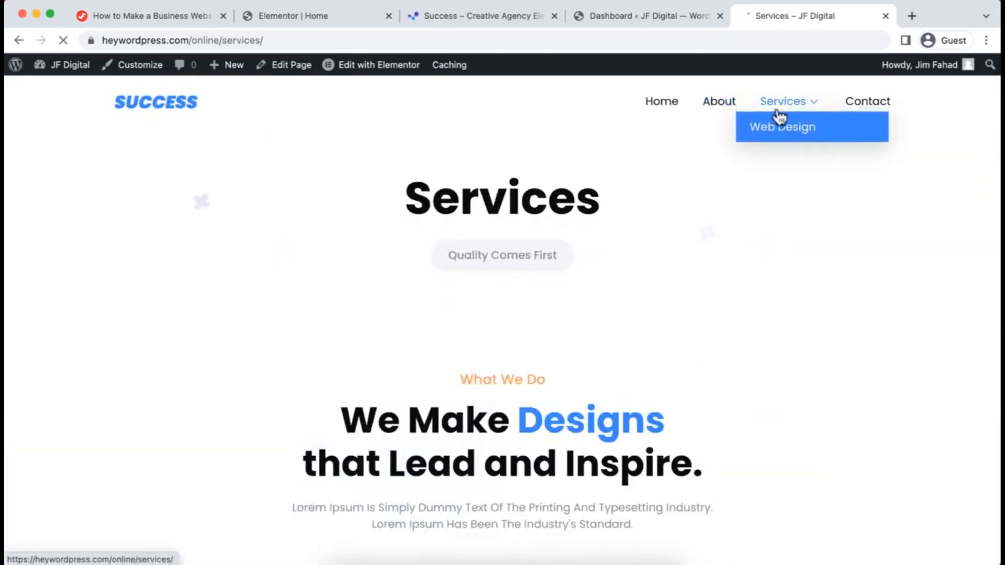
{"action": "scroll", "coordinate": [512, 500], "scroll_direction": "down", "scroll_amount": 10}
{"action": "scroll", "coordinate": [513, 509], "scroll_direction": "down", "scroll_amount": 8}
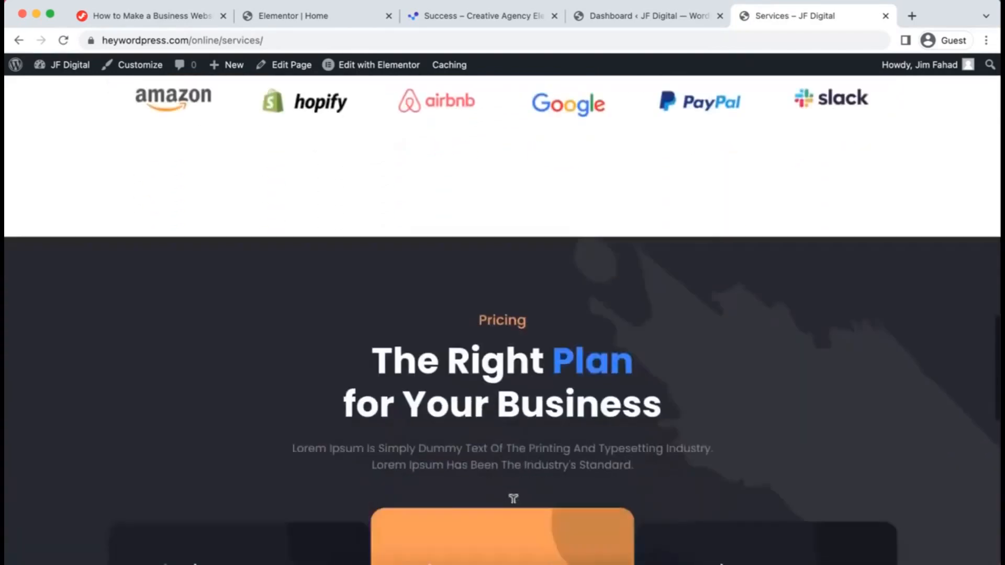
{"action": "scroll", "coordinate": [513, 510], "scroll_direction": "up", "scroll_amount": 10}
{"action": "scroll", "coordinate": [514, 509], "scroll_direction": "up", "scroll_amount": 8}
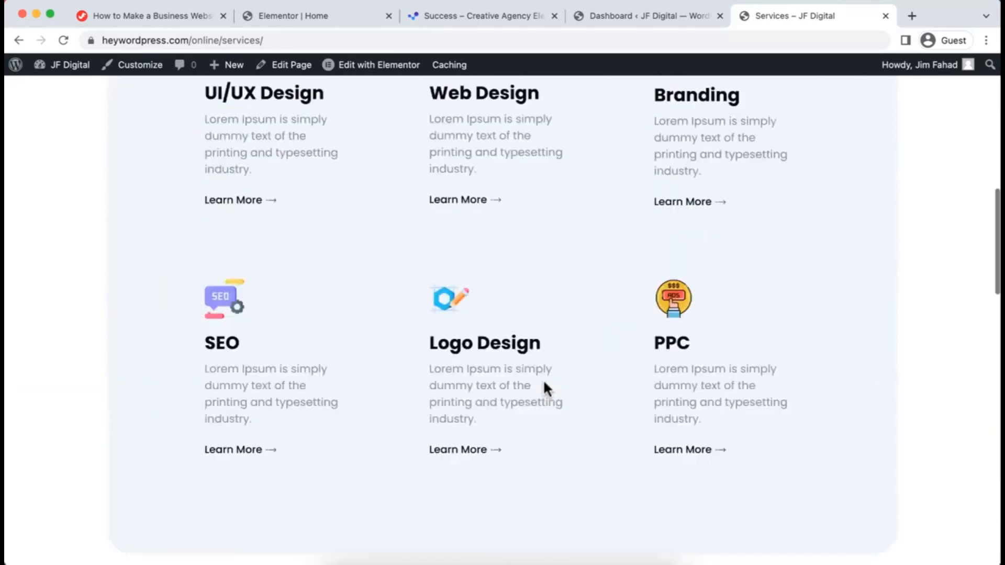
{"action": "left_click", "coordinate": [658, 103]}
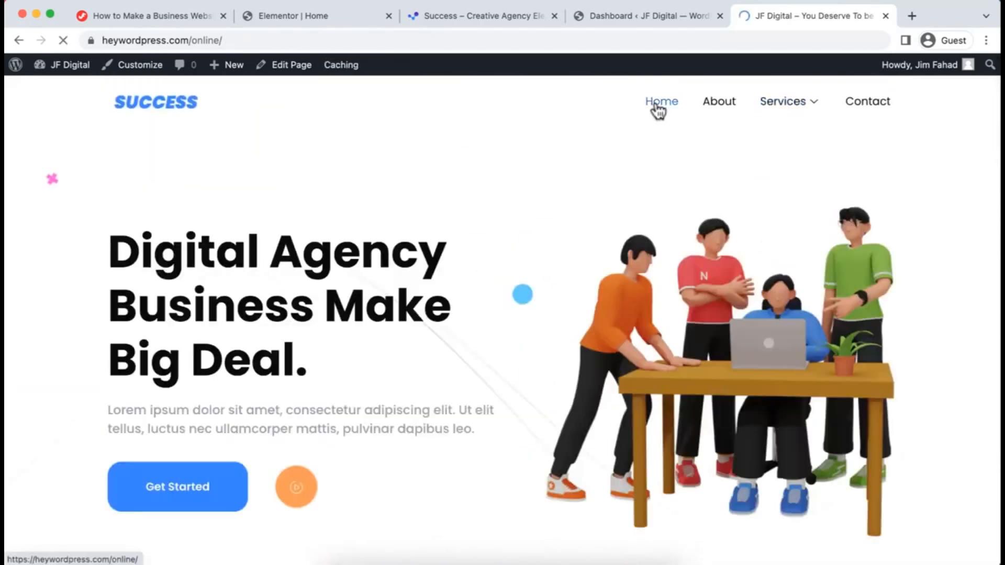
{"action": "scroll", "coordinate": [590, 202], "scroll_direction": "down", "scroll_amount": 6}
{"action": "scroll", "coordinate": [545, 345], "scroll_direction": "down", "scroll_amount": 4}
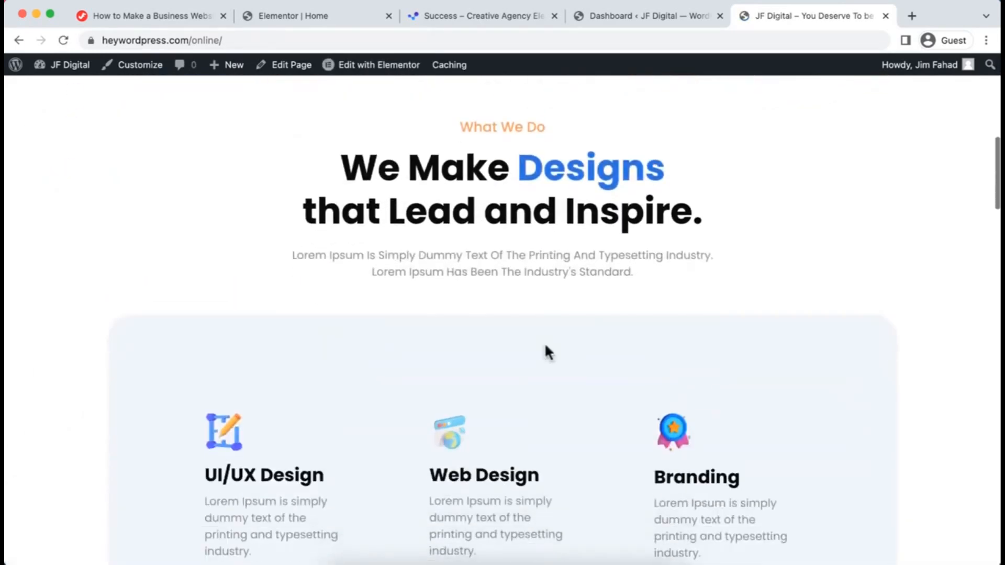
{"action": "scroll", "coordinate": [545, 345], "scroll_direction": "up", "scroll_amount": 10}
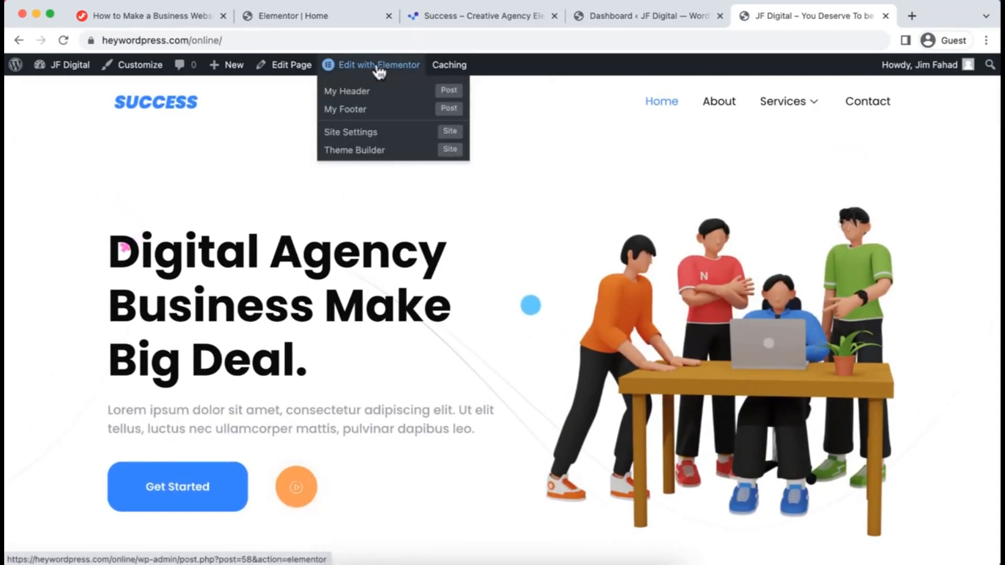
Open the homepage in Elementor, close the Navigator, and select the hero heading.
{"action": "left_click", "coordinate": [373, 71]}
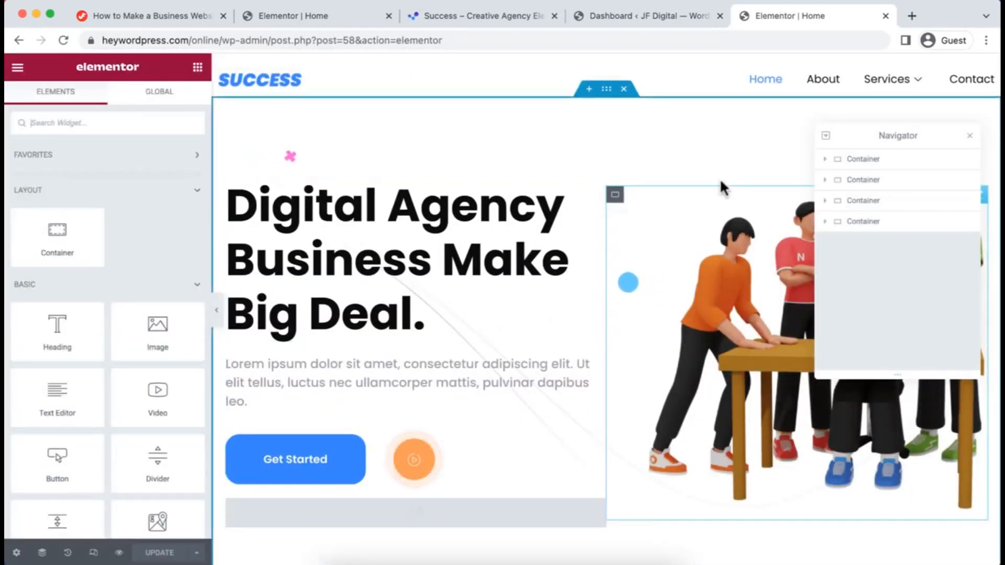
{"action": "left_click", "coordinate": [970, 136]}
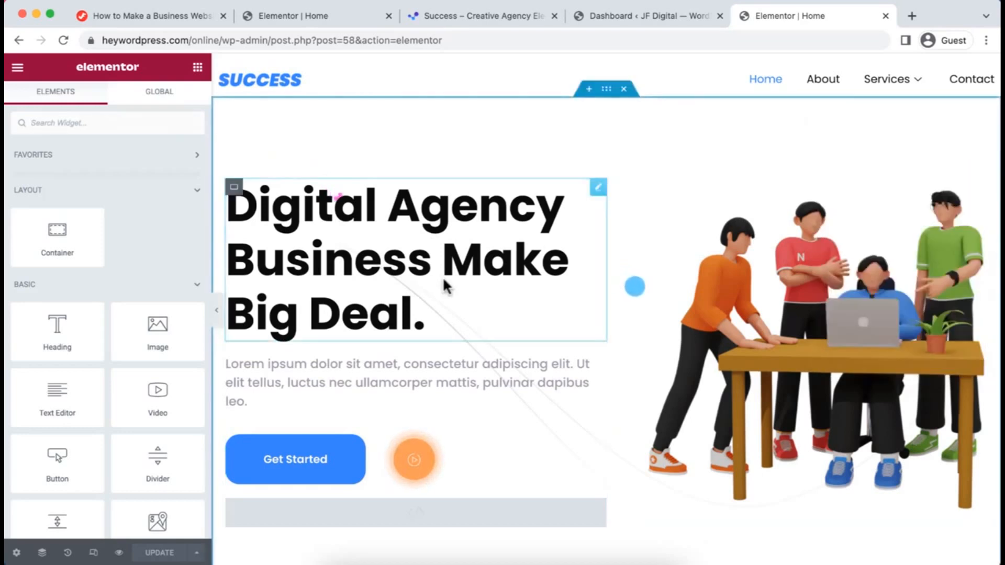
{"action": "left_click", "coordinate": [356, 272]}
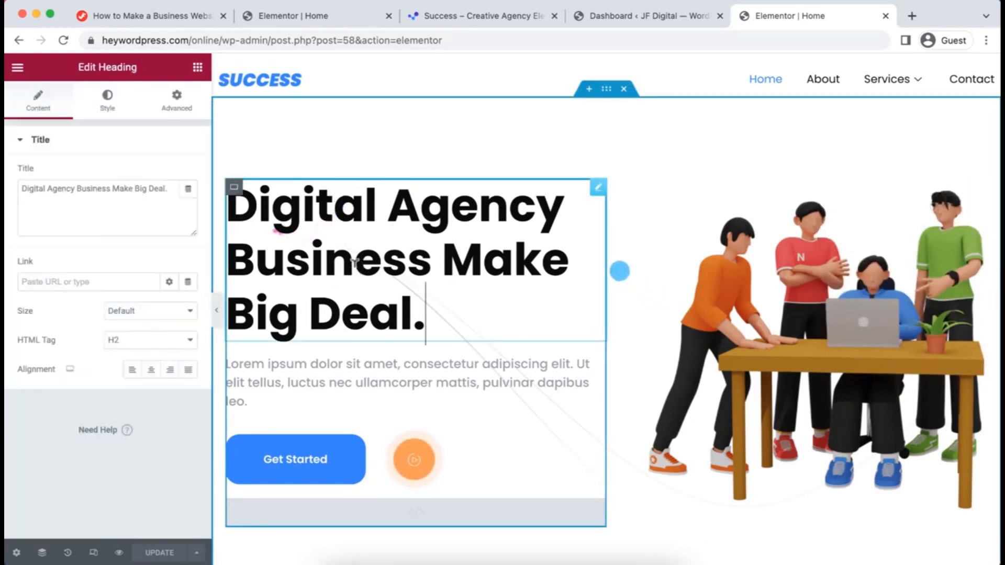
Replace the hero heading text with 'Our Agency Is Here To Help You.'.
{"action": "triple_click", "coordinate": [123, 187]}
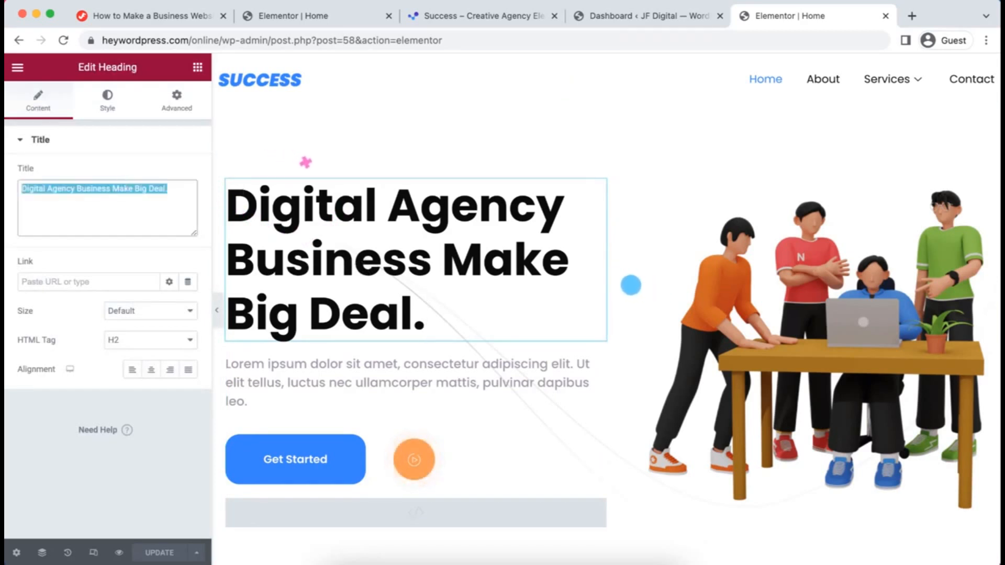
{"action": "type", "text": "Our G"}
{"action": "key", "text": "BackSpace"}
{"action": "type", "text": "A"}
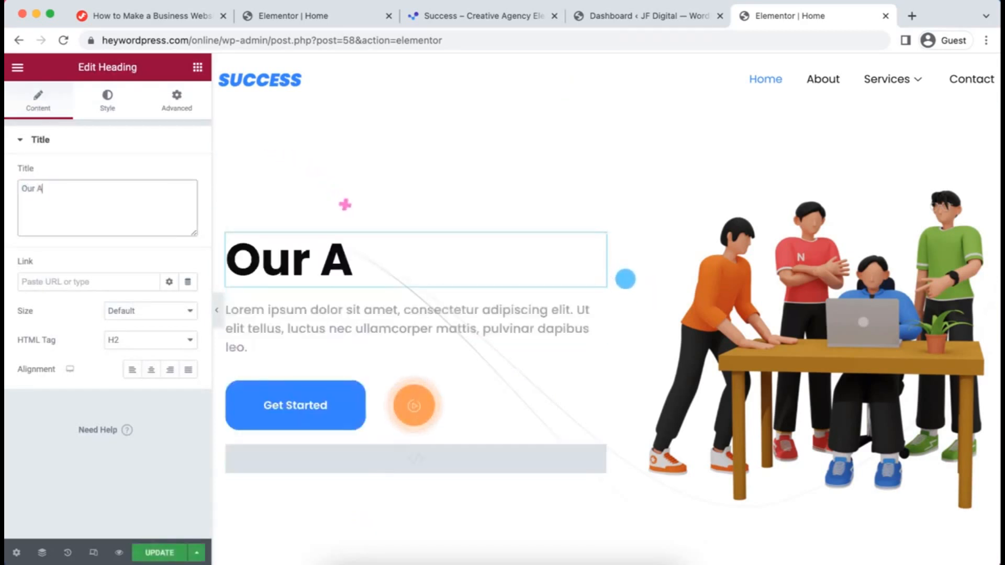
{"action": "type", "text": "gency is here to "}
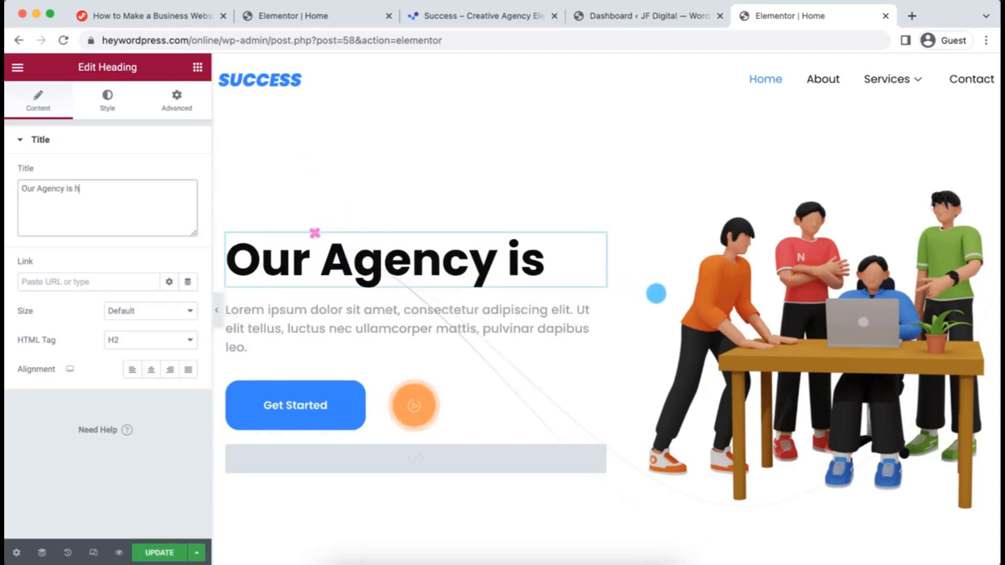
{"action": "type", "text": "help"}
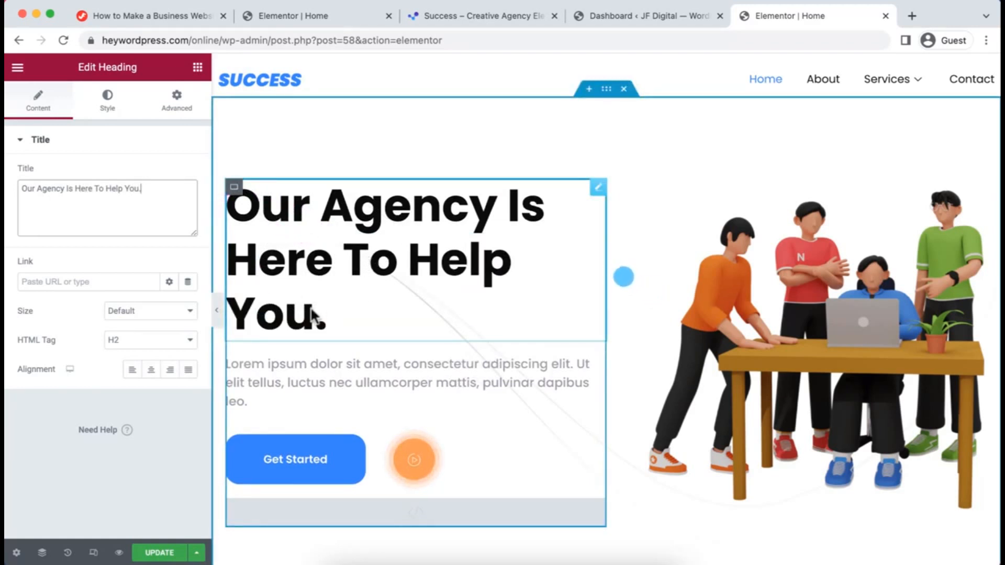
{"action": "scroll", "coordinate": [314, 311], "scroll_direction": "down", "scroll_amount": 2}
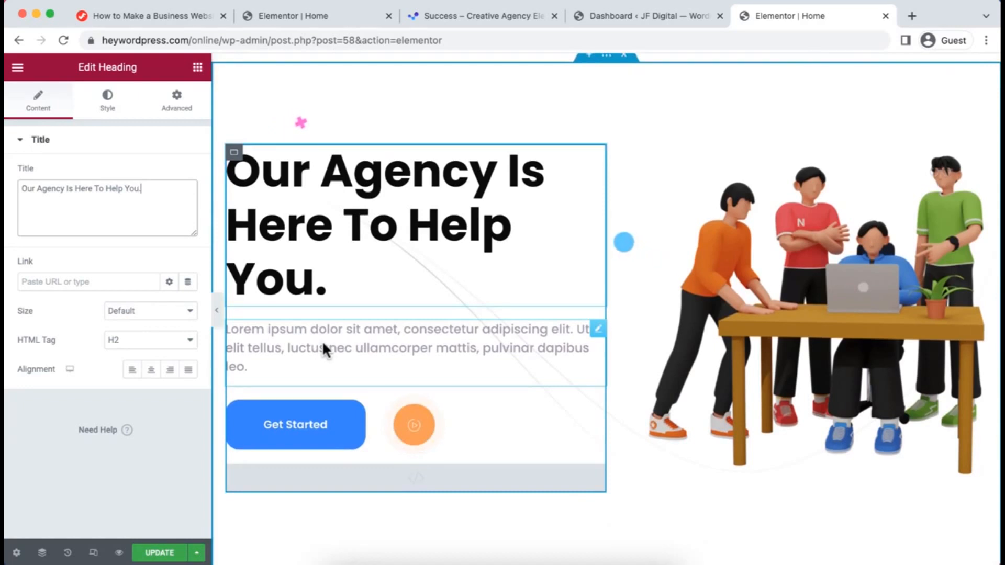
{"action": "left_click", "coordinate": [335, 337]}
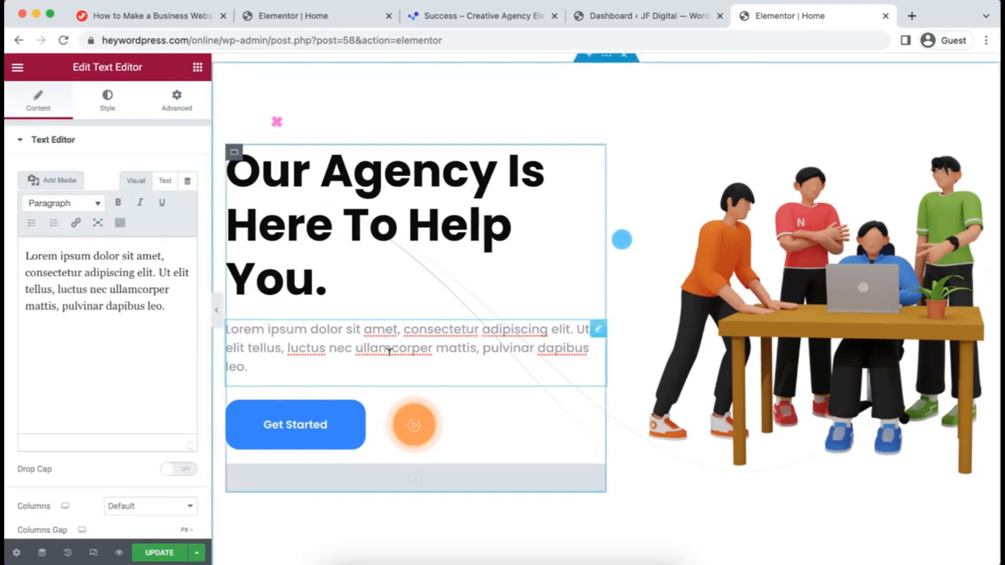
{"action": "scroll", "coordinate": [390, 356], "scroll_direction": "down", "scroll_amount": 2}
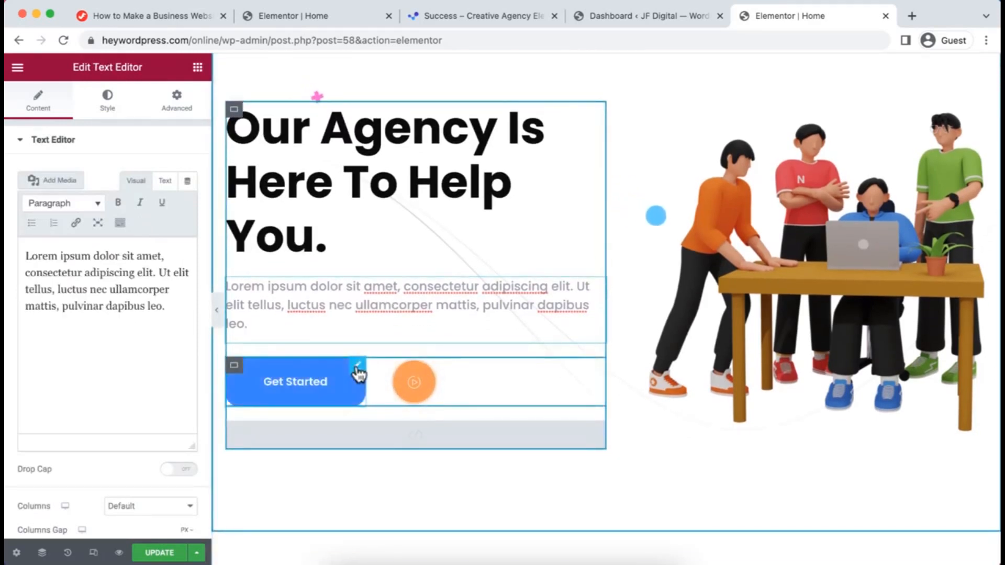
{"action": "left_click", "coordinate": [345, 387]}
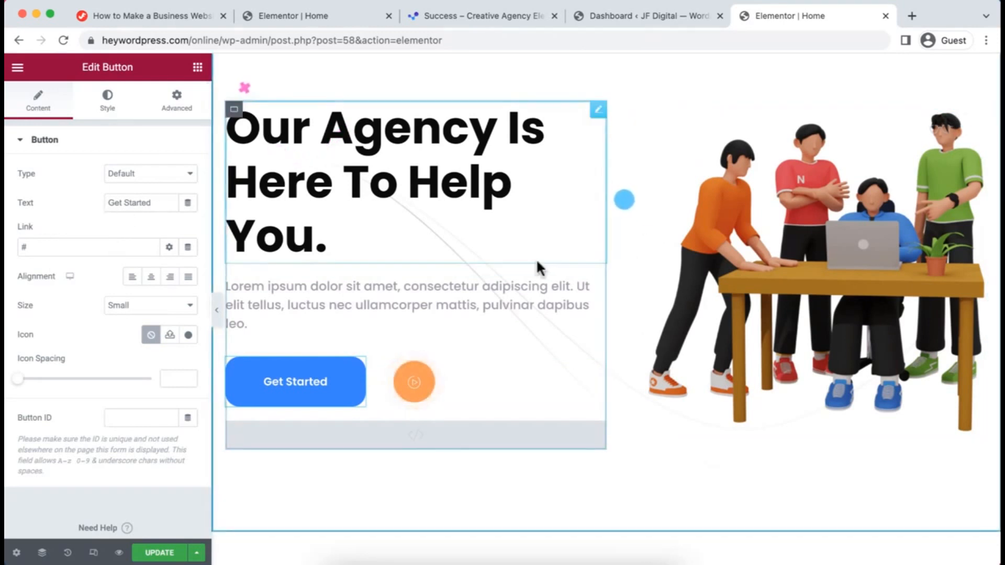
{"action": "scroll", "coordinate": [538, 266], "scroll_direction": "down", "scroll_amount": 10}
{"action": "scroll", "coordinate": [537, 262], "scroll_direction": "down", "scroll_amount": 5}
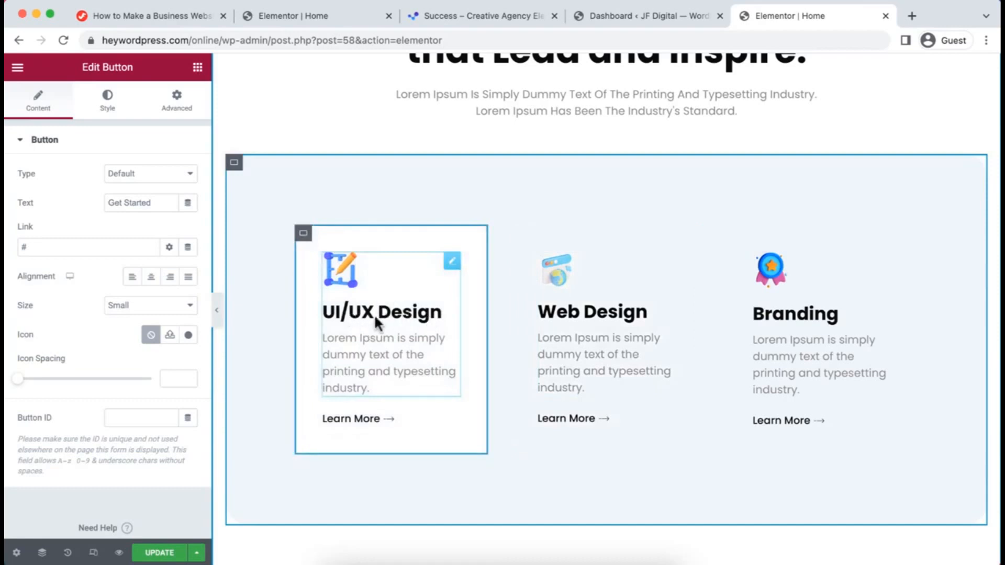
{"action": "scroll", "coordinate": [620, 402], "scroll_direction": "down", "scroll_amount": 6}
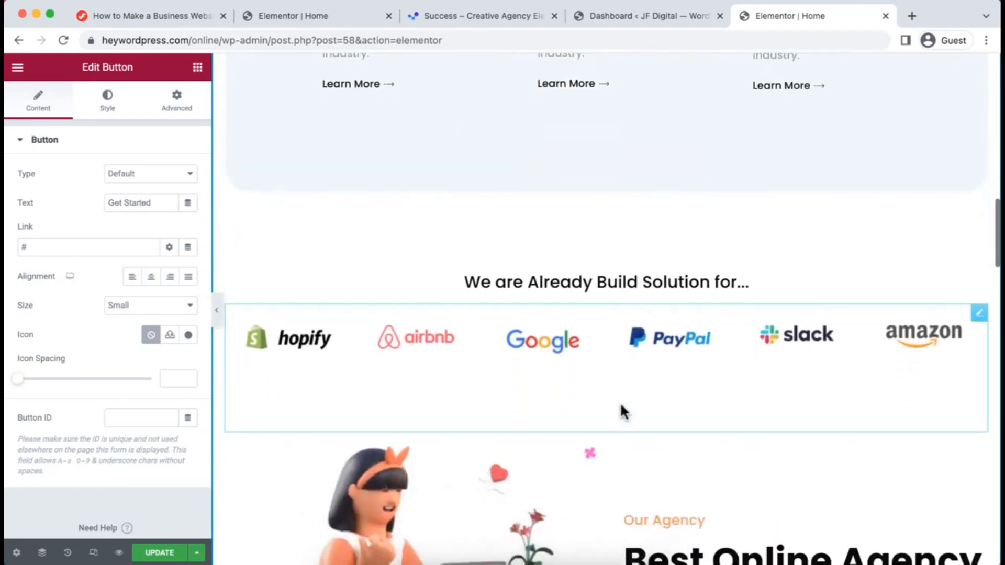
{"action": "scroll", "coordinate": [623, 412], "scroll_direction": "down", "scroll_amount": 2}
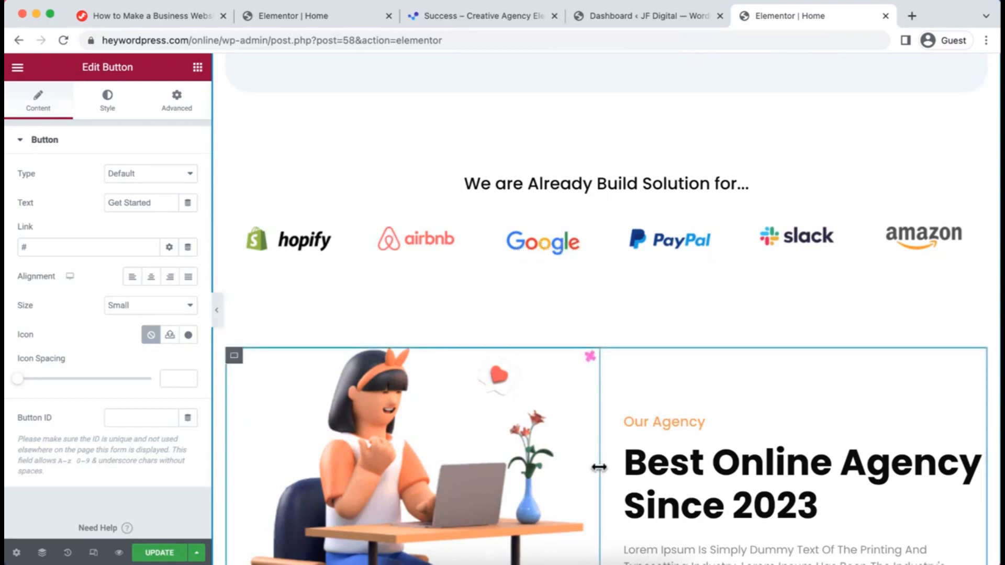
{"action": "scroll", "coordinate": [524, 341], "scroll_direction": "down", "scroll_amount": 4}
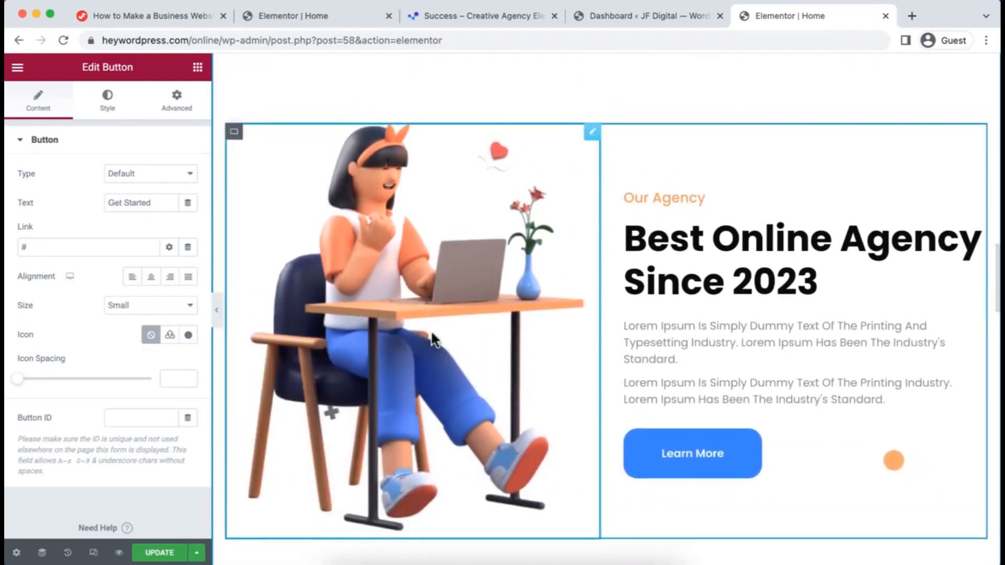
{"action": "left_click", "coordinate": [379, 288]}
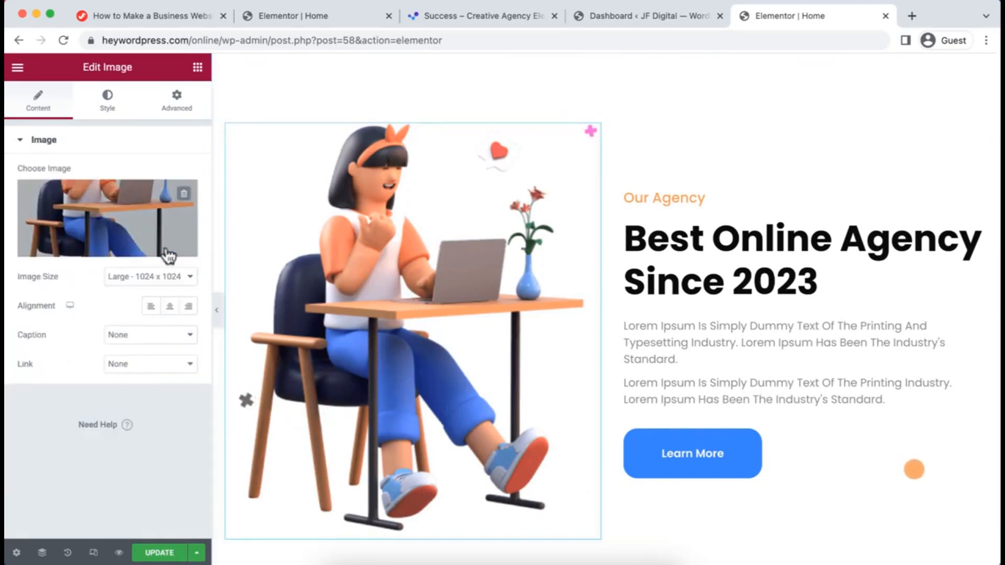
{"action": "left_click", "coordinate": [125, 224]}
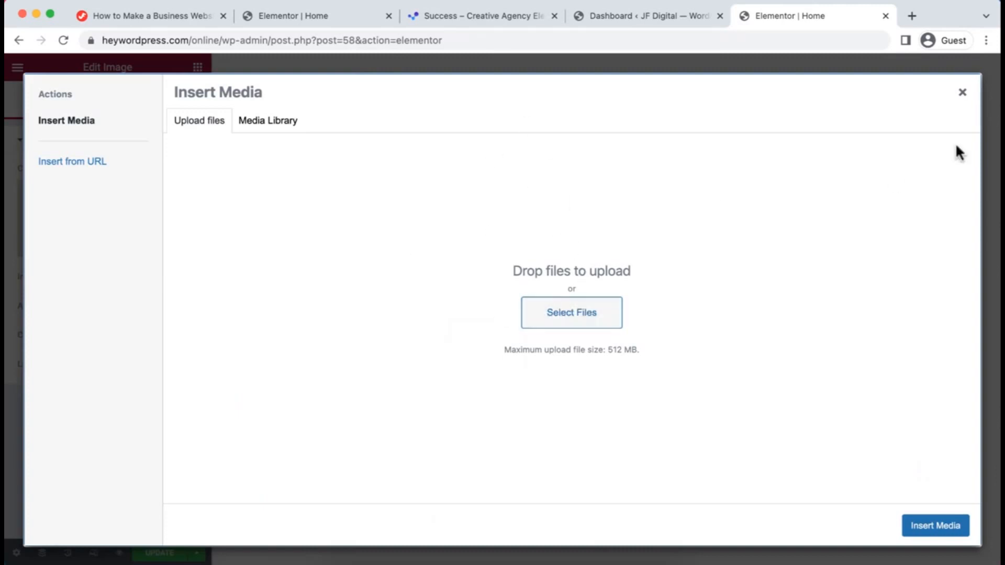
{"action": "left_click", "coordinate": [964, 94]}
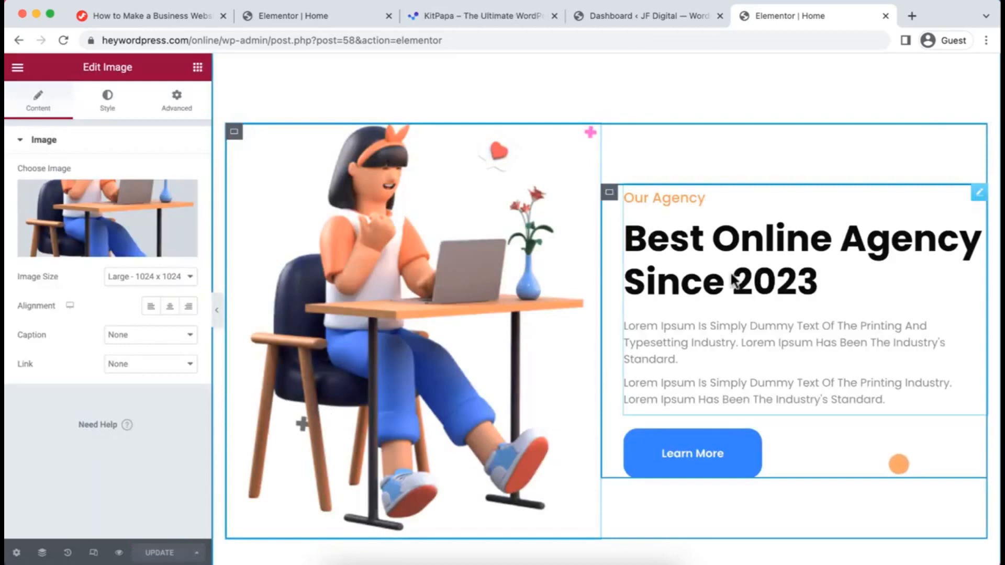
{"action": "scroll", "coordinate": [649, 175], "scroll_direction": "down", "scroll_amount": 5}
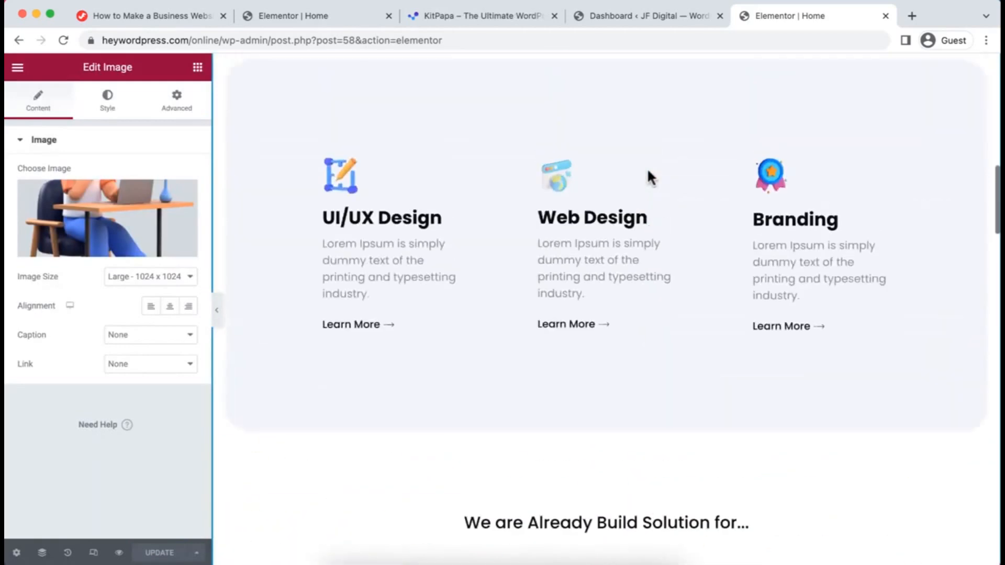
{"action": "scroll", "coordinate": [647, 178], "scroll_direction": "up", "scroll_amount": 1}
Switch to the KitPapa templates tab, browse the template grid, and close the WordPress Dashboard tab.
{"action": "left_click", "coordinate": [501, 16]}
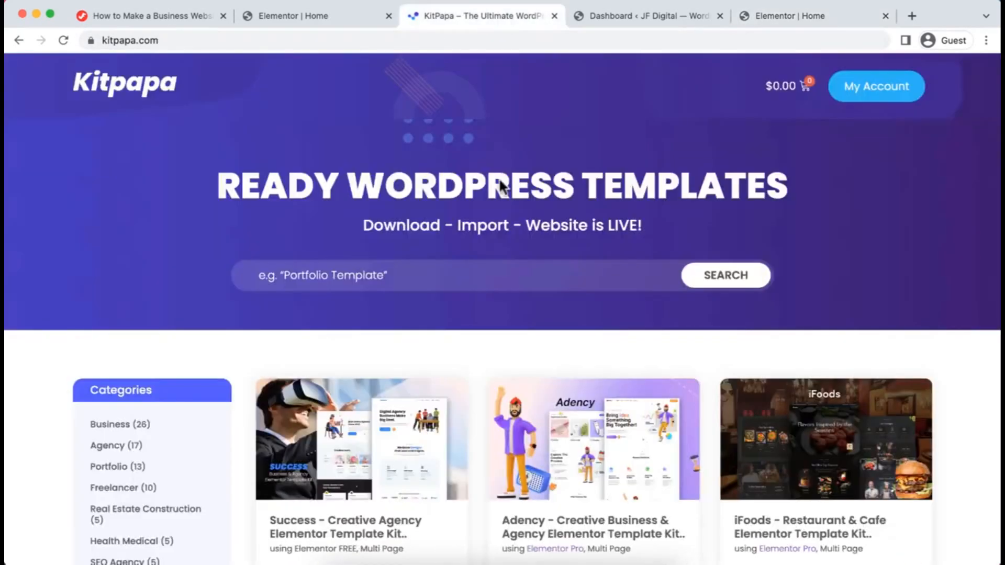
{"action": "scroll", "coordinate": [526, 352], "scroll_direction": "down", "scroll_amount": 7}
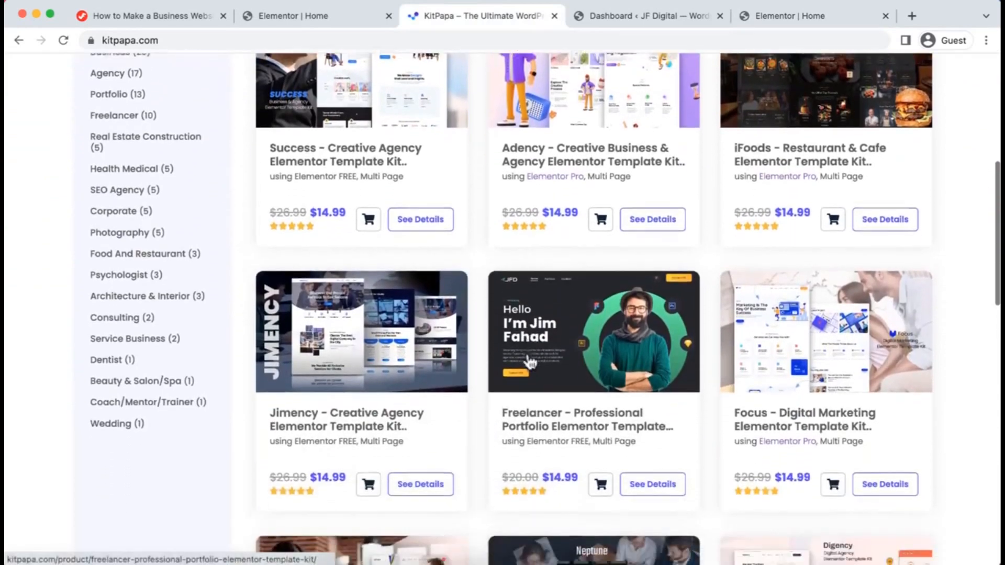
{"action": "scroll", "coordinate": [530, 361], "scroll_direction": "down", "scroll_amount": 7}
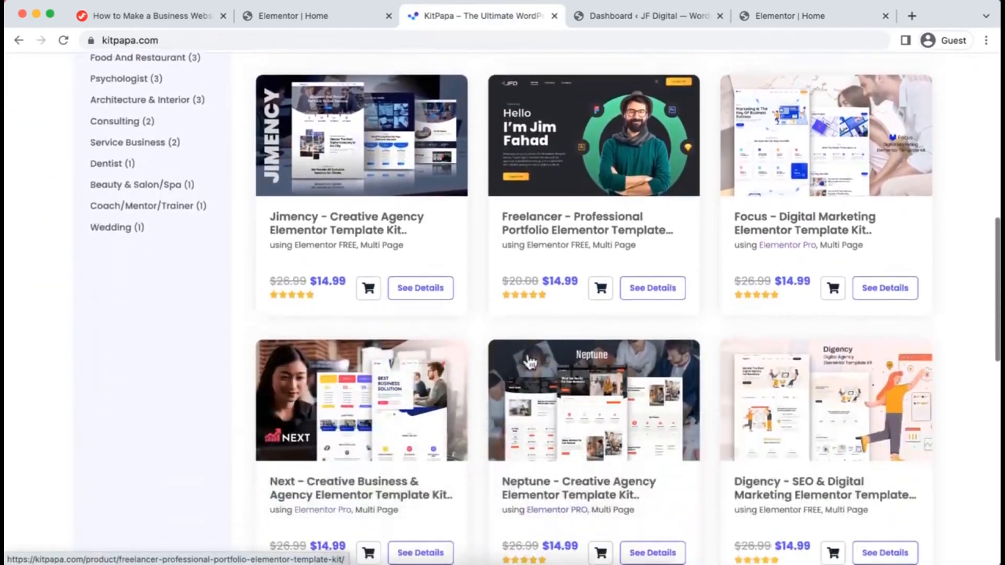
{"action": "scroll", "coordinate": [530, 361], "scroll_direction": "down", "scroll_amount": 3}
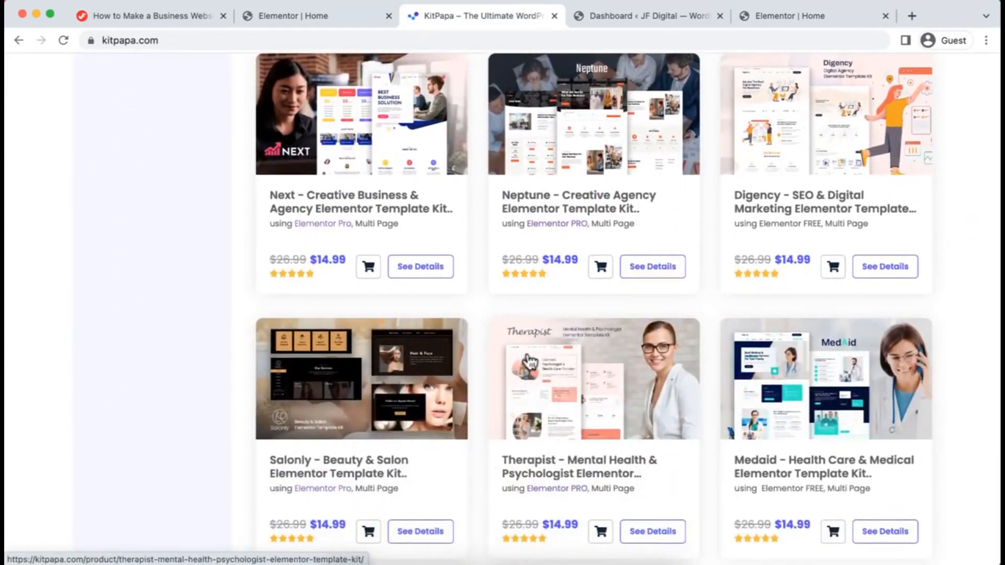
{"action": "scroll", "coordinate": [529, 361], "scroll_direction": "down", "scroll_amount": 5}
{"action": "scroll", "coordinate": [527, 356], "scroll_direction": "up", "scroll_amount": 7}
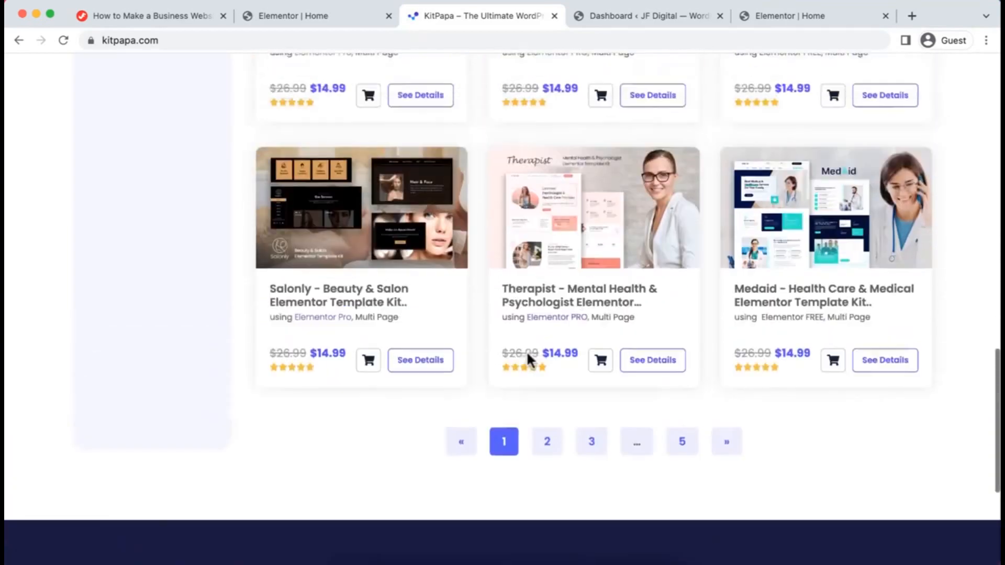
{"action": "scroll", "coordinate": [538, 296], "scroll_direction": "up", "scroll_amount": 15}
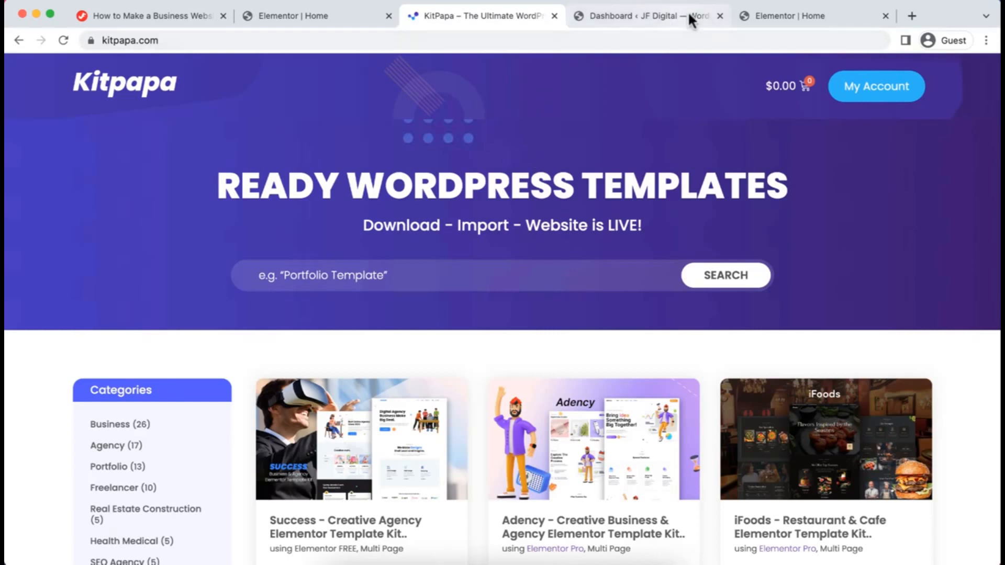
{"action": "left_click", "coordinate": [721, 16]}
Close the first site's Elementor Home tab and the KitPapa tab.
{"action": "left_click", "coordinate": [720, 15]}
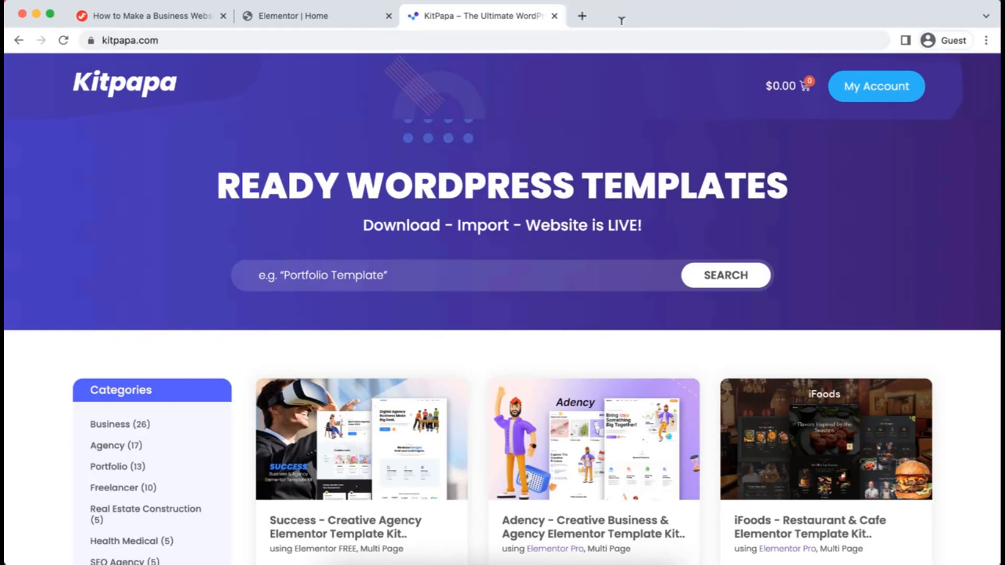
{"action": "left_click", "coordinate": [554, 16]}
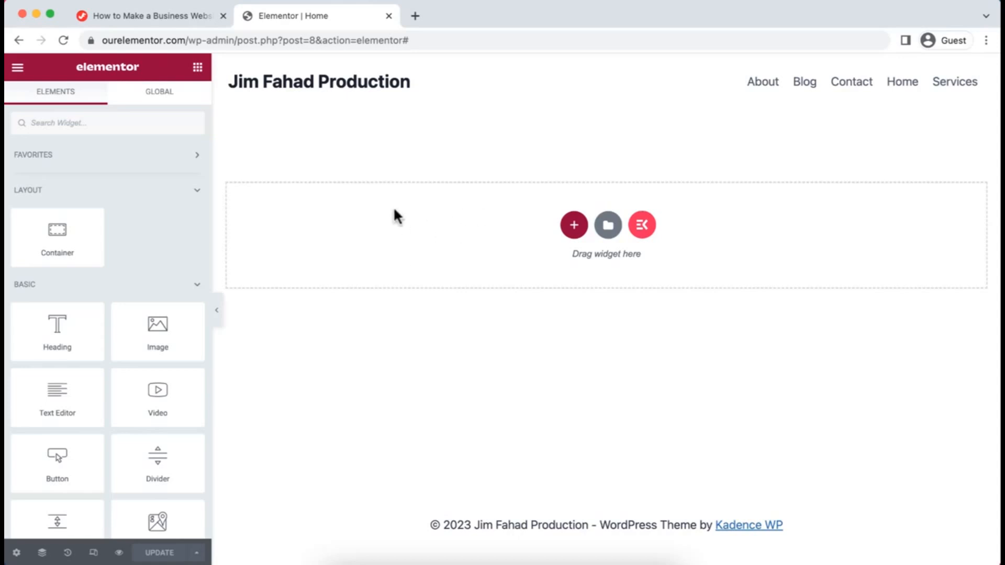
Go from the Elementor menu to Site Settings and its Global Colors panel.
{"action": "left_click", "coordinate": [19, 72]}
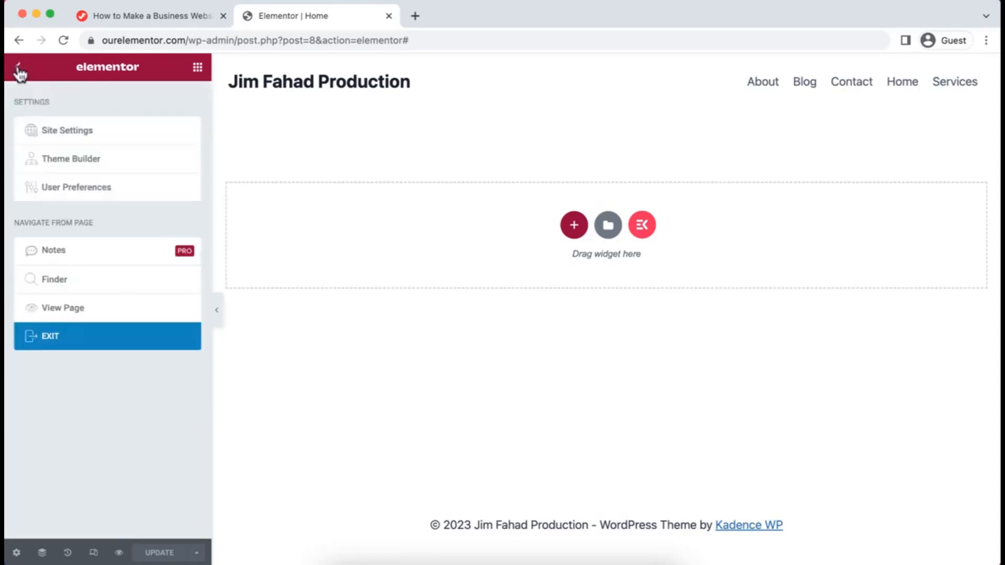
{"action": "left_click", "coordinate": [82, 137]}
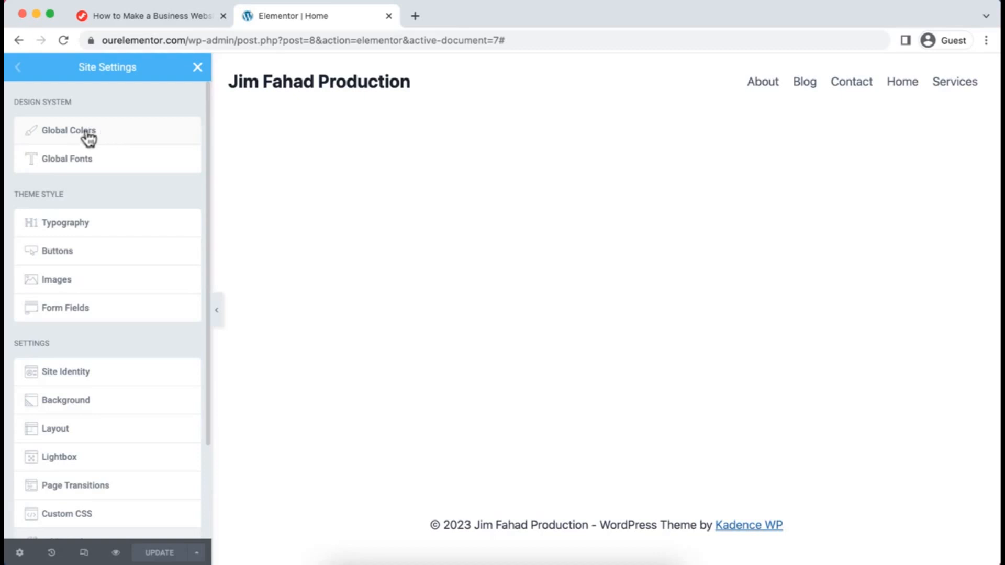
{"action": "left_click", "coordinate": [83, 132]}
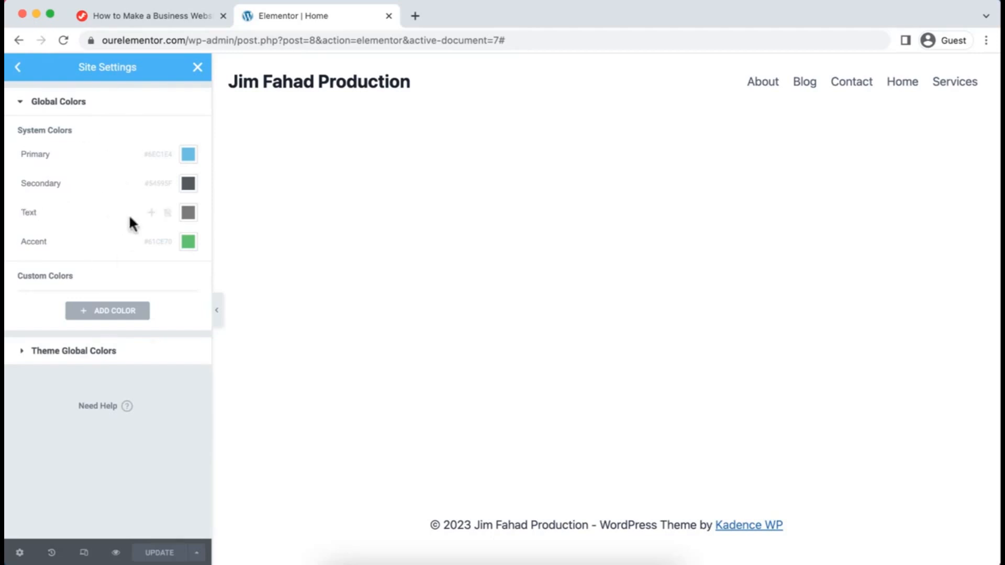
Change the Text system colour from #7A7A7A to #888888.
{"action": "left_click", "coordinate": [188, 214]}
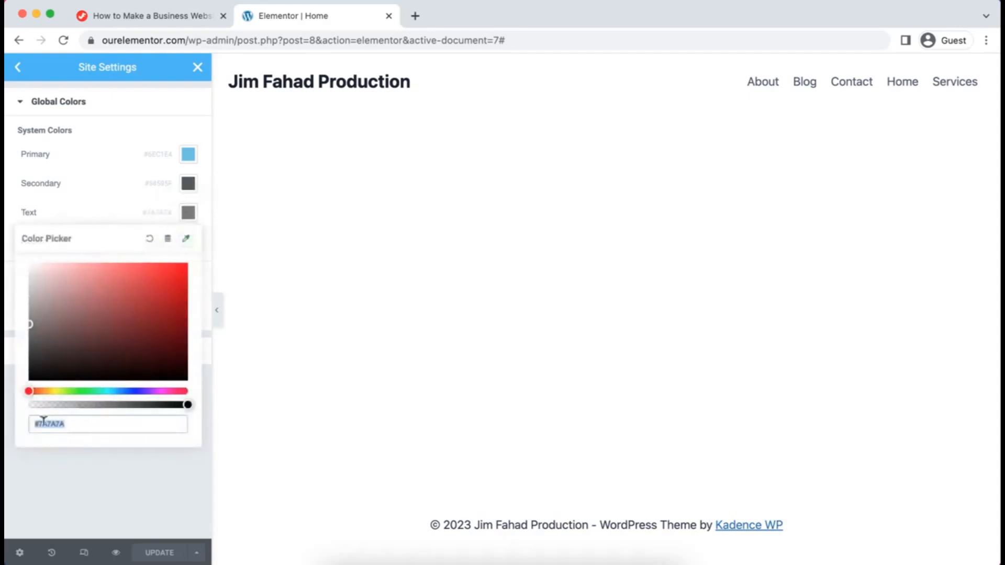
{"action": "type", "text": "#888888"}
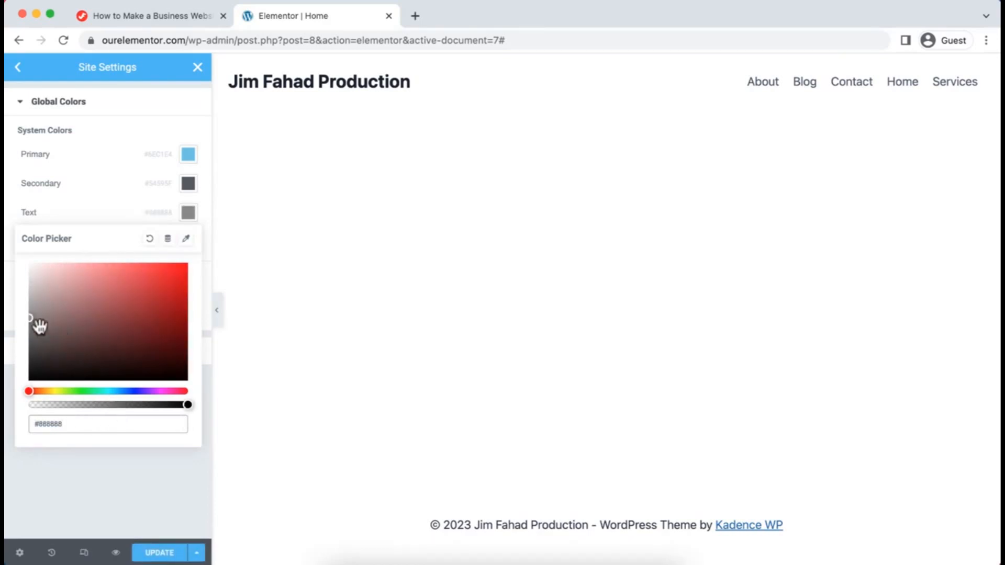
{"action": "left_click", "coordinate": [101, 197]}
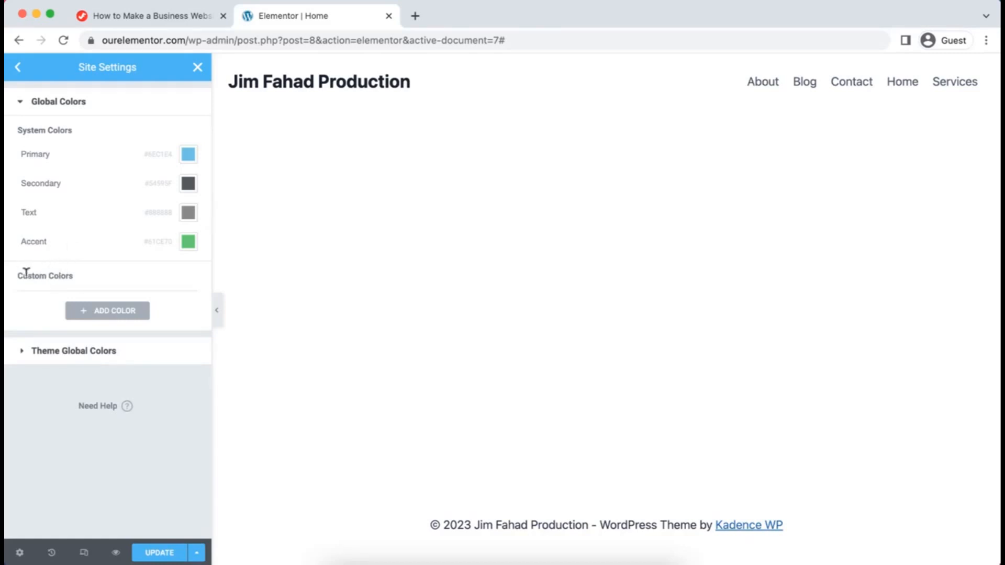
Add a custom global colour named Blue with value #3482FF.
{"action": "left_click", "coordinate": [104, 314]}
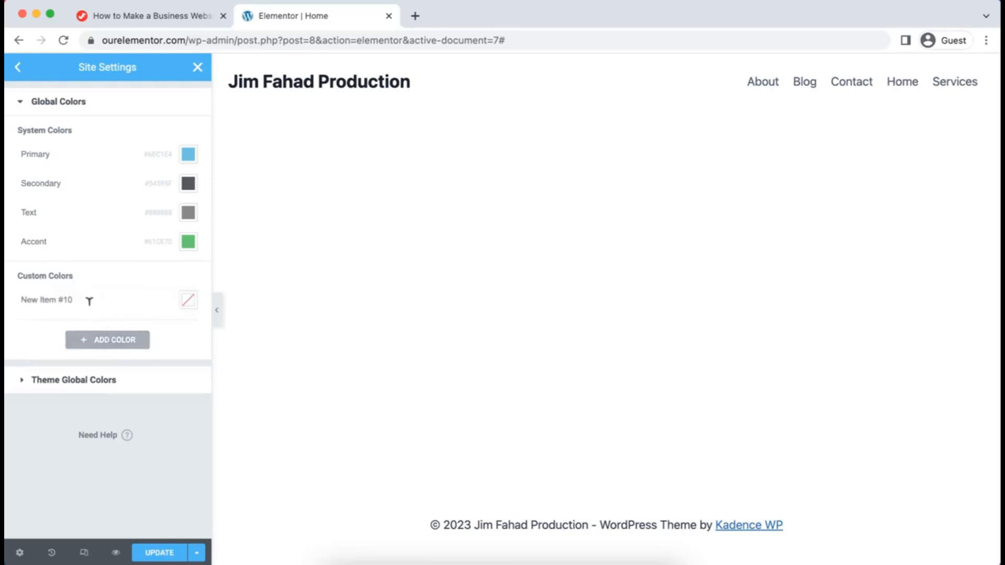
{"action": "double_click", "coordinate": [52, 298]}
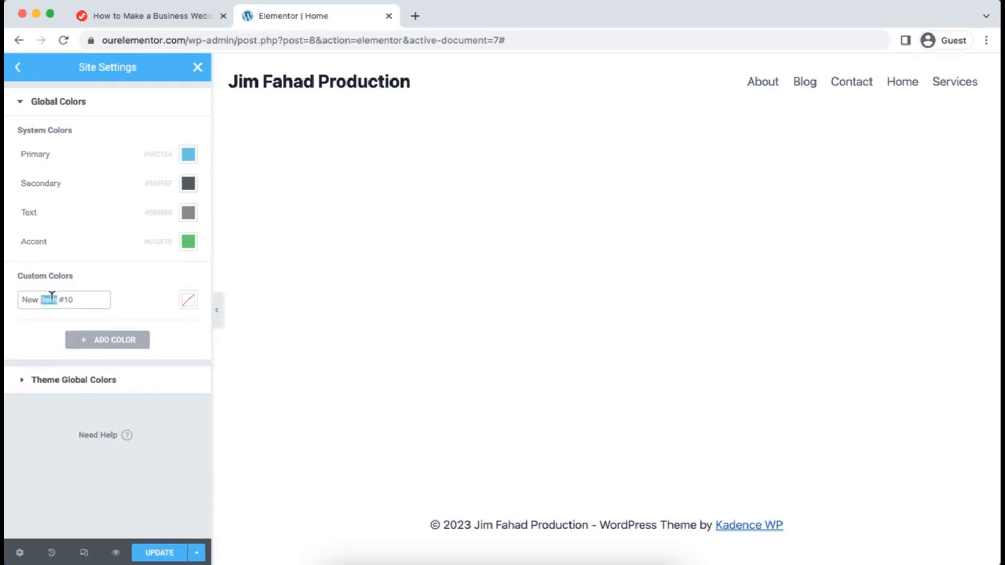
{"action": "left_click_drag", "start_coordinate": [78, 300], "coordinate": [5, 307]}
{"action": "type", "text": "Blue"}
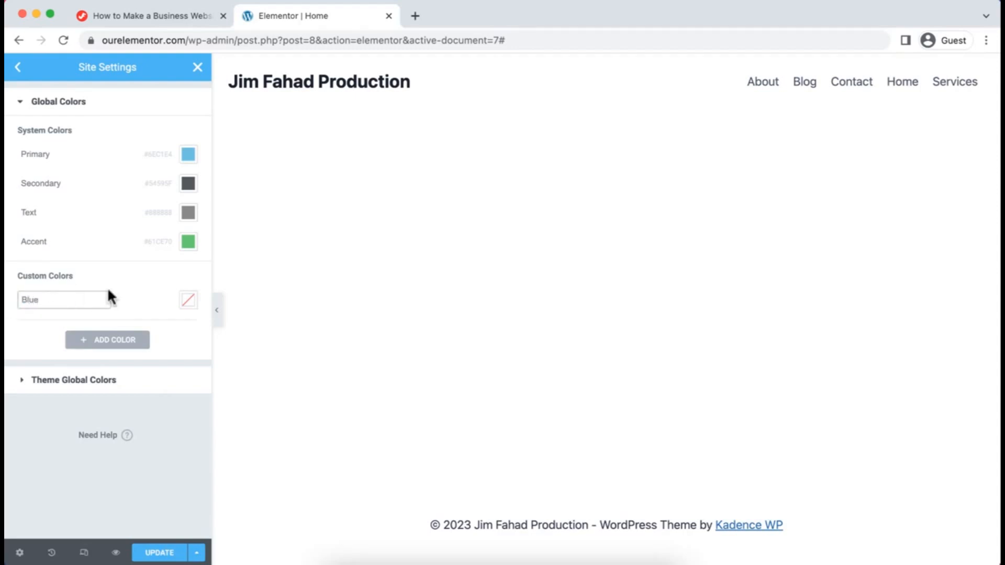
{"action": "left_click", "coordinate": [190, 303]}
{"action": "type", "text": "#"}
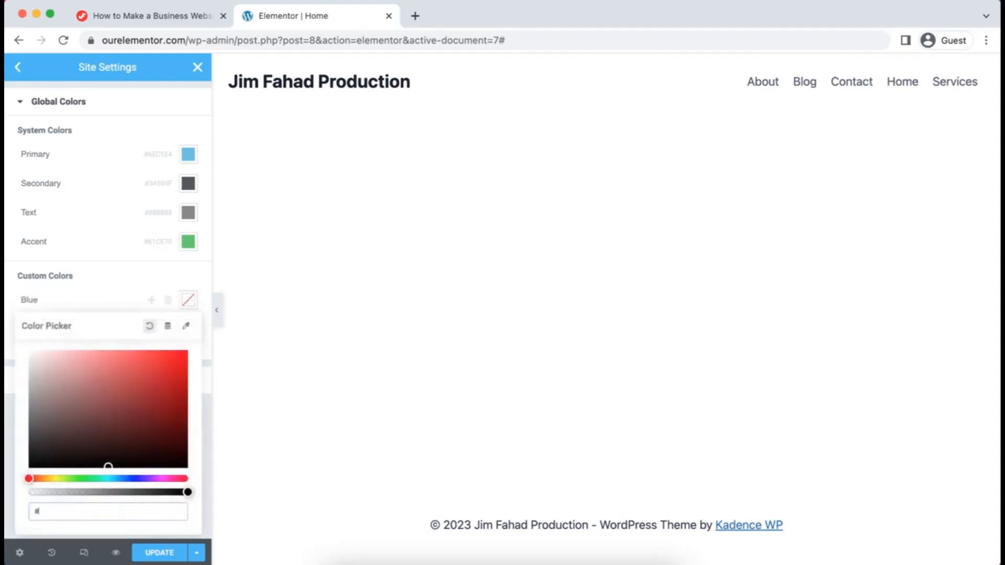
{"action": "type", "text": "348"}
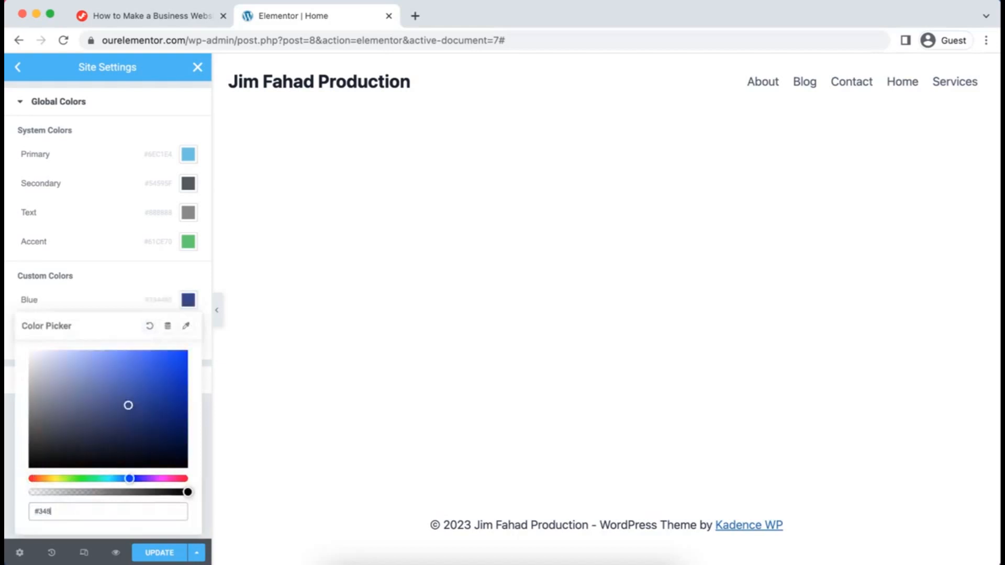
{"action": "type", "text": "2ff"}
{"action": "left_click", "coordinate": [94, 296]}
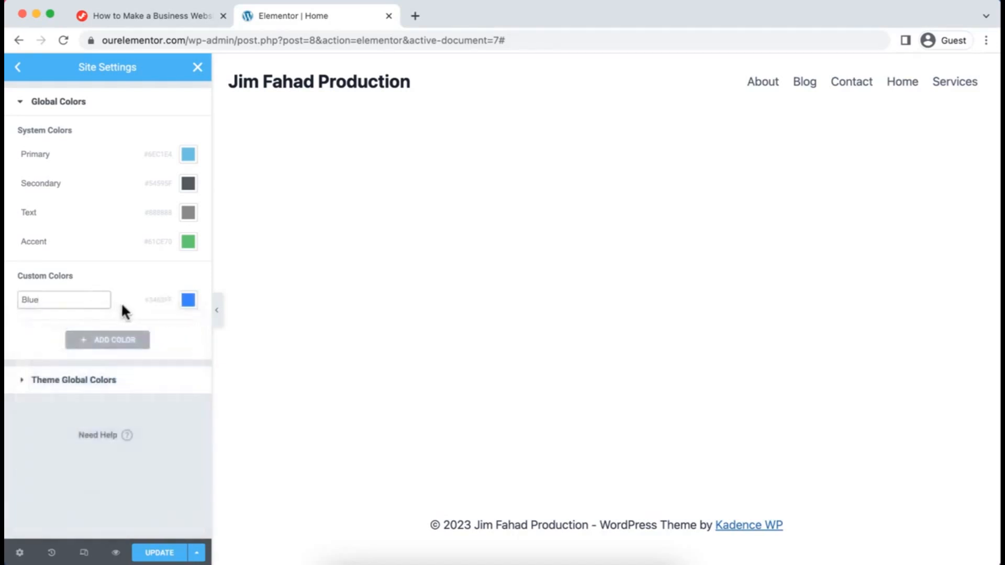
Add a custom global colour named Orange with value #F49E52.
{"action": "left_click", "coordinate": [107, 340]}
{"action": "left_click", "coordinate": [58, 328]}
{"action": "triple_click", "coordinate": [58, 327]}
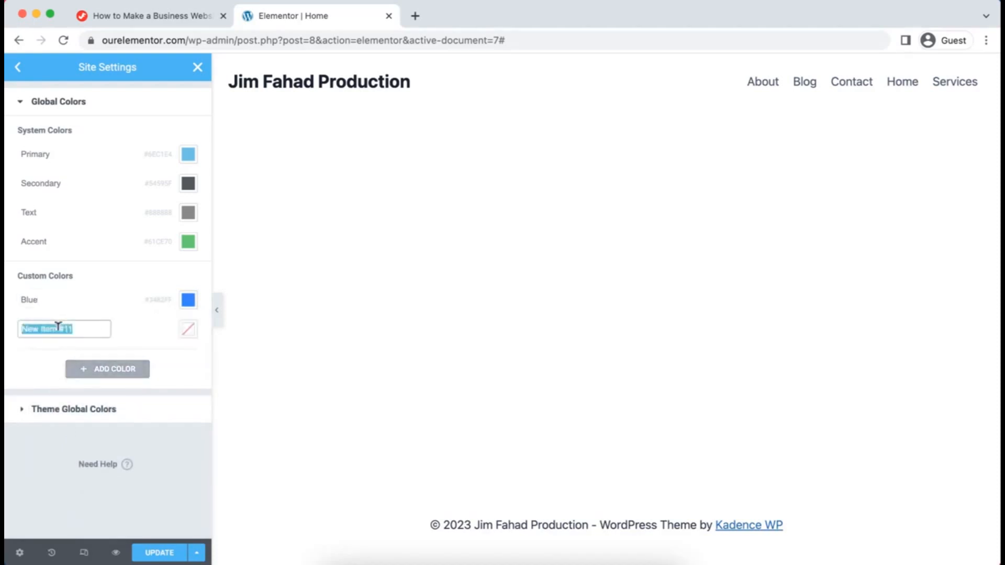
{"action": "type", "text": "Orange"}
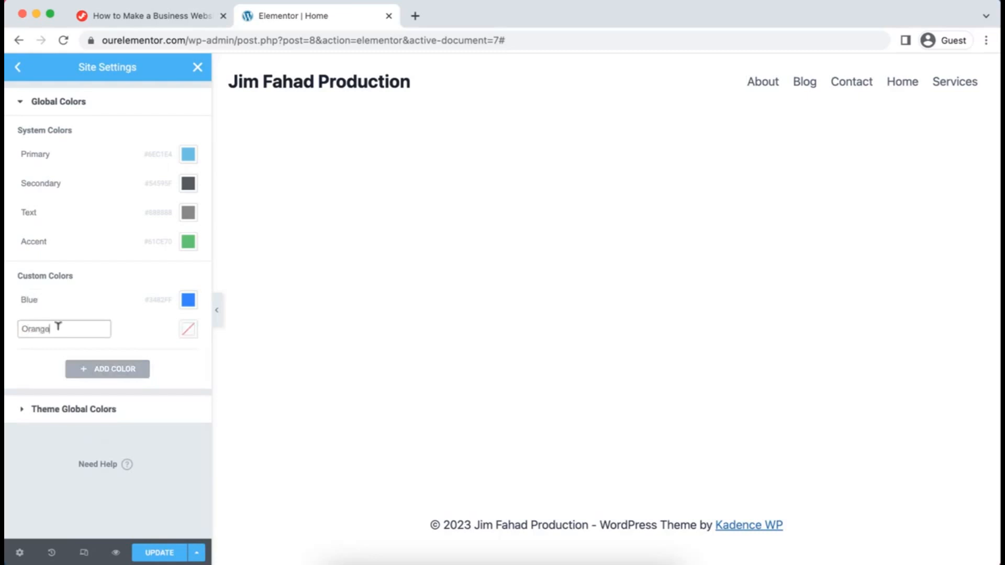
{"action": "left_click", "coordinate": [188, 330]}
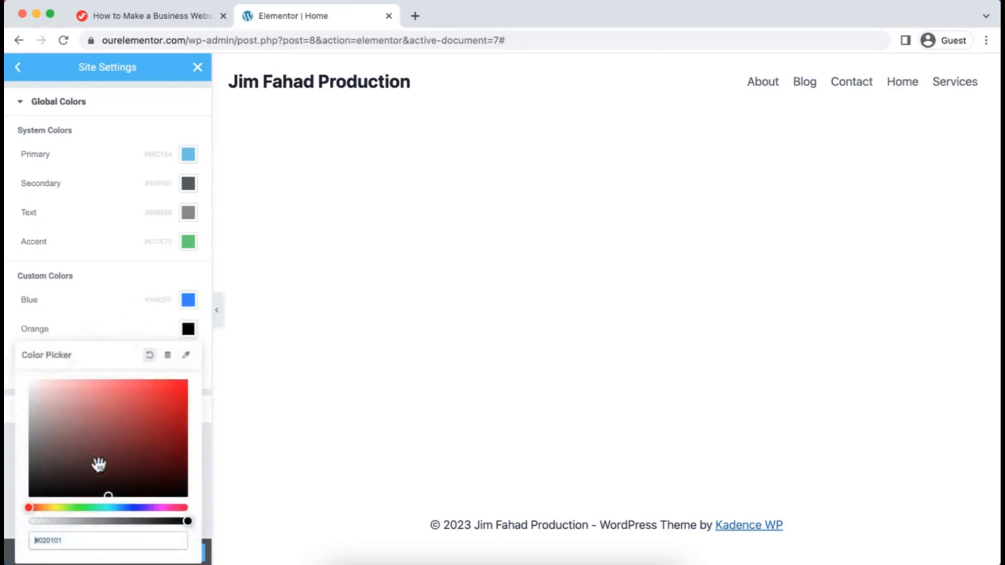
{"action": "type", "text": "#f49e52"}
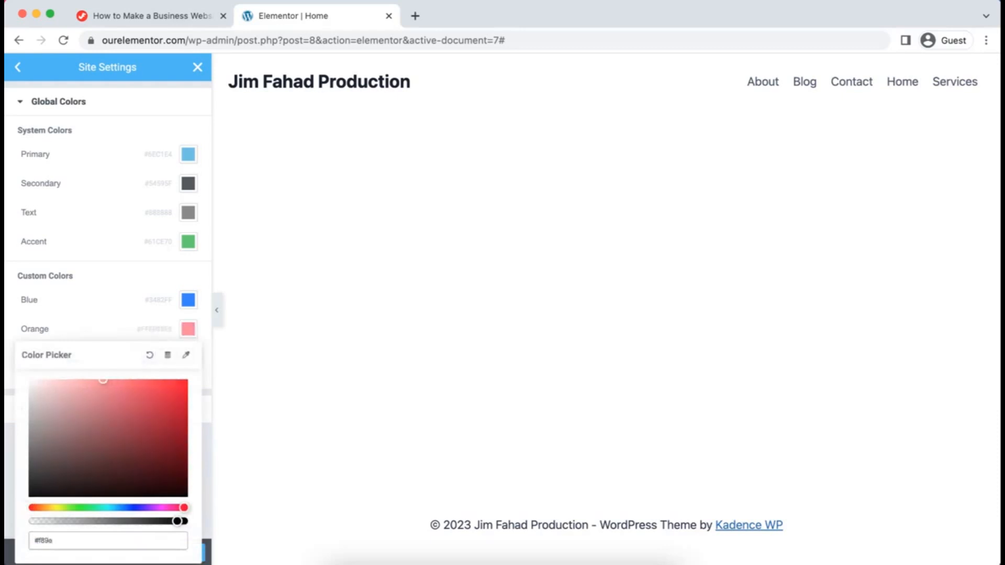
{"action": "left_click", "coordinate": [111, 318]}
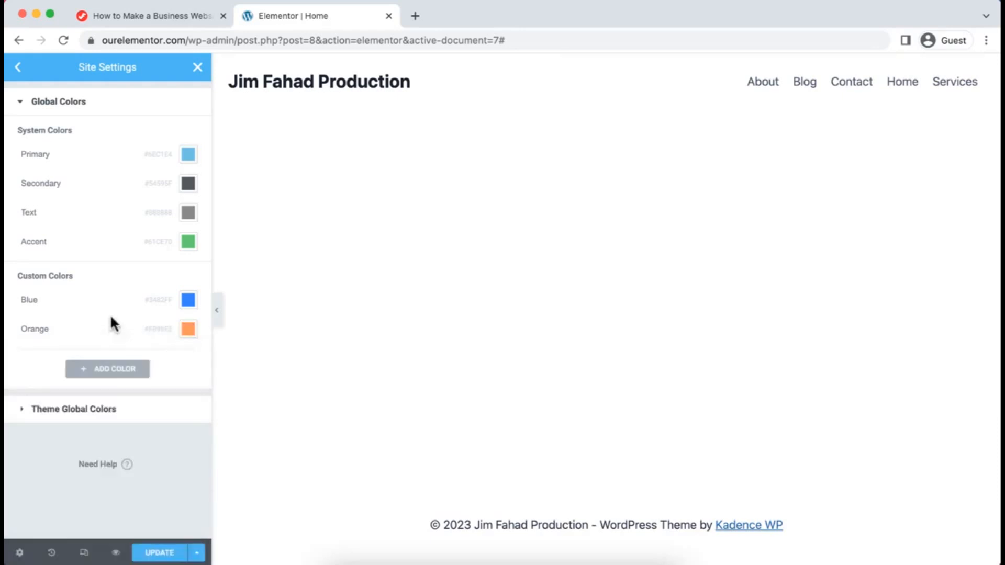
Add a Main Black custom colour (#0B0B0B) and save the palette.
{"action": "left_click", "coordinate": [118, 368]}
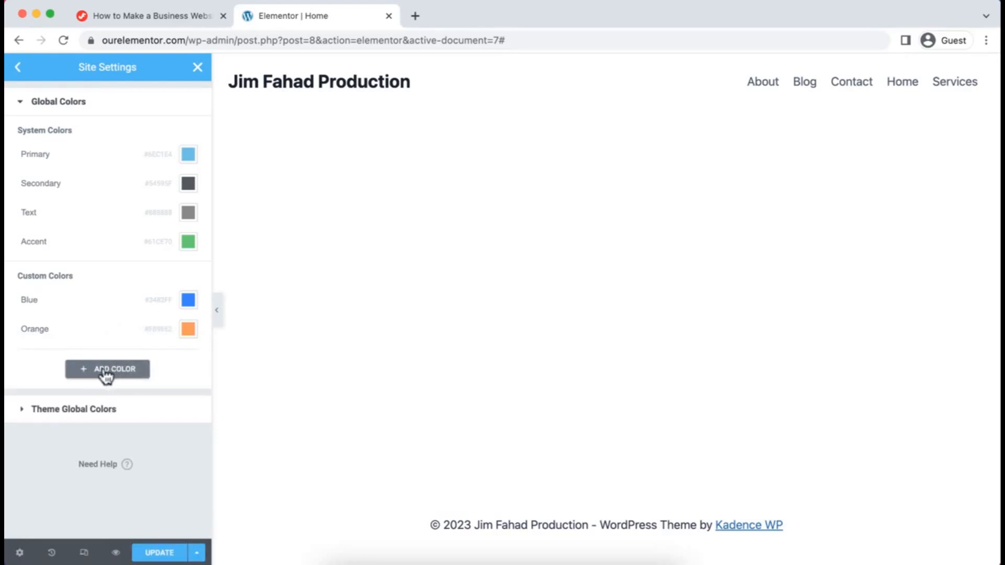
{"action": "left_click", "coordinate": [56, 355]}
{"action": "key", "text": "super+a"}
{"action": "type", "text": "Main "}
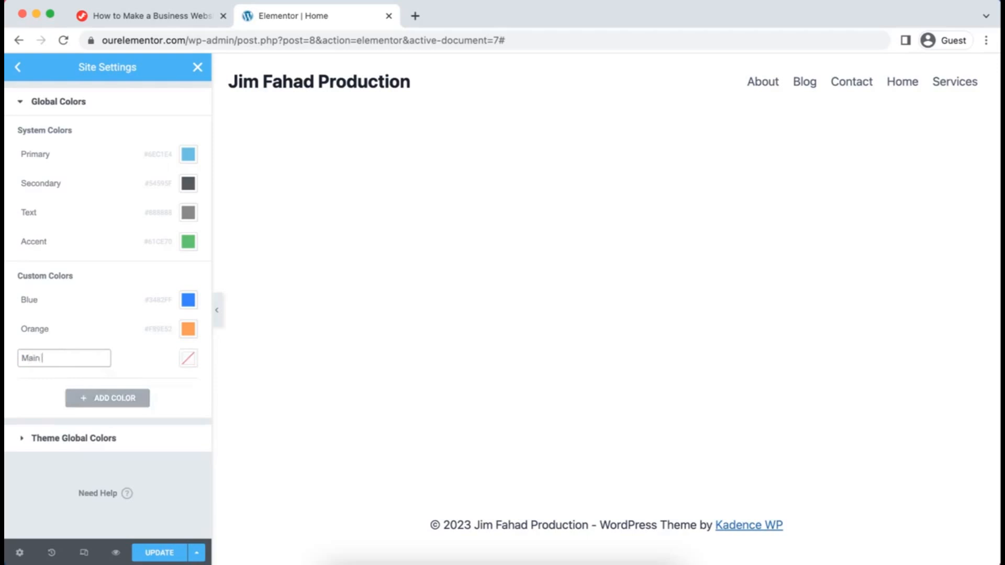
{"action": "type", "text": "Black"}
{"action": "left_click", "coordinate": [186, 358]}
{"action": "type", "text": "#0"}
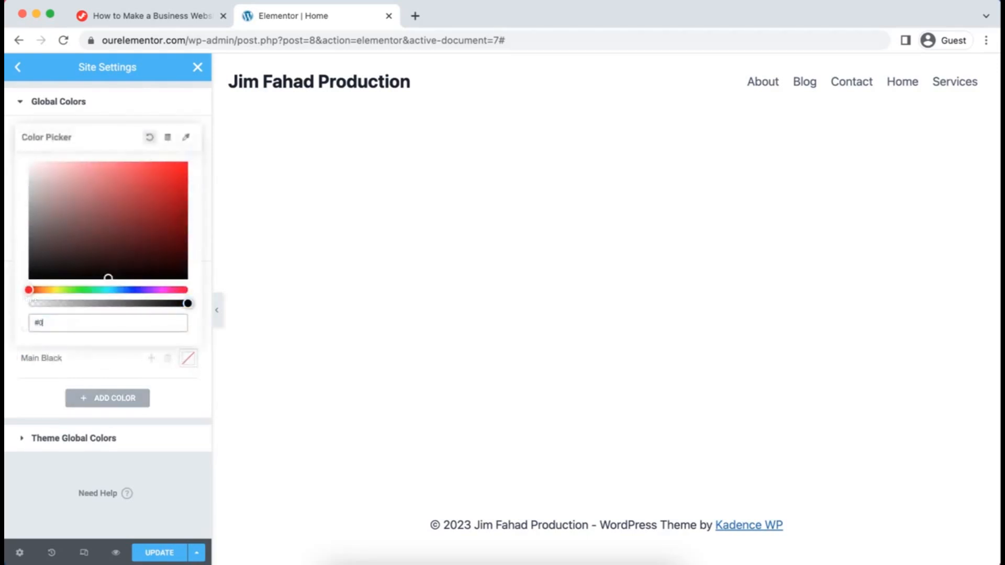
{"action": "type", "text": "60b0b"}
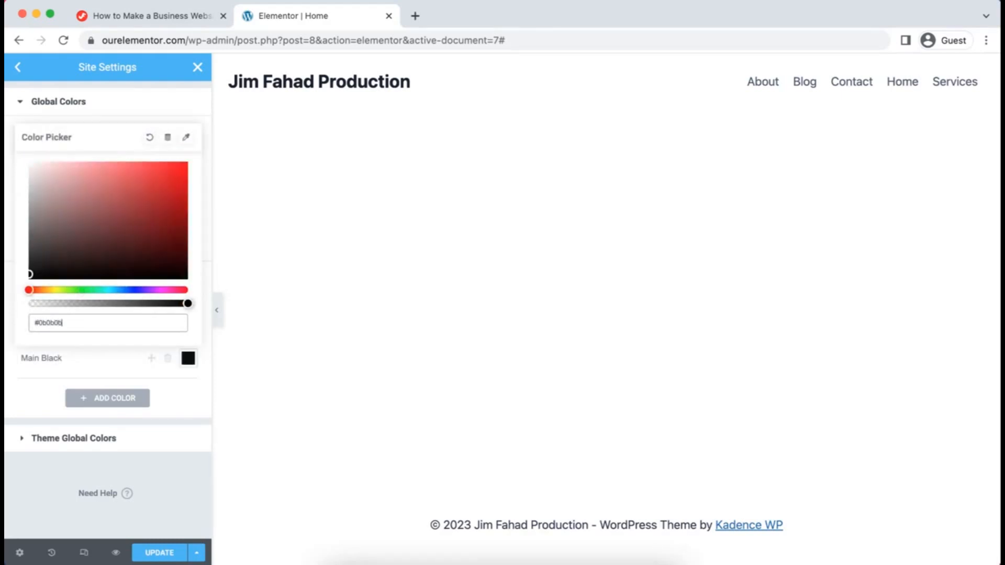
{"action": "left_click", "coordinate": [117, 363]}
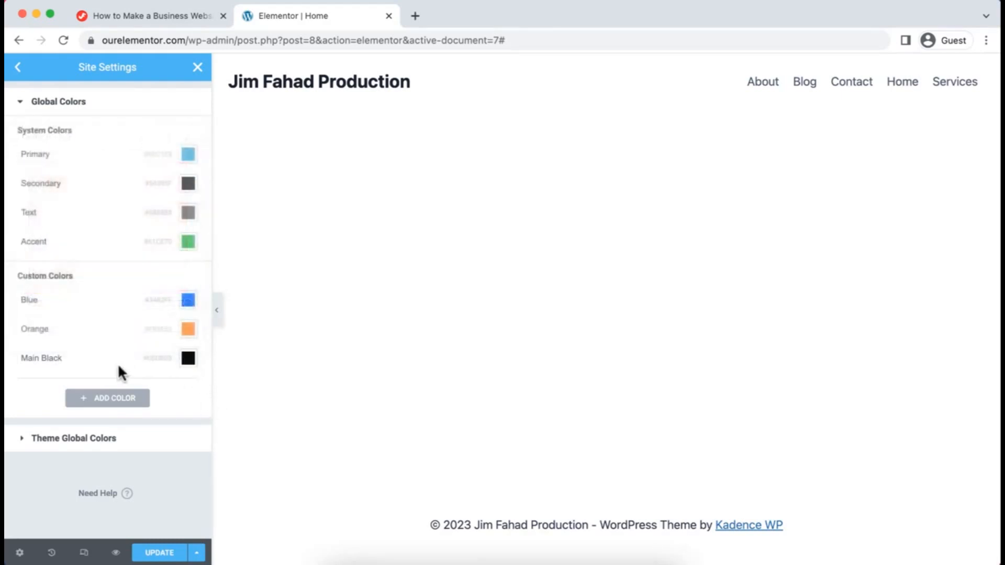
{"action": "left_click", "coordinate": [159, 554]}
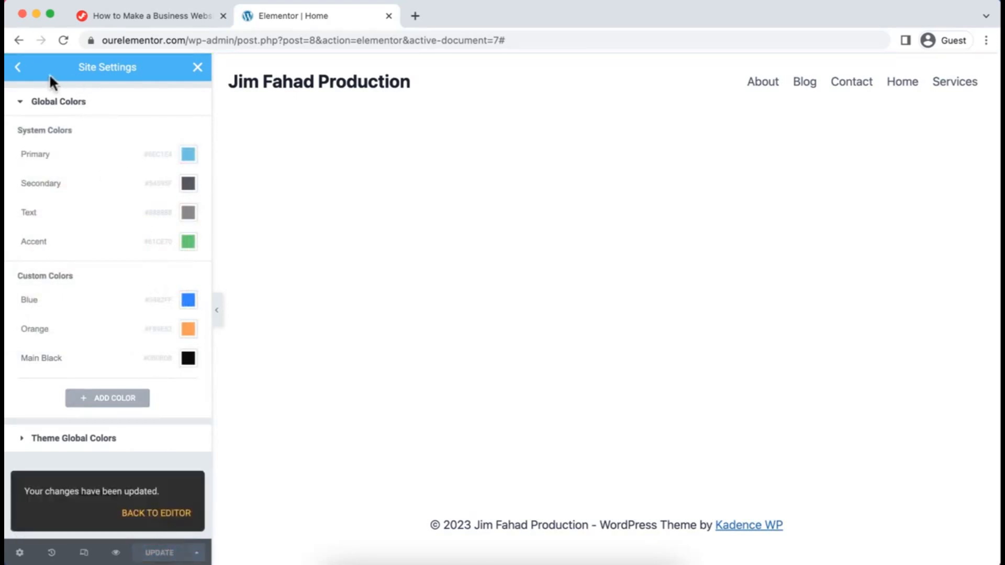
{"action": "left_click", "coordinate": [18, 68]}
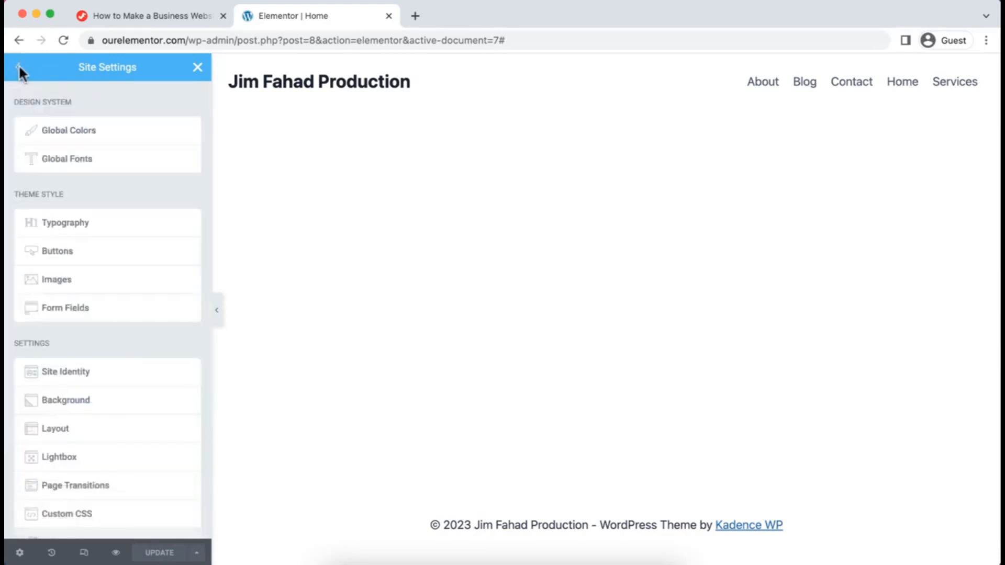
In Global Fonts, set the Primary and Secondary font families to Poppins.
{"action": "left_click", "coordinate": [74, 164]}
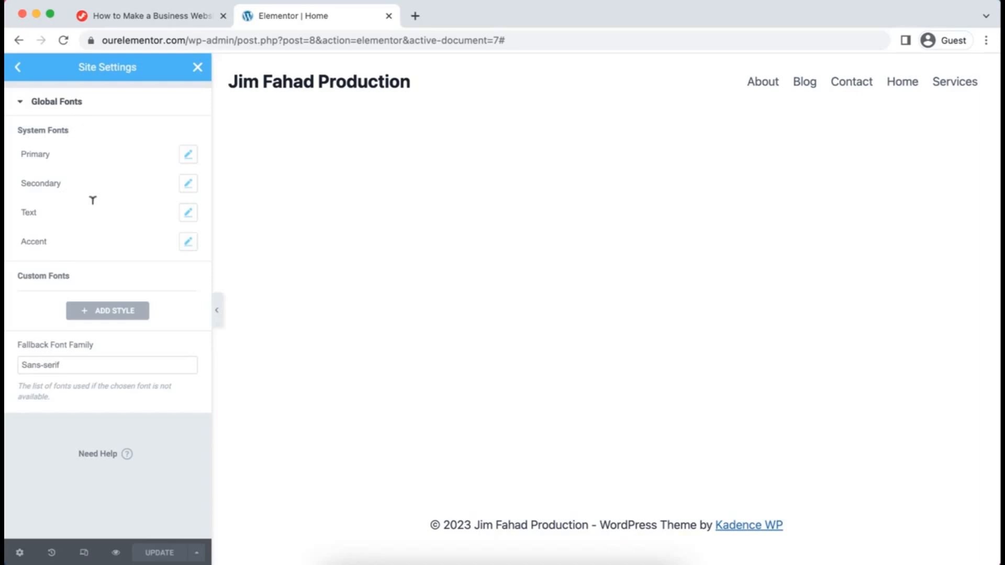
{"action": "left_click", "coordinate": [189, 156]}
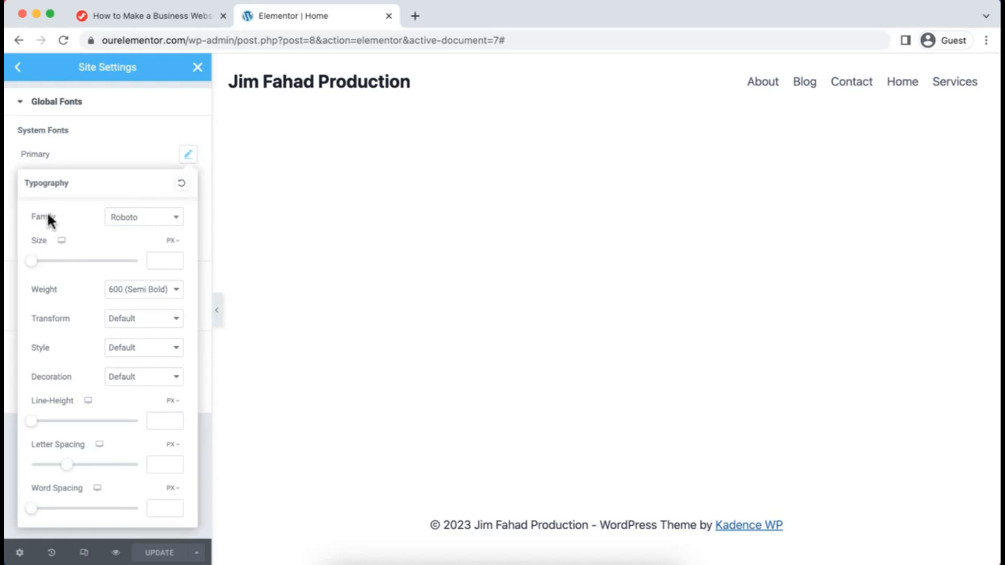
{"action": "left_click", "coordinate": [124, 217]}
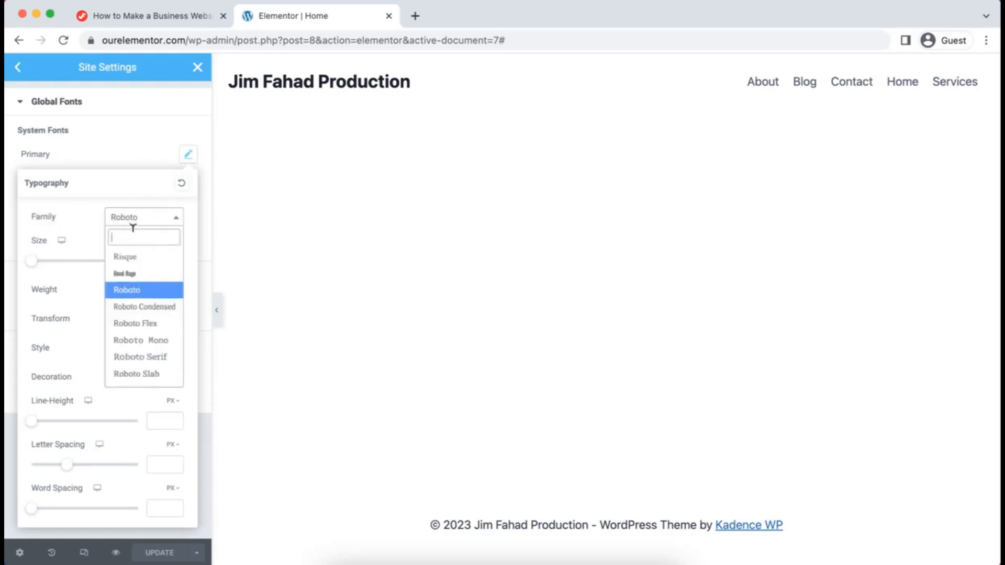
{"action": "type", "text": "poppi"}
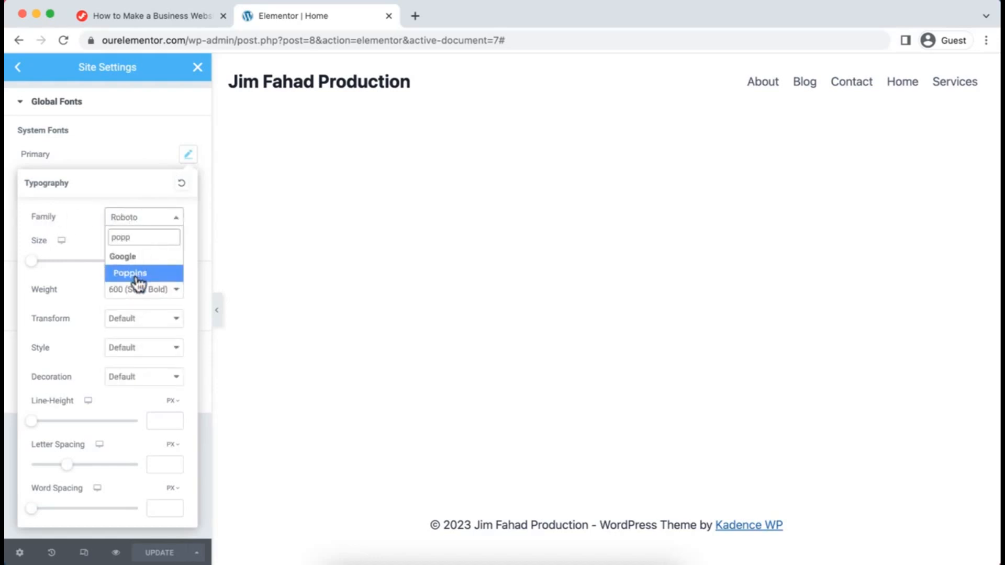
{"action": "left_click", "coordinate": [136, 272]}
{"action": "left_click", "coordinate": [120, 160]}
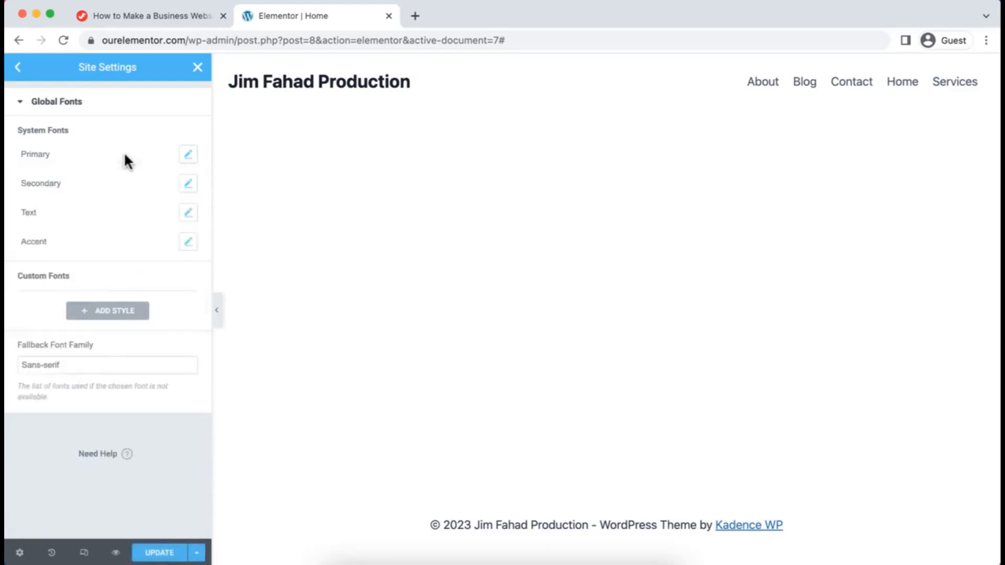
{"action": "left_click", "coordinate": [189, 184]}
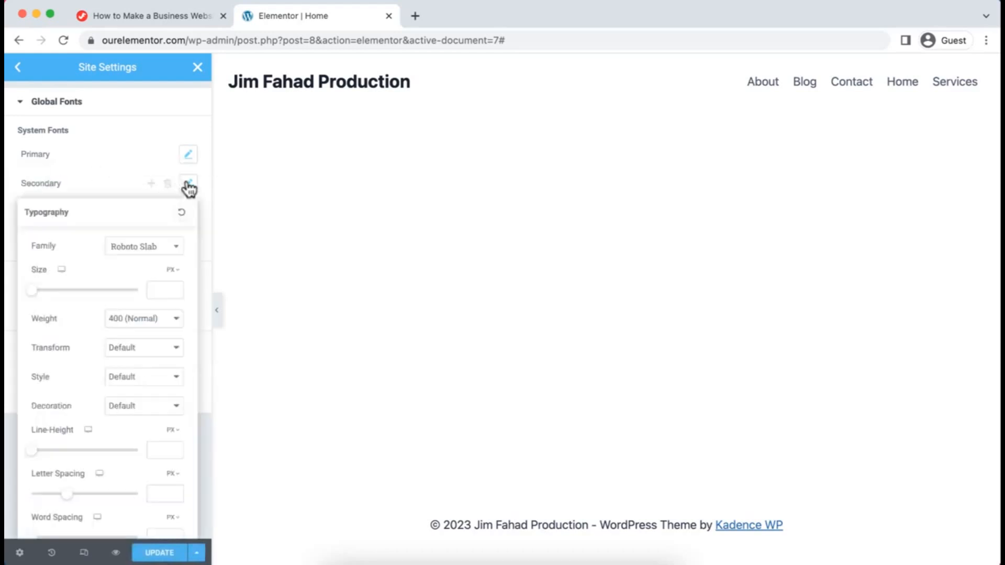
{"action": "left_click", "coordinate": [150, 247]}
{"action": "type", "text": "poppin"}
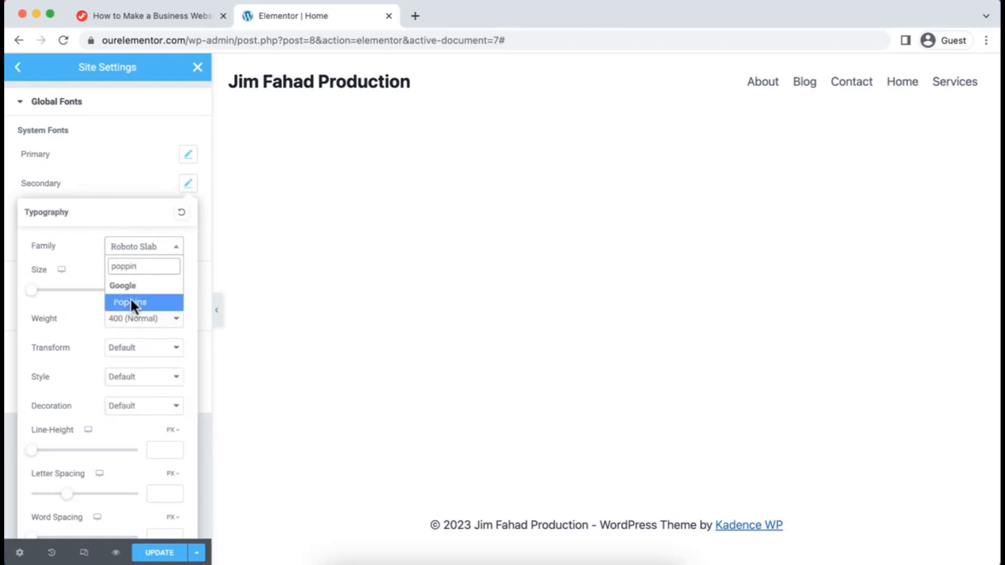
{"action": "left_click", "coordinate": [131, 303]}
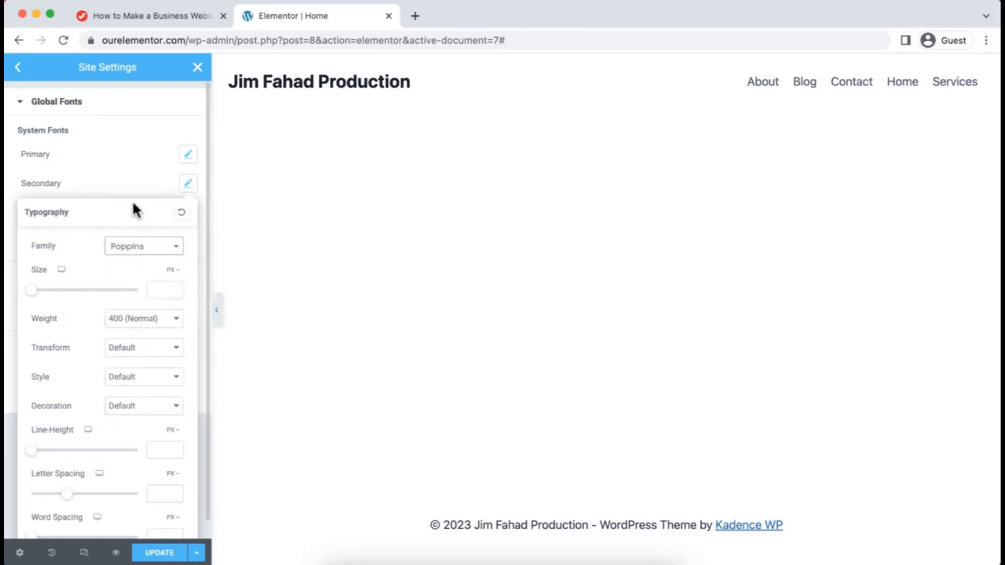
Set the Text and Accent global font families to Poppins and save.
{"action": "left_click", "coordinate": [128, 185]}
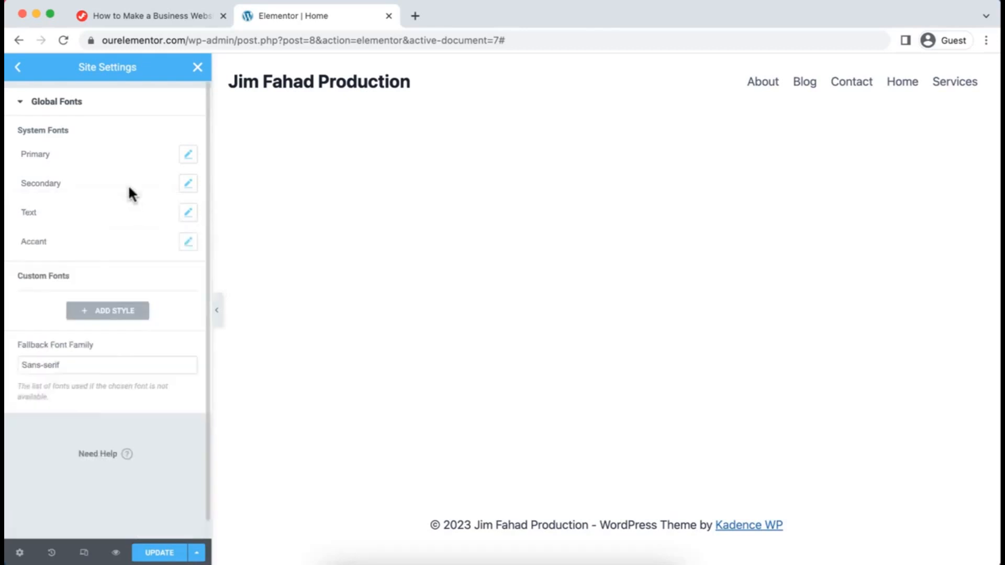
{"action": "left_click", "coordinate": [188, 212]}
{"action": "left_click", "coordinate": [152, 275]}
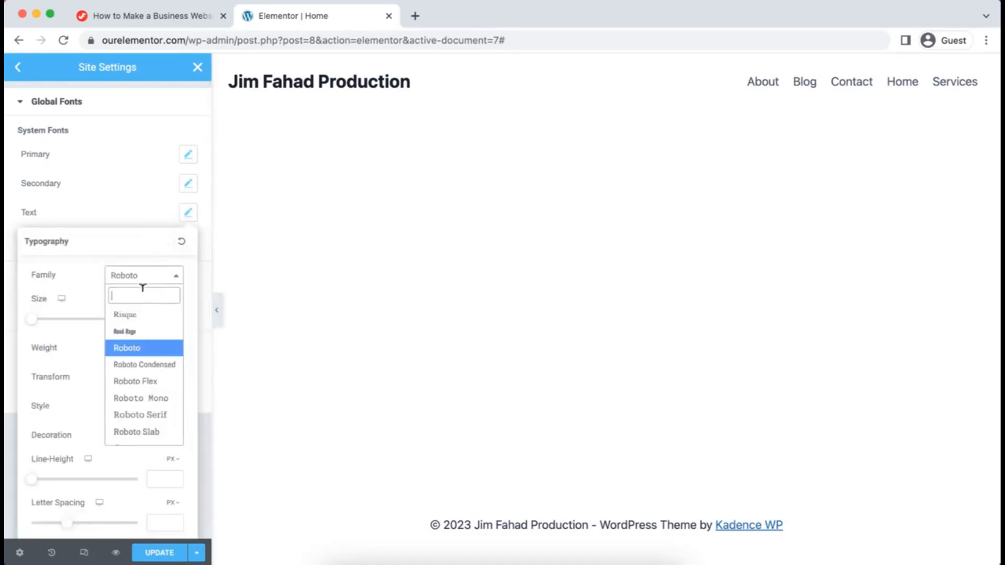
{"action": "type", "text": "poppin"}
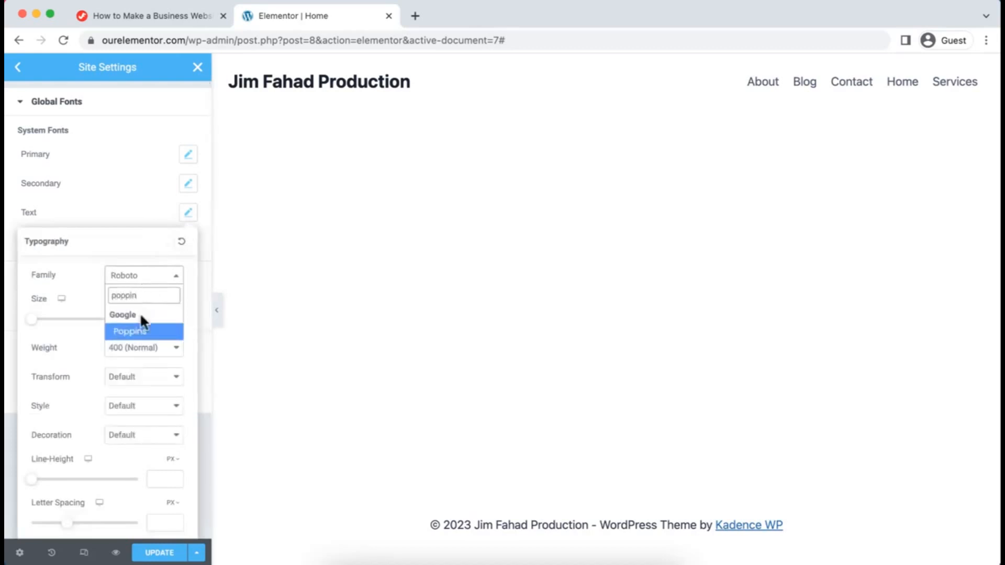
{"action": "left_click", "coordinate": [134, 330]}
{"action": "left_click", "coordinate": [128, 203]}
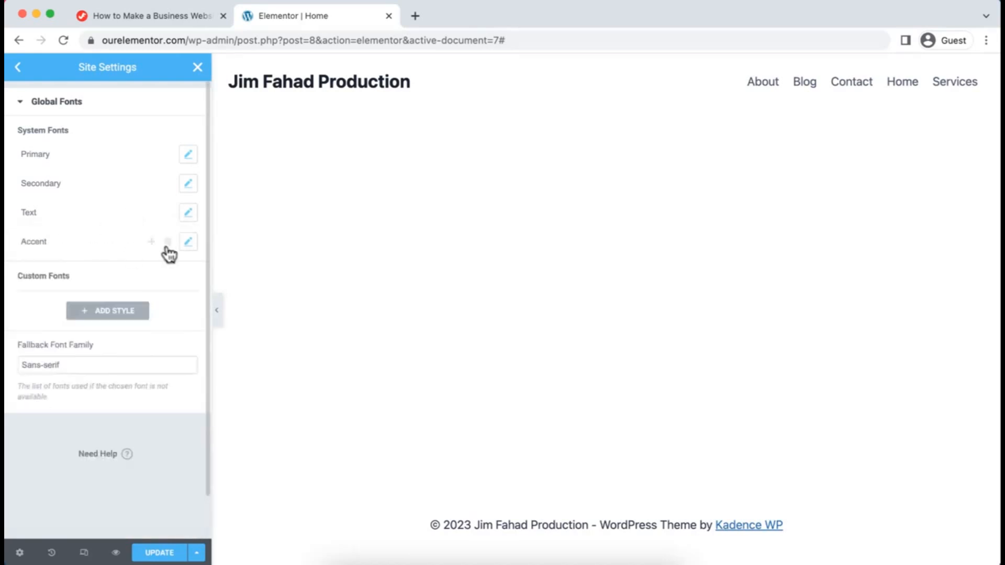
{"action": "left_click", "coordinate": [188, 242]}
{"action": "left_click", "coordinate": [157, 305]}
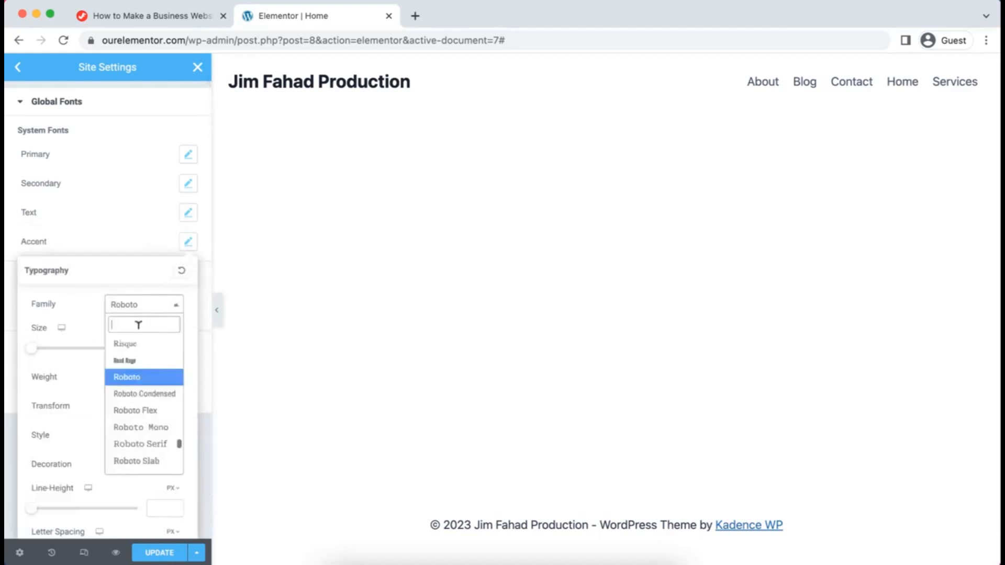
{"action": "type", "text": "poppin"}
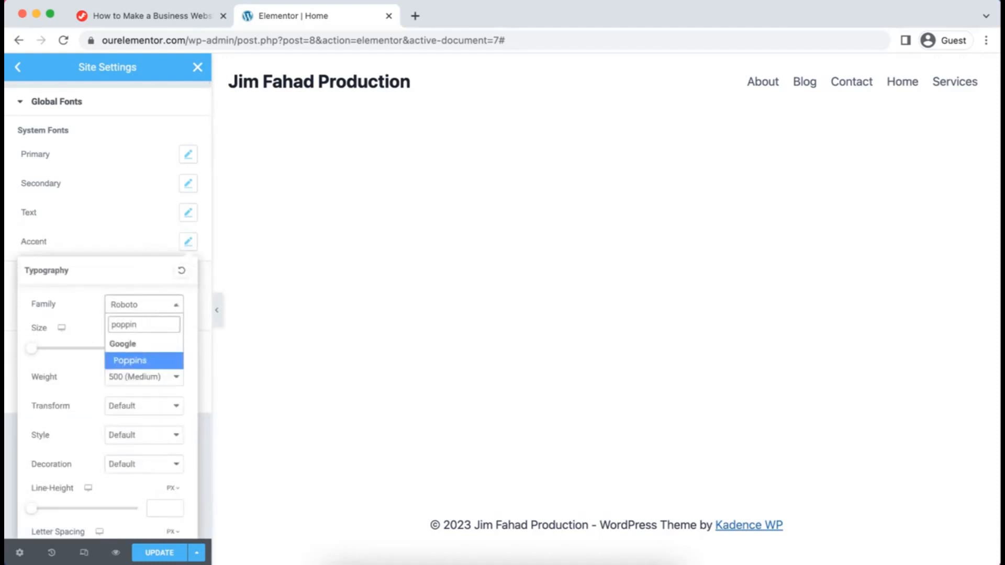
{"action": "left_click", "coordinate": [137, 360]}
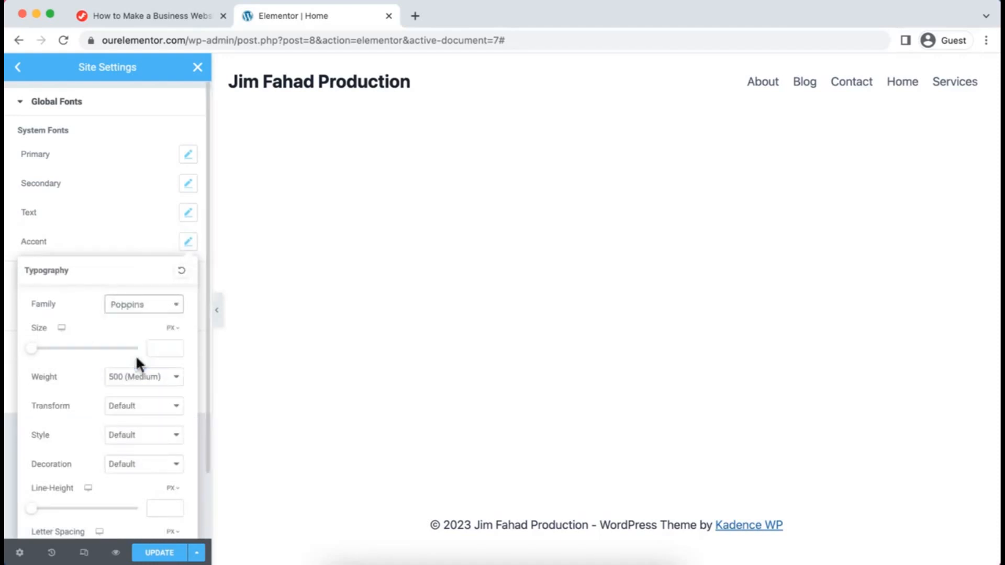
{"action": "left_click", "coordinate": [132, 241]}
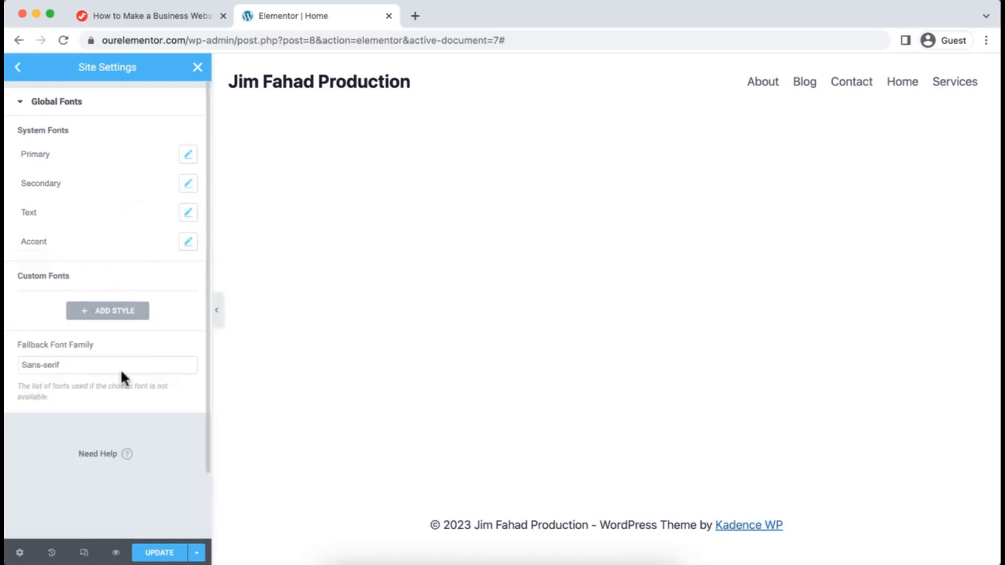
{"action": "left_click", "coordinate": [160, 554]}
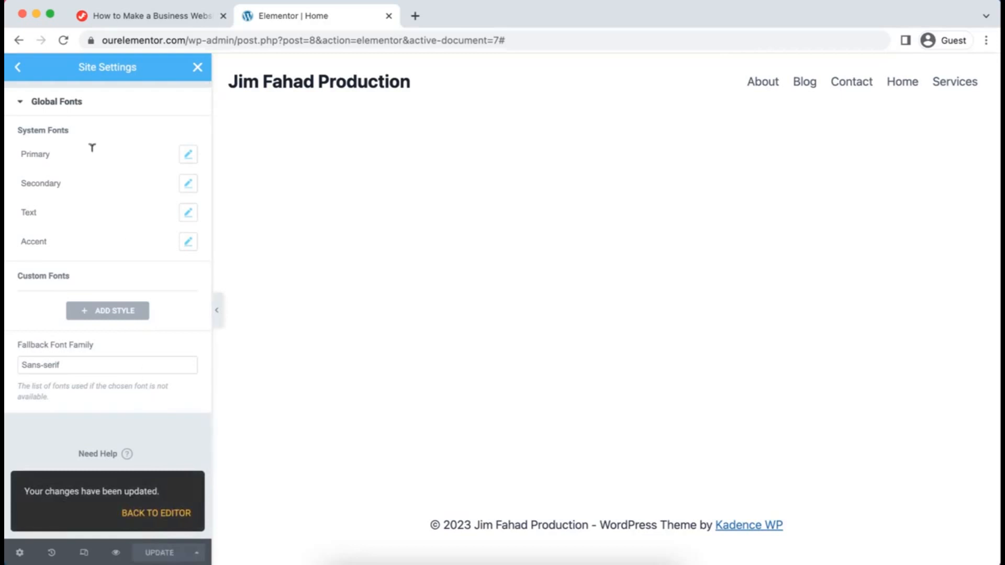
{"action": "left_click", "coordinate": [17, 67]}
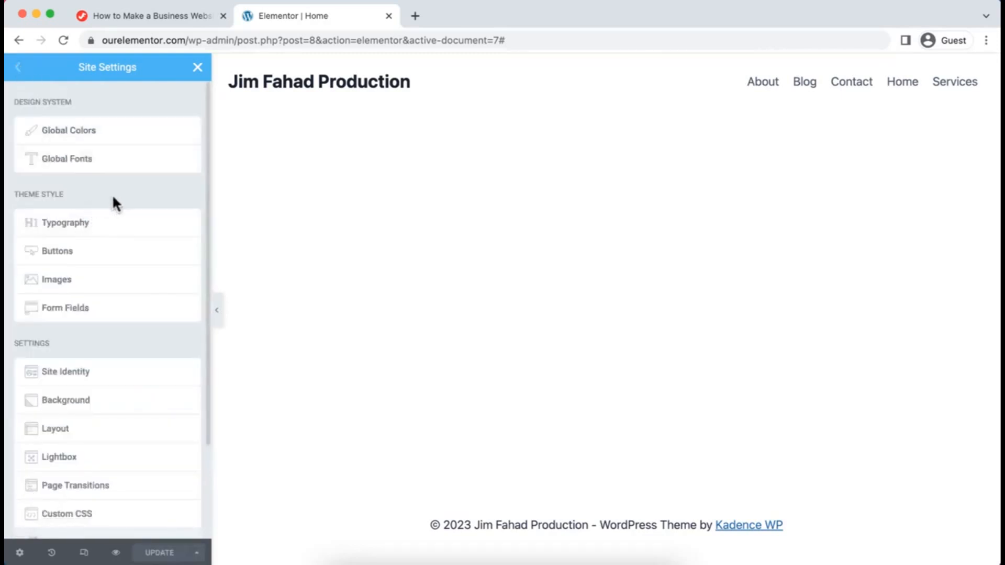
Set the Theme Style body typography font family to Poppins.
{"action": "left_click", "coordinate": [75, 227]}
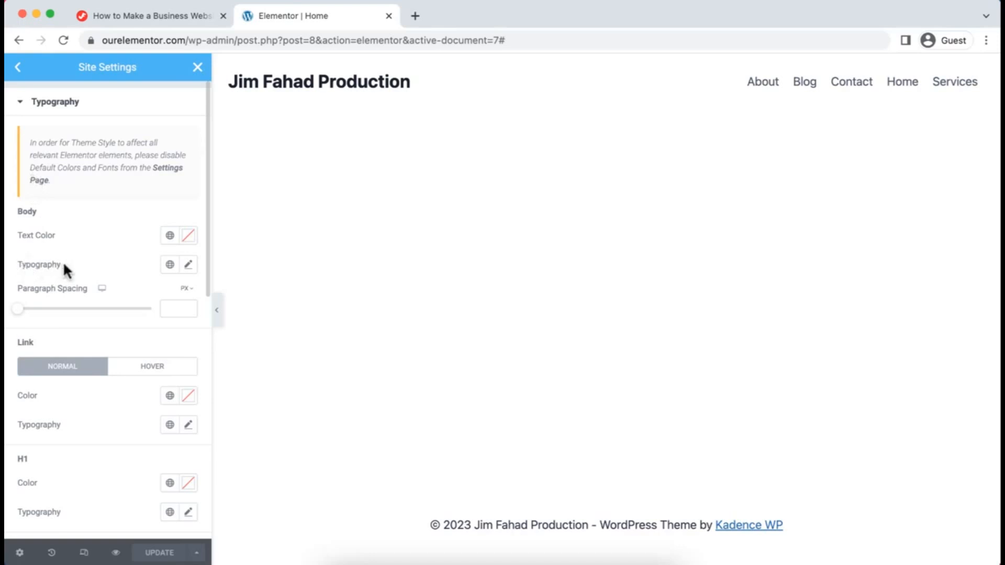
{"action": "left_click", "coordinate": [189, 266]}
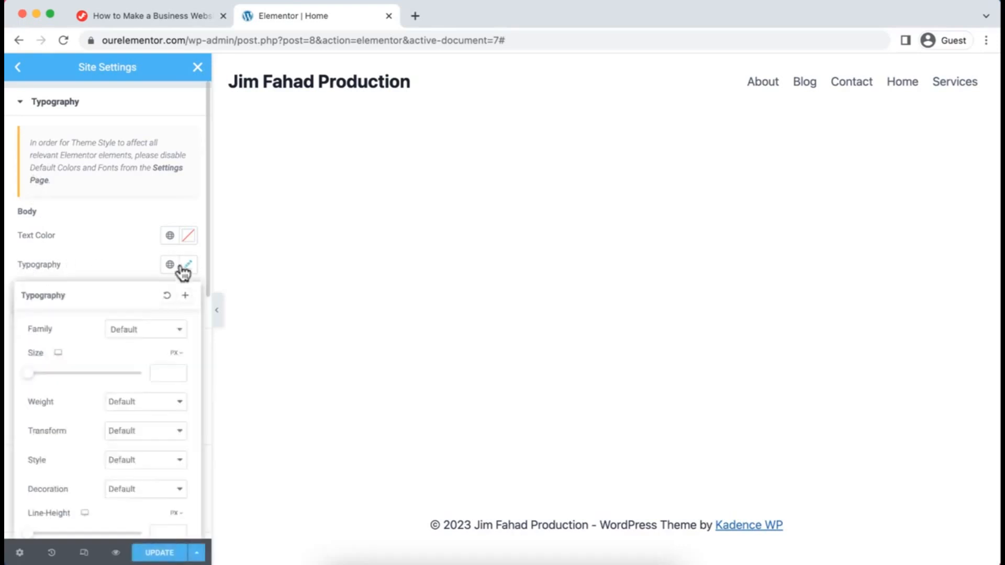
{"action": "left_click", "coordinate": [142, 331]}
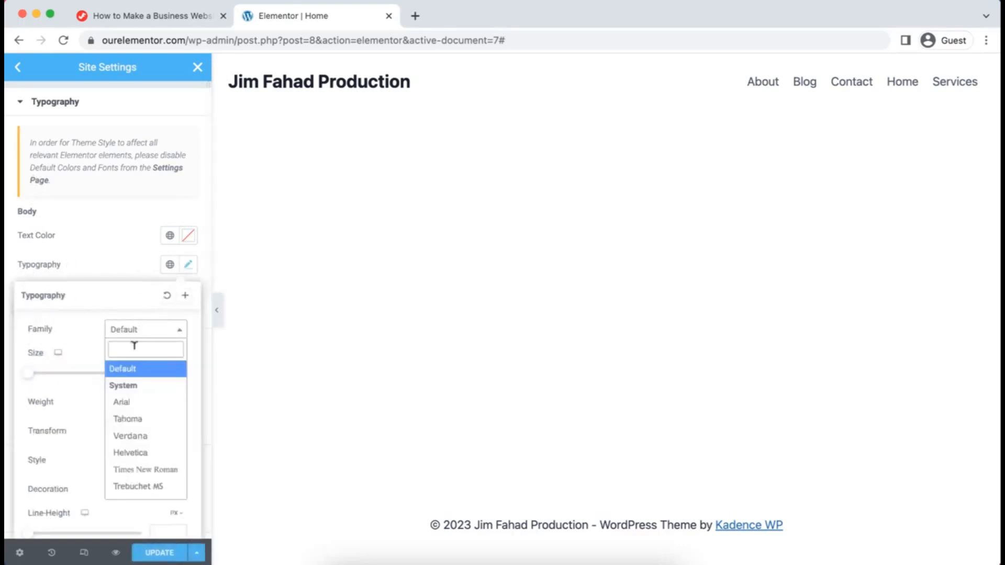
{"action": "type", "text": "popp"}
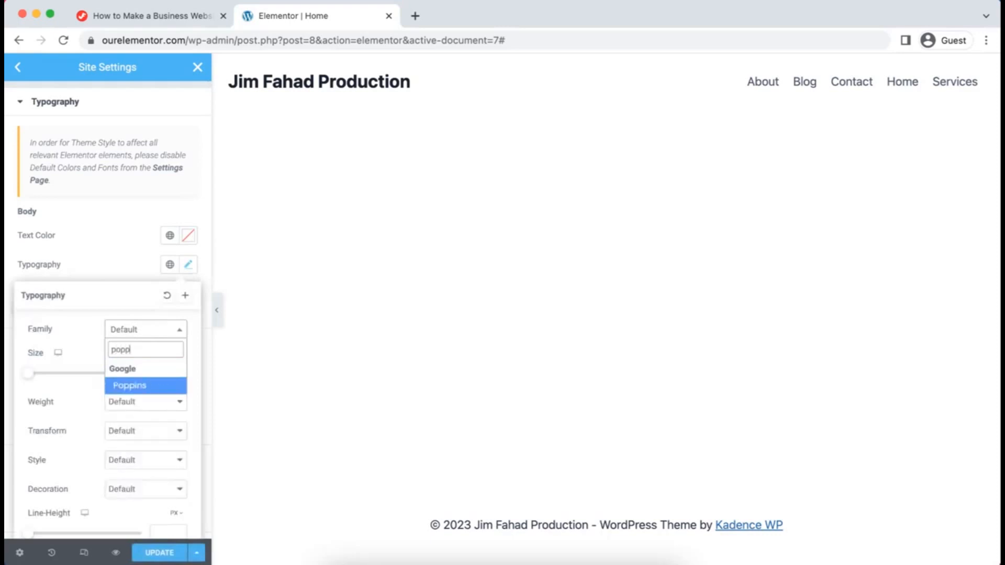
{"action": "left_click", "coordinate": [137, 382]}
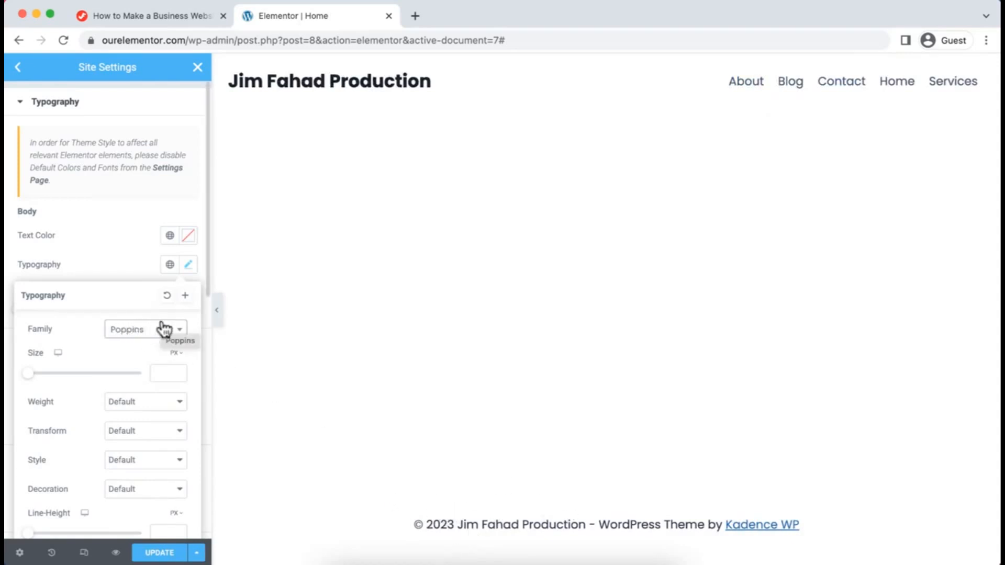
{"action": "left_click", "coordinate": [108, 263]}
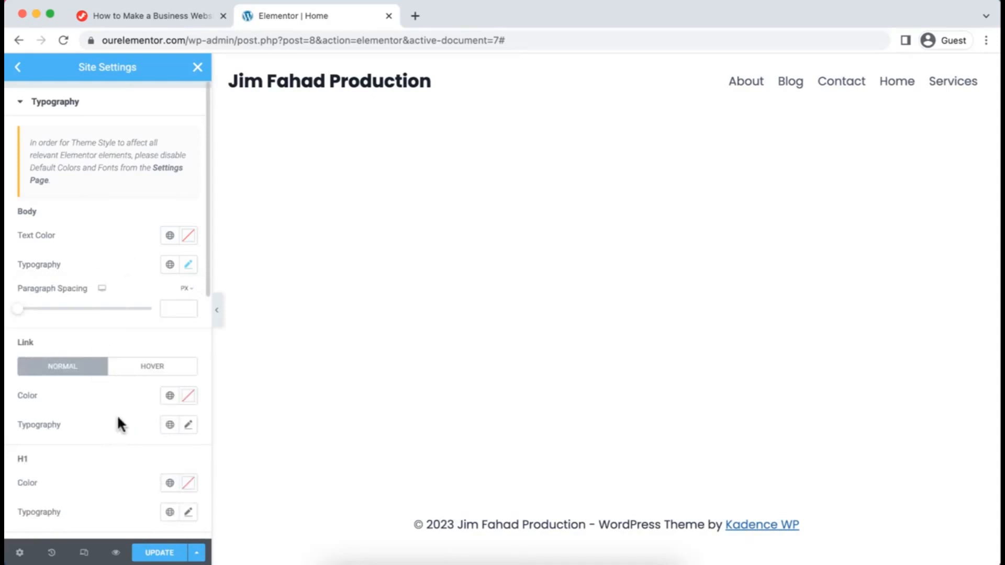
{"action": "scroll", "coordinate": [113, 426], "scroll_direction": "down", "scroll_amount": 5}
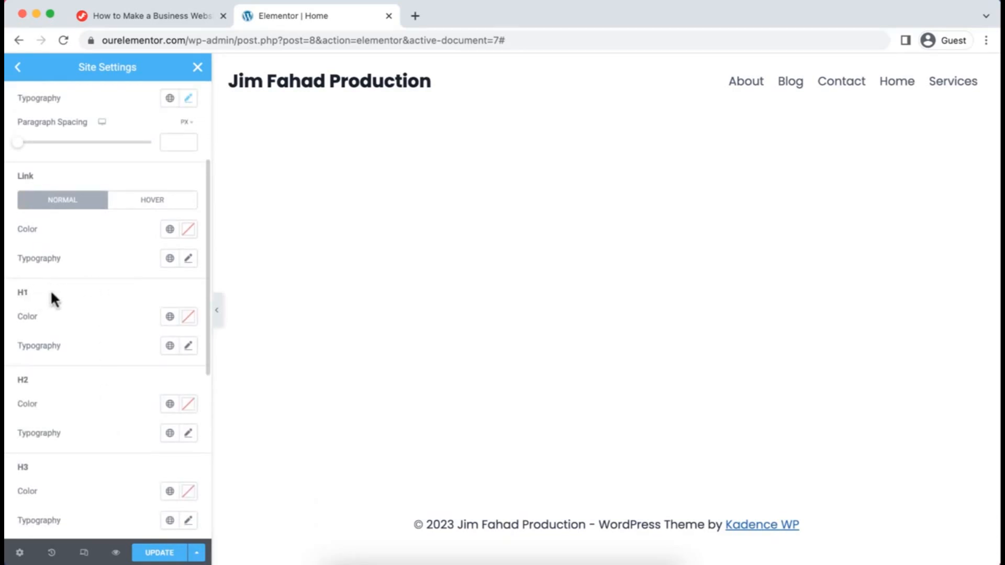
{"action": "scroll", "coordinate": [81, 370], "scroll_direction": "down", "scroll_amount": 2}
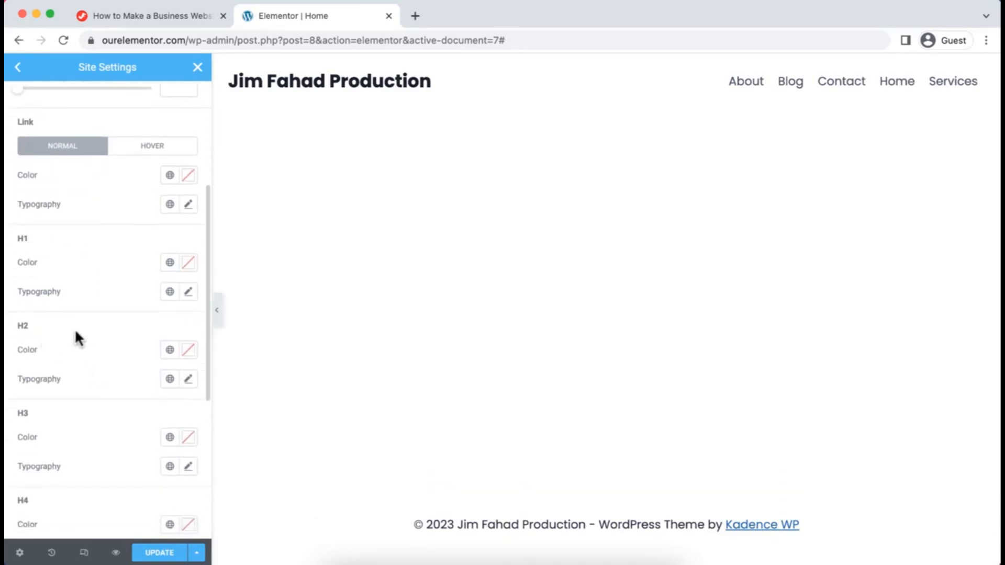
{"action": "scroll", "coordinate": [77, 338], "scroll_direction": "down", "scroll_amount": 3}
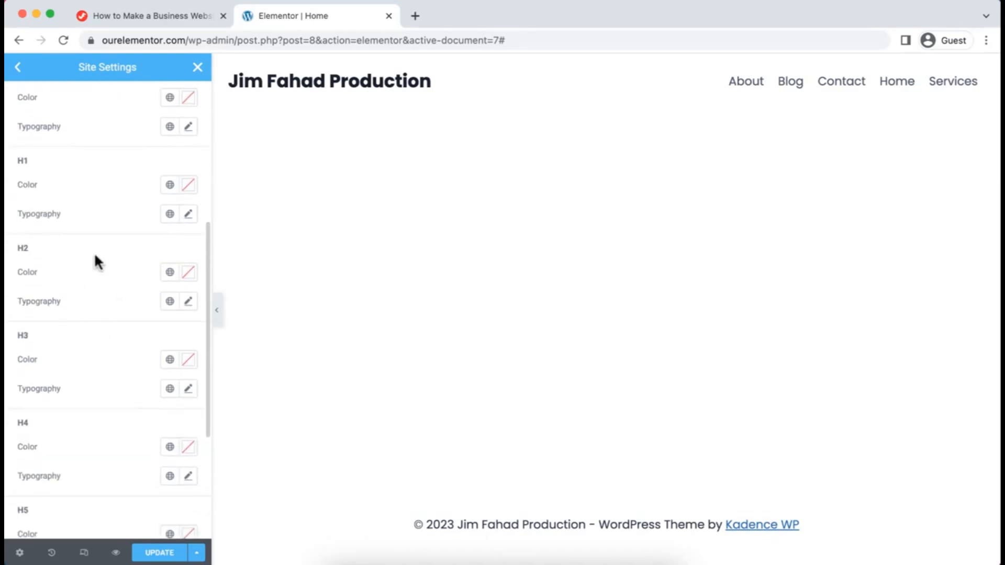
{"action": "scroll", "coordinate": [115, 337], "scroll_direction": "up", "scroll_amount": 4}
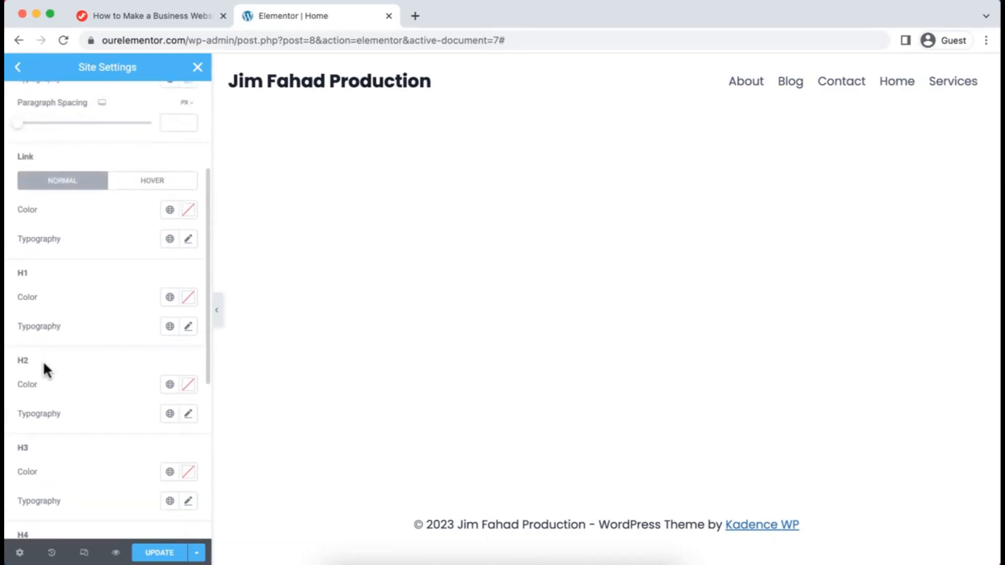
{"action": "scroll", "coordinate": [44, 358], "scroll_direction": "down", "scroll_amount": 2}
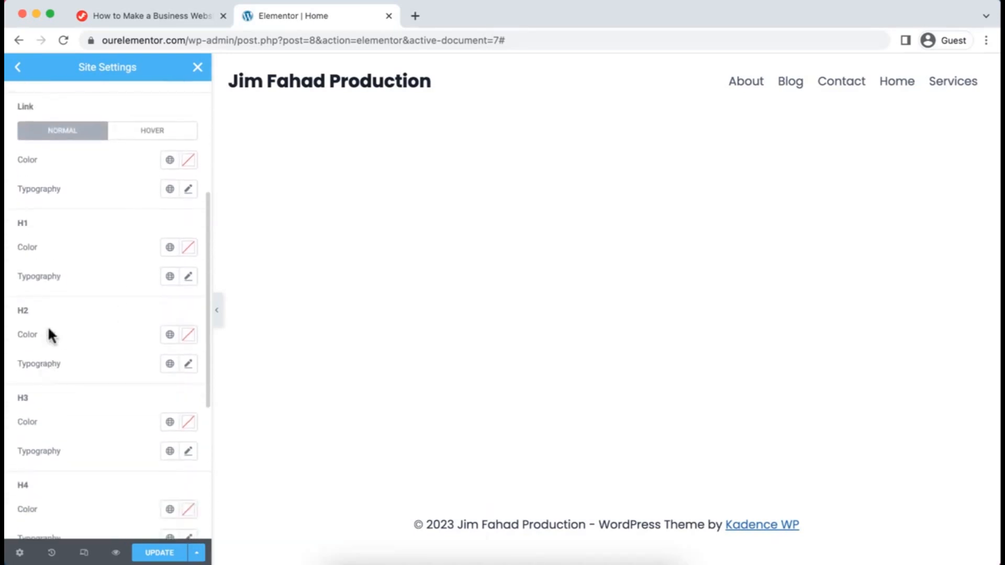
Give H2 headings the Main Black global colour and save the theme style.
{"action": "left_click", "coordinate": [170, 335]}
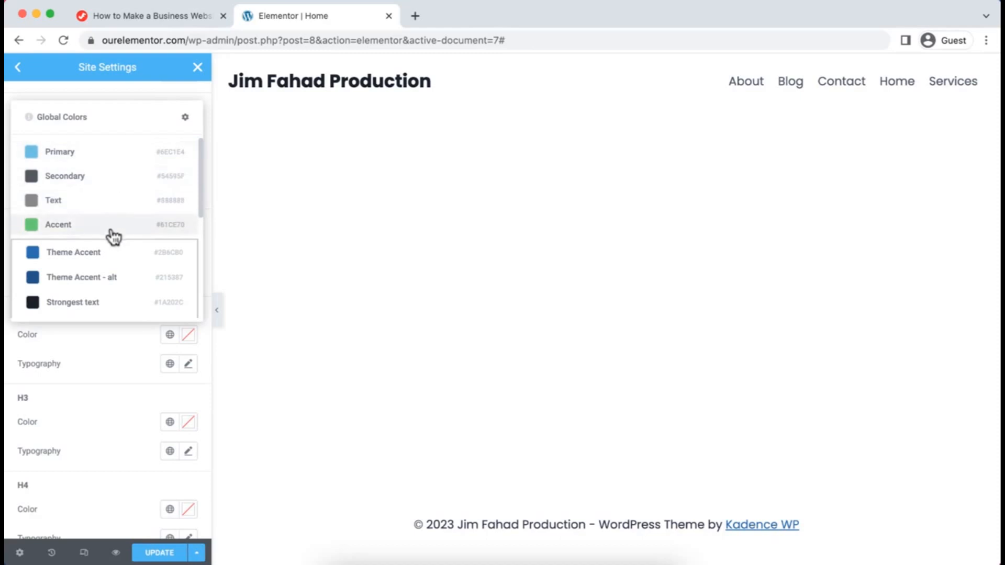
{"action": "scroll", "coordinate": [109, 261], "scroll_direction": "down", "scroll_amount": 2}
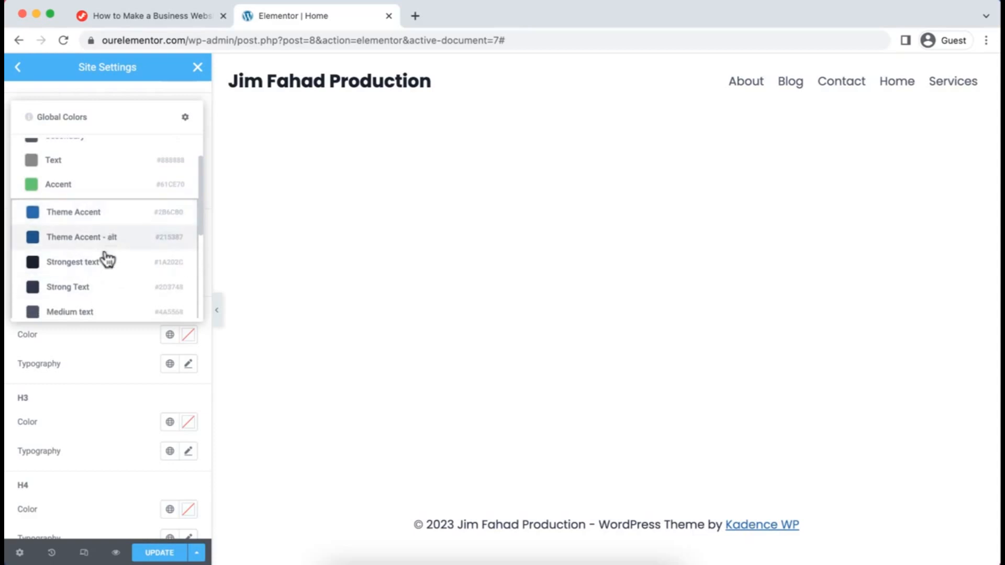
{"action": "scroll", "coordinate": [109, 229], "scroll_direction": "up", "scroll_amount": 2}
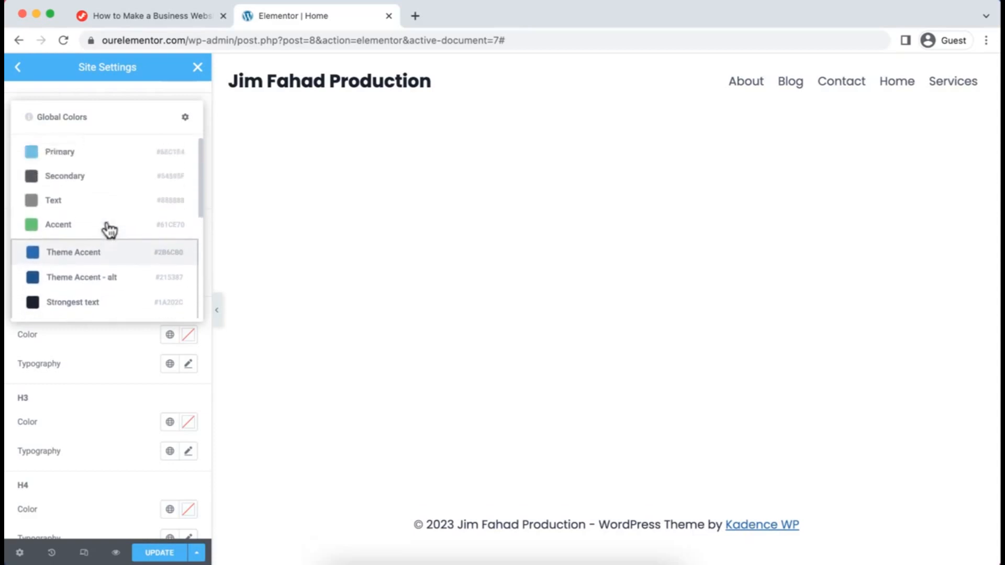
{"action": "scroll", "coordinate": [110, 229], "scroll_direction": "down", "scroll_amount": 5}
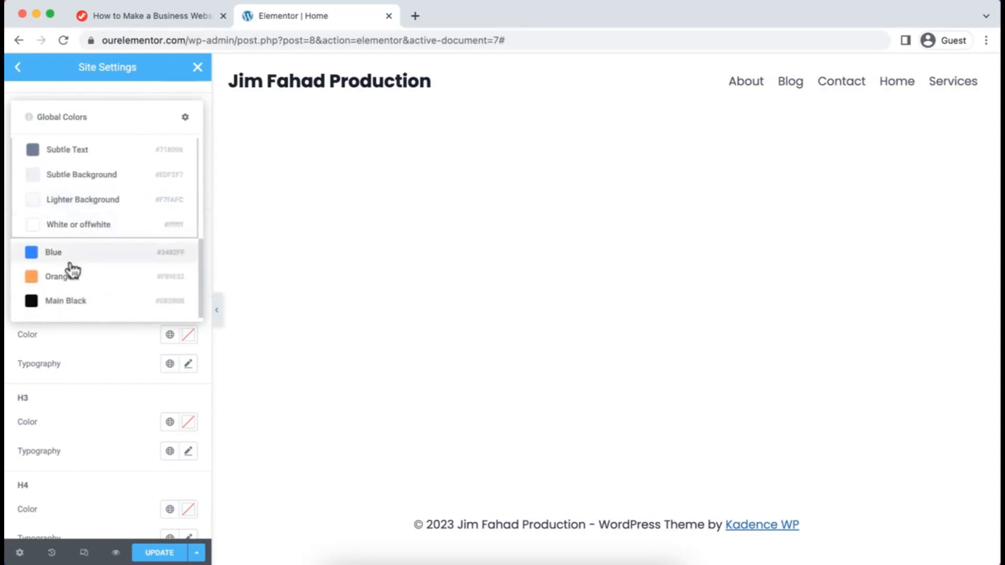
{"action": "left_click", "coordinate": [69, 302]}
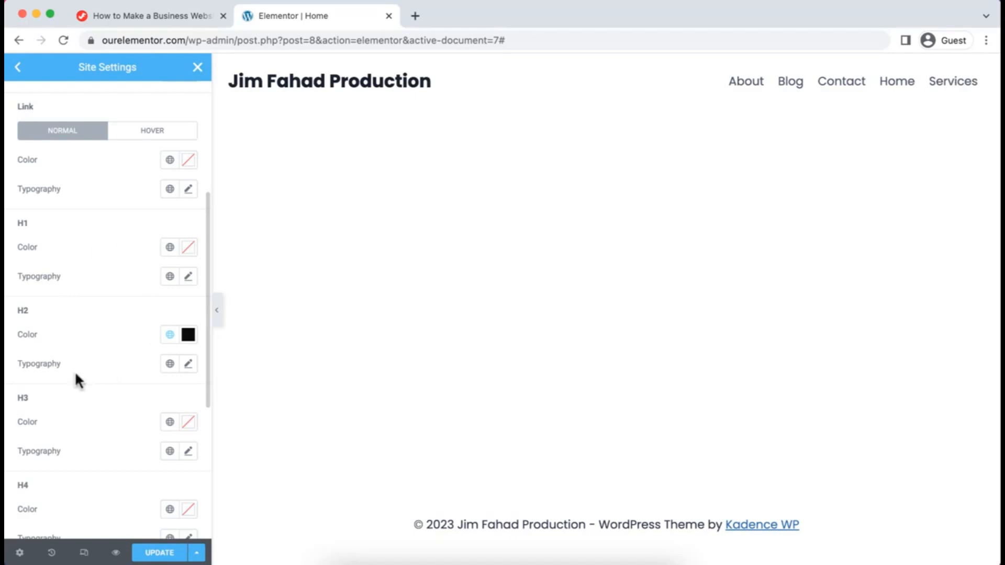
{"action": "scroll", "coordinate": [98, 402], "scroll_direction": "down", "scroll_amount": 5}
{"action": "scroll", "coordinate": [102, 377], "scroll_direction": "up", "scroll_amount": 9}
{"action": "left_click", "coordinate": [157, 553]}
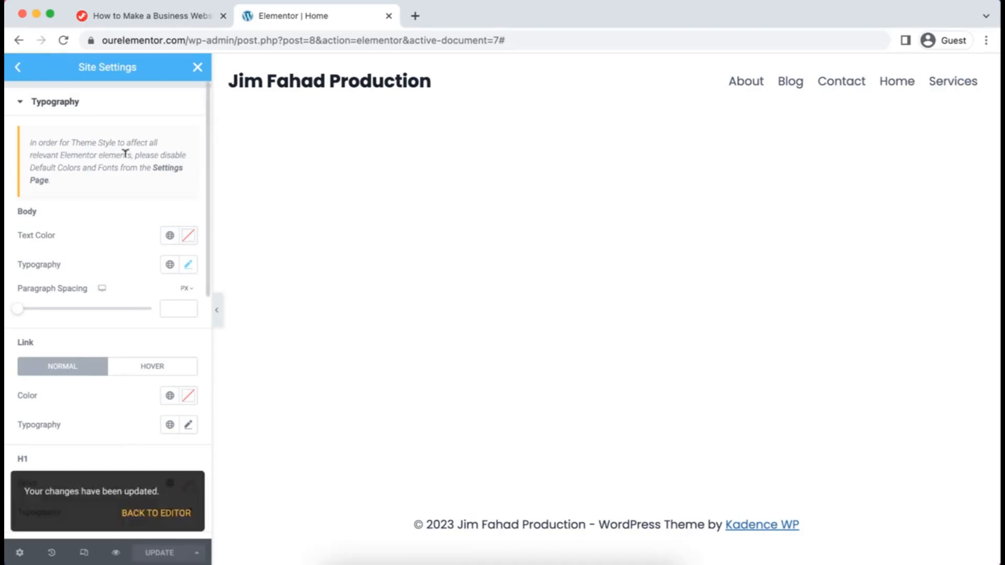
In Layout settings, make Elementor Full Width the default page layout and save it.
{"action": "left_click", "coordinate": [17, 67]}
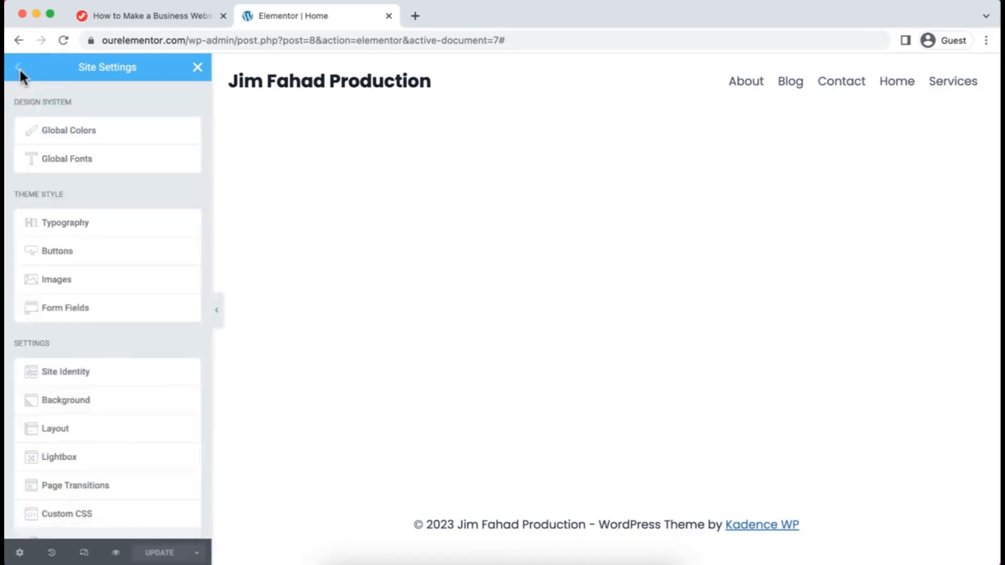
{"action": "scroll", "coordinate": [88, 348], "scroll_direction": "down", "scroll_amount": 3}
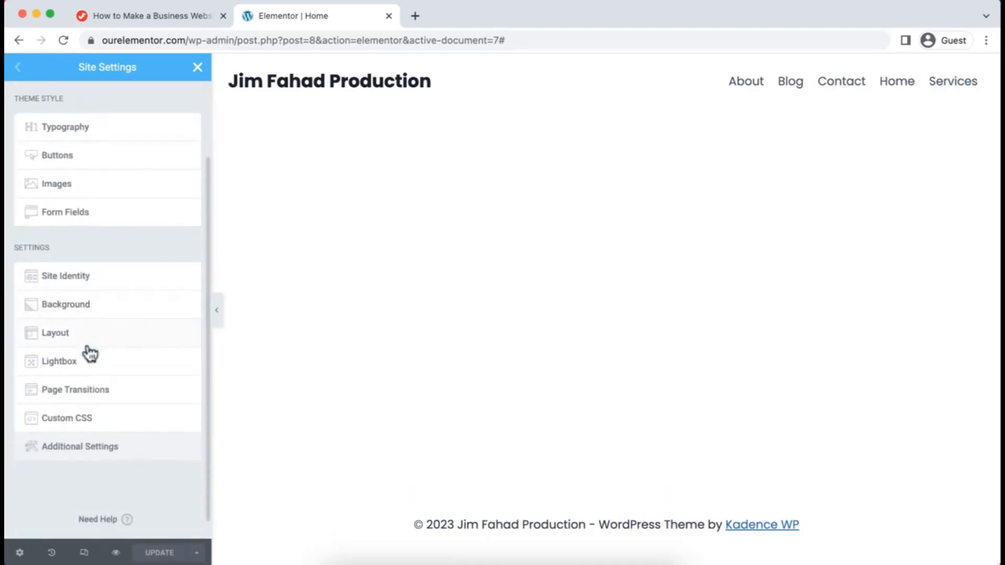
{"action": "left_click", "coordinate": [61, 340]}
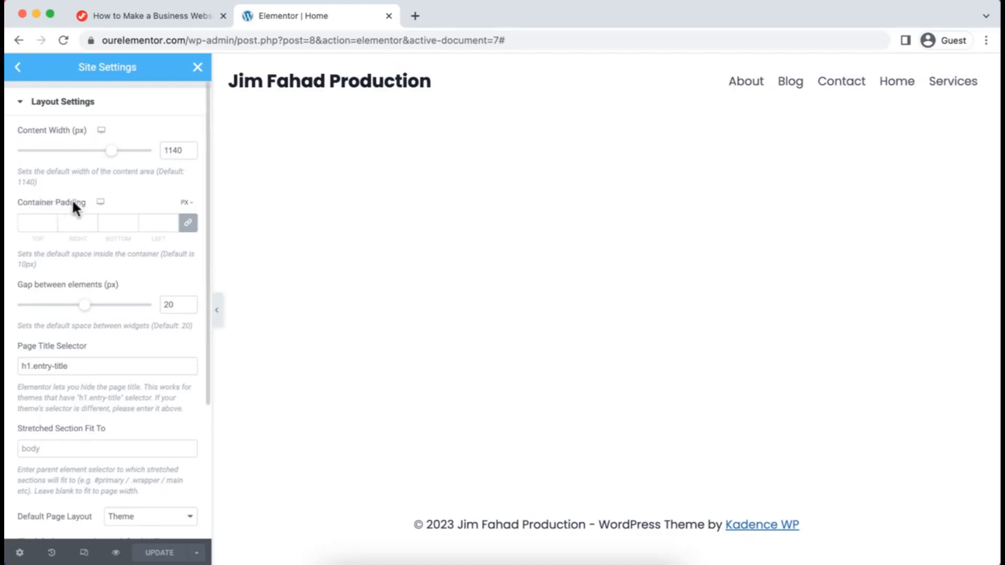
{"action": "left_click", "coordinate": [35, 220]}
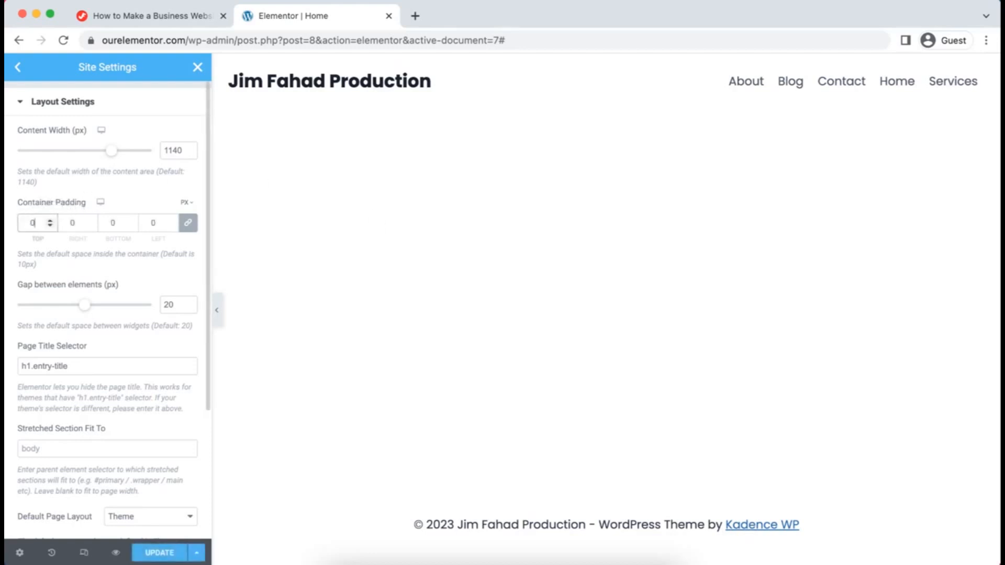
{"action": "left_click", "coordinate": [126, 337]}
{"action": "scroll", "coordinate": [135, 433], "scroll_direction": "down", "scroll_amount": 5}
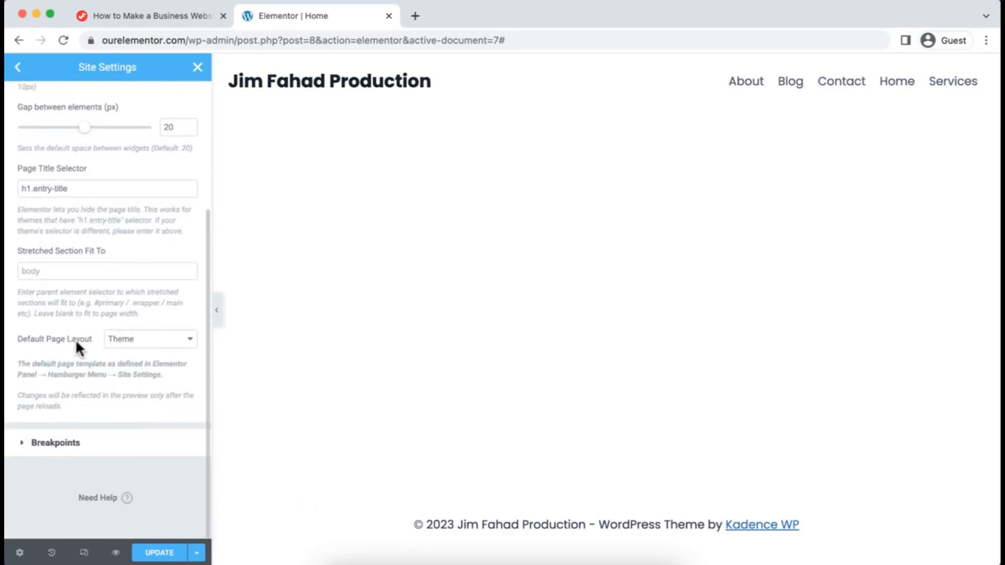
{"action": "left_click", "coordinate": [129, 341]}
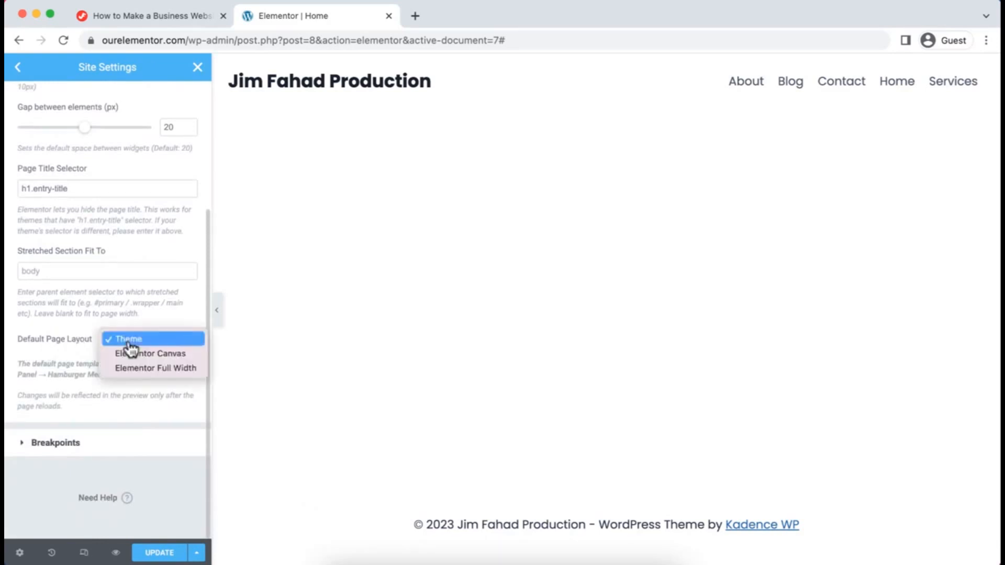
{"action": "left_click", "coordinate": [154, 371]}
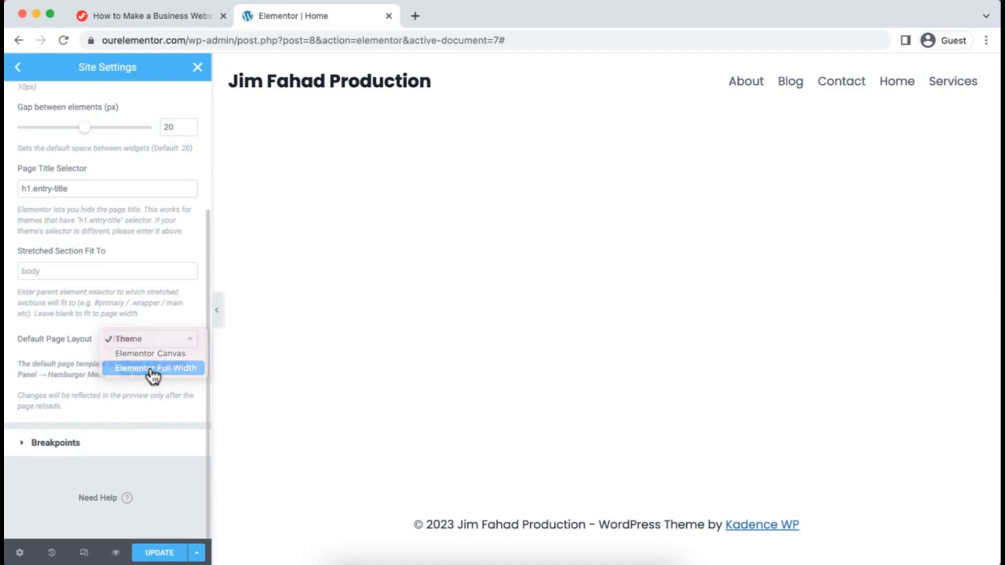
{"action": "left_click", "coordinate": [160, 553]}
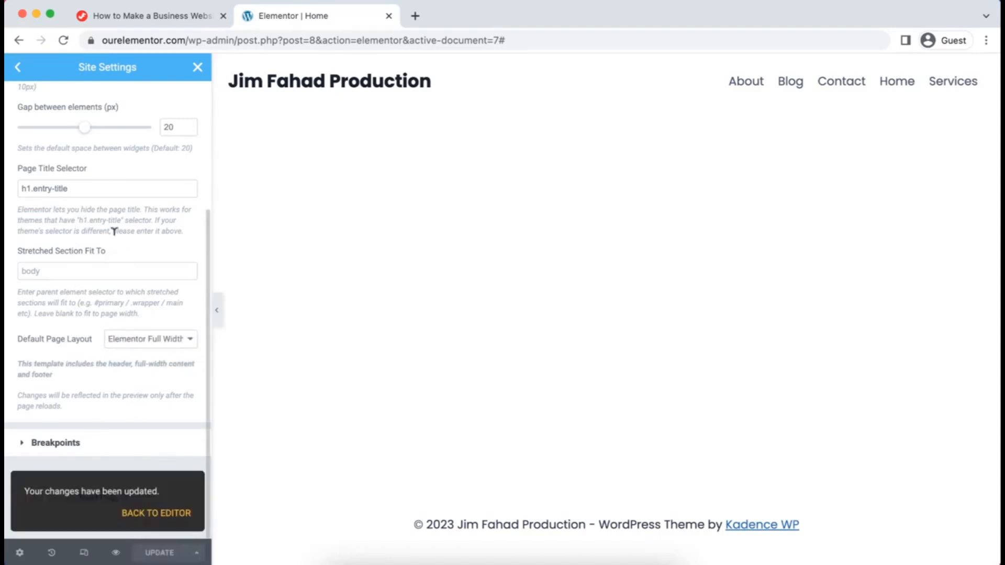
{"action": "scroll", "coordinate": [114, 231], "scroll_direction": "up", "scroll_amount": 5}
{"action": "left_click", "coordinate": [18, 67]}
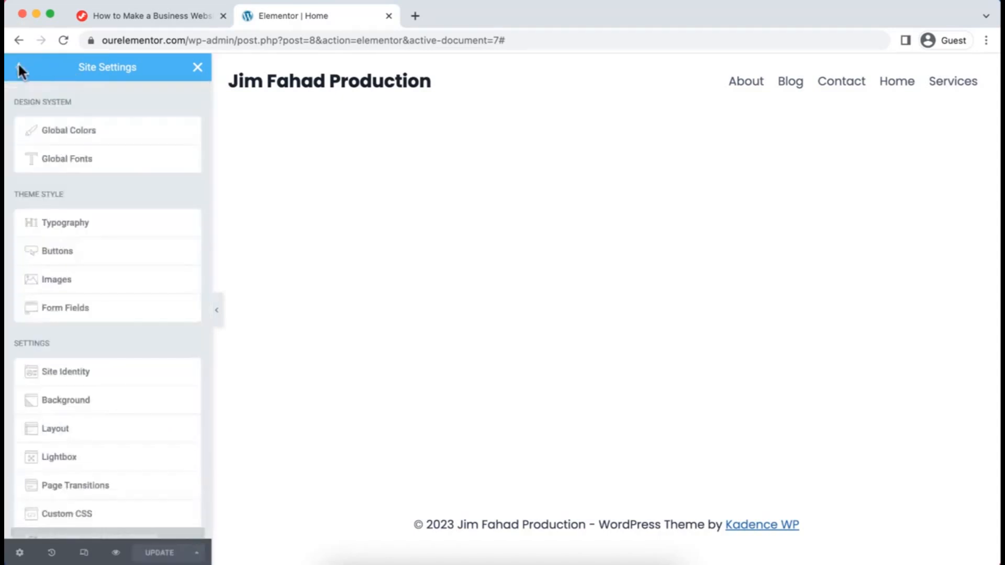
Switch the editor UI theme to Dark in User Preferences.
{"action": "left_click", "coordinate": [198, 68]}
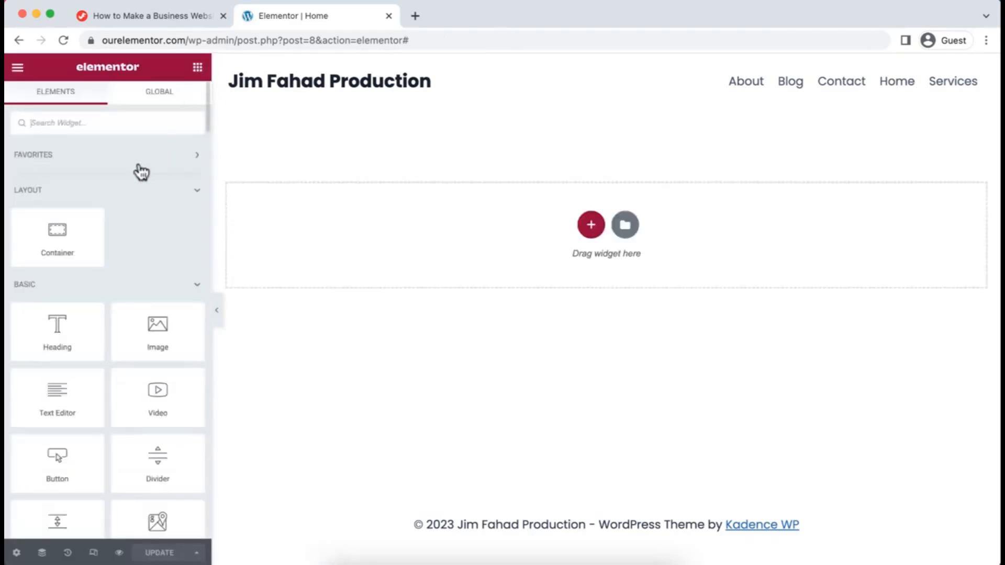
{"action": "left_click", "coordinate": [18, 70]}
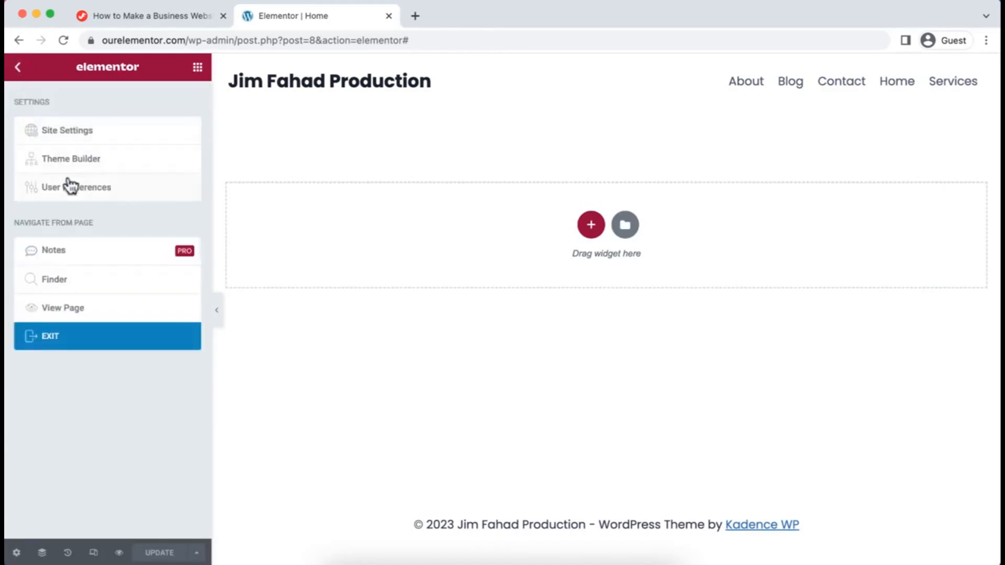
{"action": "left_click", "coordinate": [103, 197]}
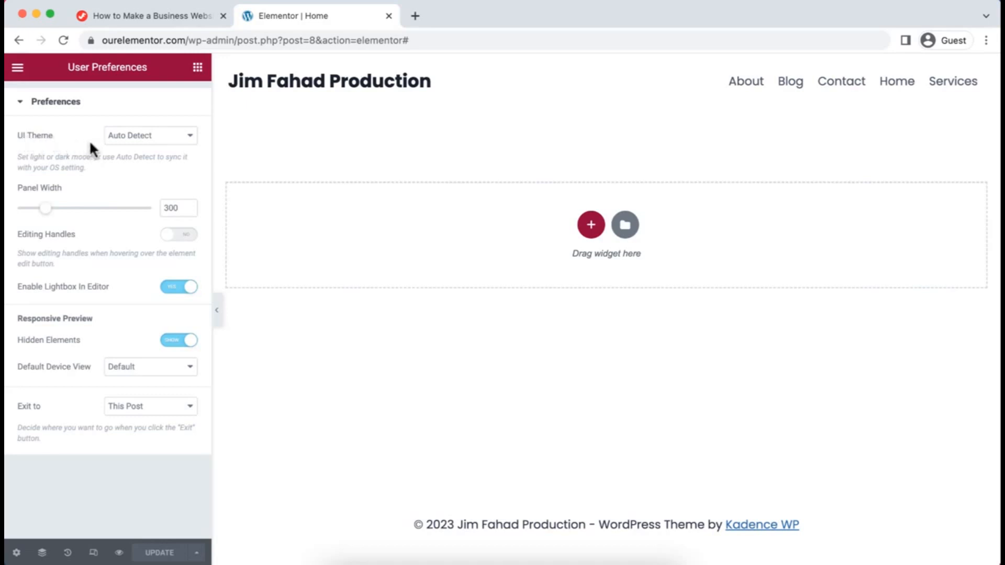
{"action": "left_click", "coordinate": [127, 138]}
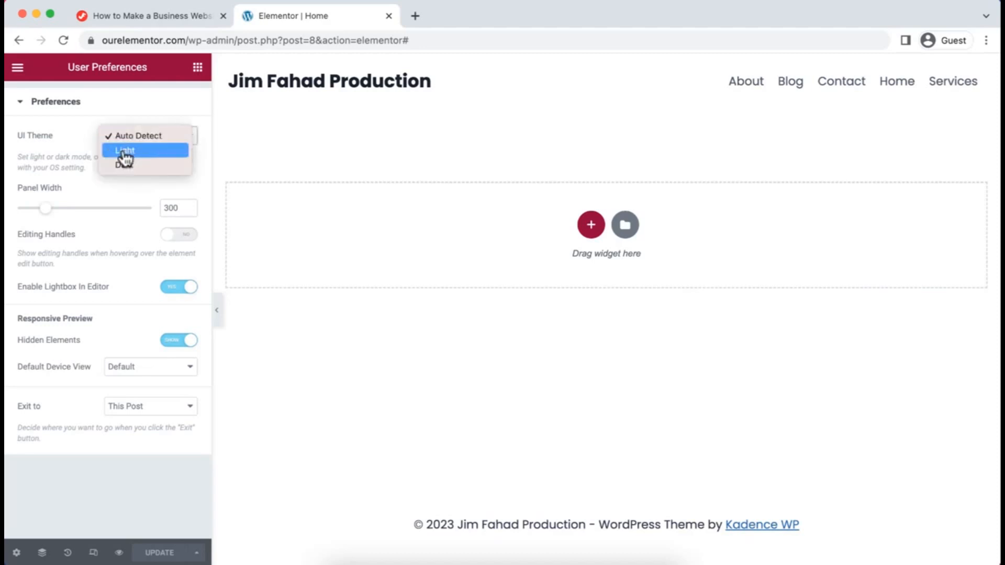
{"action": "left_click", "coordinate": [132, 166]}
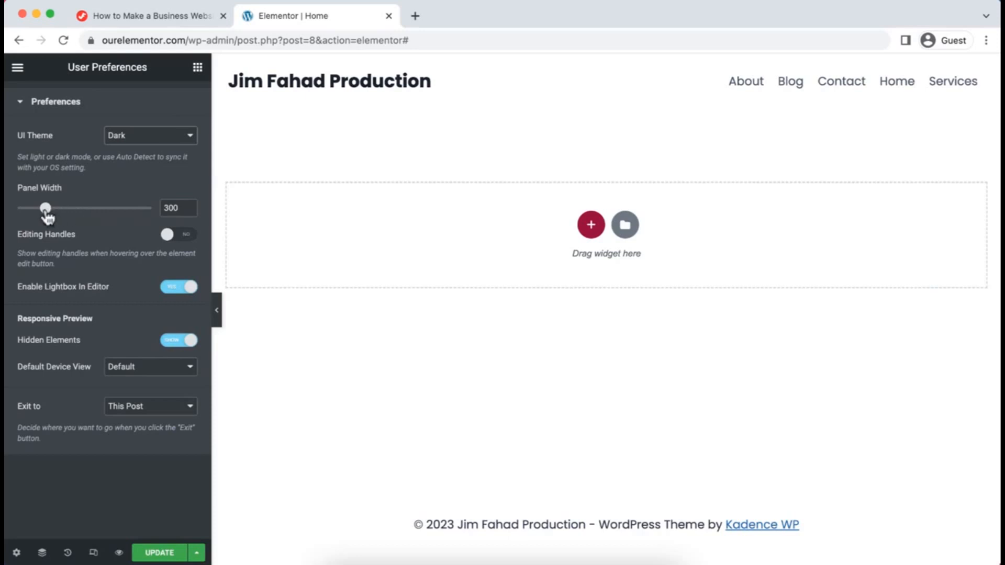
Set the panel width to 300, enable editing handles, and save the preferences.
{"action": "left_click_drag", "start_coordinate": [45, 211], "coordinate": [104, 198]}
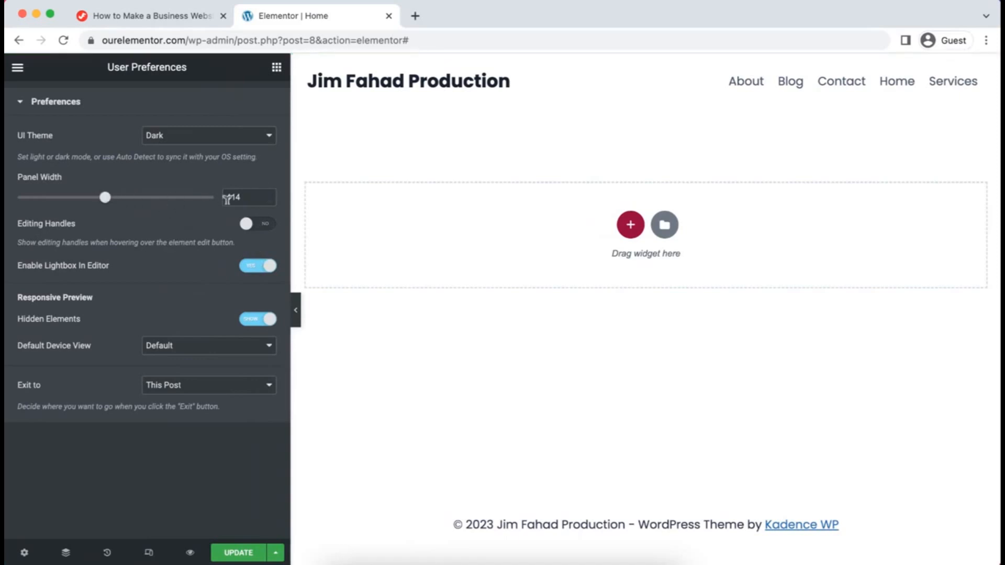
{"action": "left_click_drag", "start_coordinate": [245, 194], "coordinate": [205, 198]}
{"action": "type", "text": "300"}
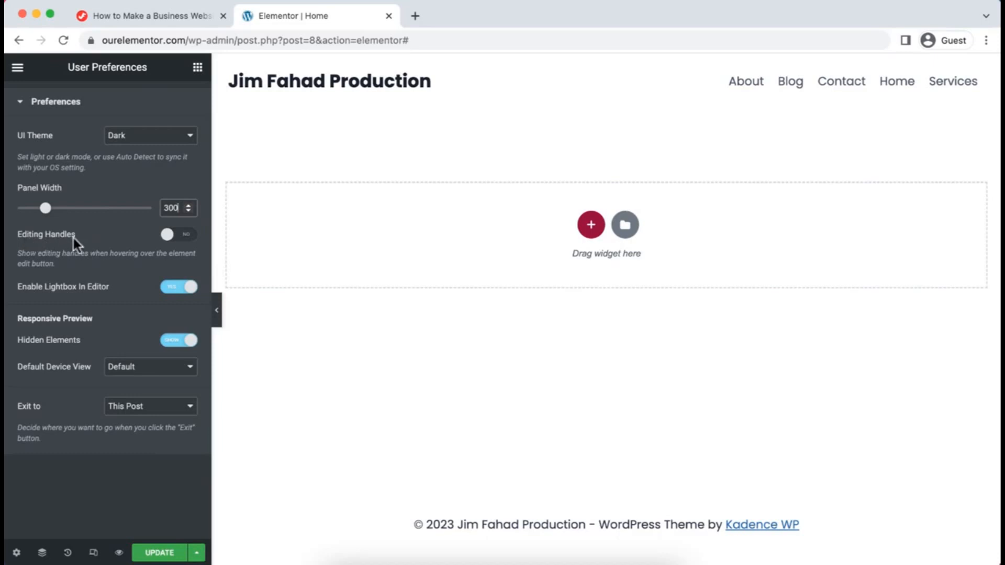
{"action": "left_click", "coordinate": [186, 237]}
{"action": "left_click", "coordinate": [162, 553]}
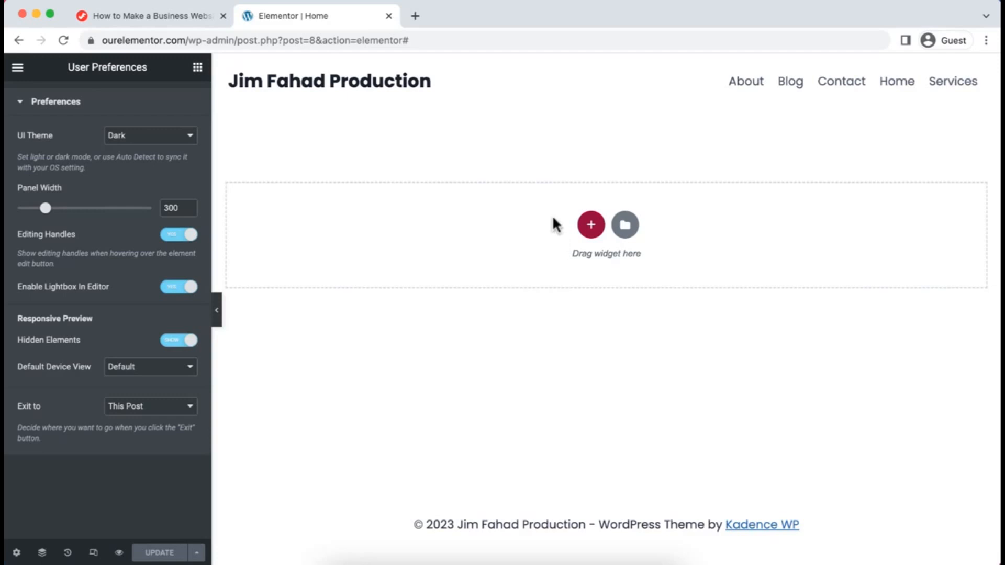
Add a two-column container with a 100 VH minimum height.
{"action": "left_click", "coordinate": [590, 225]}
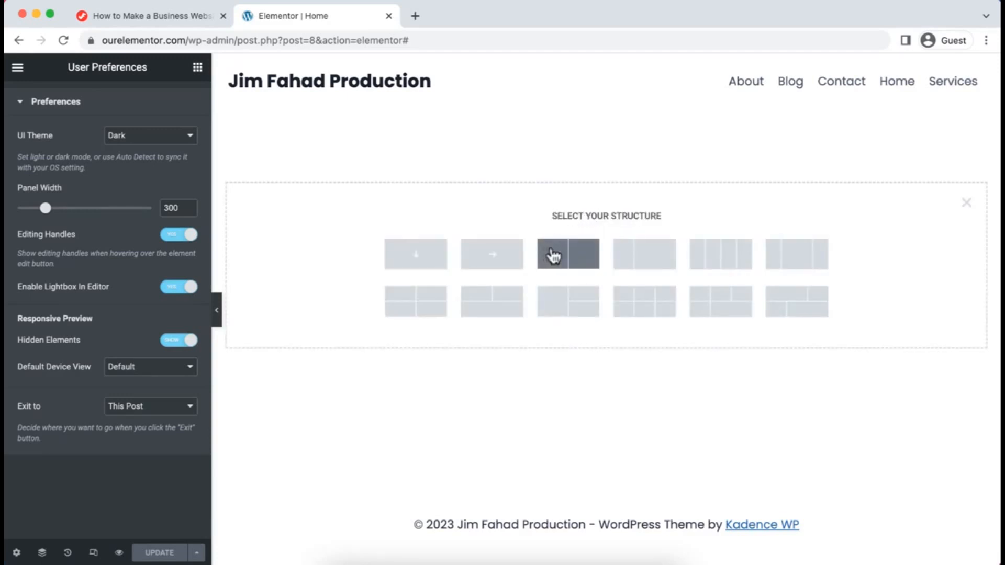
{"action": "left_click", "coordinate": [583, 259]}
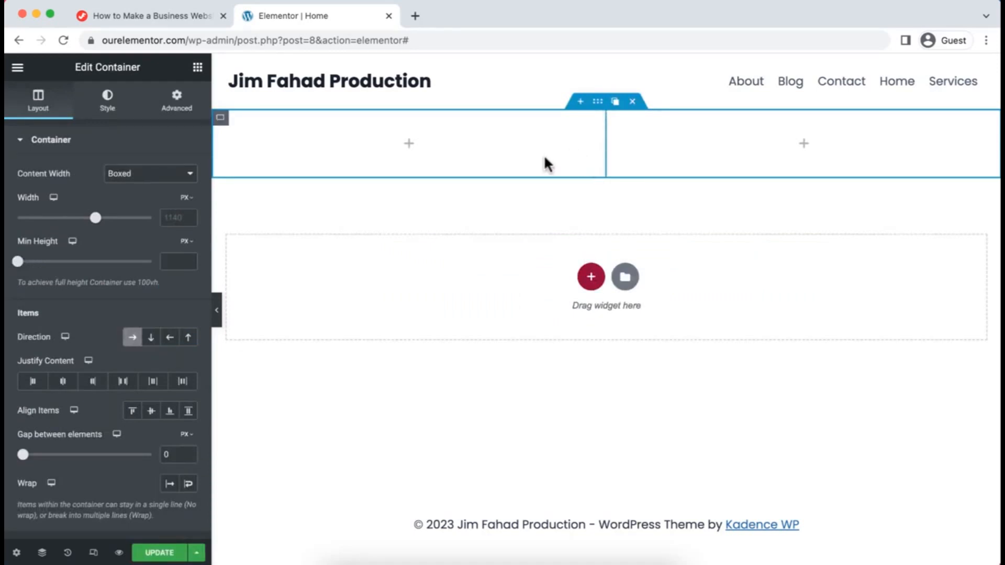
{"action": "left_click", "coordinate": [195, 245]}
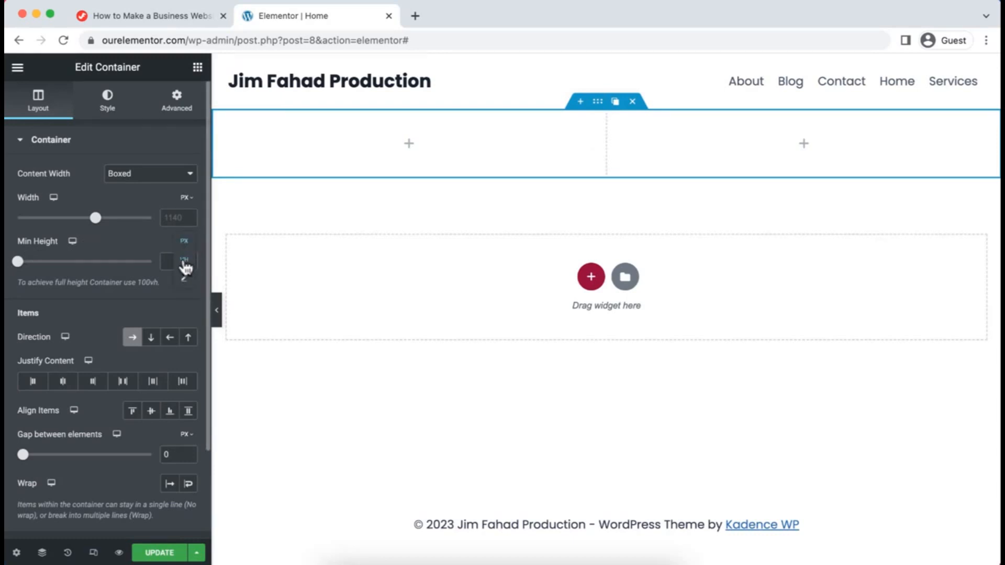
{"action": "left_click", "coordinate": [184, 261]}
{"action": "left_click_drag", "start_coordinate": [18, 262], "coordinate": [156, 262]}
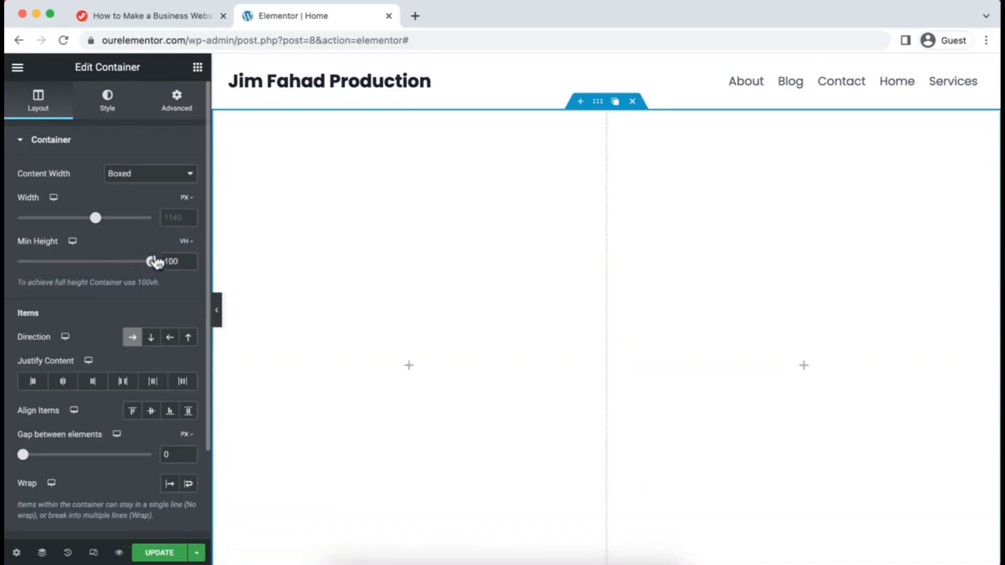
Set the container's Align Items to Center so the columns sit vertically centred.
{"action": "scroll", "coordinate": [404, 342], "scroll_direction": "down", "scroll_amount": 2}
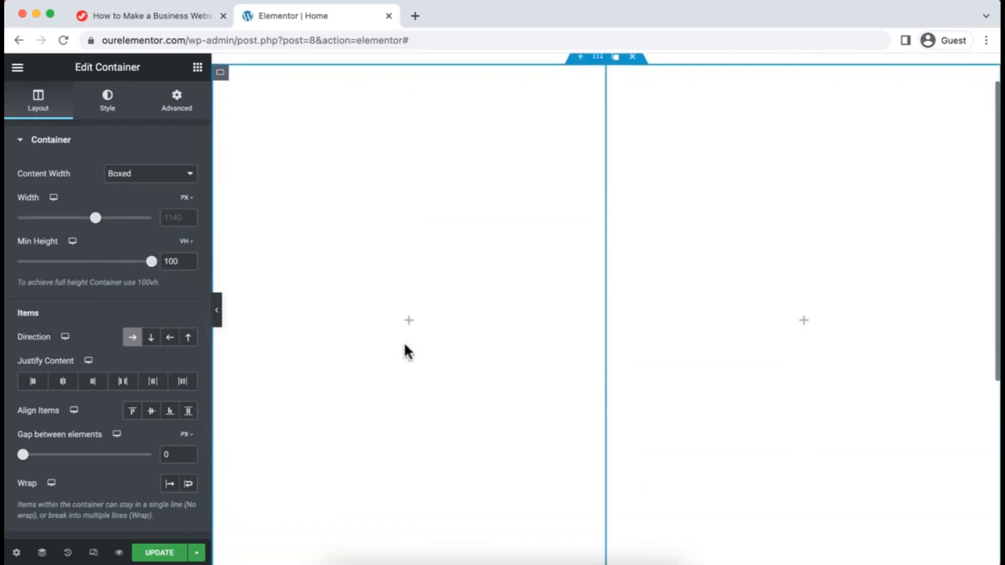
{"action": "scroll", "coordinate": [404, 342], "scroll_direction": "up", "scroll_amount": 1}
{"action": "scroll", "coordinate": [409, 351], "scroll_direction": "down", "scroll_amount": 2}
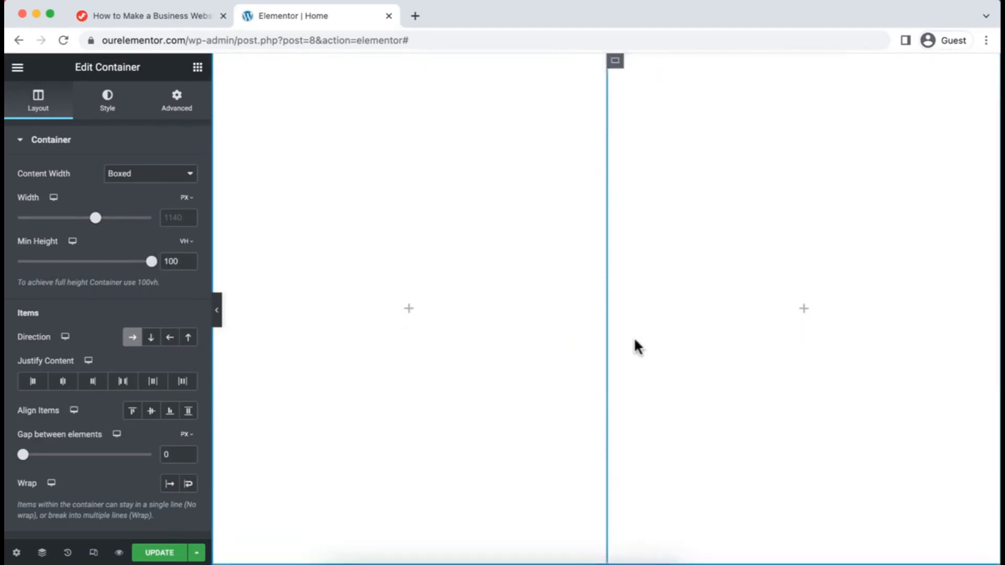
{"action": "scroll", "coordinate": [542, 251], "scroll_direction": "up", "scroll_amount": 1}
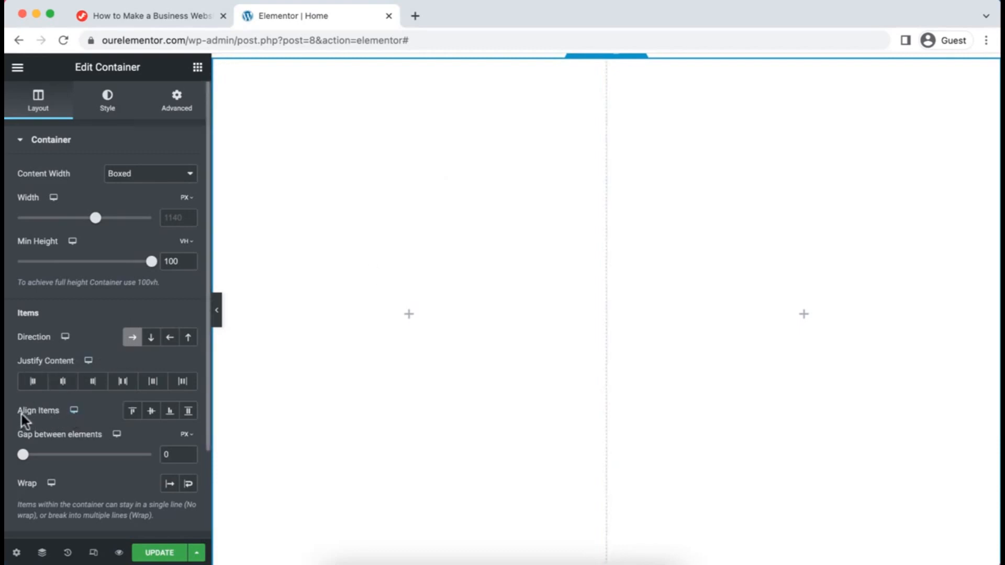
{"action": "left_click", "coordinate": [152, 412]}
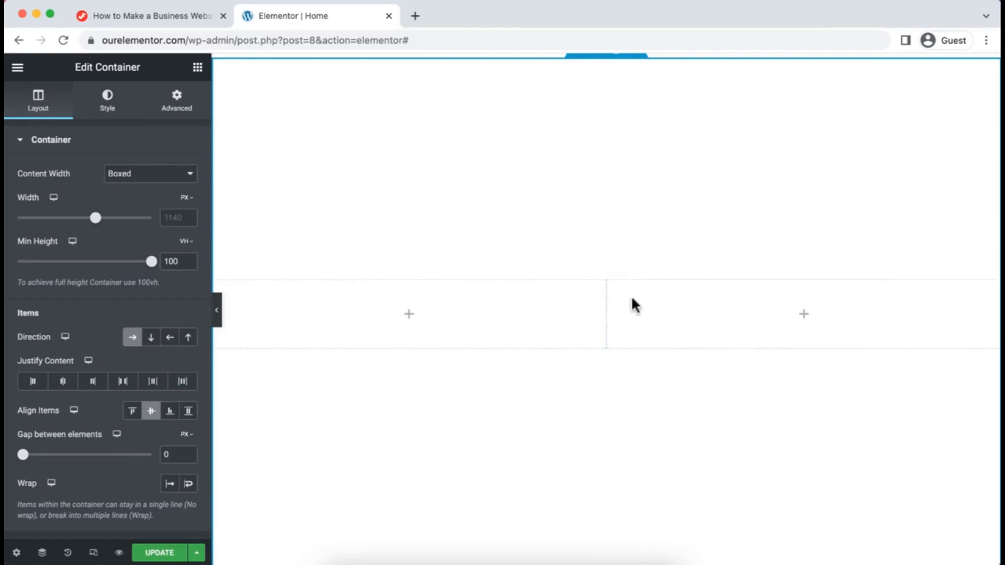
{"action": "scroll", "coordinate": [592, 205], "scroll_direction": "up", "scroll_amount": 1}
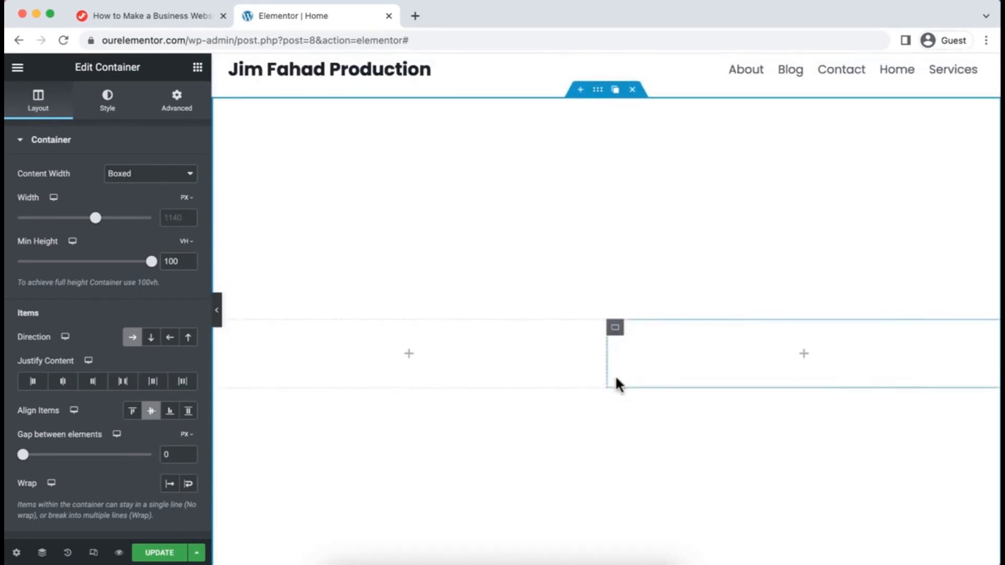
{"action": "scroll", "coordinate": [611, 404], "scroll_direction": "down", "scroll_amount": 1}
{"action": "scroll", "coordinate": [613, 409], "scroll_direction": "up", "scroll_amount": 1}
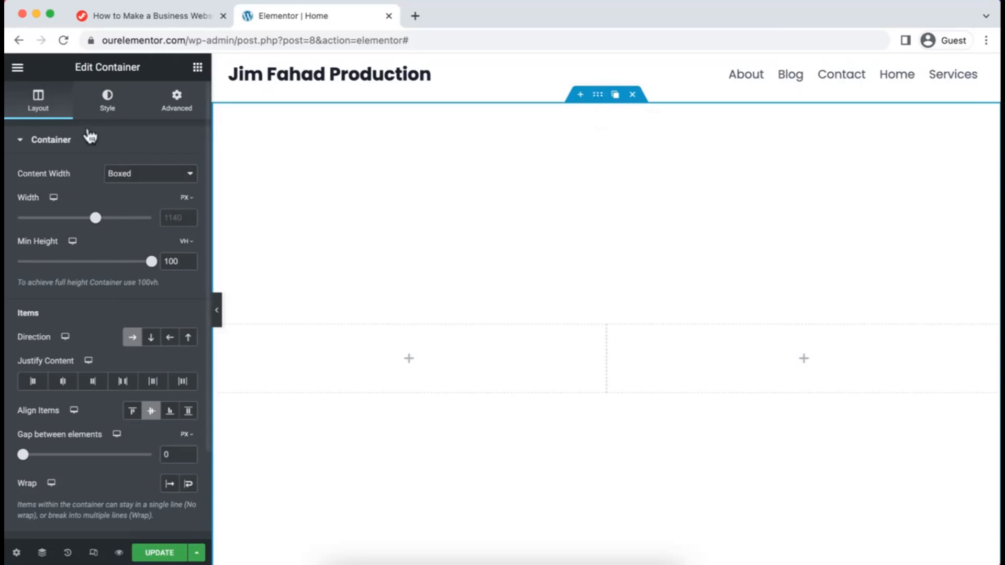
Give the container a classic solid background colour of purple #8F1392.
{"action": "left_click", "coordinate": [111, 104]}
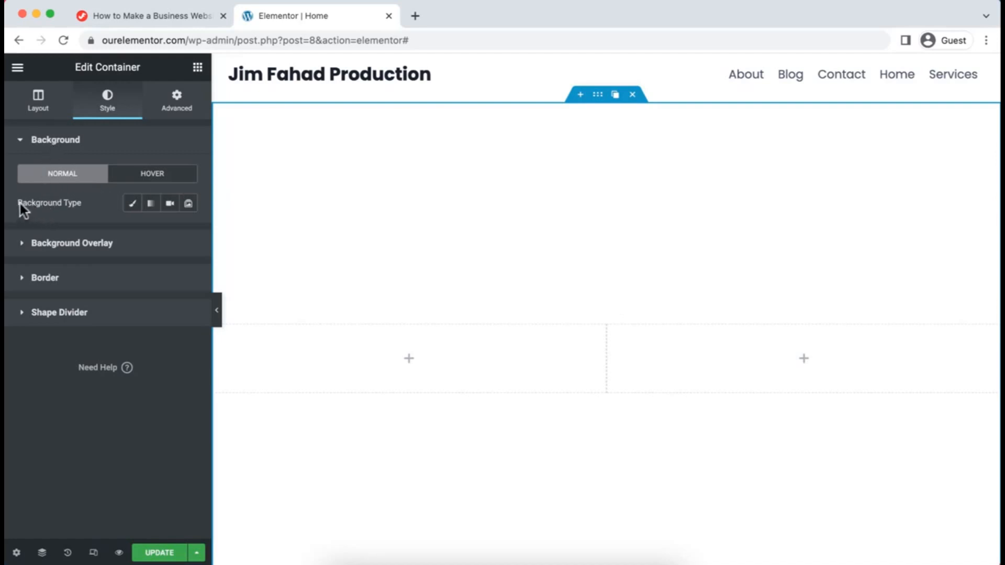
{"action": "left_click", "coordinate": [132, 204]}
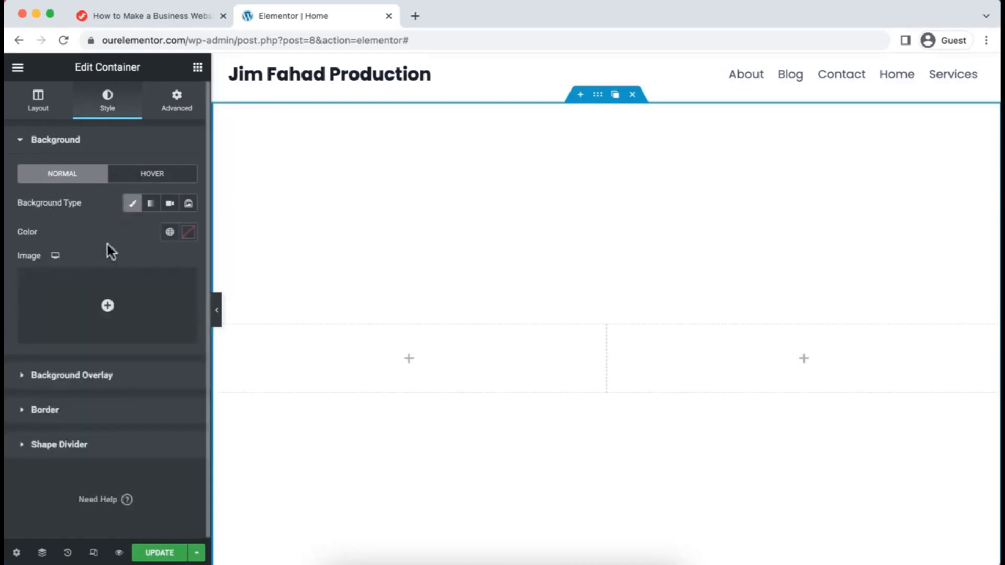
{"action": "left_click", "coordinate": [188, 233]}
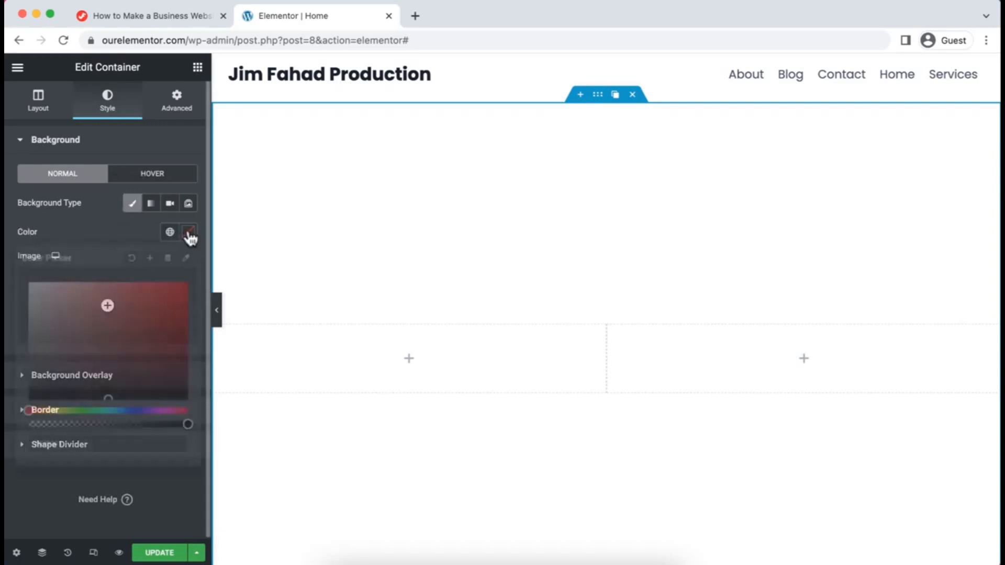
{"action": "mouse_move", "coordinate": [141, 309]}
{"action": "left_mouse_down"}
{"action": "mouse_move", "coordinate": [148, 319]}
{"action": "mouse_move", "coordinate": [115, 325]}
{"action": "mouse_move", "coordinate": [153, 367]}
{"action": "mouse_move", "coordinate": [150, 332]}
{"action": "mouse_move", "coordinate": [162, 325]}
{"action": "mouse_move", "coordinate": [166, 393]}
{"action": "mouse_move", "coordinate": [145, 411]}
{"action": "mouse_move", "coordinate": [162, 410]}
{"action": "left_mouse_up"}
{"action": "left_click", "coordinate": [163, 334]}
{"action": "mouse_move", "coordinate": [164, 334]}
{"action": "left_mouse_down"}
{"action": "mouse_move", "coordinate": [162, 304]}
{"action": "mouse_move", "coordinate": [169, 309]}
{"action": "mouse_move", "coordinate": [124, 354]}
{"action": "mouse_move", "coordinate": [173, 361]}
{"action": "mouse_move", "coordinate": [167, 333]}
{"action": "left_mouse_up"}
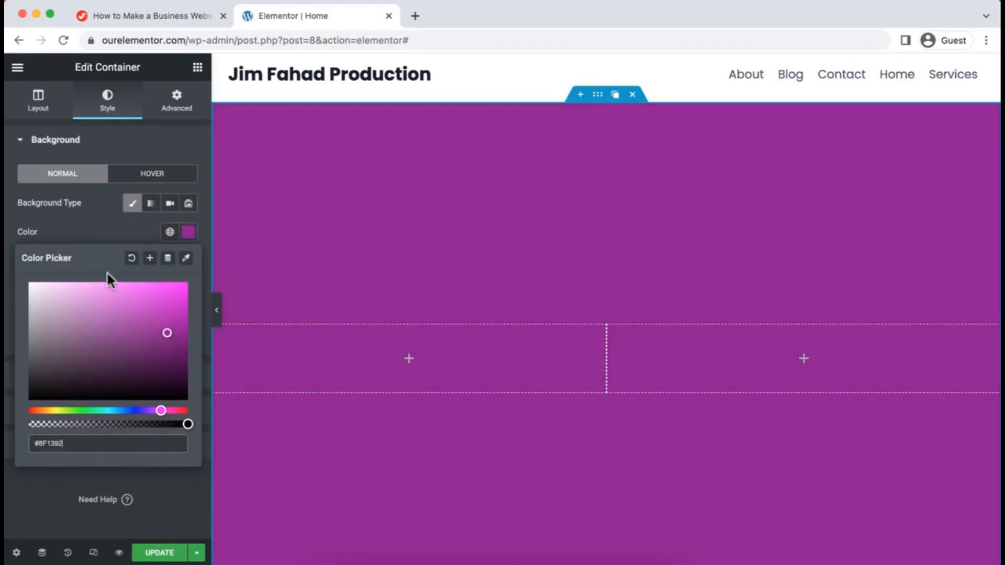
Remove the container's background colour and start uploading a new background image.
{"action": "left_click", "coordinate": [131, 259]}
{"action": "left_click", "coordinate": [118, 231]}
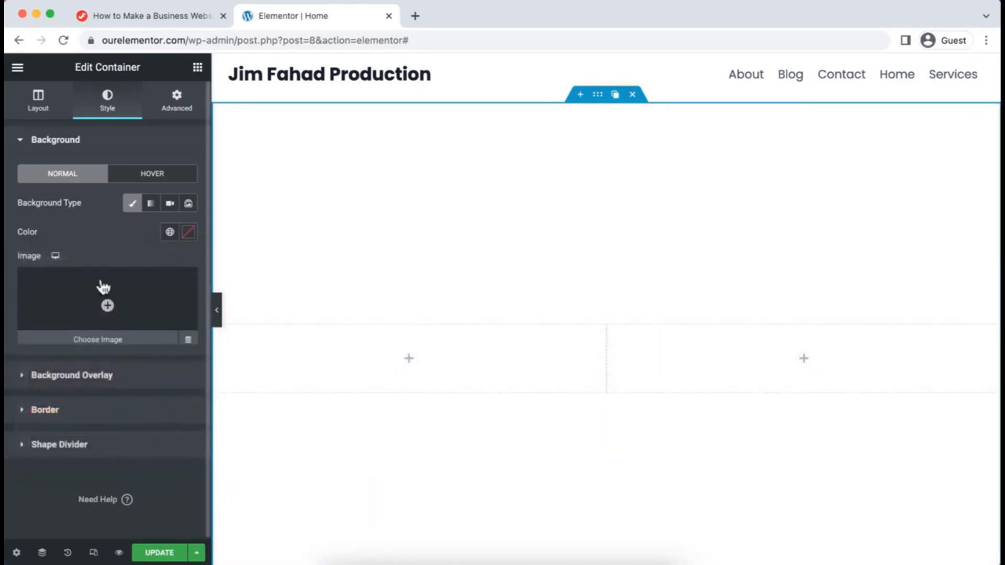
{"action": "mouse_move", "coordinate": [72, 296]}
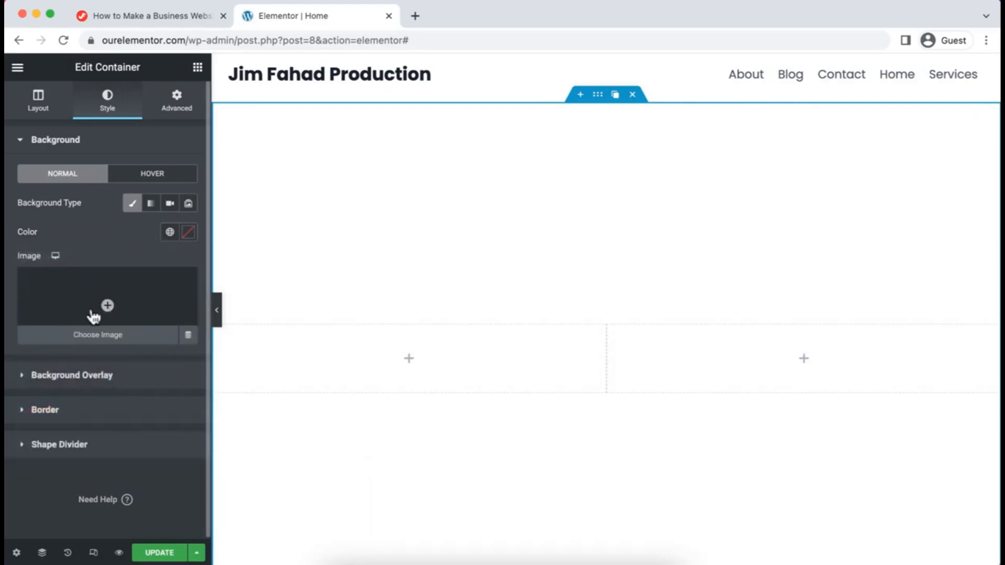
{"action": "left_click", "coordinate": [108, 305]}
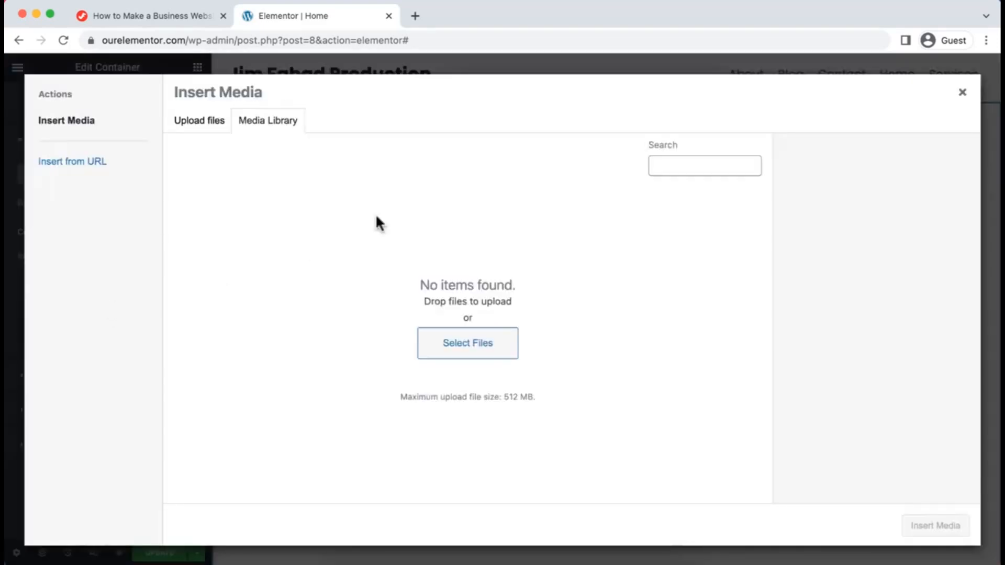
{"action": "left_click", "coordinate": [201, 125]}
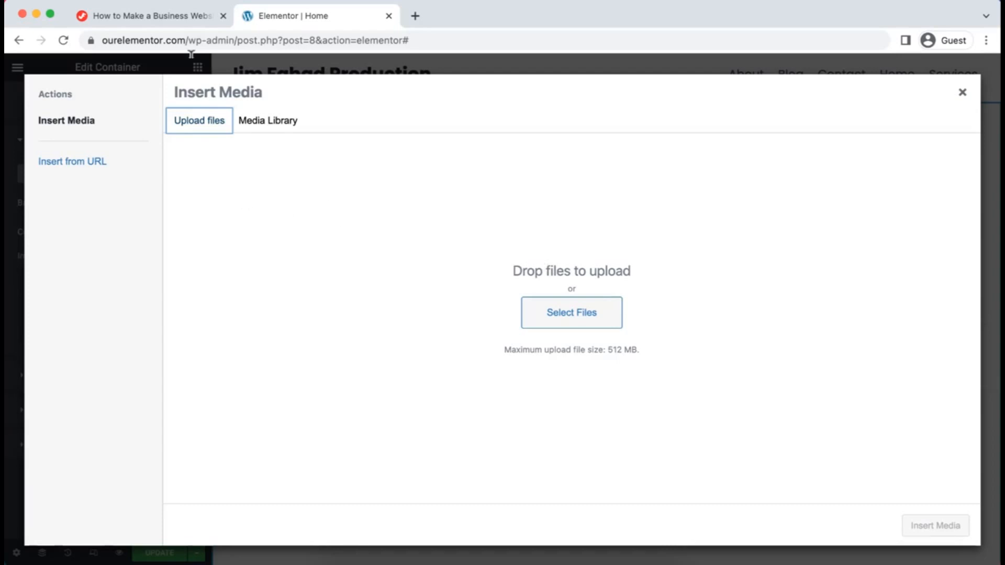
Bring the tutorial page's download links in front of the downloaded images folder.
{"action": "left_click", "coordinate": [150, 18]}
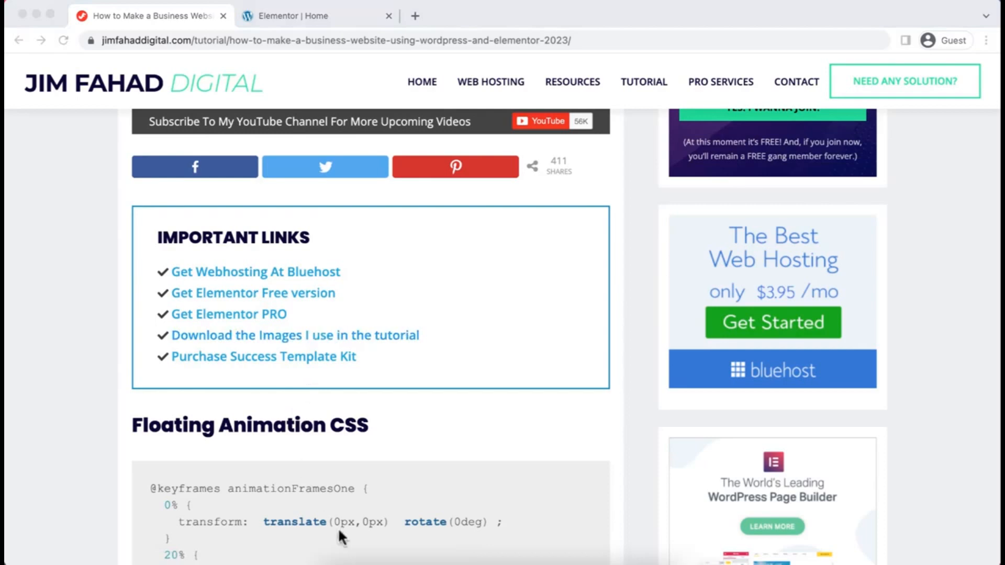
{"action": "left_click", "coordinate": [329, 561]}
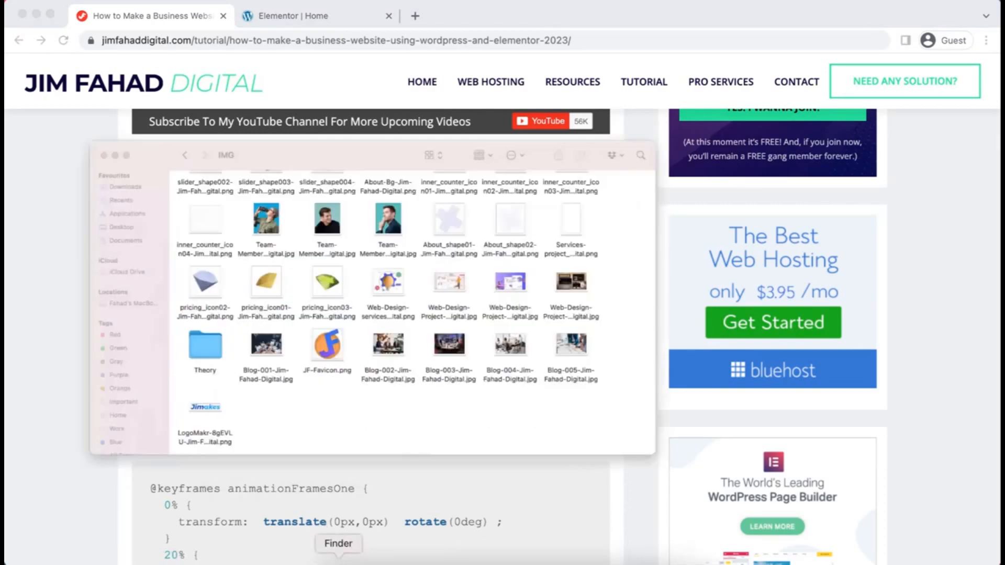
{"action": "scroll", "coordinate": [356, 220], "scroll_direction": "up", "scroll_amount": 10}
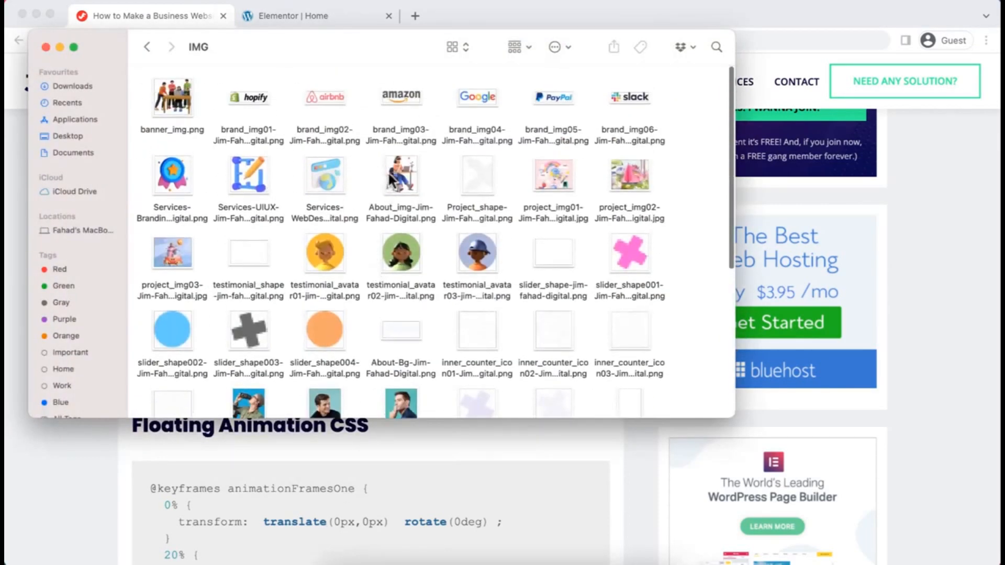
{"action": "left_click", "coordinate": [87, 447]}
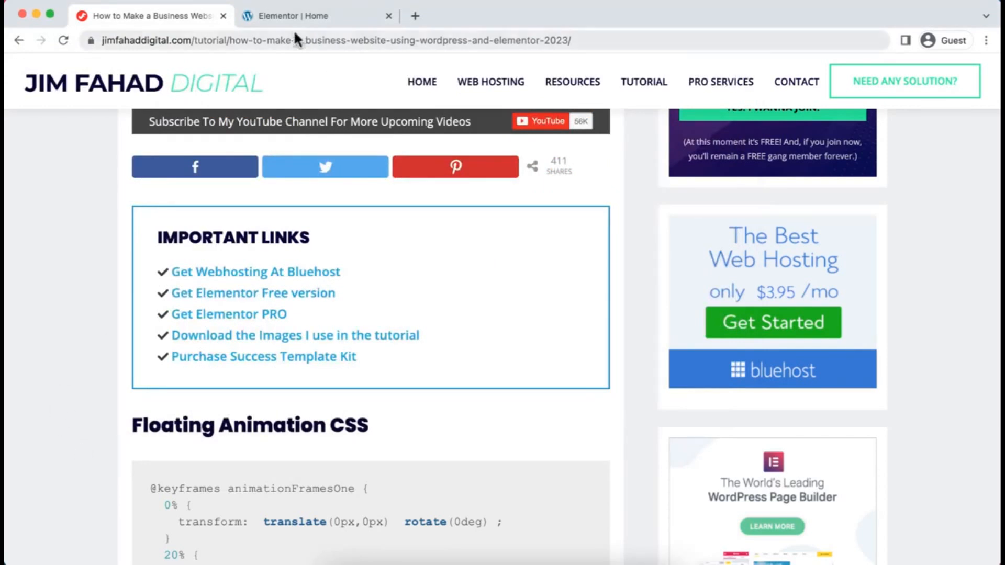
Upload slider_shape-jim-fahad-digital.png and insert it as the container's background image.
{"action": "left_click", "coordinate": [324, 16]}
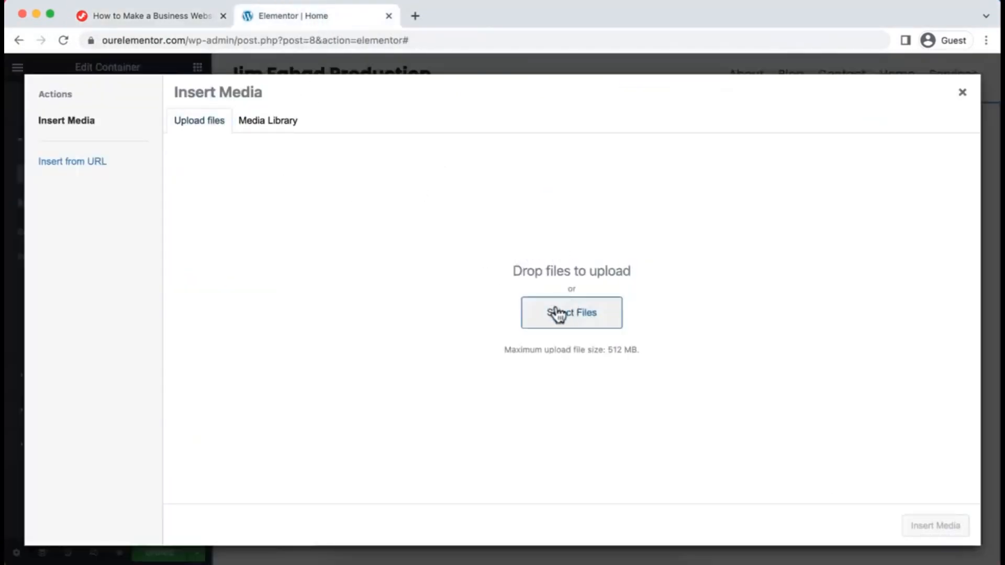
{"action": "left_click", "coordinate": [599, 321]}
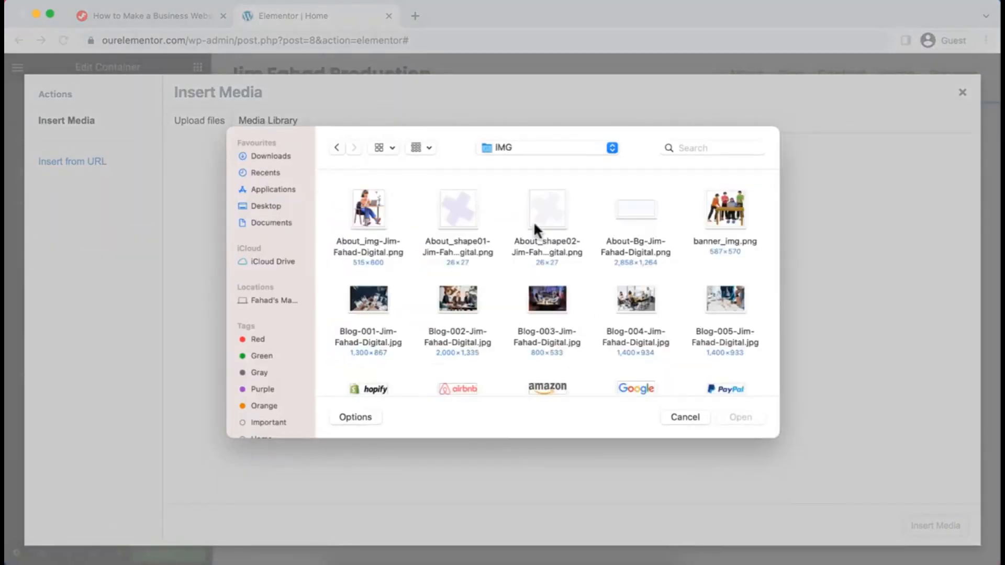
{"action": "scroll", "coordinate": [561, 292], "scroll_direction": "down", "scroll_amount": 10}
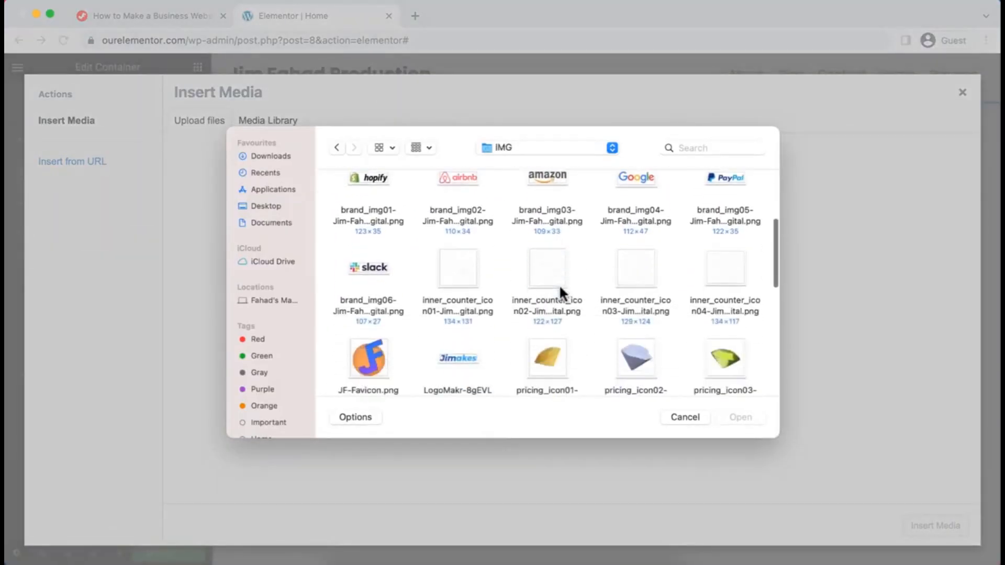
{"action": "scroll", "coordinate": [560, 291], "scroll_direction": "down", "scroll_amount": 8}
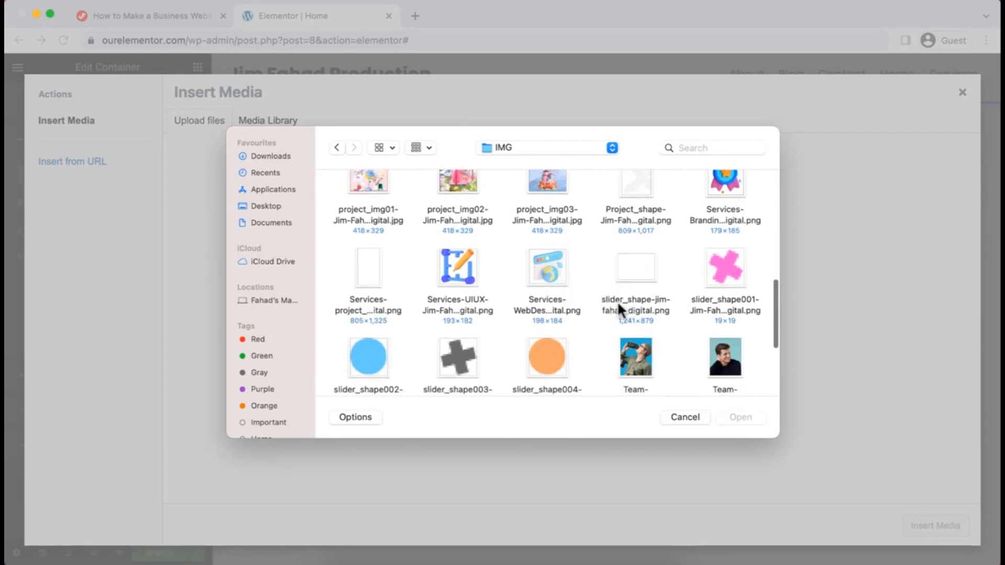
{"action": "left_click", "coordinate": [633, 268]}
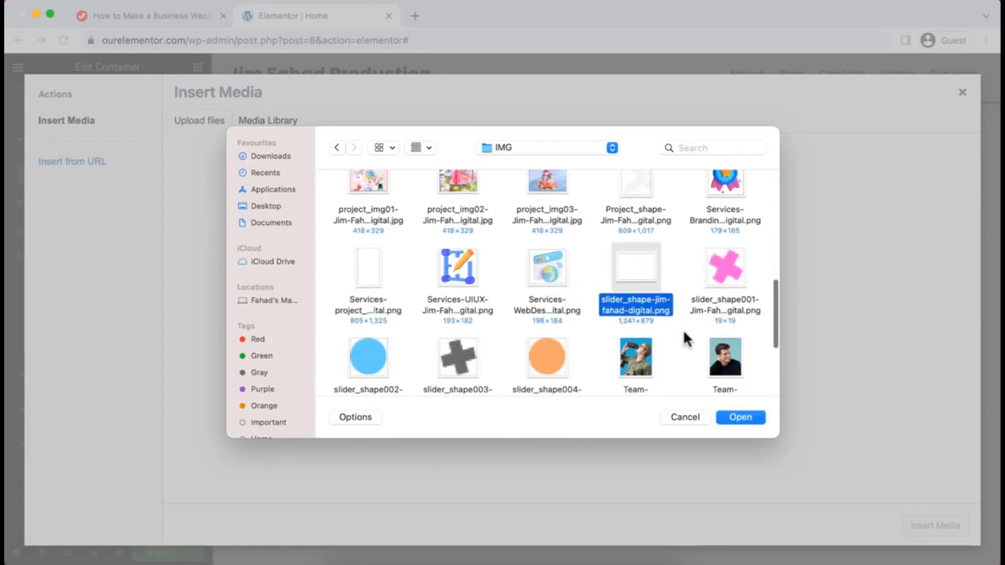
{"action": "left_click", "coordinate": [738, 419]}
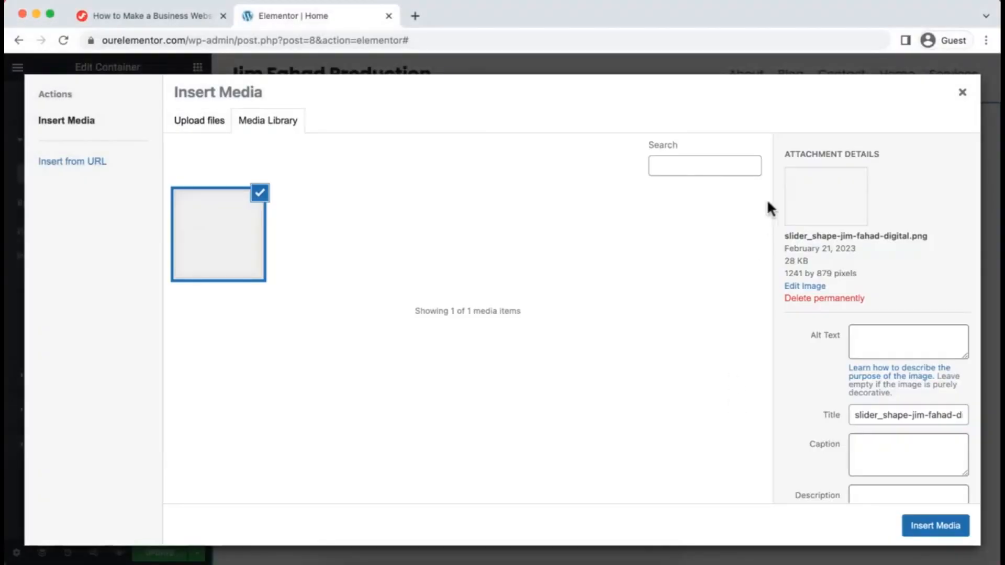
{"action": "left_click", "coordinate": [926, 526]}
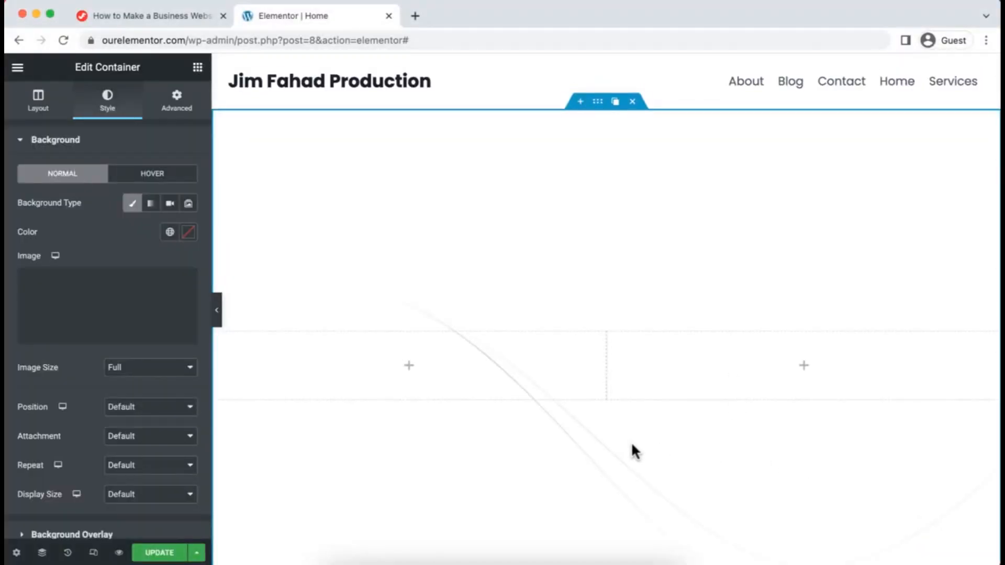
Set the container's background image position to Center Right.
{"action": "scroll", "coordinate": [672, 464], "scroll_direction": "down", "scroll_amount": 2}
{"action": "scroll", "coordinate": [674, 464], "scroll_direction": "down", "scroll_amount": 1}
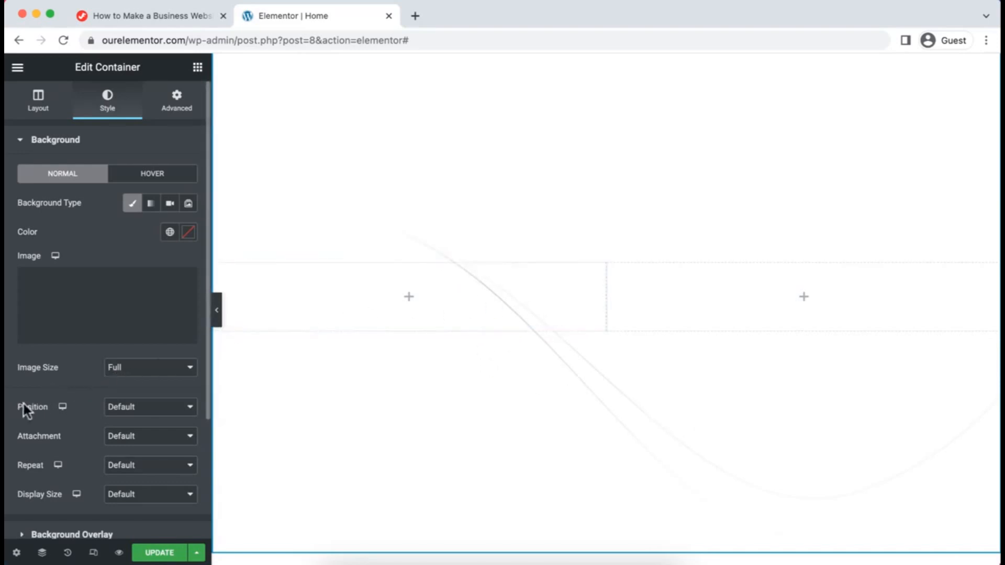
{"action": "left_click", "coordinate": [133, 409]}
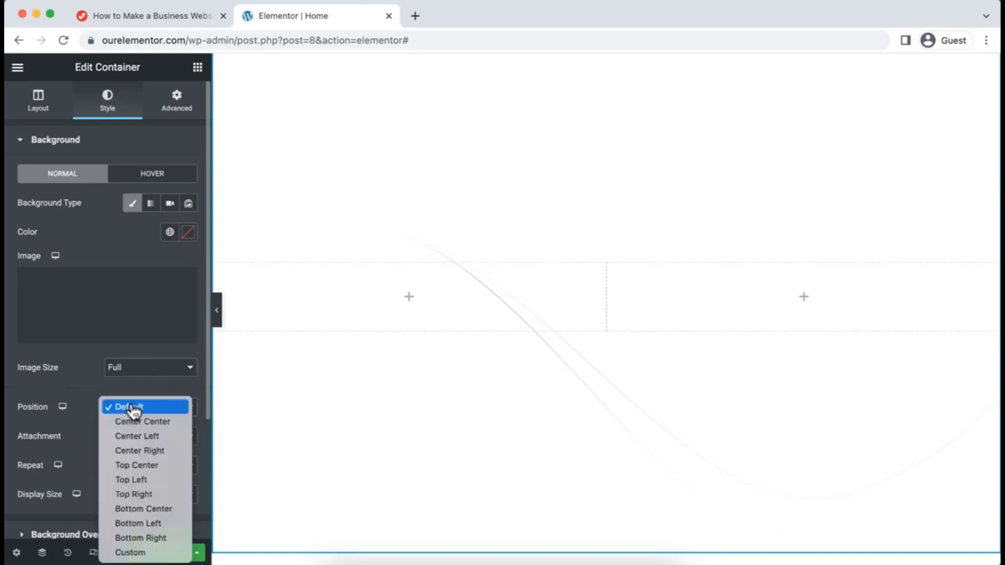
{"action": "left_click", "coordinate": [134, 450]}
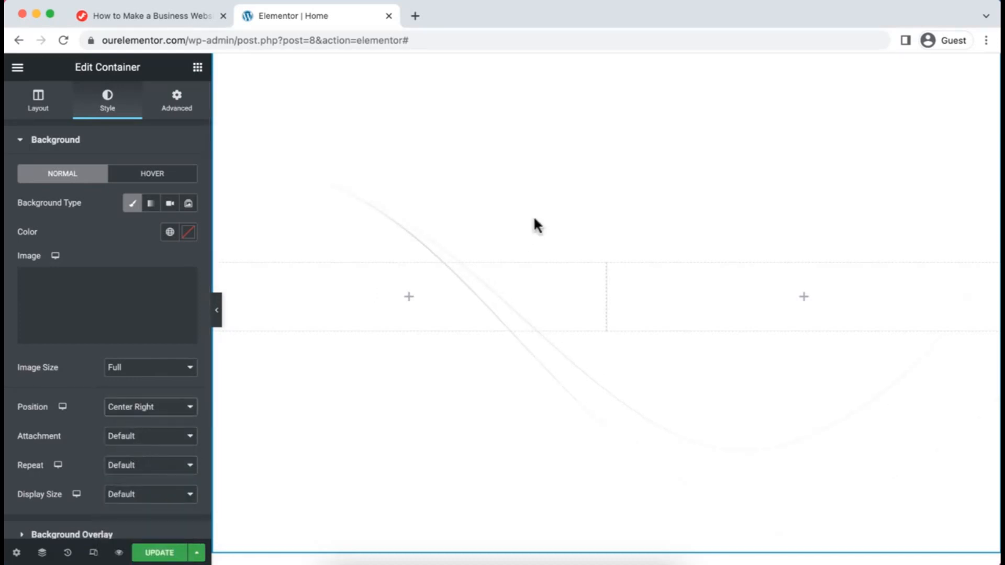
Unlink the container padding and give it 20 px on the right and left.
{"action": "scroll", "coordinate": [533, 215], "scroll_direction": "up", "scroll_amount": 2}
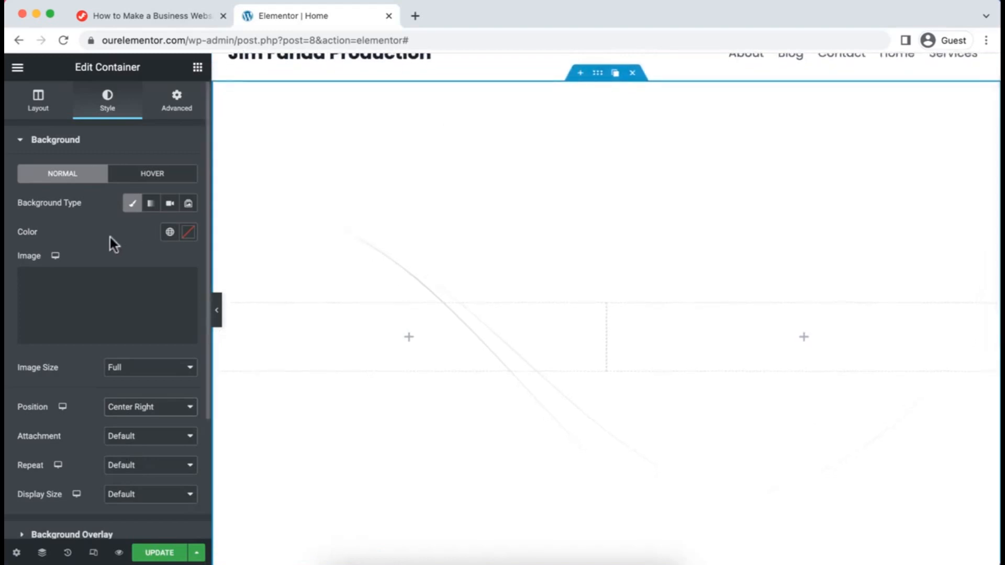
{"action": "left_click", "coordinate": [178, 102]}
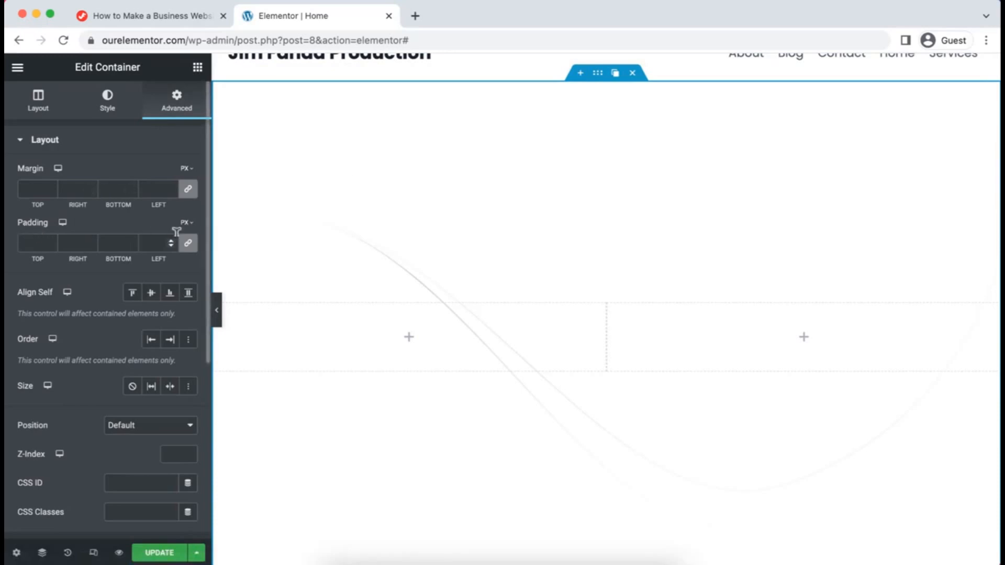
{"action": "left_click", "coordinate": [188, 246]}
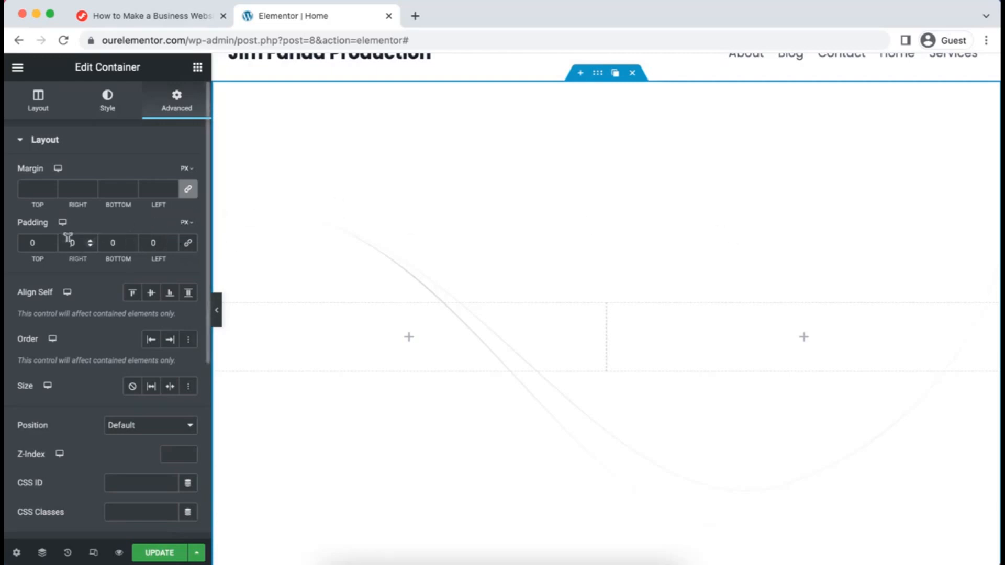
{"action": "left_click", "coordinate": [70, 243]}
{"action": "type", "text": "2"}
{"action": "left_click", "coordinate": [151, 243]}
{"action": "type", "text": "2"}
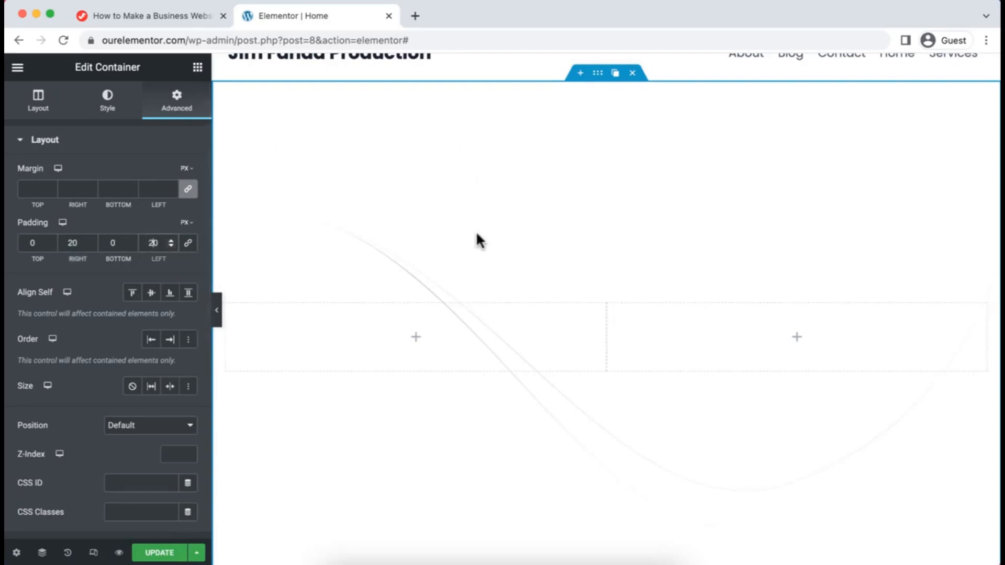
{"action": "scroll", "coordinate": [476, 230], "scroll_direction": "down", "scroll_amount": 2}
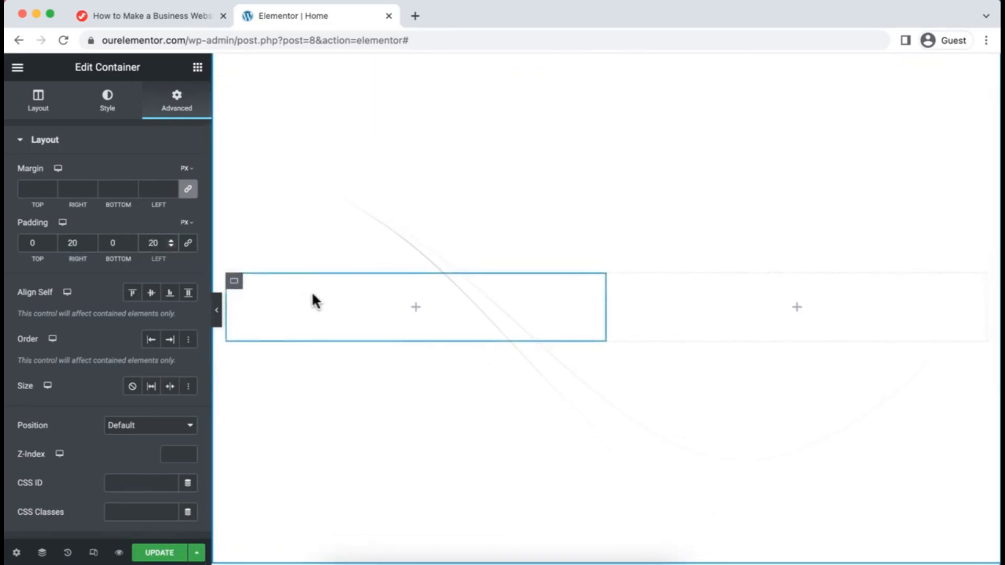
Add a Heading widget to the left column reading 'Digital Agency Business Make Big Deal.'.
{"action": "left_click", "coordinate": [234, 282]}
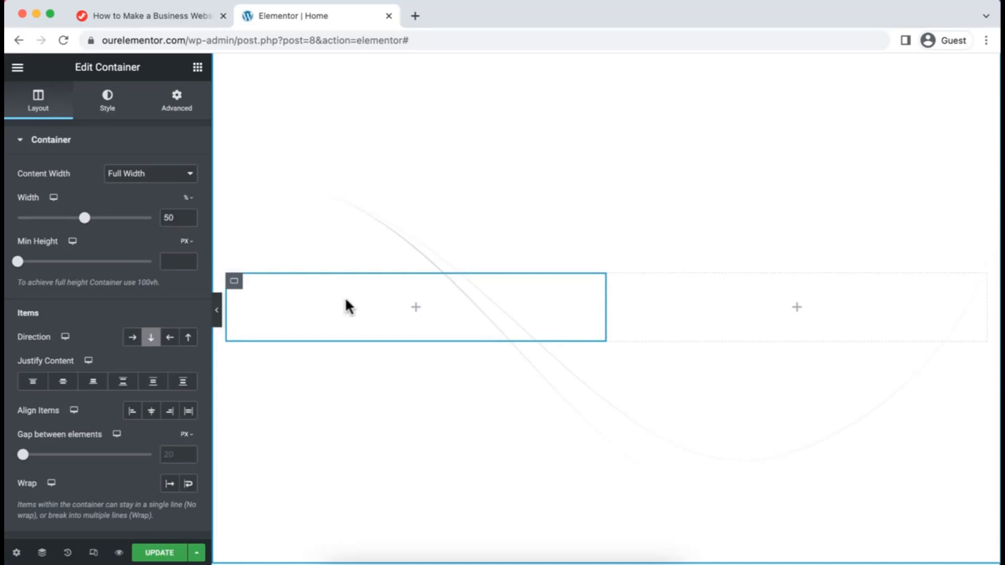
{"action": "left_click", "coordinate": [417, 309]}
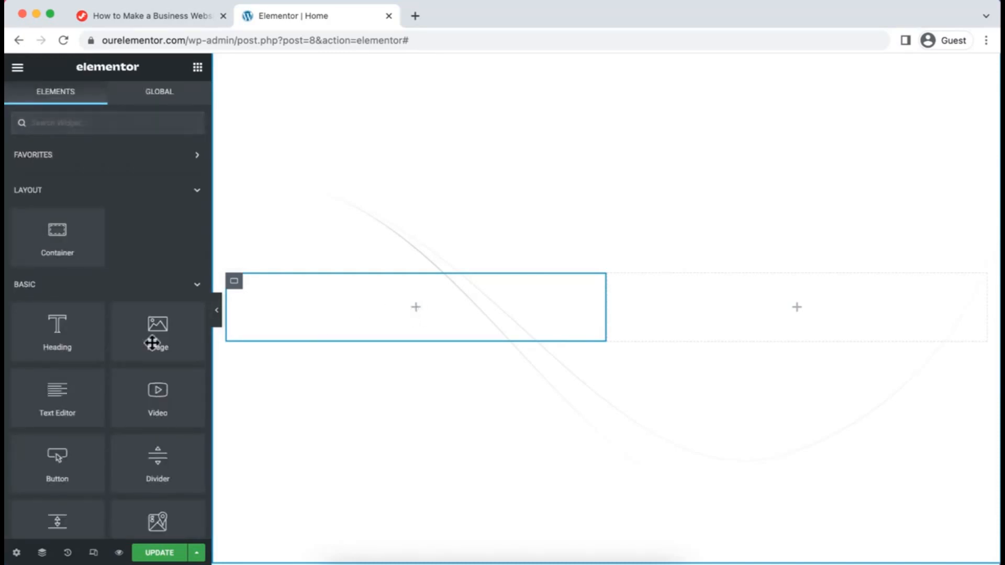
{"action": "left_click_drag", "start_coordinate": [49, 336], "coordinate": [367, 312]}
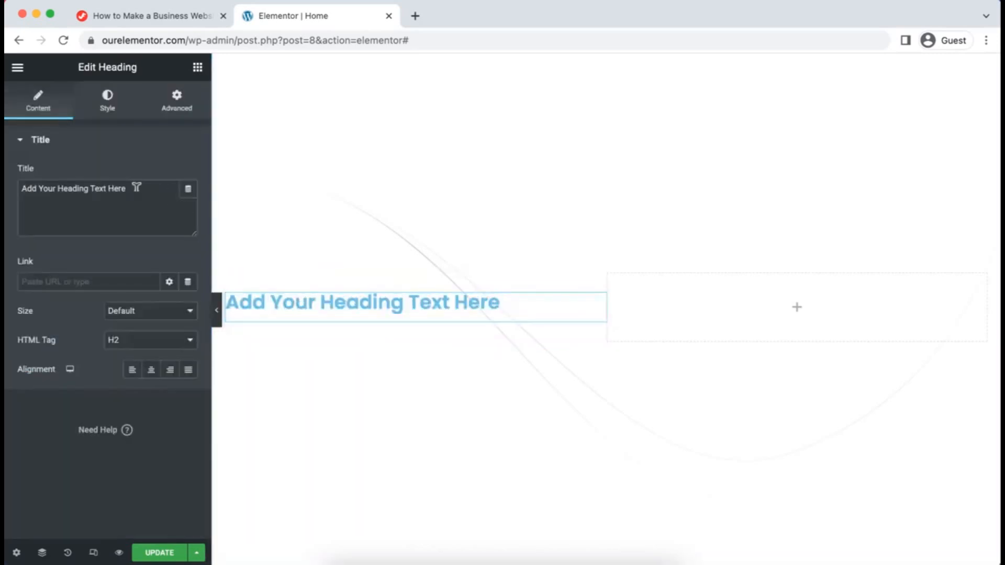
{"action": "left_click_drag", "start_coordinate": [133, 187], "coordinate": [8, 195]}
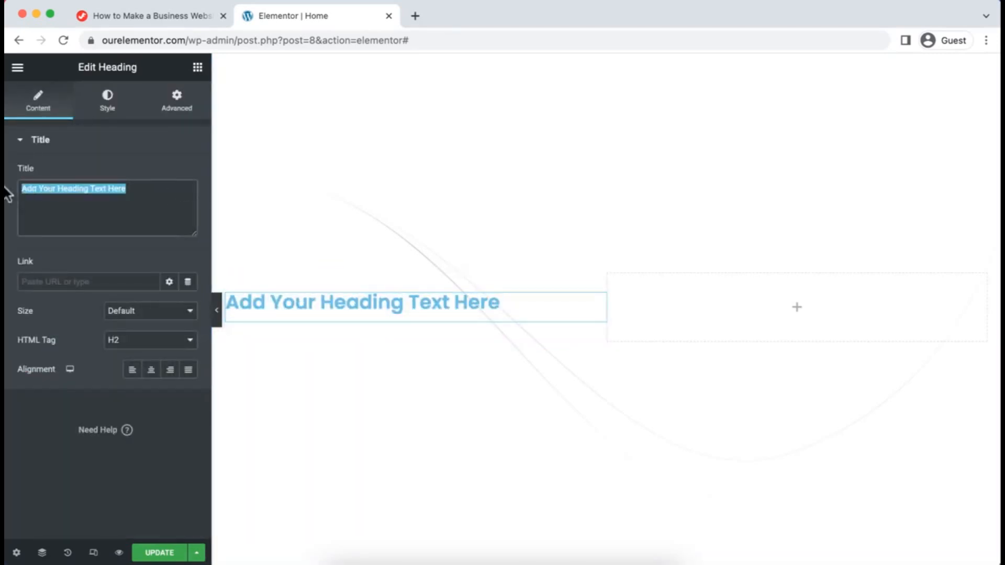
{"action": "type", "text": "Digital Agency Business Make Big Deal."}
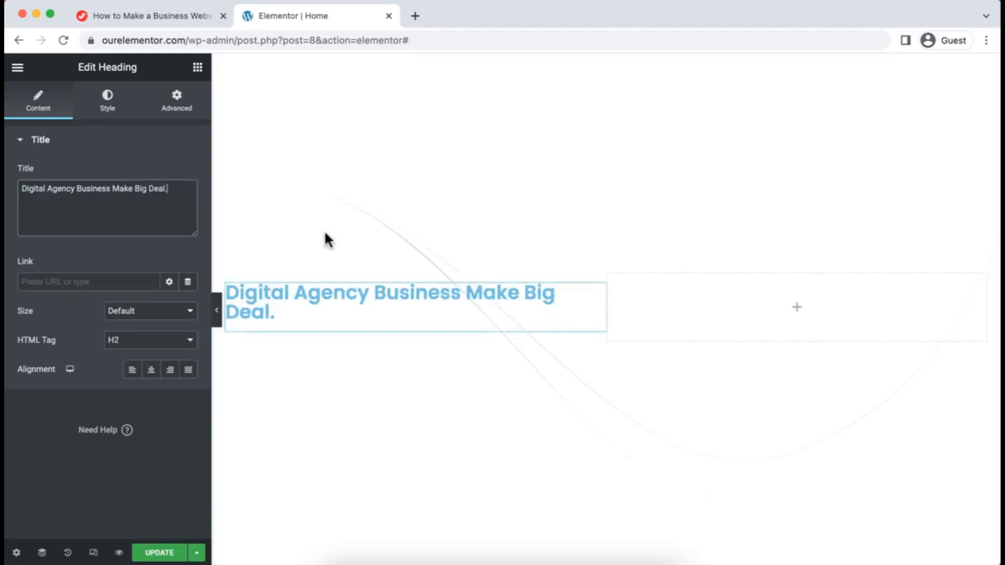
Set the heading colour to the global Main Black.
{"action": "left_click", "coordinate": [108, 110]}
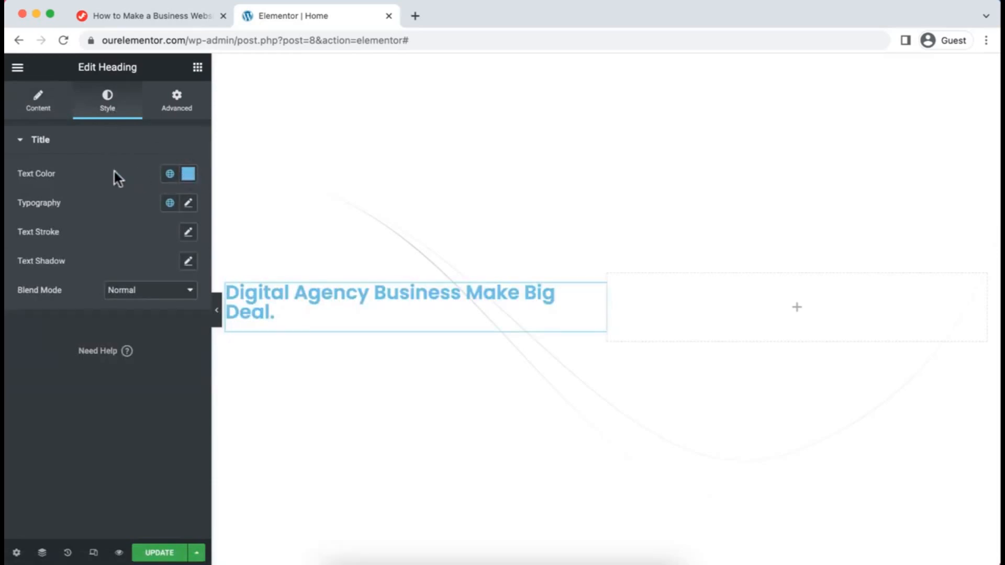
{"action": "left_click", "coordinate": [170, 176]}
{"action": "scroll", "coordinate": [99, 296], "scroll_direction": "down", "scroll_amount": 5}
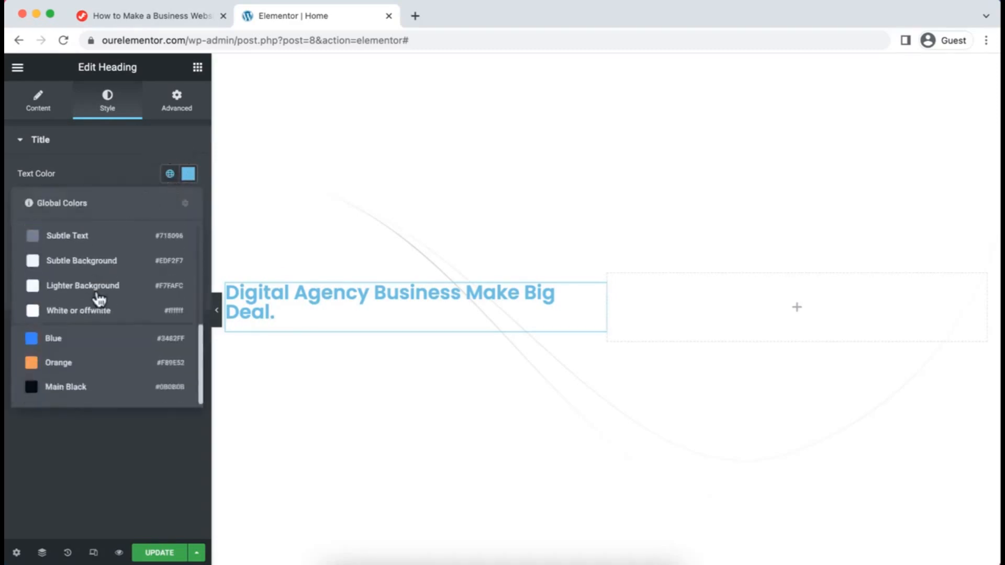
{"action": "left_click", "coordinate": [86, 387]}
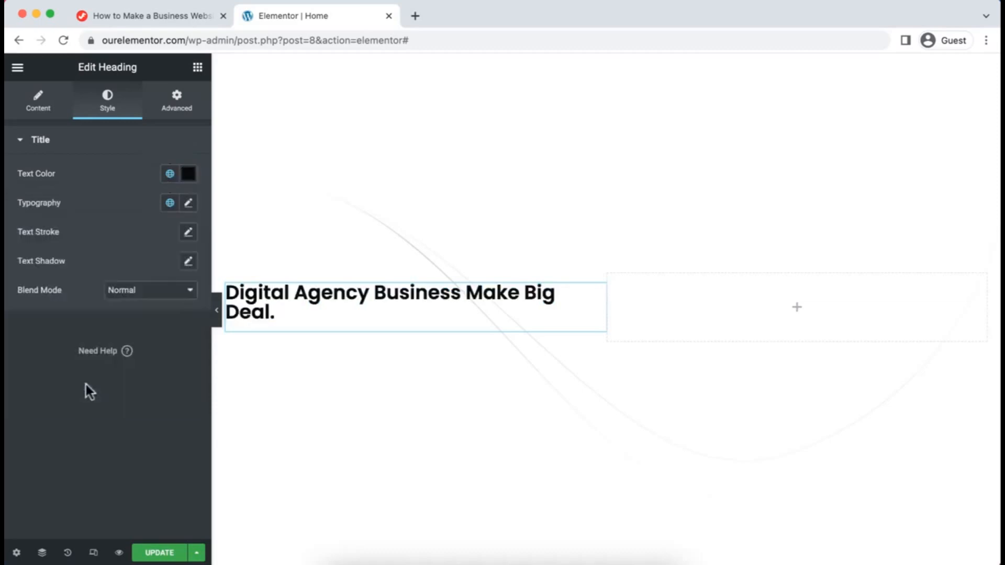
Make the heading font 65 px Poppins with weight 700 bold.
{"action": "left_click", "coordinate": [188, 204]}
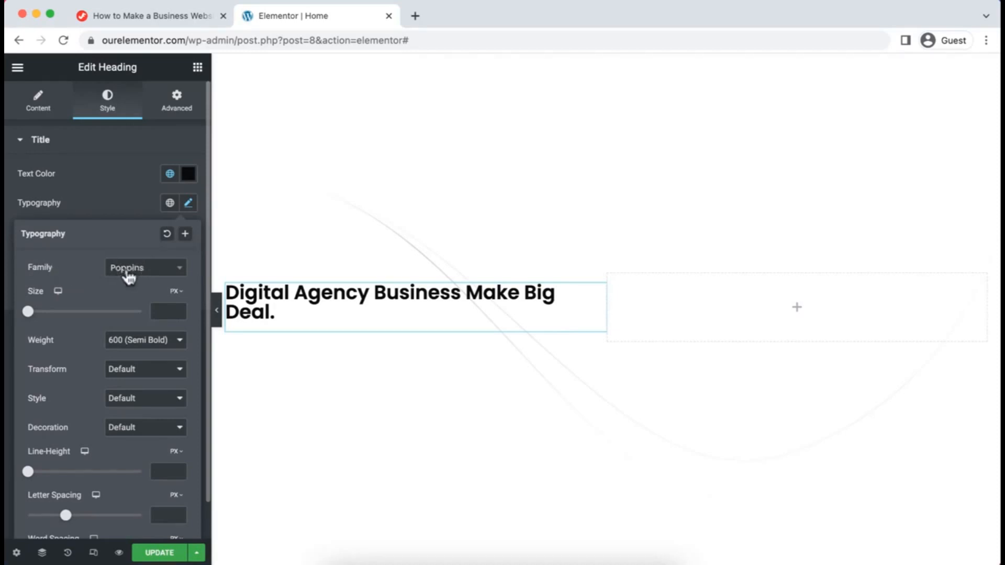
{"action": "left_click_drag", "start_coordinate": [30, 314], "coordinate": [69, 318]}
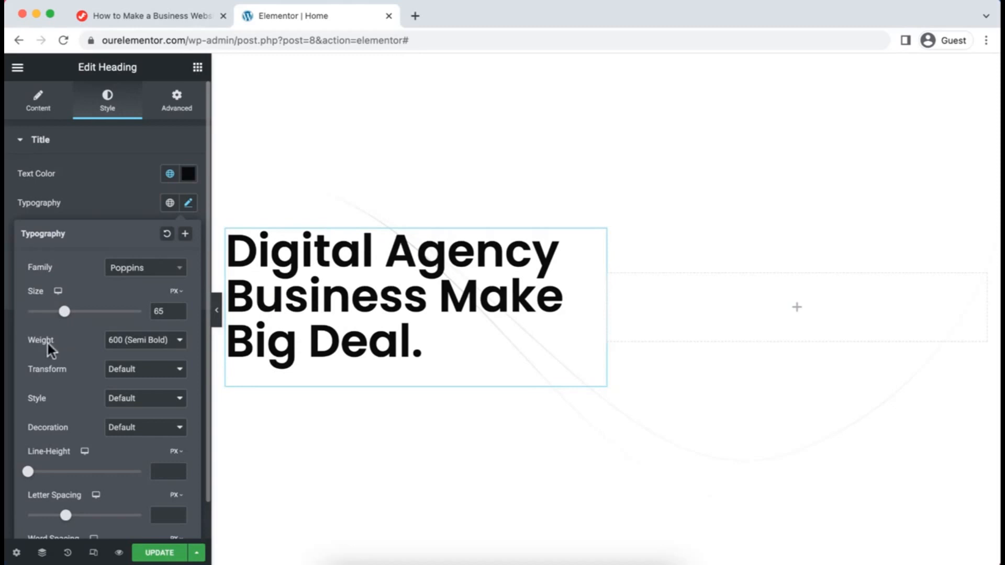
{"action": "left_click", "coordinate": [132, 346]}
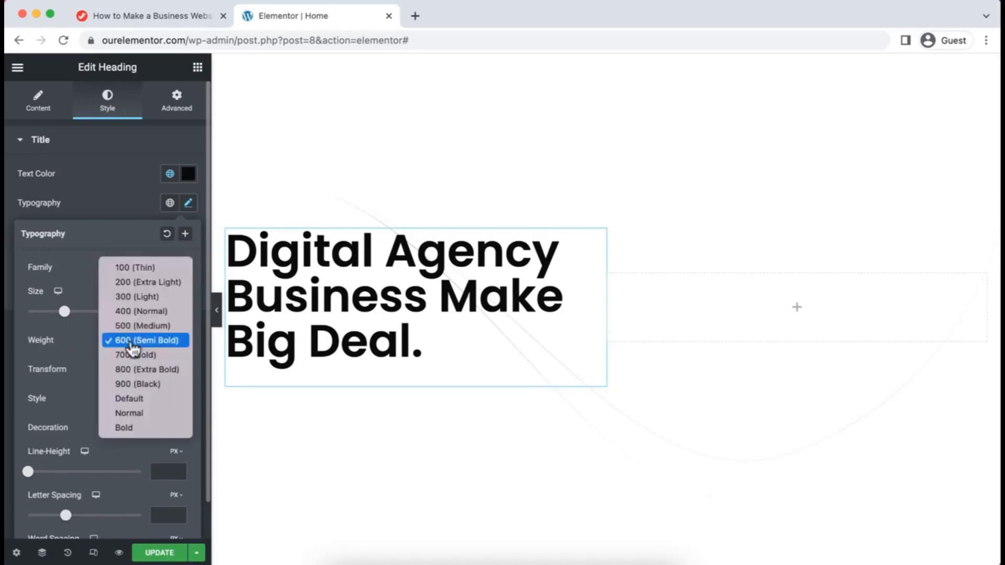
{"action": "left_click", "coordinate": [136, 356]}
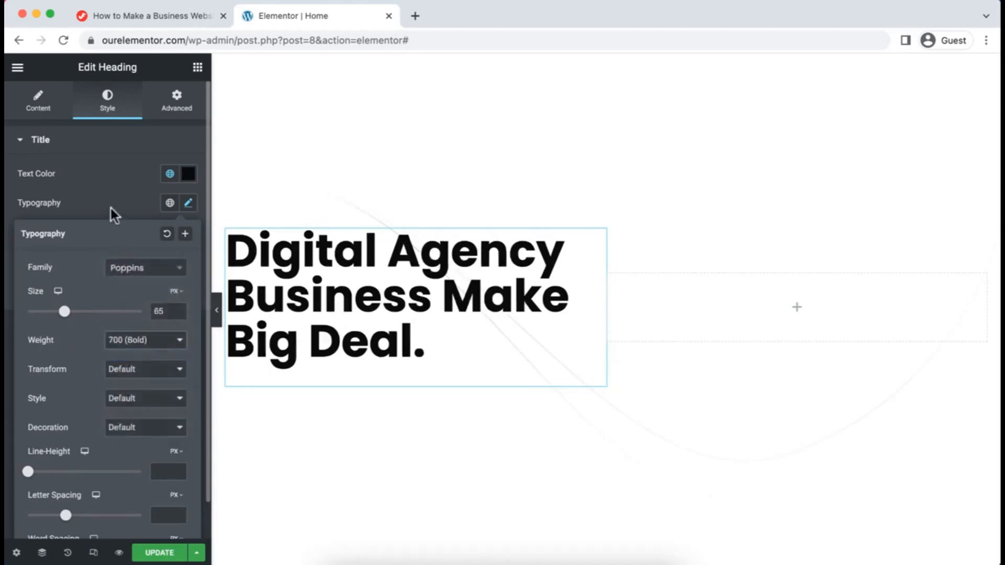
{"action": "left_click", "coordinate": [111, 208]}
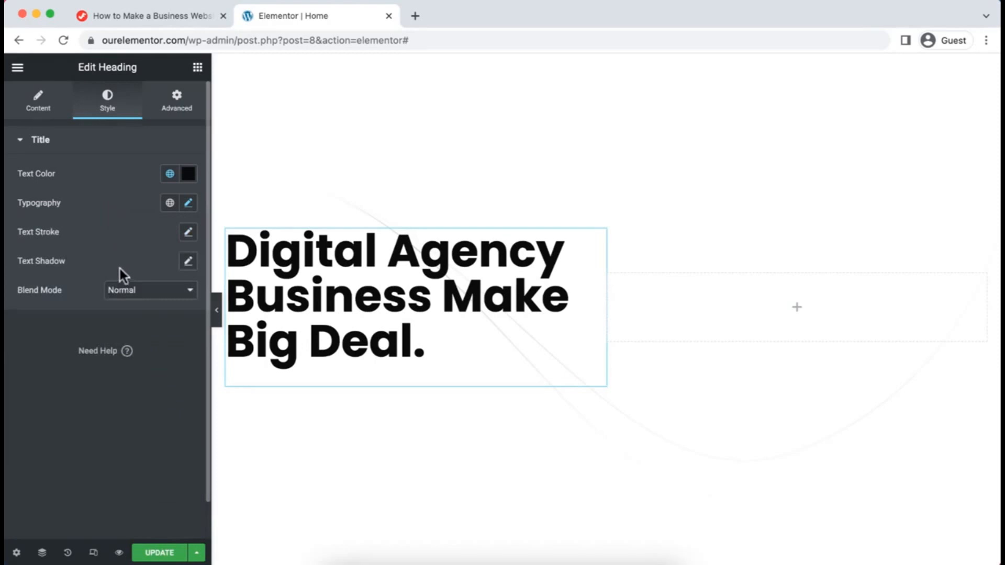
Change the heading line height from 1.3 to 1.2 em.
{"action": "left_click", "coordinate": [188, 204]}
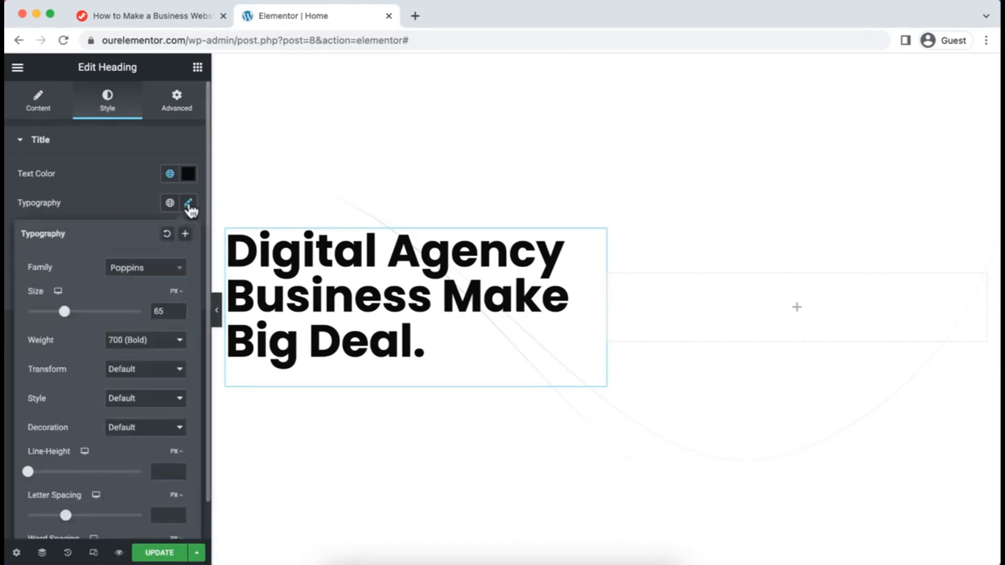
{"action": "scroll", "coordinate": [136, 403], "scroll_direction": "down", "scroll_amount": 2}
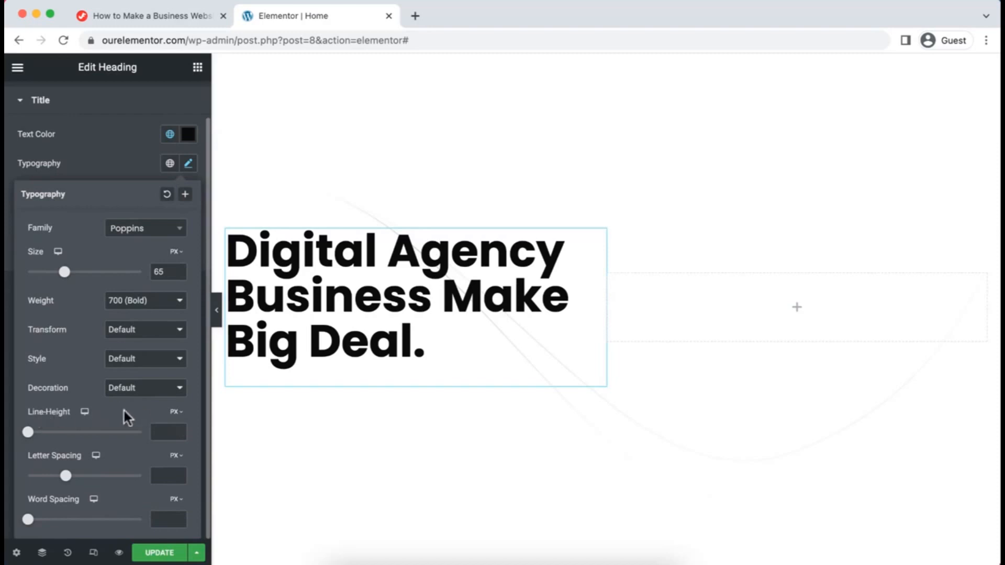
{"action": "left_click", "coordinate": [175, 413]}
{"action": "type", "text": "1.3"}
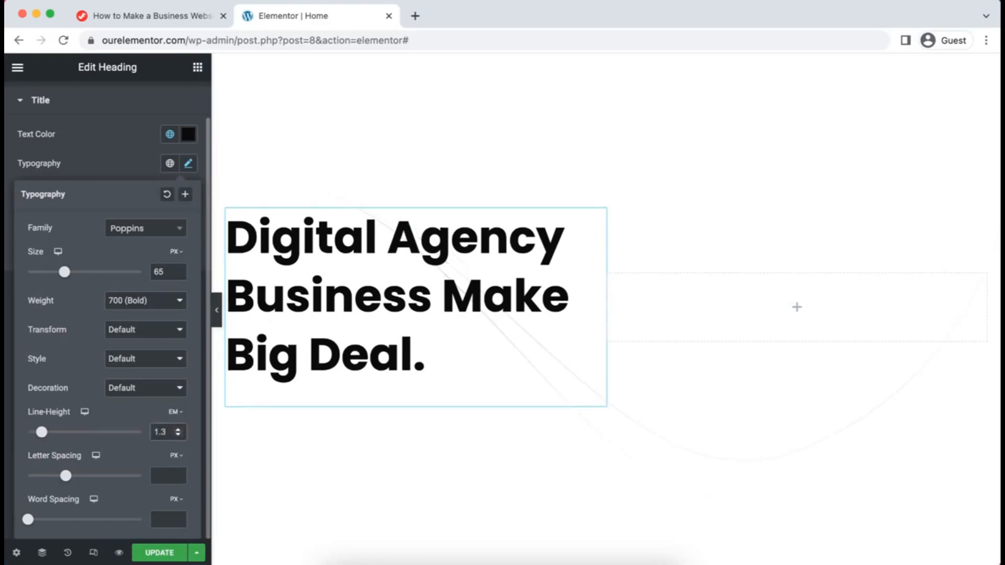
{"action": "key", "text": "BackSpace"}
{"action": "type", "text": "2"}
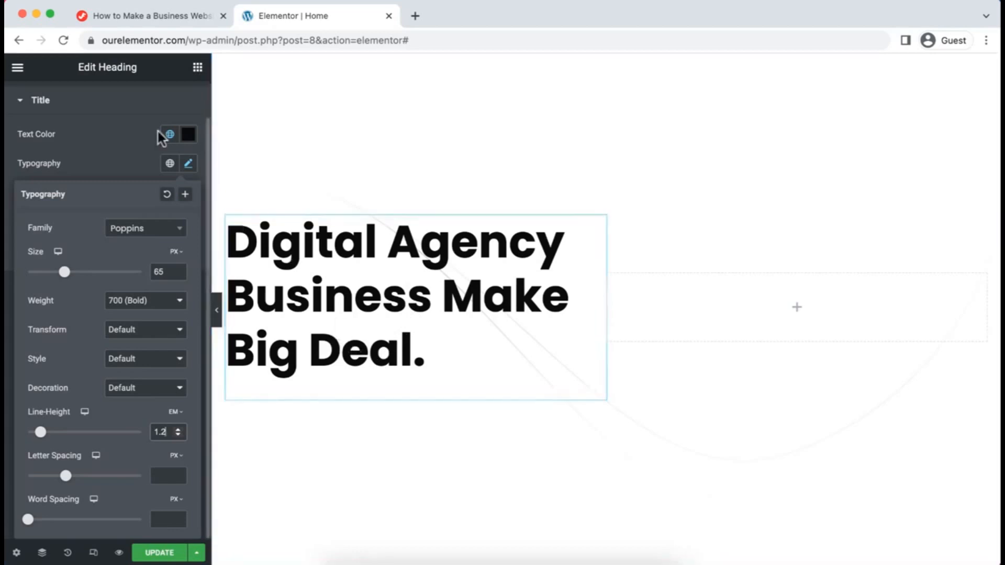
Add a Text Editor paragraph below the heading and colour its text #9e9da9.
{"action": "left_click", "coordinate": [198, 72]}
{"action": "scroll", "coordinate": [131, 285], "scroll_direction": "down", "scroll_amount": 2}
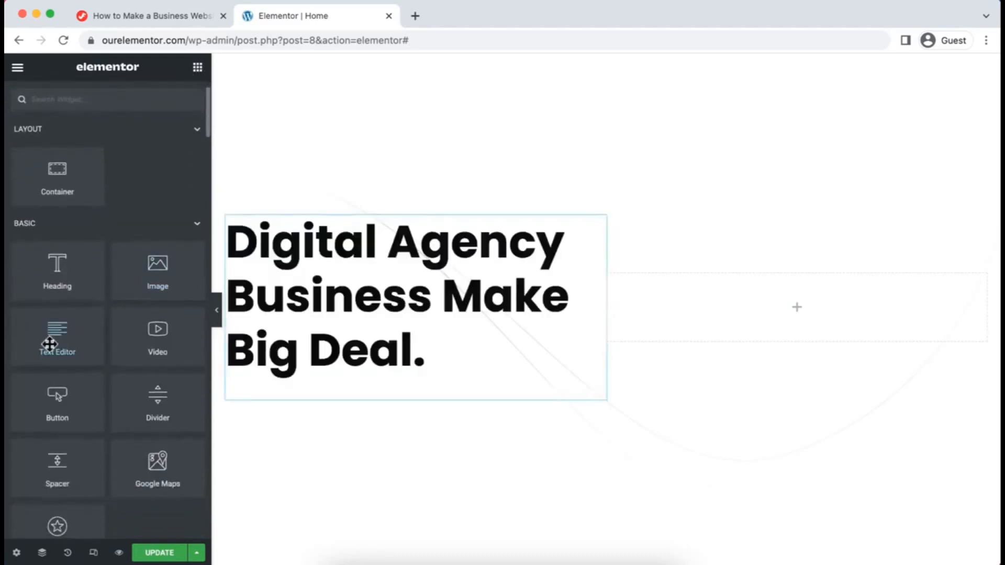
{"action": "left_click_drag", "start_coordinate": [62, 335], "coordinate": [357, 369]}
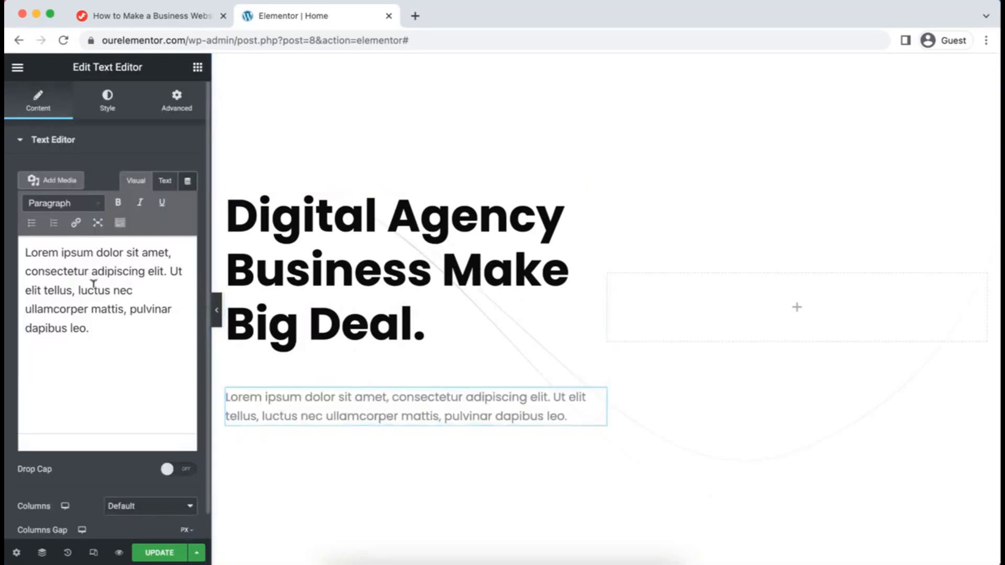
{"action": "left_click", "coordinate": [110, 104]}
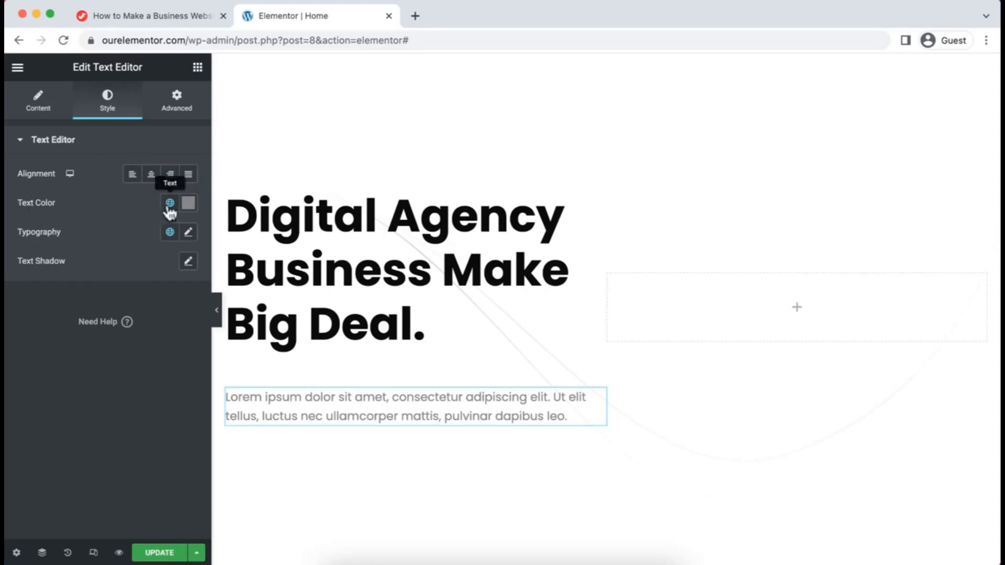
{"action": "left_click", "coordinate": [188, 203]}
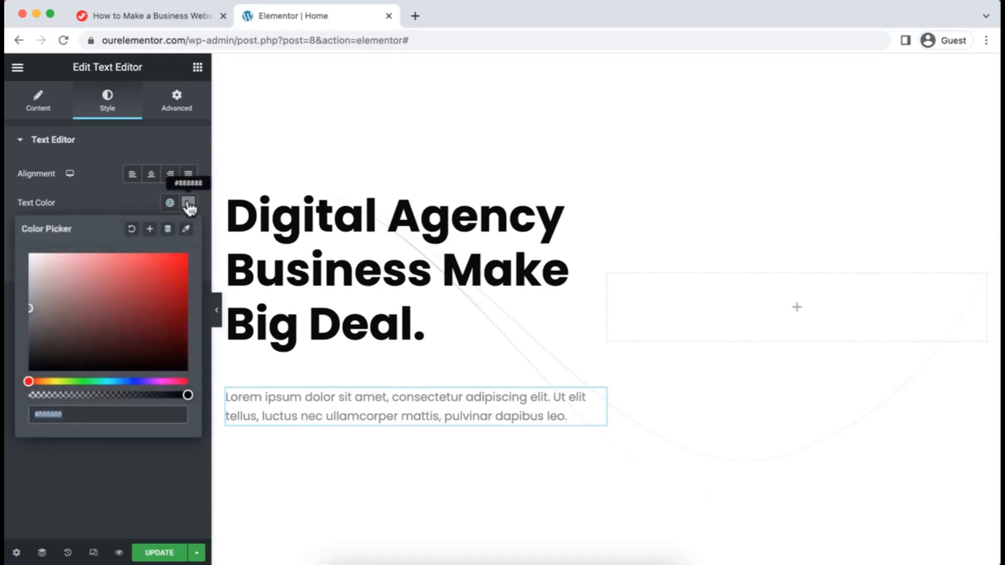
{"action": "type", "text": "#9e9da9"}
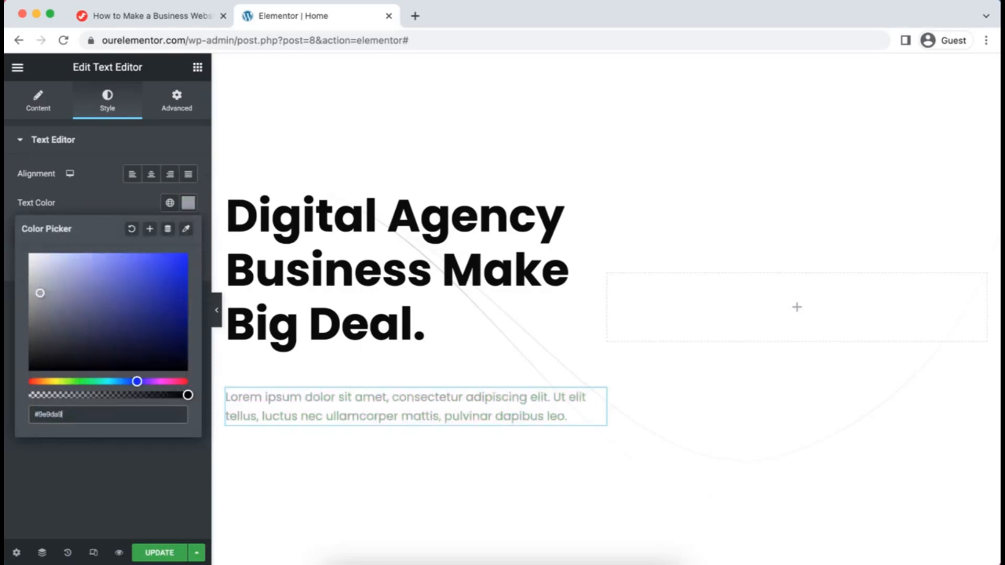
{"action": "left_click", "coordinate": [103, 203]}
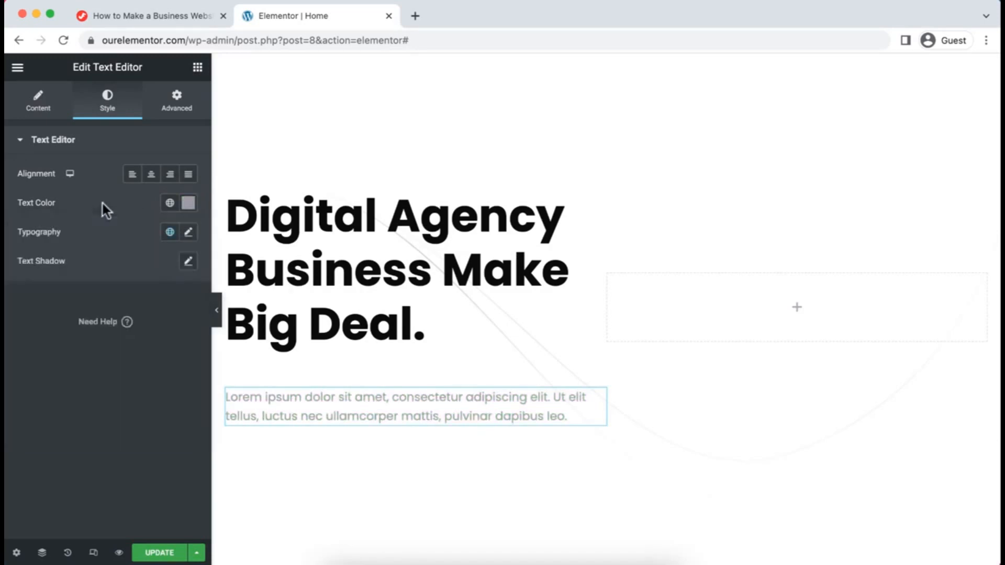
Set the paragraph typography to 18 px with Medium (500) weight.
{"action": "left_click", "coordinate": [188, 233]}
{"action": "type", "text": "16"}
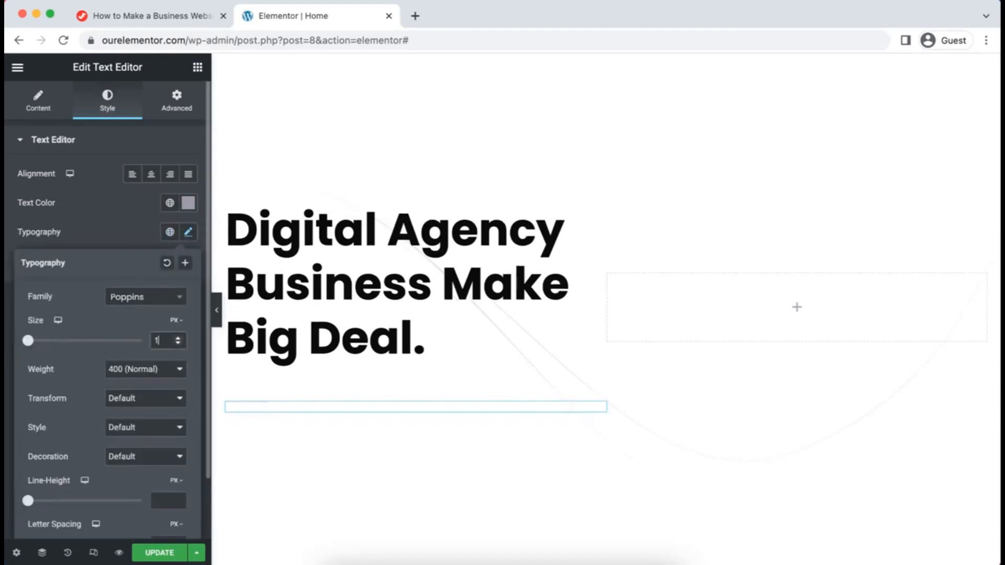
{"action": "left_click", "coordinate": [146, 370]}
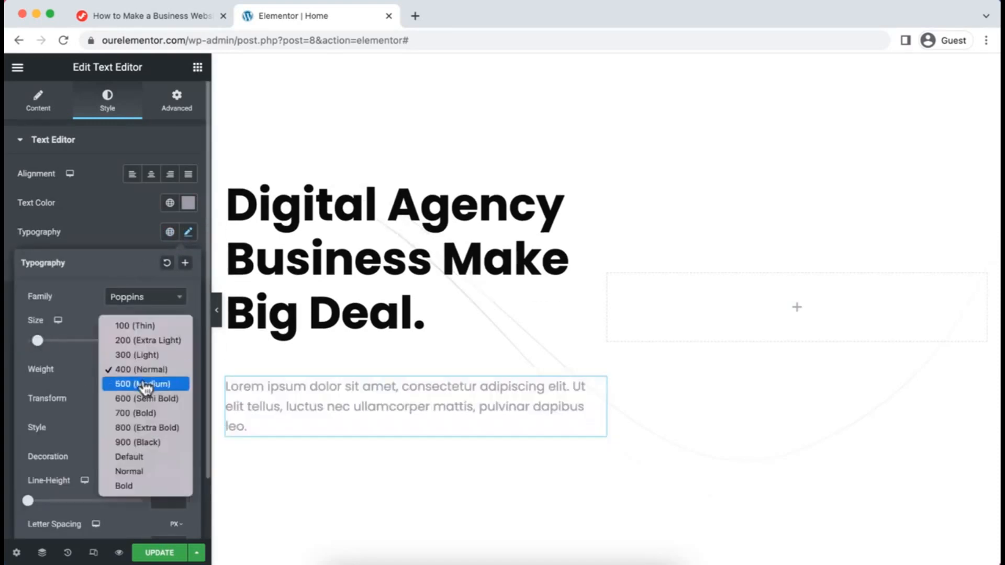
{"action": "left_click", "coordinate": [145, 384]}
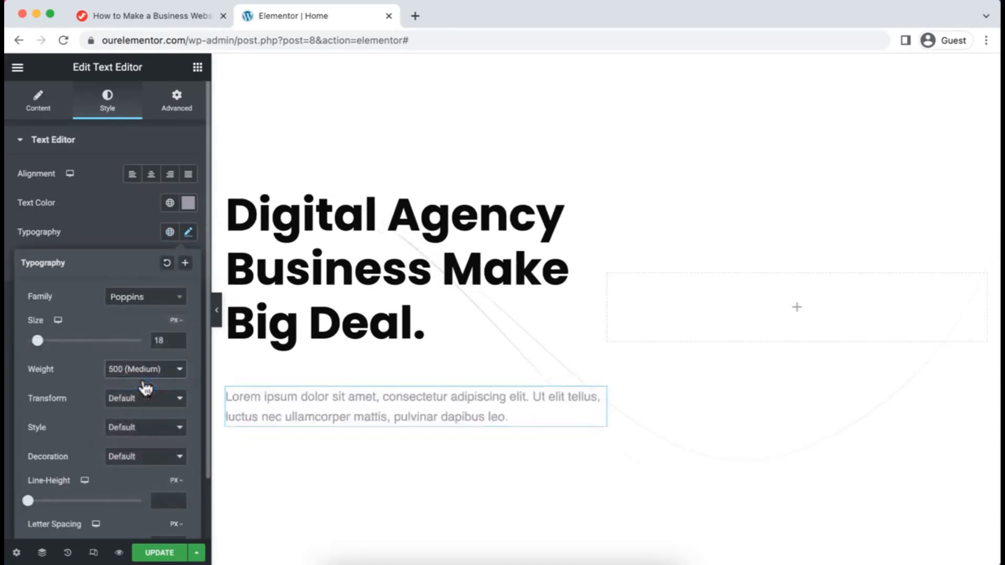
{"action": "left_click", "coordinate": [133, 232]}
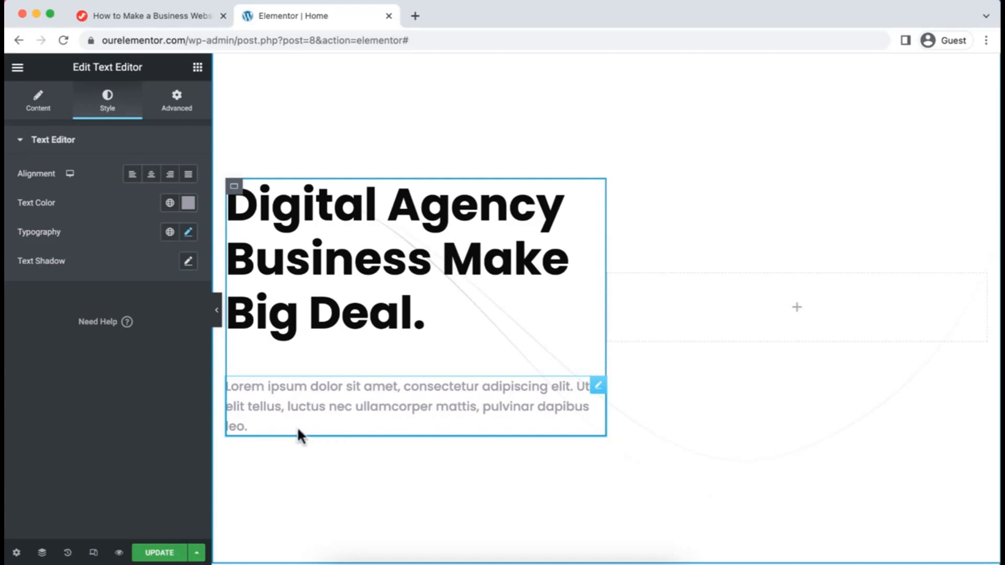
Drop an empty Container widget beneath the lorem ipsum paragraph in the left column.
{"action": "left_click", "coordinate": [198, 69]}
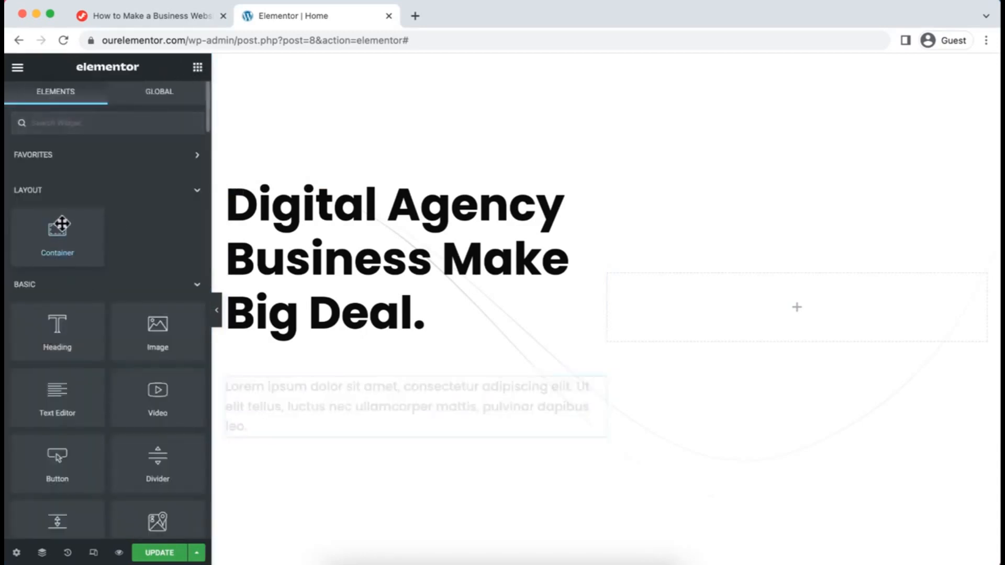
{"action": "left_click_drag", "start_coordinate": [51, 237], "coordinate": [298, 424]}
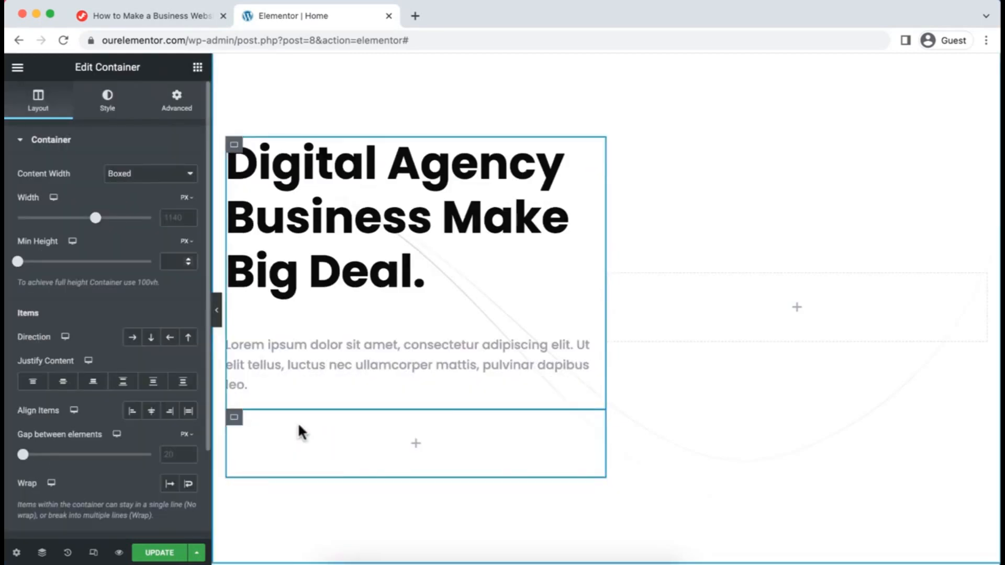
{"action": "mouse_move", "coordinate": [234, 420]}
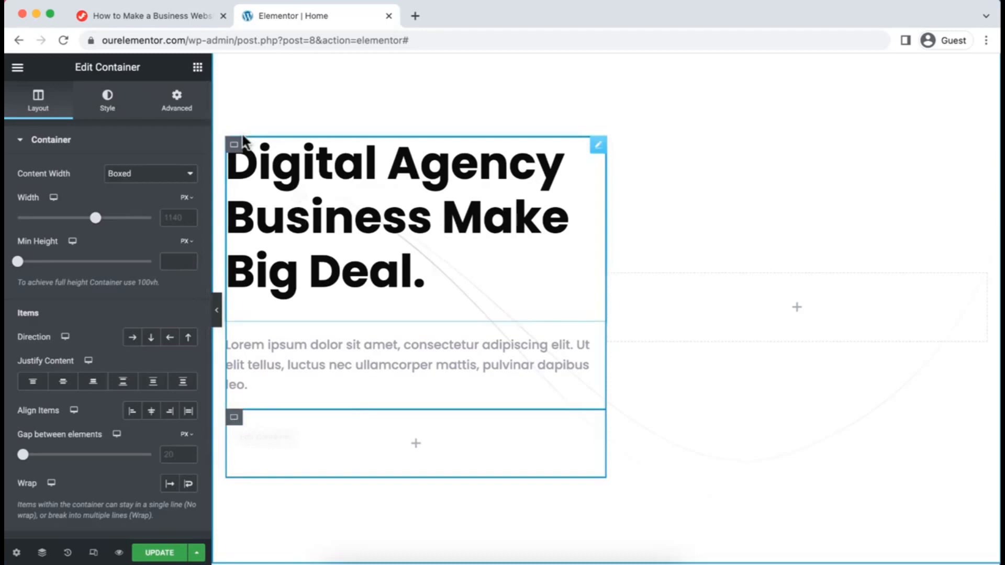
{"action": "mouse_move", "coordinate": [236, 145]}
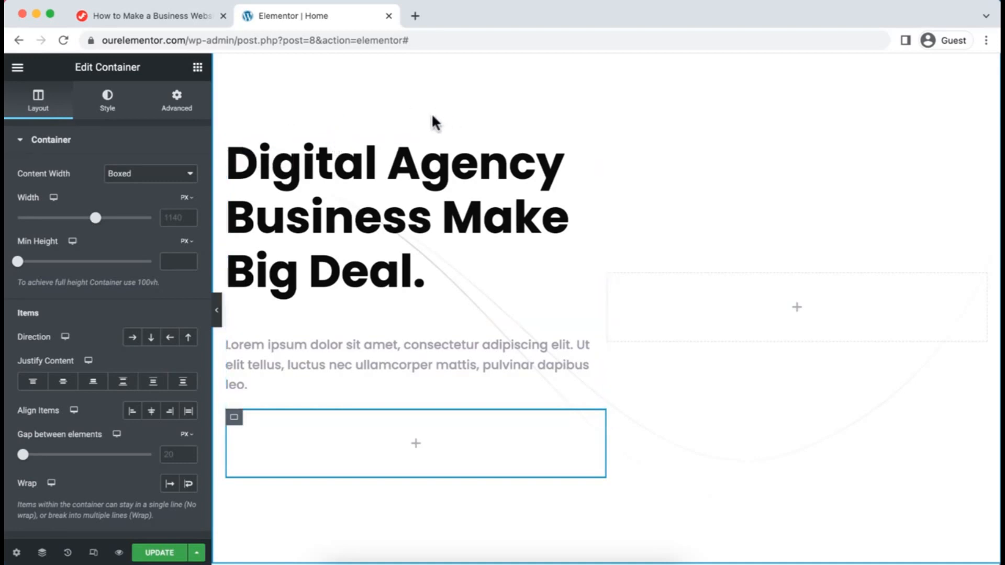
{"action": "right_click", "coordinate": [465, 120]}
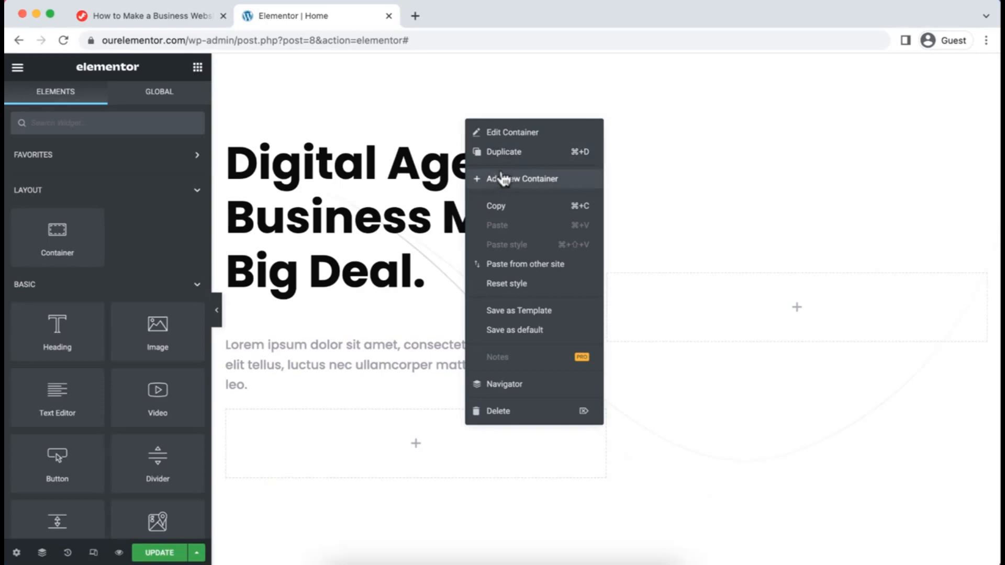
{"action": "left_click", "coordinate": [513, 384]}
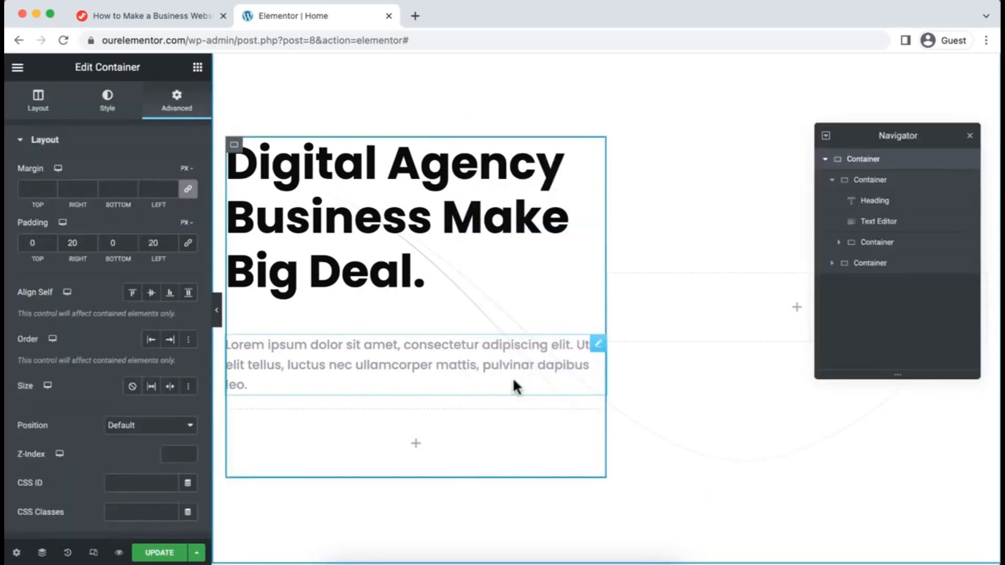
{"action": "left_click", "coordinate": [826, 160]}
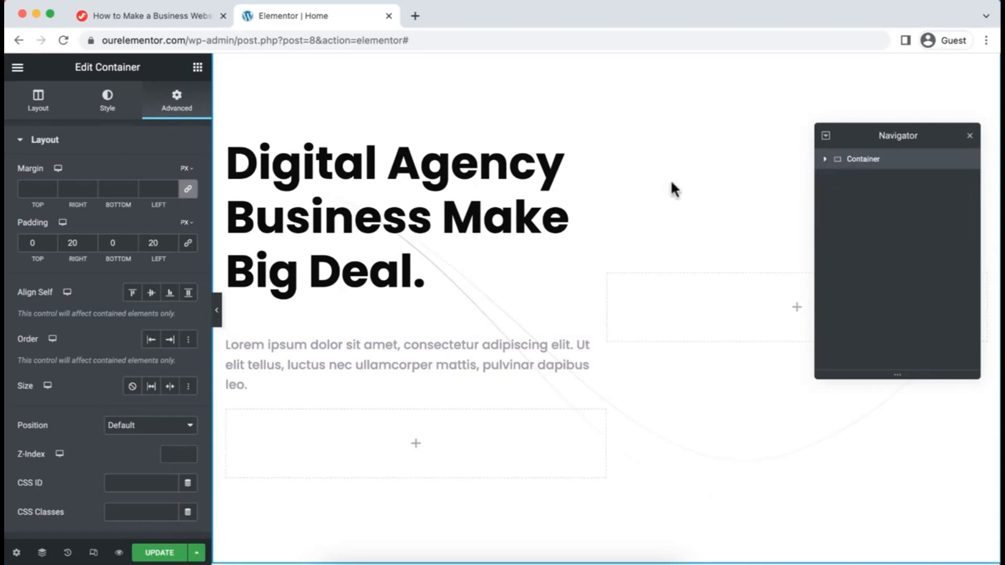
{"action": "scroll", "coordinate": [671, 183], "scroll_direction": "up", "scroll_amount": 2}
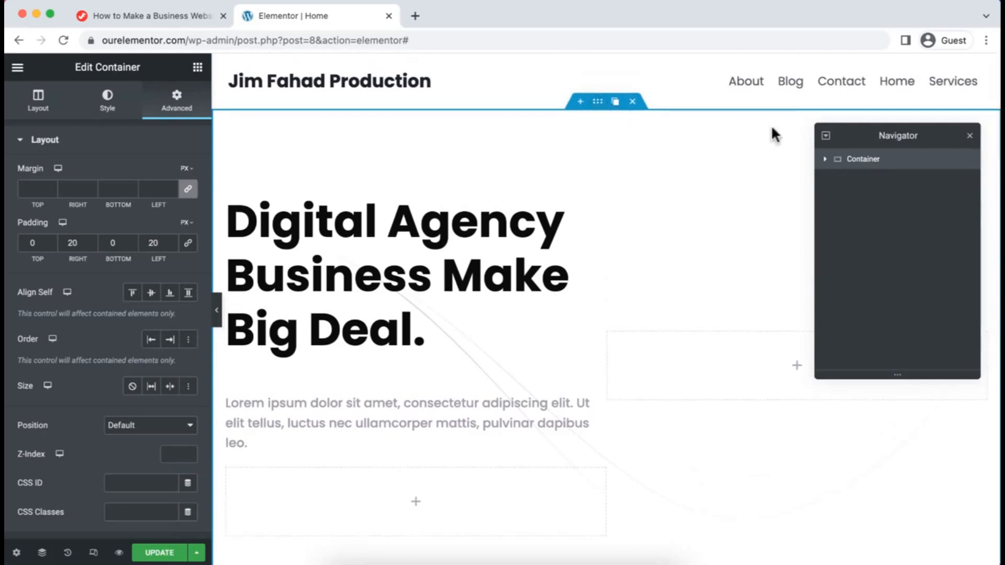
{"action": "left_click", "coordinate": [825, 159]}
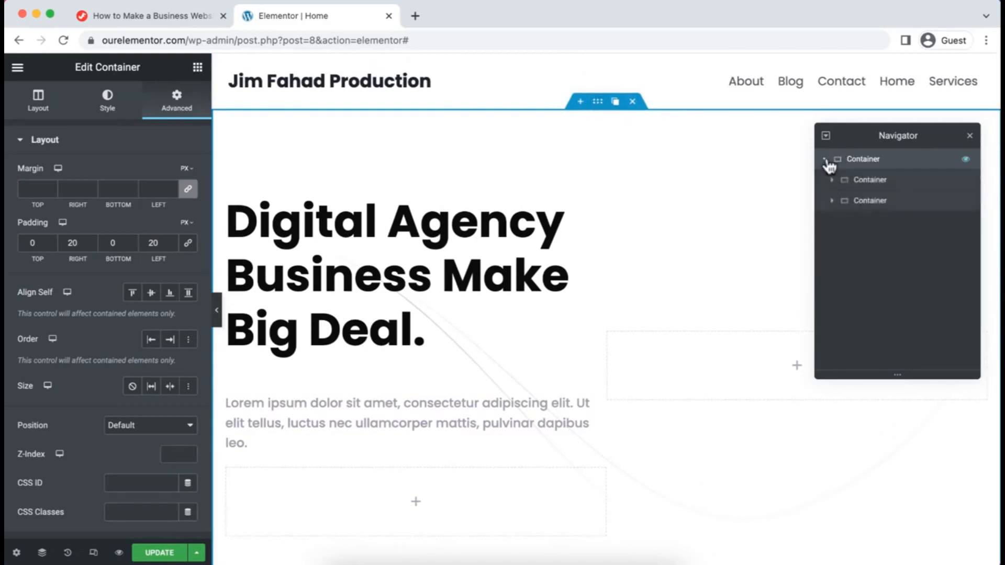
{"action": "left_click", "coordinate": [861, 183]}
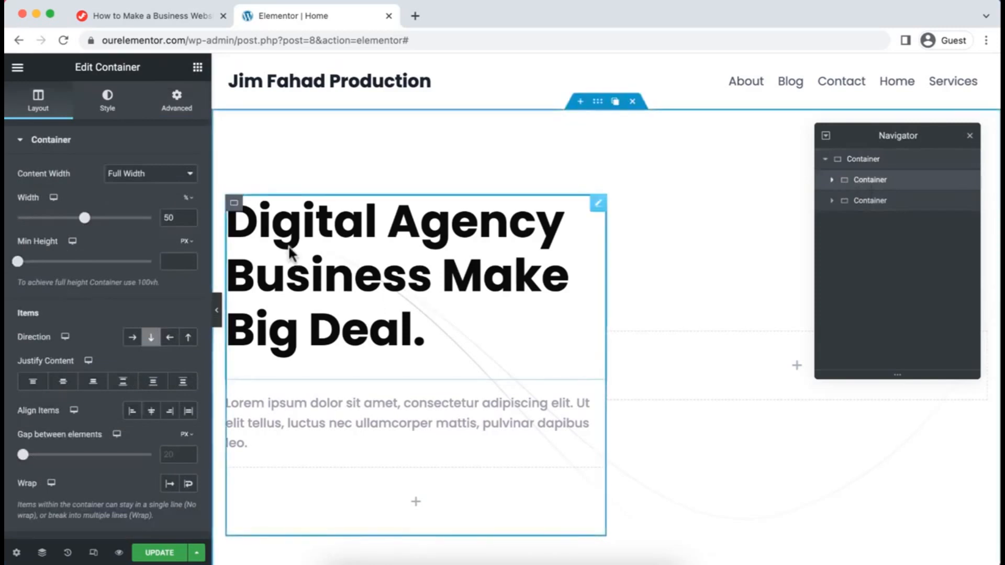
{"action": "left_click", "coordinate": [882, 207]}
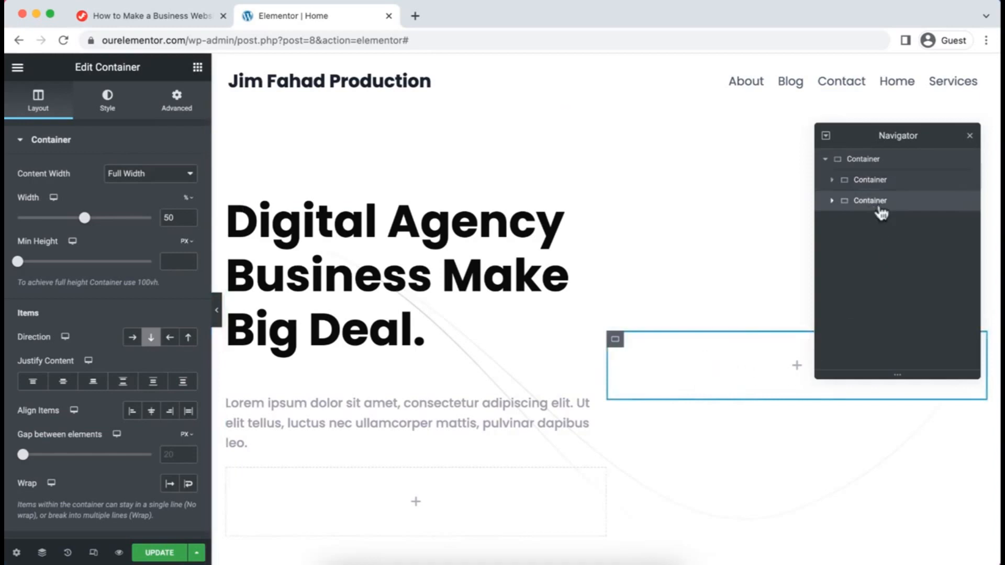
{"action": "left_click", "coordinate": [870, 182]}
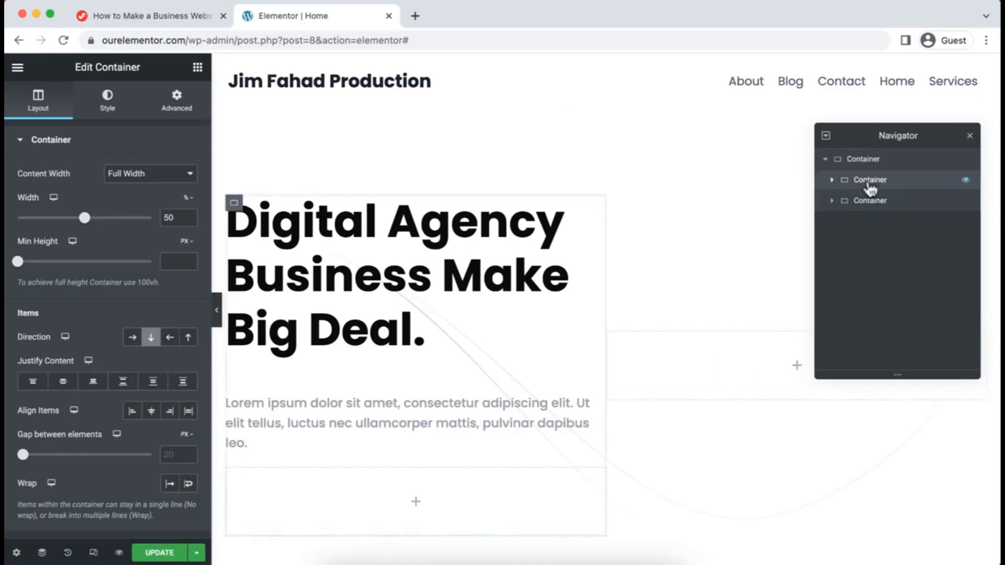
{"action": "left_click", "coordinate": [832, 180]}
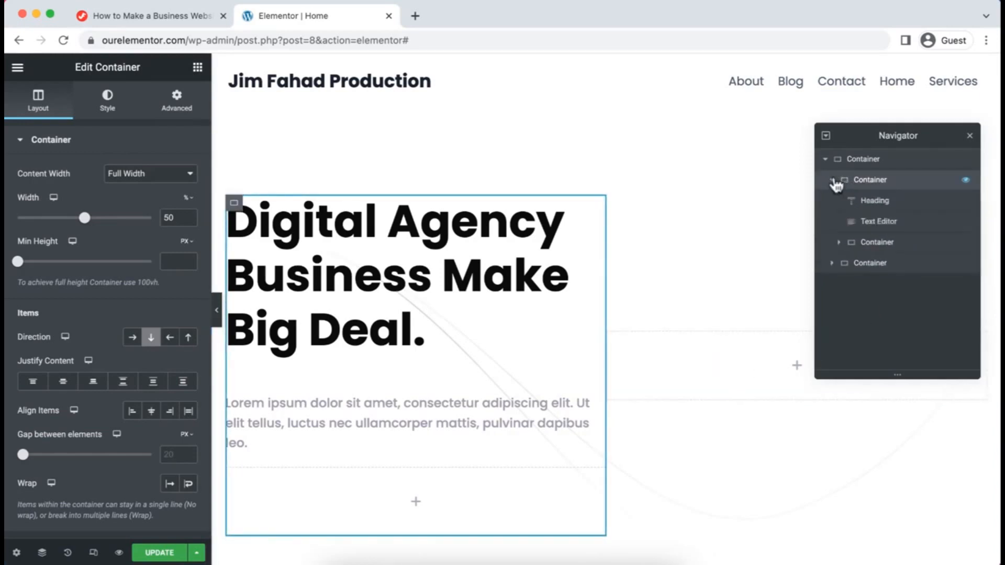
{"action": "left_click", "coordinate": [875, 207]}
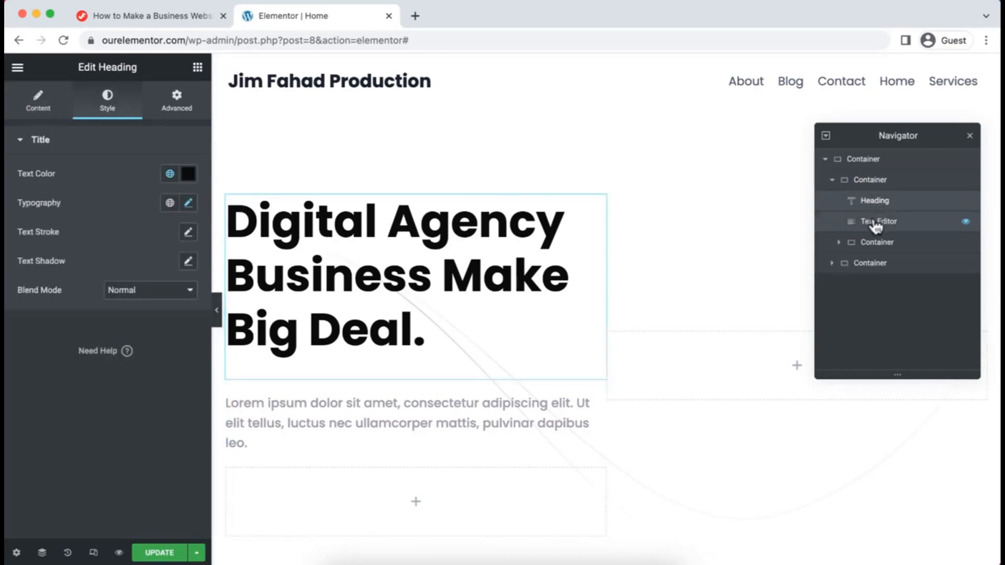
{"action": "left_click", "coordinate": [876, 224]}
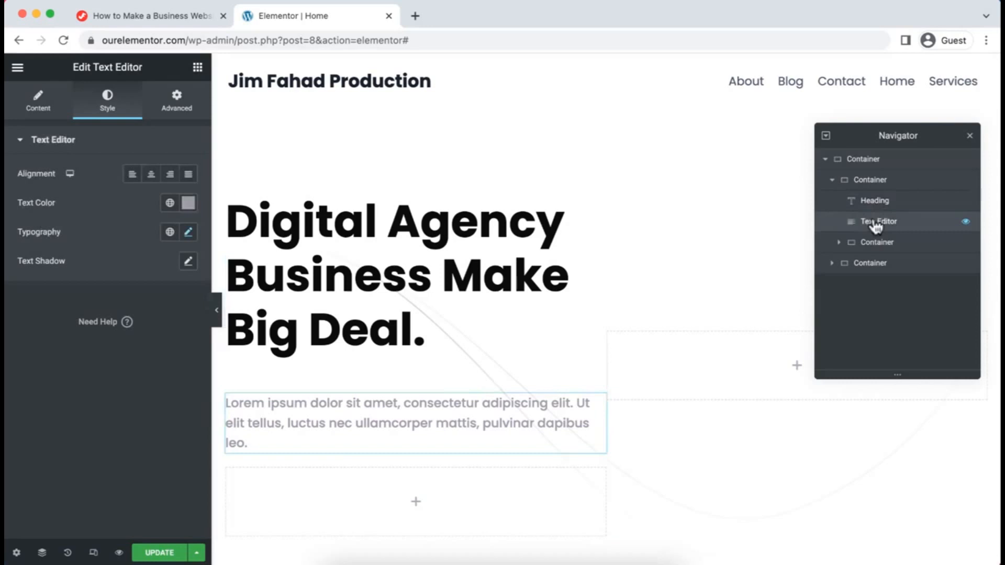
{"action": "left_click", "coordinate": [867, 245]}
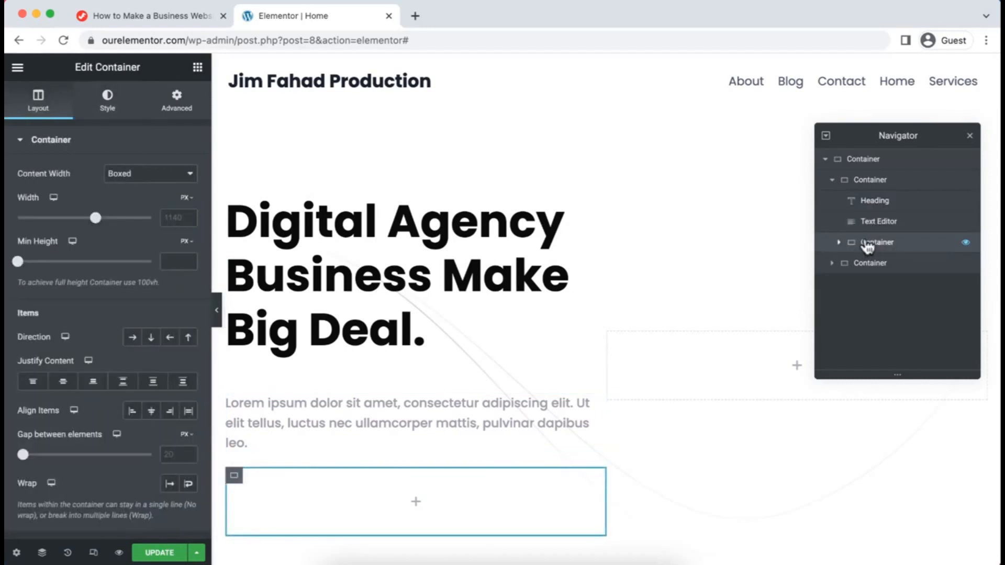
{"action": "left_click", "coordinate": [840, 244]}
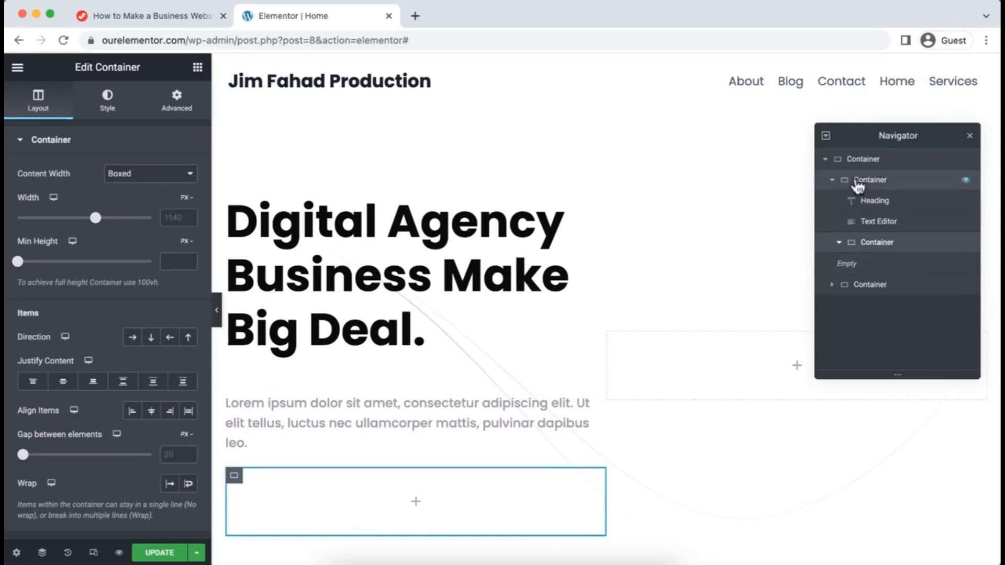
{"action": "left_click", "coordinate": [969, 137]}
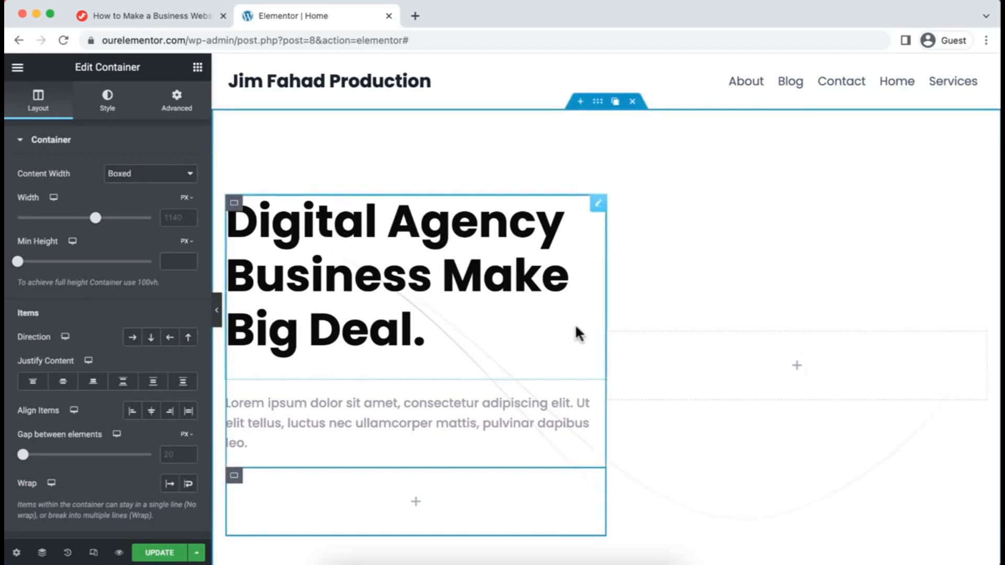
{"action": "scroll", "coordinate": [575, 323], "scroll_direction": "down", "scroll_amount": 2}
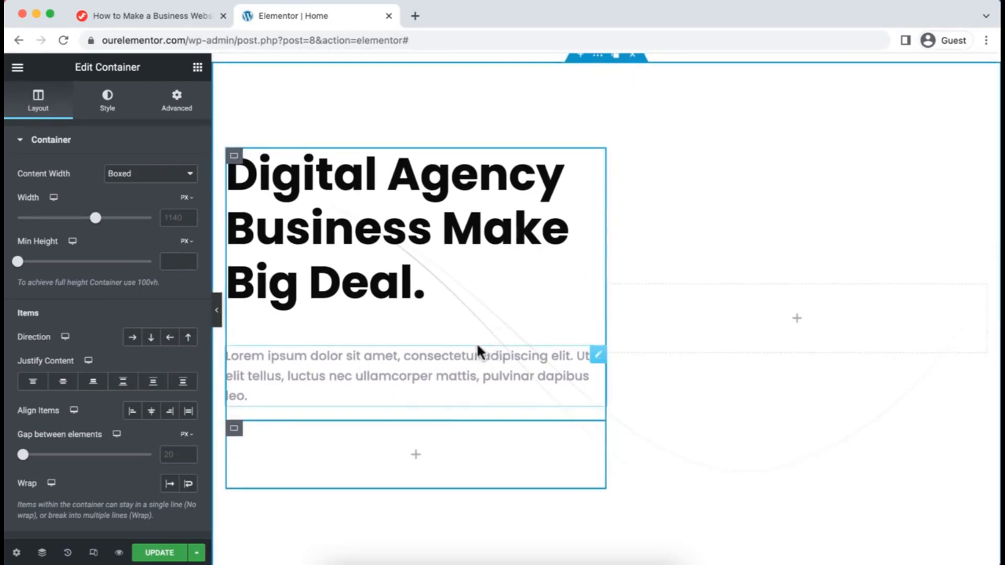
Add a Button widget below the paragraph and change its label to 'Get Started'.
{"action": "left_click", "coordinate": [417, 460]}
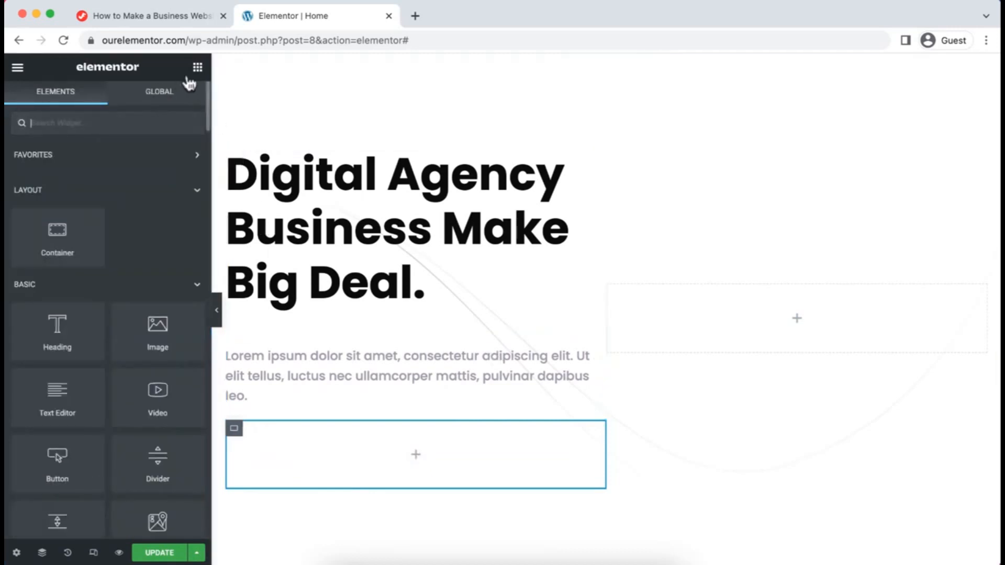
{"action": "scroll", "coordinate": [117, 390], "scroll_direction": "down", "scroll_amount": 2}
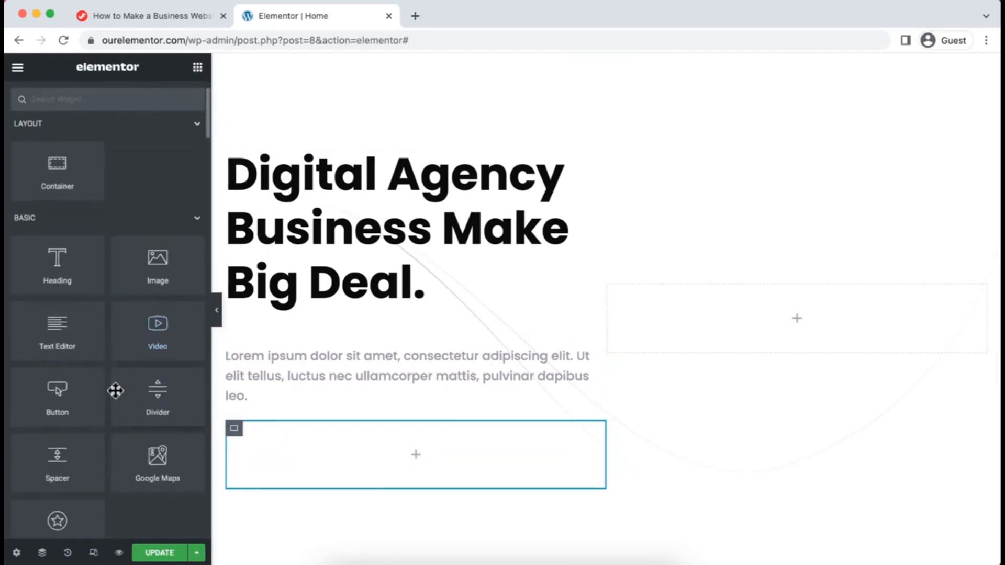
{"action": "left_click_drag", "start_coordinate": [51, 389], "coordinate": [386, 451]}
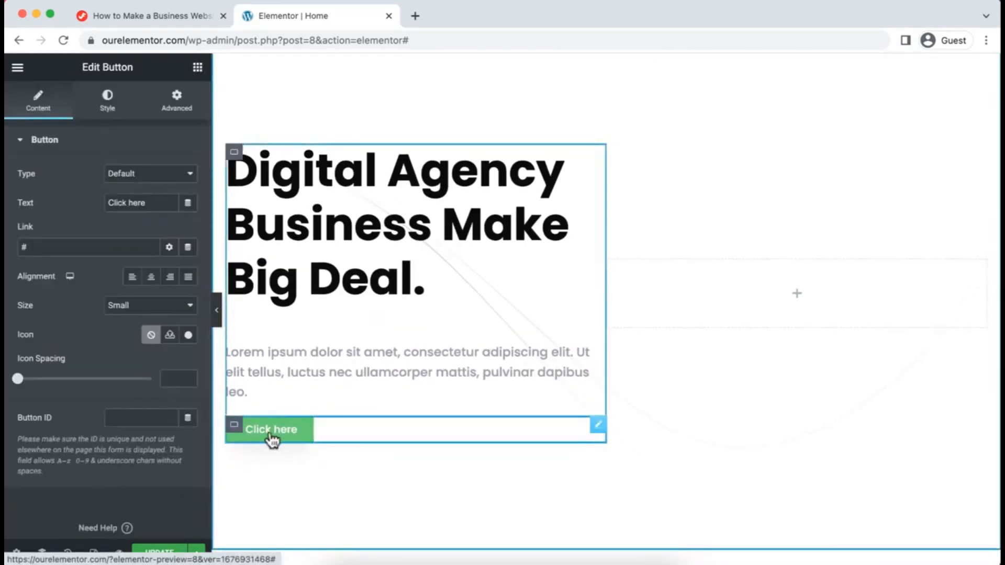
{"action": "left_click_drag", "start_coordinate": [147, 202], "coordinate": [58, 207]}
{"action": "type", "text": "G"}
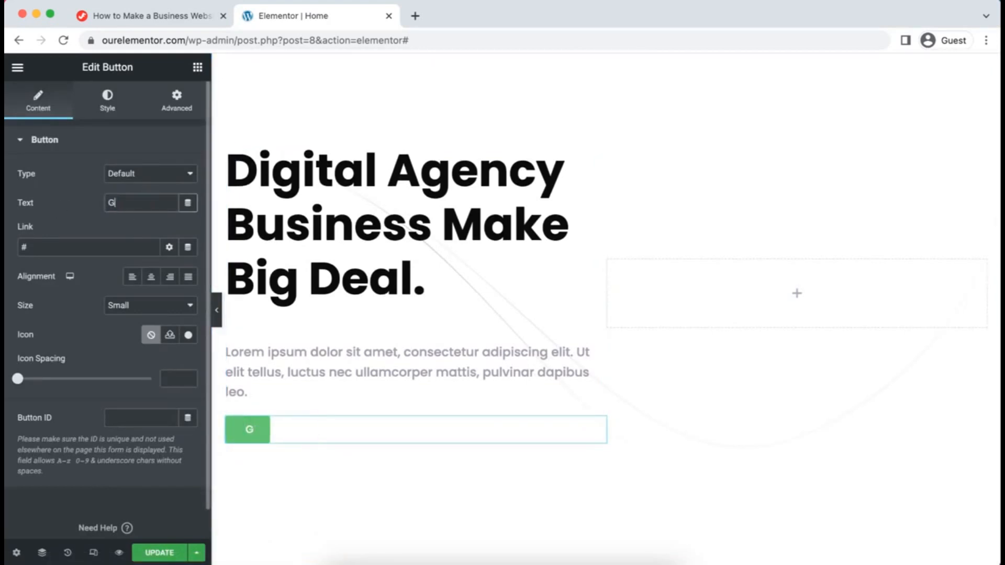
{"action": "type", "text": "et Started"}
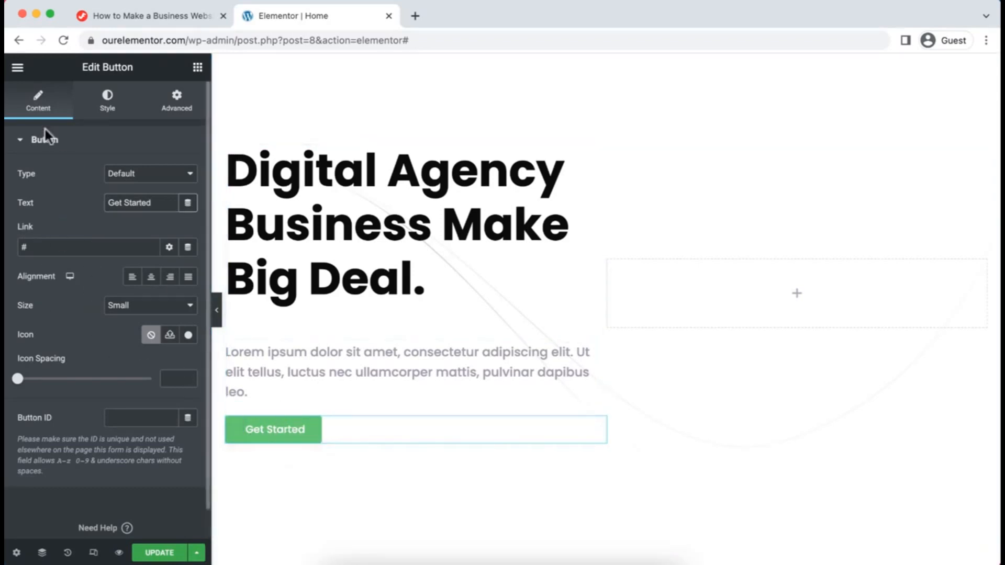
{"action": "left_click", "coordinate": [108, 111]}
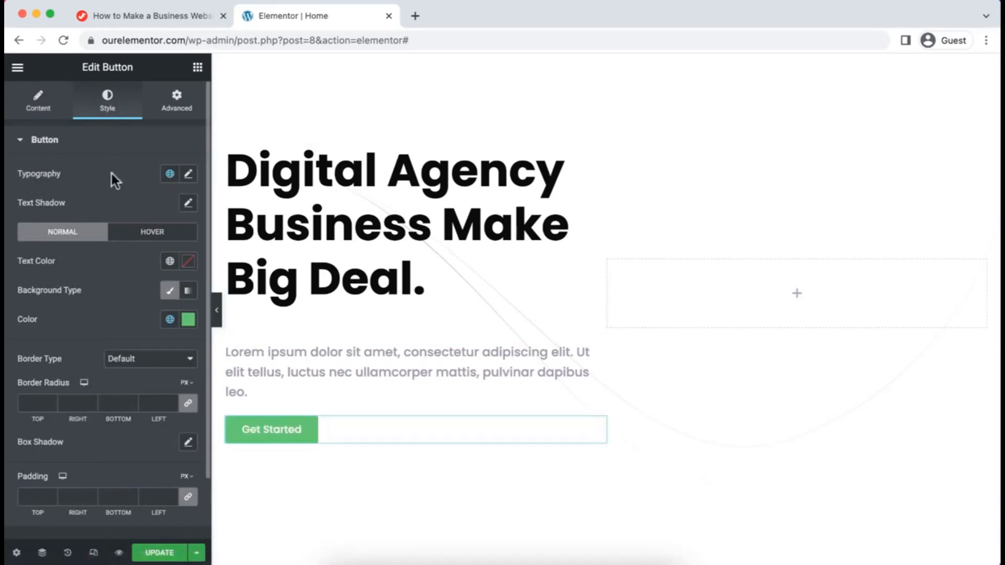
Set the button label typography to 16 px, Semi Bold (600).
{"action": "left_click", "coordinate": [188, 175]}
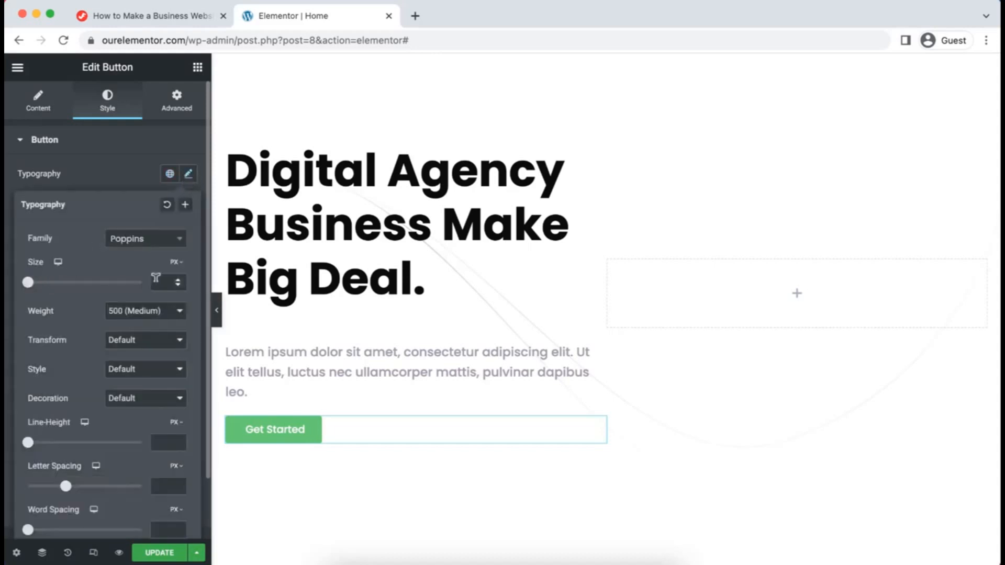
{"action": "left_click_drag", "start_coordinate": [28, 282], "coordinate": [36, 283]}
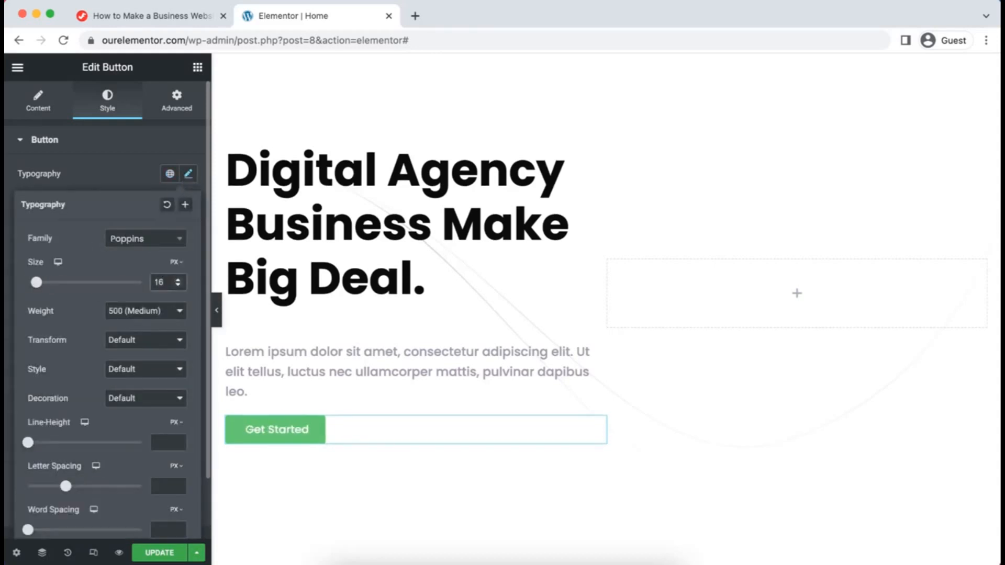
{"action": "left_click", "coordinate": [126, 314]}
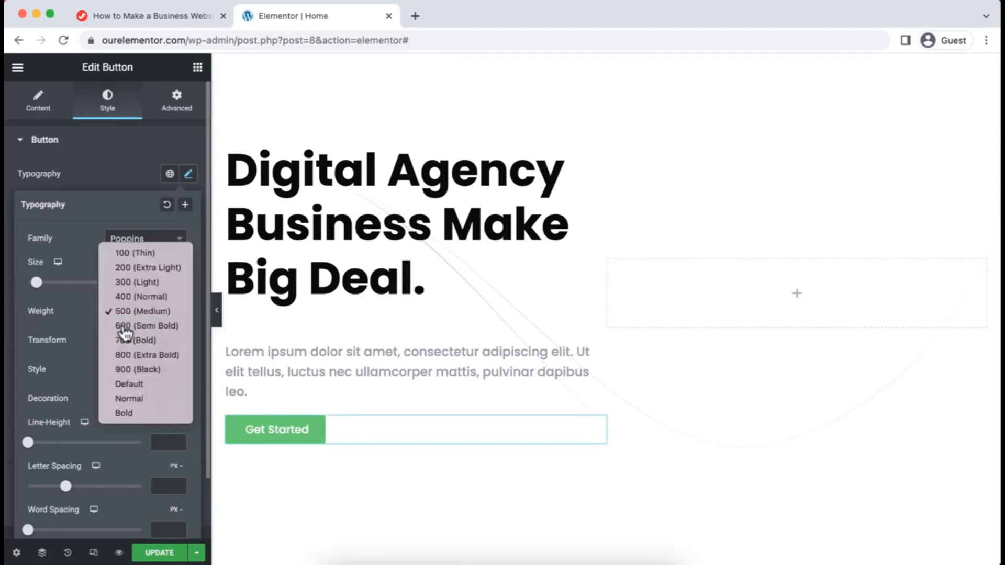
{"action": "left_click", "coordinate": [125, 331]}
{"action": "left_click", "coordinate": [108, 180]}
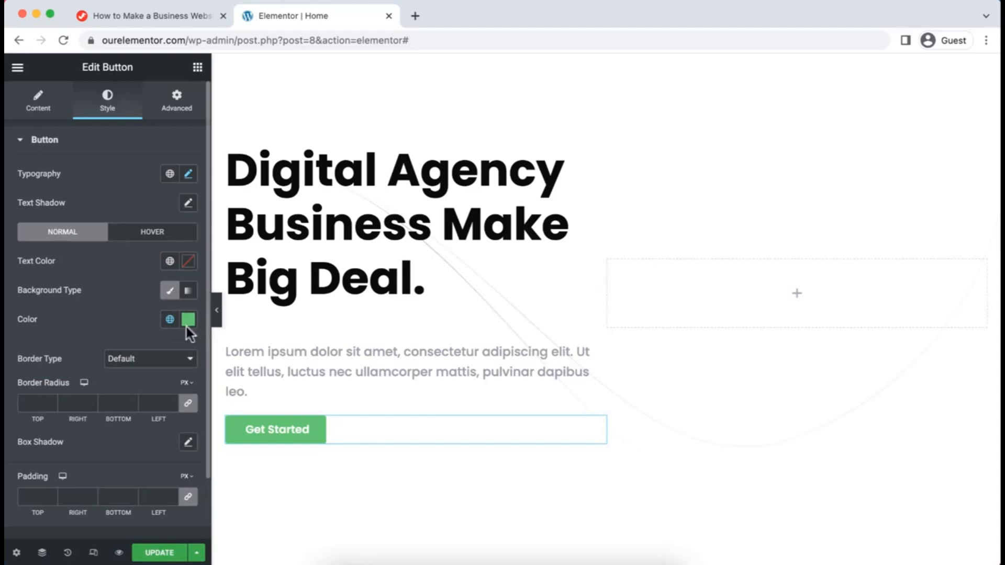
Make the button background the global Blue colour.
{"action": "left_click", "coordinate": [169, 321]}
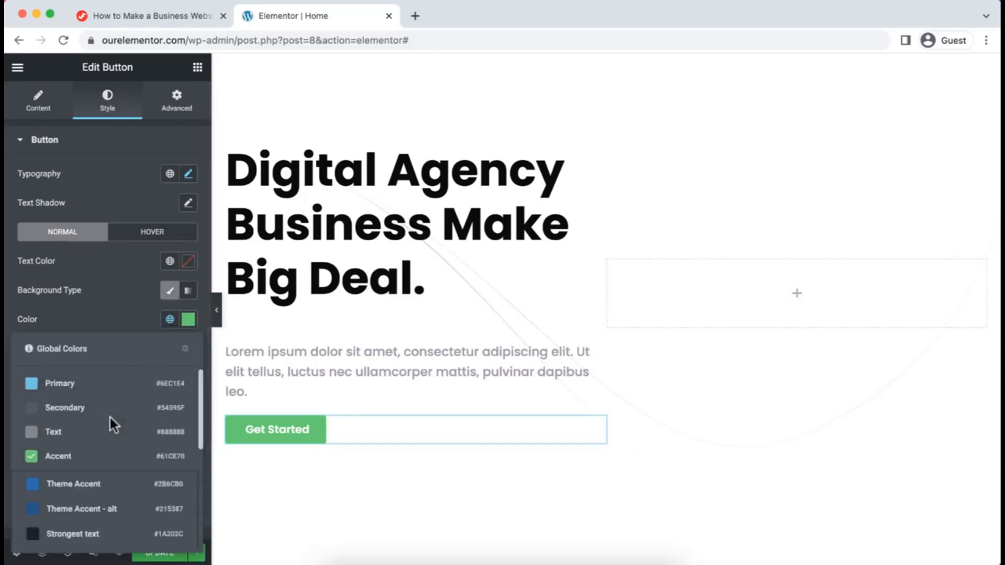
{"action": "scroll", "coordinate": [110, 418], "scroll_direction": "down", "scroll_amount": 5}
{"action": "left_click", "coordinate": [67, 484]}
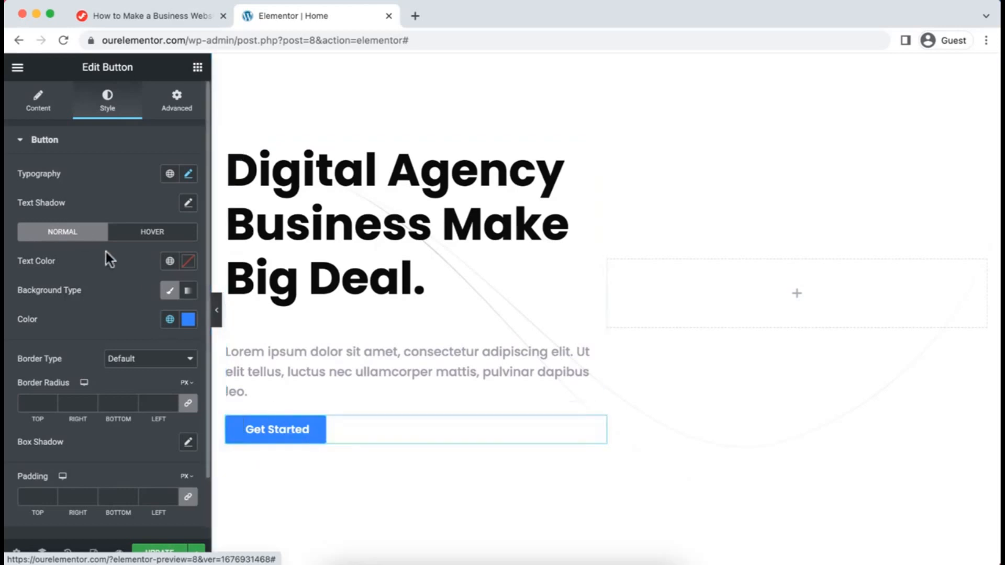
{"action": "left_click", "coordinate": [154, 236]}
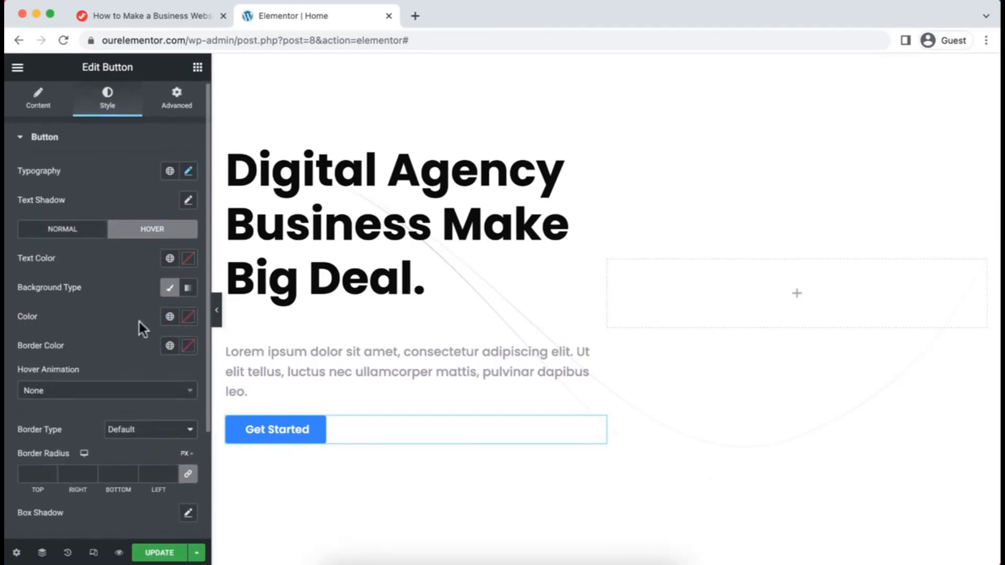
Set the button's hover background to the global Orange colour.
{"action": "left_click", "coordinate": [170, 317]}
{"action": "scroll", "coordinate": [112, 415], "scroll_direction": "down", "scroll_amount": 5}
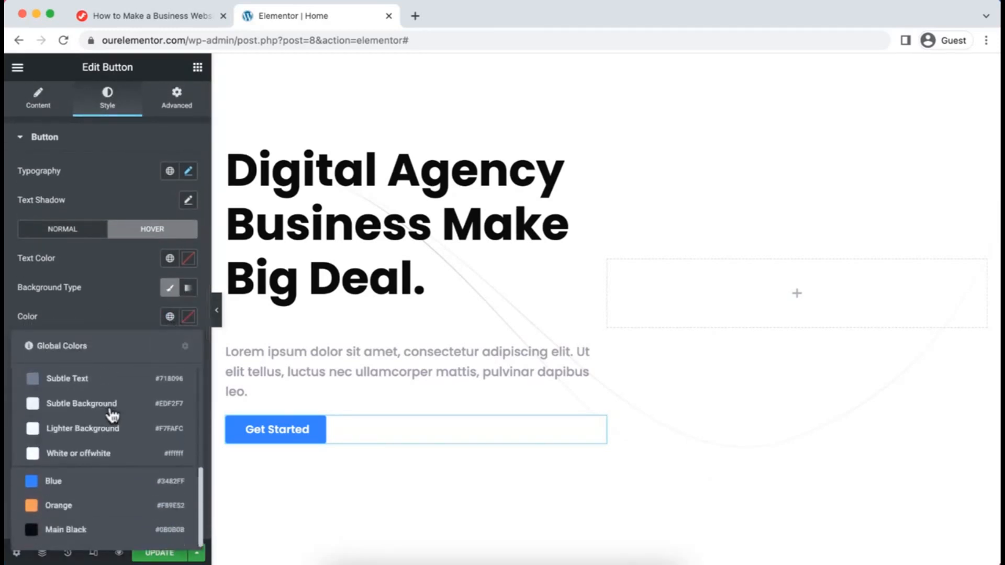
{"action": "left_click", "coordinate": [67, 506]}
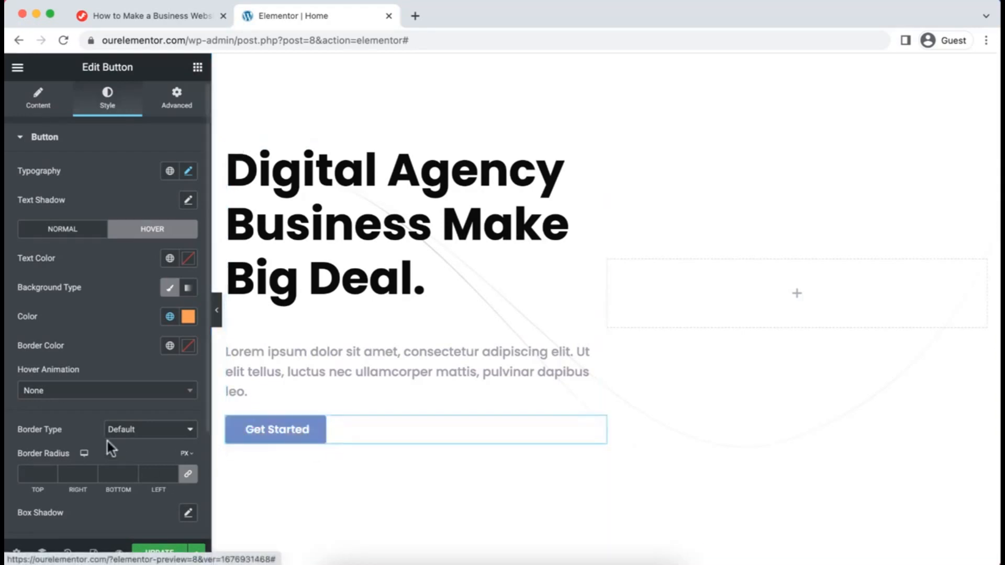
Give the button 20 px border radius and padding 28 px top/bottom, 55 px left/right.
{"action": "scroll", "coordinate": [95, 347], "scroll_direction": "down", "scroll_amount": 5}
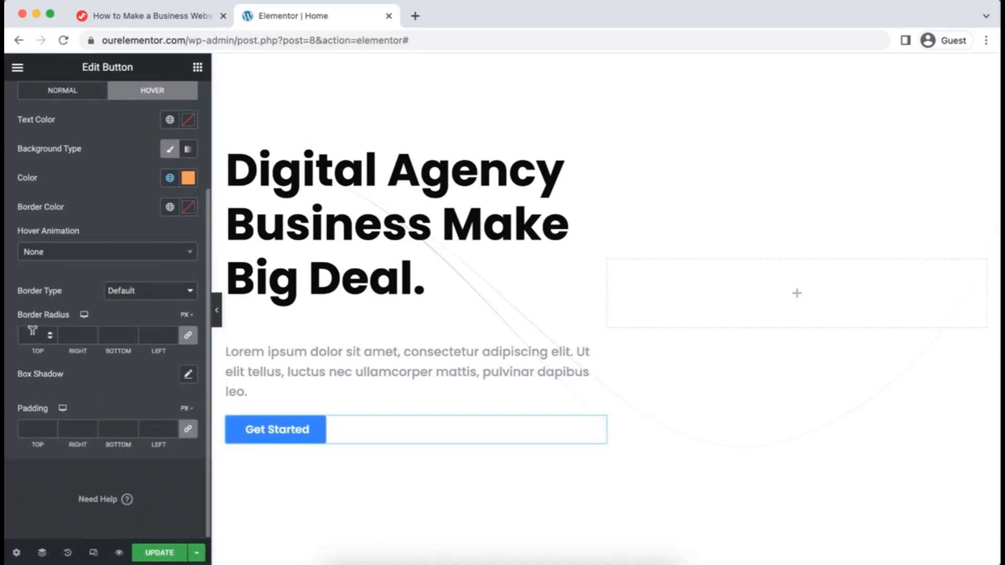
{"action": "type", "text": "20"}
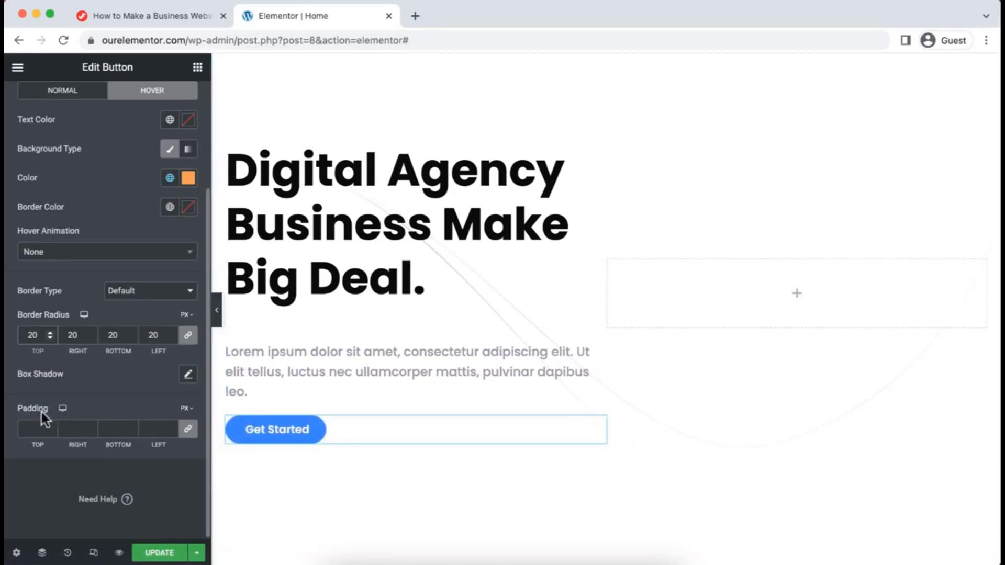
{"action": "left_click", "coordinate": [36, 427]}
{"action": "type", "text": "28"}
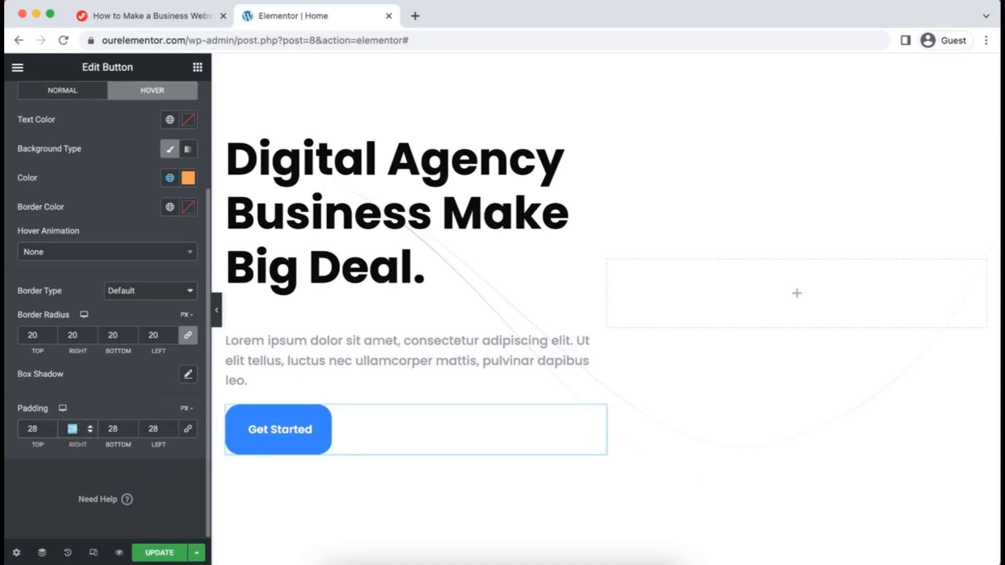
{"action": "type", "text": "5555"}
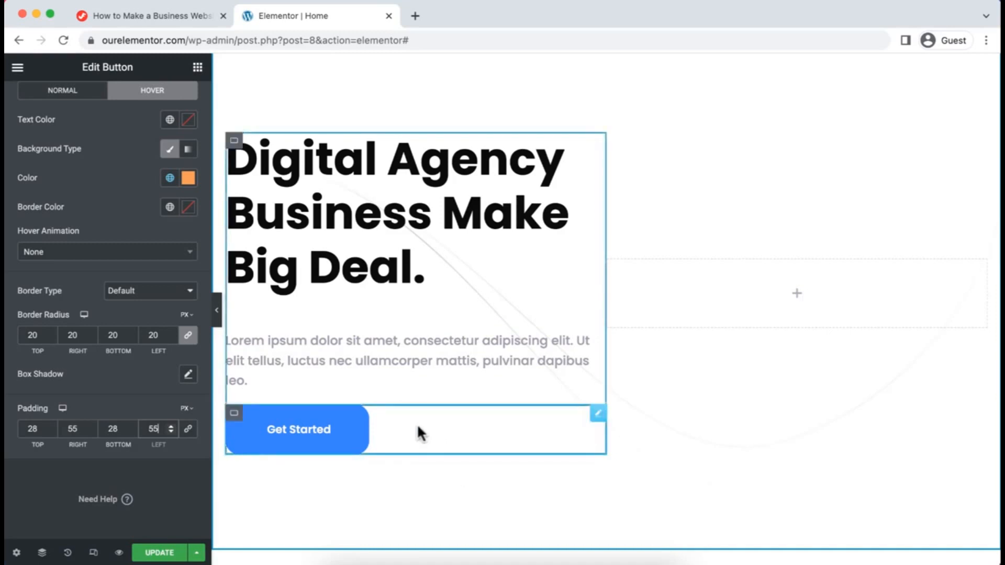
{"action": "left_click", "coordinate": [197, 68]}
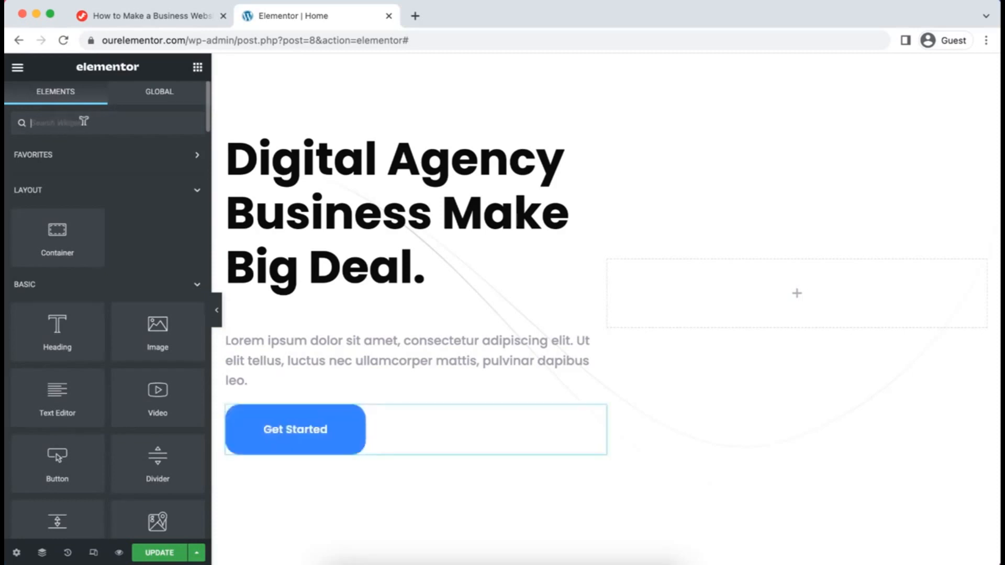
Search the widgets for 'video' and drop a Video widget below the Get Started button.
{"action": "type", "text": "video"}
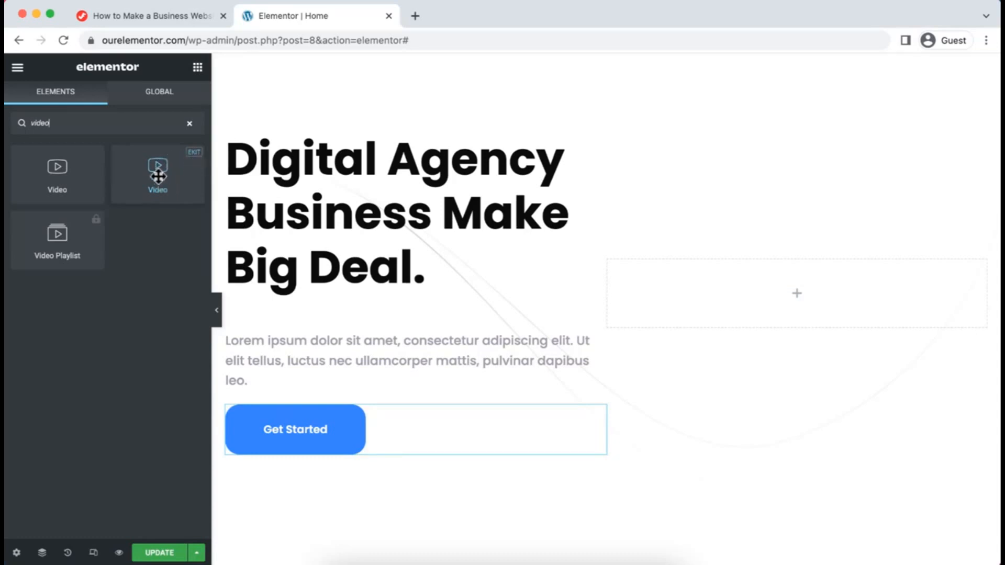
{"action": "left_click_drag", "start_coordinate": [151, 168], "coordinate": [330, 435]}
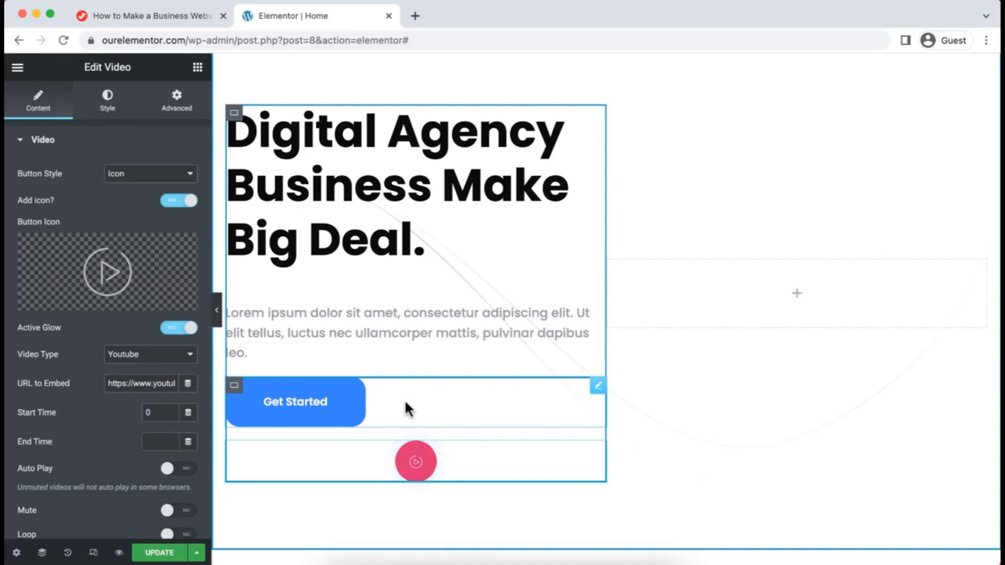
Set the button container to Row direction, Center alignment and a 40 px gap.
{"action": "left_click", "coordinate": [235, 387]}
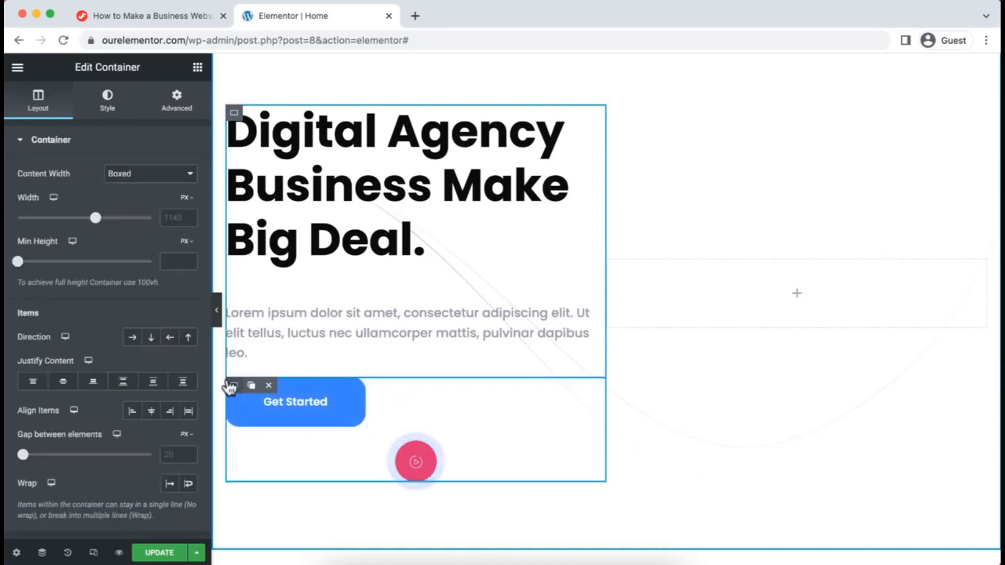
{"action": "left_click", "coordinate": [133, 338]}
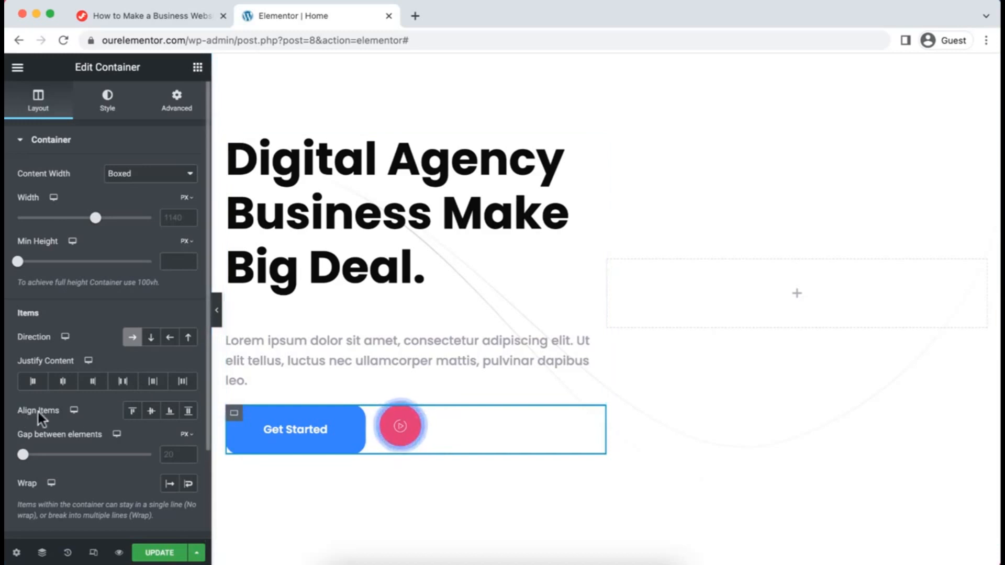
{"action": "left_click", "coordinate": [151, 412]}
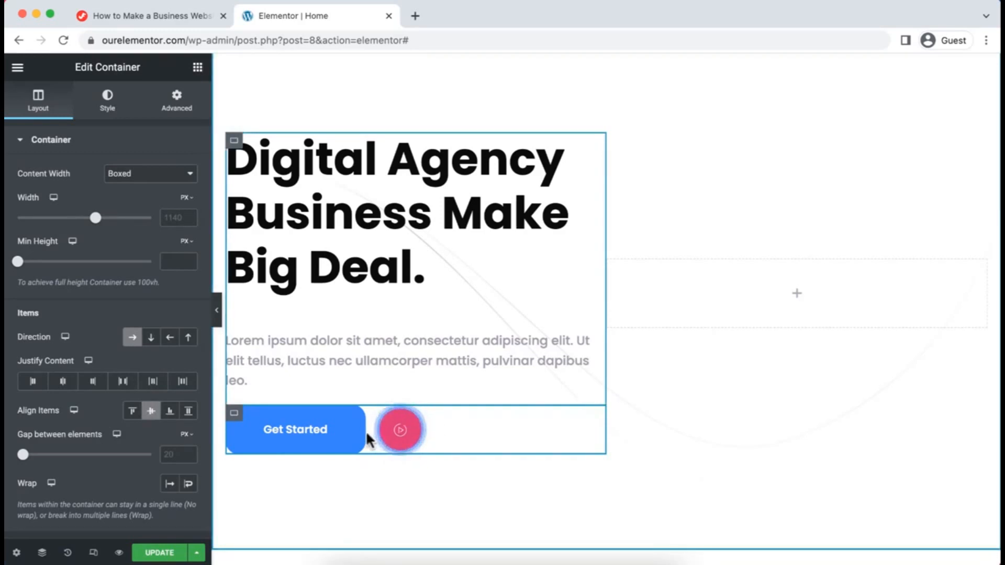
{"action": "left_click", "coordinate": [168, 452]}
{"action": "type", "text": "40"}
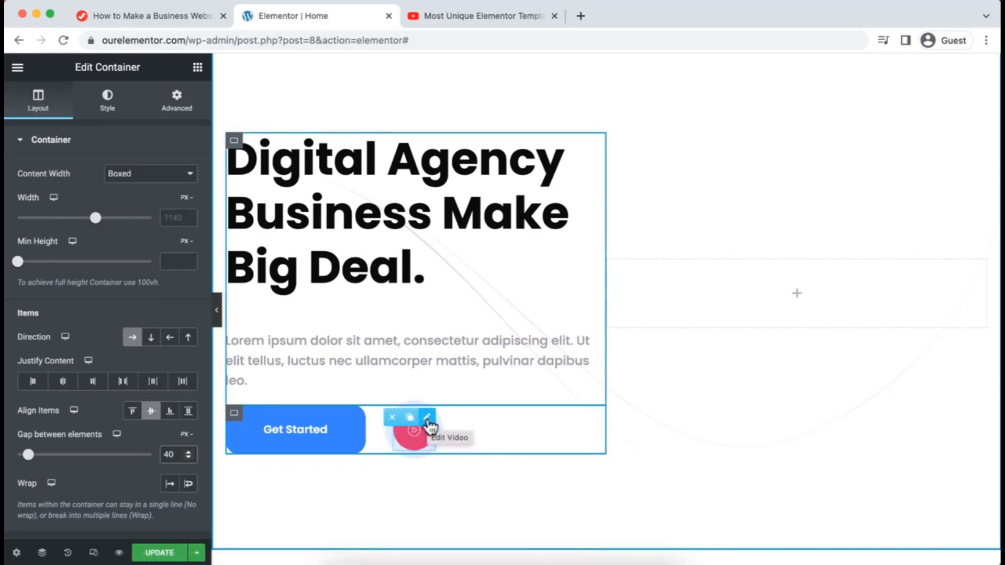
{"action": "left_click", "coordinate": [428, 418]}
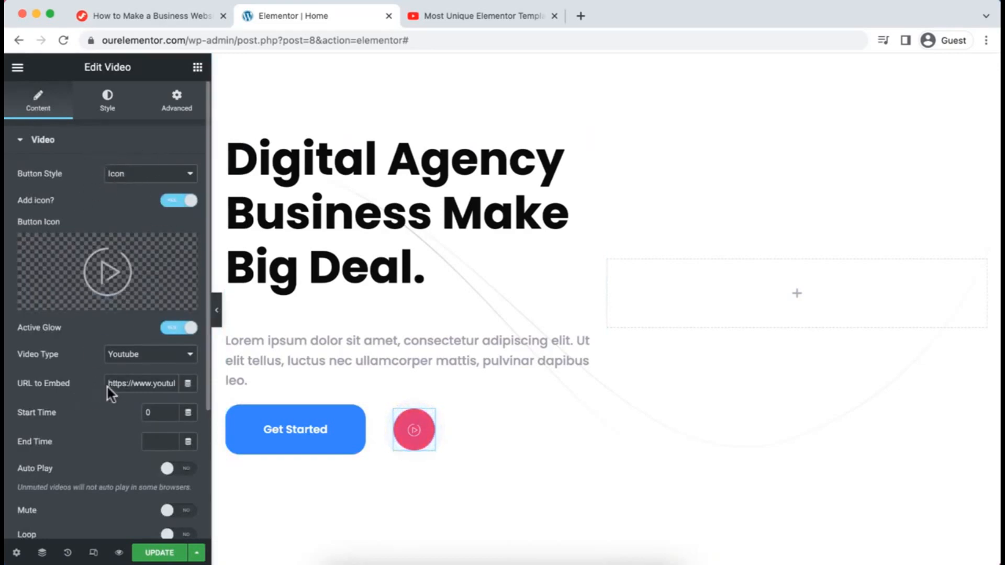
Preview the current video popup, then grab the YouTube video's address from its browser tab.
{"action": "left_click", "coordinate": [412, 440]}
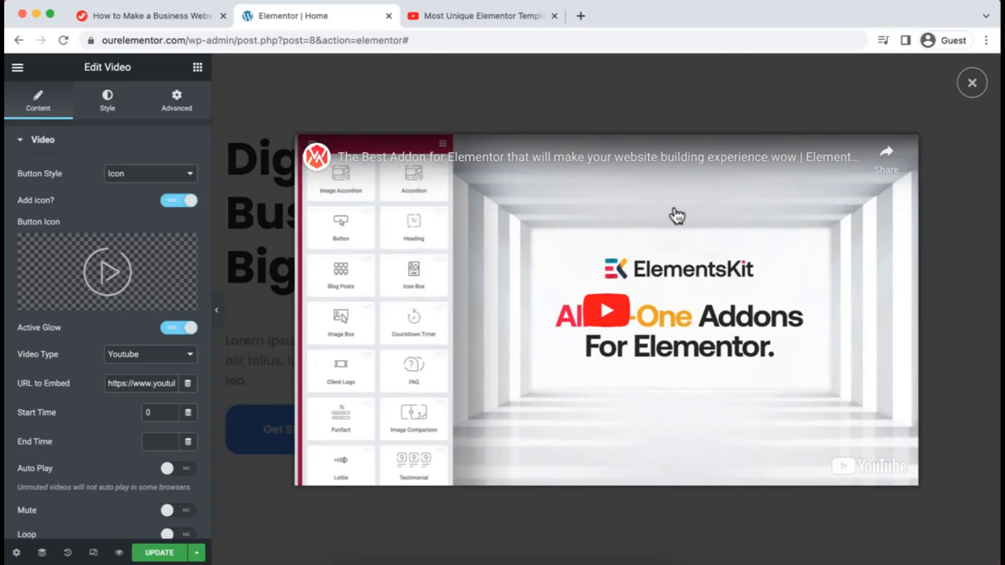
{"action": "left_click", "coordinate": [972, 84]}
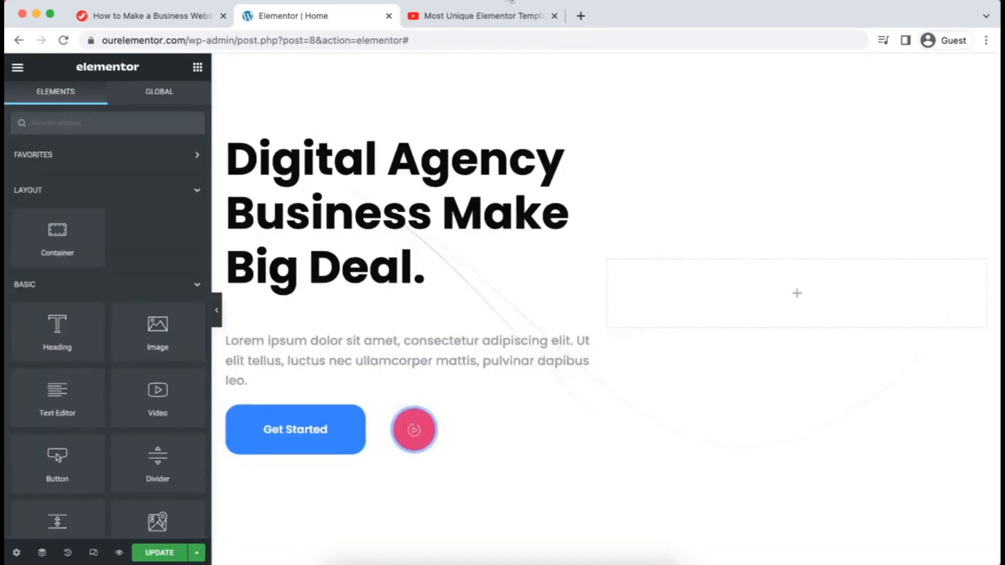
{"action": "left_click", "coordinate": [474, 17]}
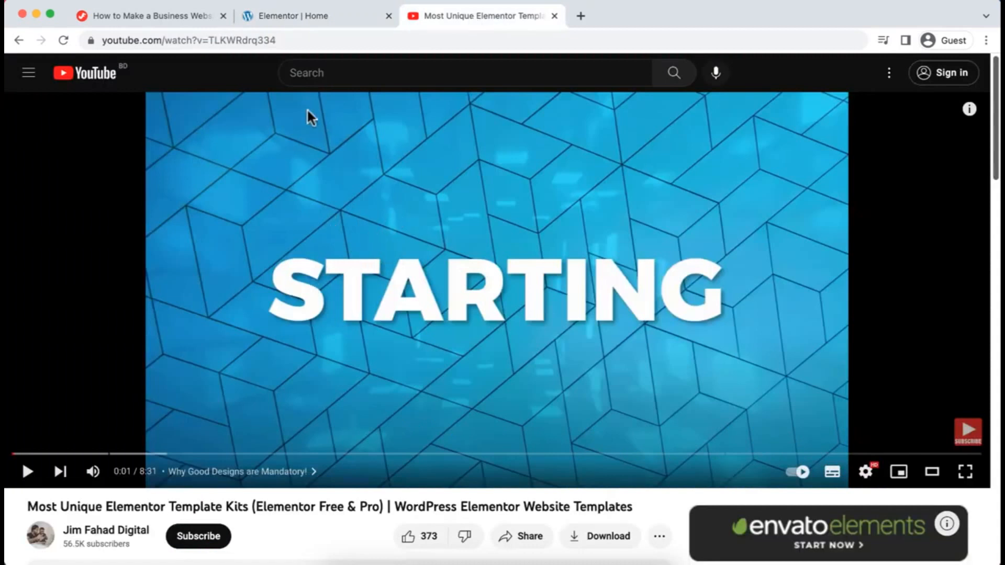
{"action": "left_click", "coordinate": [279, 35]}
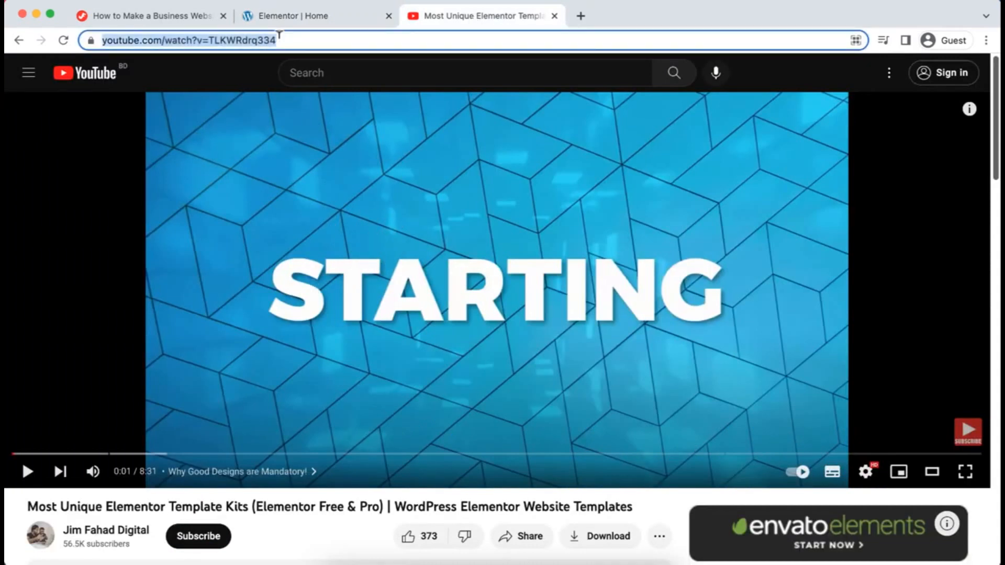
{"action": "left_click", "coordinate": [279, 35]}
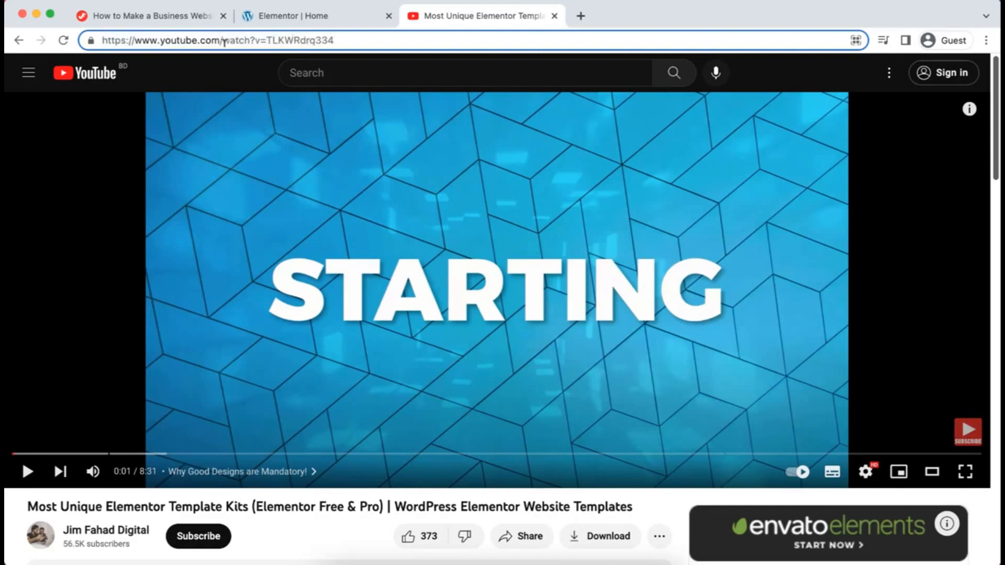
{"action": "left_click", "coordinate": [332, 17]}
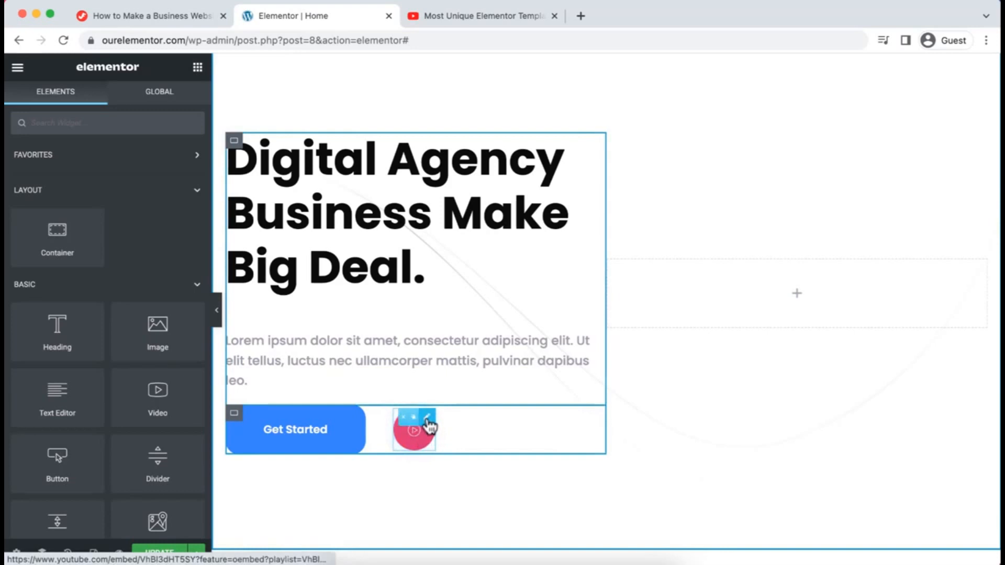
Replace the URL to Embed with the YouTube link and test it in the lightbox.
{"action": "left_click", "coordinate": [427, 419]}
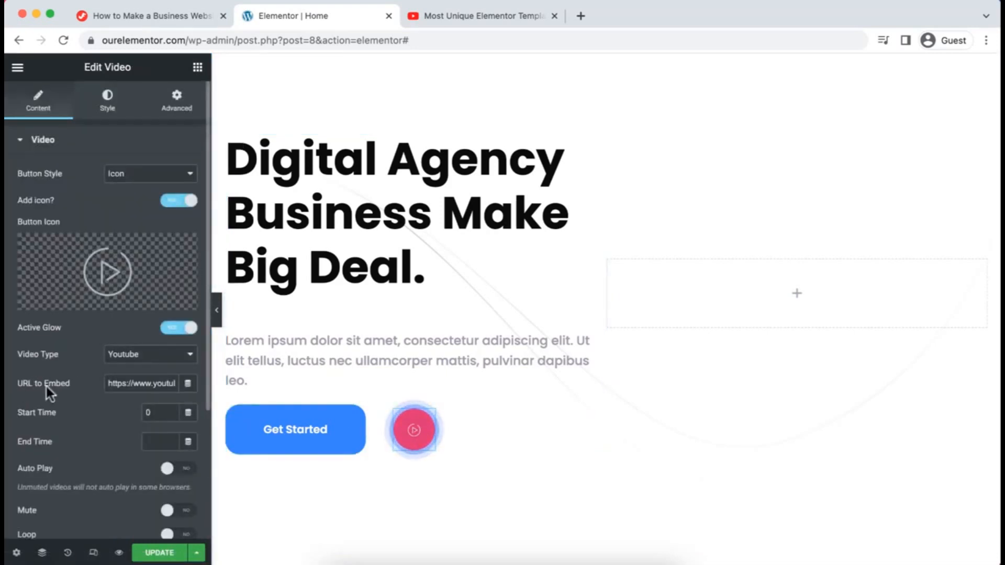
{"action": "triple_click", "coordinate": [119, 383]}
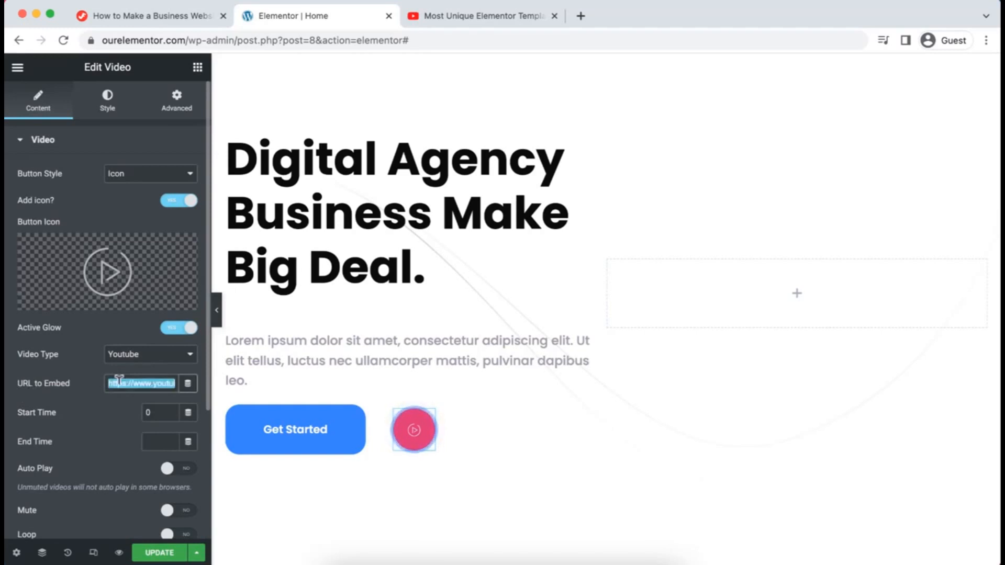
{"action": "key", "text": "BackSpace"}
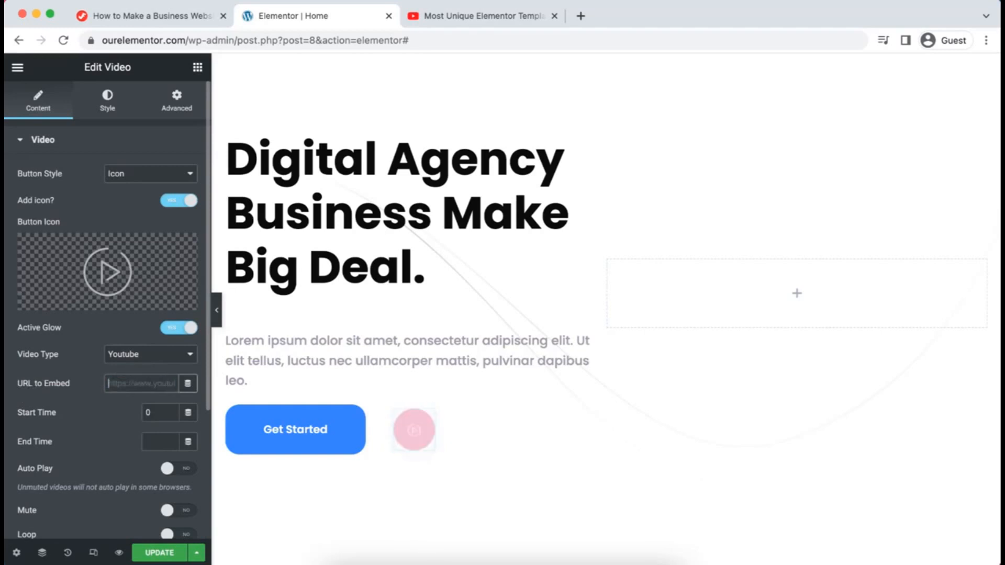
{"action": "key", "text": "super+v"}
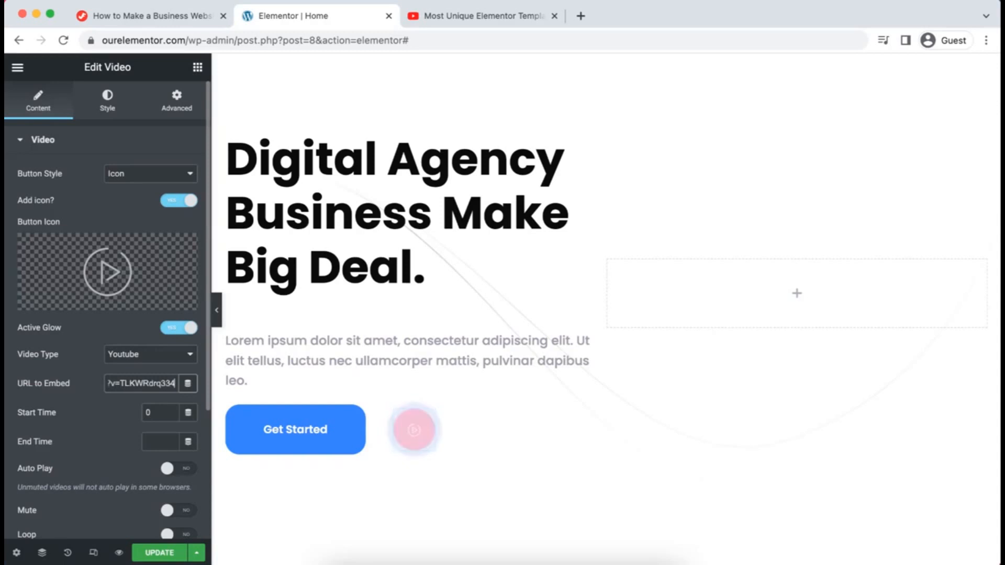
{"action": "left_click", "coordinate": [412, 432]}
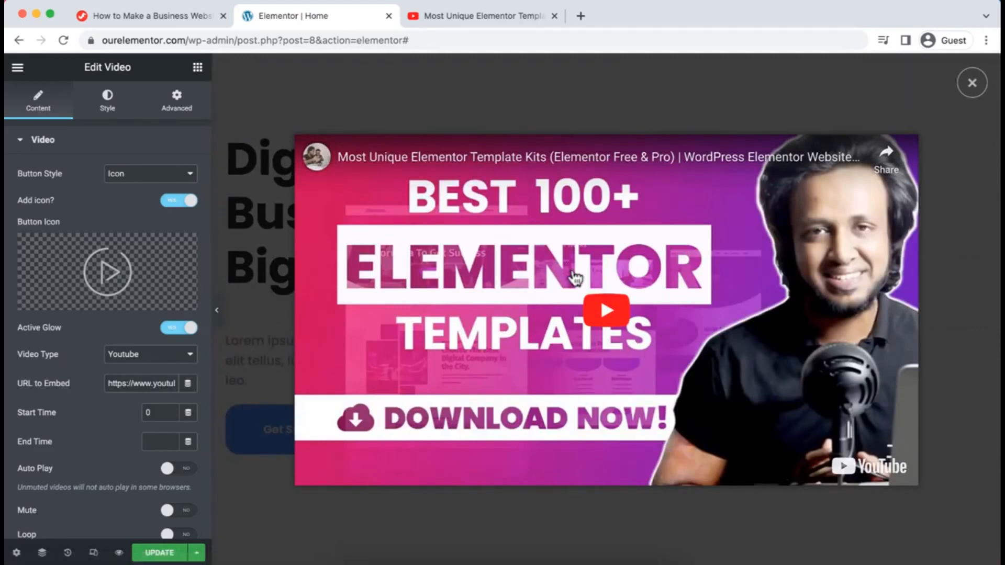
{"action": "left_click", "coordinate": [972, 82]}
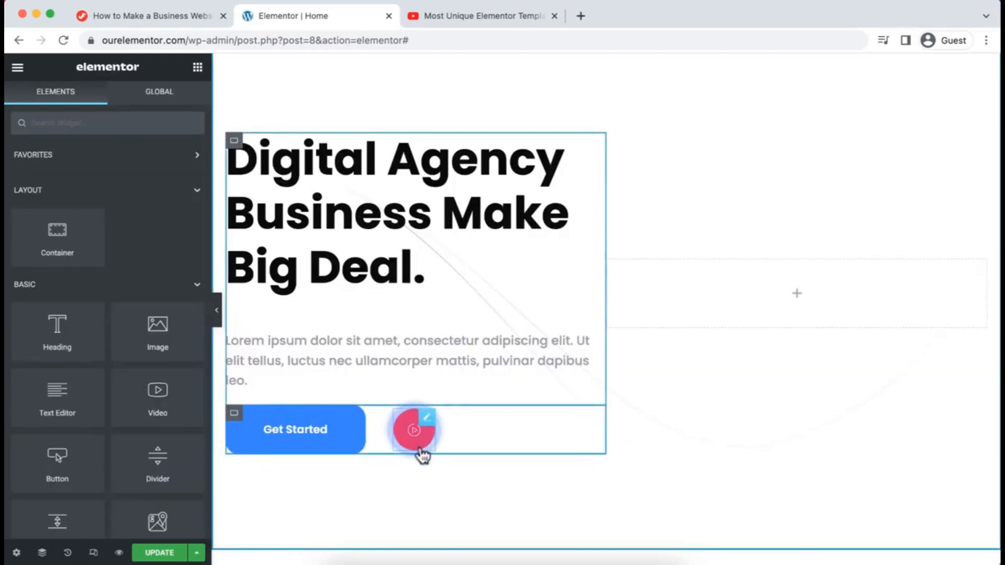
{"action": "mouse_move", "coordinate": [428, 419]}
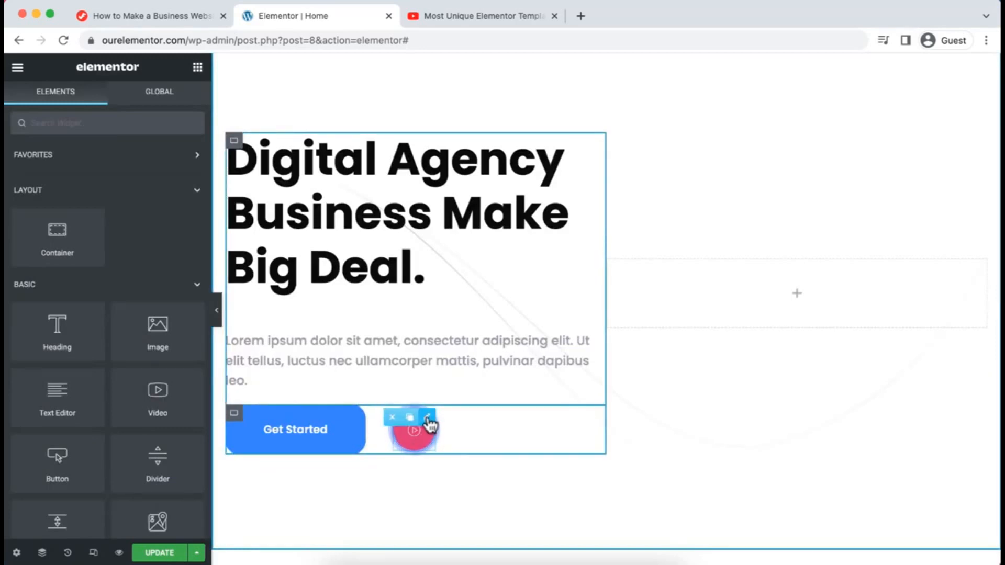
{"action": "left_click", "coordinate": [427, 418]}
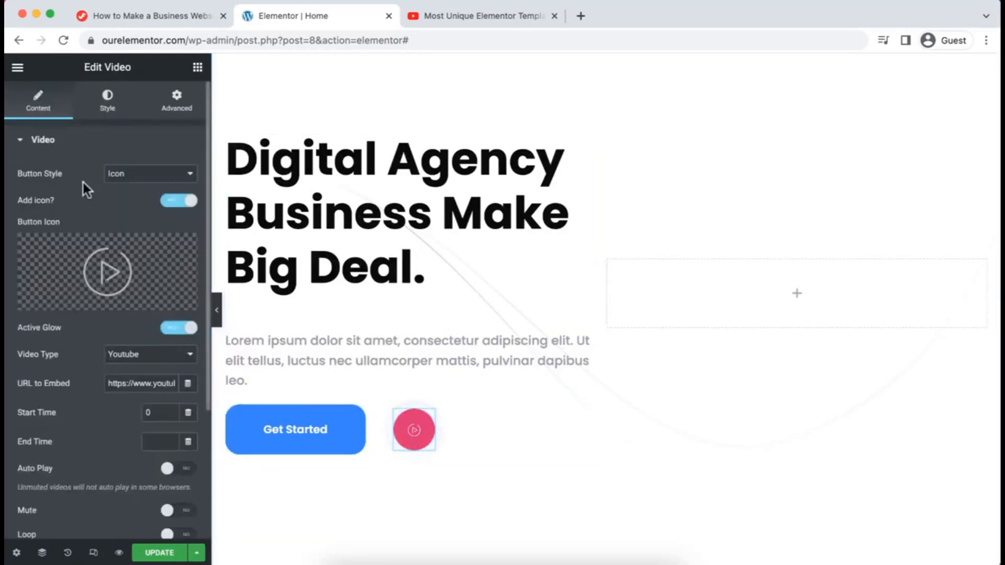
Set the play button's Glow Color to the global Orange.
{"action": "left_click", "coordinate": [109, 104]}
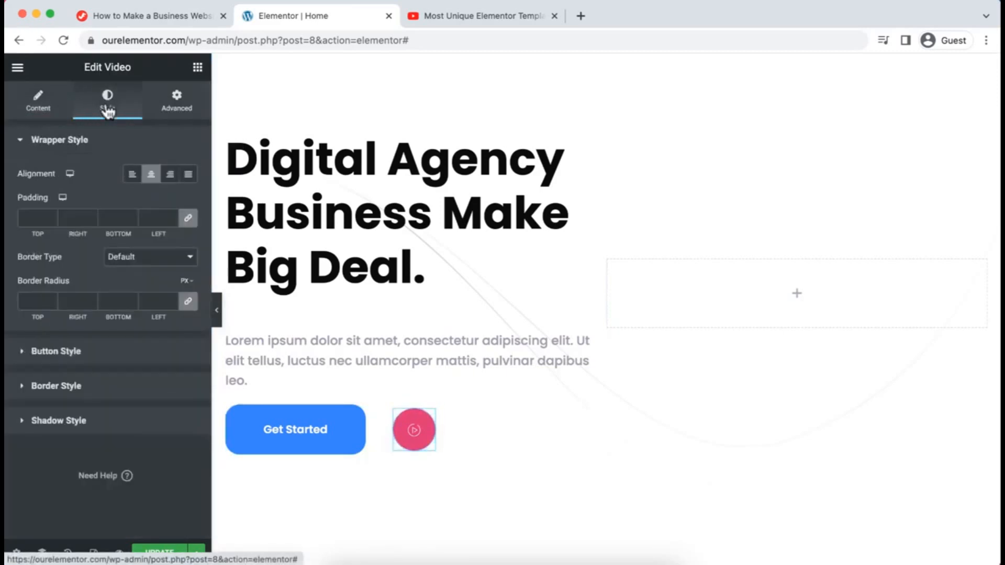
{"action": "left_click", "coordinate": [35, 352]}
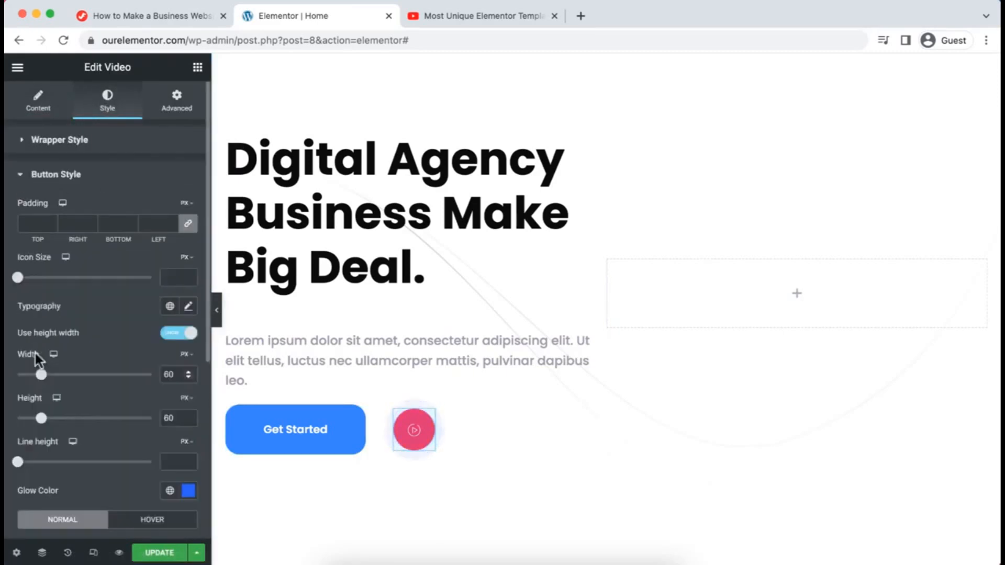
{"action": "scroll", "coordinate": [94, 390], "scroll_direction": "down", "scroll_amount": 3}
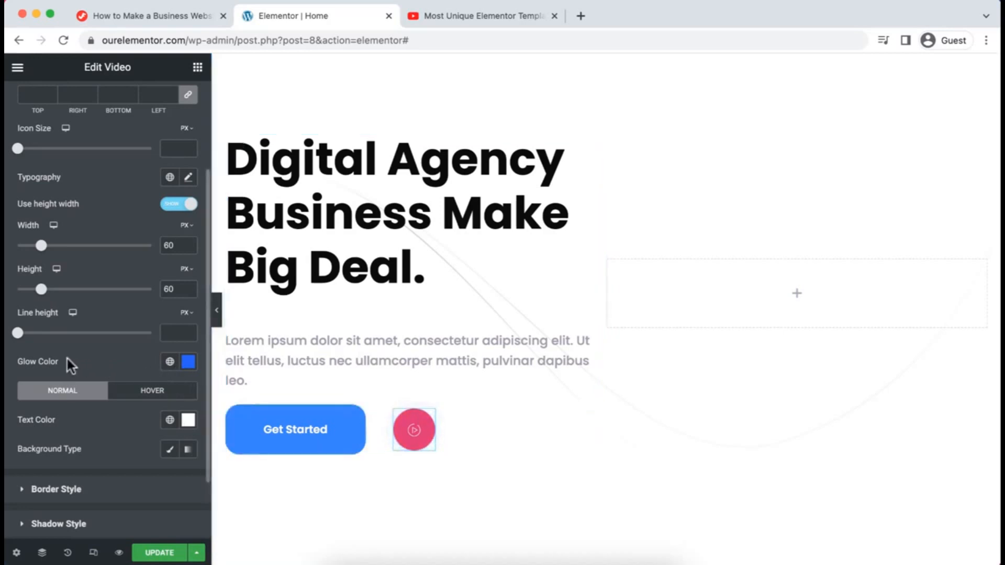
{"action": "left_click", "coordinate": [170, 362]}
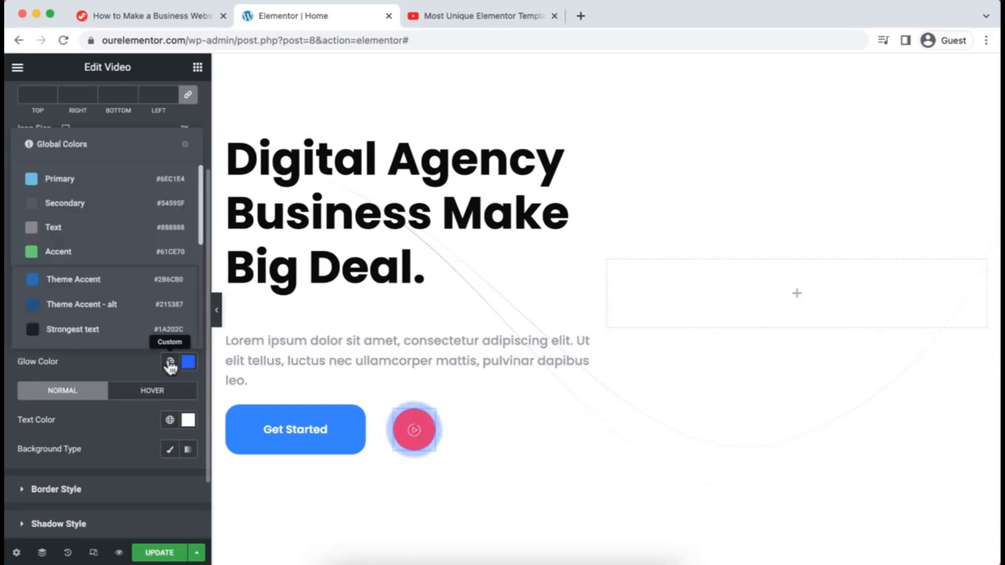
{"action": "scroll", "coordinate": [140, 285], "scroll_direction": "down", "scroll_amount": 4}
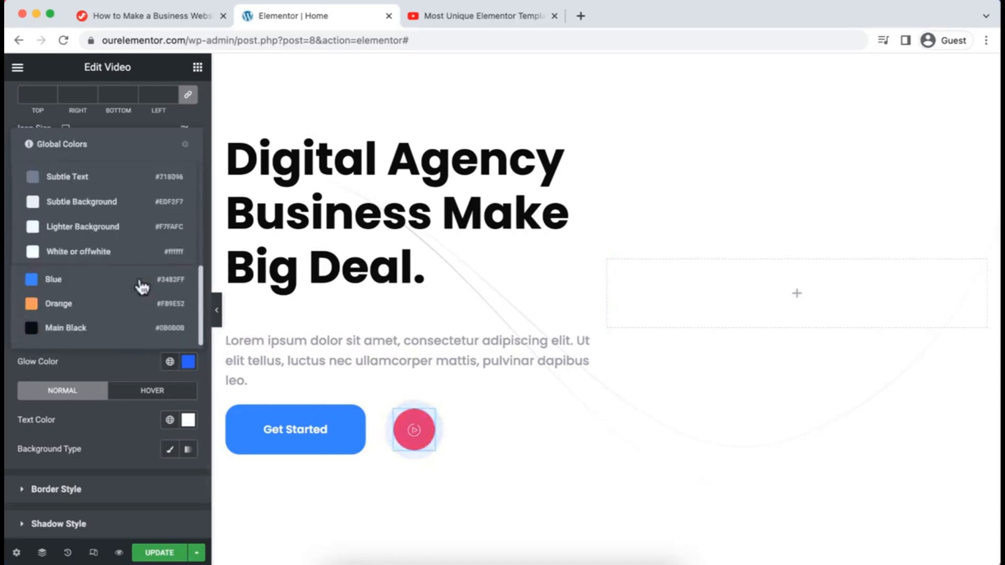
{"action": "left_click", "coordinate": [86, 303]}
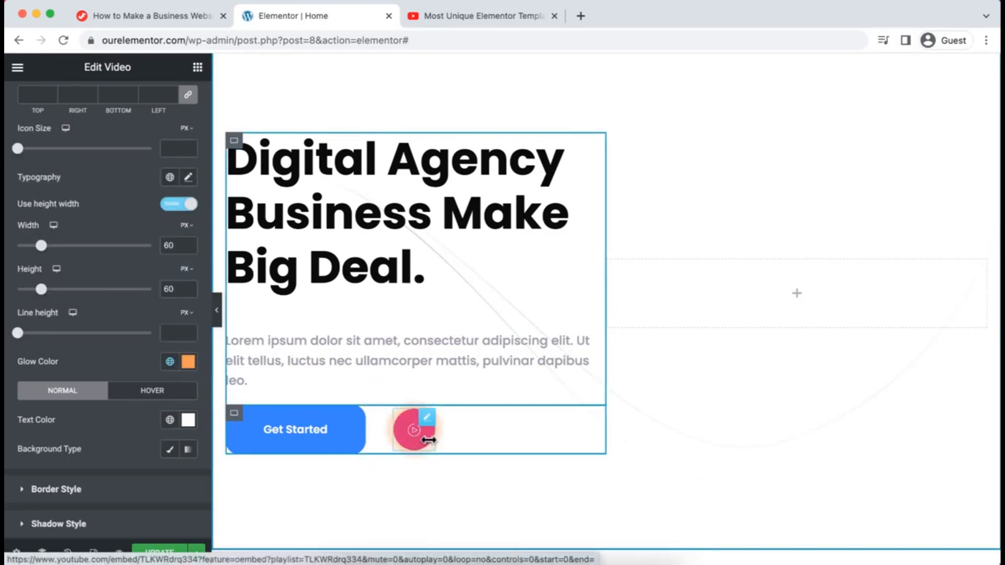
Give the play button a Classic background in the global Orange colour.
{"action": "scroll", "coordinate": [118, 427], "scroll_direction": "down", "scroll_amount": 1}
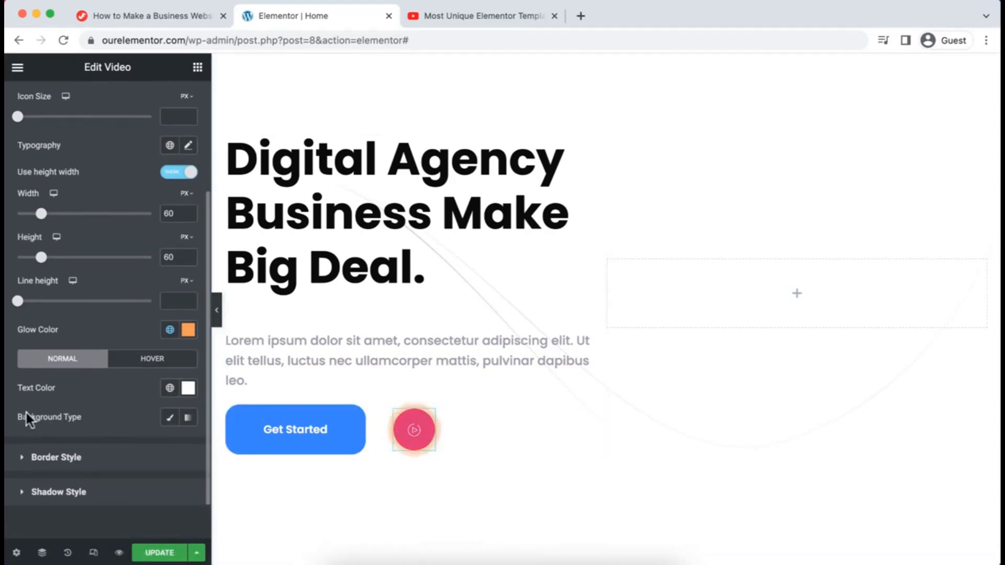
{"action": "left_click", "coordinate": [171, 421]}
{"action": "scroll", "coordinate": [142, 423], "scroll_direction": "down", "scroll_amount": 2}
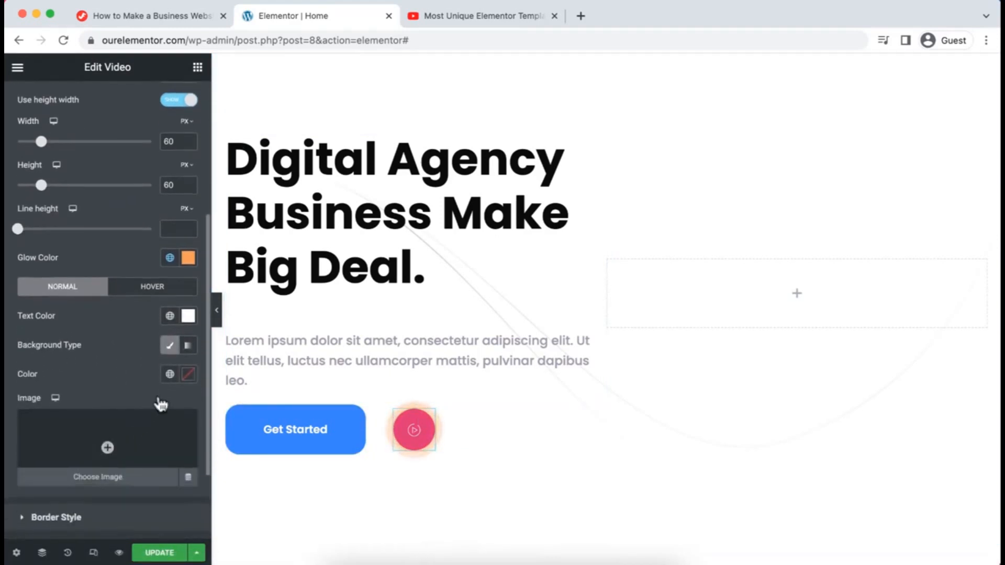
{"action": "left_click", "coordinate": [170, 375]}
{"action": "scroll", "coordinate": [99, 319], "scroll_direction": "down", "scroll_amount": 5}
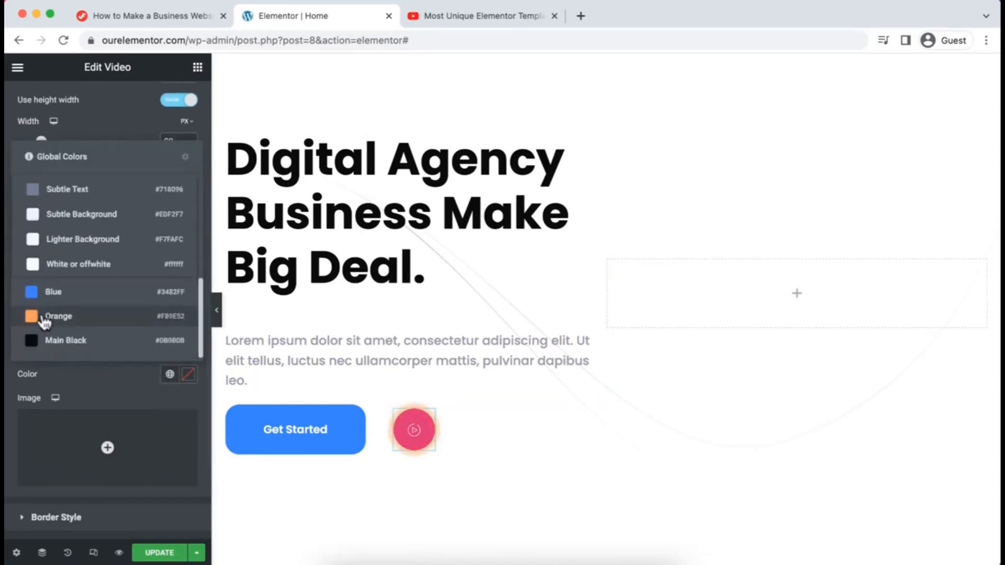
{"action": "left_click", "coordinate": [78, 317]}
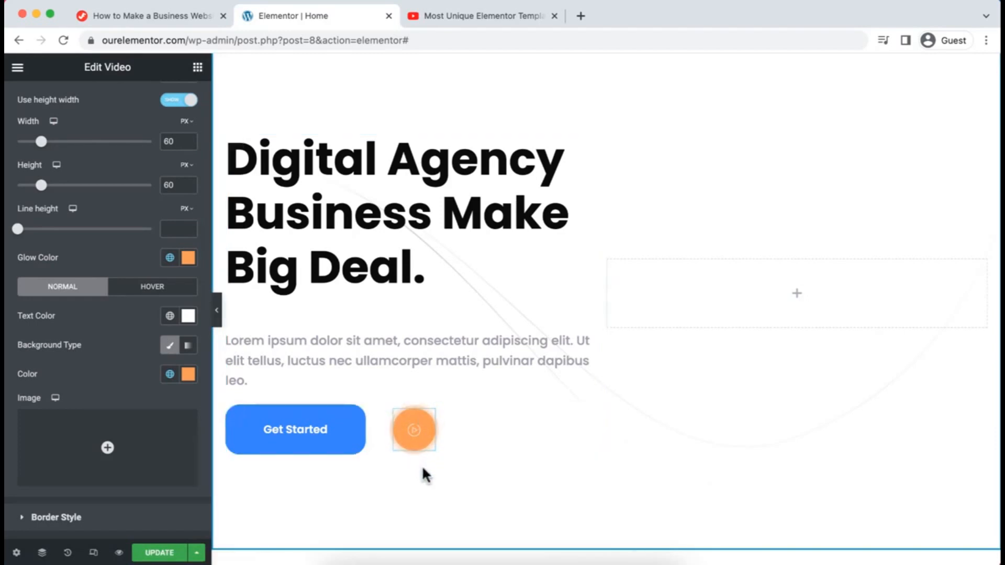
{"action": "scroll", "coordinate": [498, 362], "scroll_direction": "up", "scroll_amount": 1}
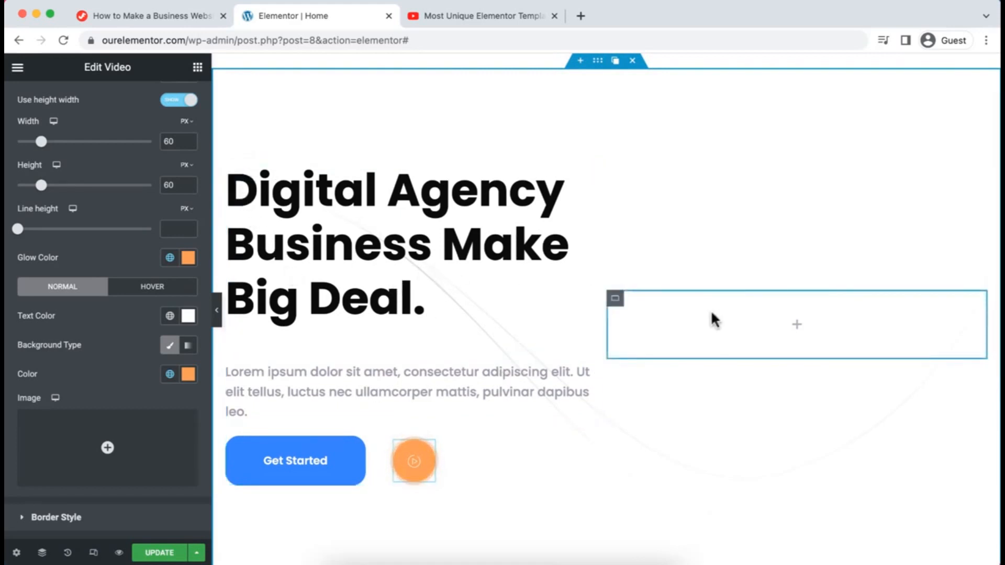
Place an Image widget in the right column, then upload and insert banner_img.png.
{"action": "left_click", "coordinate": [797, 327]}
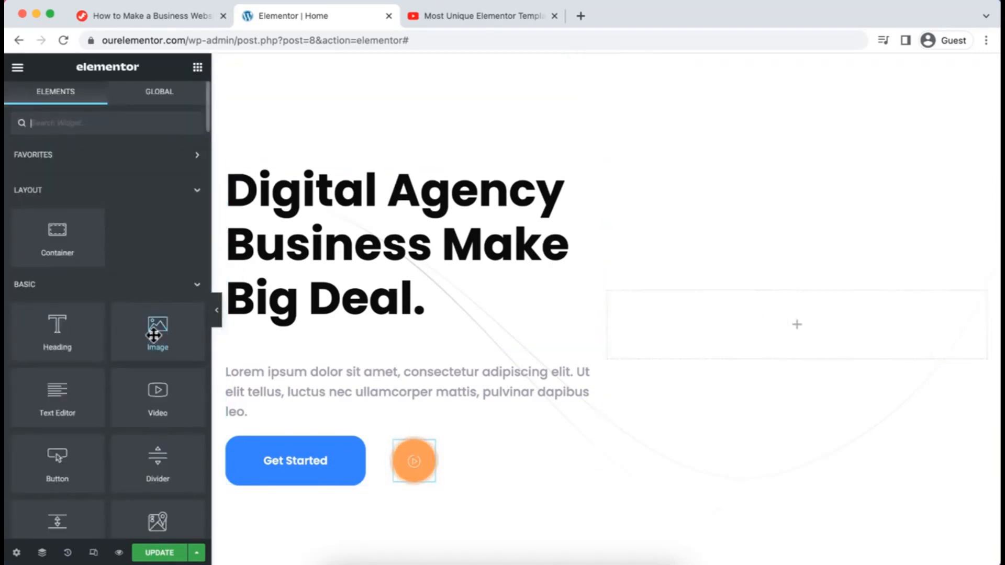
{"action": "left_click_drag", "start_coordinate": [153, 335], "coordinate": [772, 322]}
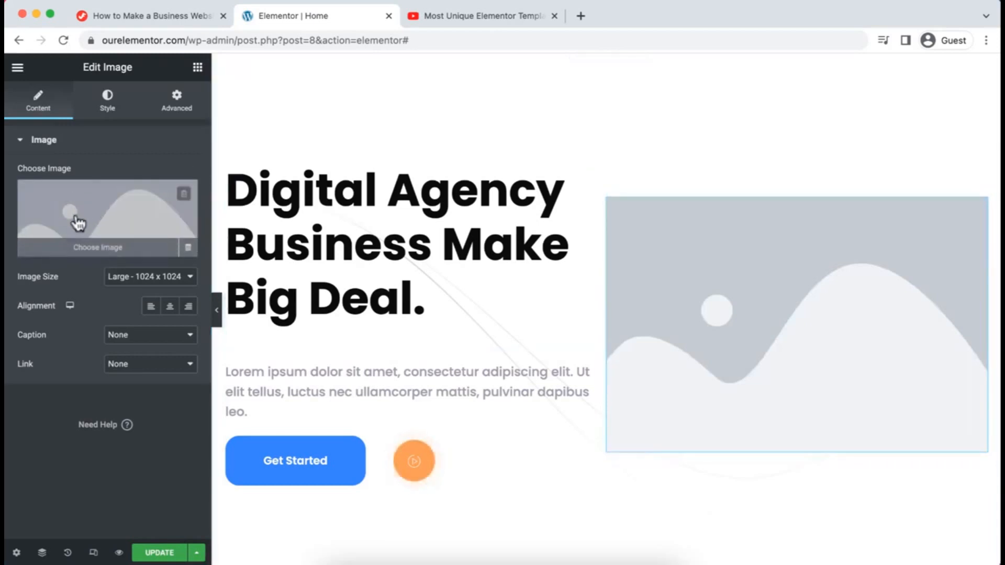
{"action": "left_click", "coordinate": [98, 212]}
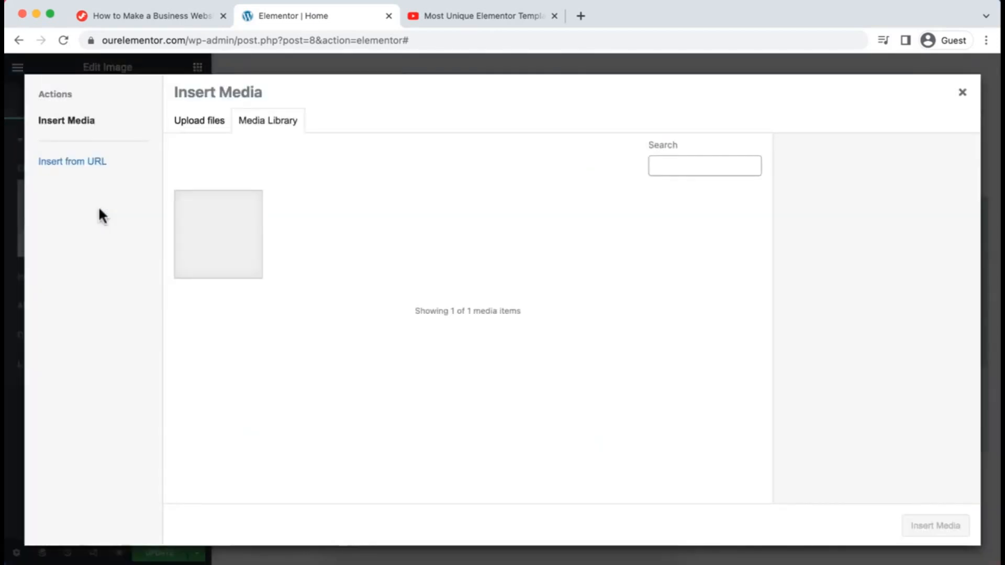
{"action": "left_click", "coordinate": [187, 126]}
{"action": "left_click", "coordinate": [561, 314]}
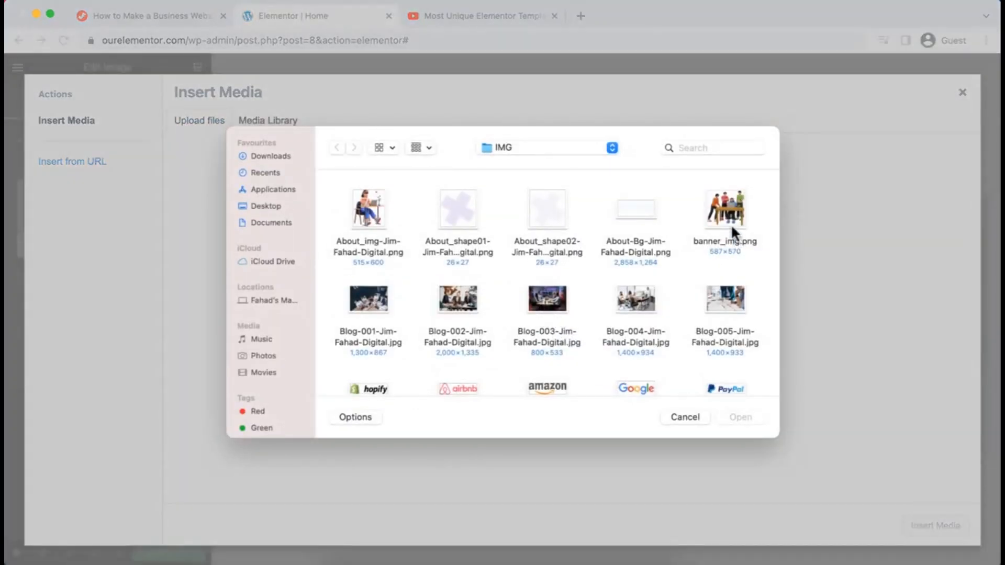
{"action": "left_click", "coordinate": [723, 214]}
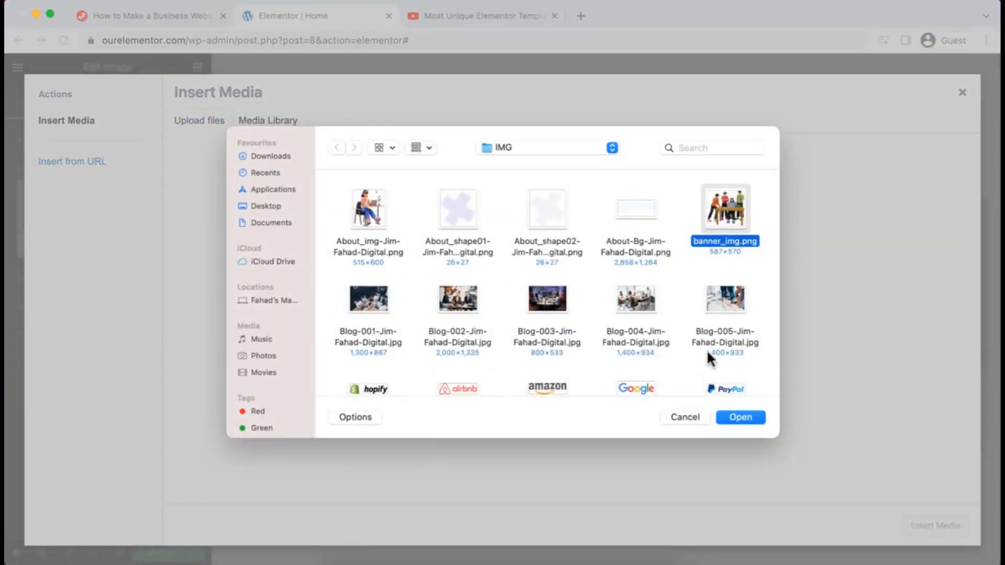
{"action": "left_click", "coordinate": [739, 415]}
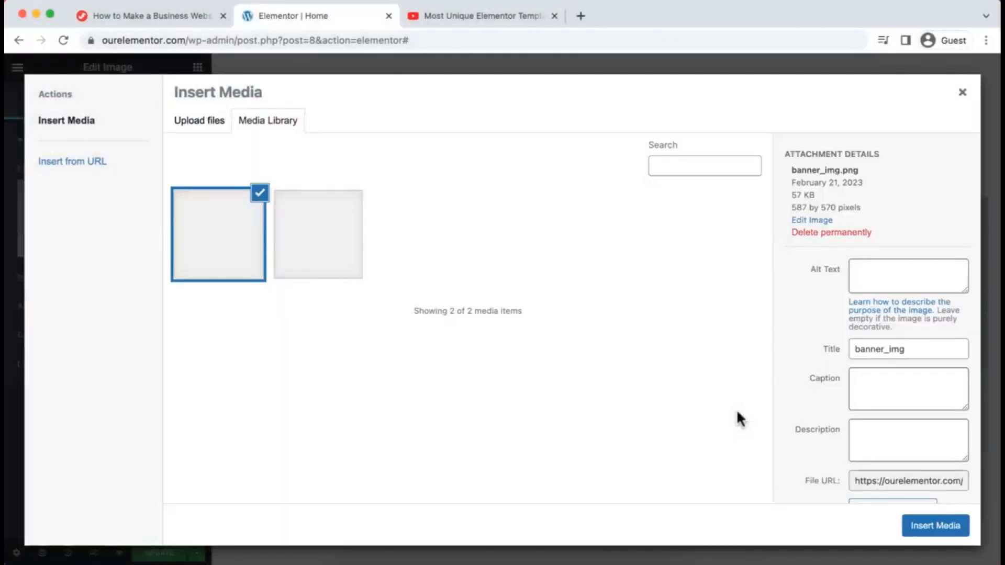
{"action": "left_click", "coordinate": [937, 528]}
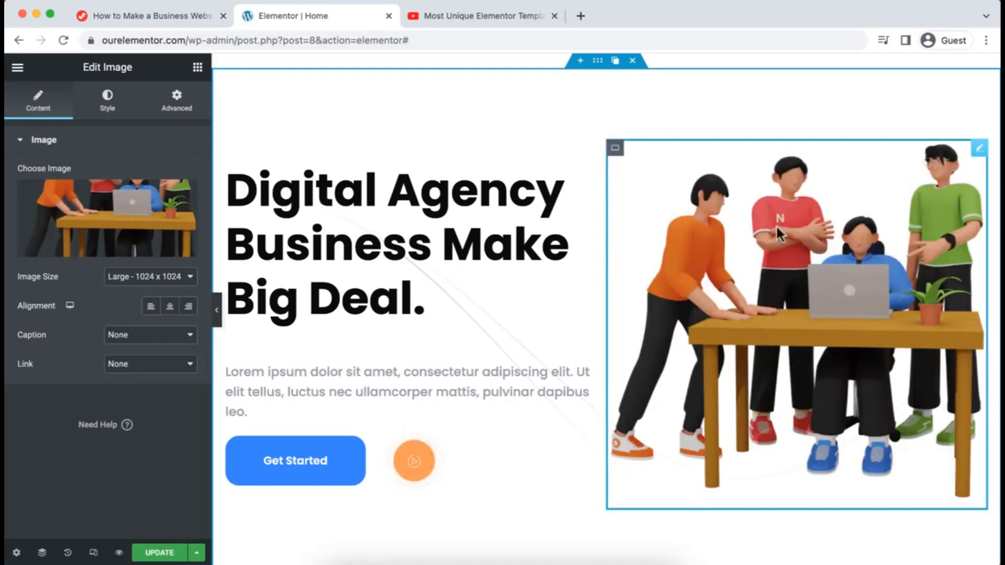
Set the illustration's width to about 69% and align it Right.
{"action": "left_click", "coordinate": [105, 104]}
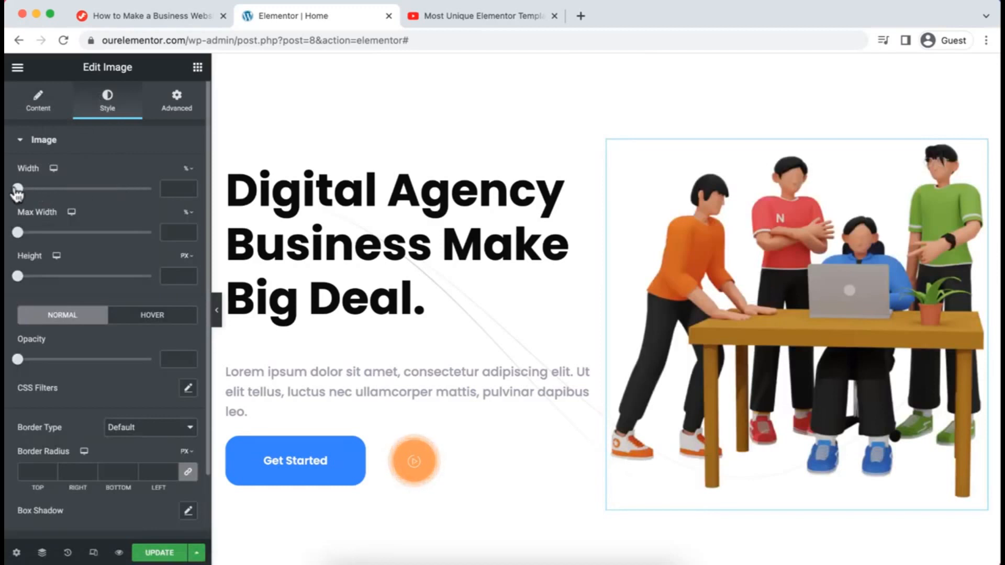
{"action": "left_click_drag", "start_coordinate": [20, 193], "coordinate": [140, 195]}
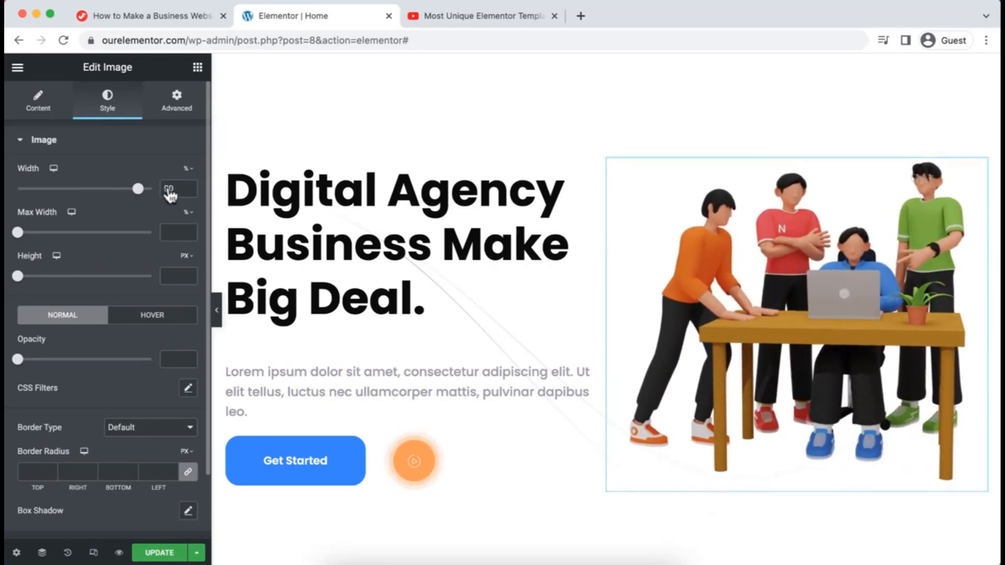
{"action": "left_click", "coordinate": [37, 109]}
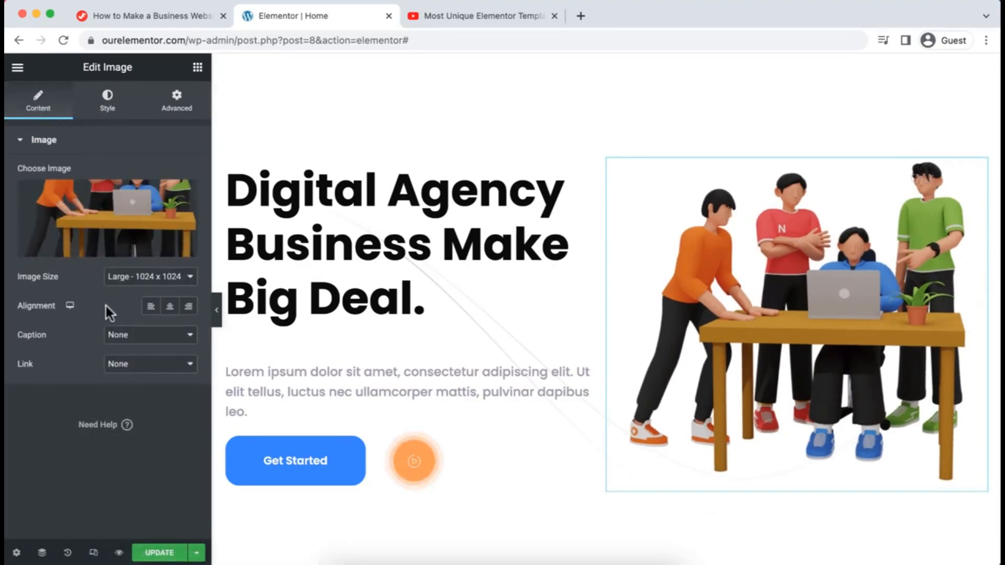
{"action": "left_click", "coordinate": [150, 309]}
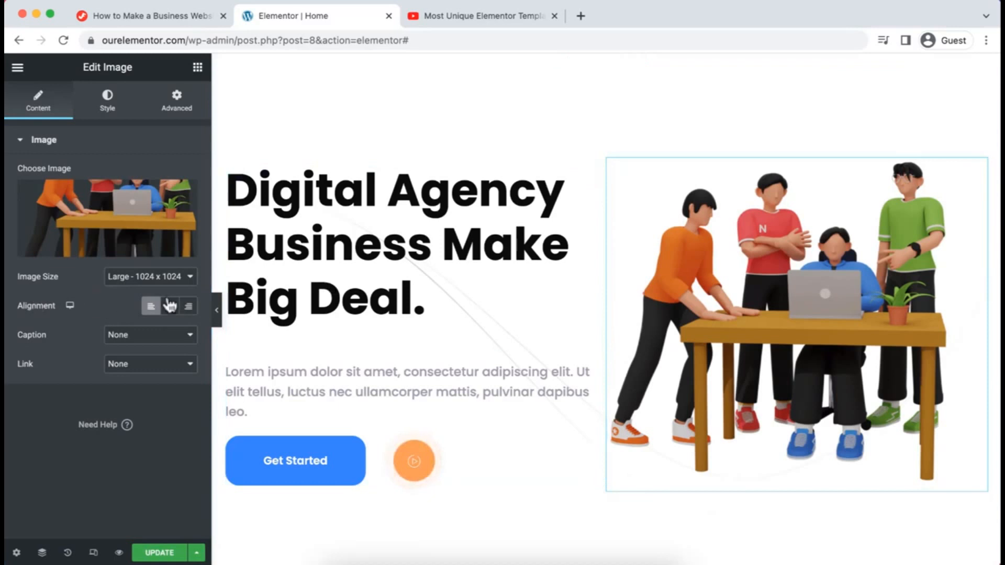
{"action": "left_click", "coordinate": [189, 306]}
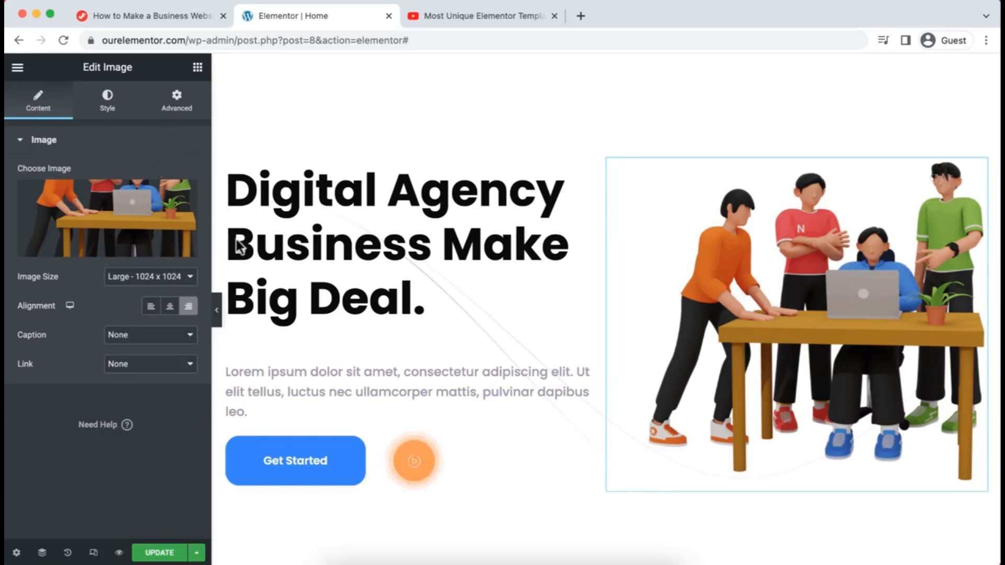
Preview the hero with its right-hand illustration at full width, then save the page with Update.
{"action": "left_click", "coordinate": [216, 313]}
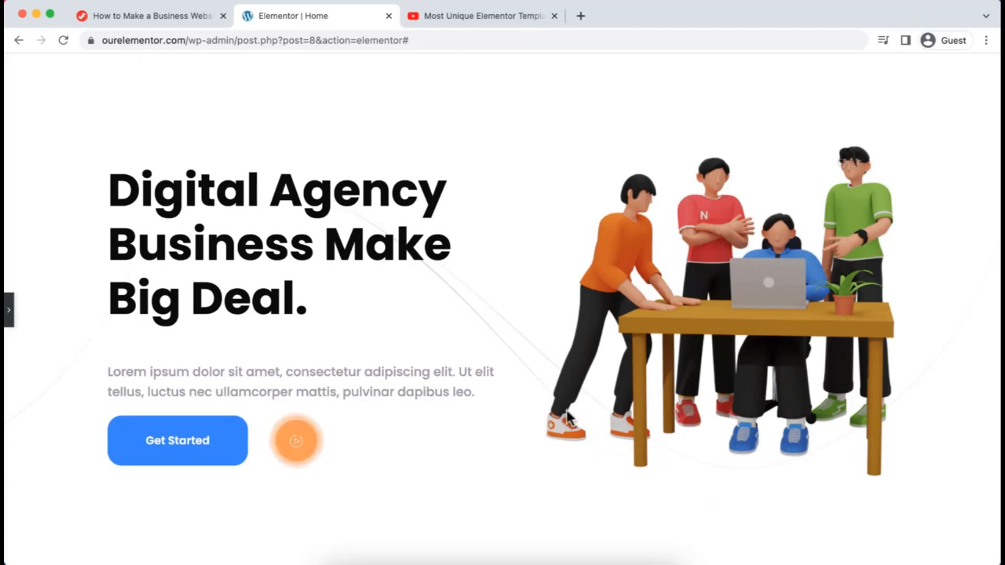
{"action": "left_click", "coordinate": [9, 313]}
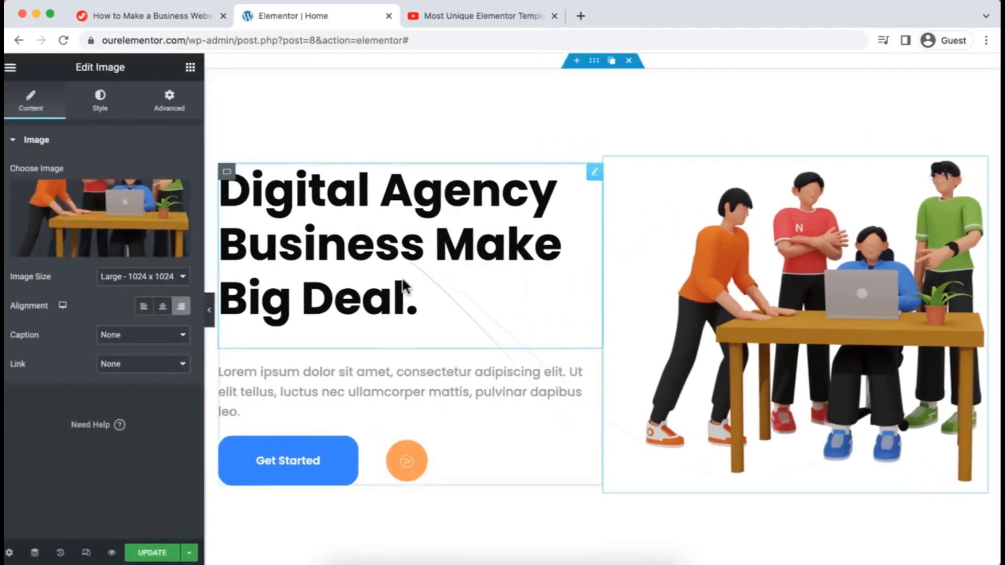
{"action": "left_click", "coordinate": [216, 311]}
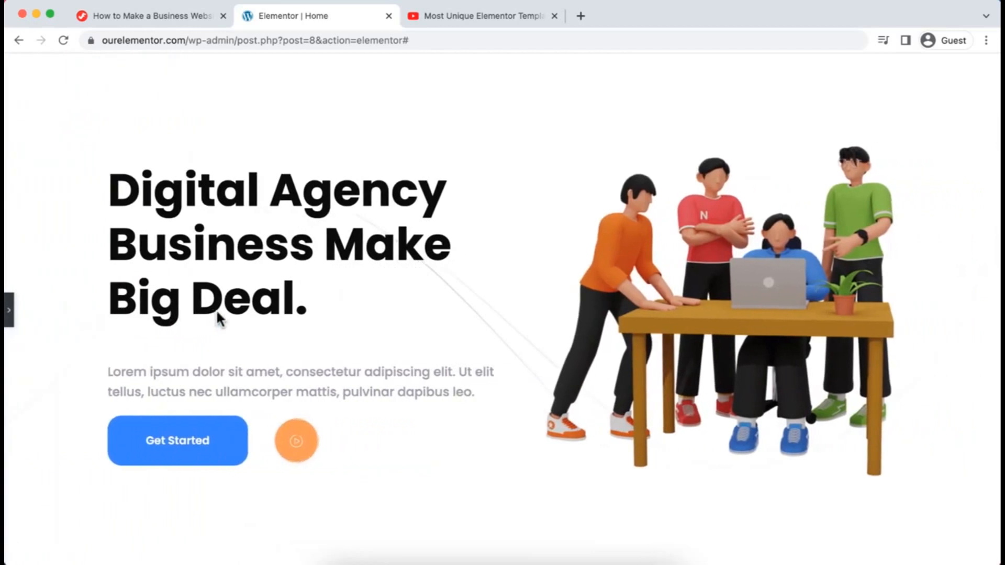
{"action": "left_click", "coordinate": [9, 314]}
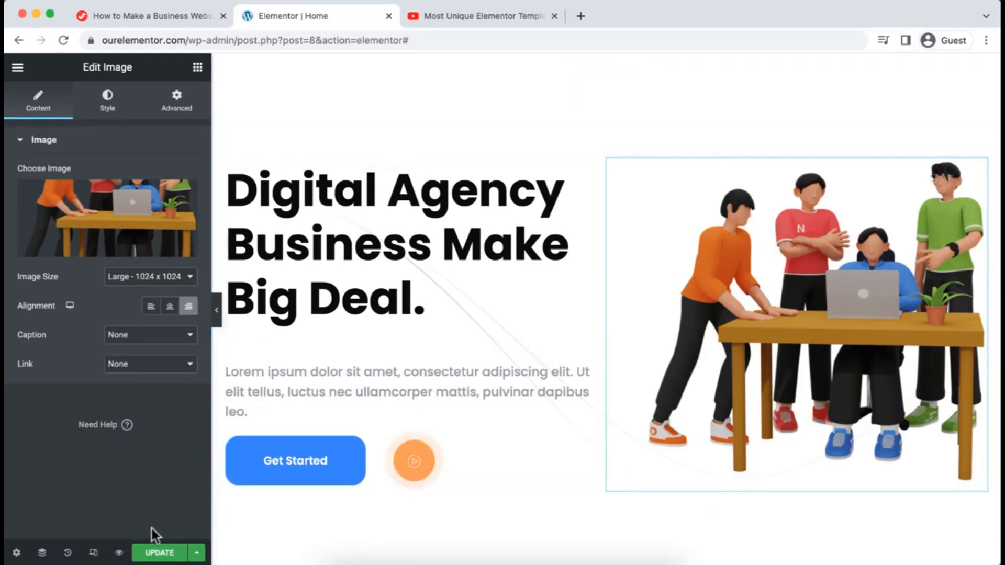
{"action": "left_click", "coordinate": [164, 553]}
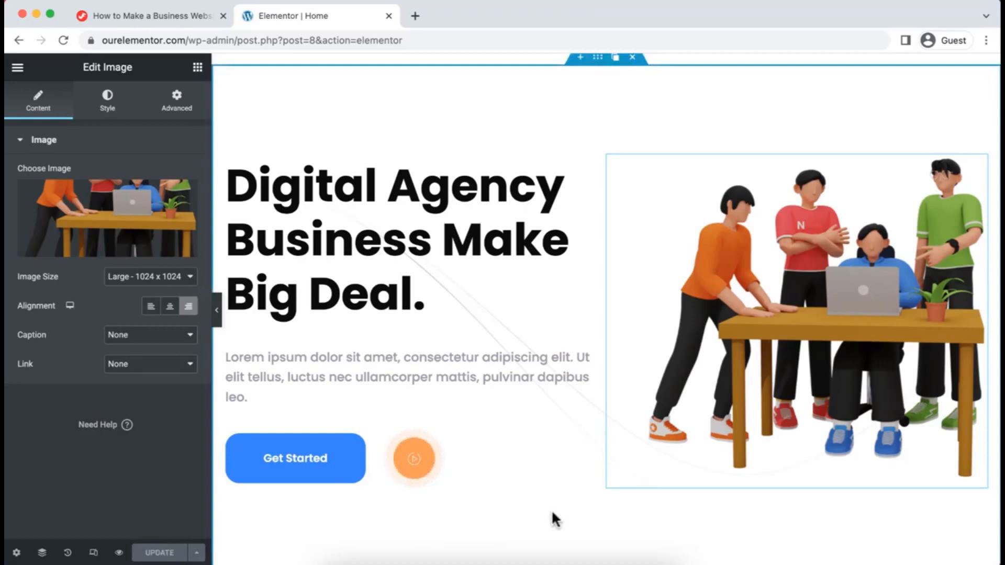
Add a new single-column container below the hero section.
{"action": "scroll", "coordinate": [552, 513], "scroll_direction": "down", "scroll_amount": 5}
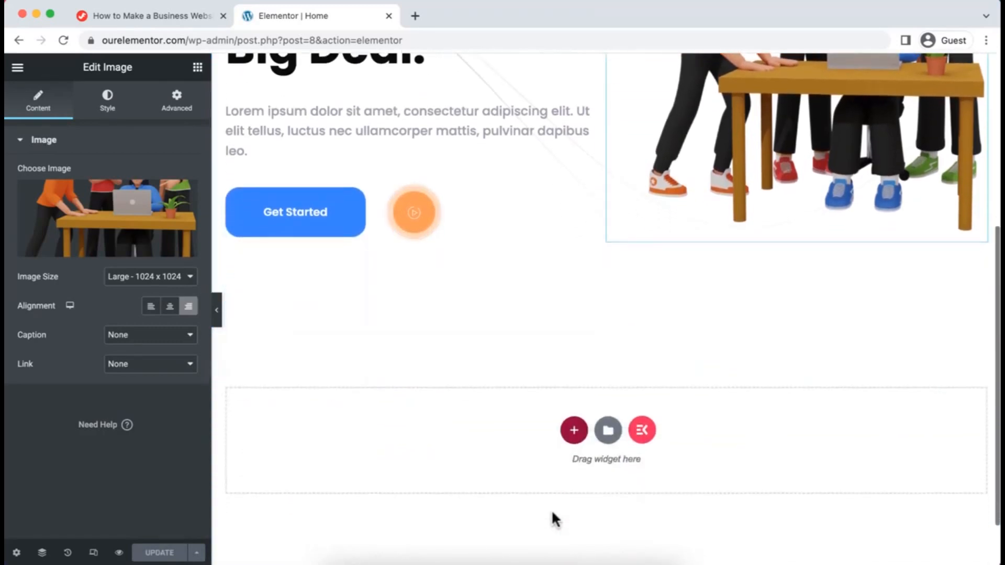
{"action": "left_click", "coordinate": [574, 424]}
{"action": "scroll", "coordinate": [501, 417], "scroll_direction": "down", "scroll_amount": 1}
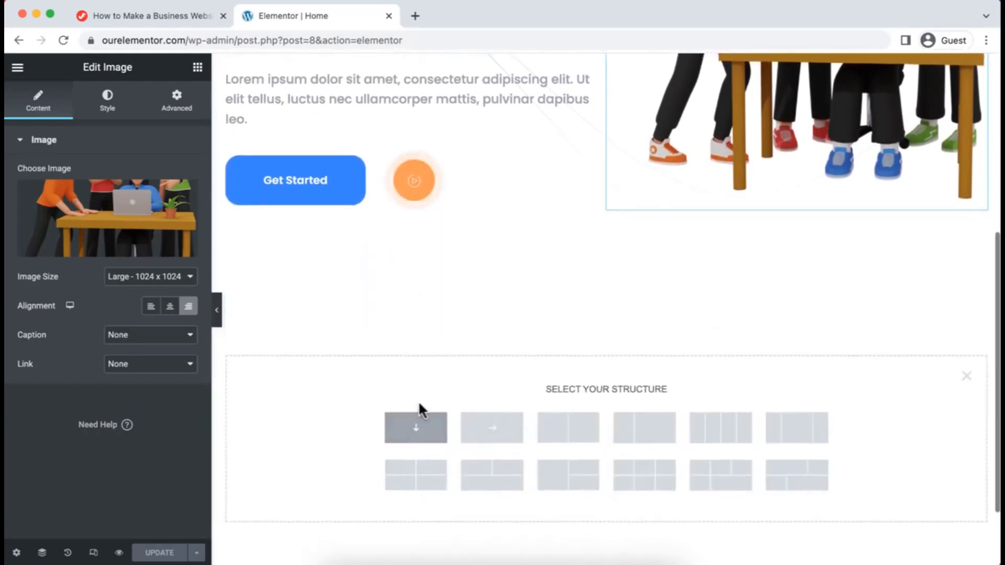
{"action": "left_click", "coordinate": [417, 432]}
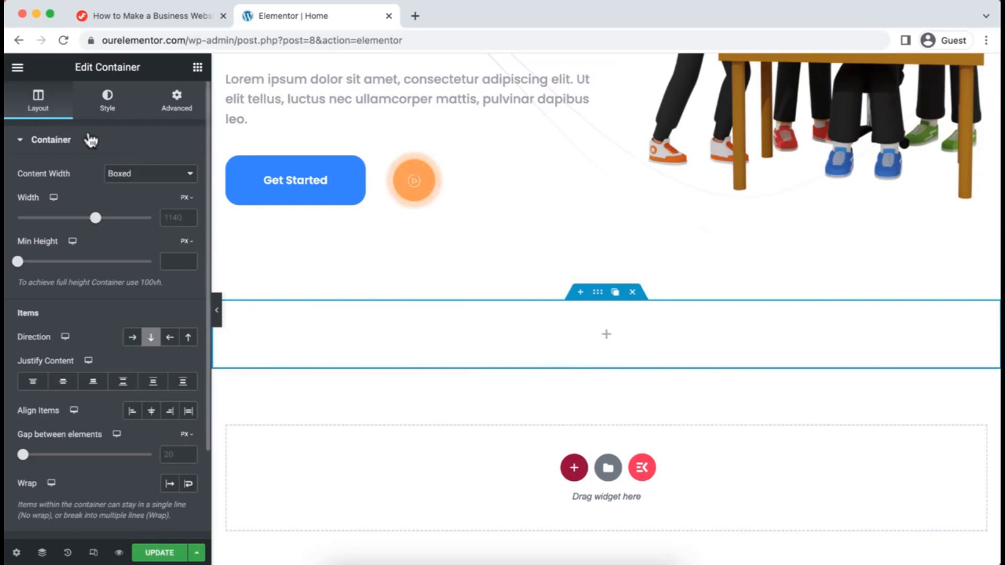
Pad the container 20 px on the sides and 60 px top and bottom.
{"action": "left_click", "coordinate": [176, 102]}
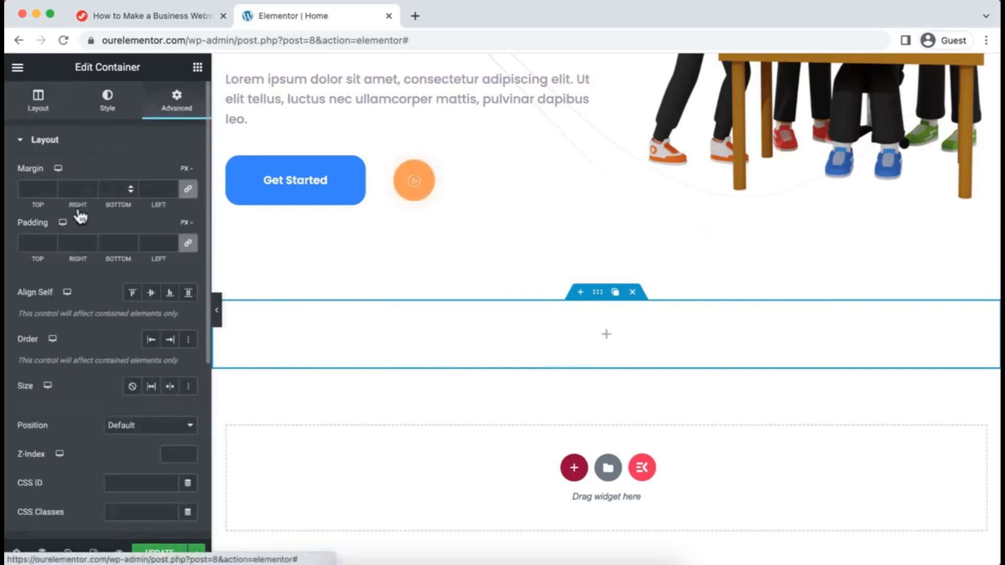
{"action": "left_click", "coordinate": [32, 242]}
{"action": "type", "text": "20"}
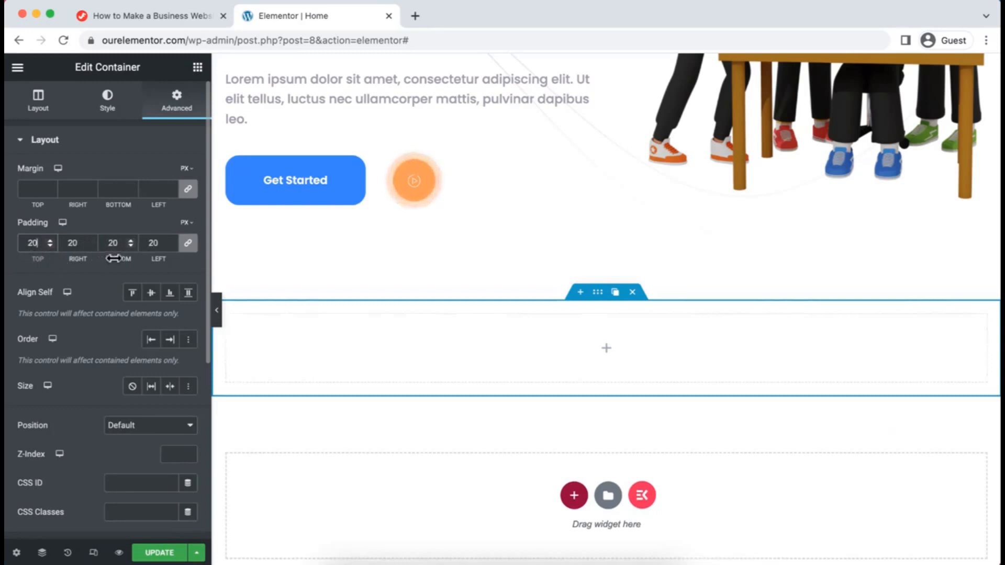
{"action": "left_click", "coordinate": [188, 244]}
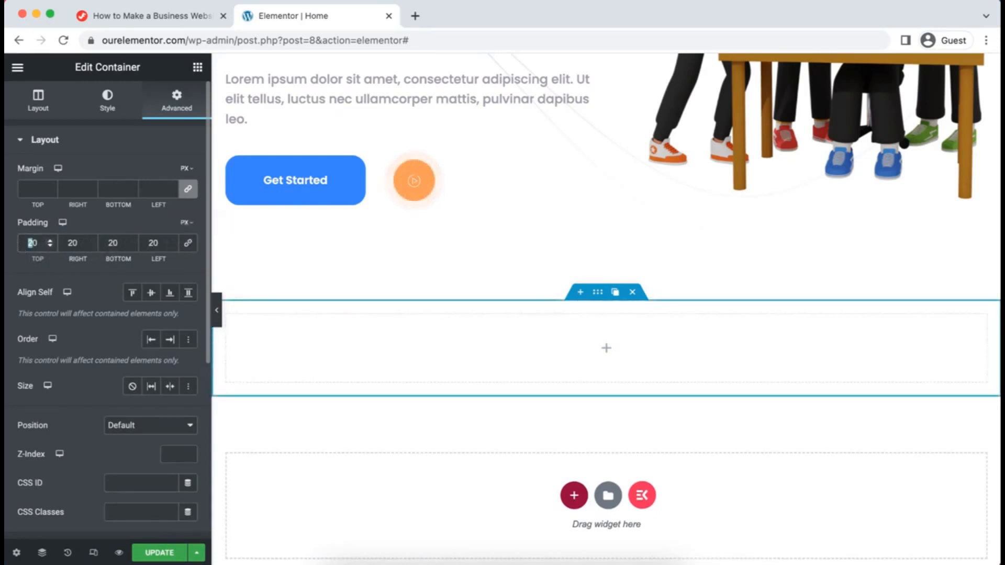
{"action": "type", "text": "6"}
{"action": "left_click_drag", "start_coordinate": [113, 243], "coordinate": [110, 242]}
{"action": "type", "text": "6"}
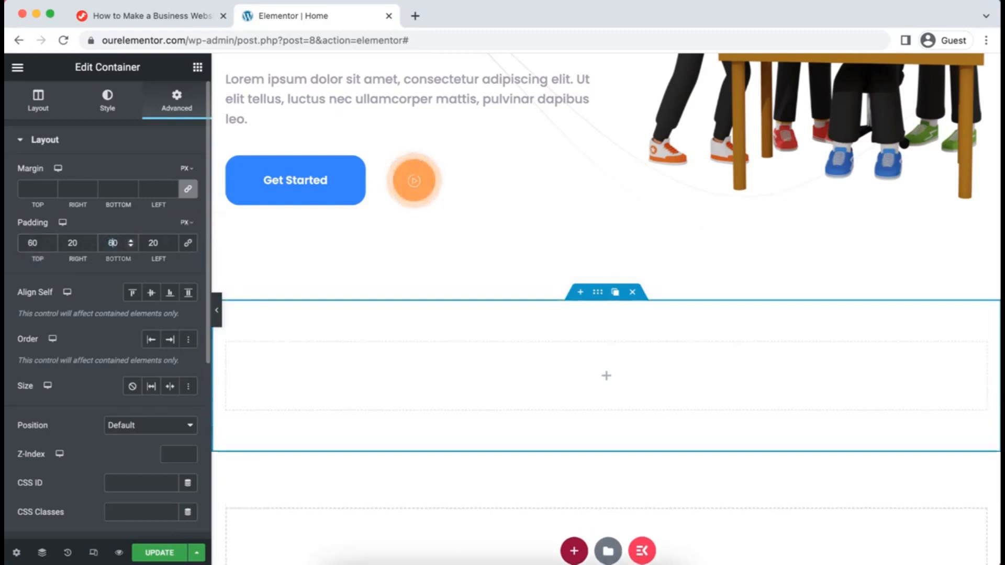
{"action": "left_click", "coordinate": [608, 377]}
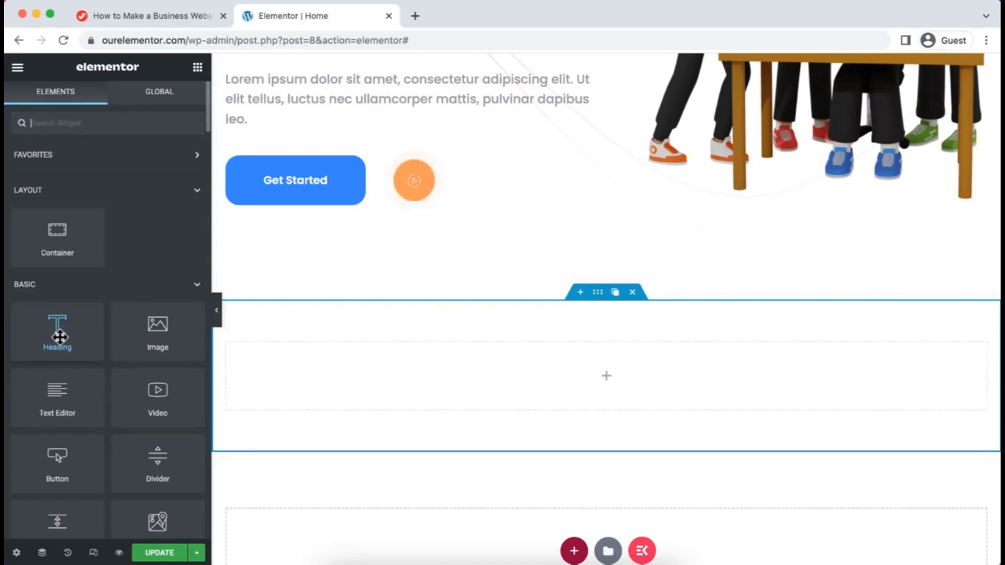
Add a Heading widget reading 'We Make Designs that Lead and Inspire.', with {{ before Designs.
{"action": "type", "text": "heading"}
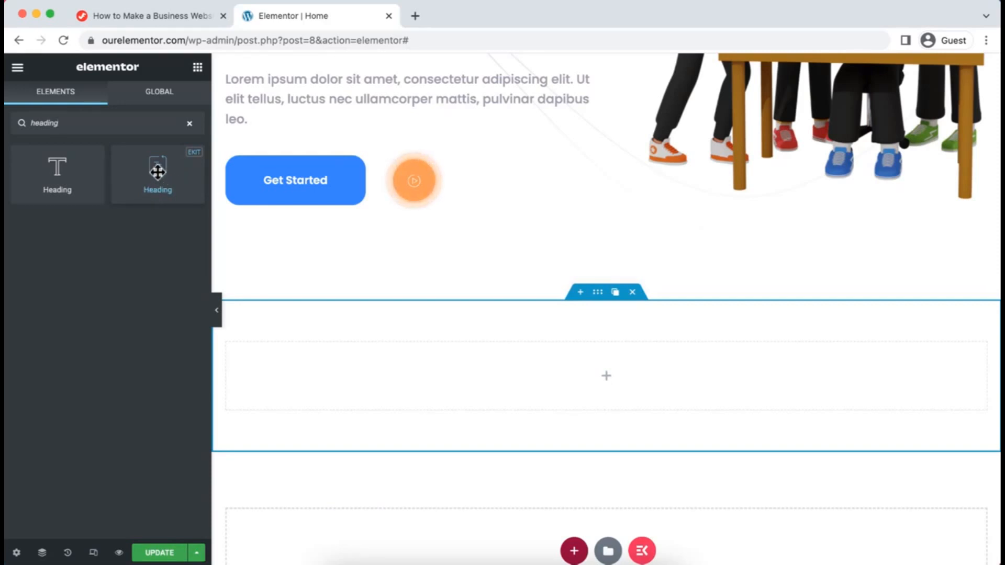
{"action": "left_click_drag", "start_coordinate": [157, 172], "coordinate": [569, 367]}
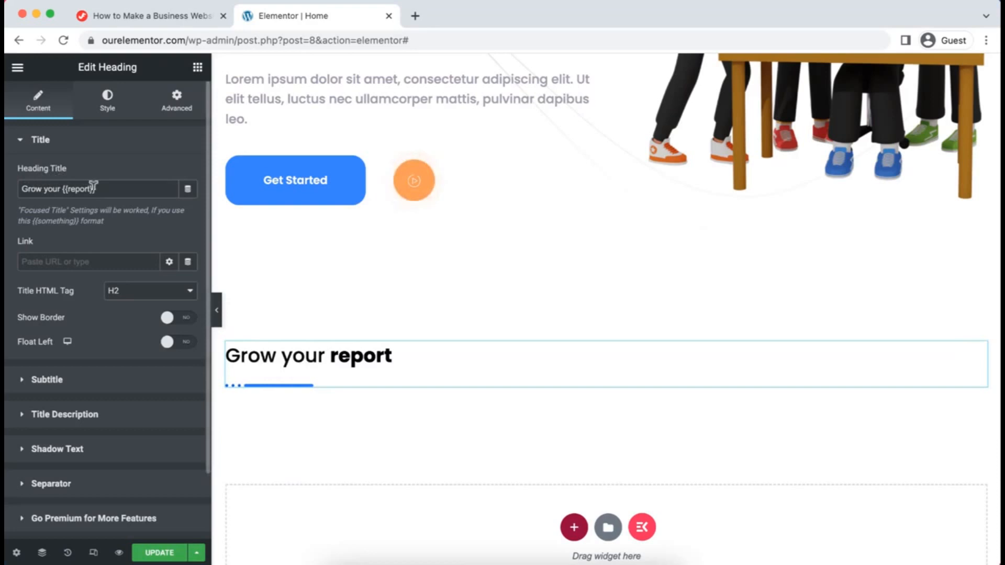
{"action": "left_click_drag", "start_coordinate": [103, 188], "coordinate": [19, 192]}
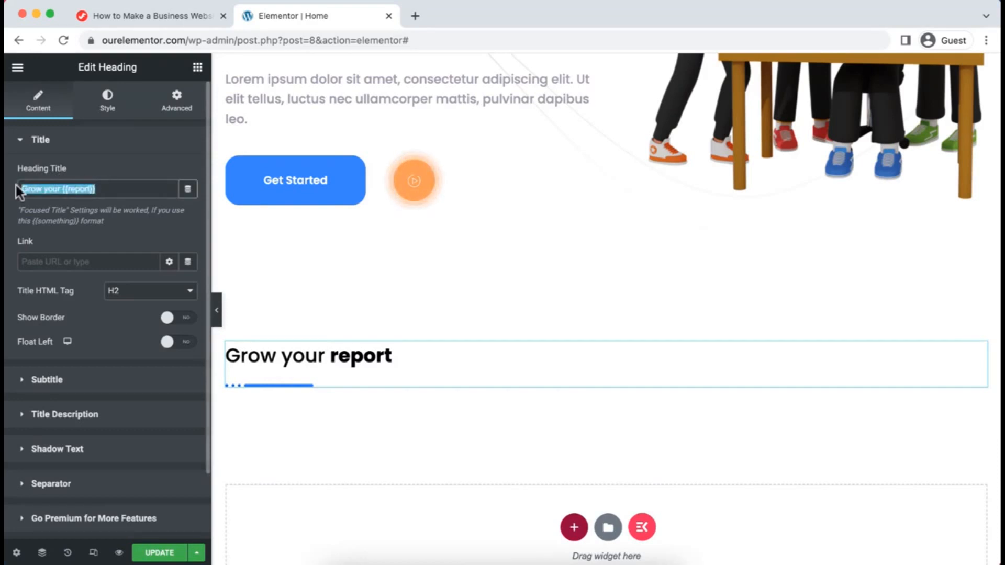
{"action": "key", "text": "BackSpace"}
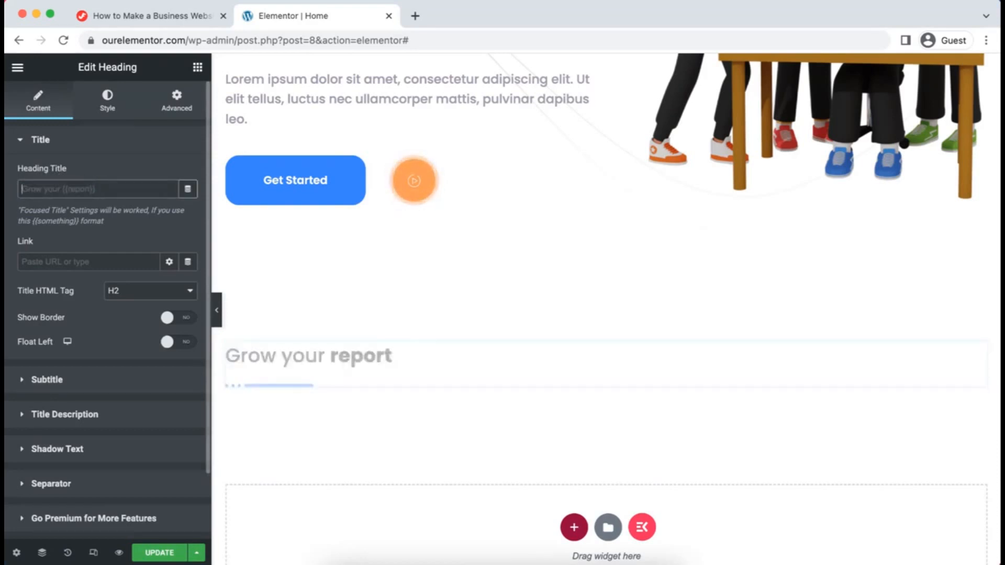
{"action": "type", "text": "We Make Designs that Lead and Inspire."}
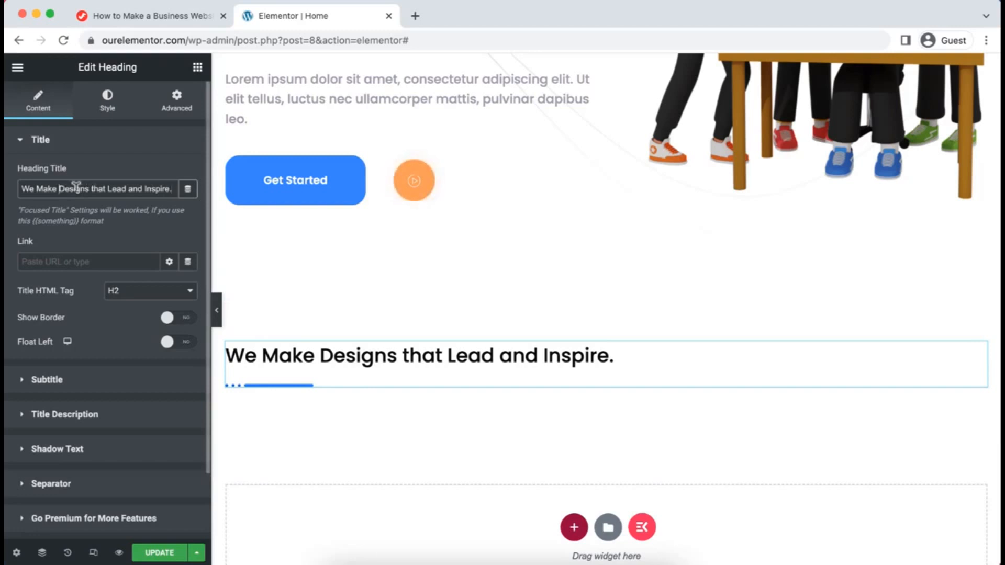
{"action": "left_click", "coordinate": [60, 188]}
{"action": "type", "text": "{{"}
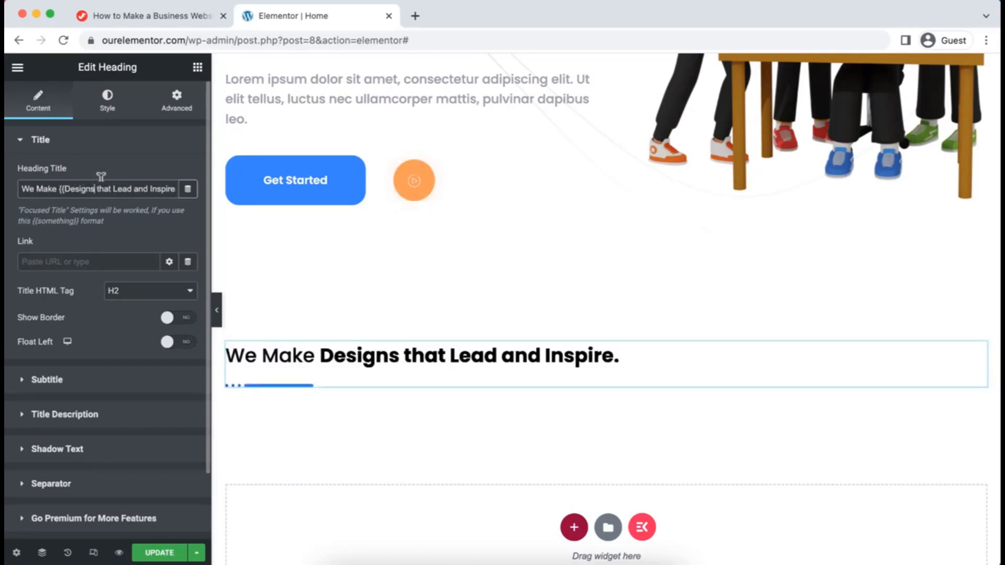
Close the {{ }} marker after Designs and add a <br> line break to the heading.
{"action": "left_click", "coordinate": [99, 188]}
{"action": "type", "text": "}}"}
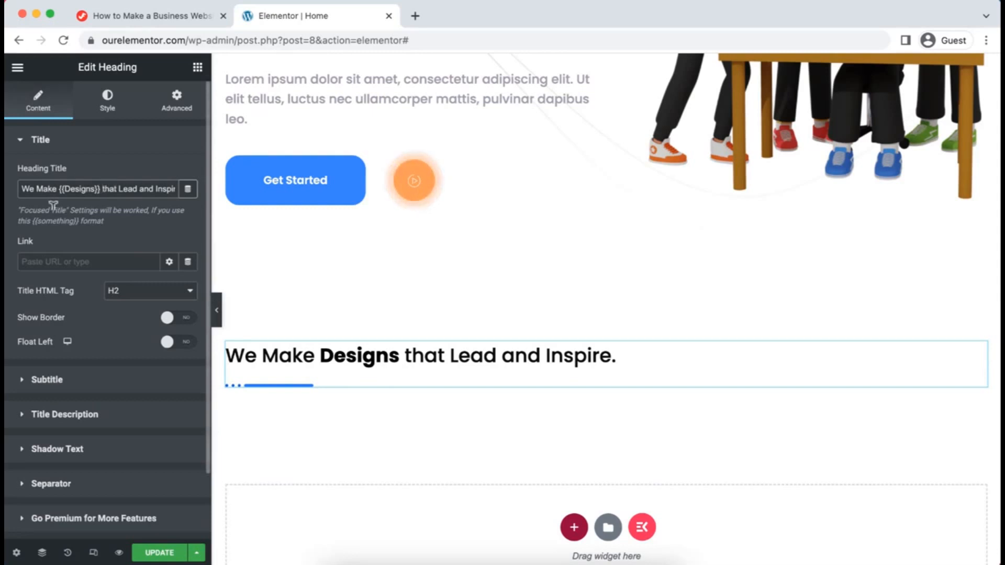
{"action": "type", "text": "<"}
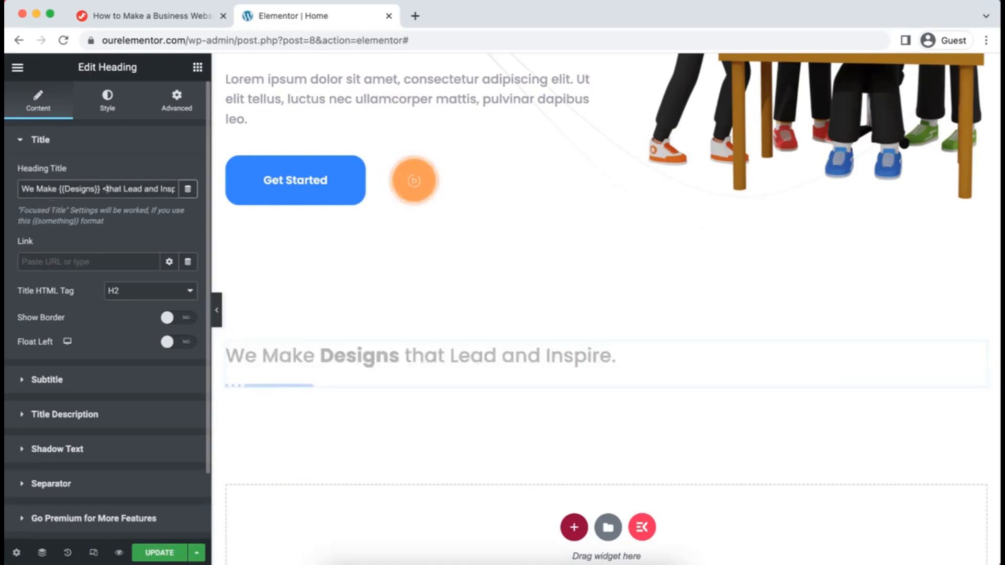
{"action": "type", "text": ">"}
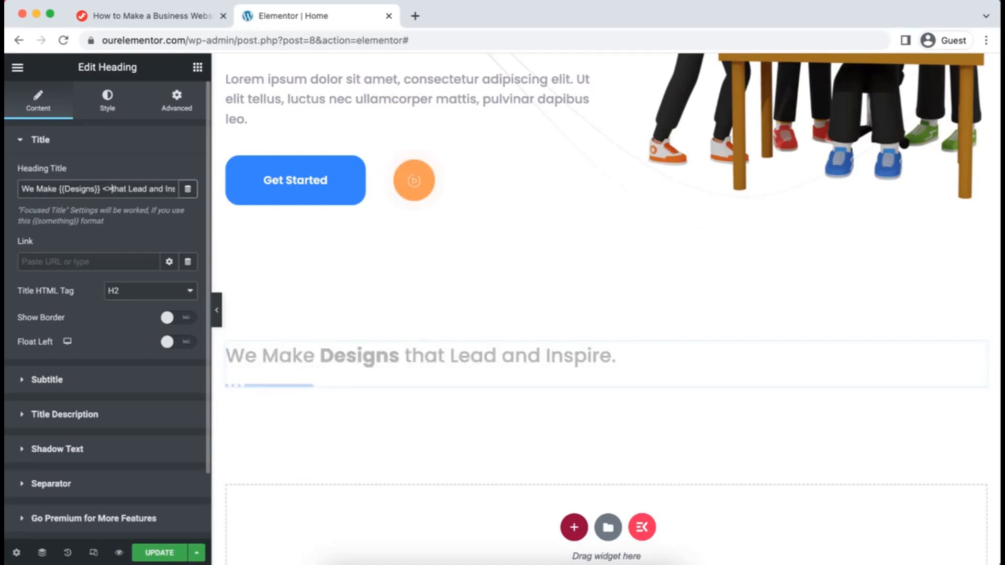
{"action": "type", "text": "br"}
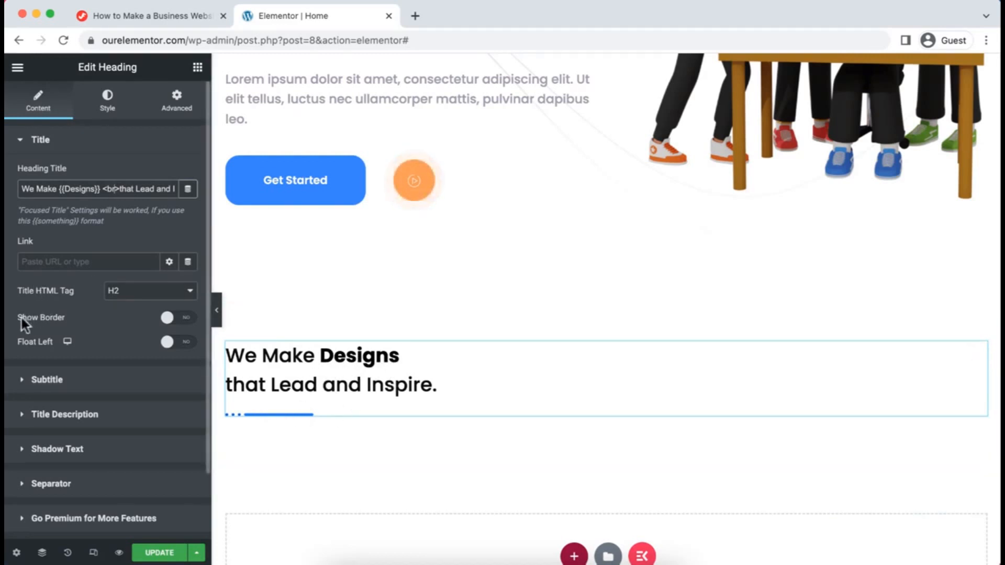
Switch off the heading's side border and its separator bar.
{"action": "left_click", "coordinate": [182, 318]}
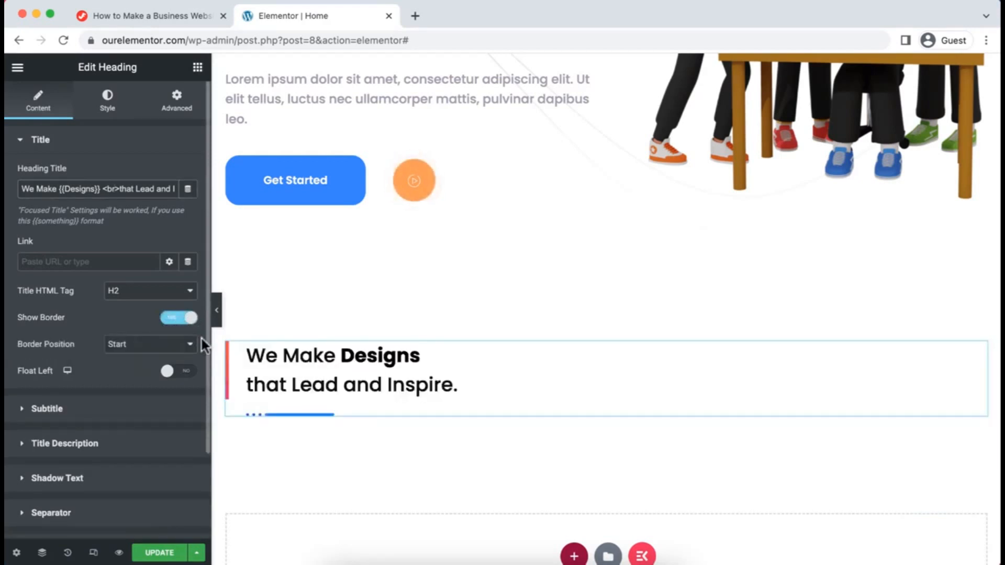
{"action": "left_click", "coordinate": [172, 321]}
{"action": "scroll", "coordinate": [112, 414], "scroll_direction": "down", "scroll_amount": 1}
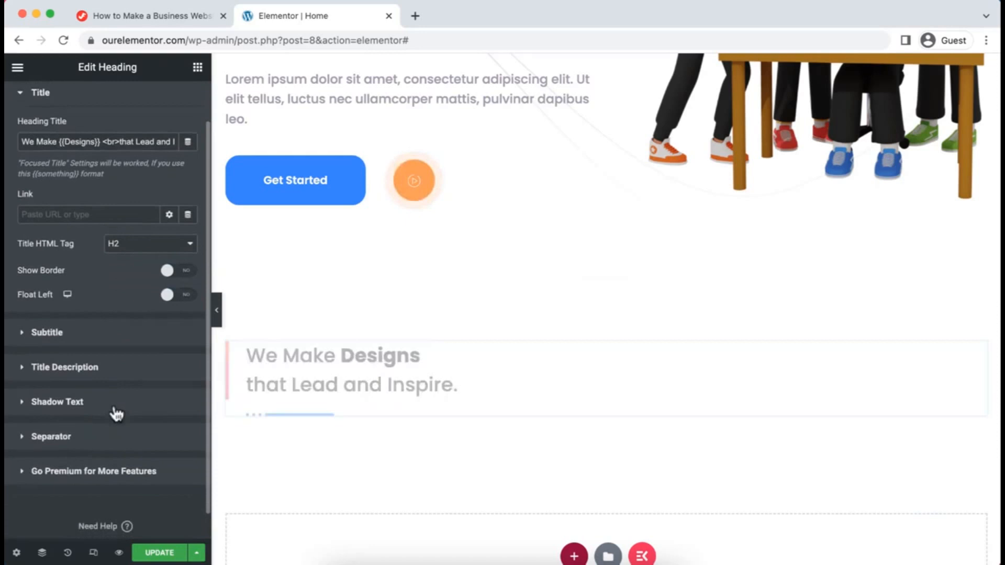
{"action": "left_click", "coordinate": [51, 435]}
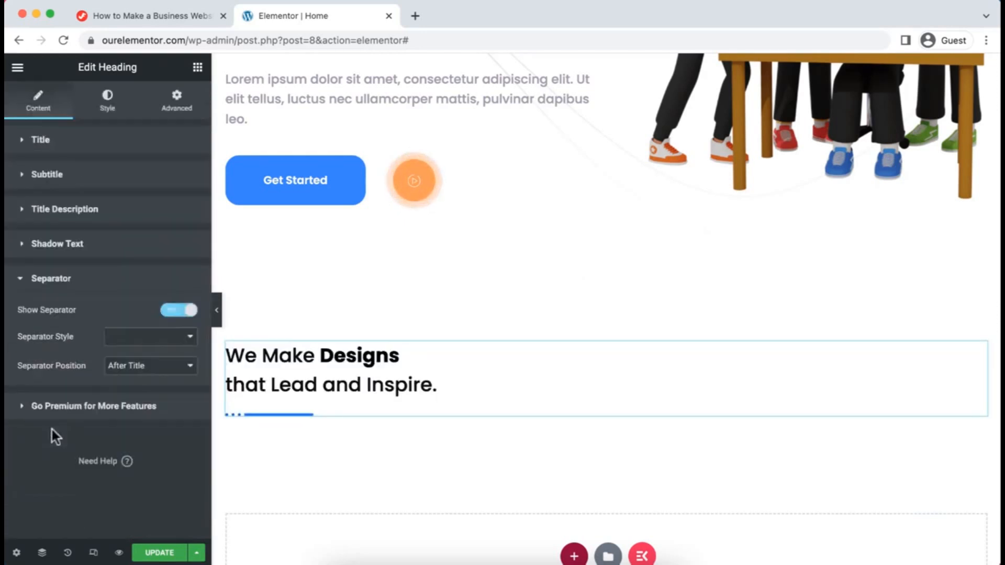
{"action": "left_click", "coordinate": [175, 314]}
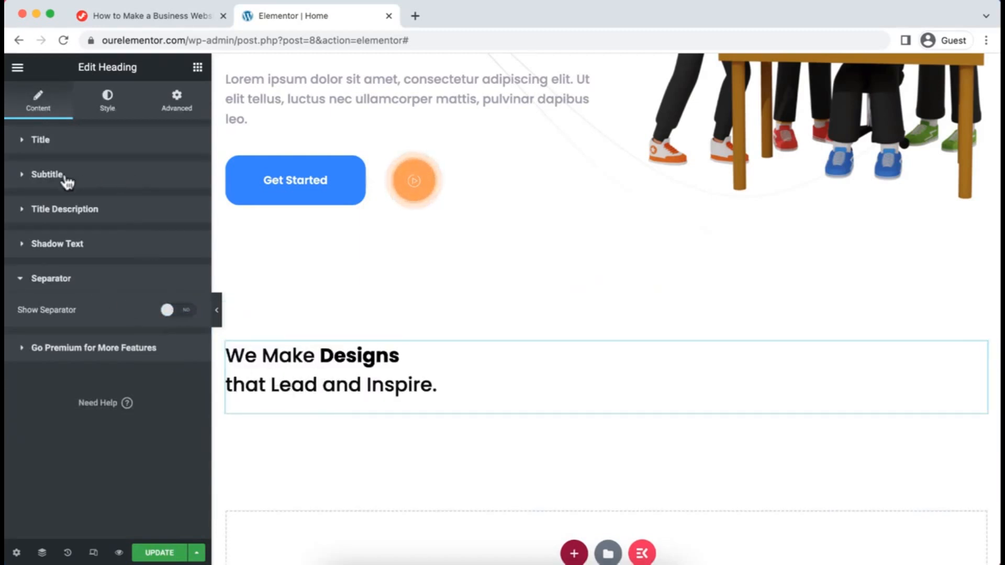
Turn on a 'What We Do' subtitle positioned Before Title.
{"action": "left_click", "coordinate": [26, 180]}
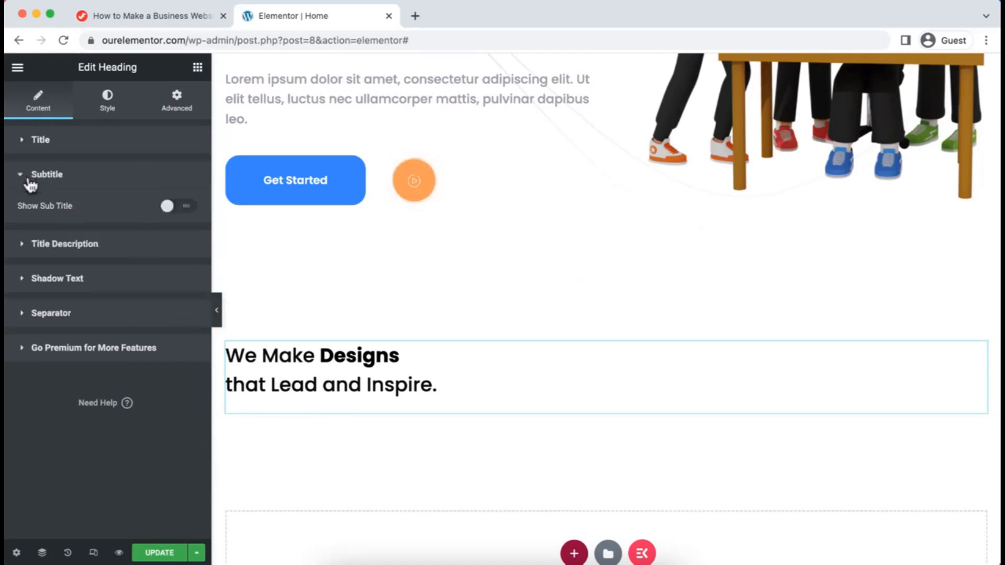
{"action": "left_click", "coordinate": [178, 208]}
{"action": "left_click_drag", "start_coordinate": [97, 291], "coordinate": [8, 299]}
{"action": "type", "text": "What We Do"}
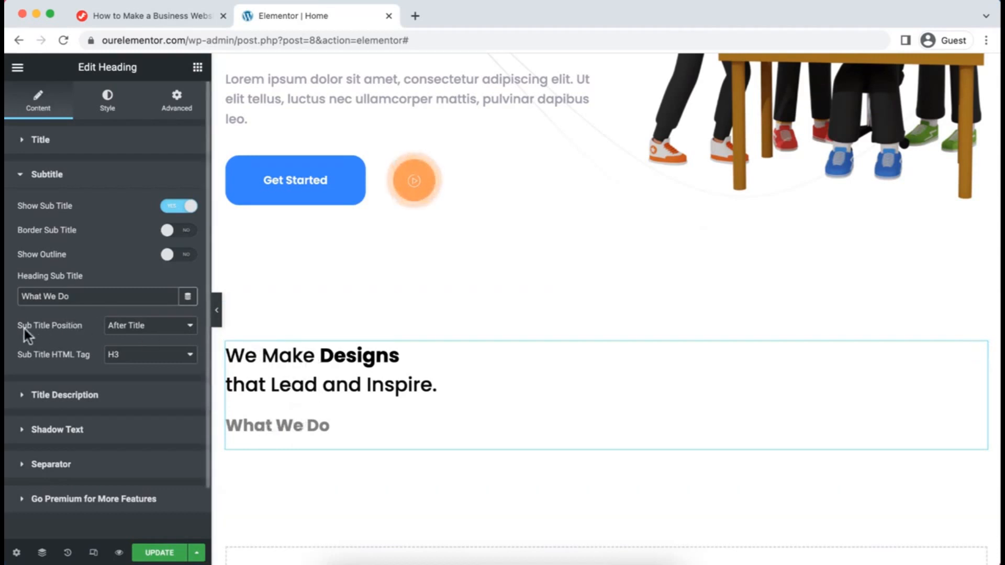
{"action": "left_click", "coordinate": [125, 328]}
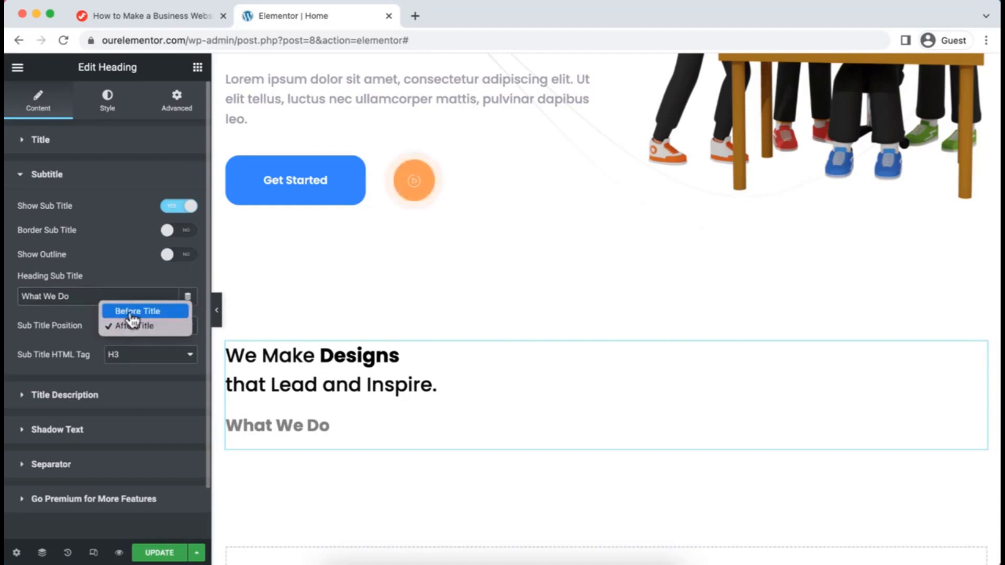
{"action": "left_click", "coordinate": [131, 313]}
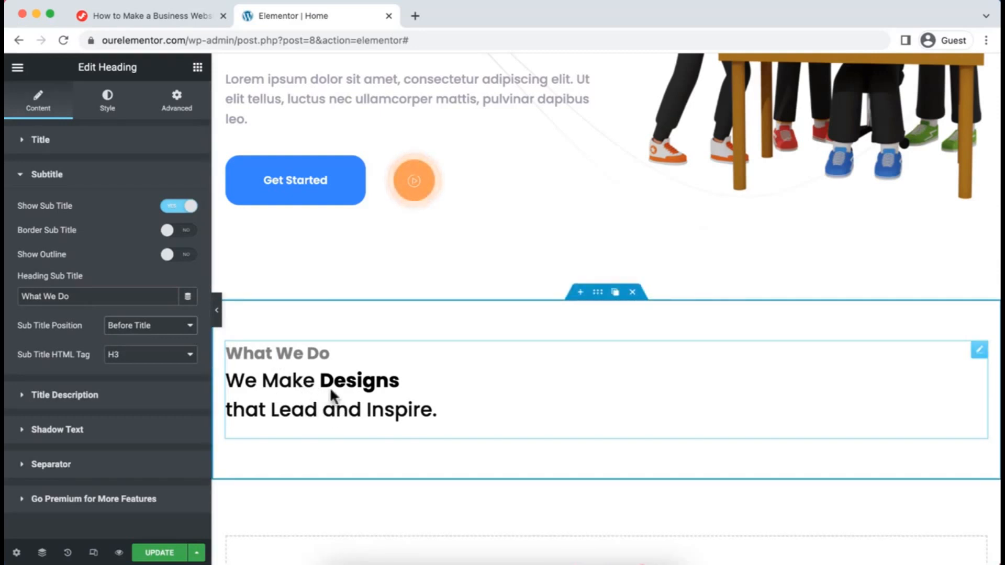
Enable the title description and replace its sample text with the Lorem Ipsum paragraph.
{"action": "left_click", "coordinate": [76, 396]}
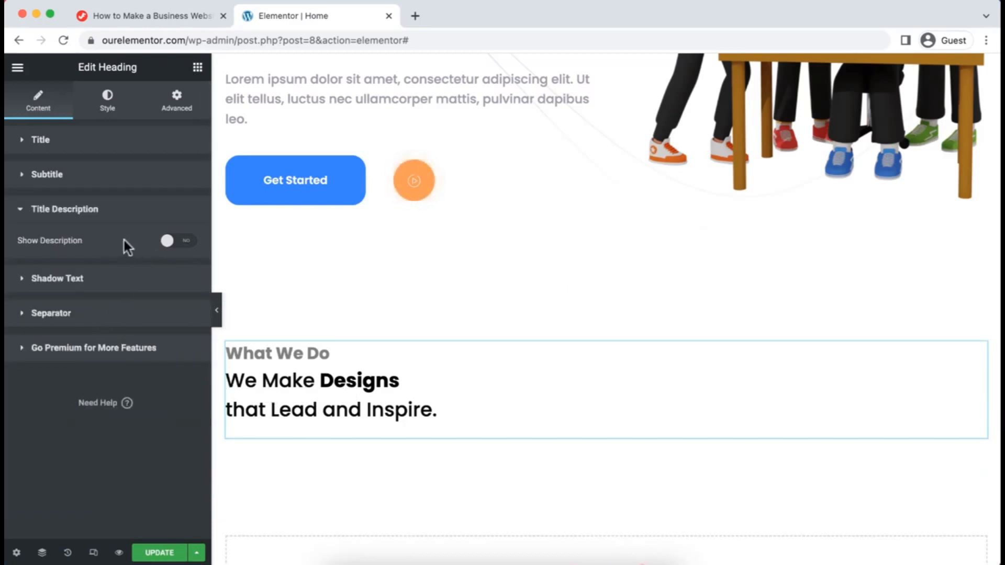
{"action": "left_click", "coordinate": [183, 243]}
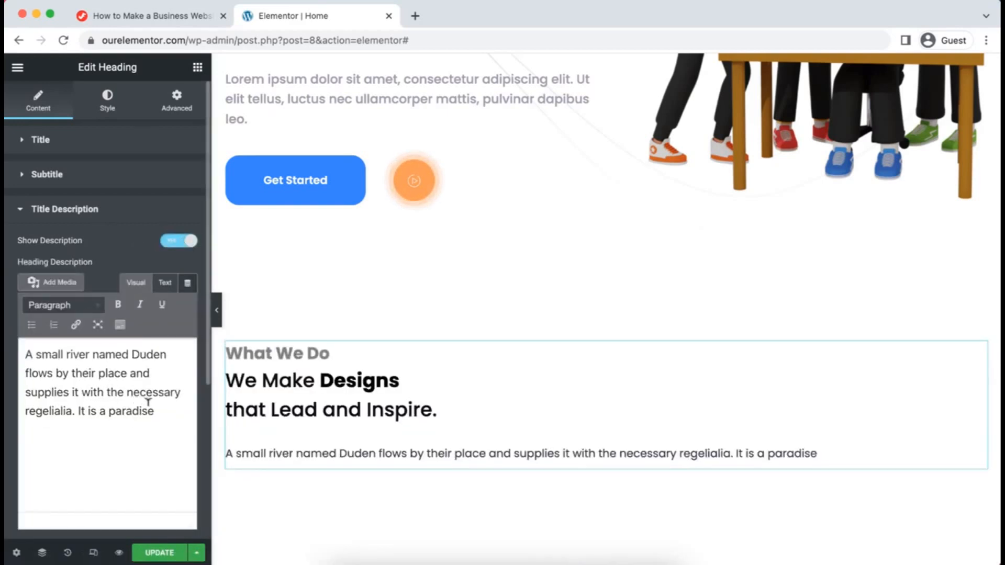
{"action": "left_click_drag", "start_coordinate": [156, 411], "coordinate": [18, 335]}
{"action": "type", "text": "Lorem Ipsum Is Simply Dummy Text Of The Printing And Typesetting Industry. Lorem Ipsum Has Been The Industry's Standard."}
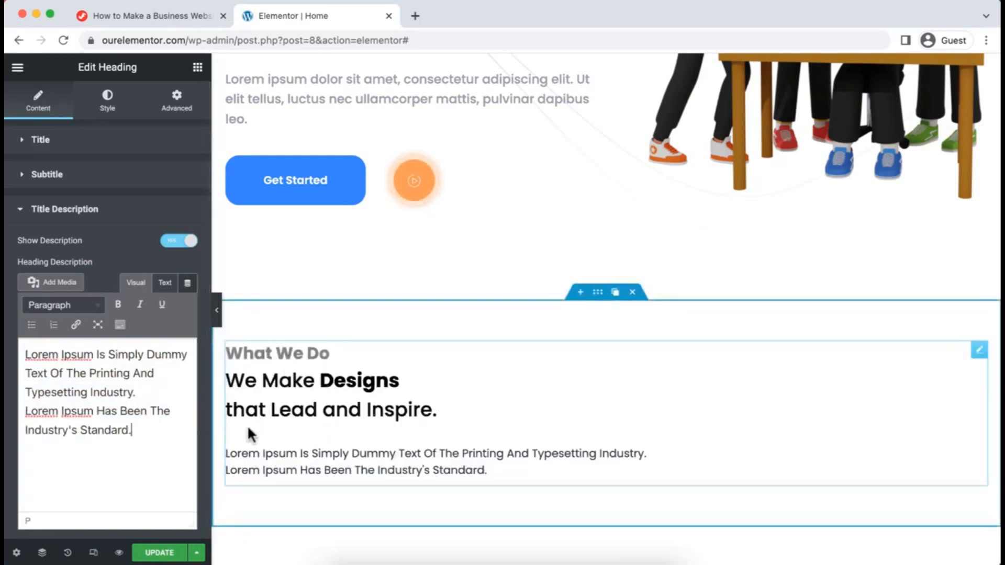
{"action": "left_click", "coordinate": [22, 214]}
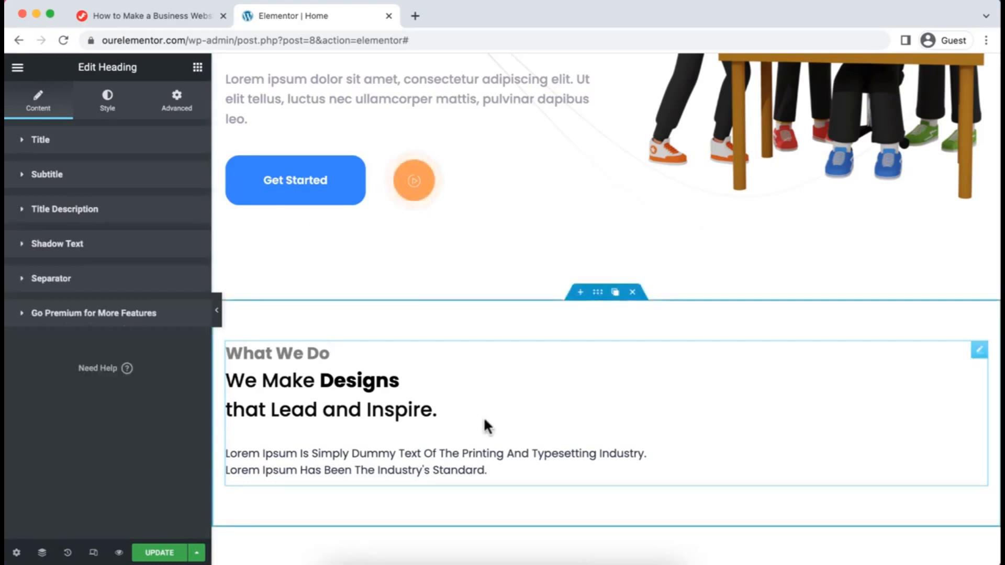
{"action": "scroll", "coordinate": [483, 416], "scroll_direction": "down", "scroll_amount": 2}
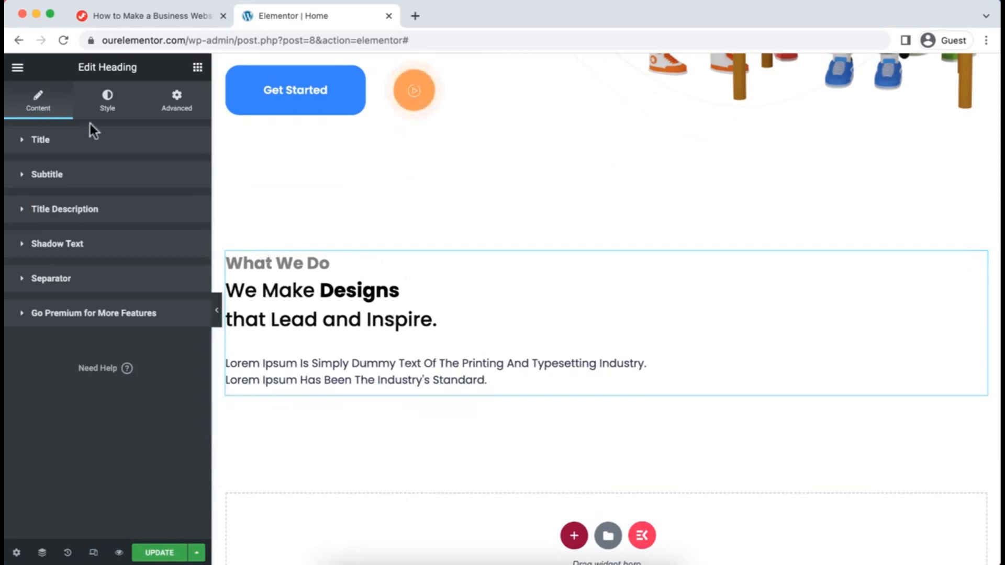
Center-align the heading block and give the title a 10 px bottom margin.
{"action": "left_click", "coordinate": [109, 104]}
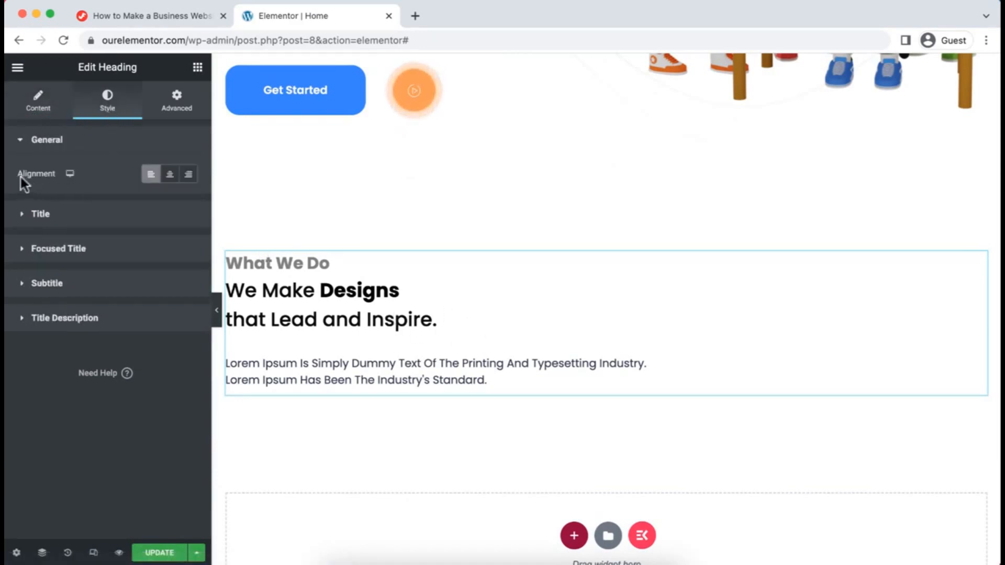
{"action": "left_click", "coordinate": [170, 176]}
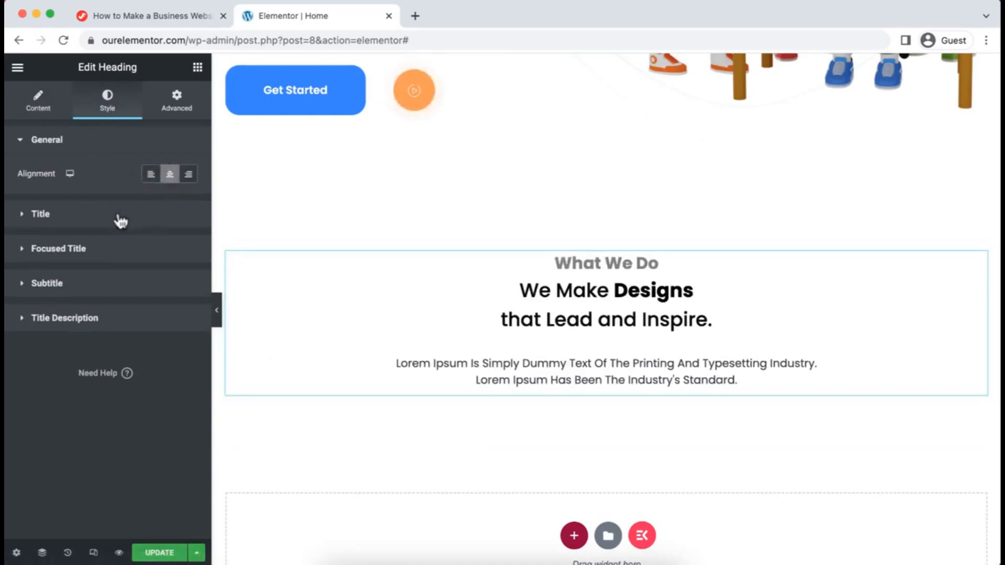
{"action": "left_click", "coordinate": [26, 217]}
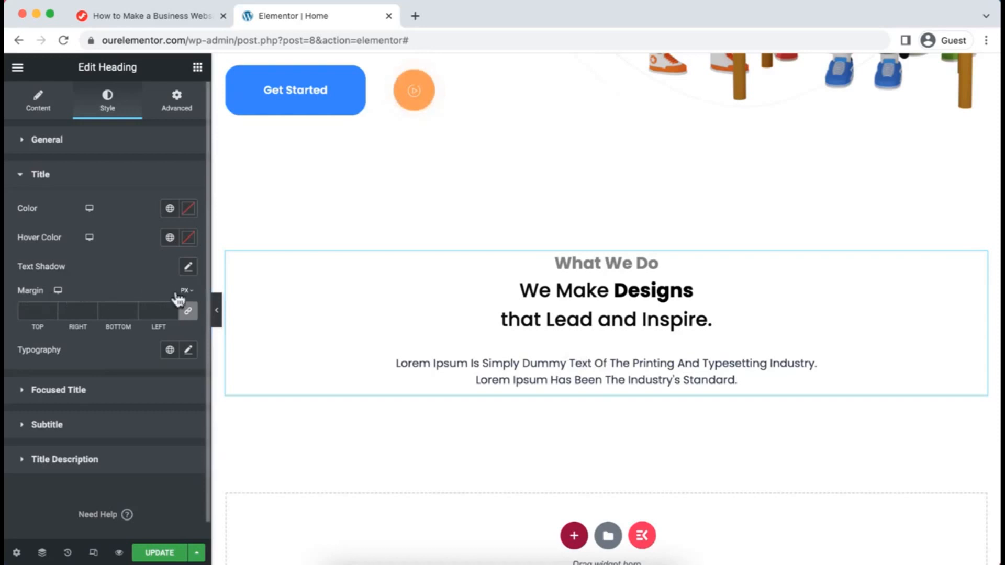
{"action": "left_click", "coordinate": [187, 311]}
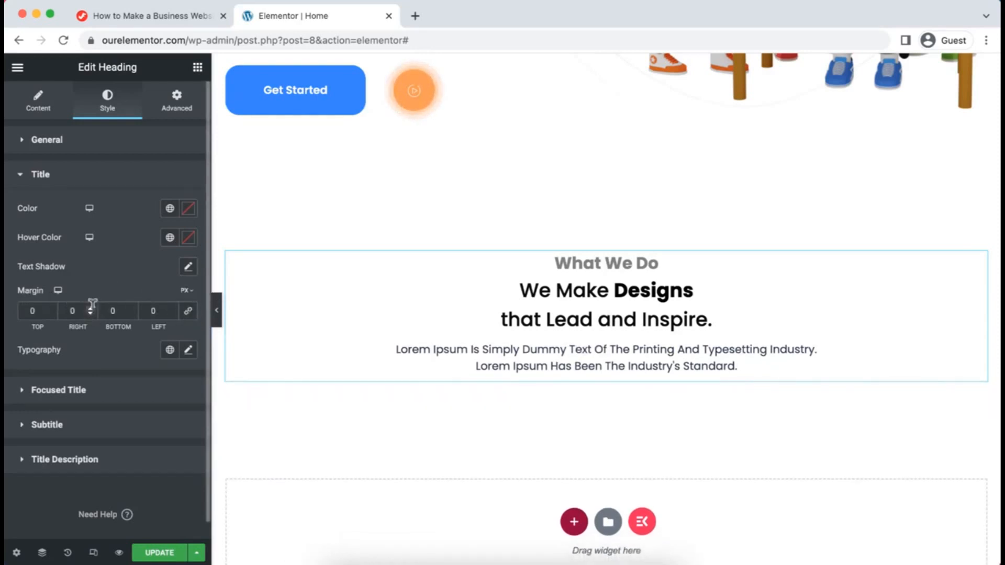
{"action": "type", "text": "1"}
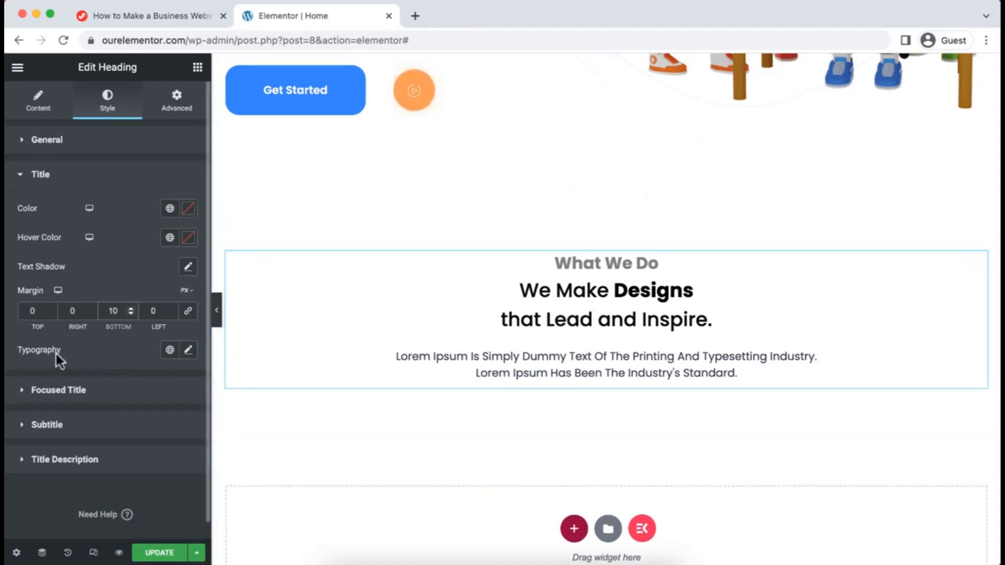
Set the title typography to 52 px, 700 (Bold) weight and 1.2 em line height.
{"action": "left_click", "coordinate": [189, 351]}
{"action": "scroll", "coordinate": [127, 430], "scroll_direction": "down", "scroll_amount": 2}
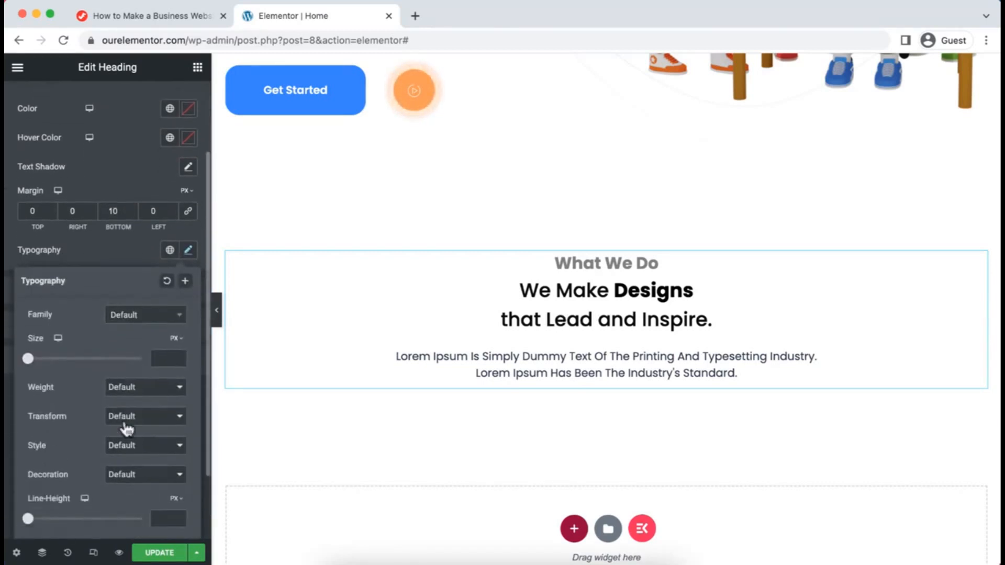
{"action": "left_click_drag", "start_coordinate": [28, 360], "coordinate": [57, 361]}
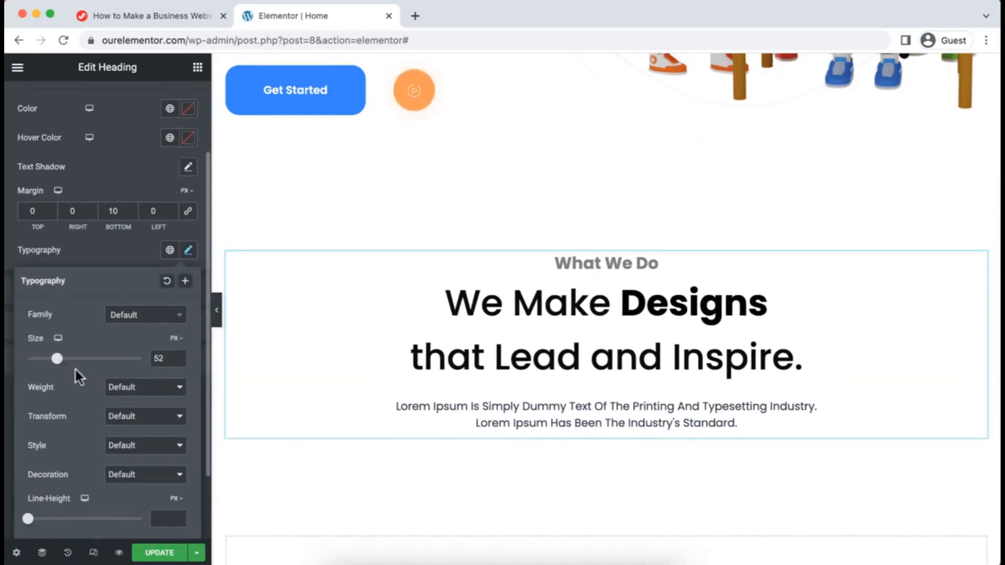
{"action": "left_click", "coordinate": [138, 388]}
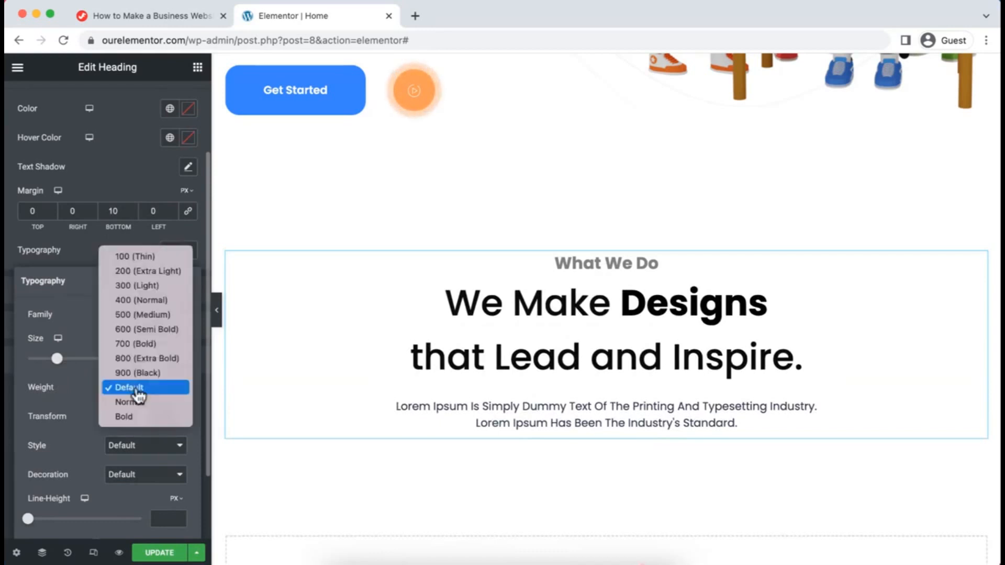
{"action": "left_click", "coordinate": [137, 344]}
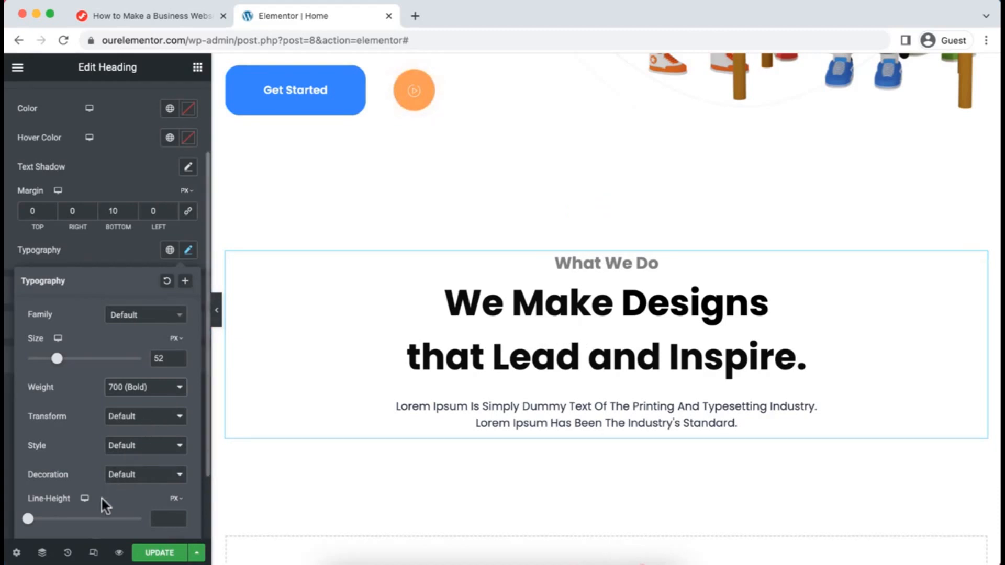
{"action": "scroll", "coordinate": [100, 495], "scroll_direction": "down", "scroll_amount": 2}
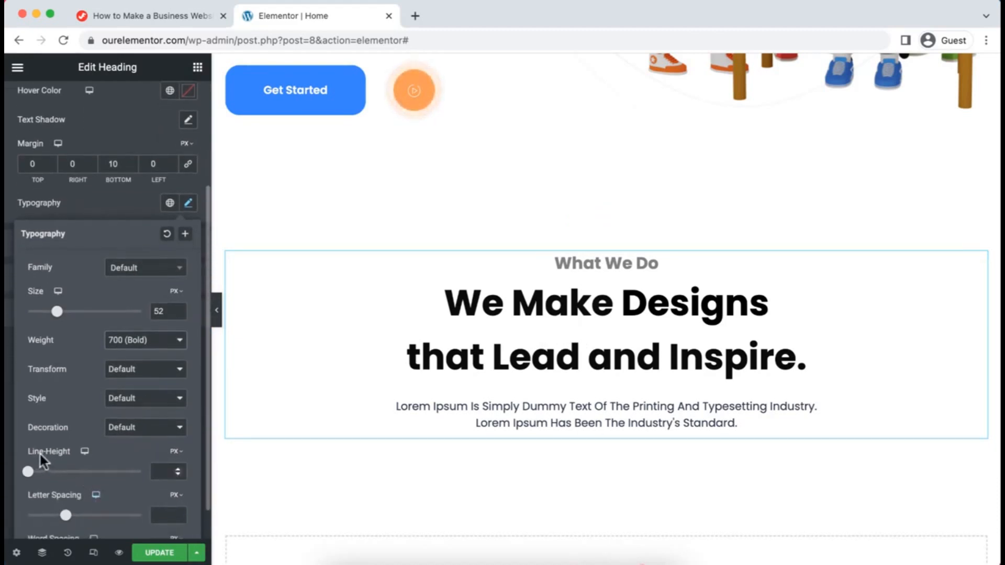
{"action": "left_click", "coordinate": [175, 451]}
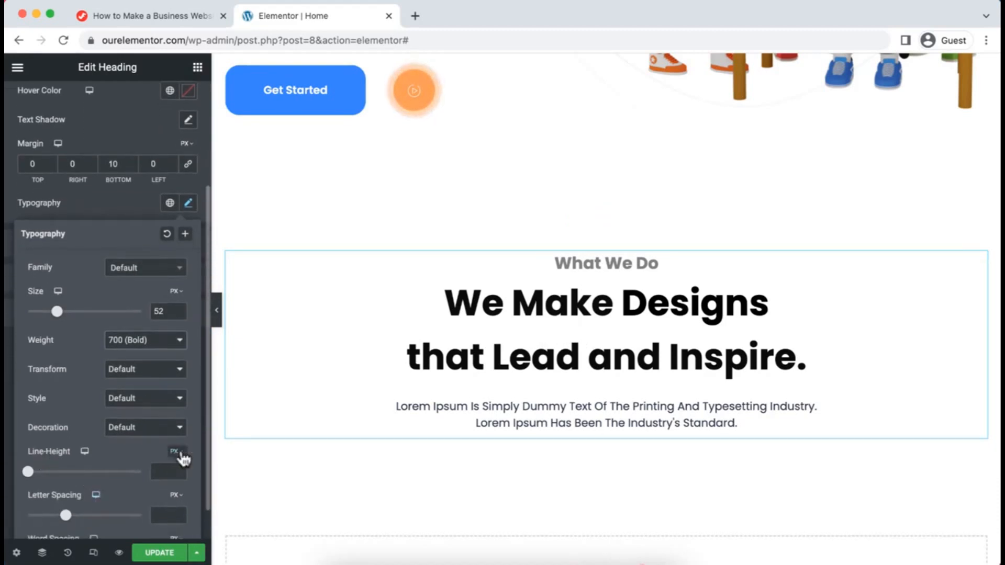
{"action": "left_click", "coordinate": [178, 467]}
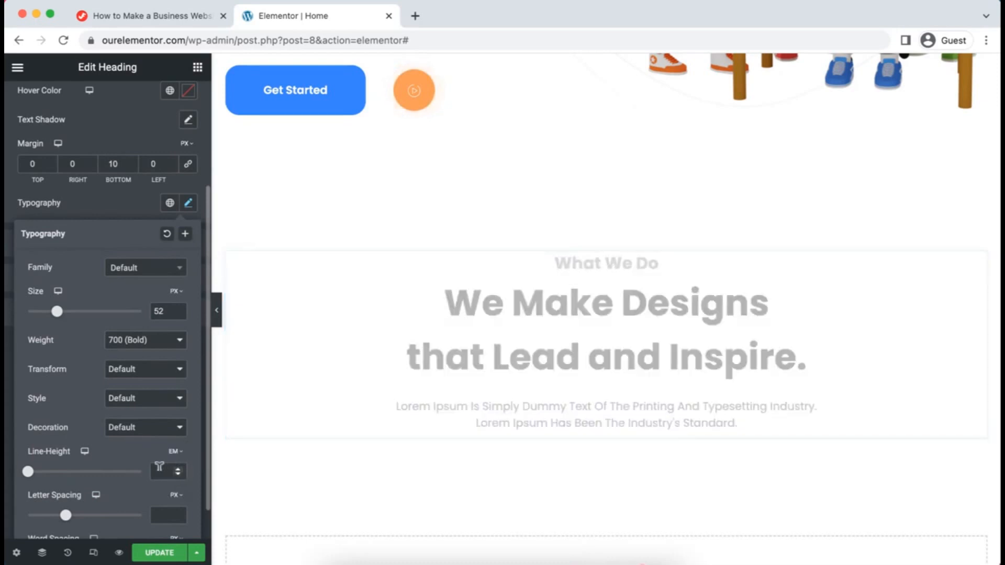
{"action": "type", "text": "1.2"}
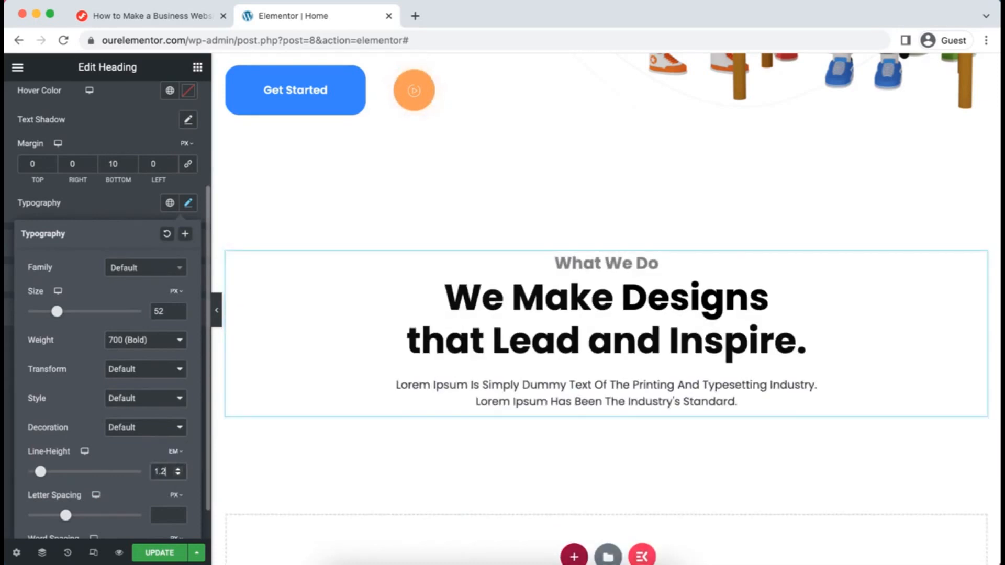
{"action": "left_click", "coordinate": [110, 207]}
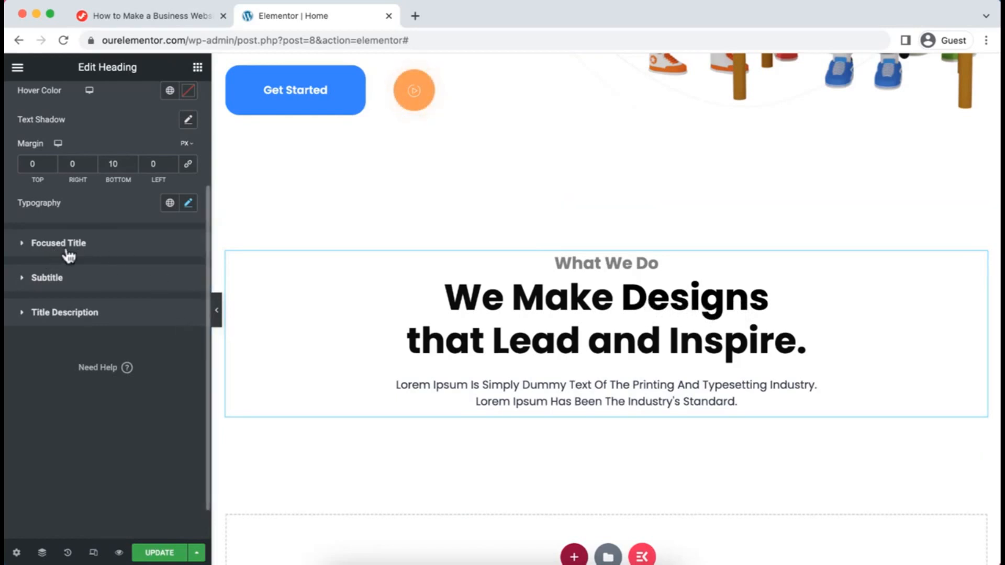
Colour the focused word Designs with the global Blue.
{"action": "left_click", "coordinate": [25, 244]}
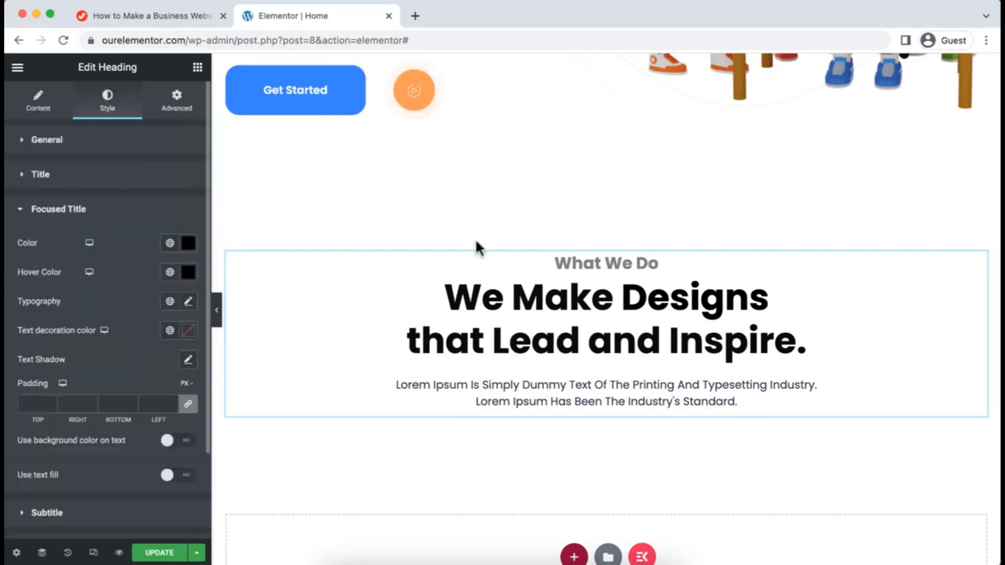
{"action": "left_click", "coordinate": [169, 244]}
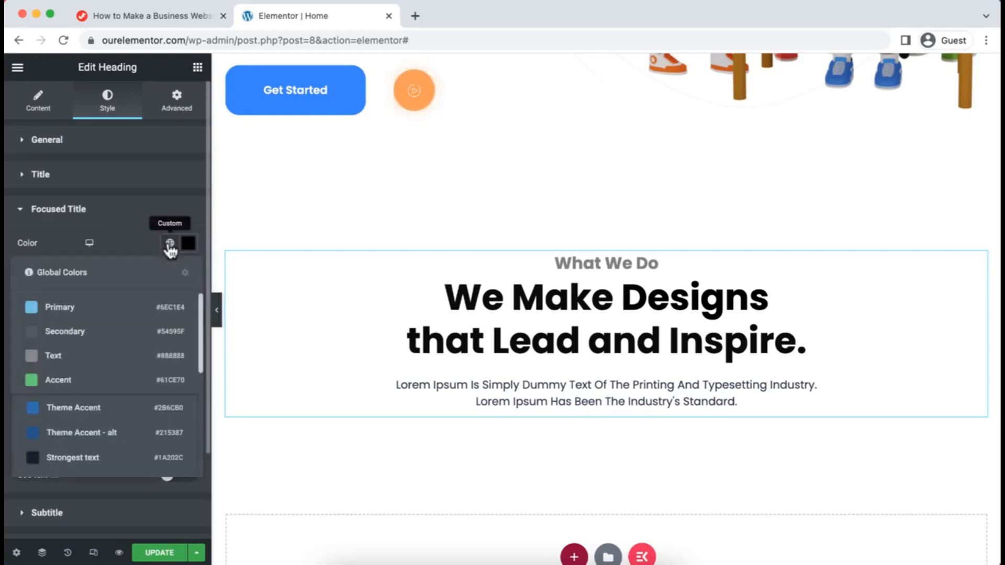
{"action": "scroll", "coordinate": [84, 388], "scroll_direction": "down", "scroll_amount": 3}
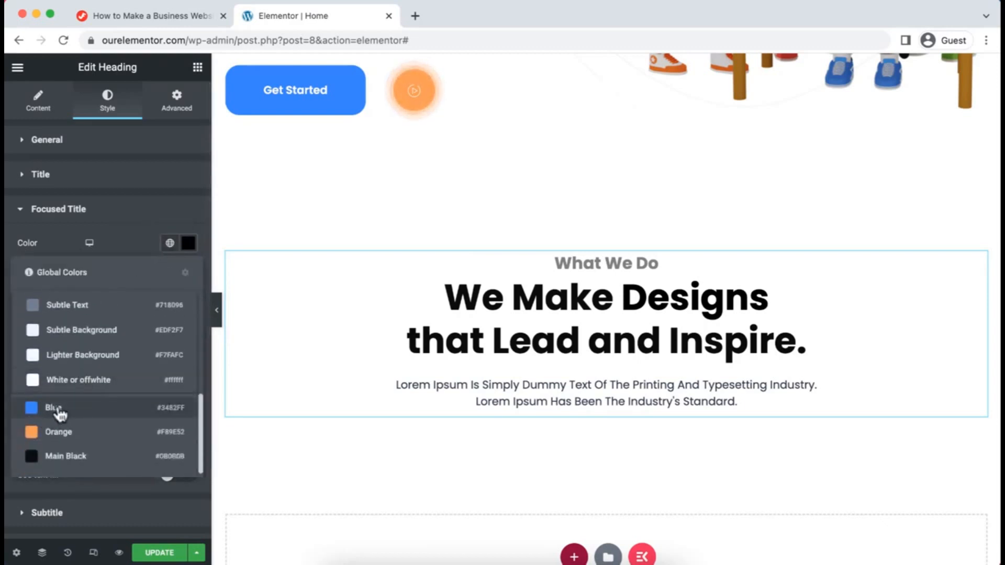
{"action": "left_click", "coordinate": [79, 407]}
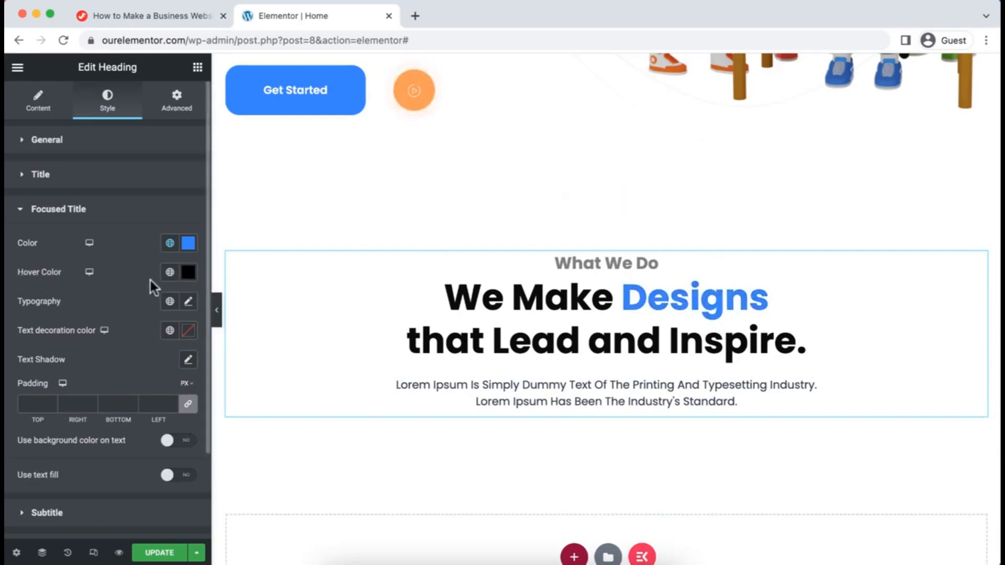
Set the focused word's hover colour to a lighter blue, #4D91FF.
{"action": "left_click", "coordinate": [169, 273]}
{"action": "scroll", "coordinate": [104, 392], "scroll_direction": "down", "scroll_amount": 5}
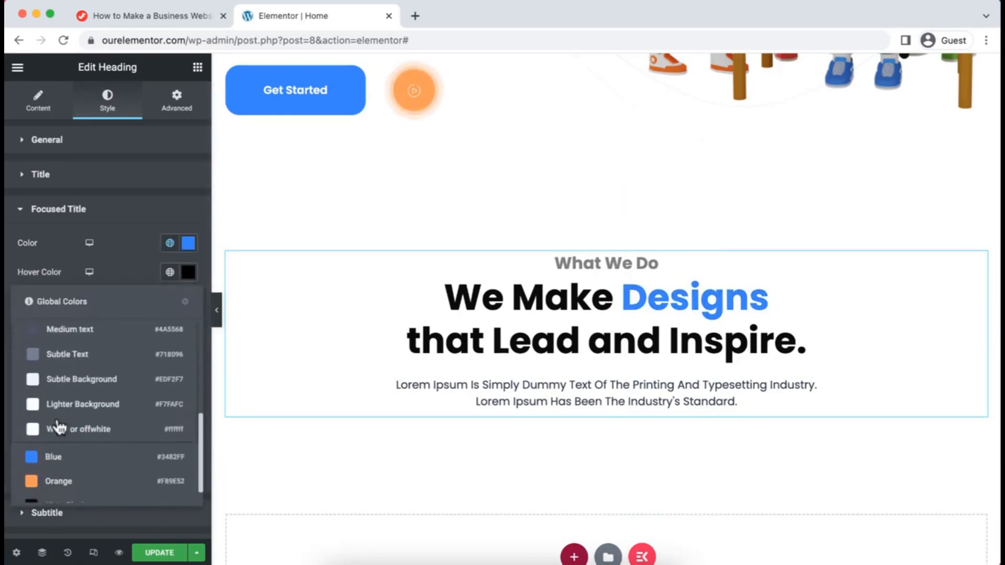
{"action": "left_click", "coordinate": [77, 456]}
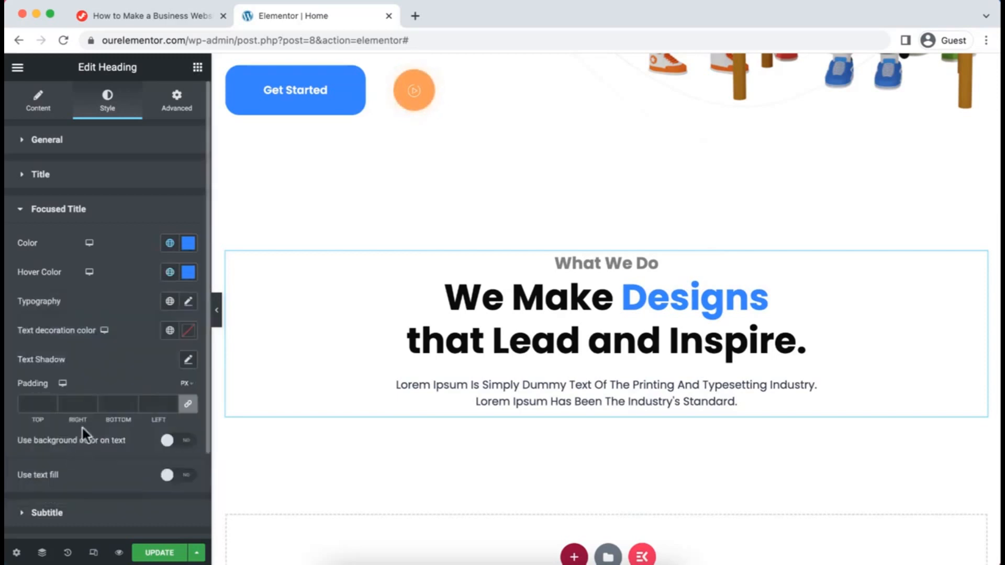
{"action": "left_click", "coordinate": [189, 273]}
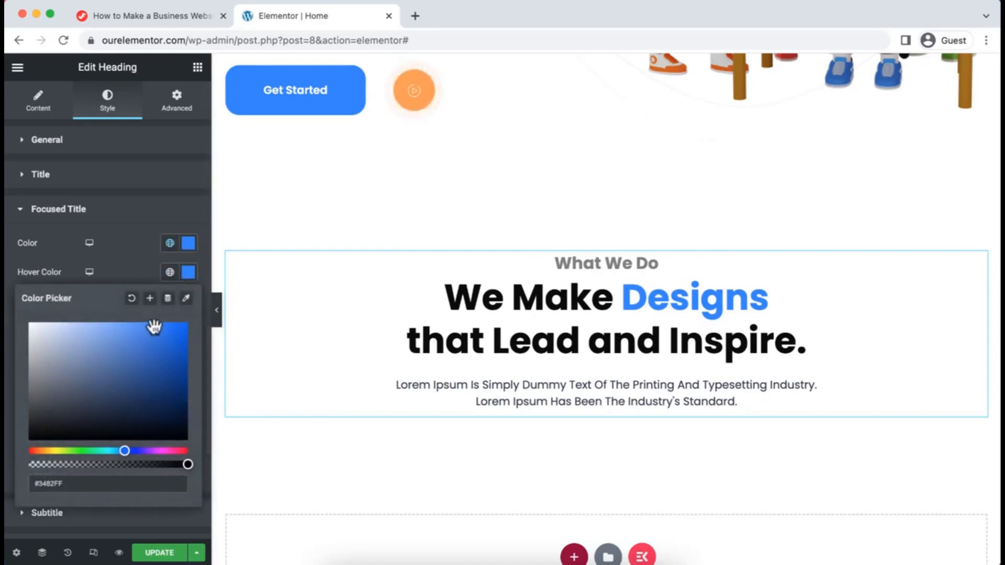
{"action": "left_click_drag", "start_coordinate": [152, 327], "coordinate": [139, 324]}
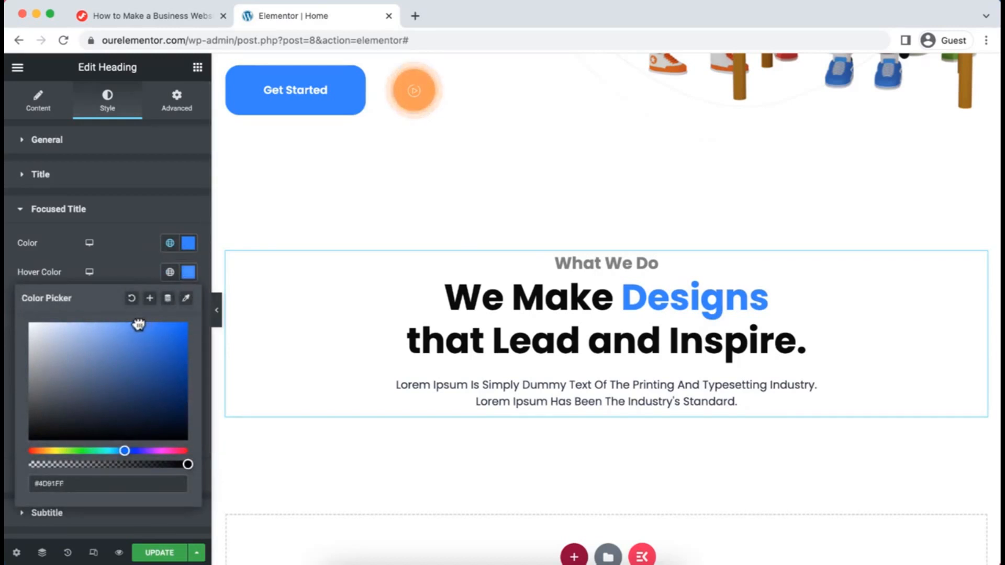
{"action": "left_click", "coordinate": [130, 273]}
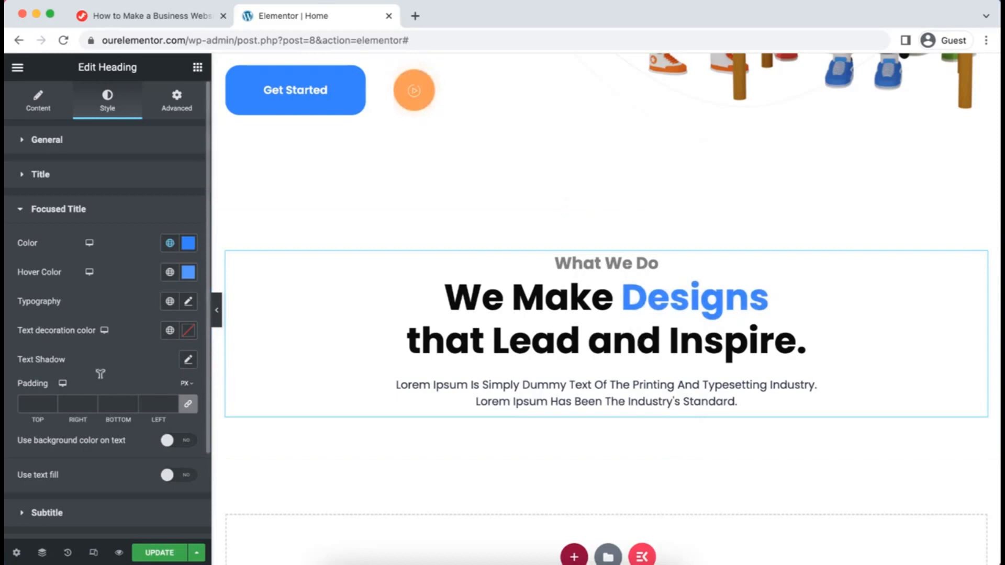
{"action": "scroll", "coordinate": [99, 379], "scroll_direction": "down", "scroll_amount": 3}
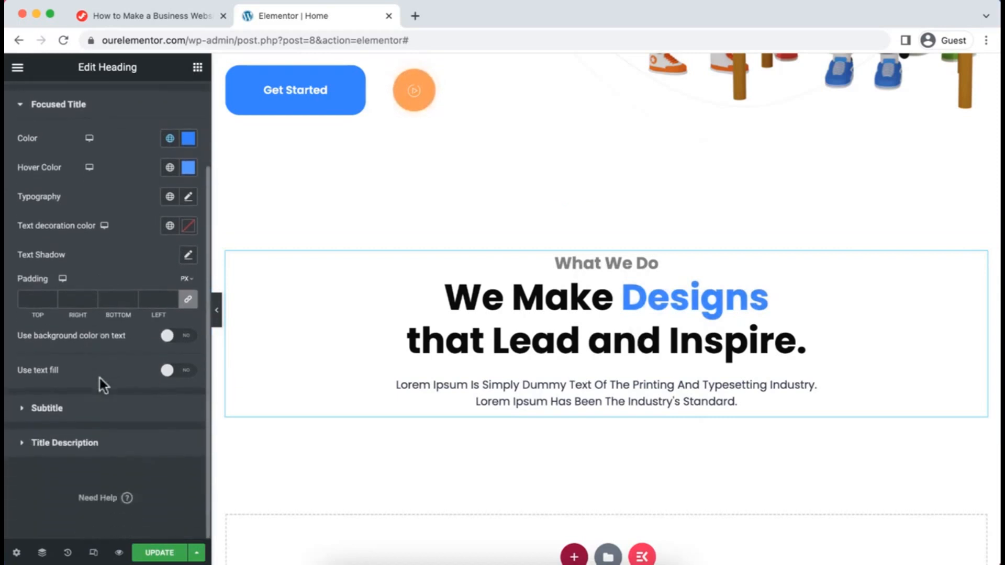
Style the 'What We Do' subtitle in global Orange, 20 px, 500 (Medium) weight.
{"action": "left_click", "coordinate": [21, 408]}
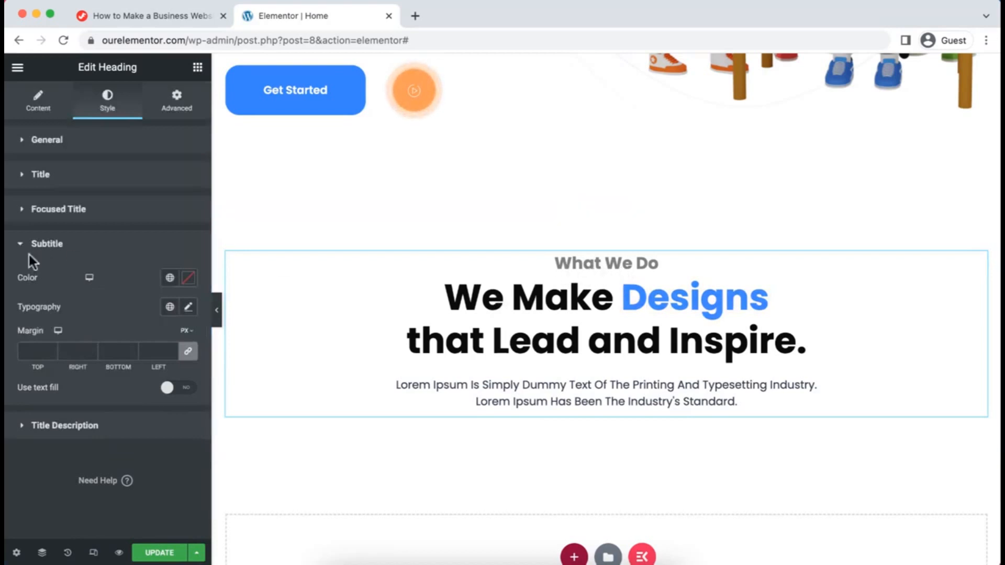
{"action": "left_click", "coordinate": [170, 279]}
{"action": "scroll", "coordinate": [100, 388], "scroll_direction": "down", "scroll_amount": 5}
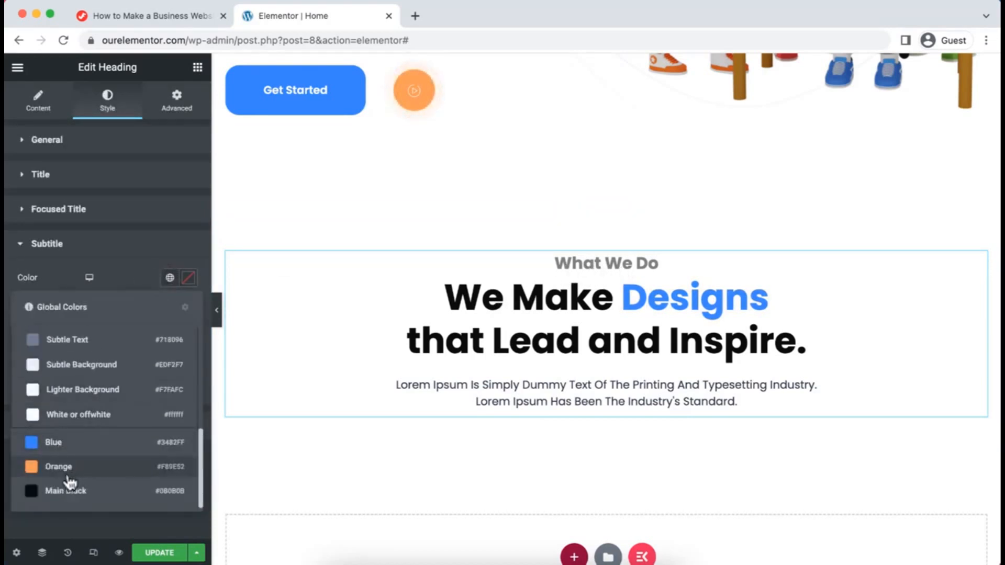
{"action": "left_click", "coordinate": [79, 467]}
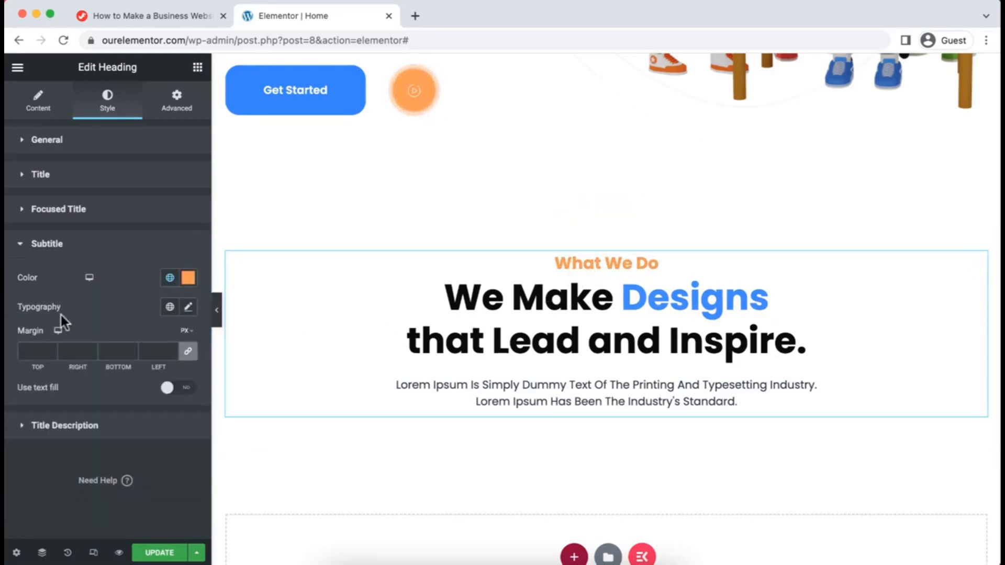
{"action": "left_click", "coordinate": [189, 308]}
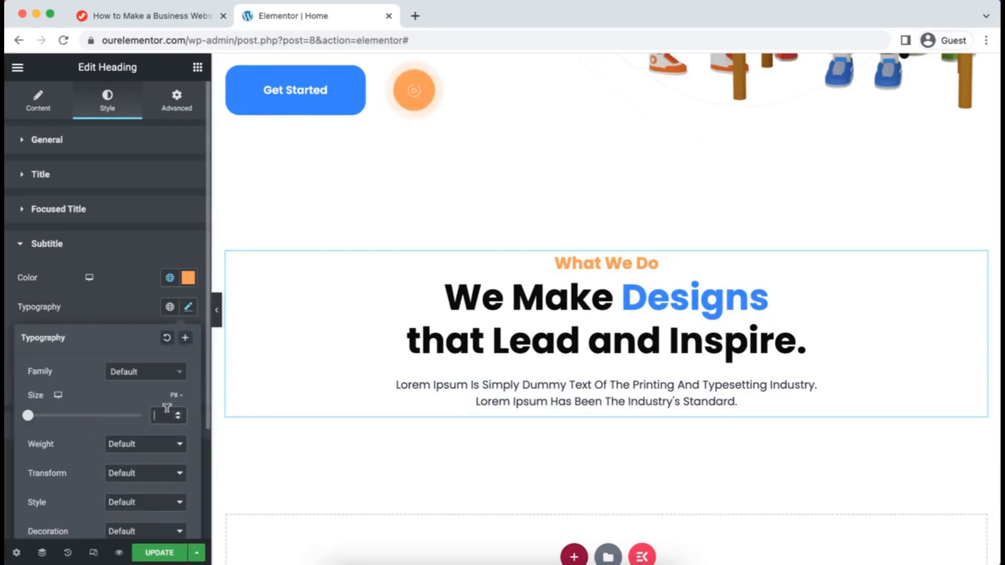
{"action": "type", "text": "18"}
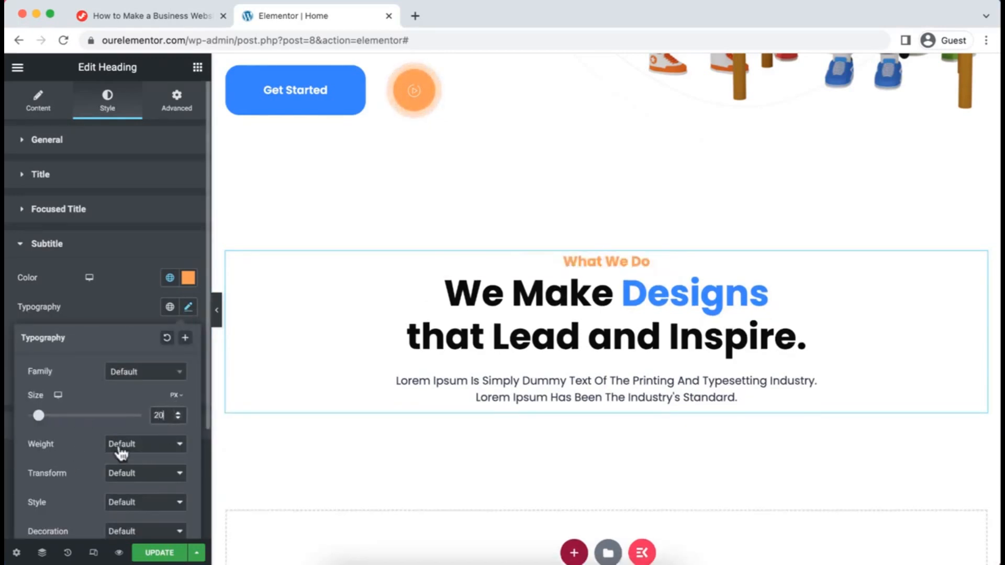
{"action": "left_click", "coordinate": [147, 446]}
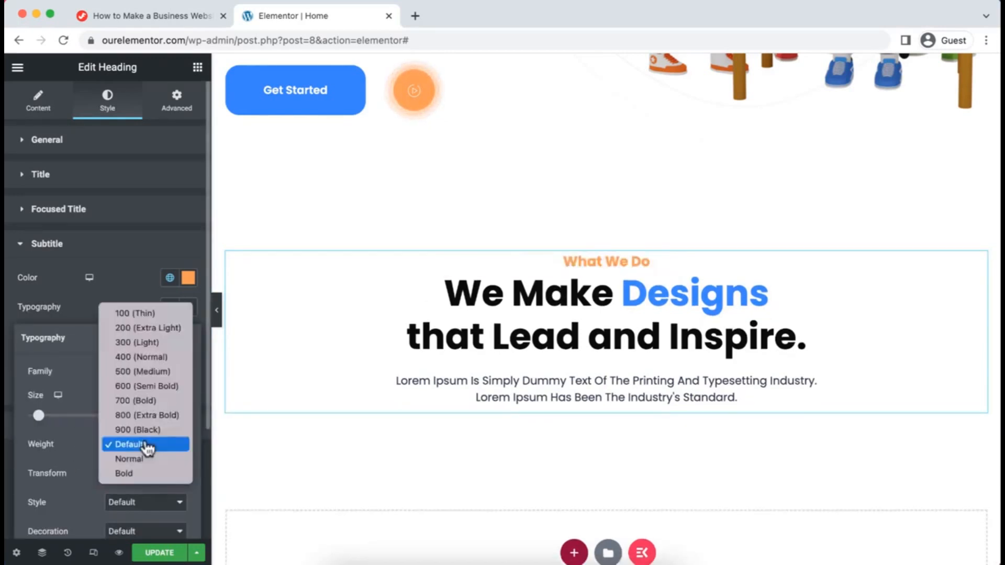
{"action": "left_click", "coordinate": [134, 388]}
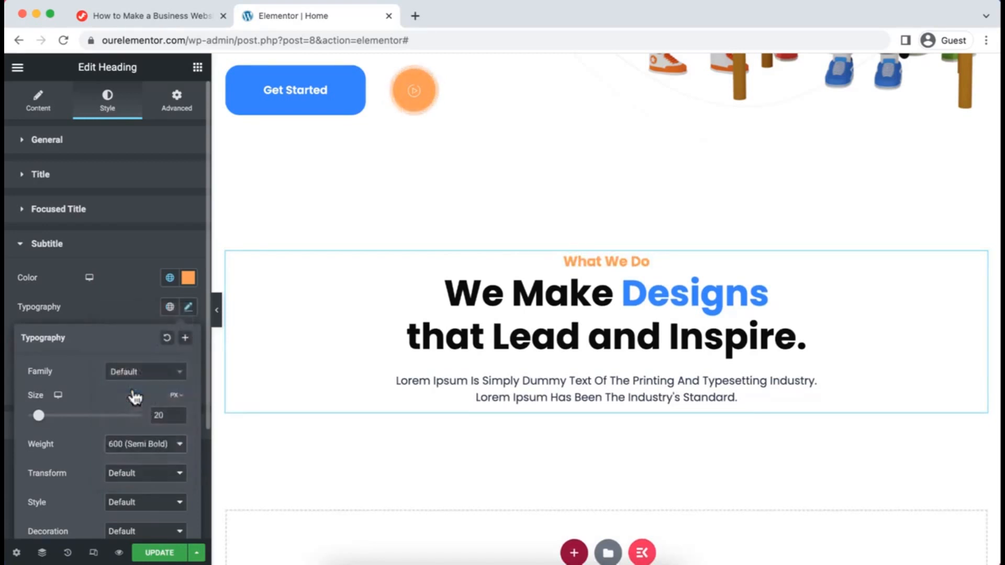
{"action": "left_click", "coordinate": [121, 445]}
{"action": "left_click", "coordinate": [134, 433]}
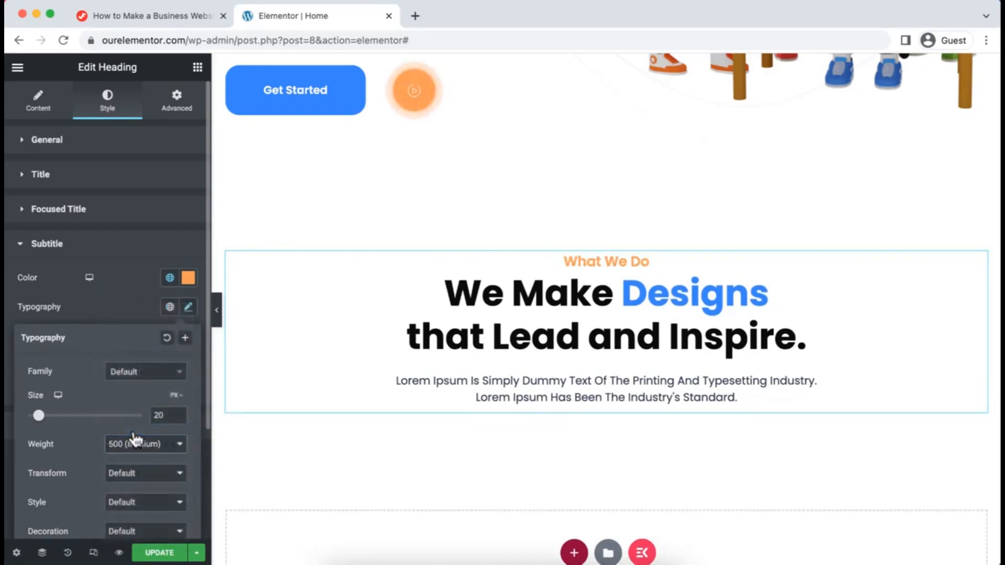
{"action": "left_click", "coordinate": [113, 303]}
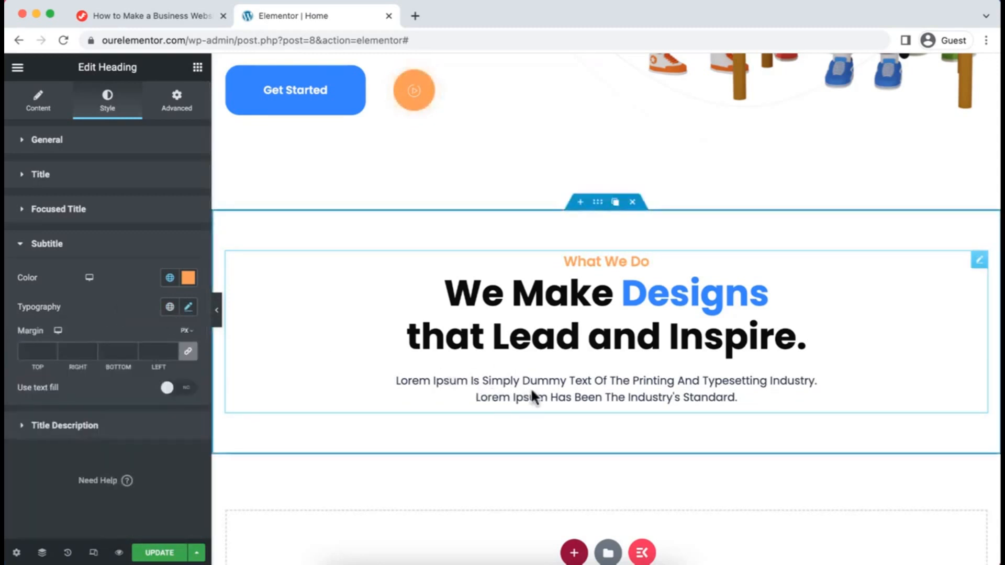
Colour the description text with the global Text grey (#888888).
{"action": "left_click", "coordinate": [66, 427]}
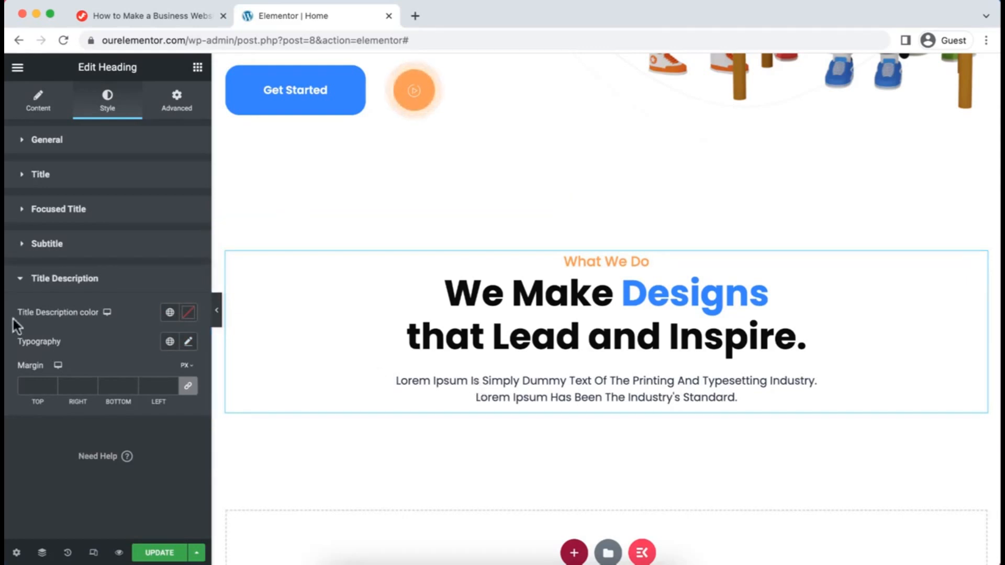
{"action": "left_click", "coordinate": [169, 313]}
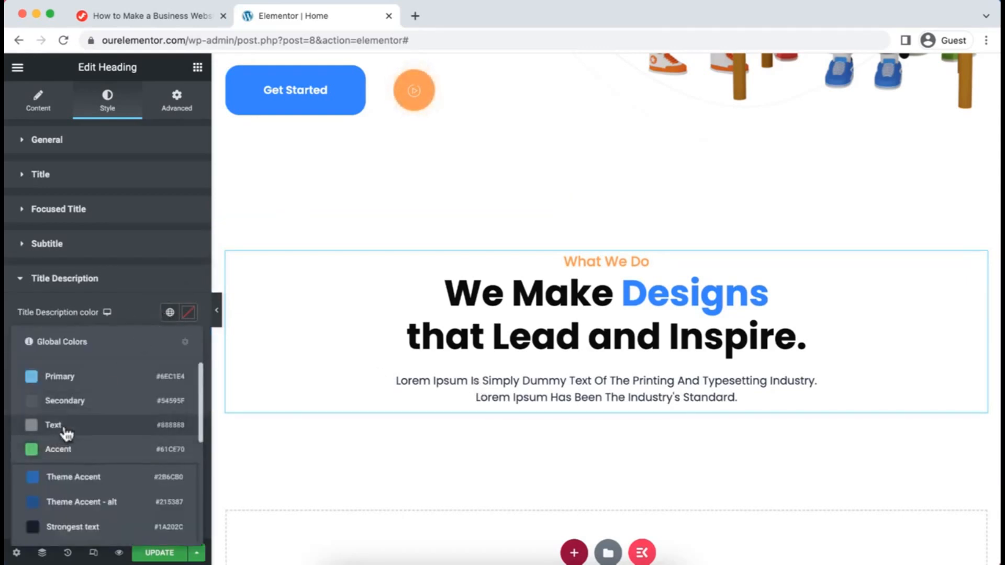
{"action": "left_click", "coordinate": [82, 425]}
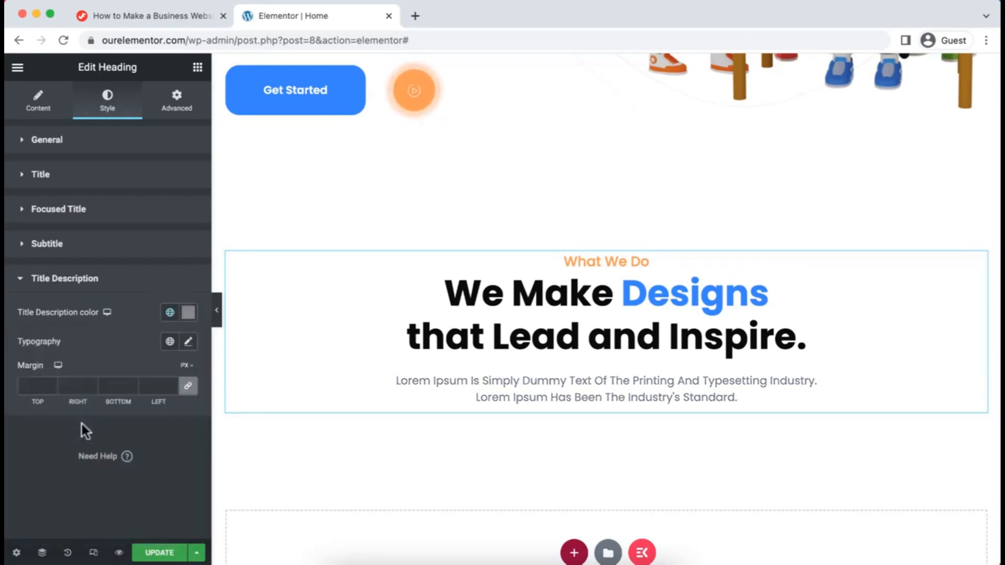